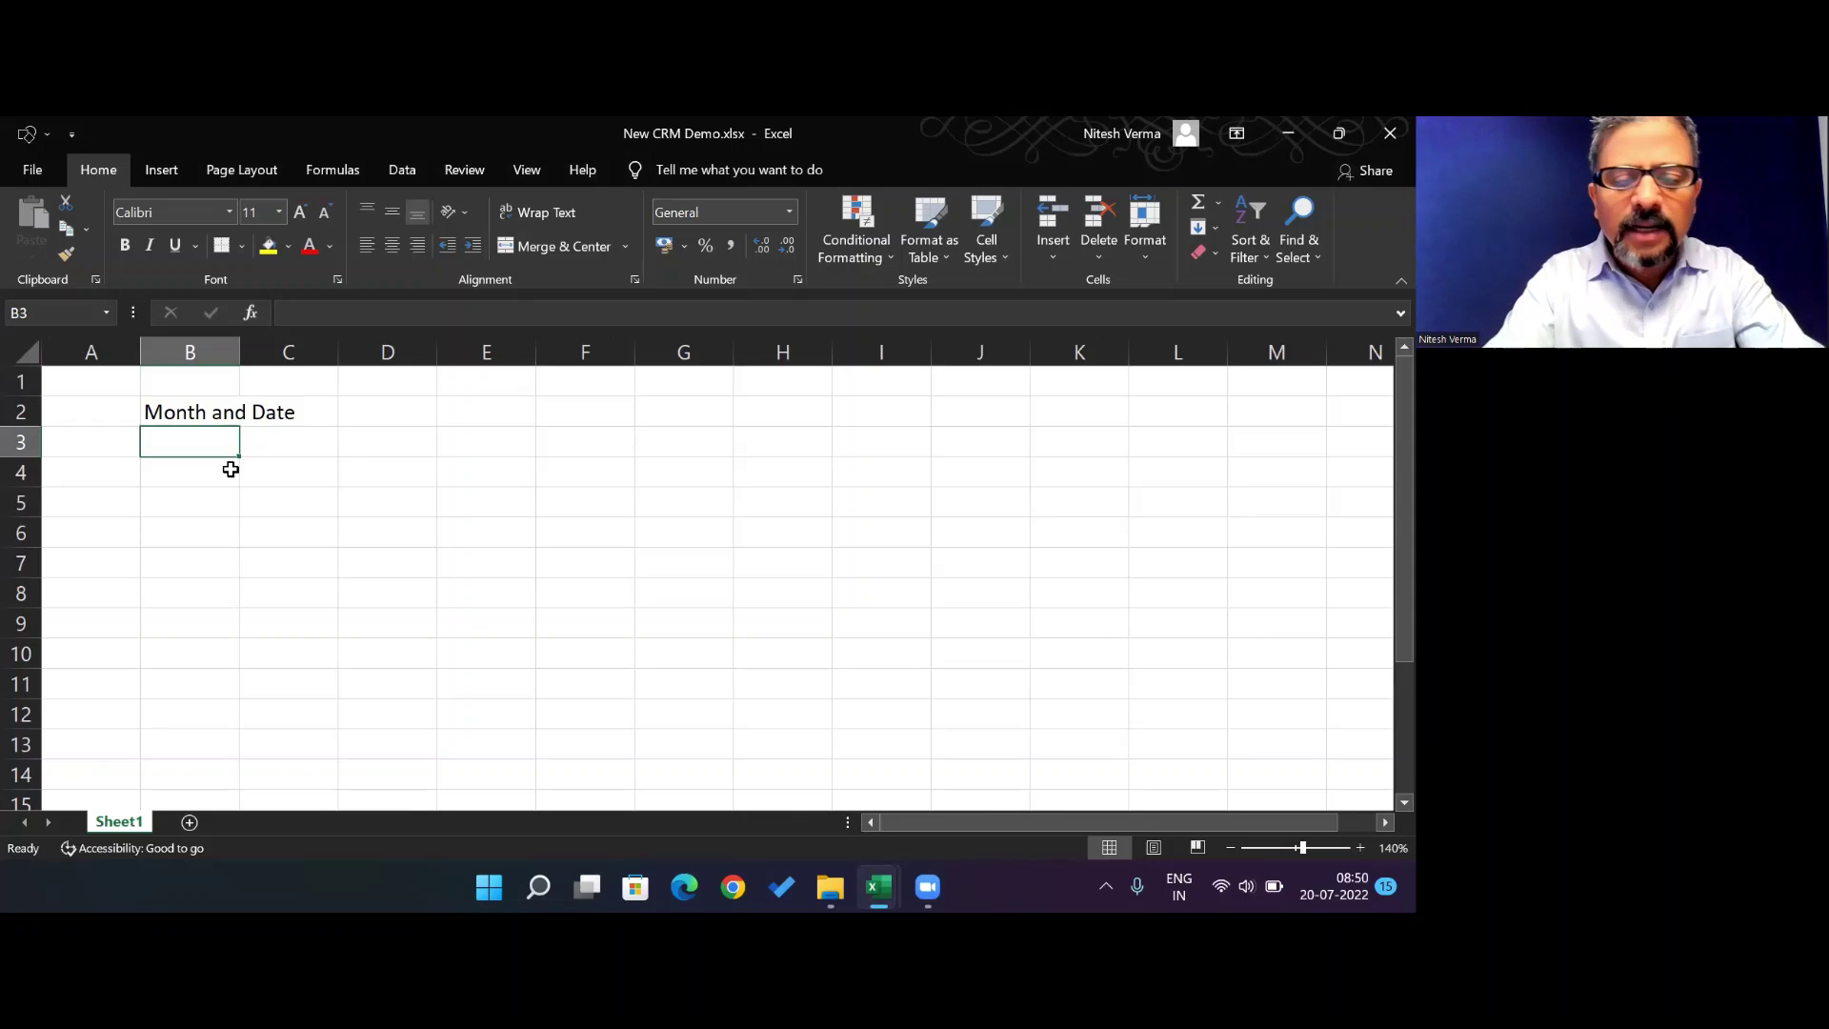
Enter the heading Contact Details in B3 and list Name, Company and City / State / Country in C4:C6
{"action": "type", "text": "Contact Details"}
{"action": "key", "text": "Return"}
{"action": "key", "text": "Right"}
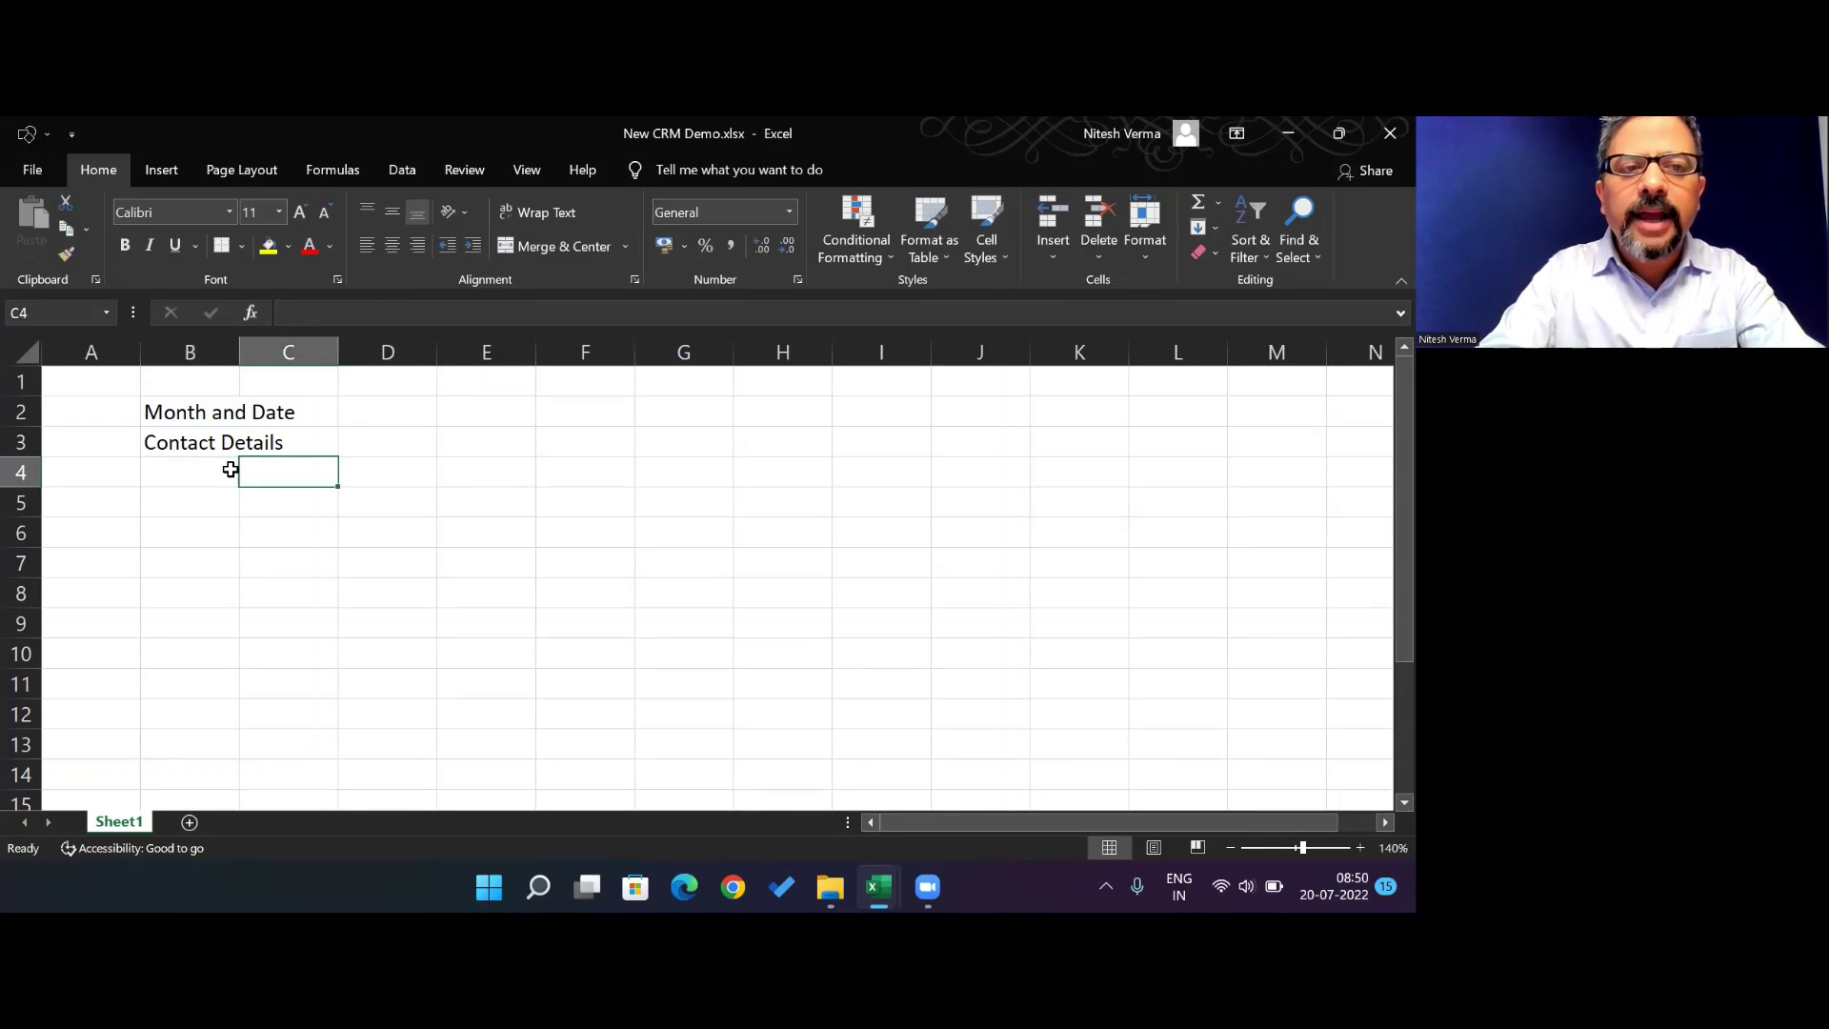
{"action": "type", "text": "Name"}
{"action": "key", "text": "Return"}
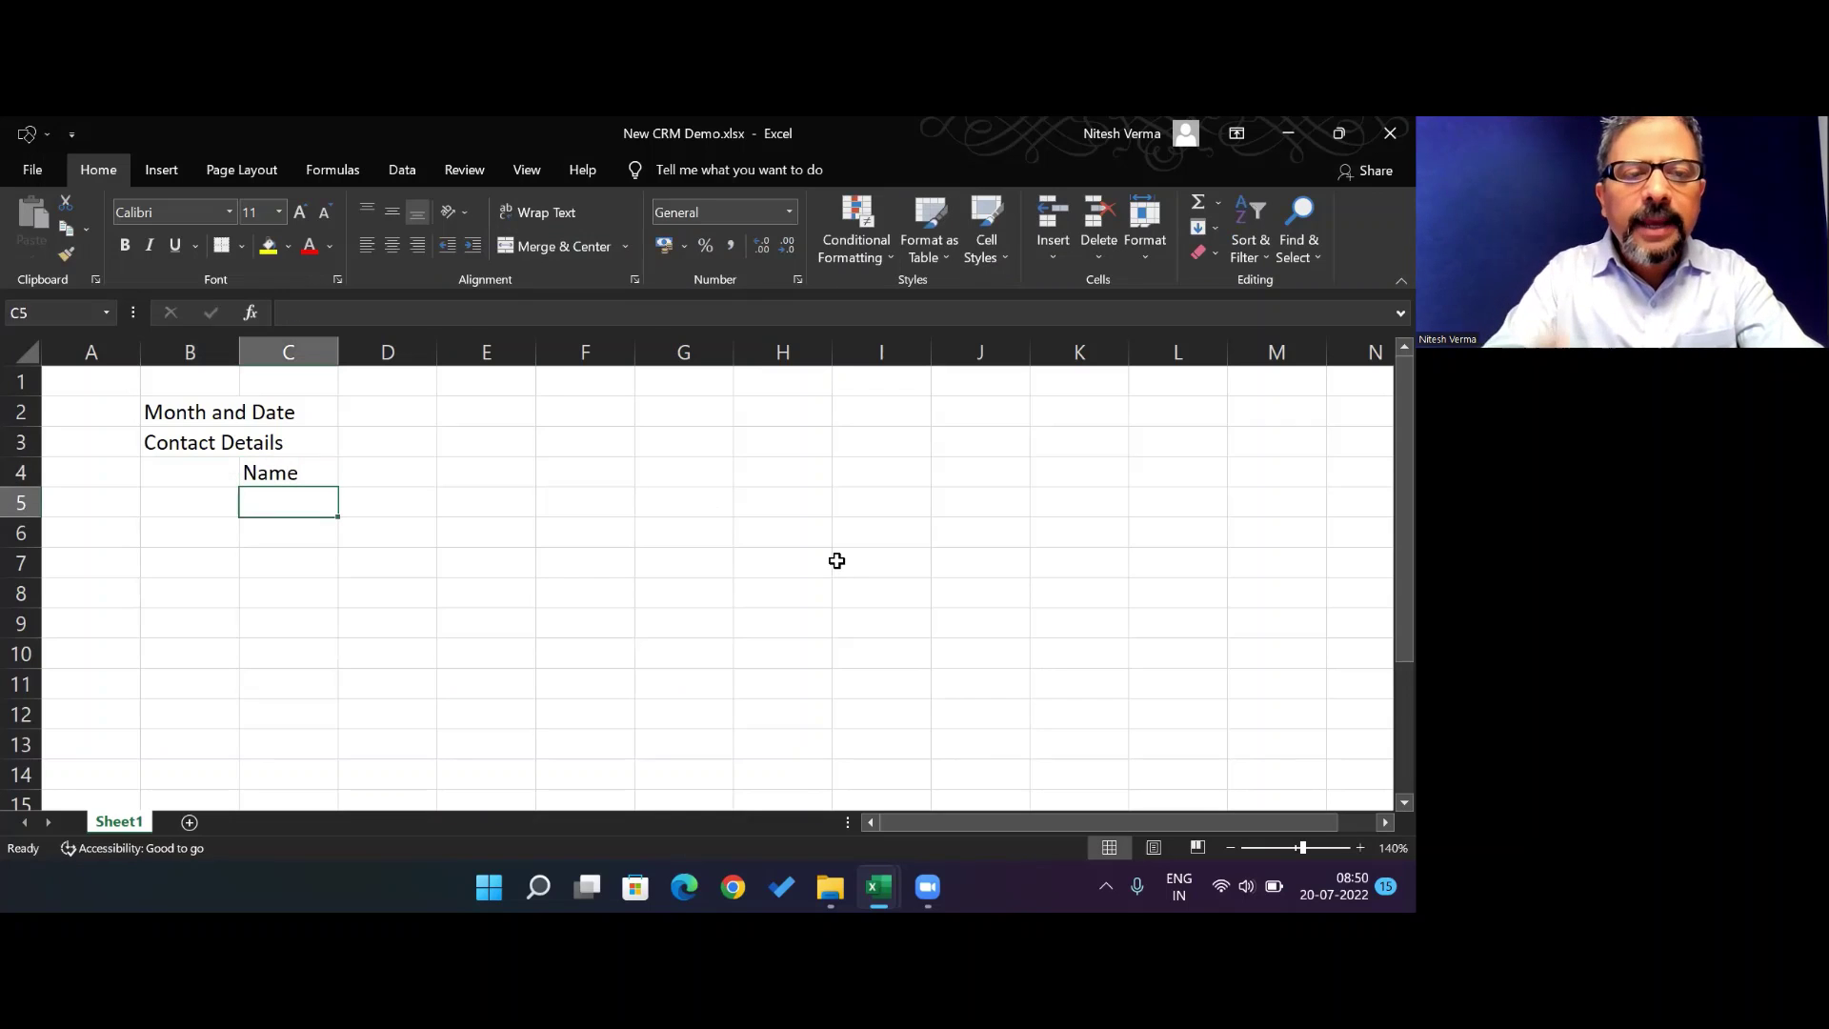
{"action": "type", "text": "Company"}
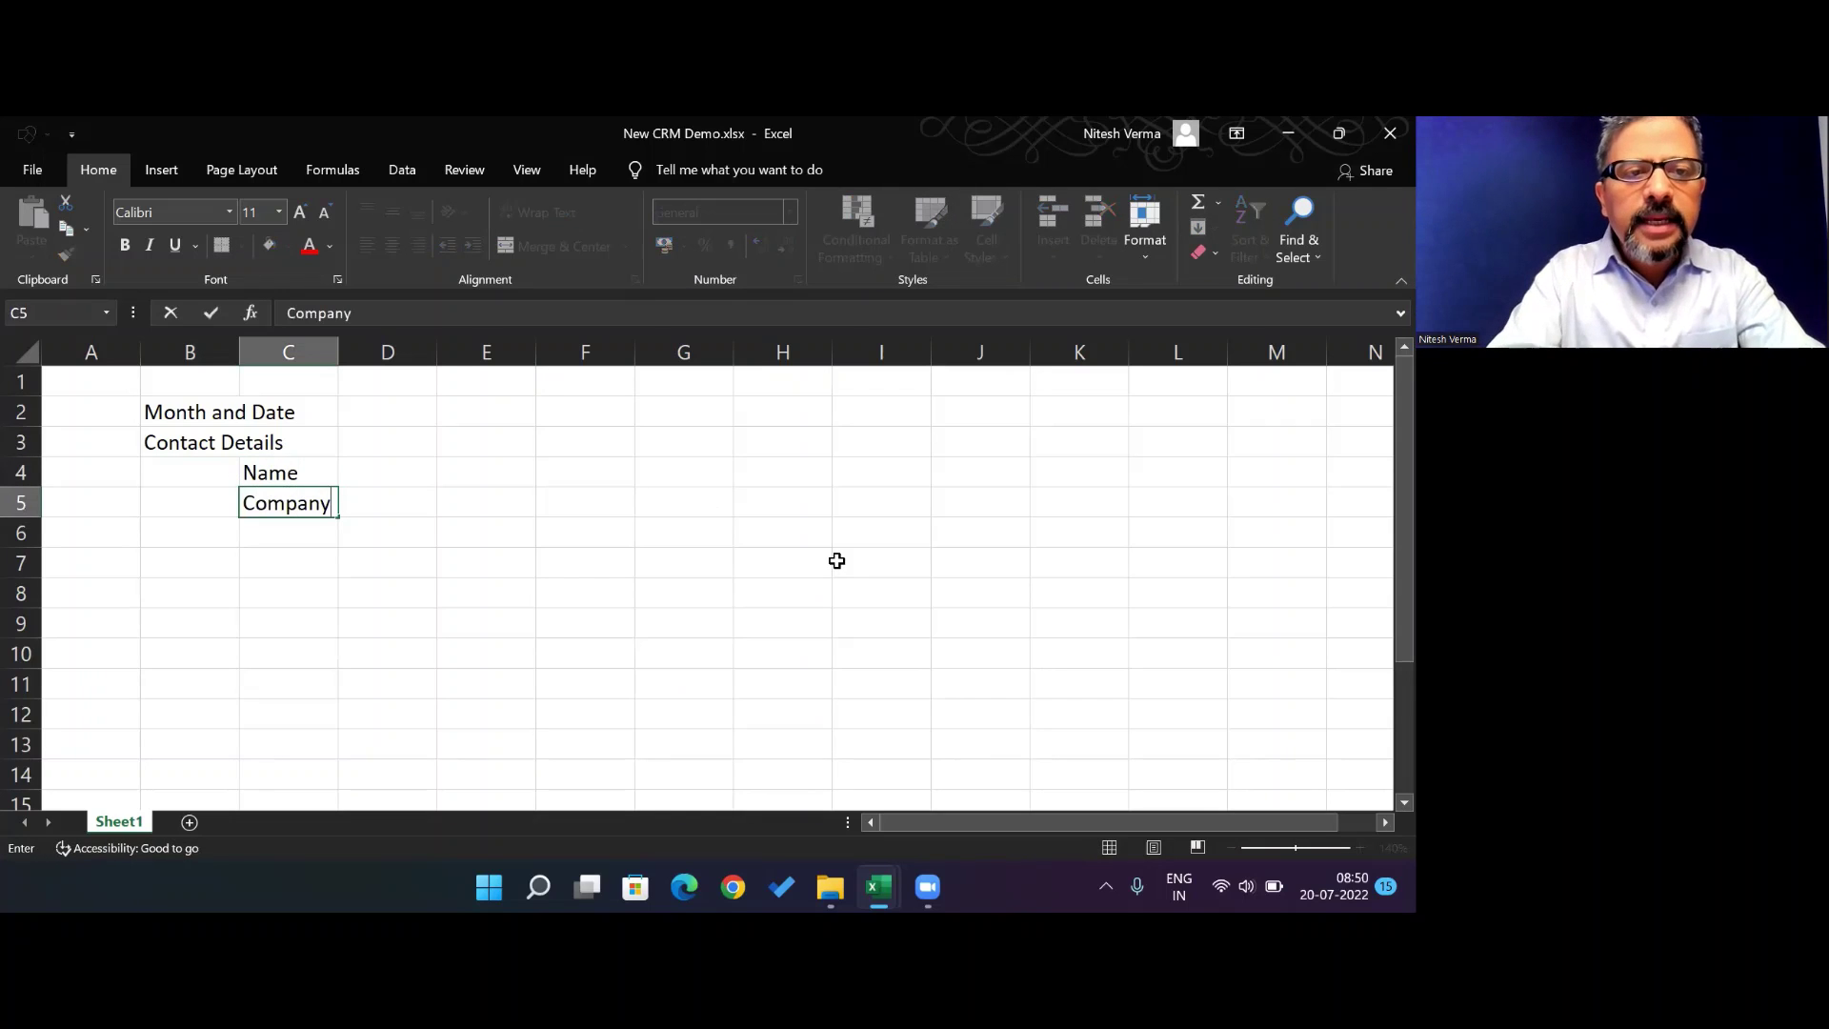
{"action": "key", "text": "Return"}
{"action": "type", "text": "City / State"}
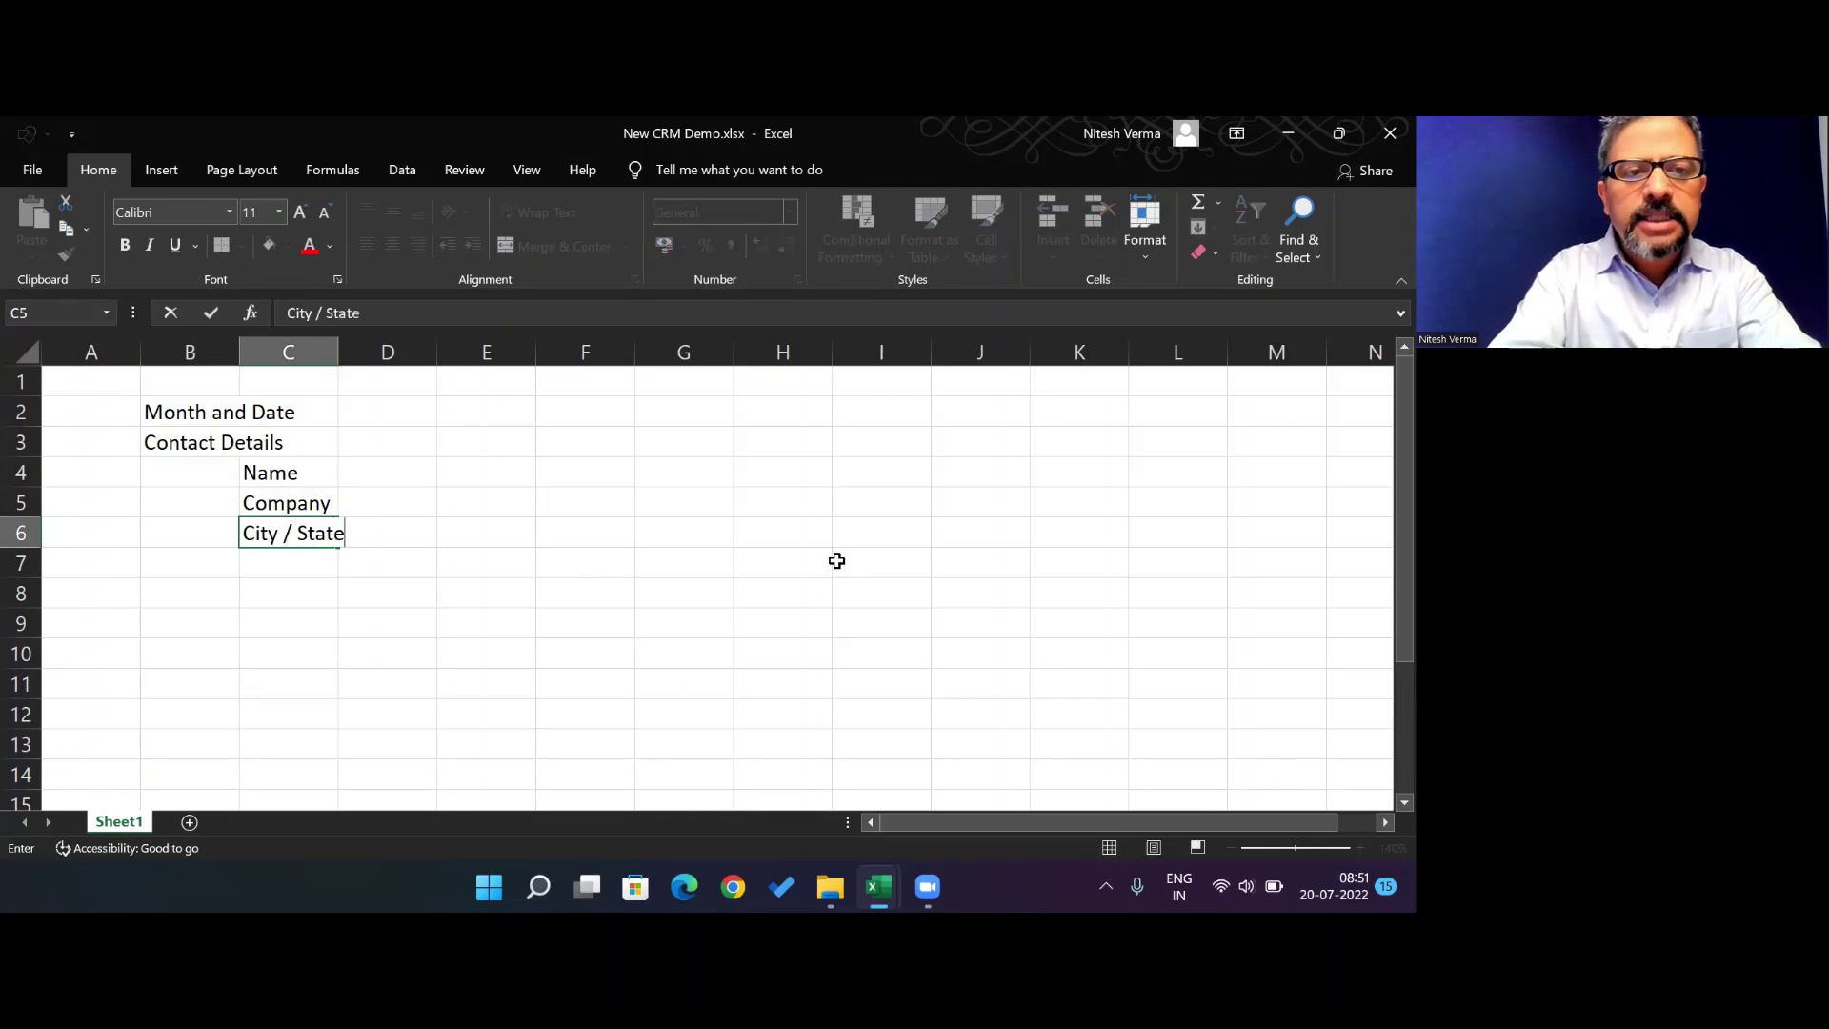
{"action": "type", "text": " / Country"}
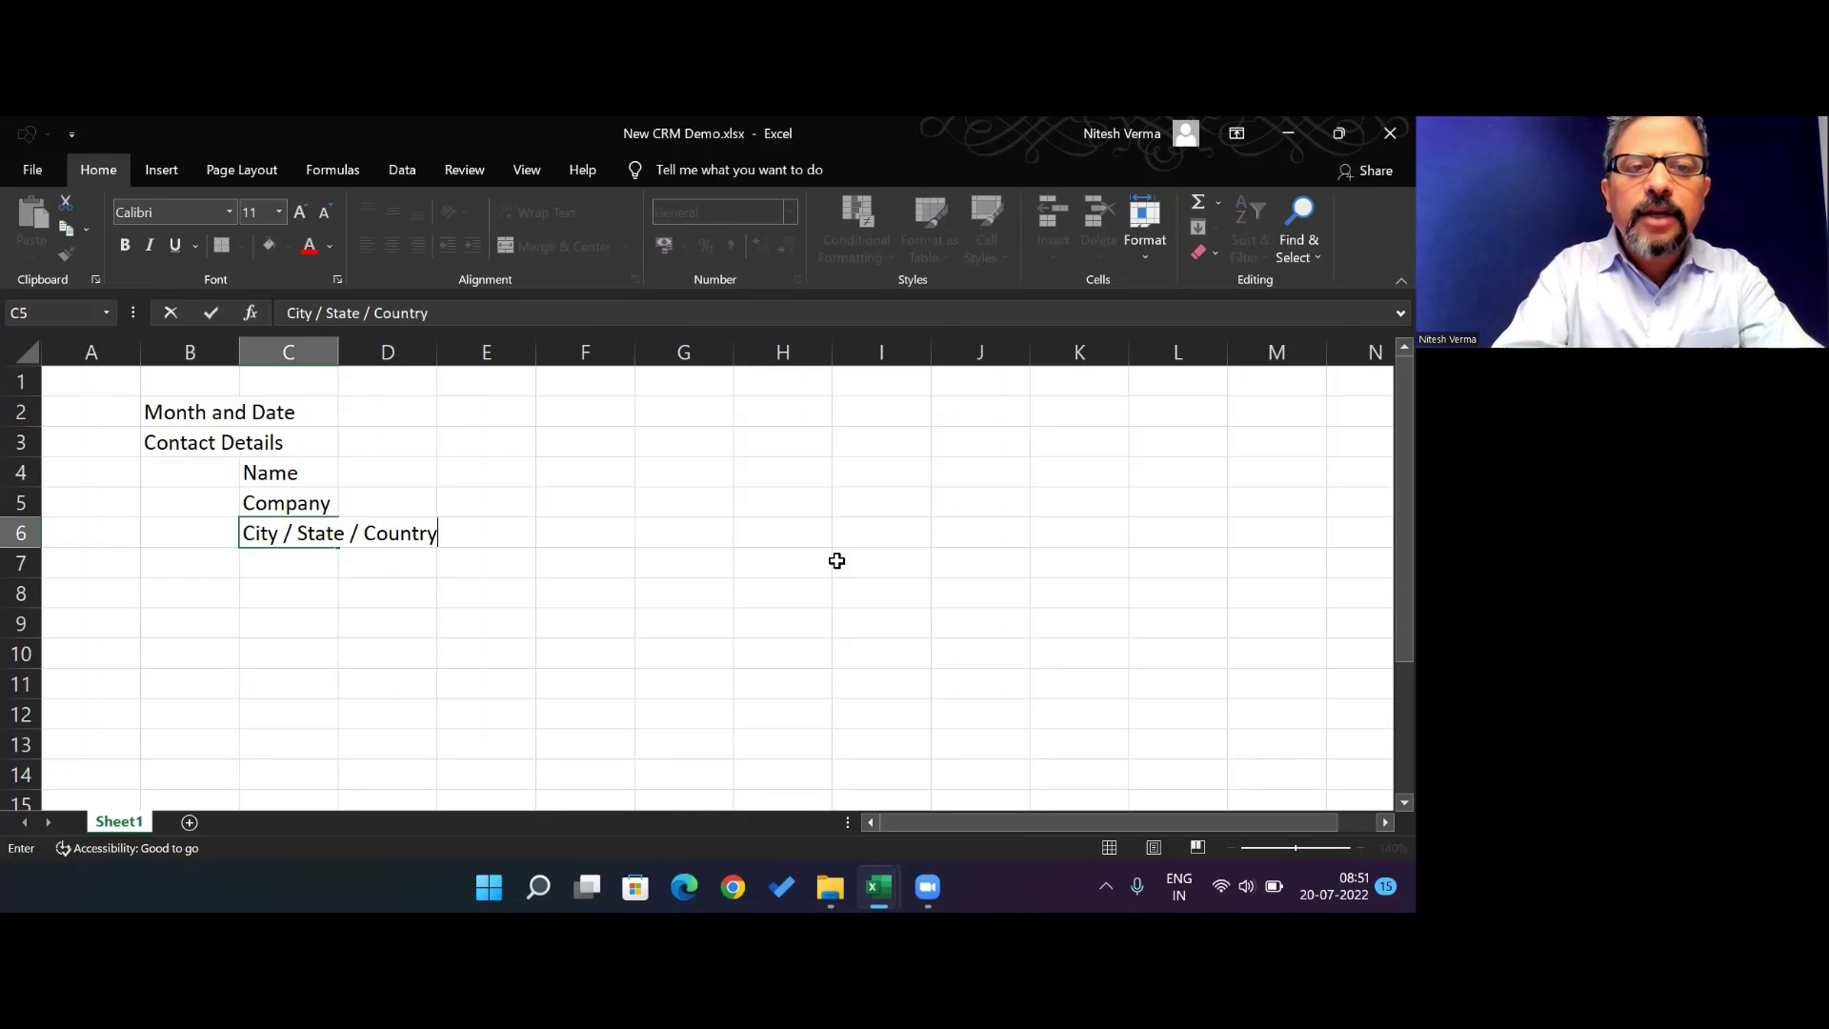
{"action": "key", "text": "Return"}
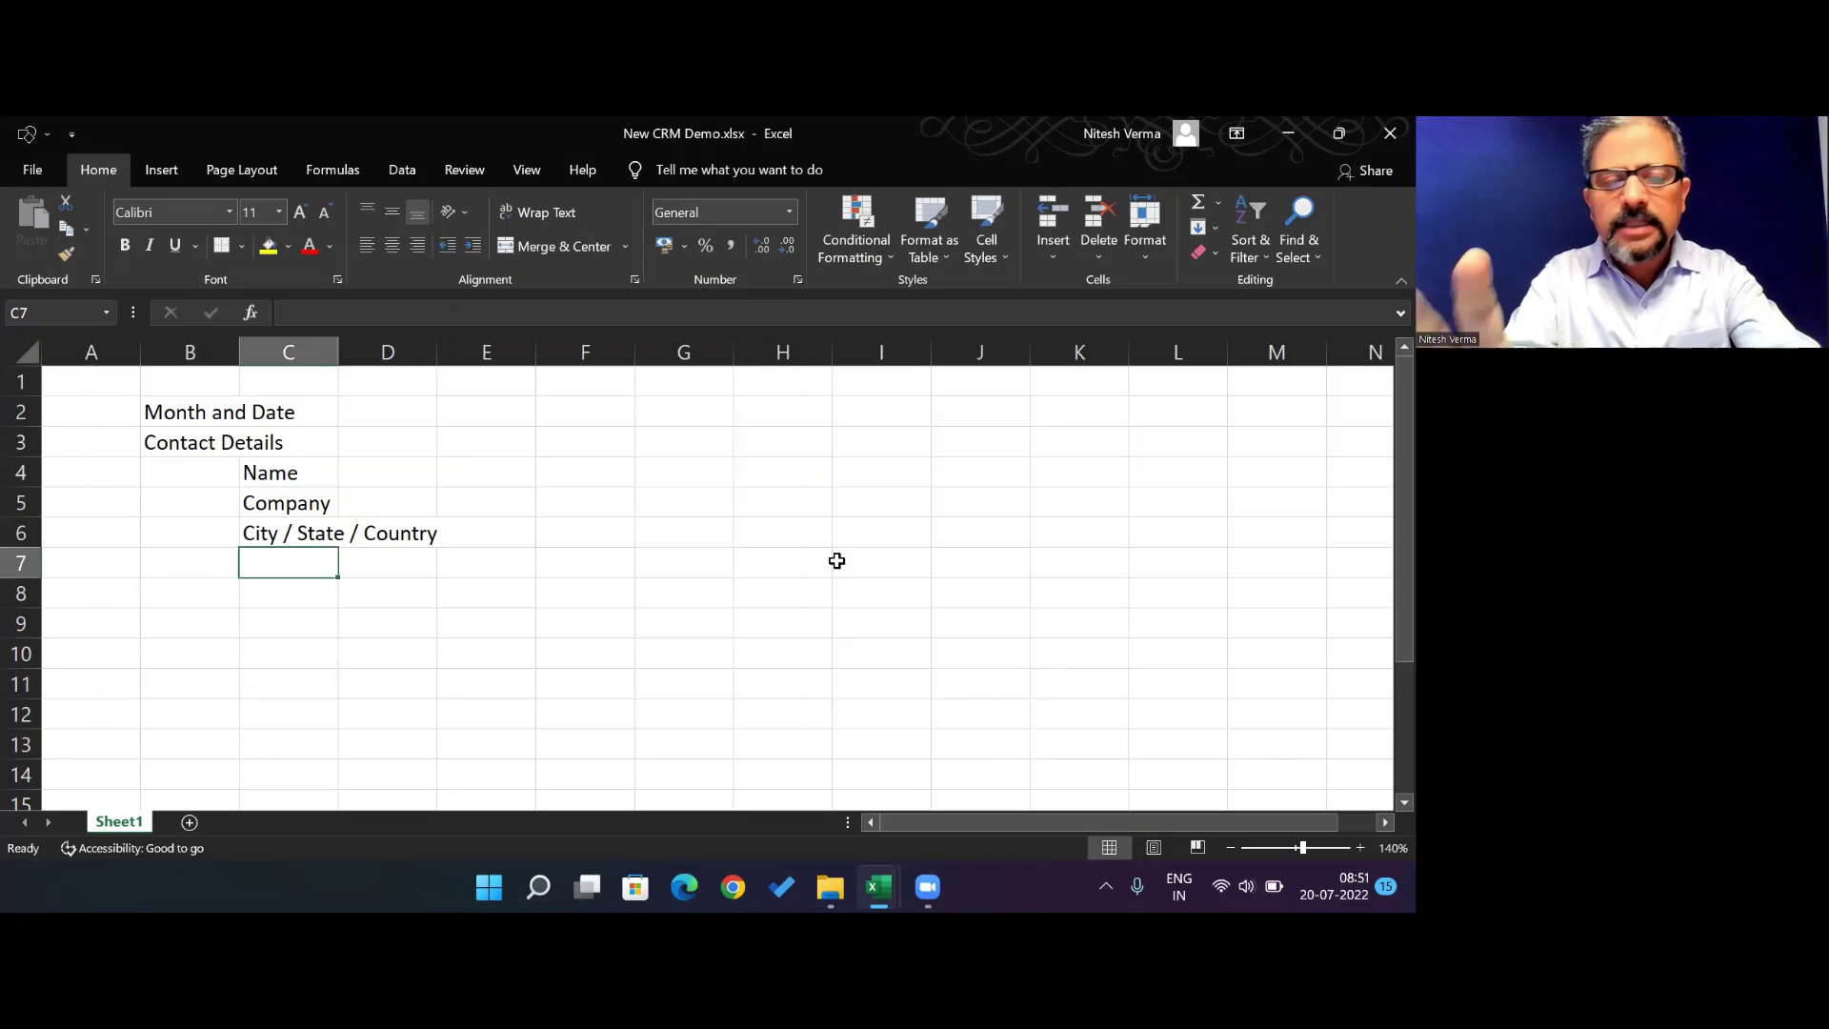
Continue the contact fields with Phone, Email, Website and Address in C7:C10
{"action": "type", "text": "Phone"}
{"action": "key", "text": "Return"}
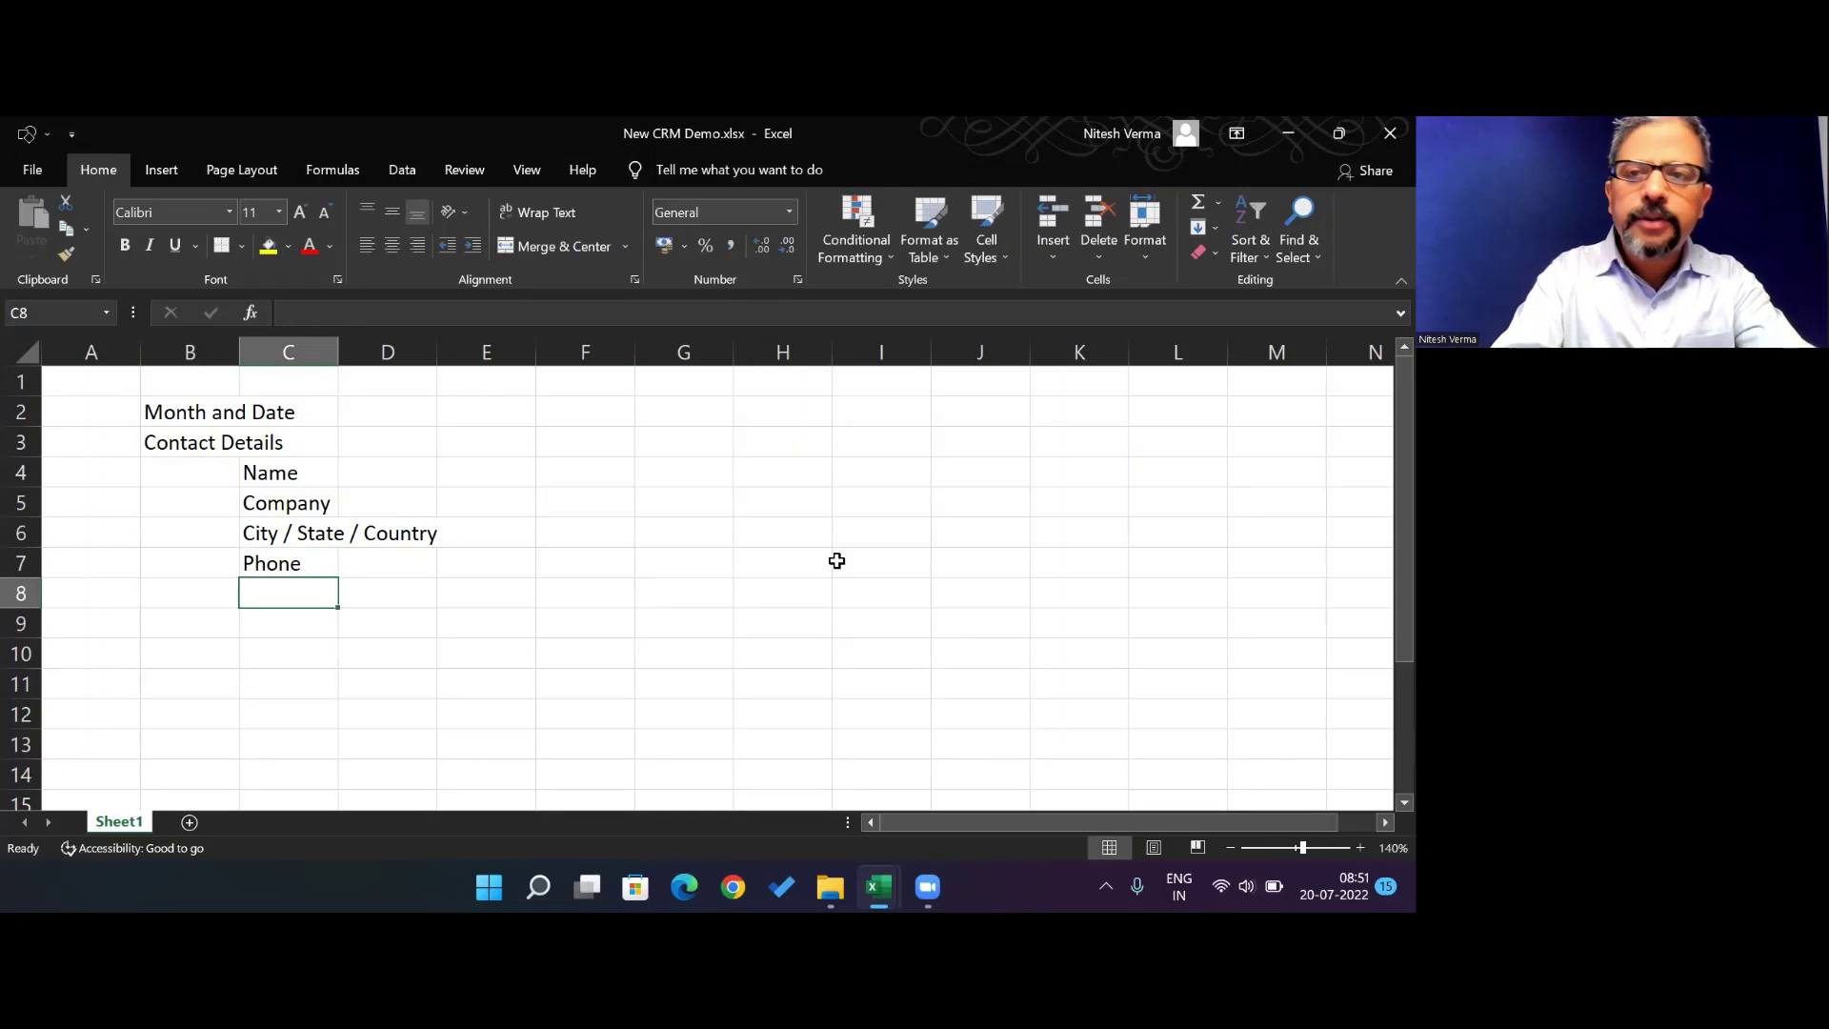
{"action": "type", "text": "Emal"}
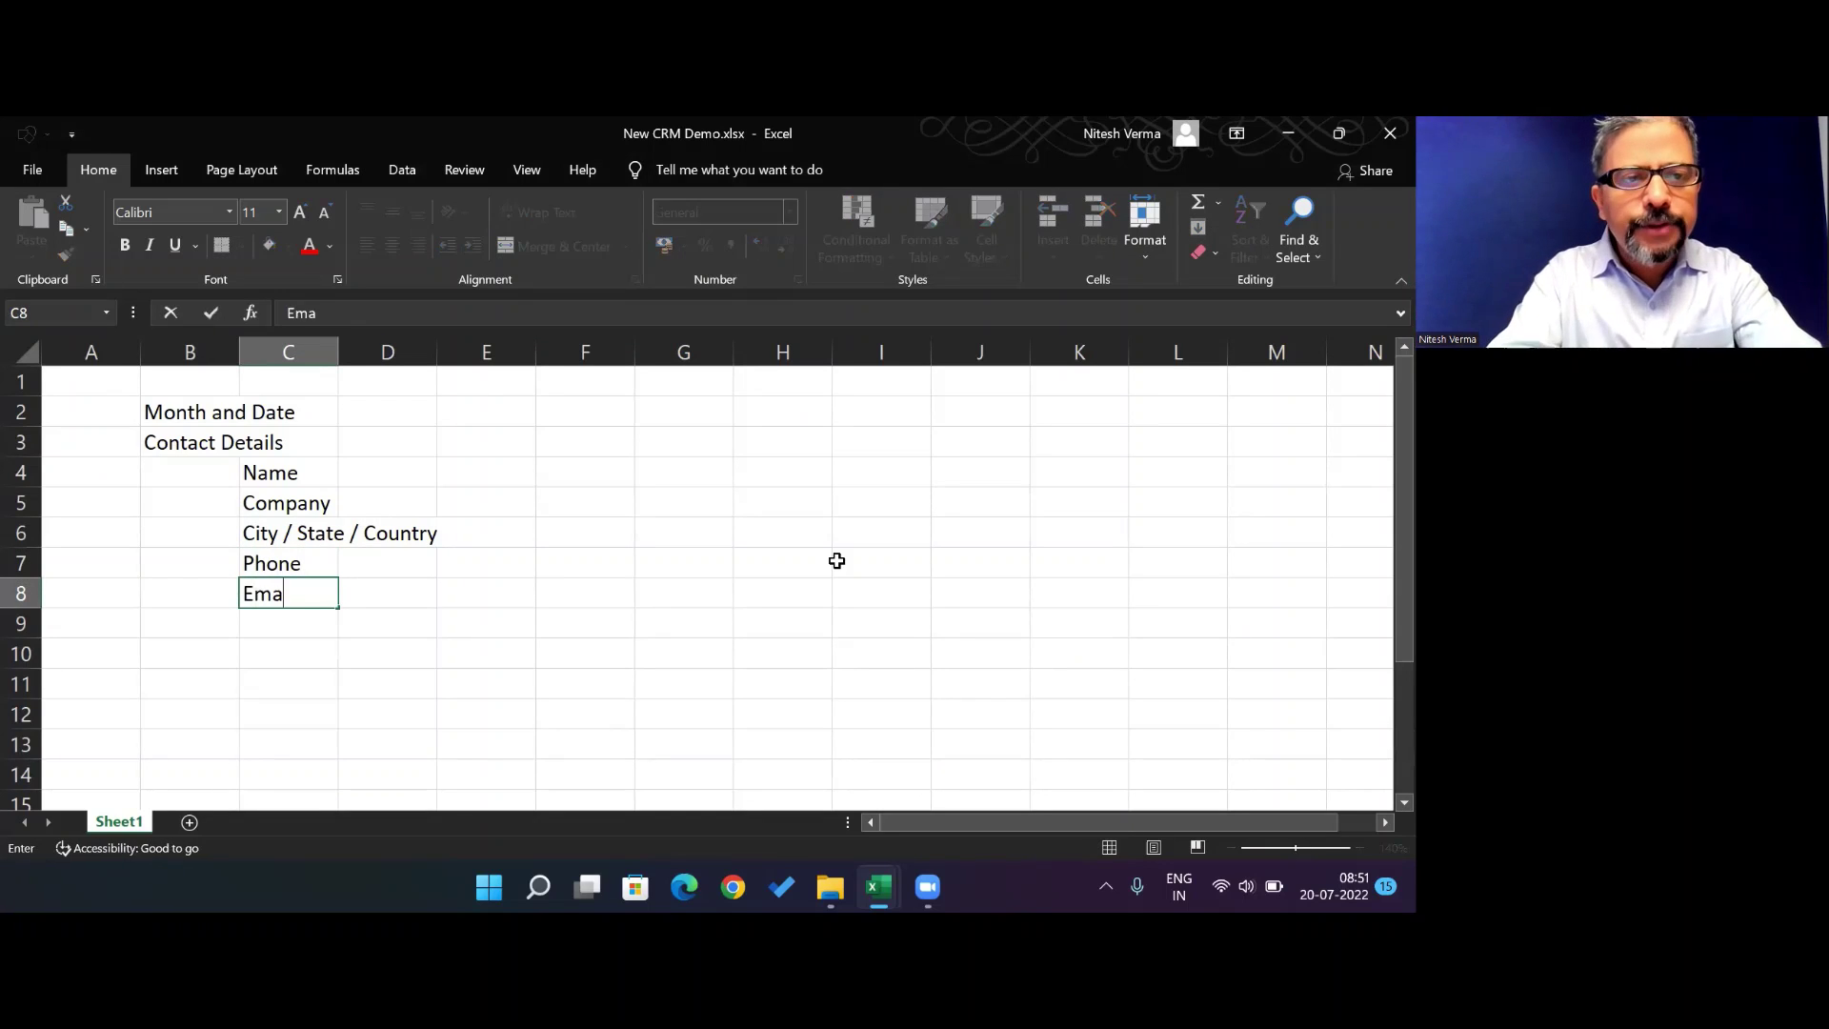
{"action": "key", "text": "Return"}
{"action": "type", "text": "Website"}
{"action": "key", "text": "ctrl+Return"}
{"action": "key", "text": "Return"}
{"action": "type", "text": "Address"}
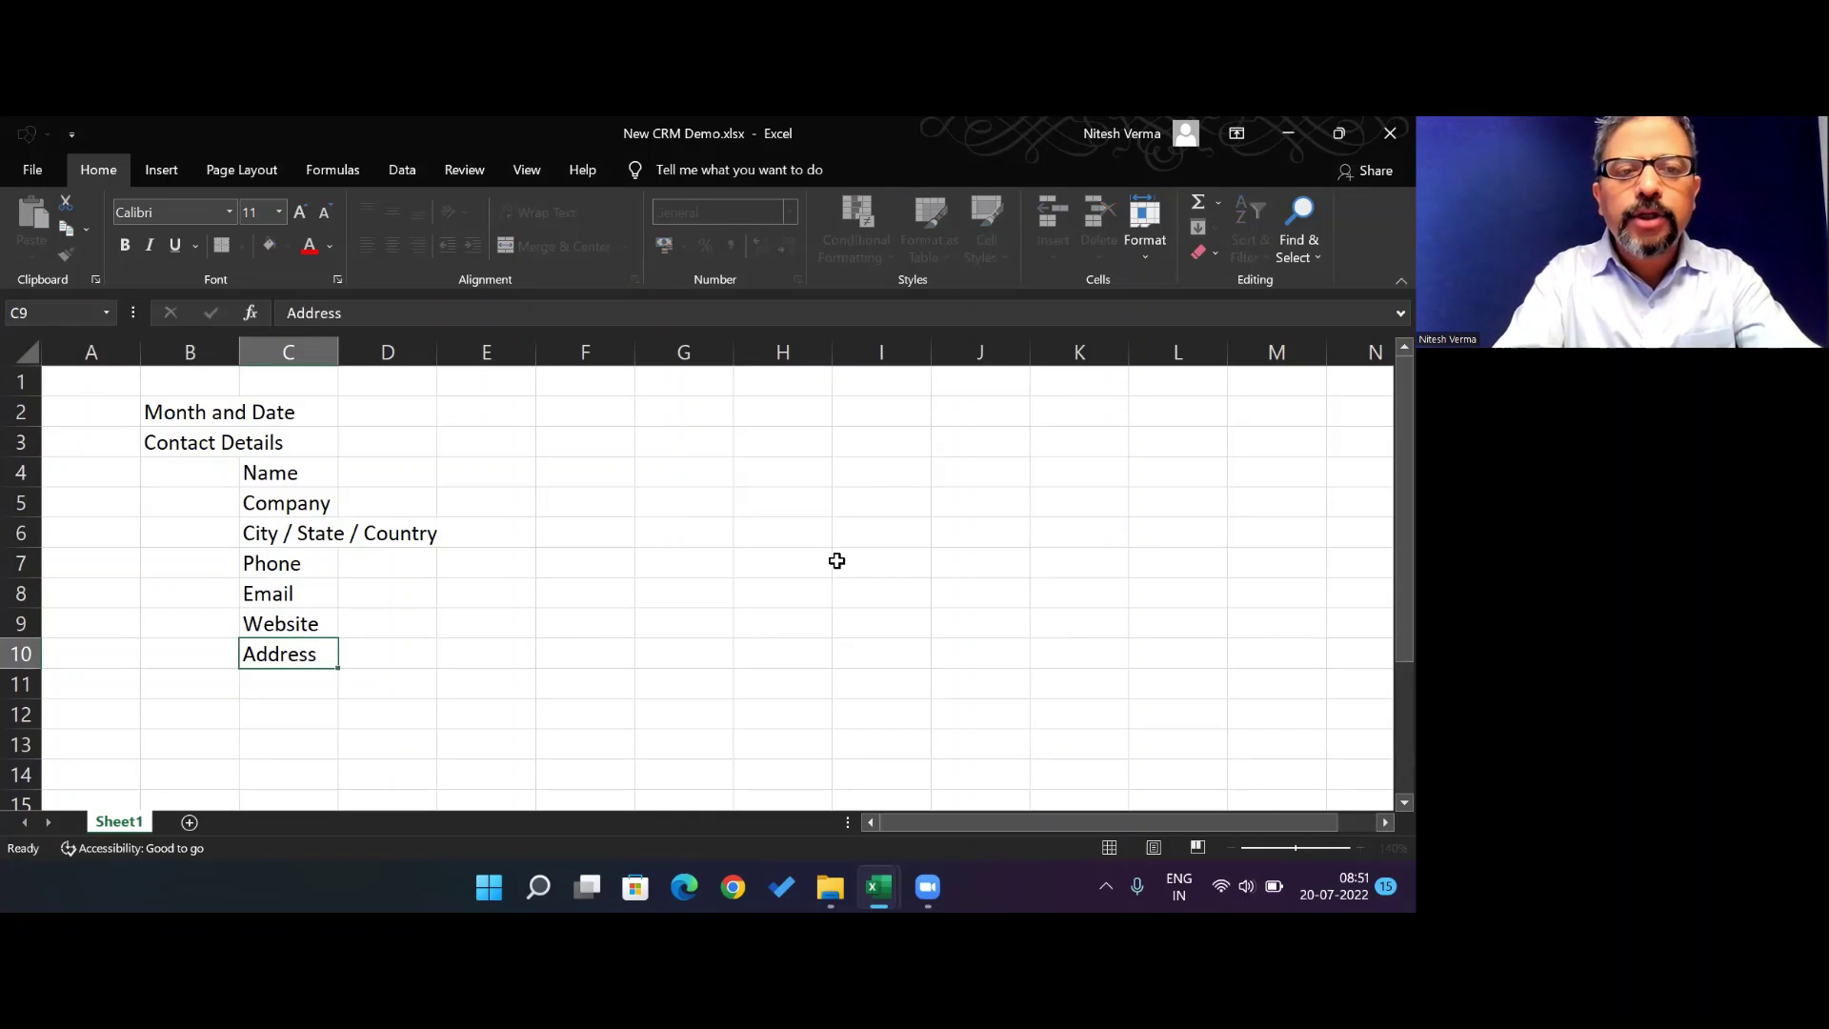
{"action": "key", "text": "Return"}
Enter the section heading Deal Info in B11, below the contact fields
{"action": "key", "text": "Left"}
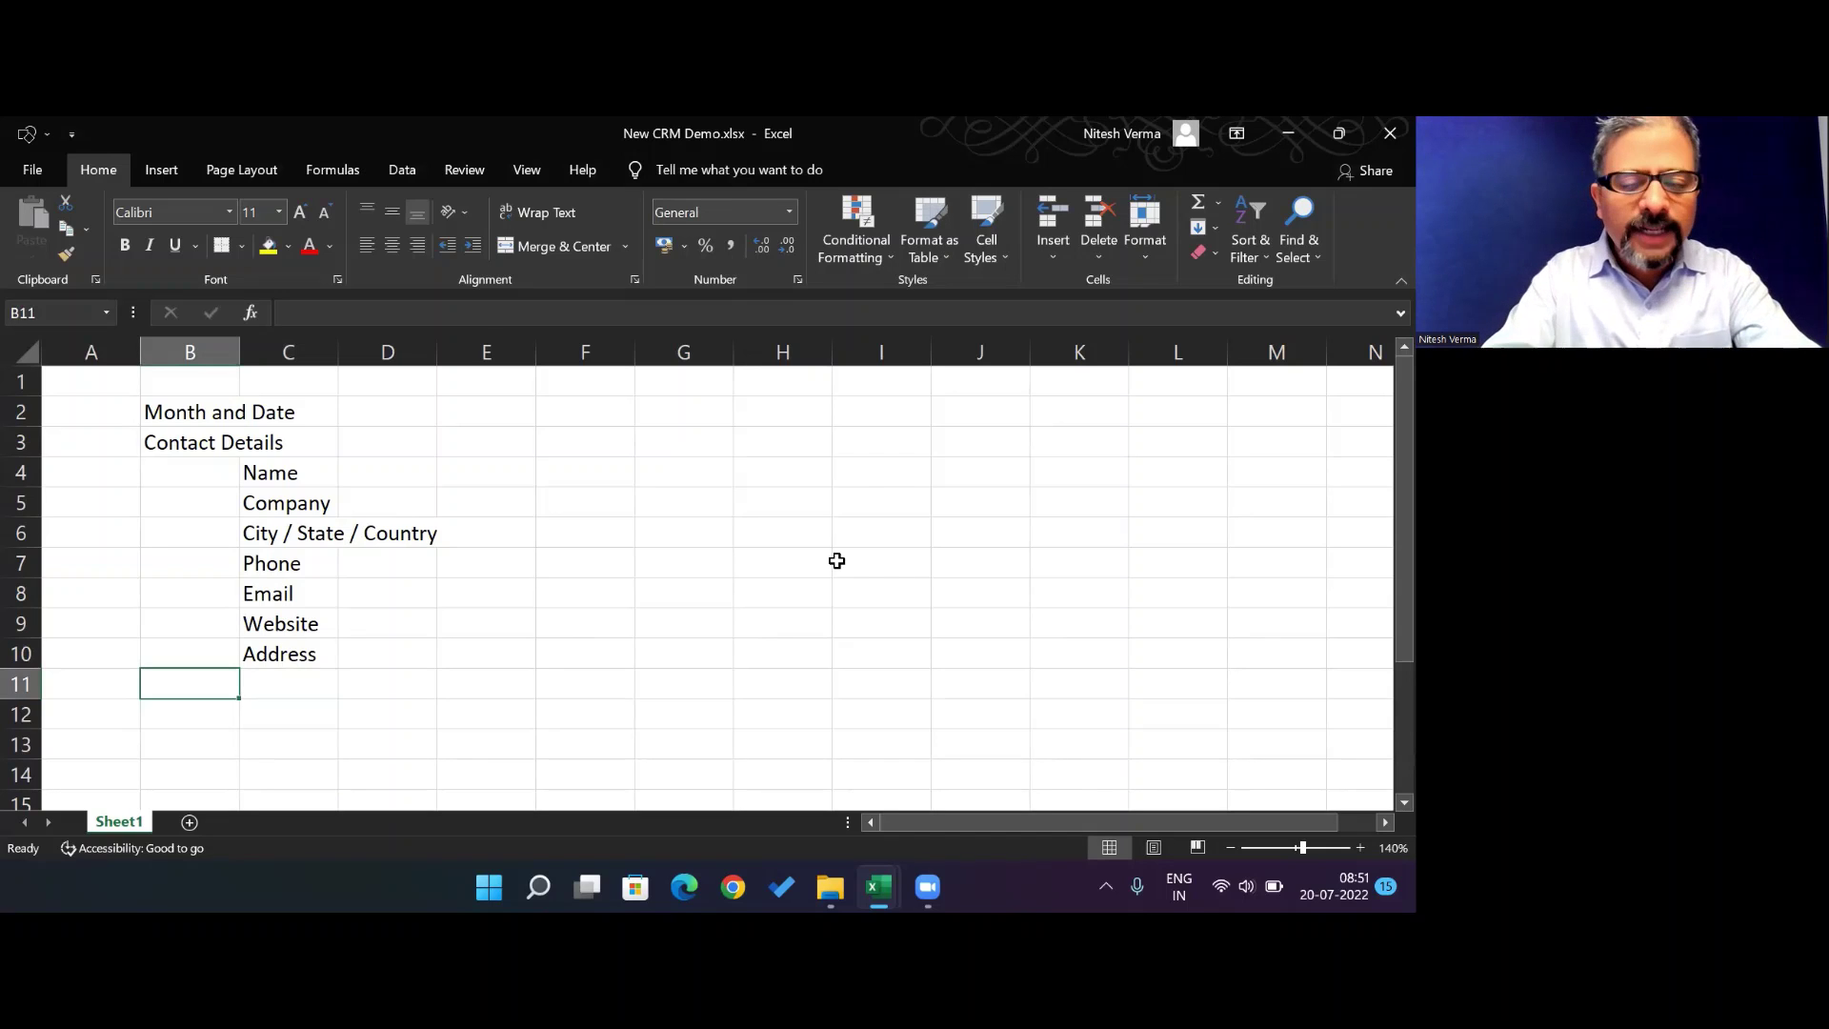
{"action": "type", "text": "Deal Info"}
{"action": "key", "text": "Return"}
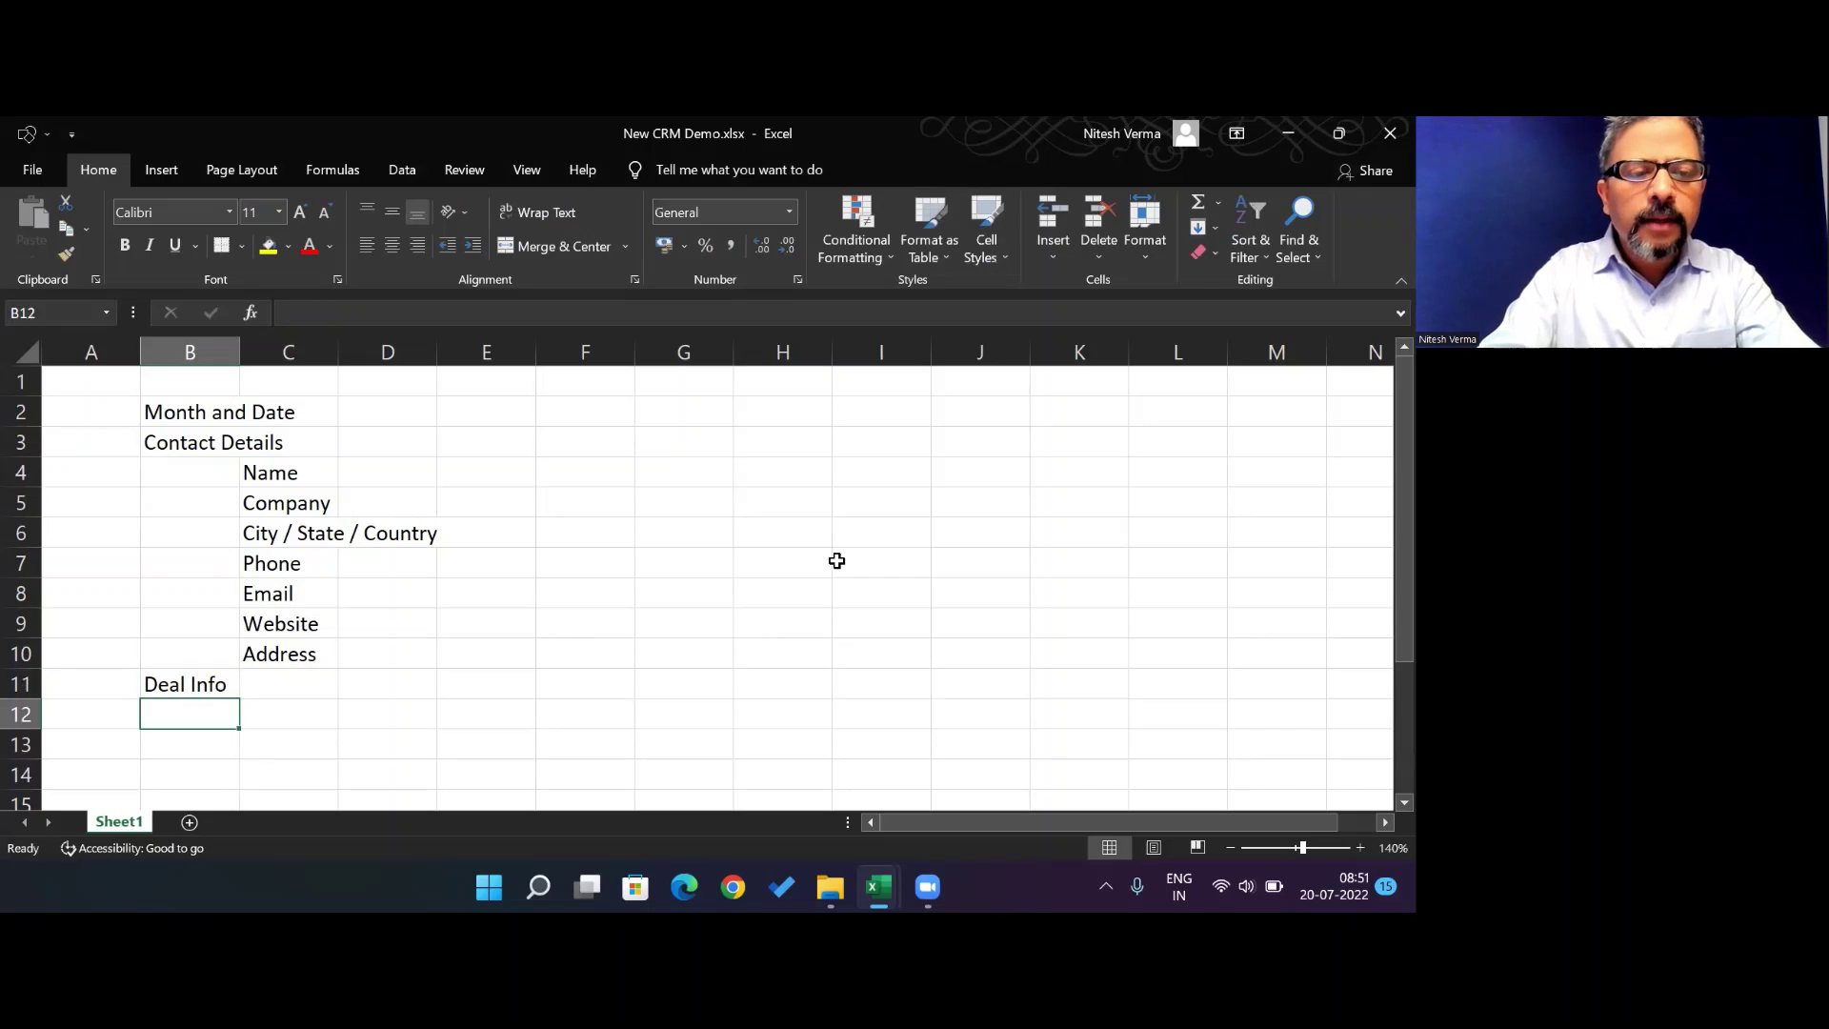
{"action": "key", "text": "Right"}
{"action": "type", "text": "Sou"}
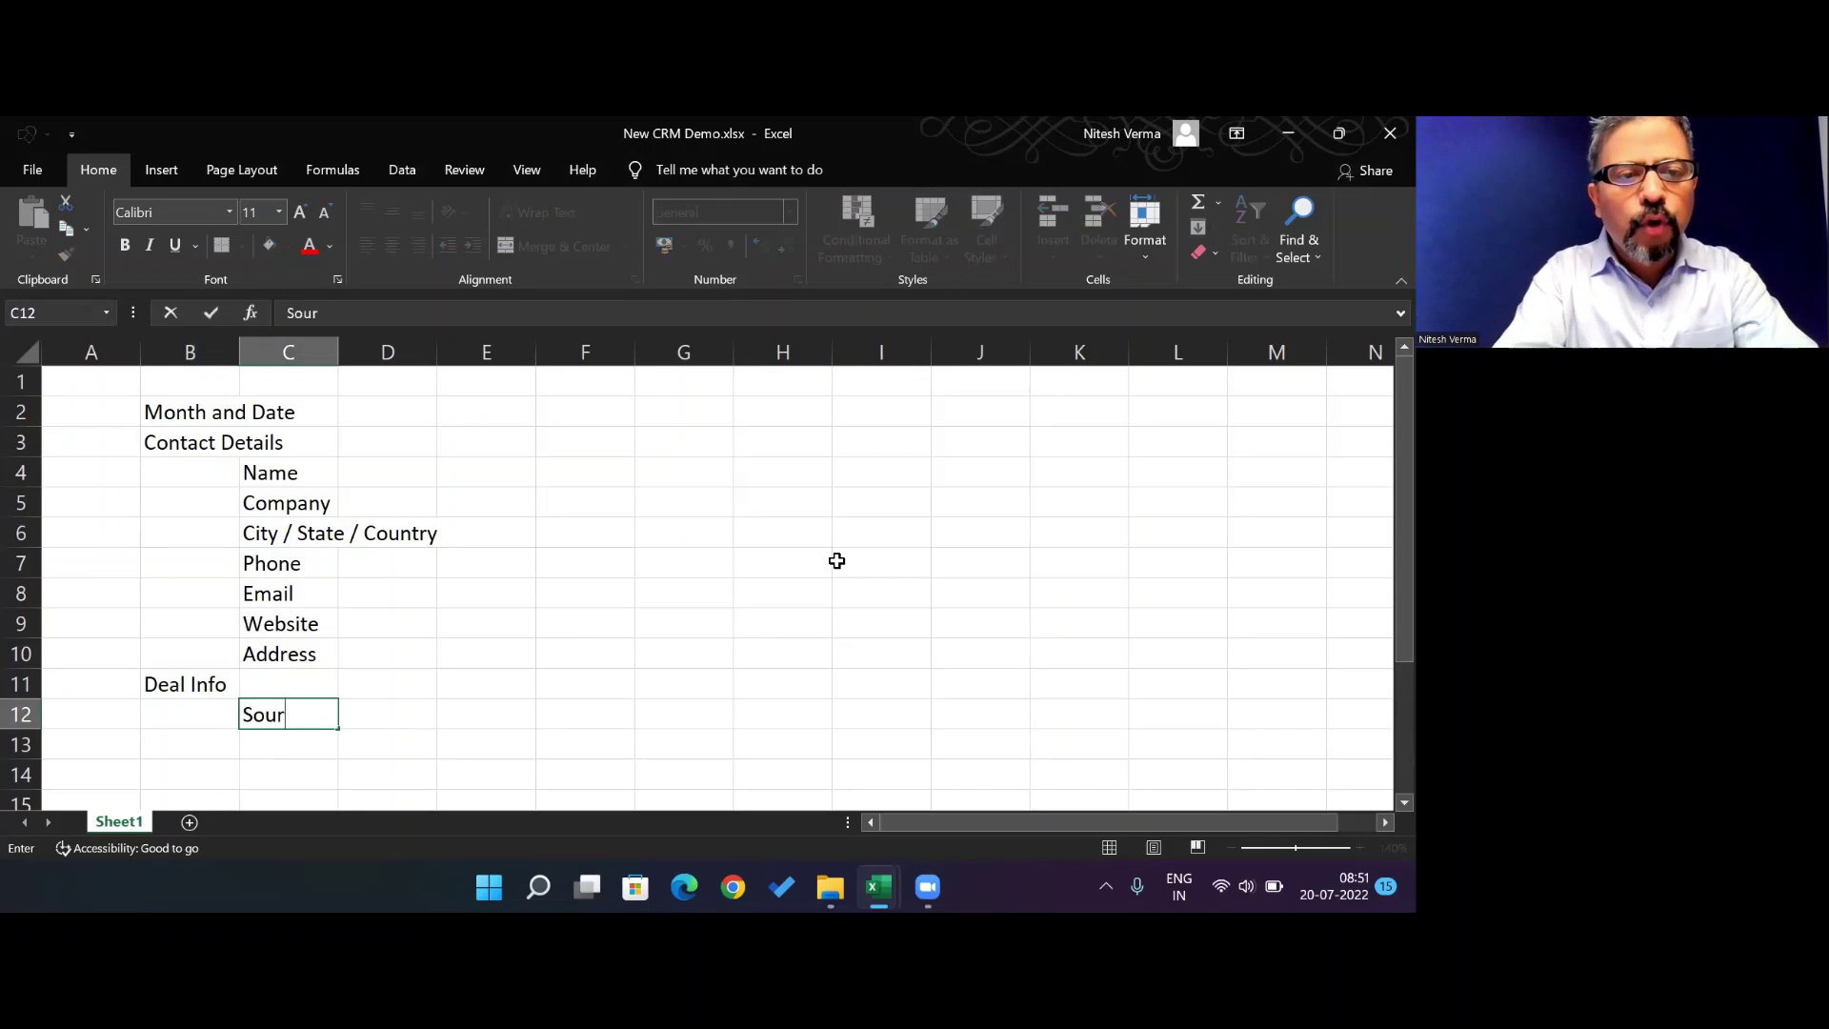
{"action": "key", "text": "Return"}
{"action": "key", "text": "Up"}
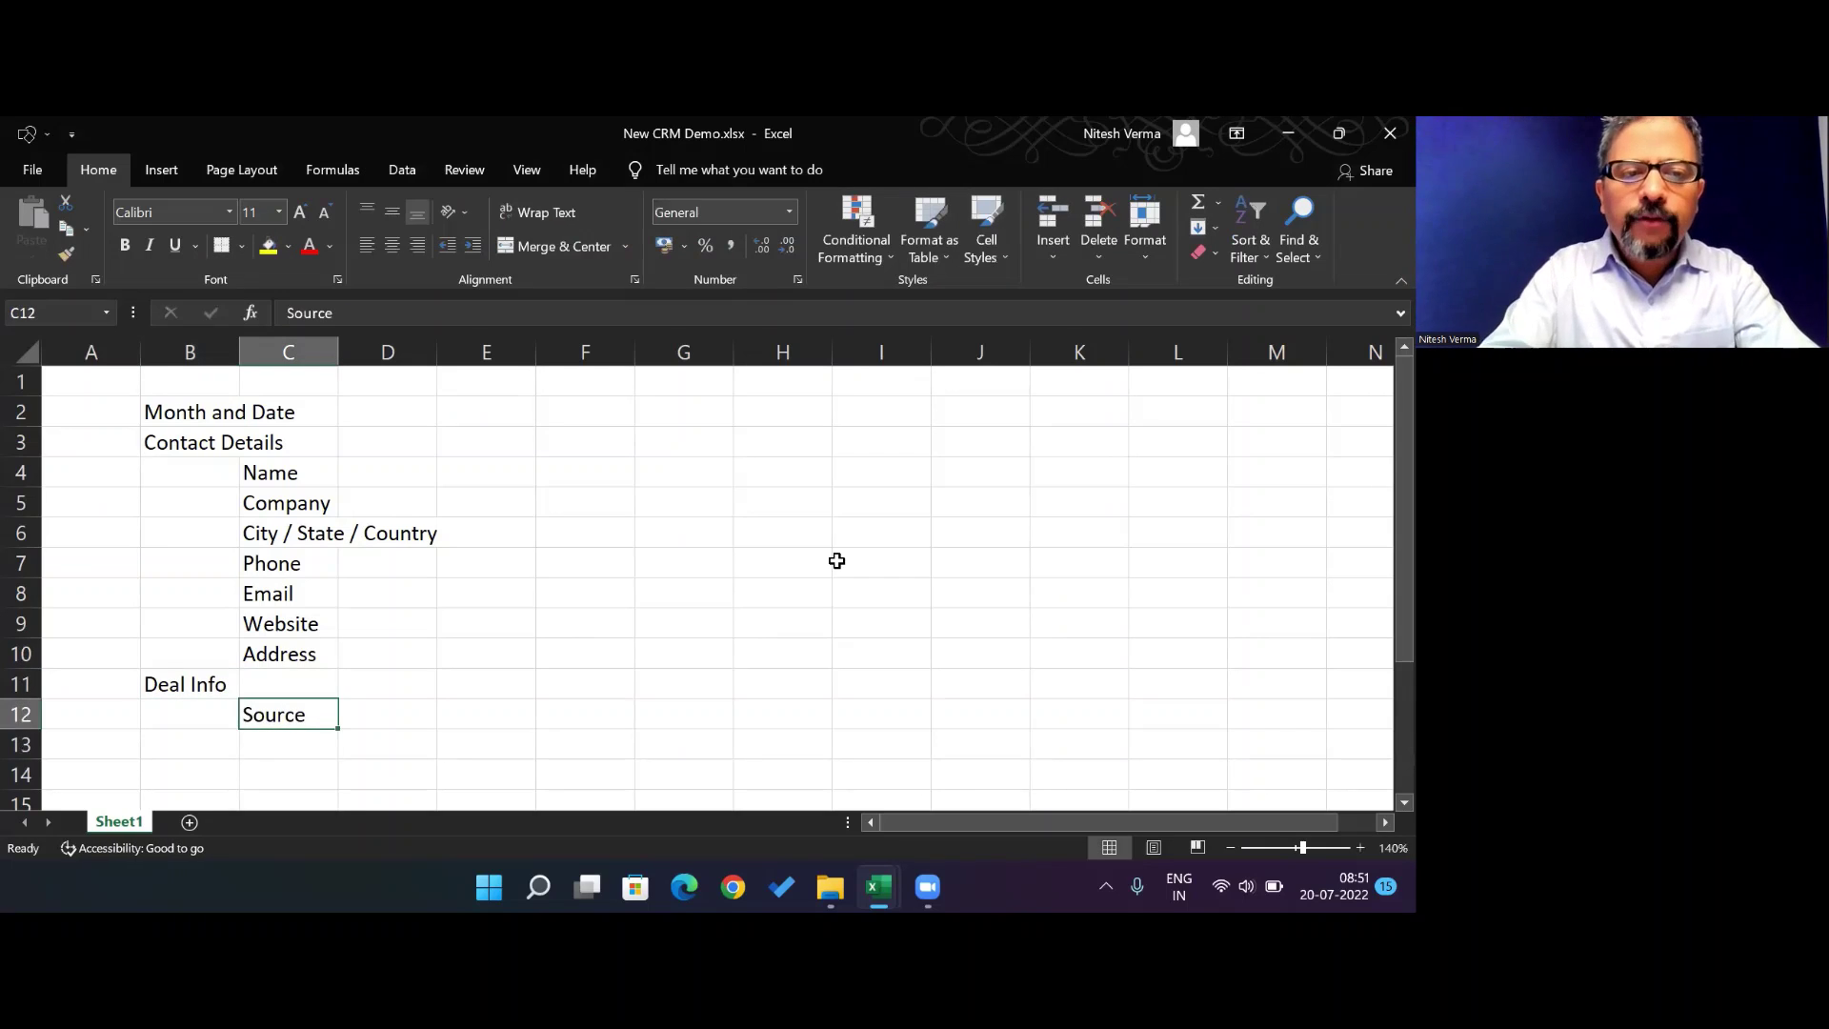
List Owner, Source and Status in C12:C14 as the first fields under Deal Info
{"action": "type", "text": "Owner"}
{"action": "key", "text": "Return"}
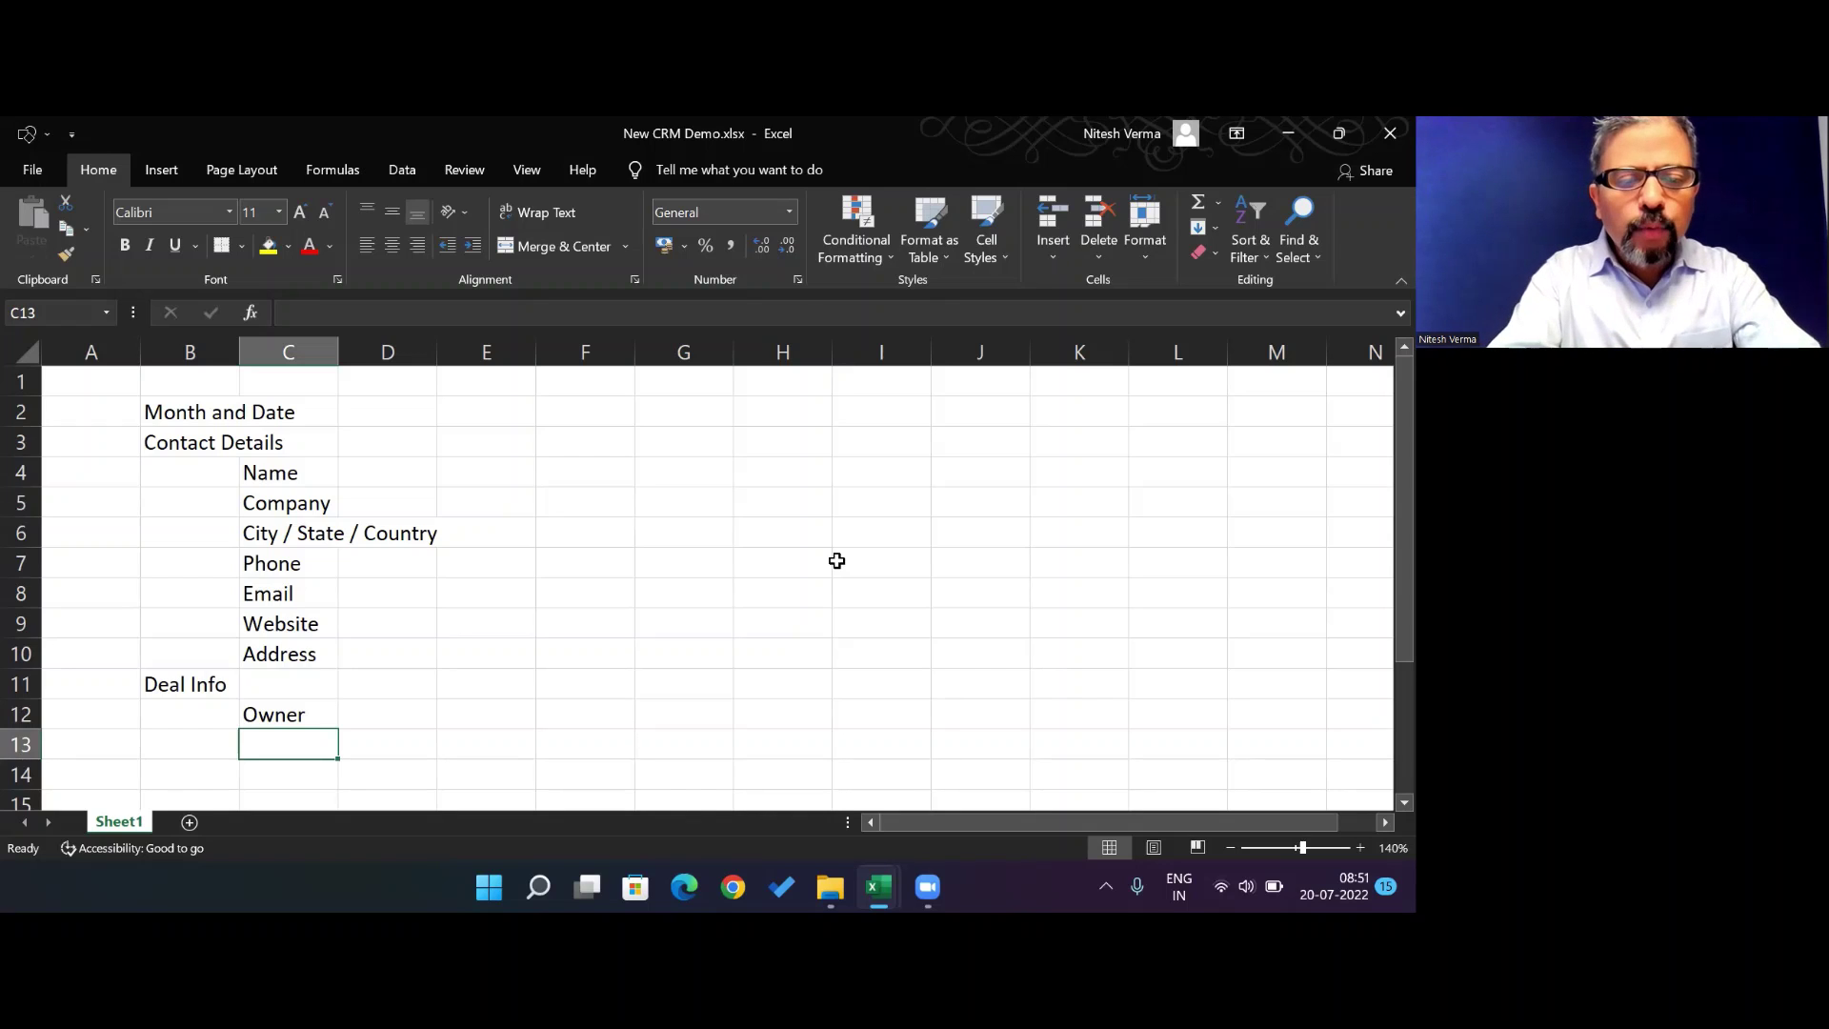
{"action": "type", "text": "Source"}
{"action": "key", "text": "Return"}
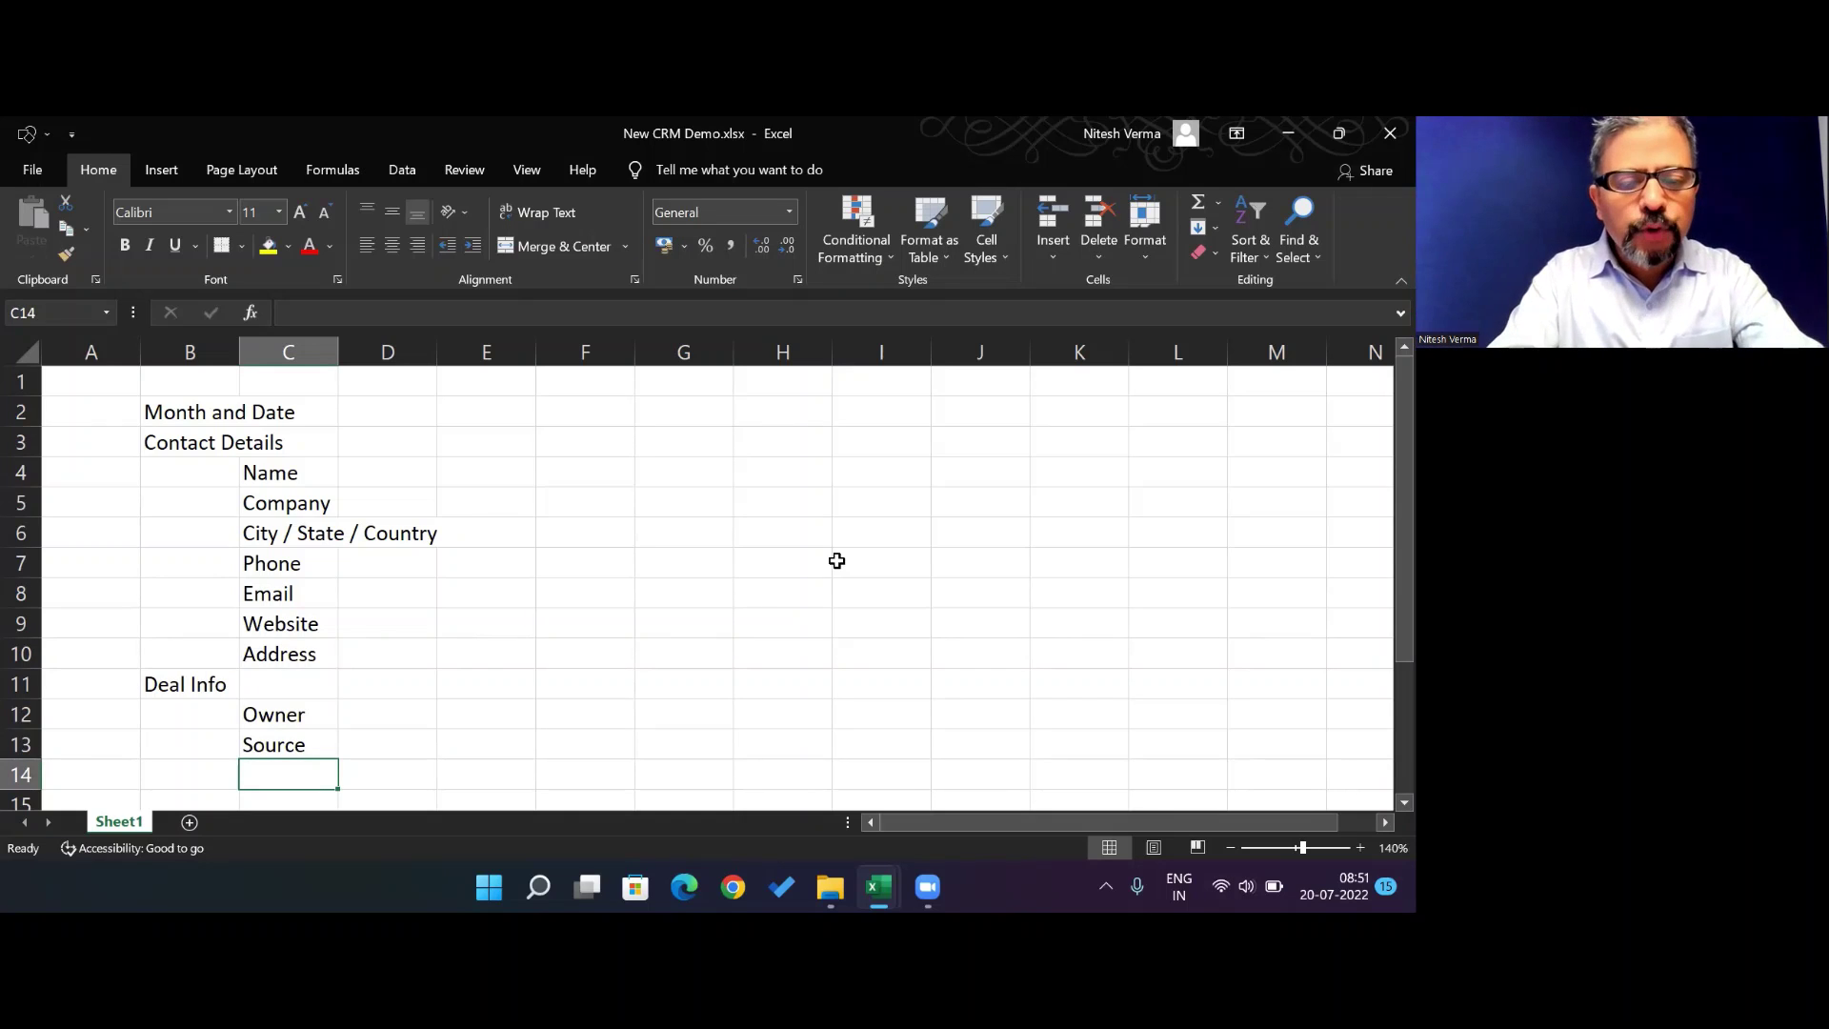
{"action": "type", "text": "Statis"}
{"action": "key", "text": "Return"}
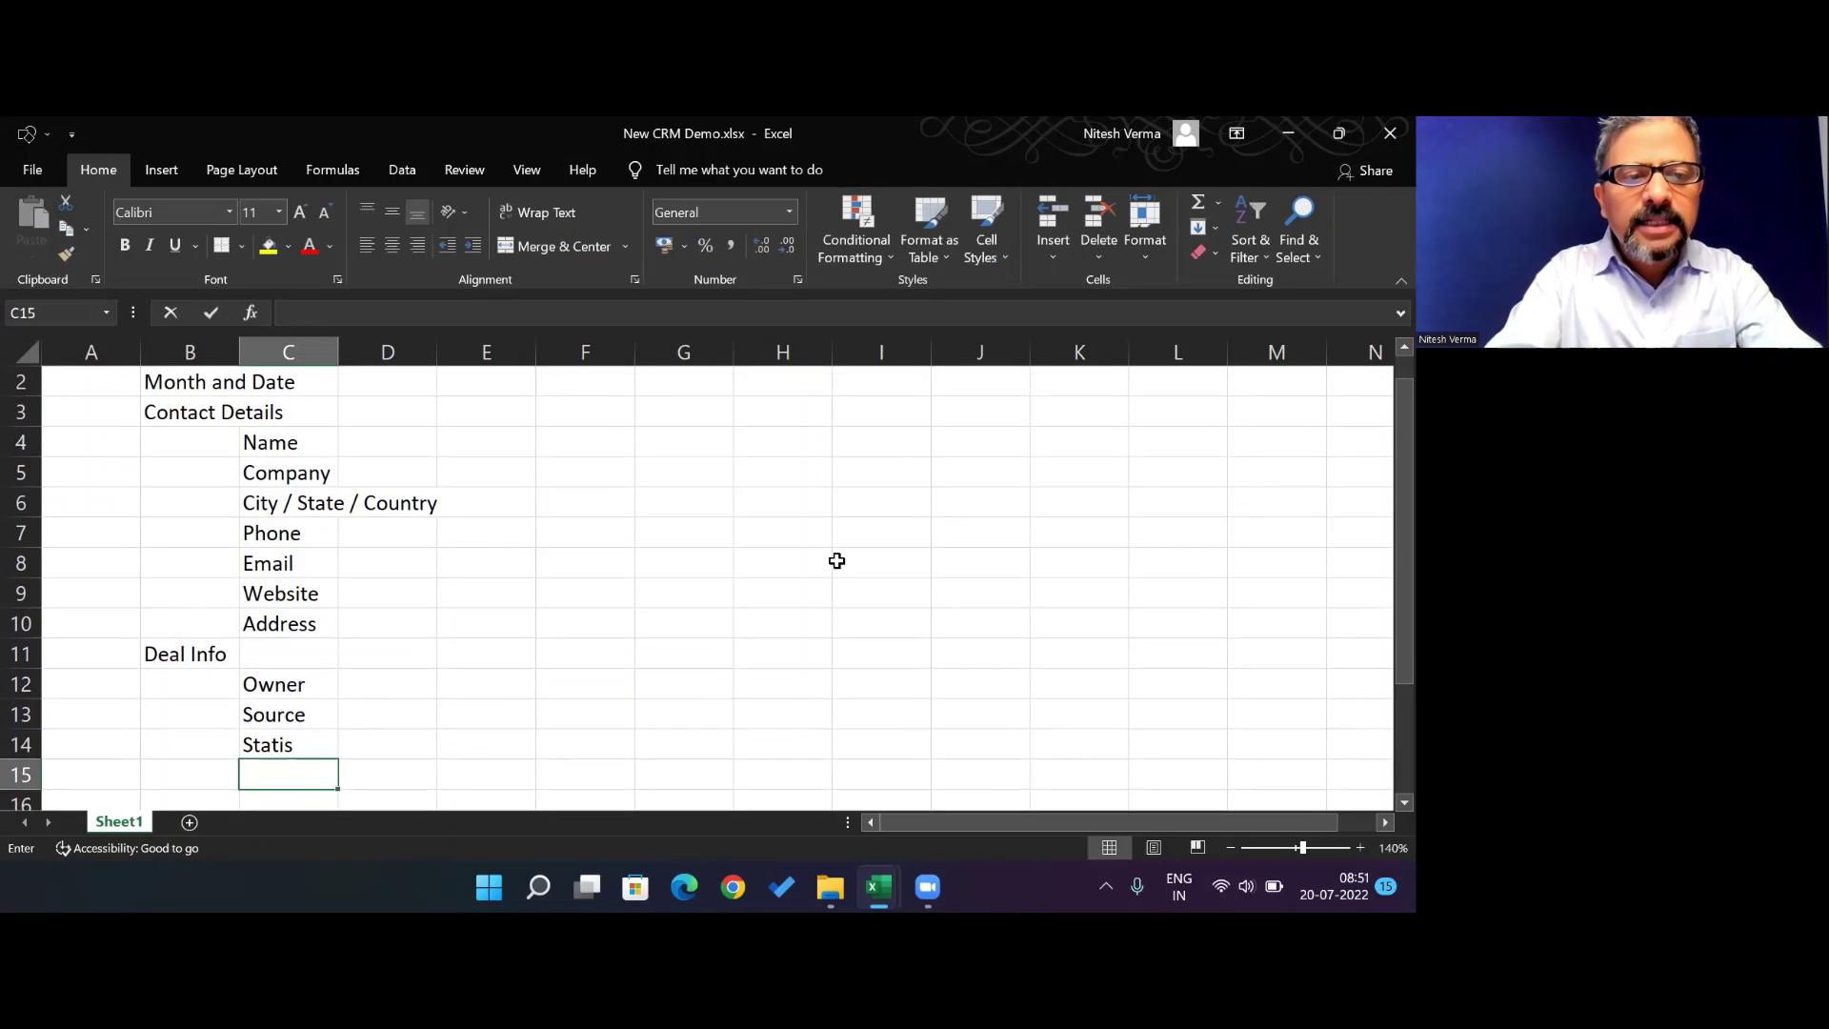
{"action": "key", "text": "Up"}
{"action": "type", "text": "Status"}
{"action": "key", "text": "Return"}
Complete the Deal Info fields with Stage in C15 and Value in C16
{"action": "type", "text": "Stage"}
{"action": "key", "text": "ctrl+Return"}
{"action": "key", "text": "Return"}
{"action": "type", "text": "Value"}
{"action": "key", "text": "Return"}
Enter the heading Action in B17 and list Next Action and Deadline in C18:C19
{"action": "key", "text": "Left"}
{"action": "type", "text": "Action"}
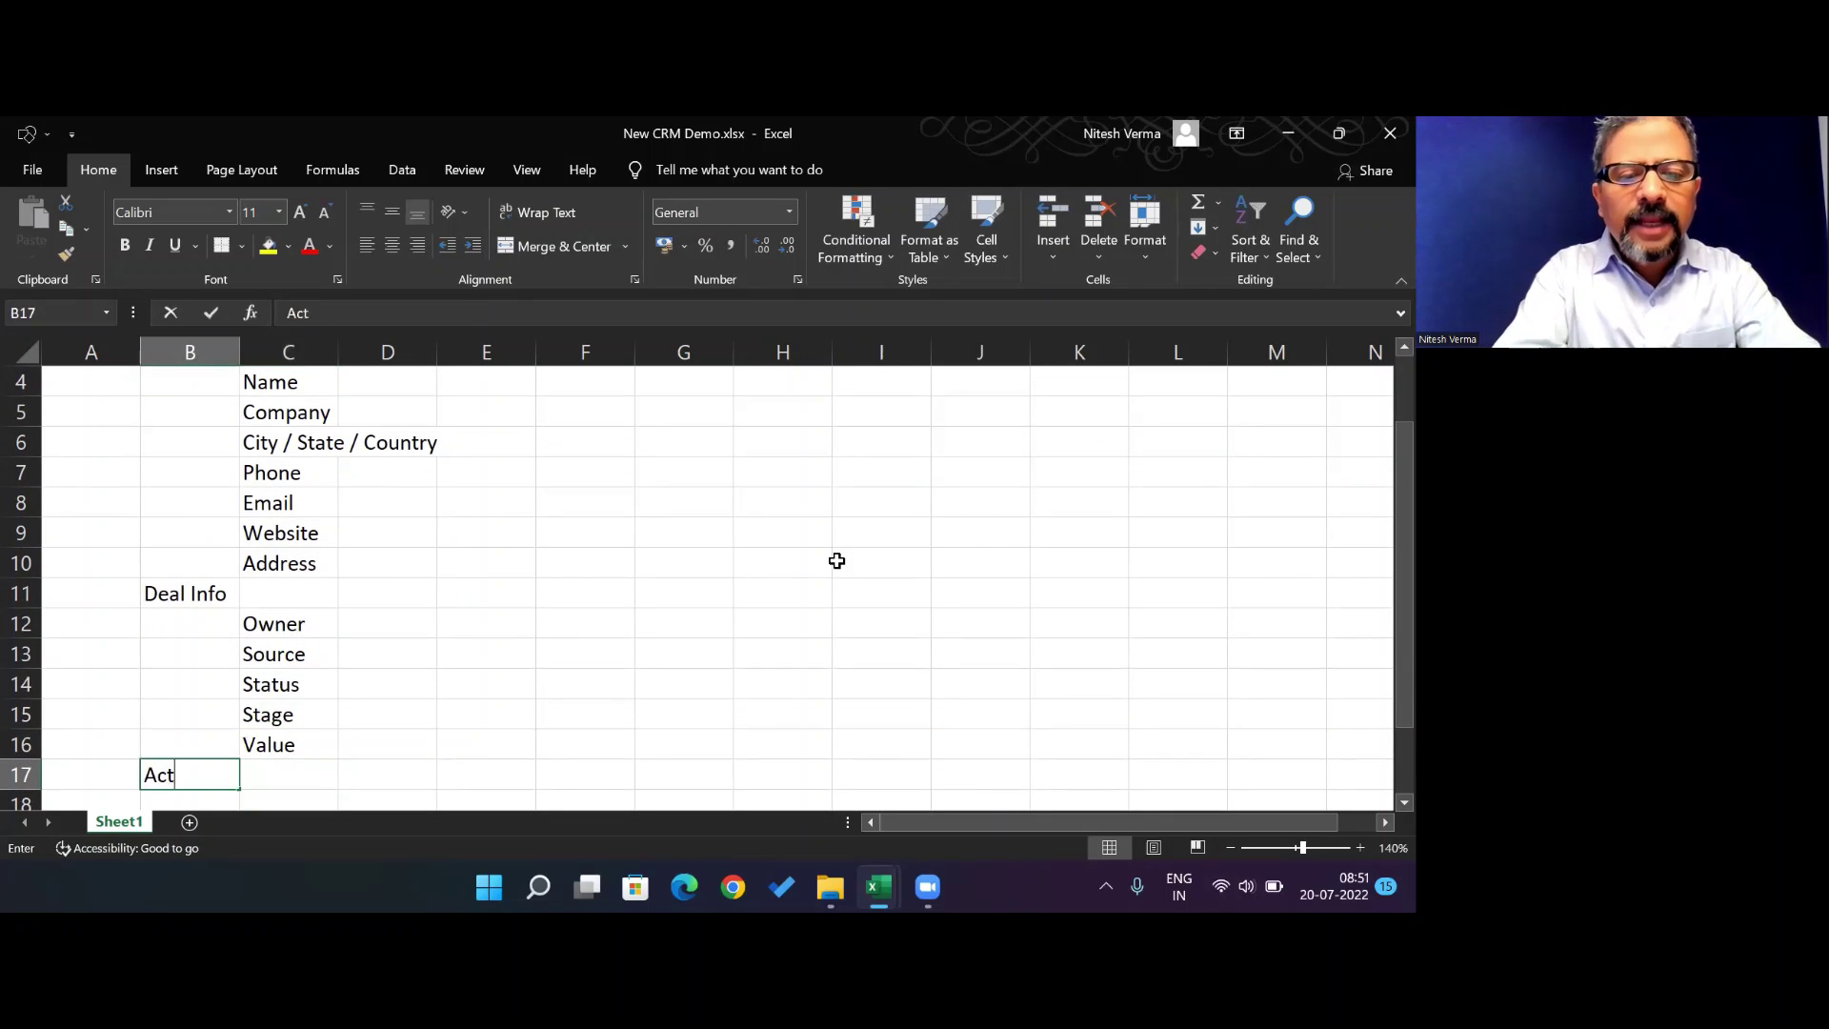
{"action": "key", "text": "Return"}
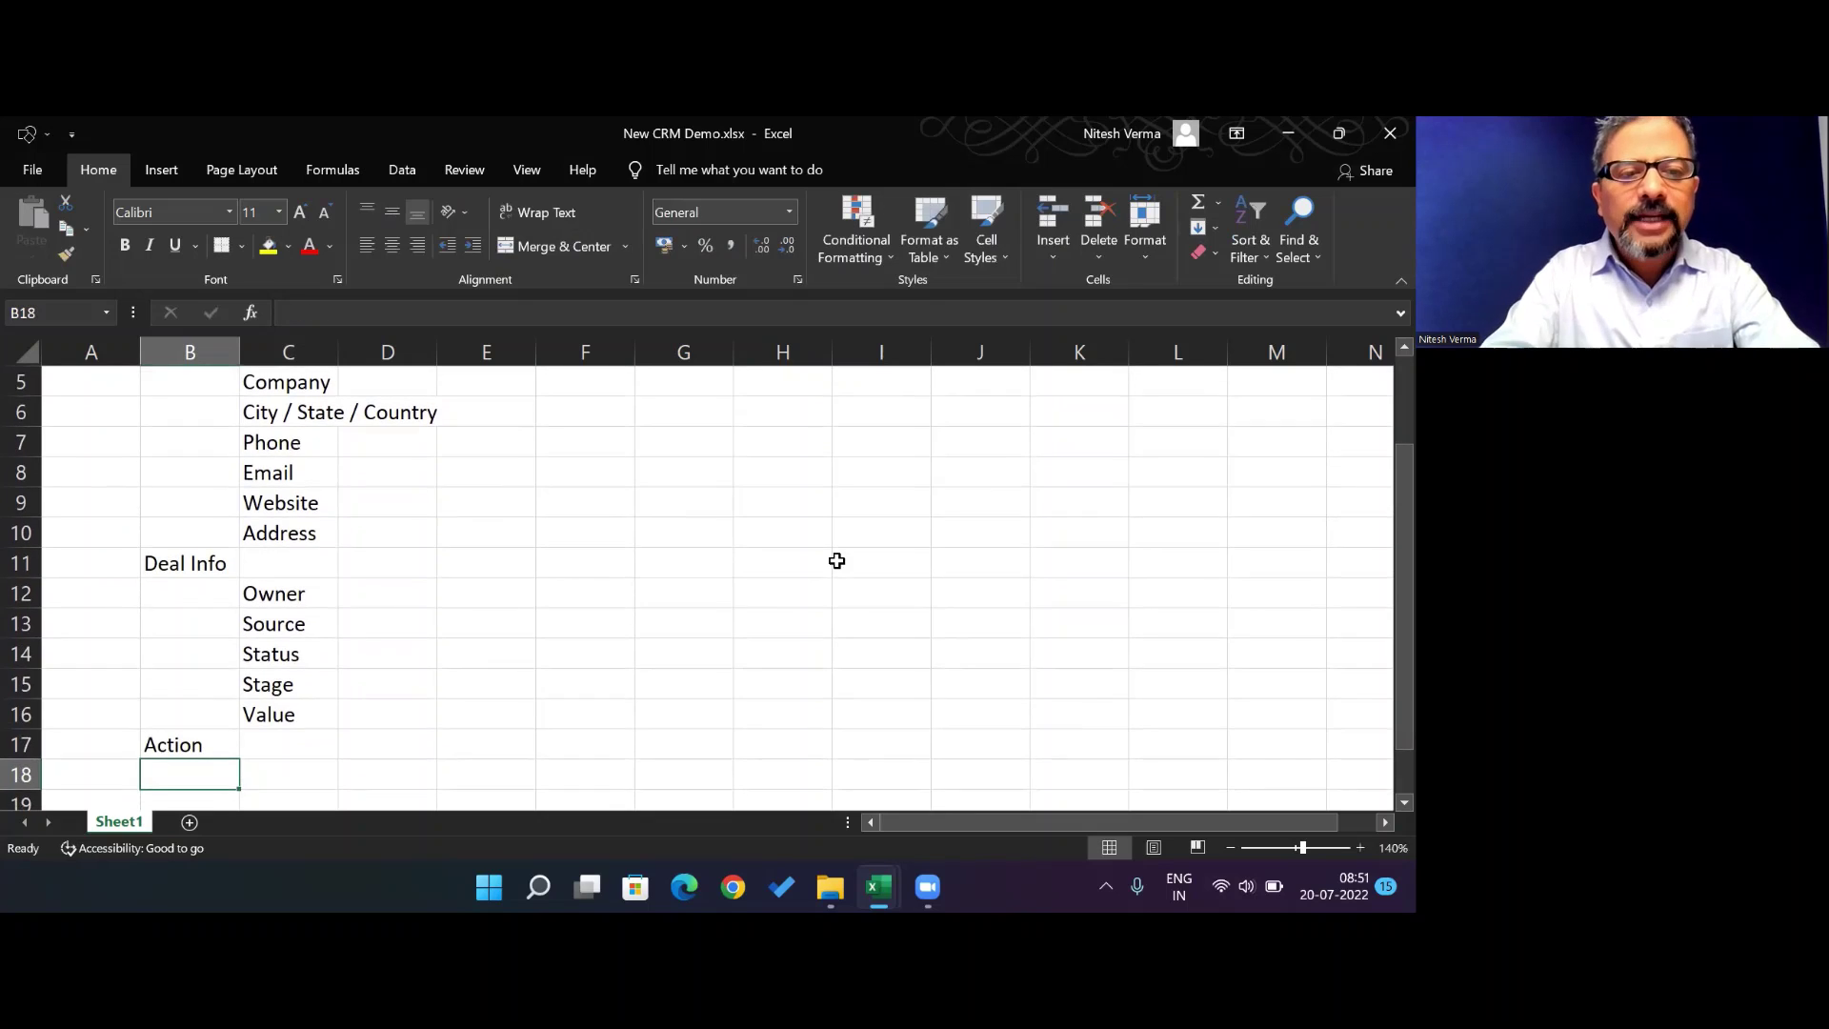
{"action": "key", "text": "Right"}
{"action": "type", "text": "Next Action"}
{"action": "key", "text": "Return"}
{"action": "type", "text": "De"}
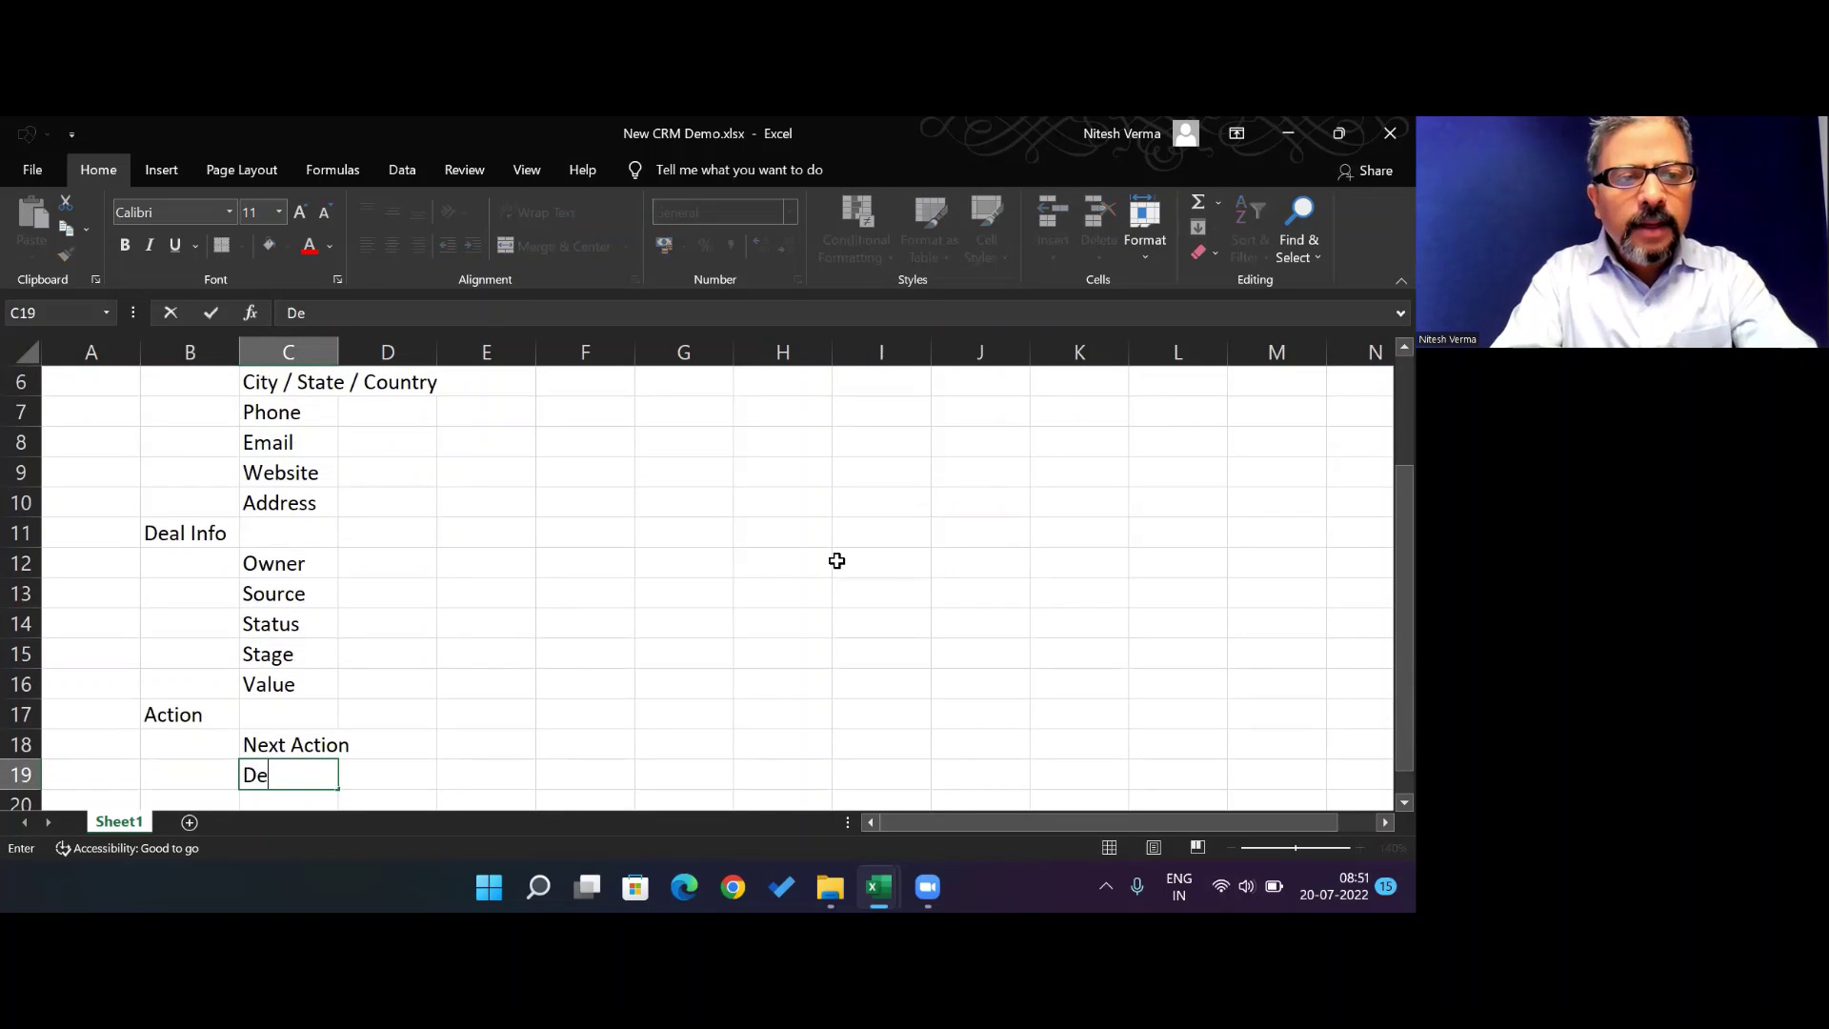
{"action": "type", "text": "adline"}
{"action": "key", "text": "Return"}
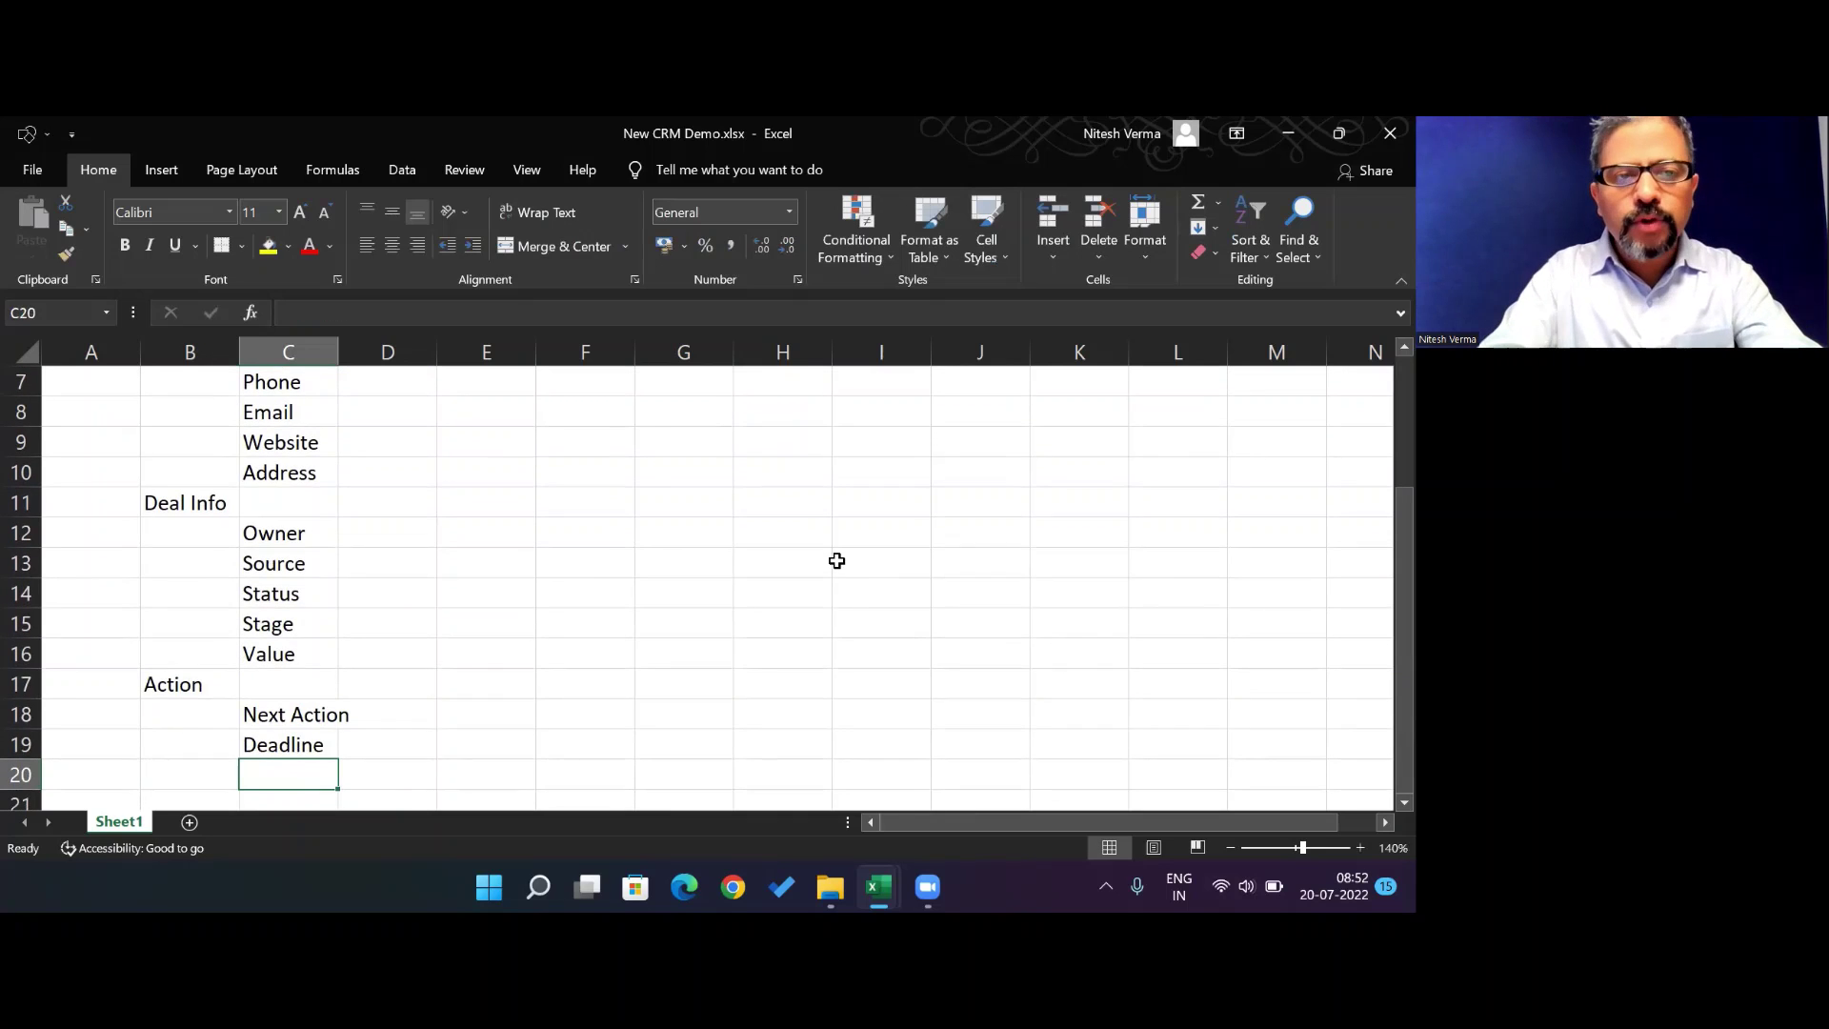
Review the list of fields from Deadline back up to the first row of the sheet
{"action": "key", "text": "Left"}
{"action": "key", "text": "Right"}
{"action": "key", "text": "Up"}
{"action": "key", "text": "Up"}
{"action": "key", "text": "Up"}
{"action": "key", "text": "Up"}
{"action": "key", "text": "Up"}
{"action": "key", "text": "Up"}
{"action": "key", "text": "Up"}
{"action": "key", "text": "Up"}
{"action": "key", "text": "Up"}
{"action": "key", "text": "Up"}
{"action": "key", "text": "Up"}
{"action": "key", "text": "Up"}
{"action": "key", "text": "Up"}
{"action": "key", "text": "Up"}
{"action": "key", "text": "Up"}
{"action": "key", "text": "Up"}
{"action": "key", "text": "Up"}
{"action": "key", "text": "Up"}
{"action": "key", "text": "Up"}
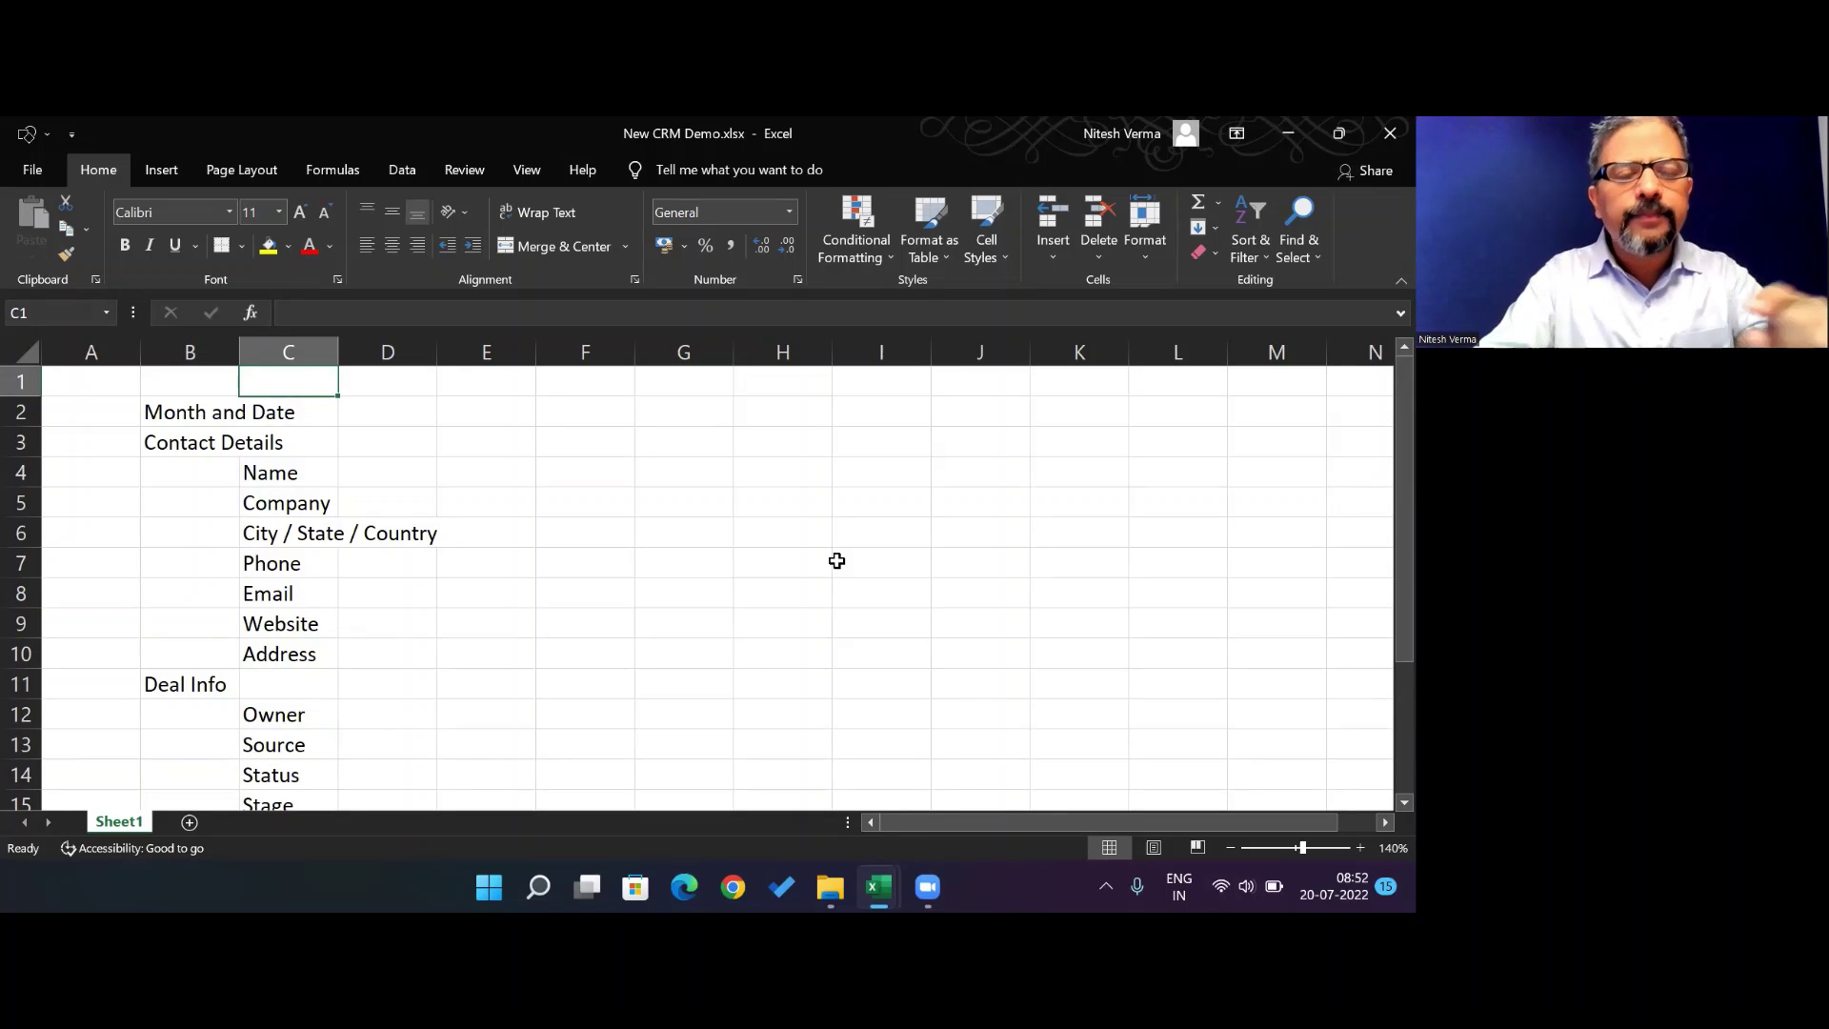
Add a new worksheet and name it CRM
{"action": "left_click", "coordinate": [189, 822]}
{"action": "right_click", "coordinate": [184, 822]}
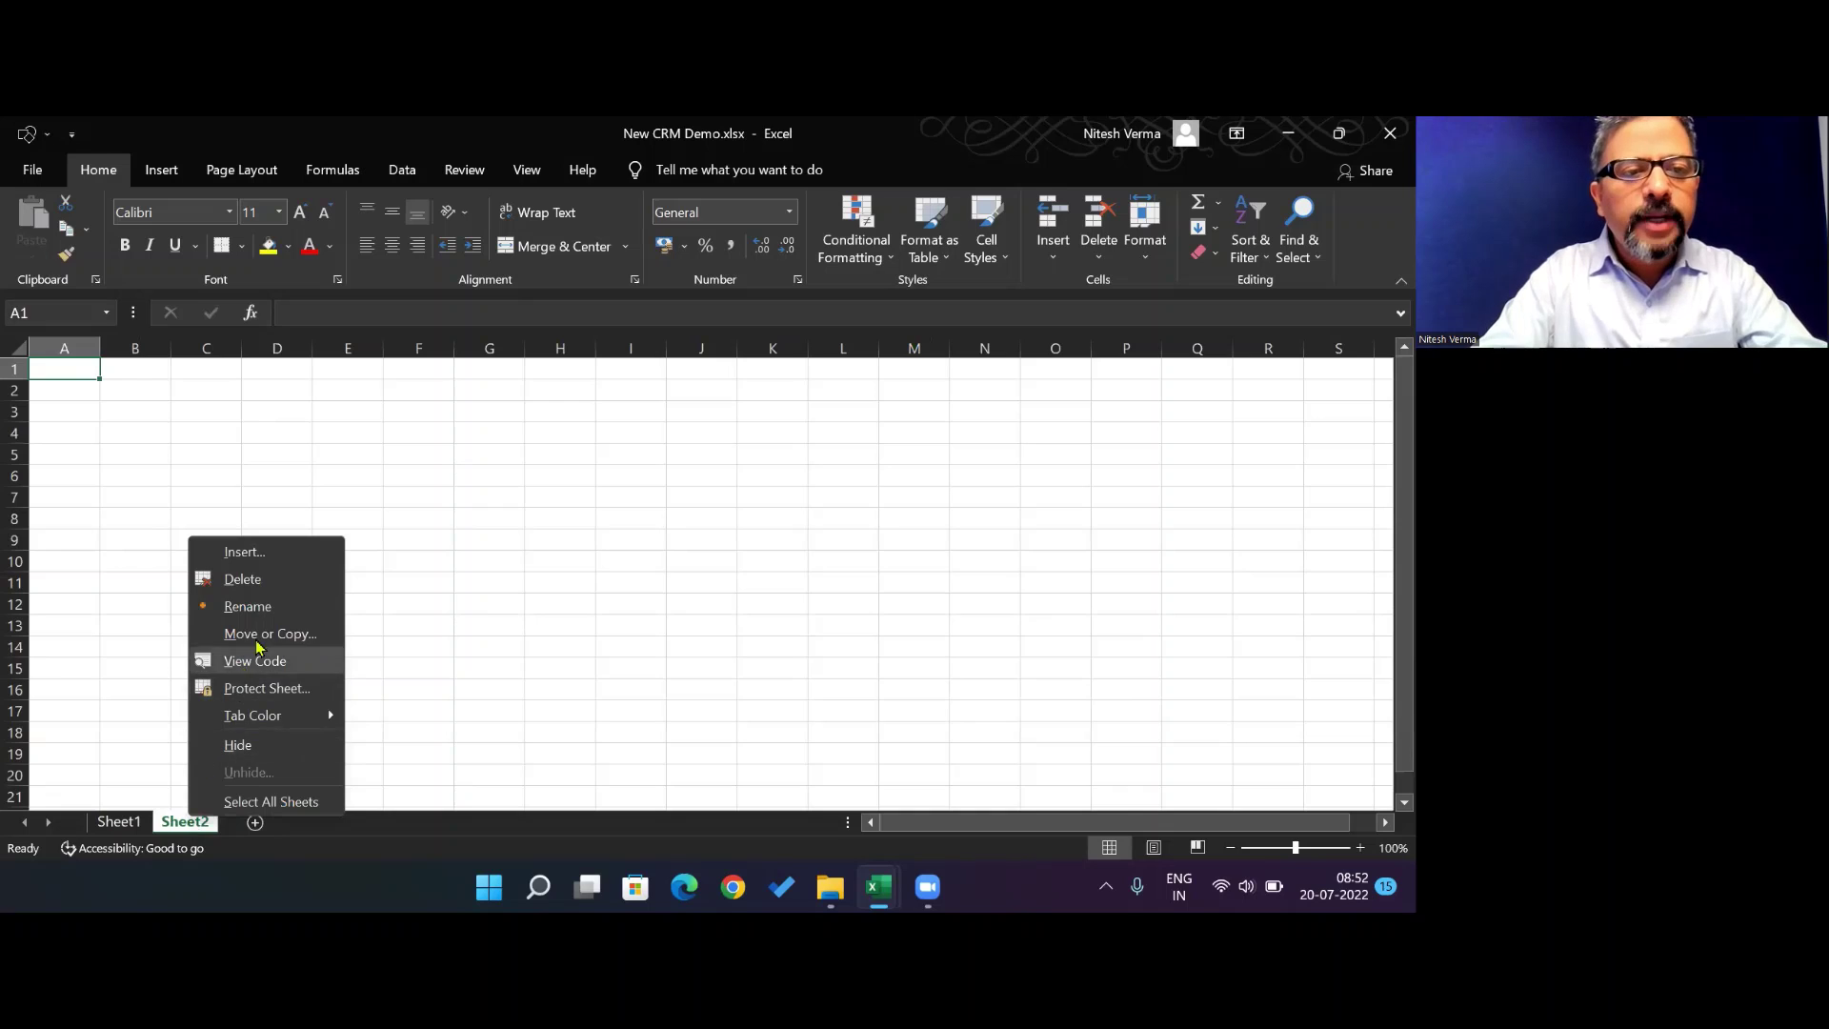
{"action": "left_click", "coordinate": [271, 610]}
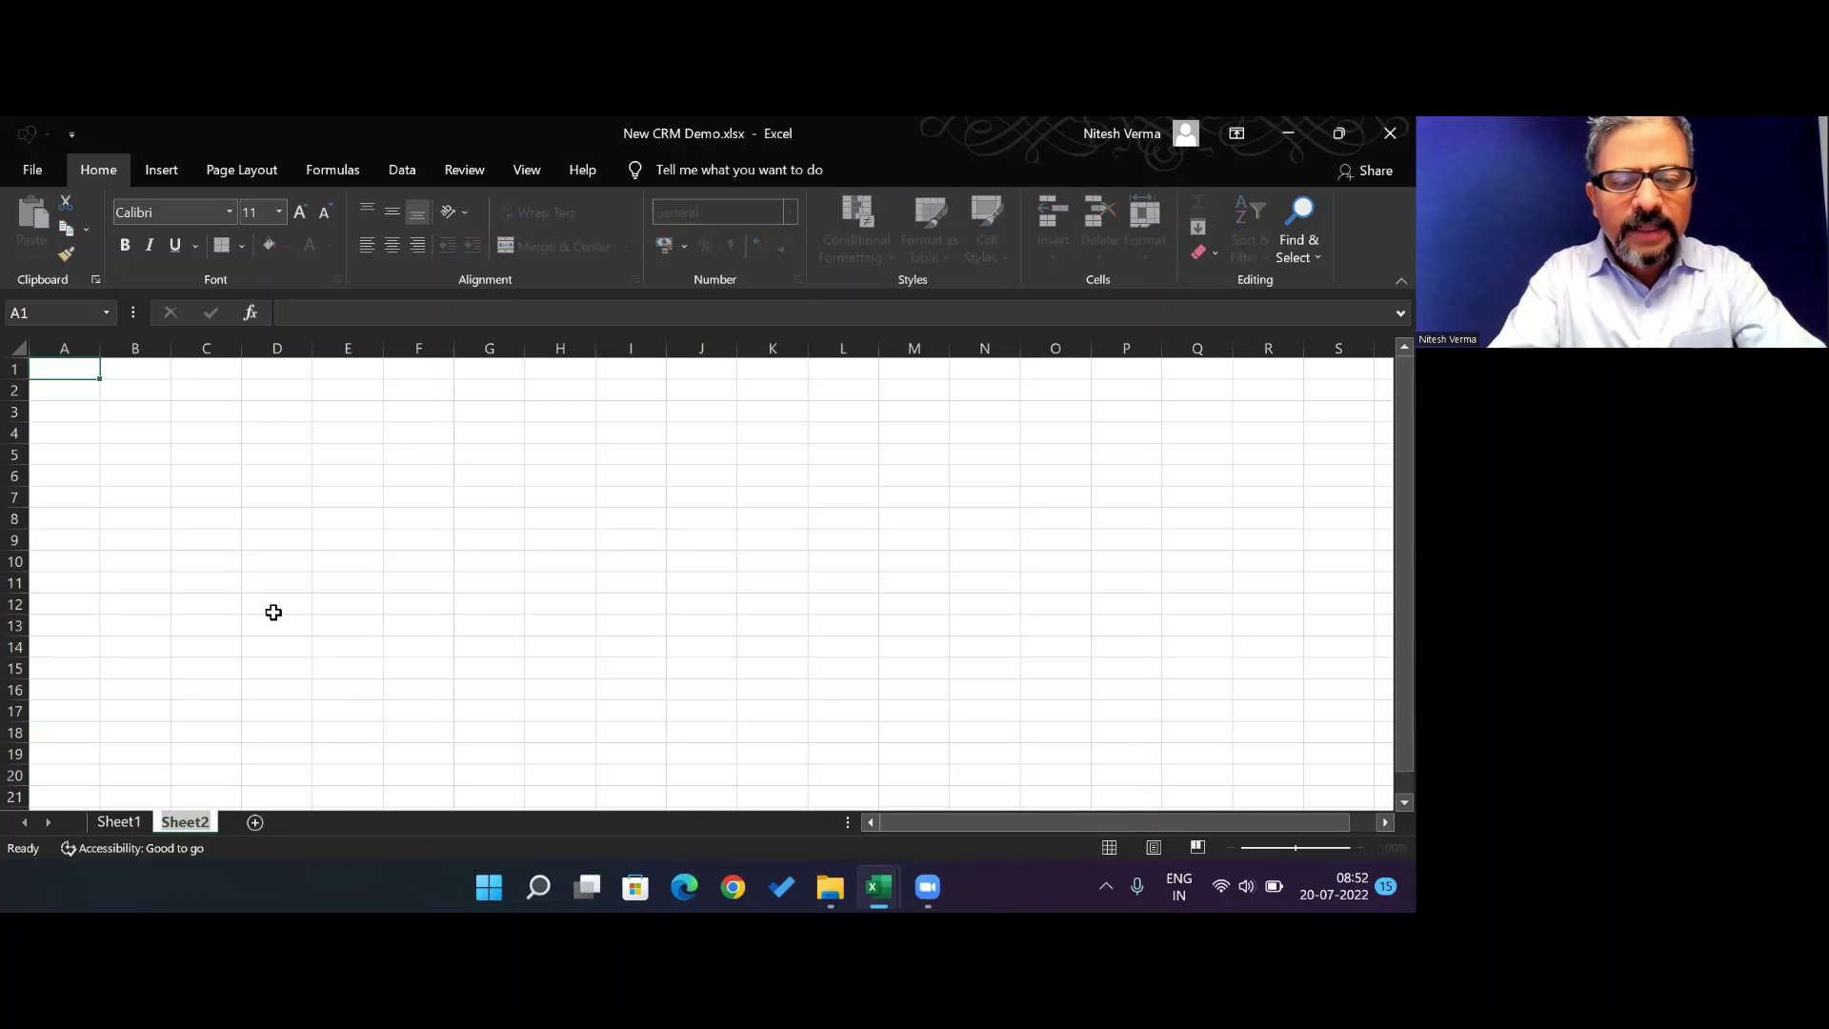
{"action": "type", "text": "CRM"}
{"action": "key", "text": "Return"}
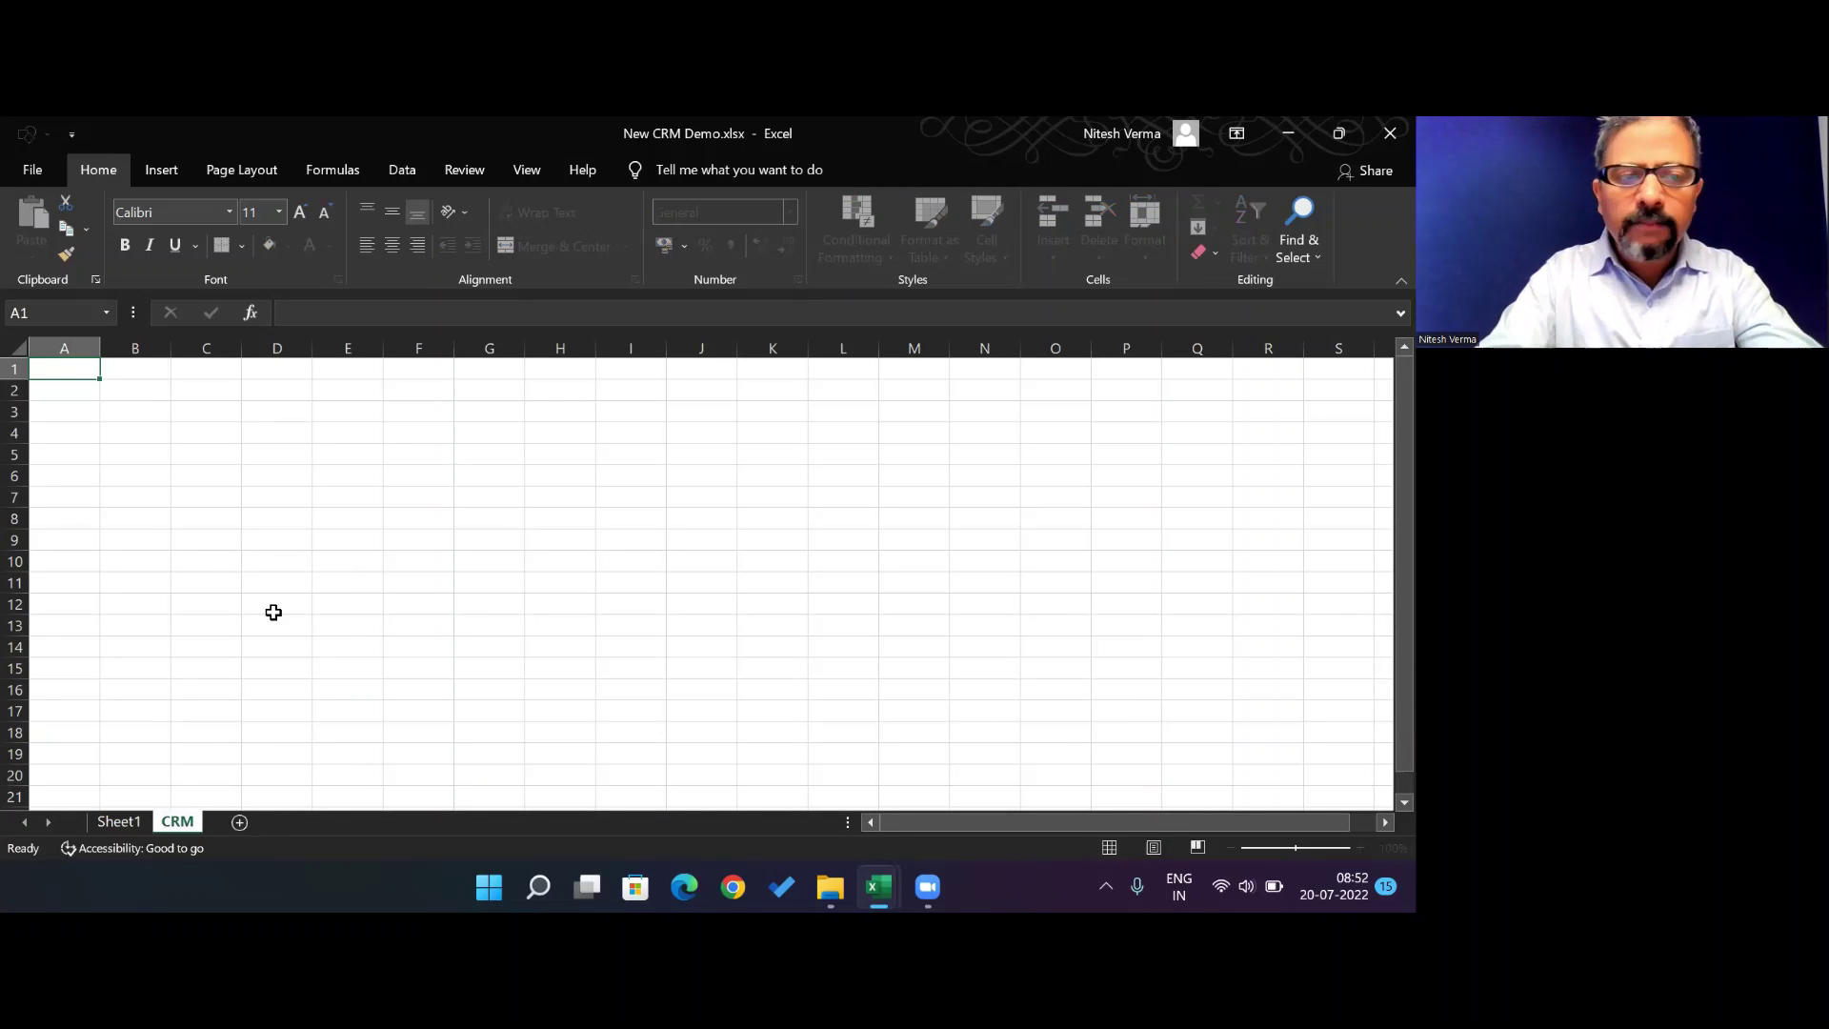
Enter the column headings Month in B2 and Date in C2 on the CRM sheet
{"action": "left_click", "coordinate": [179, 396]}
{"action": "key", "text": "Left"}
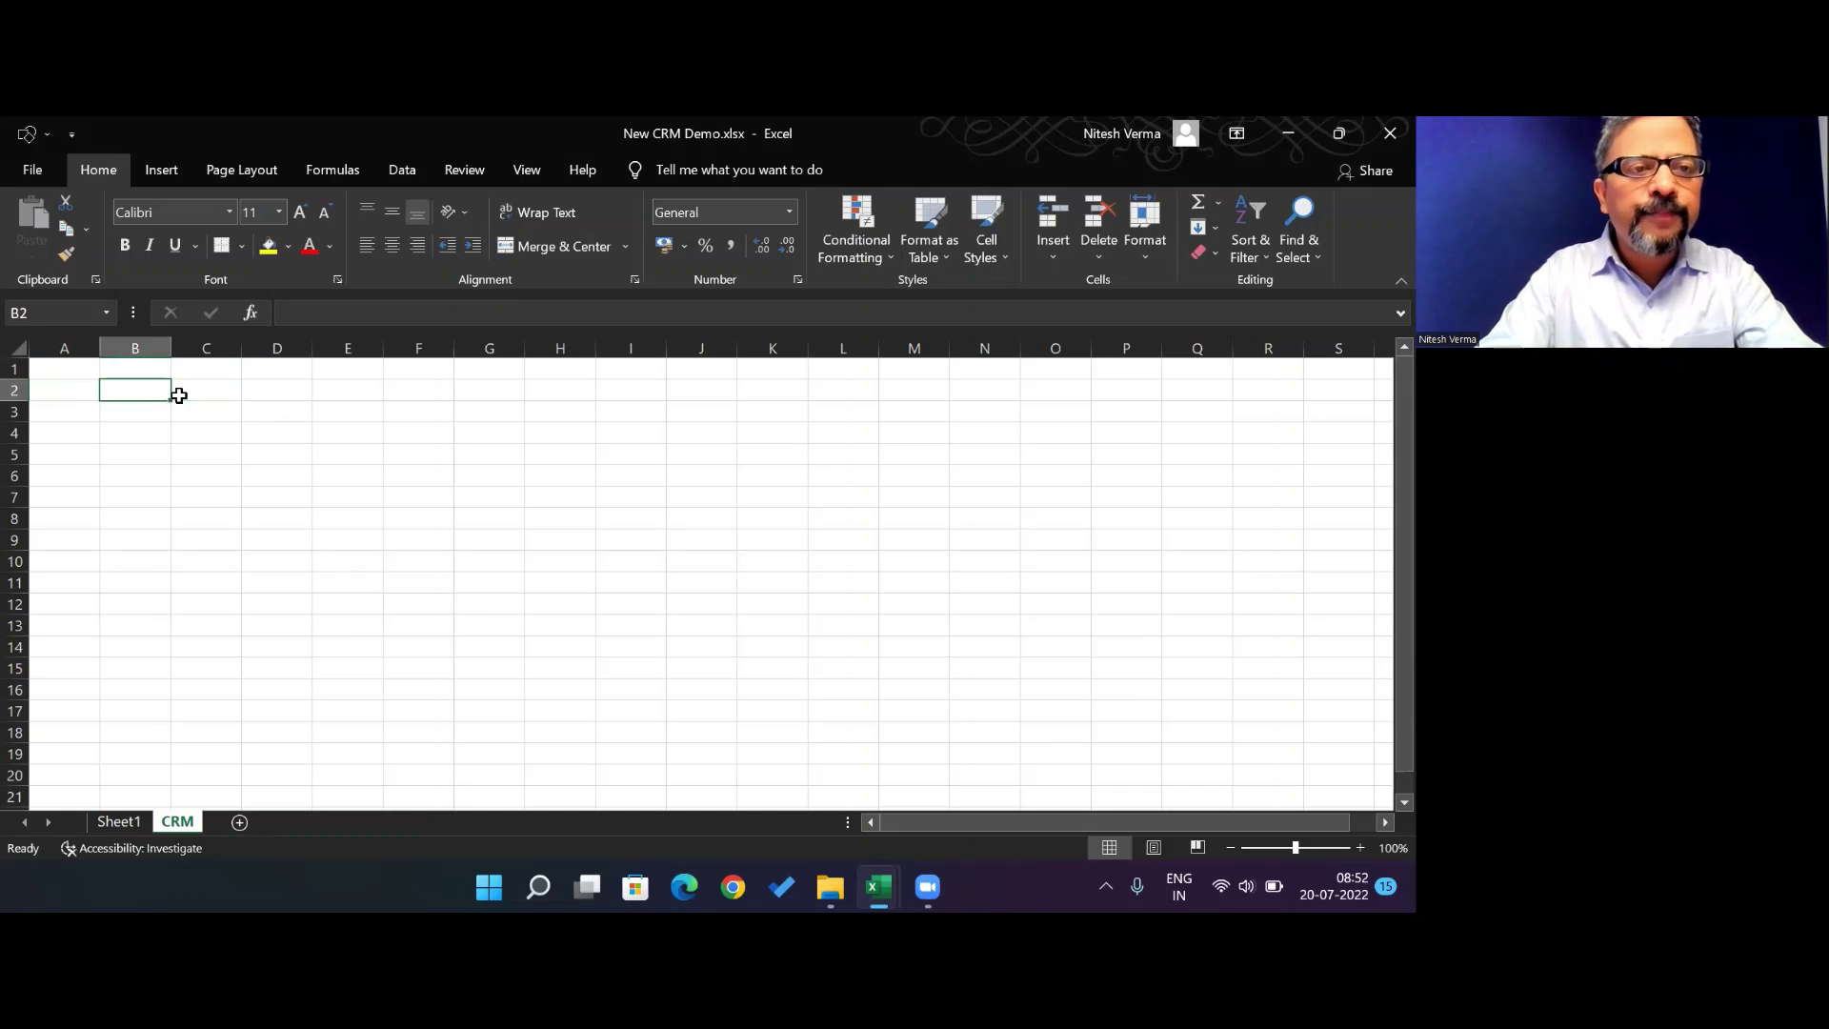
{"action": "type", "text": "Month"}
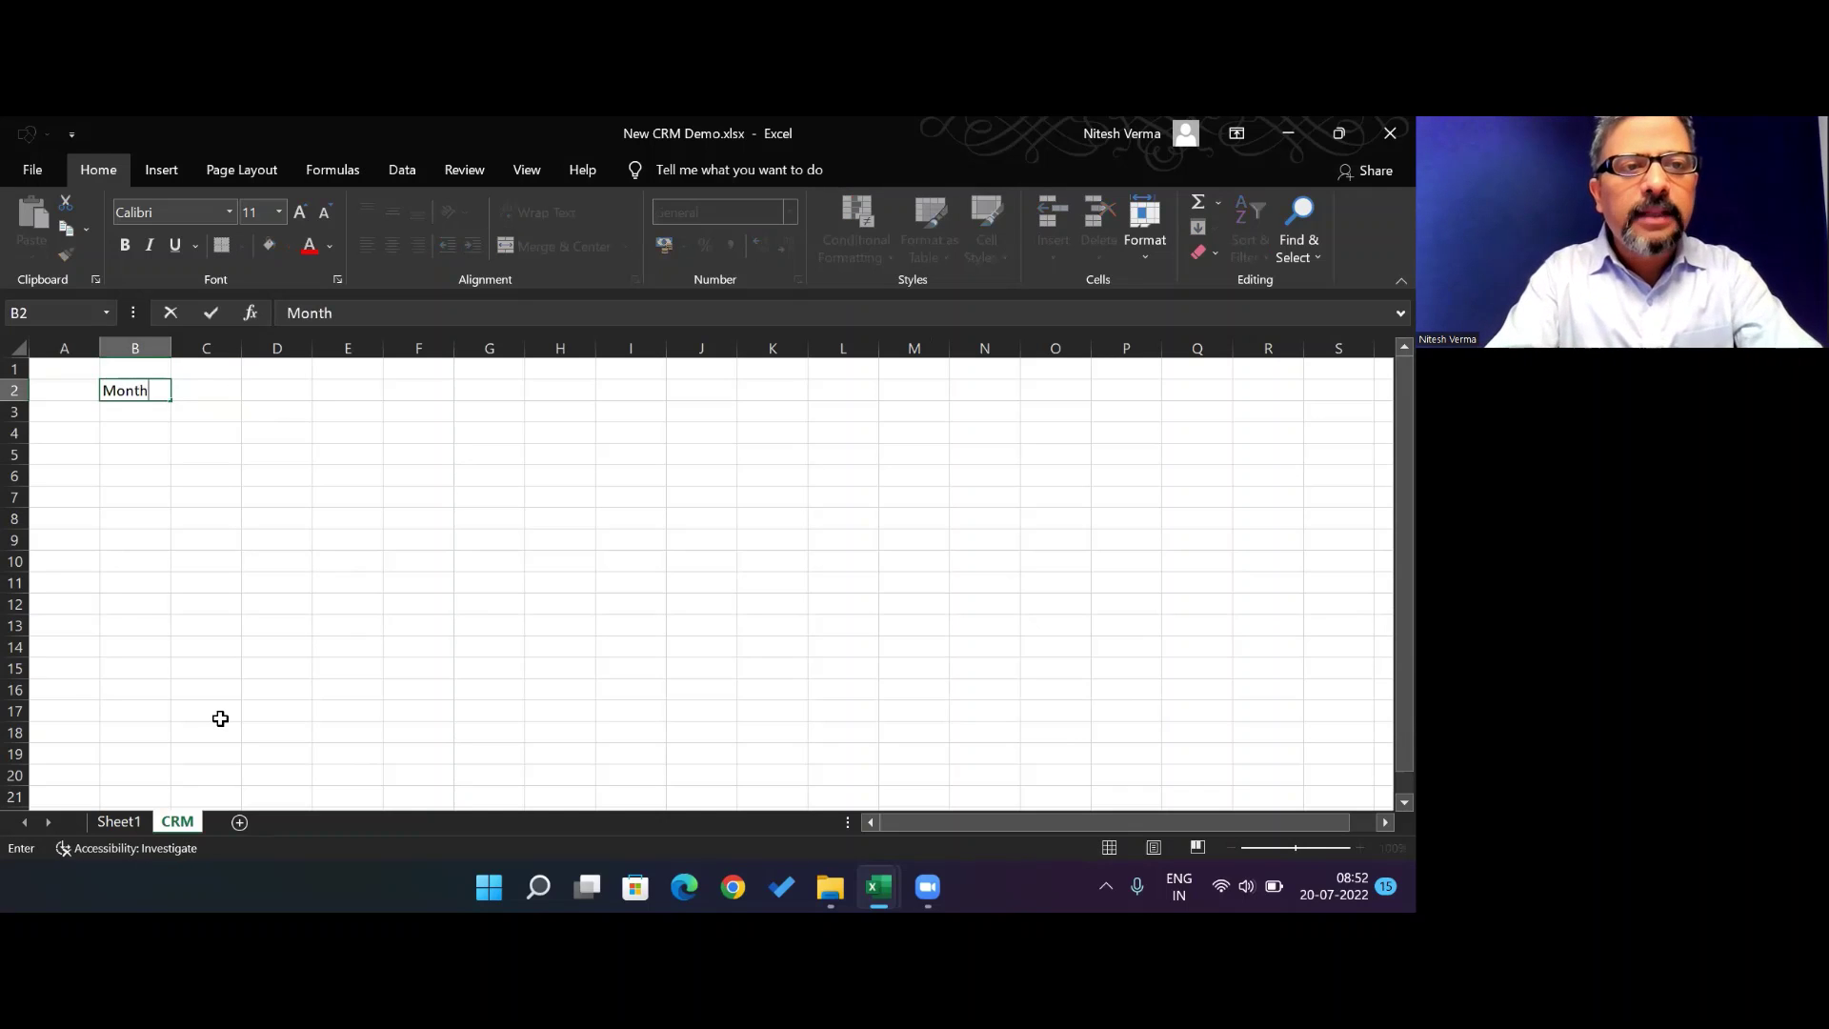
{"action": "key", "text": "Tab"}
{"action": "type", "text": "Date"}
{"action": "key", "text": "Tab"}
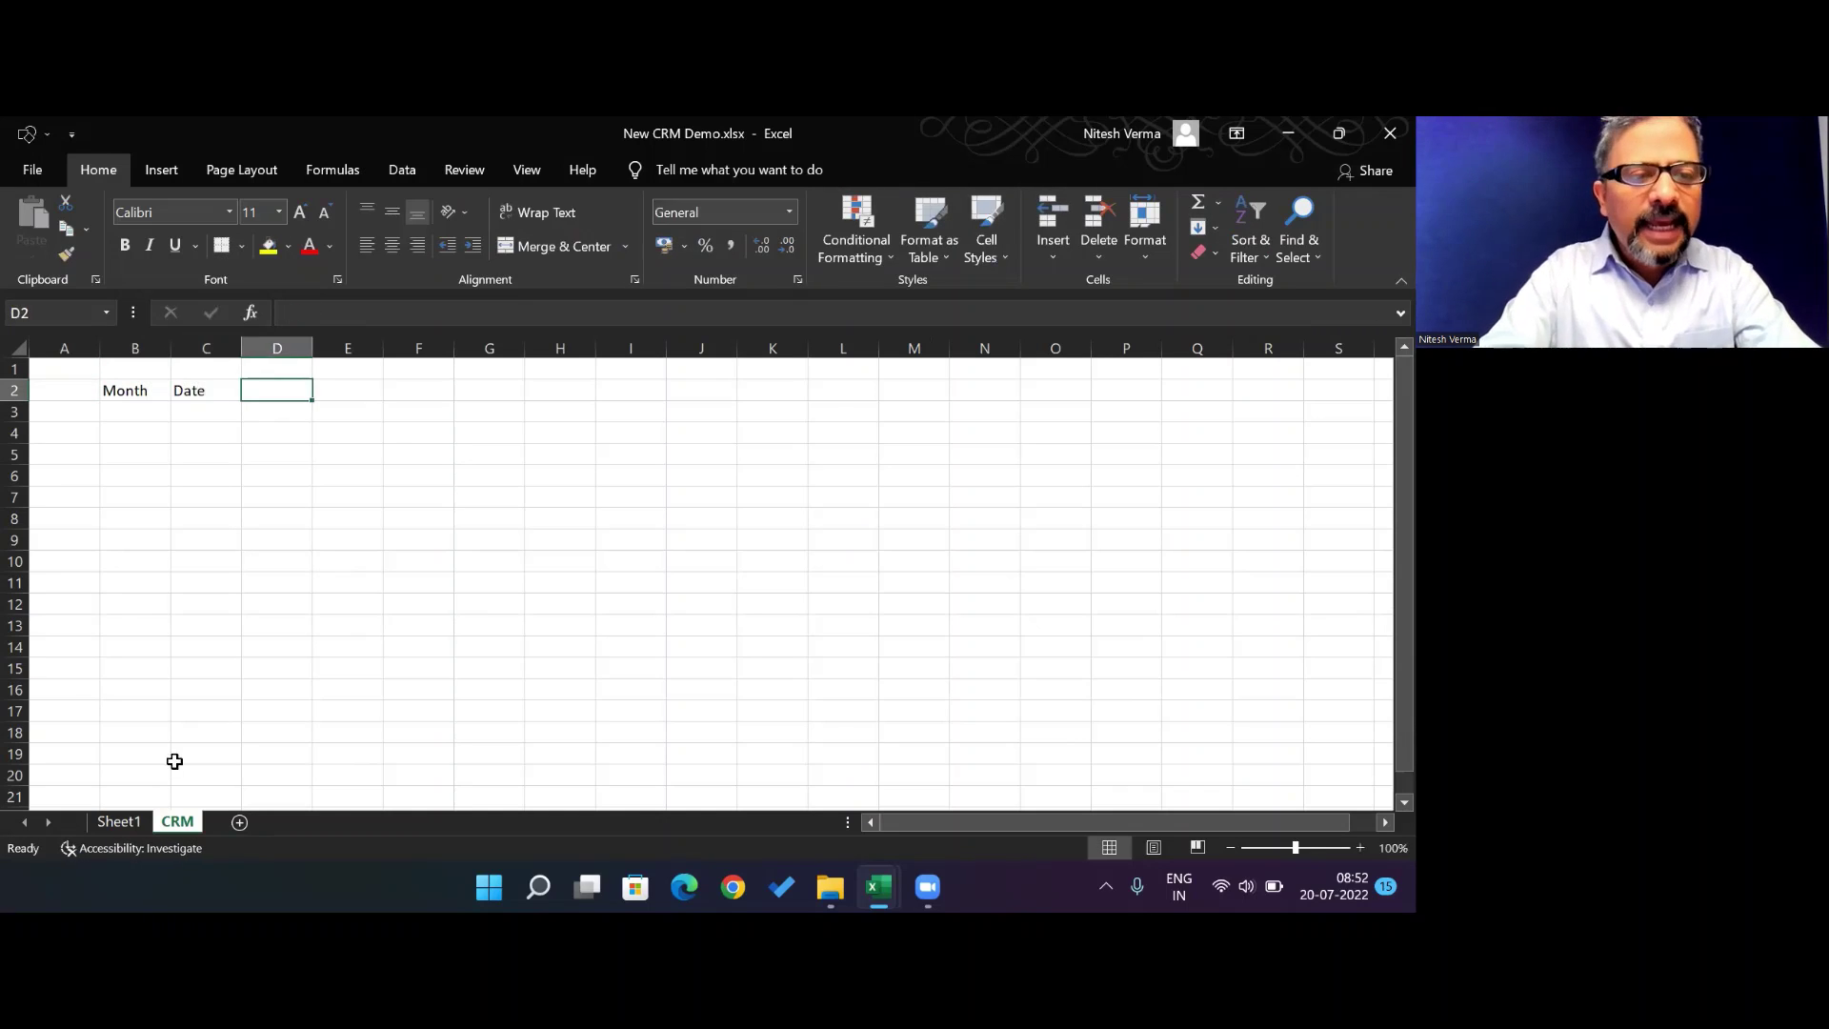
Copy the contact field names from Name to Address, C4:C10, on Sheet1
{"action": "left_click", "coordinate": [137, 822]}
{"action": "key", "text": "Down"}
{"action": "key", "text": "Down"}
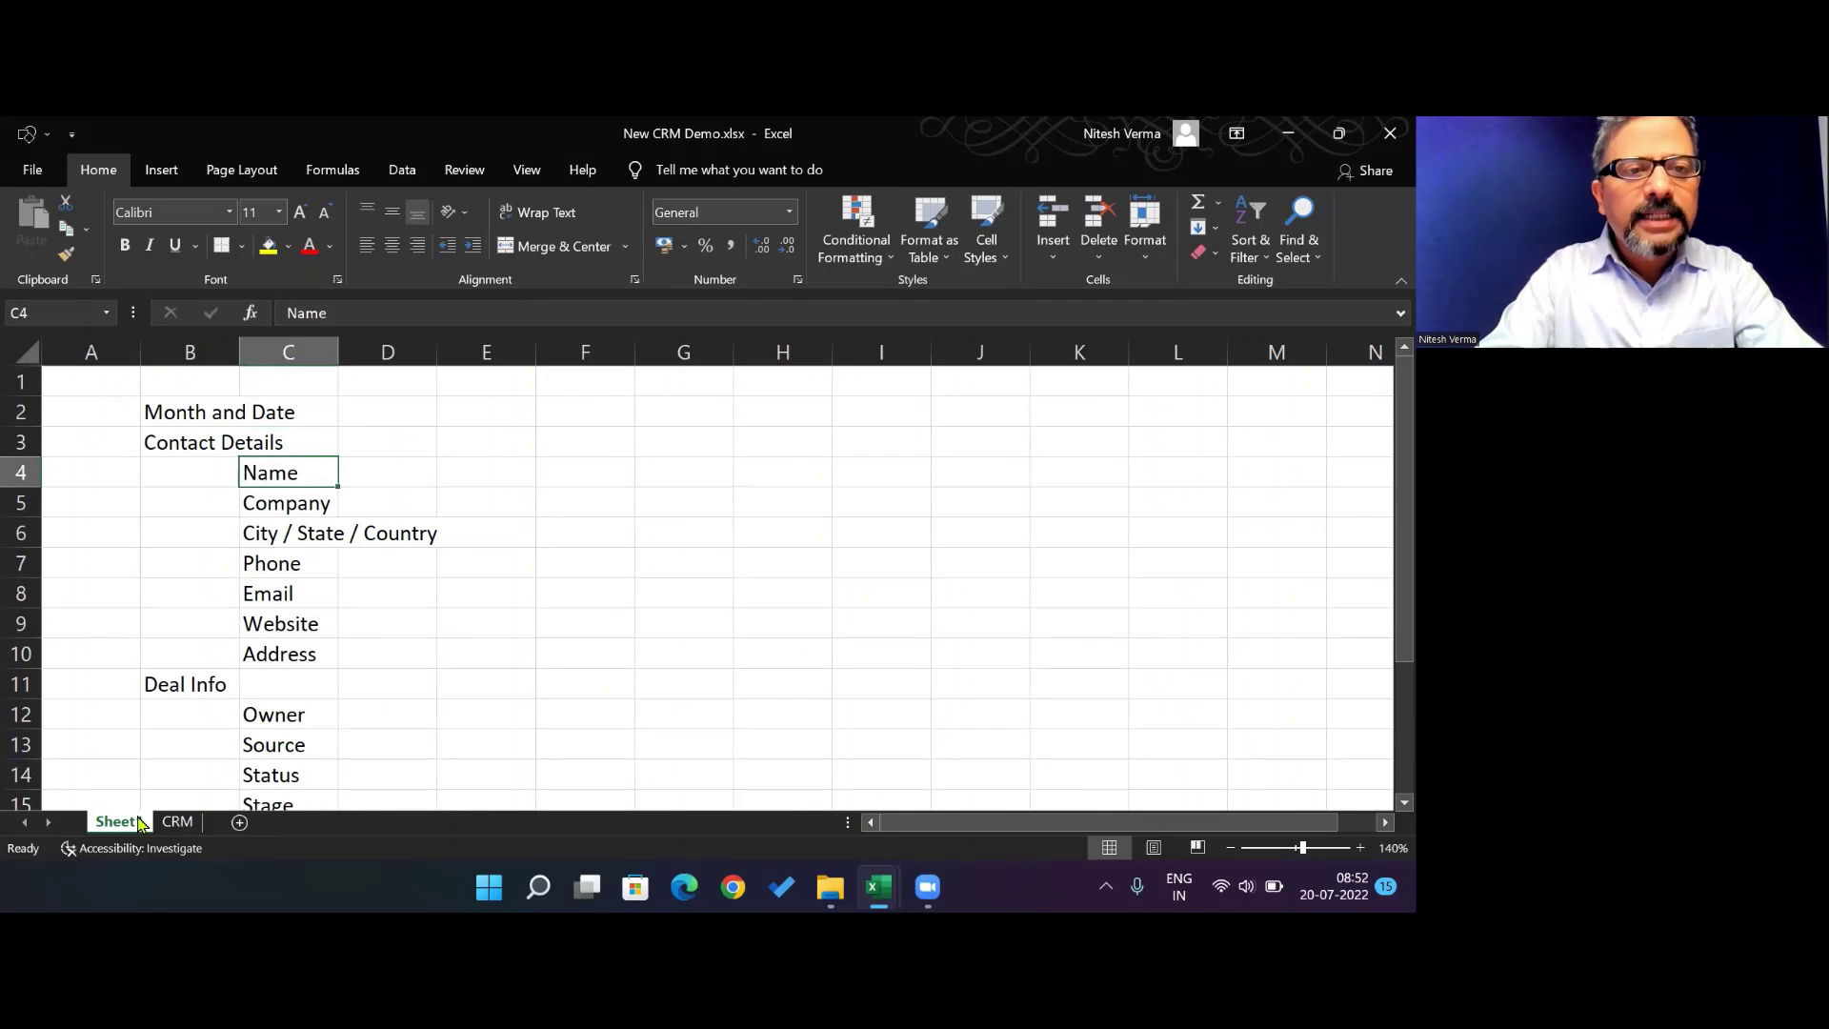
{"action": "key", "text": "ctrl+shift+Down"}
{"action": "key", "text": "ctrl+c"}
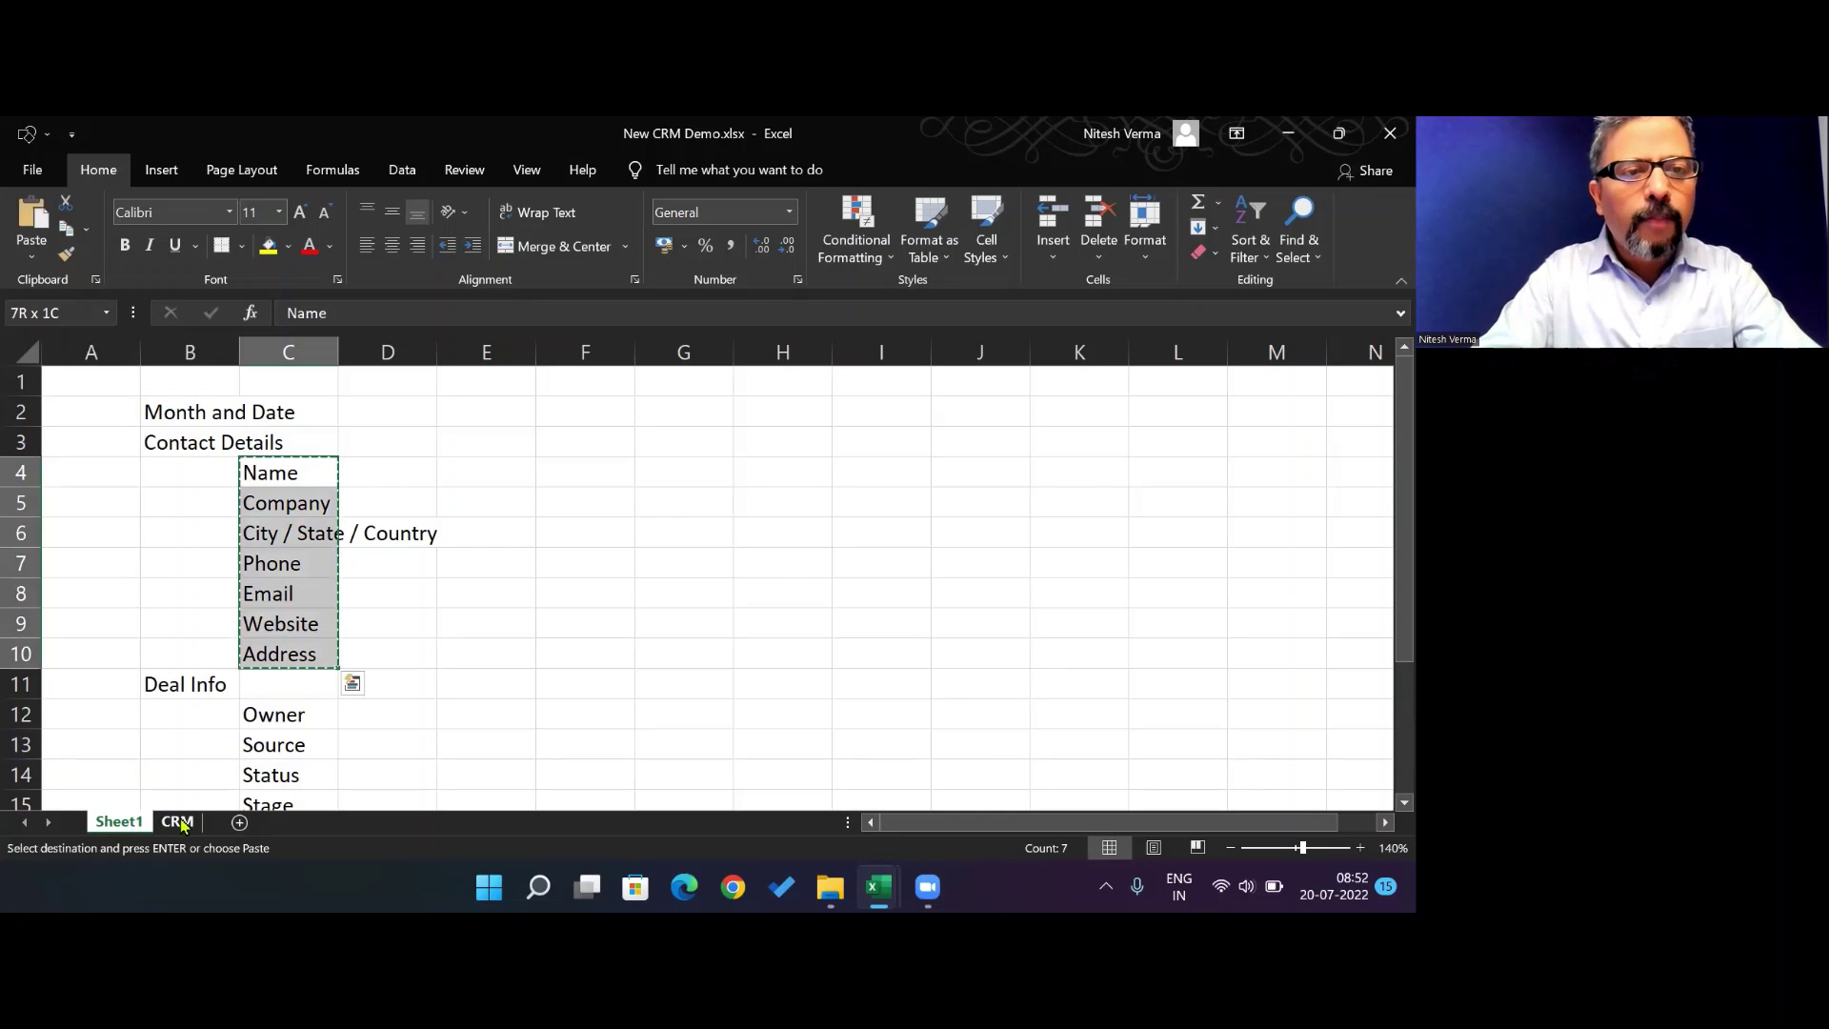
Paste the copied contact fields as transposed values into row 2 of the CRM sheet, starting at D2
{"action": "left_click", "coordinate": [179, 823]}
{"action": "key", "text": "shift+F10"}
{"action": "key", "text": "Down"}
{"action": "key", "text": "Down"}
{"action": "key", "text": "Down"}
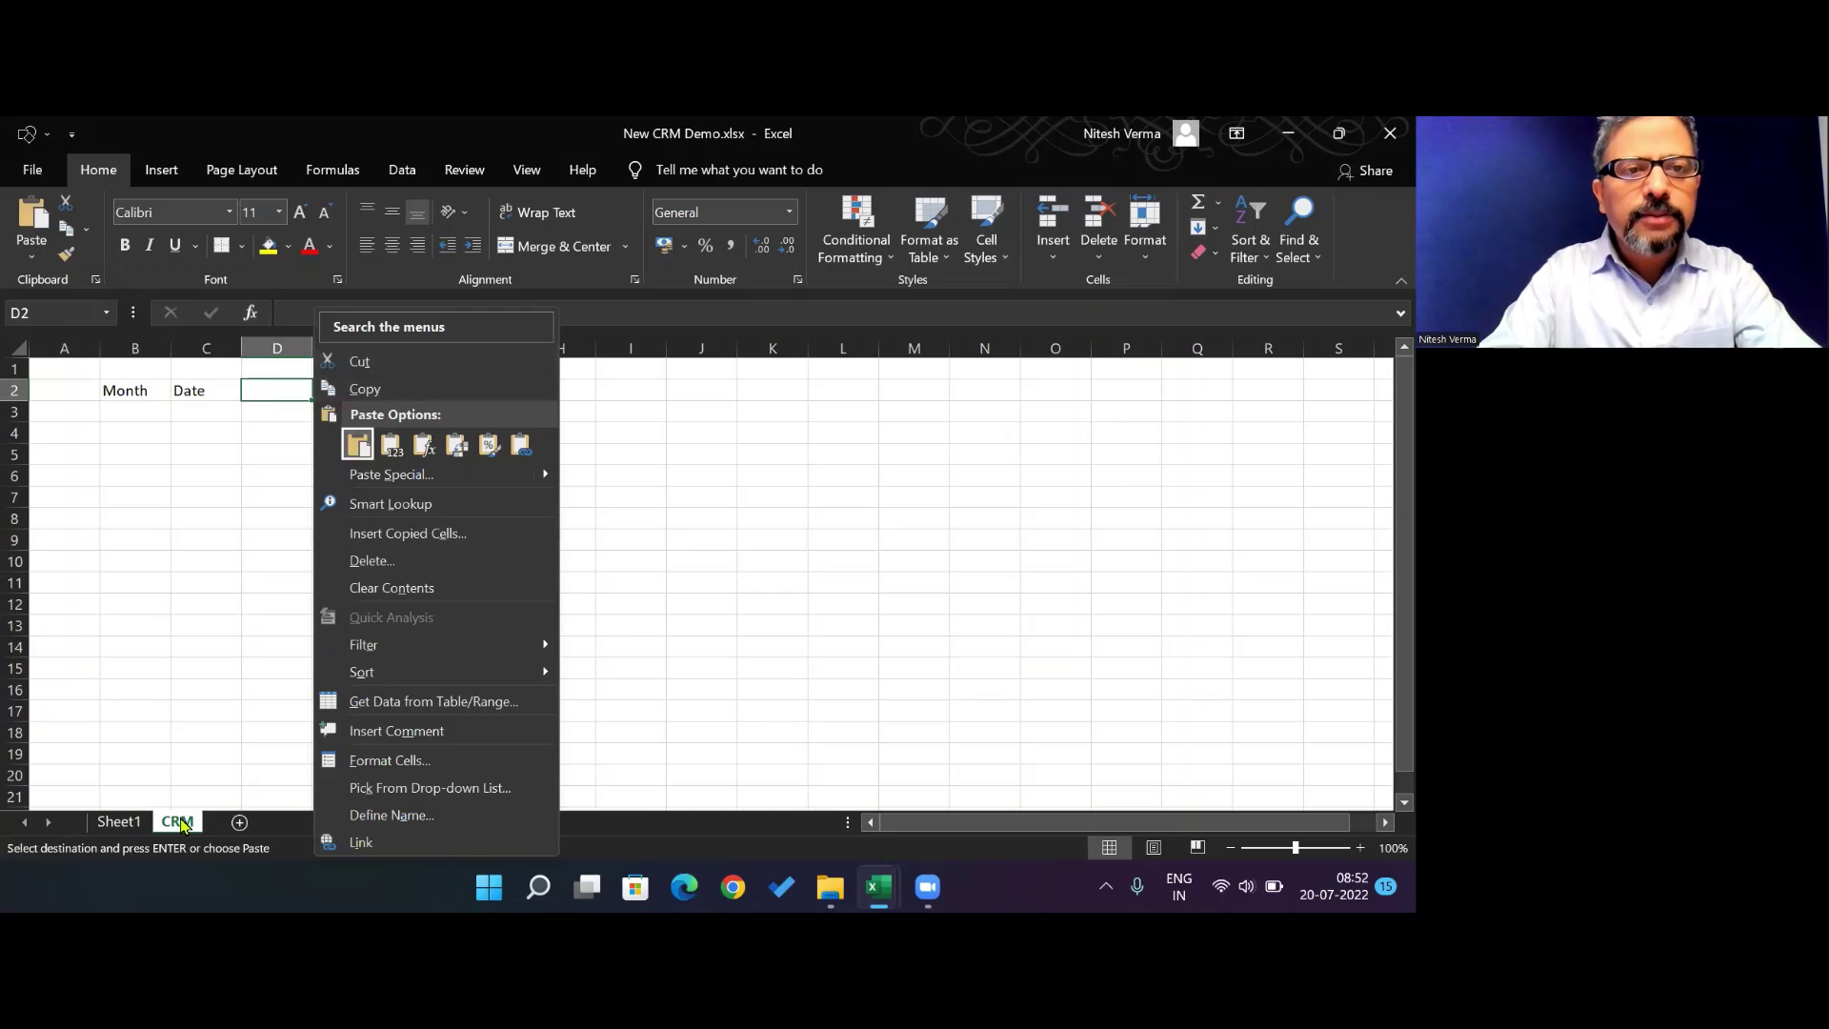
{"action": "key", "text": "Return"}
{"action": "left_click", "coordinate": [72, 600]}
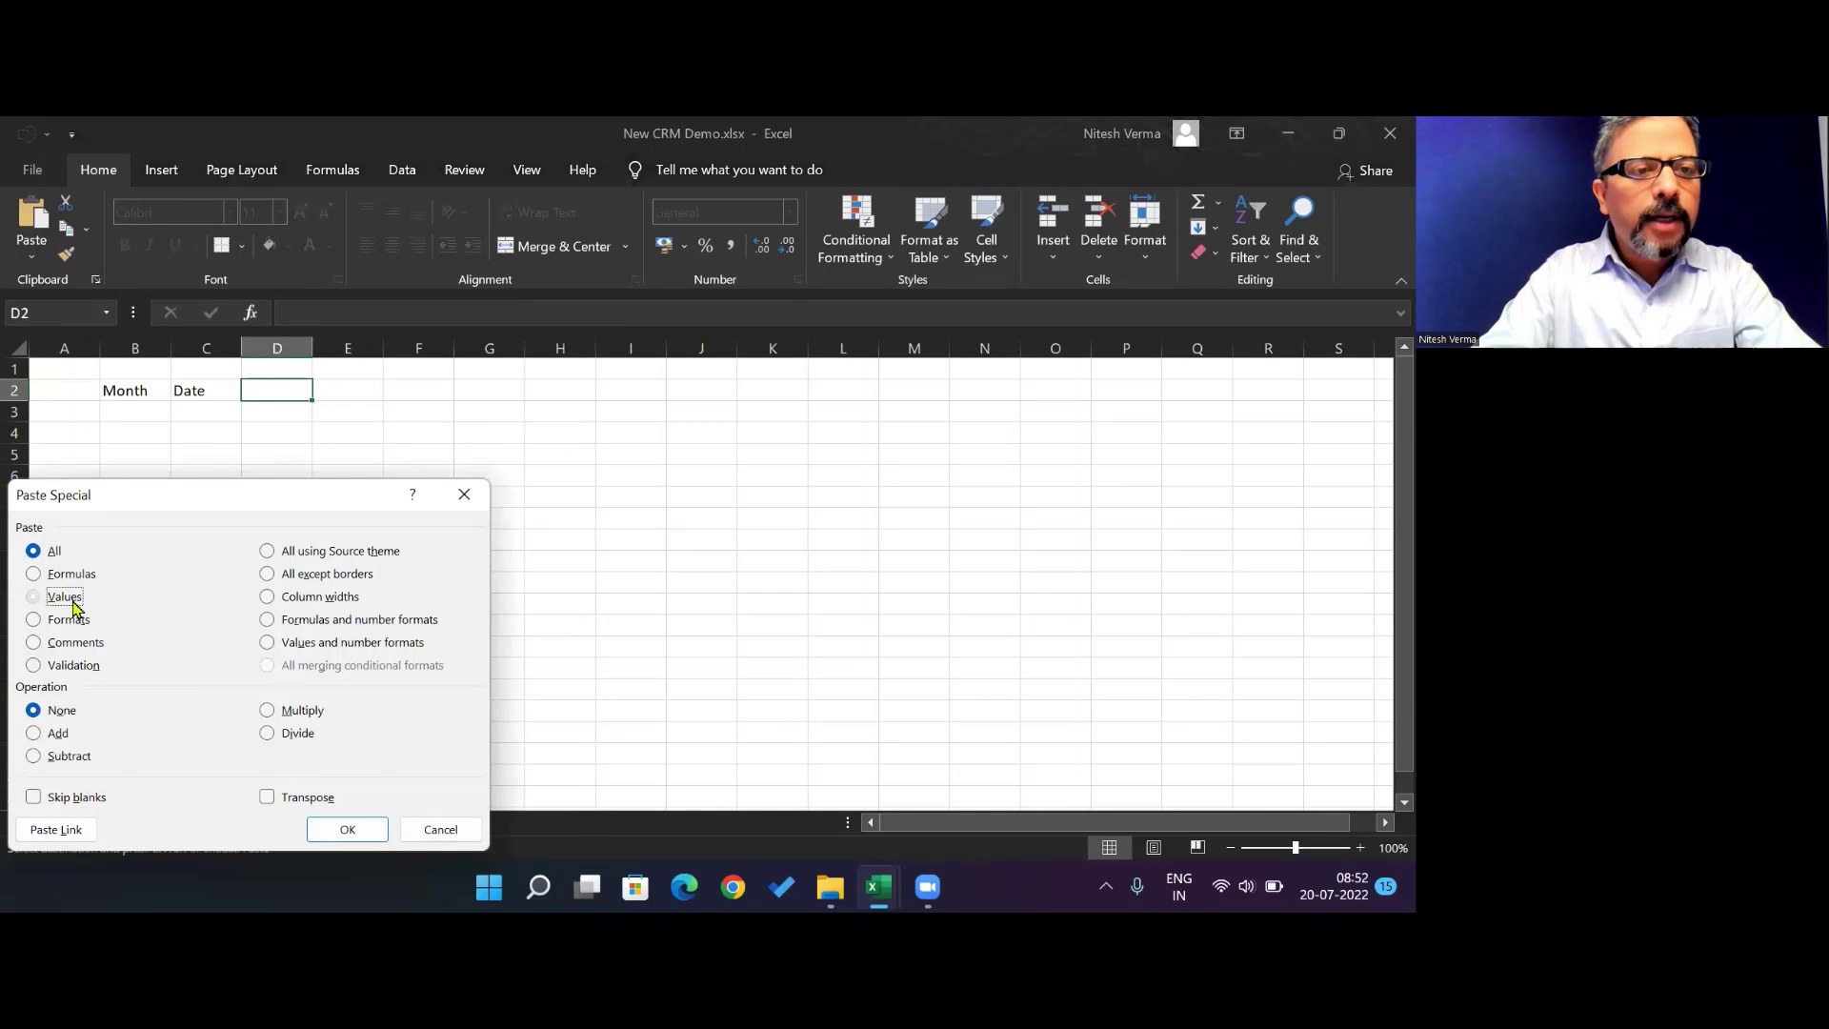
{"action": "left_click", "coordinate": [267, 798]}
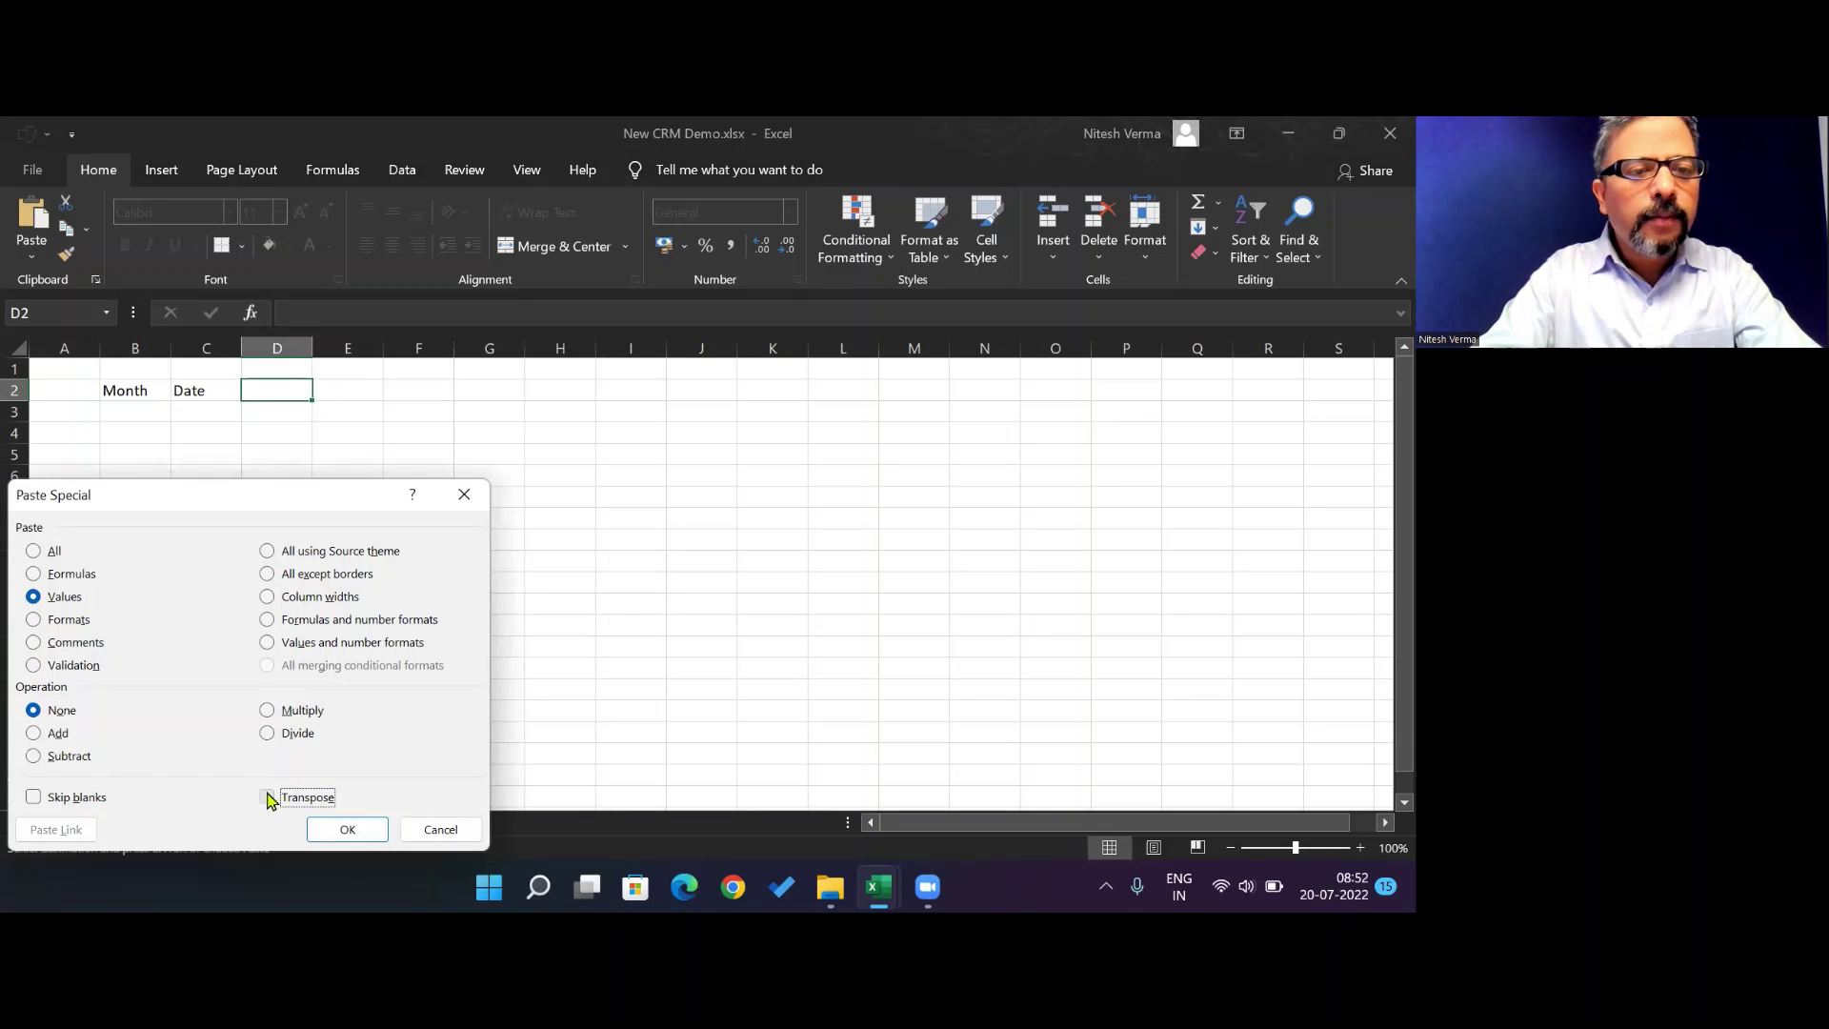
{"action": "left_click", "coordinate": [327, 825]}
Replace the City / State / Country heading in F2 with Country
{"action": "key", "text": "Right"}
{"action": "key", "text": "Right"}
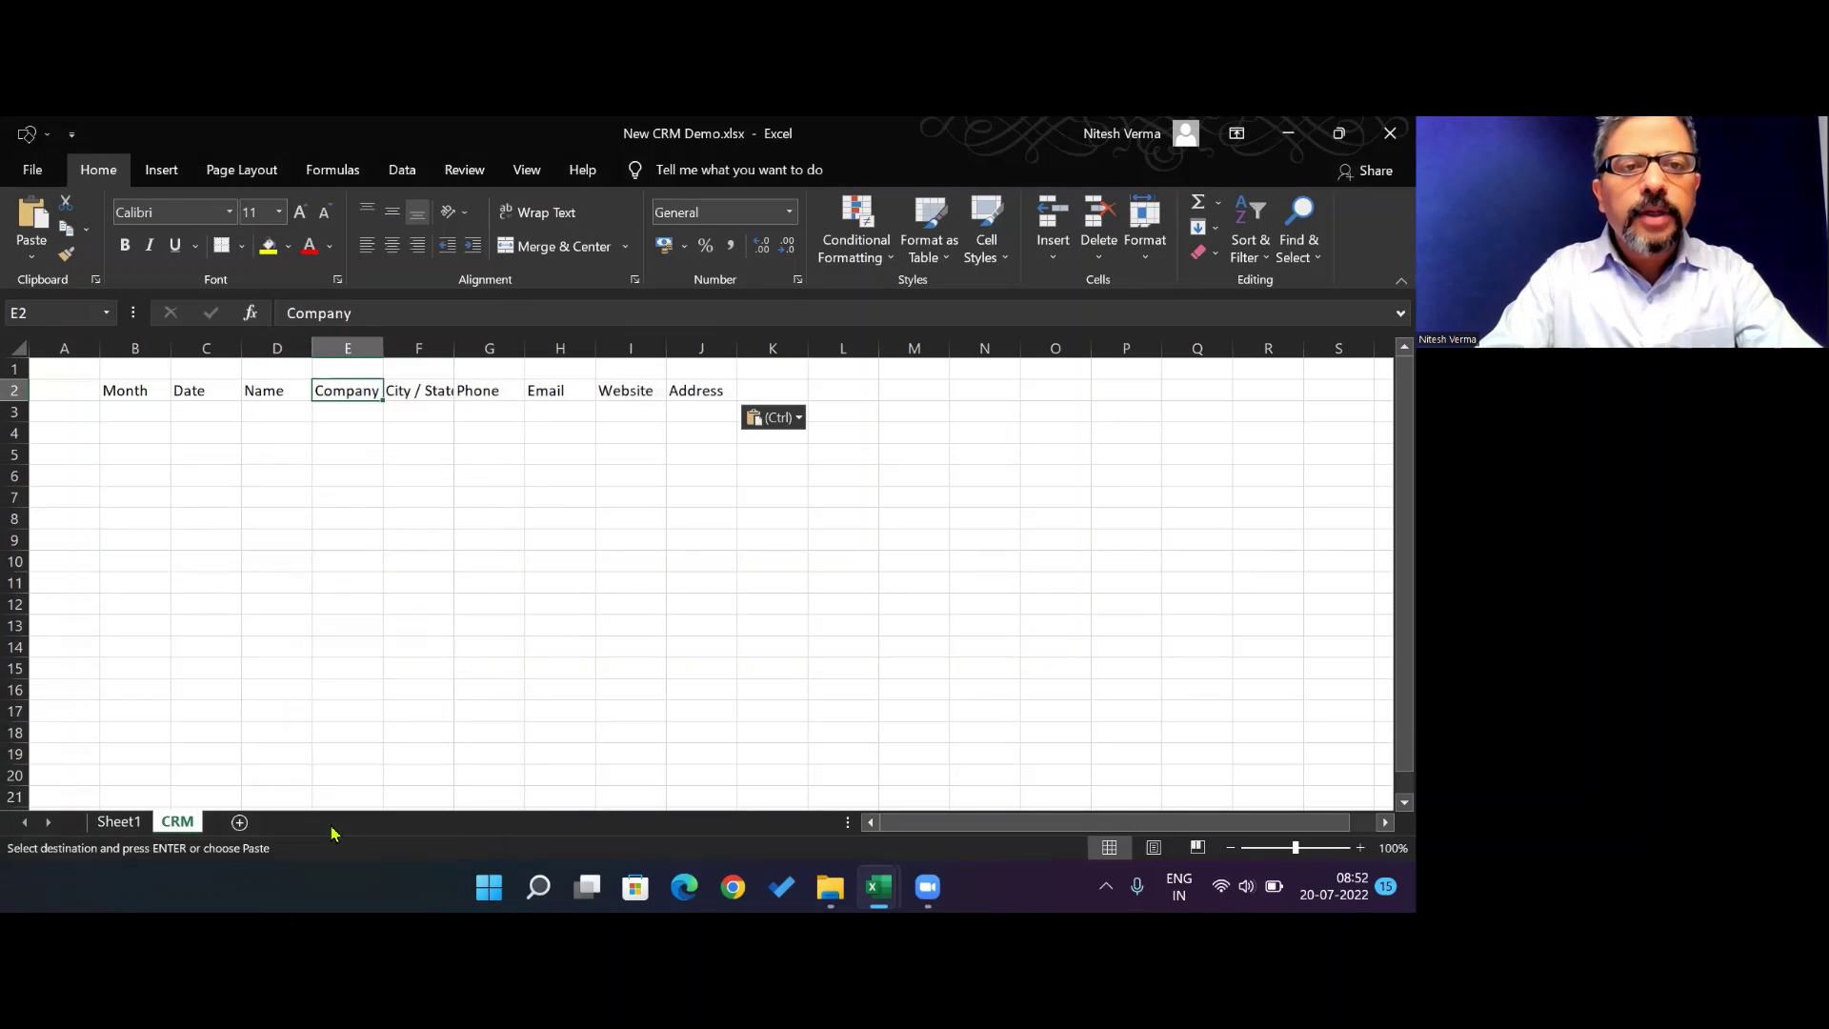
{"action": "type", "text": "Country"}
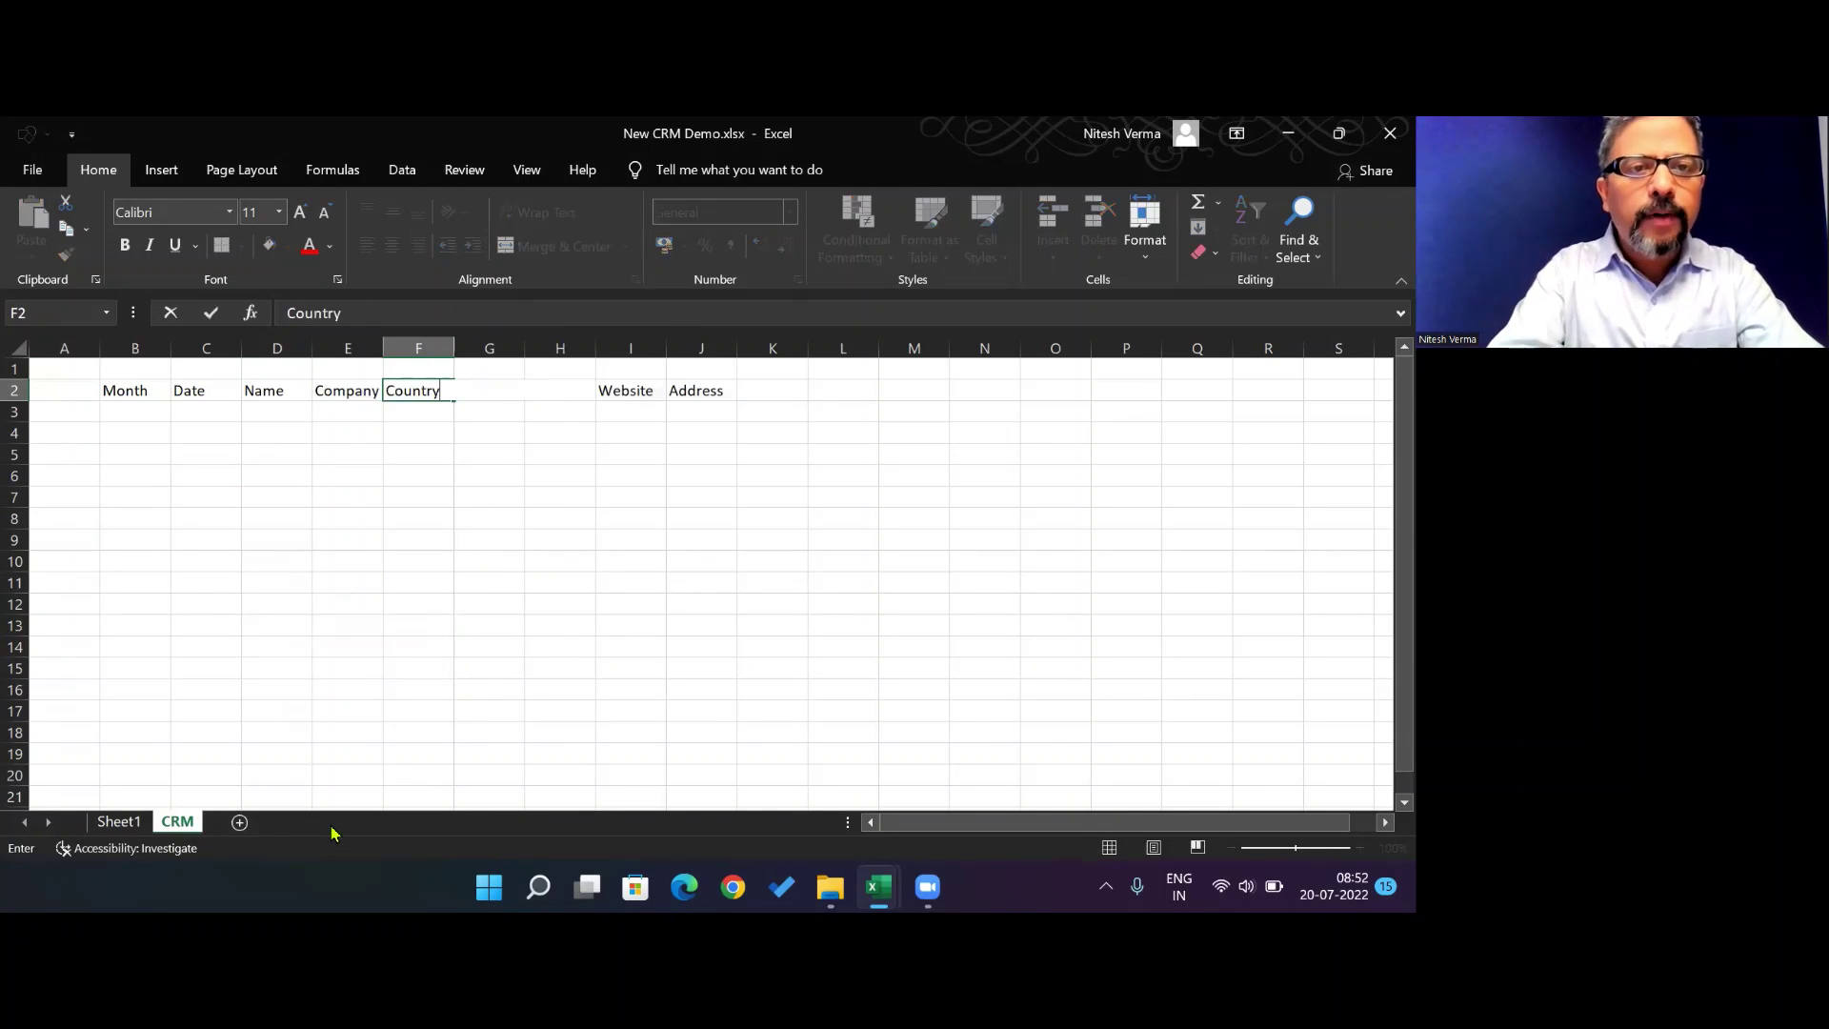
{"action": "key", "text": "ctrl+Return"}
{"action": "key", "text": "Right"}
{"action": "key", "text": "Right"}
{"action": "key", "text": "Right"}
{"action": "key", "text": "Right"}
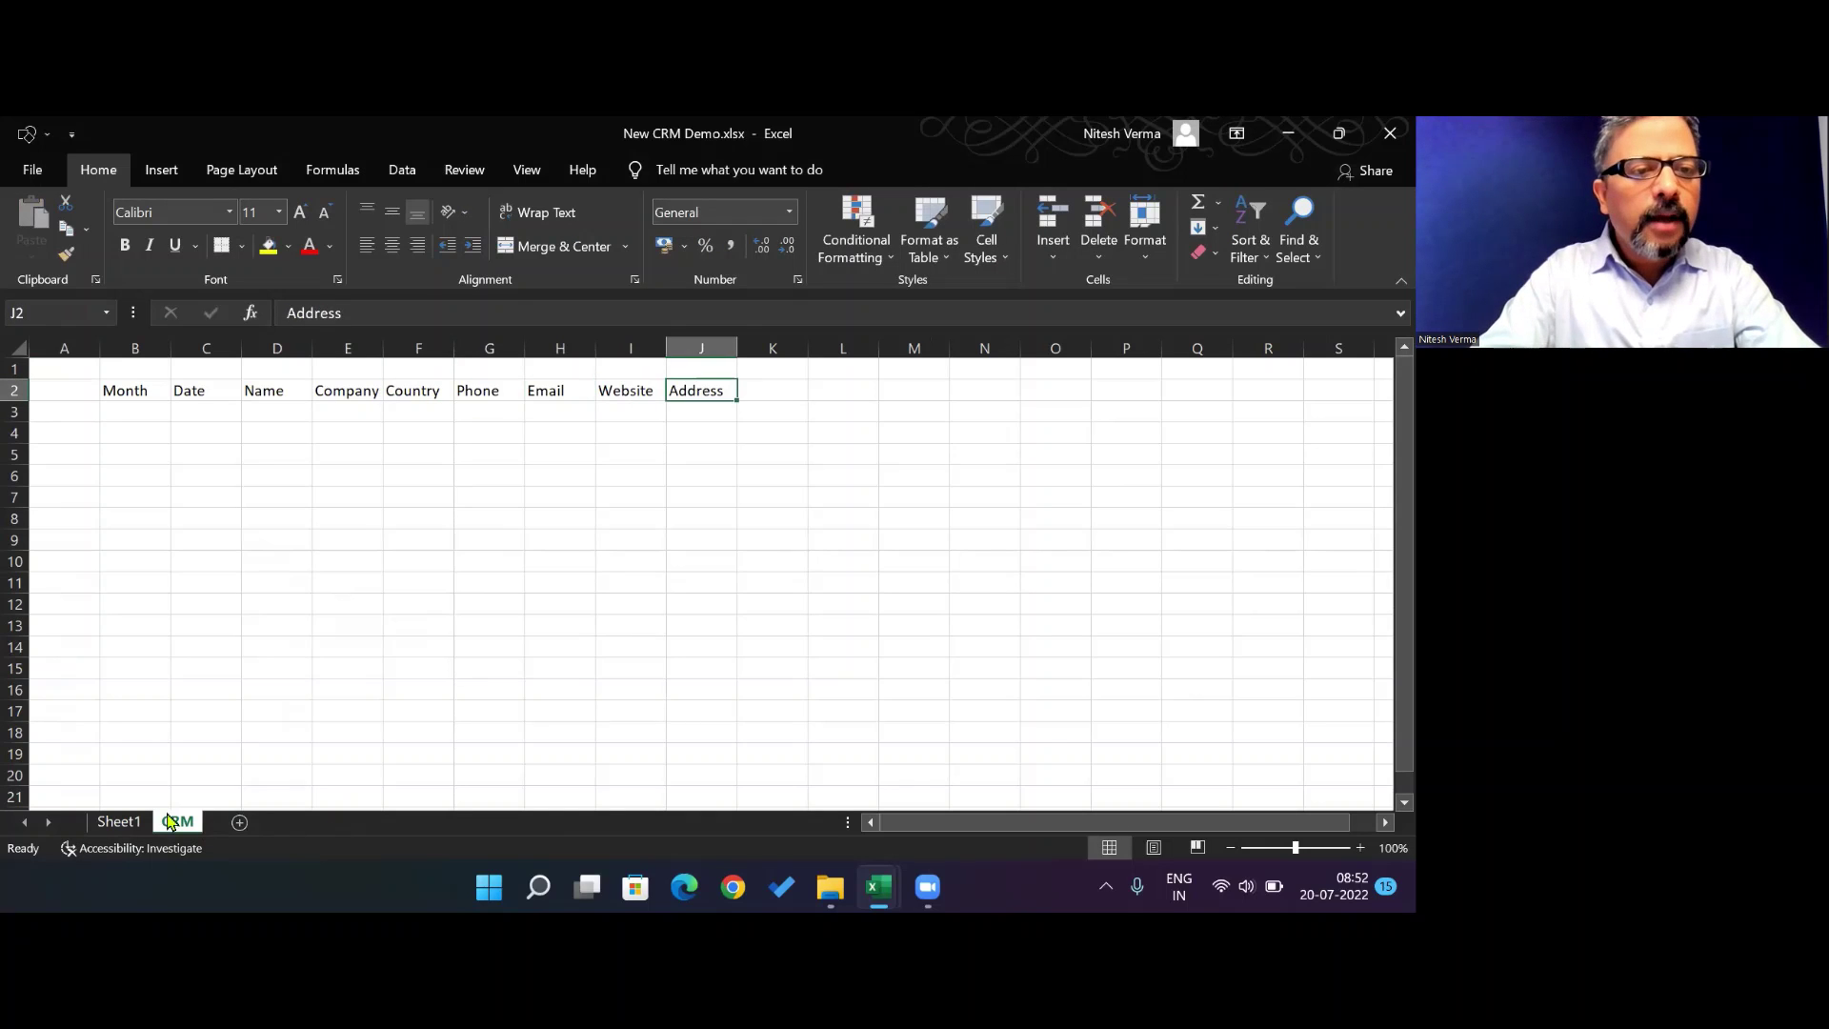
Copy the deal field names from Owner to Value, C12:C16, on Sheet1
{"action": "left_click", "coordinate": [132, 821]}
{"action": "key", "text": "Down"}
{"action": "key", "text": "Down"}
{"action": "key", "text": "Down"}
{"action": "key", "text": "Down"}
{"action": "key", "text": "Down"}
{"action": "key", "text": "Down"}
{"action": "key", "text": "Down"}
{"action": "key", "text": "Down"}
{"action": "key", "text": "shift+Down"}
{"action": "key", "text": "shift+Down"}
{"action": "key", "text": "shift+Down"}
{"action": "key", "text": "shift+Down"}
{"action": "key", "text": "ctrl+c"}
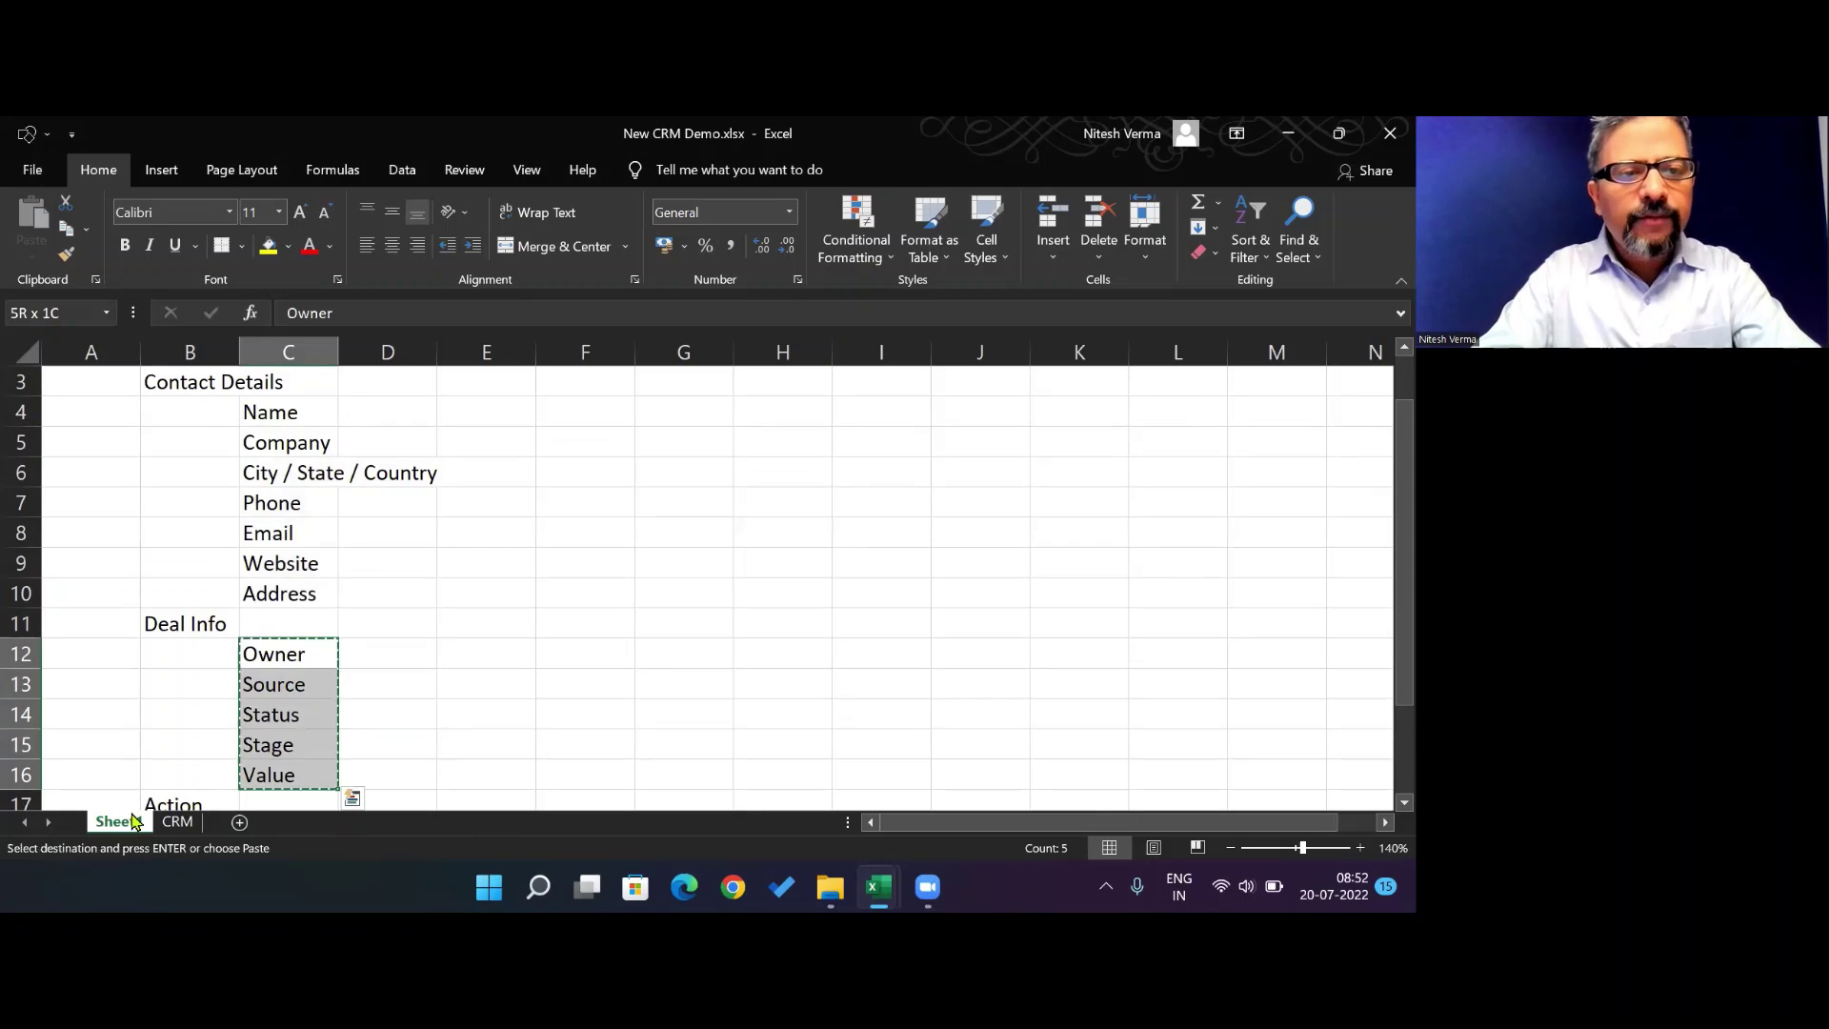
Paste the copied deal fields as transposed values into row 2 of the CRM sheet, starting at K2
{"action": "left_click", "coordinate": [177, 821]}
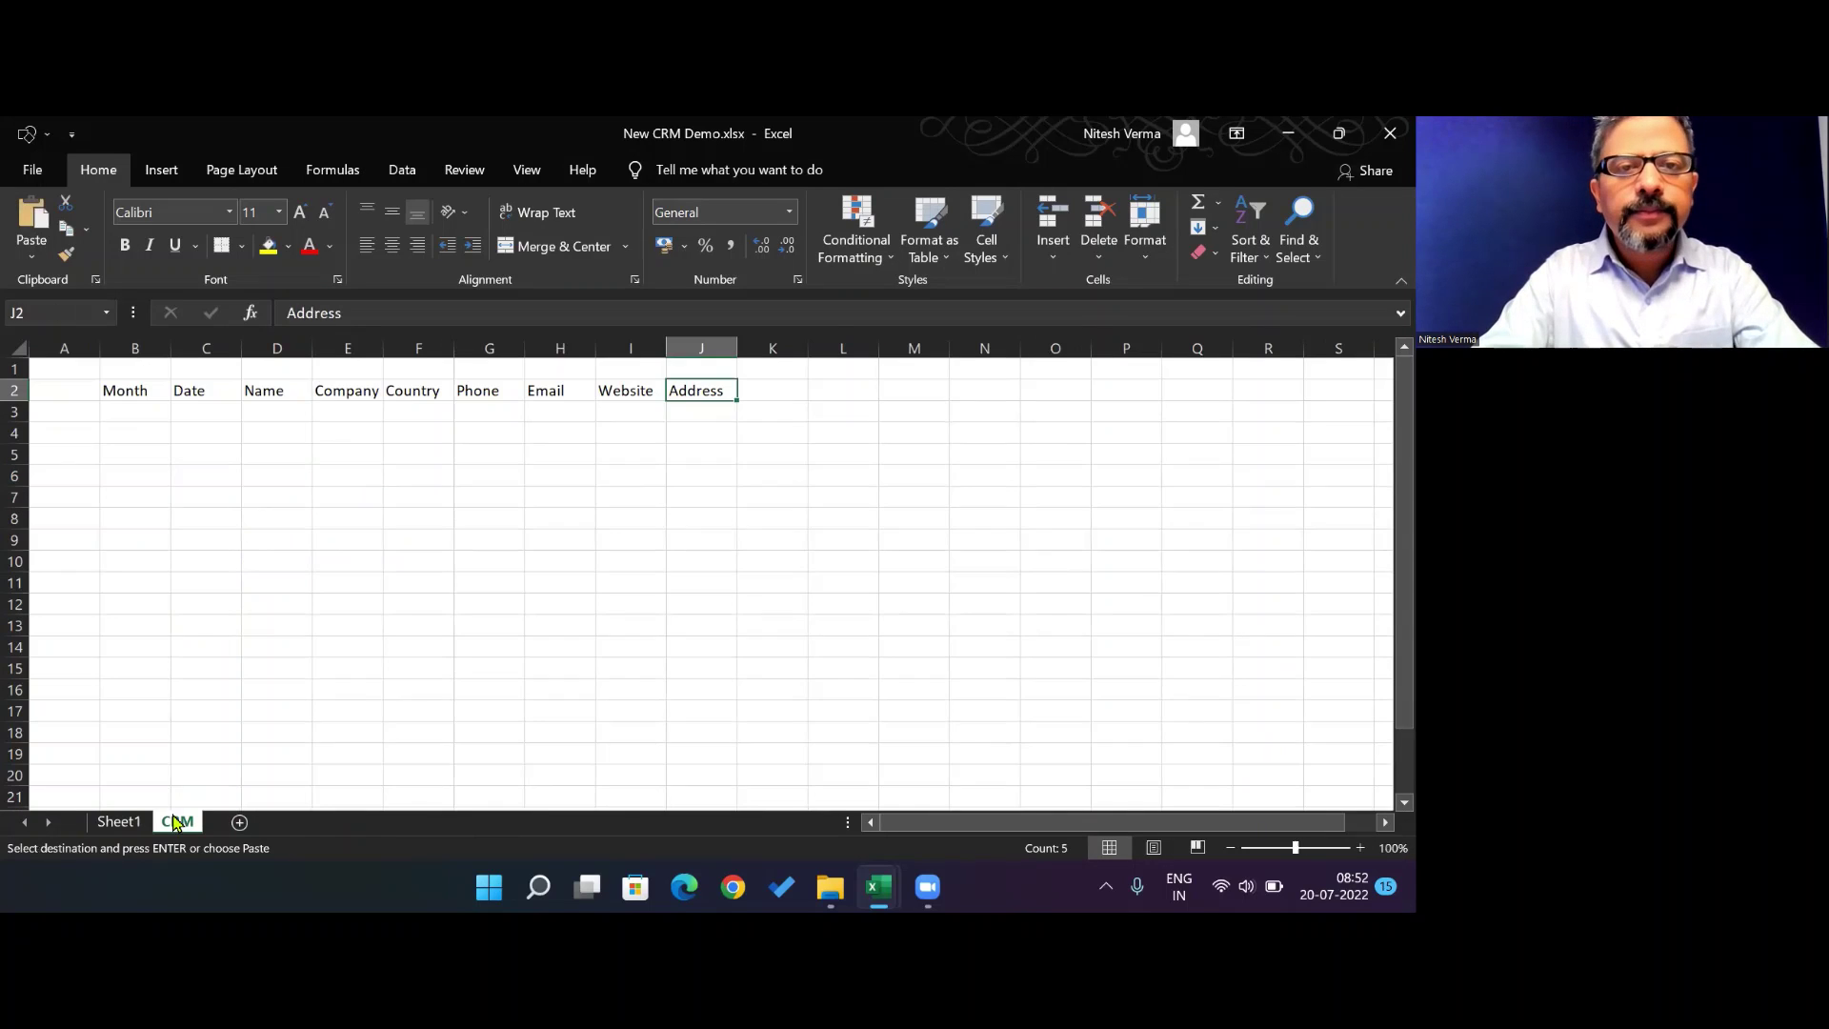
{"action": "left_click", "coordinate": [774, 394]}
{"action": "right_click", "coordinate": [774, 394]}
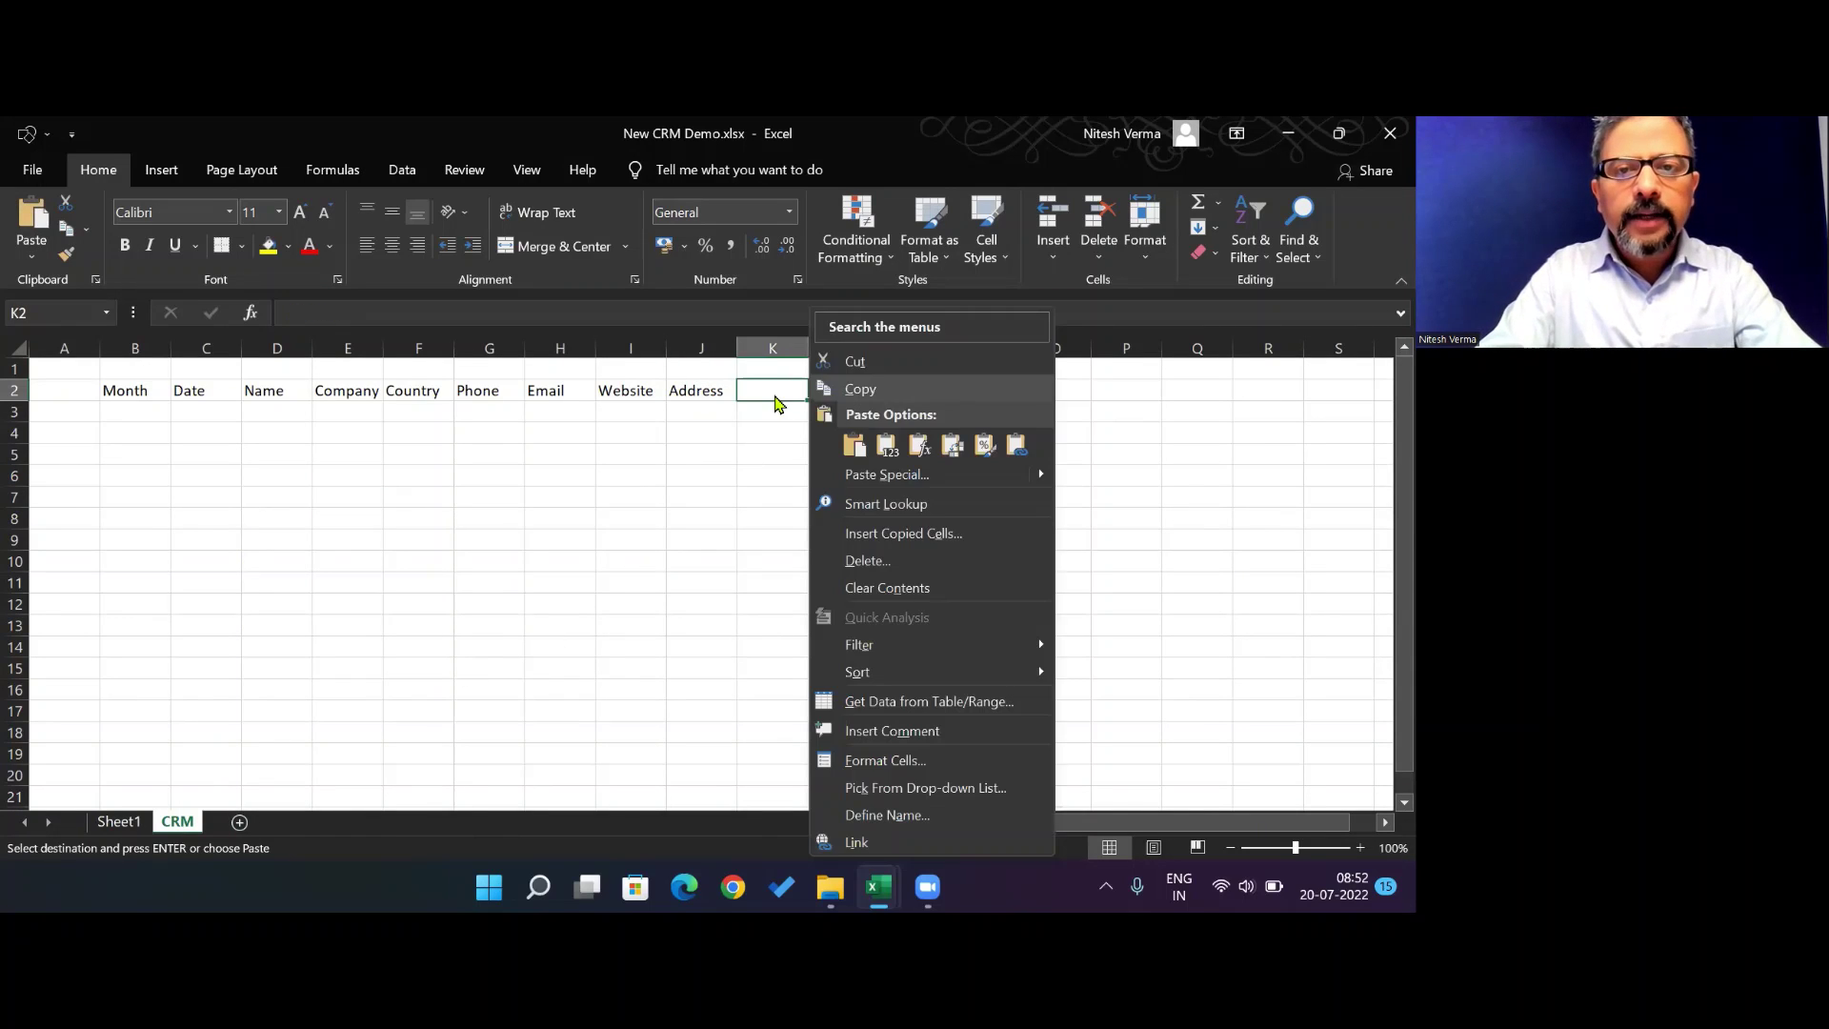
{"action": "left_click", "coordinate": [857, 474]}
{"action": "left_click", "coordinate": [600, 347]}
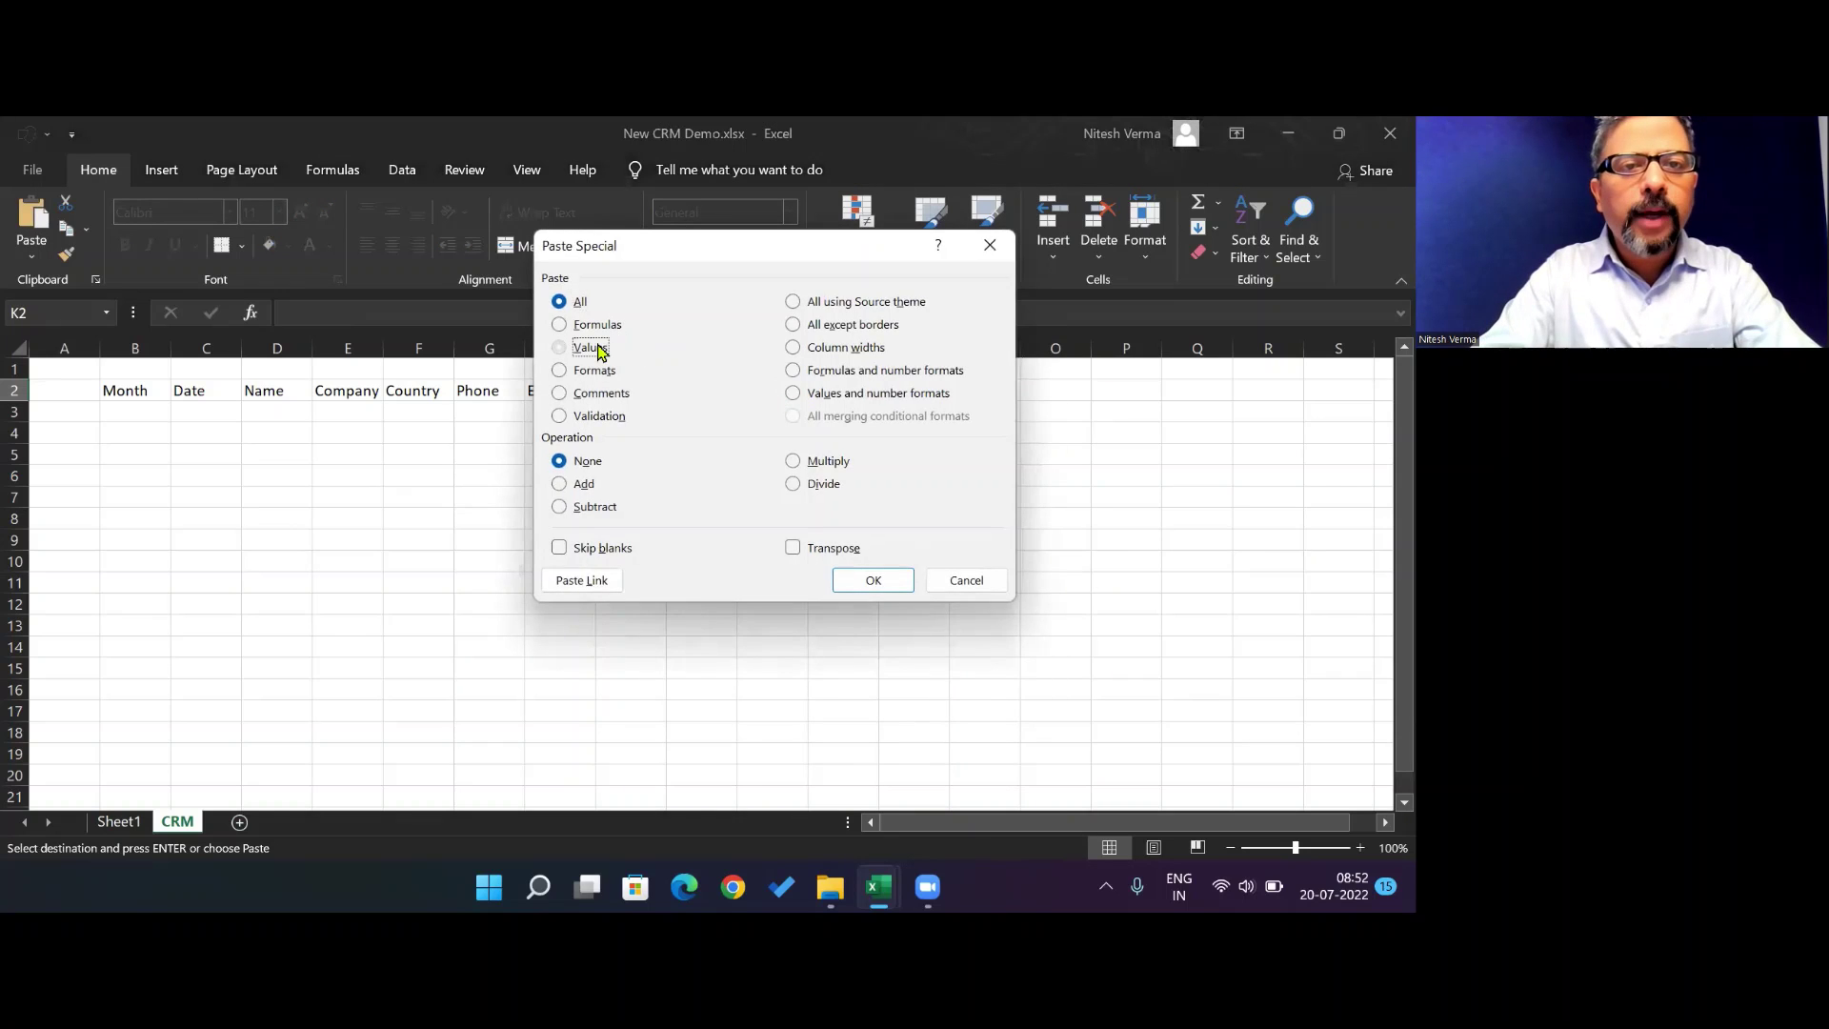
{"action": "left_click", "coordinate": [794, 548]}
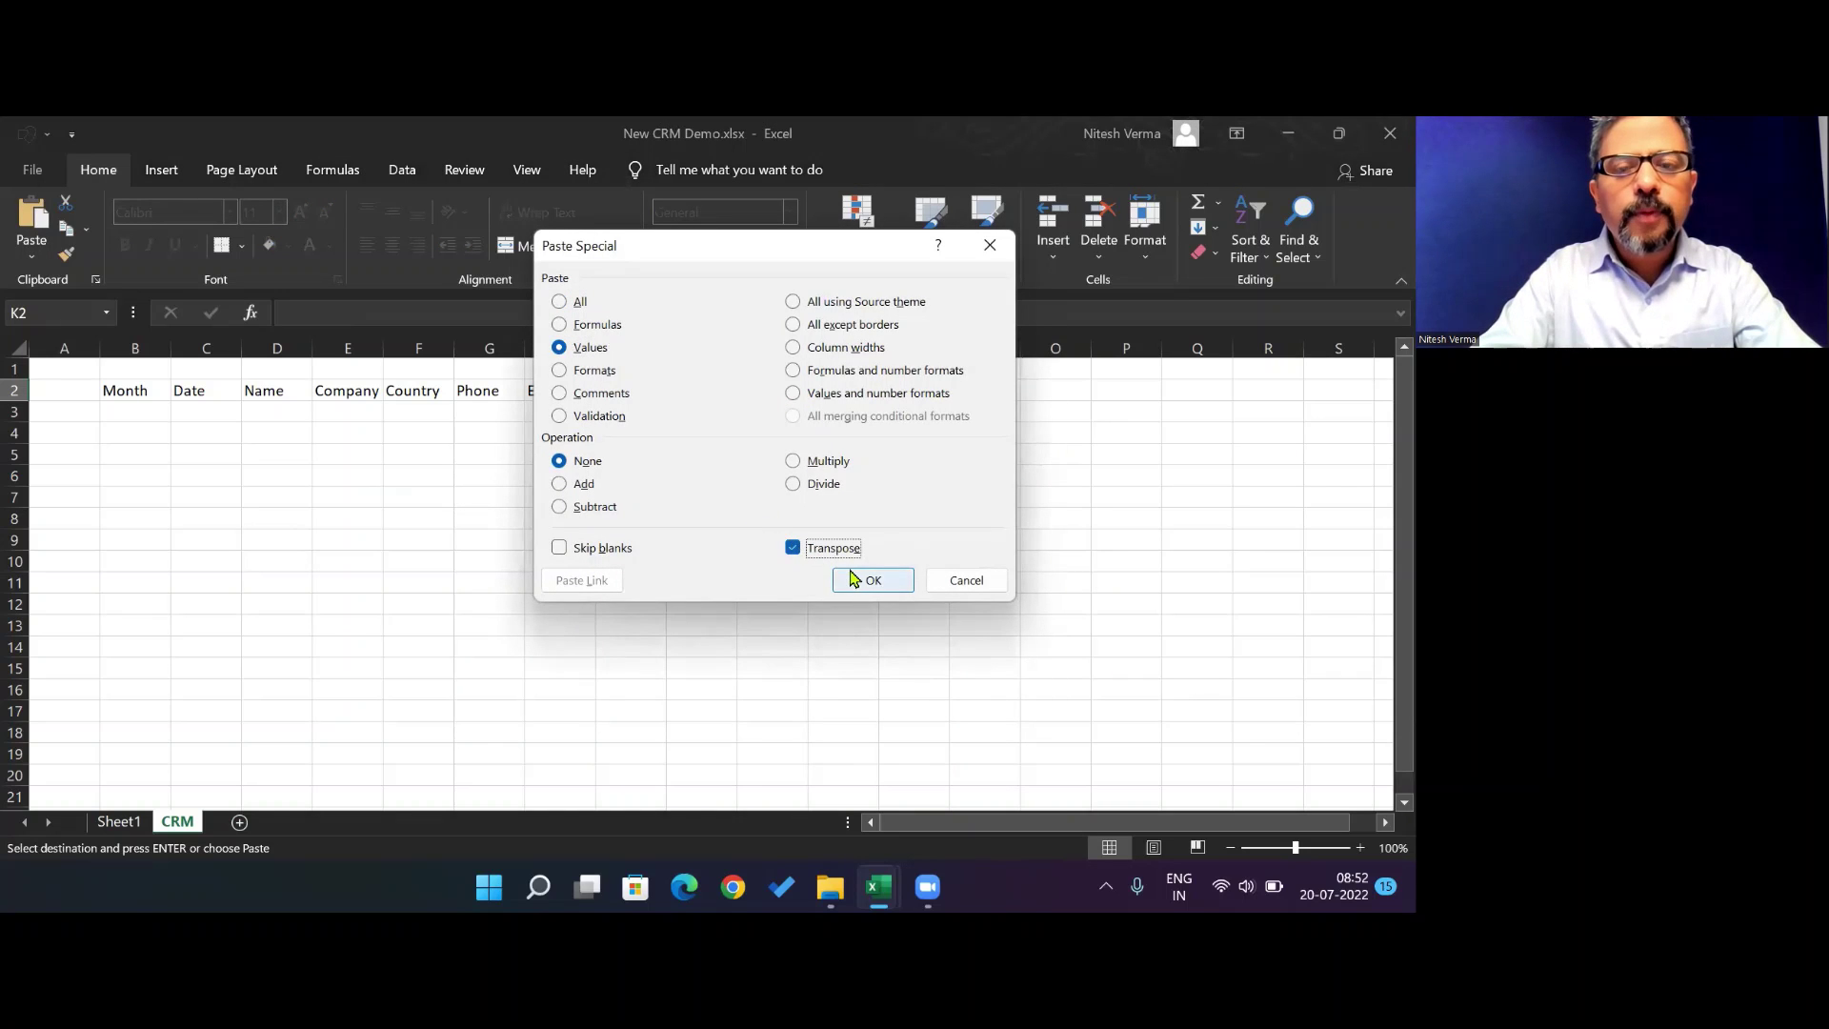
{"action": "left_click", "coordinate": [849, 571]}
Enter the column headings Next Action in P2 and Deadline in Q2 on the CRM sheet
{"action": "key", "text": "Right"}
{"action": "key", "text": "Right"}
{"action": "key", "text": "Right"}
{"action": "key", "text": "Right"}
{"action": "key", "text": "Right"}
{"action": "key", "text": "Right"}
{"action": "key", "text": "Right"}
{"action": "key", "text": "Right"}
{"action": "key", "text": "Right"}
{"action": "key", "text": "Right"}
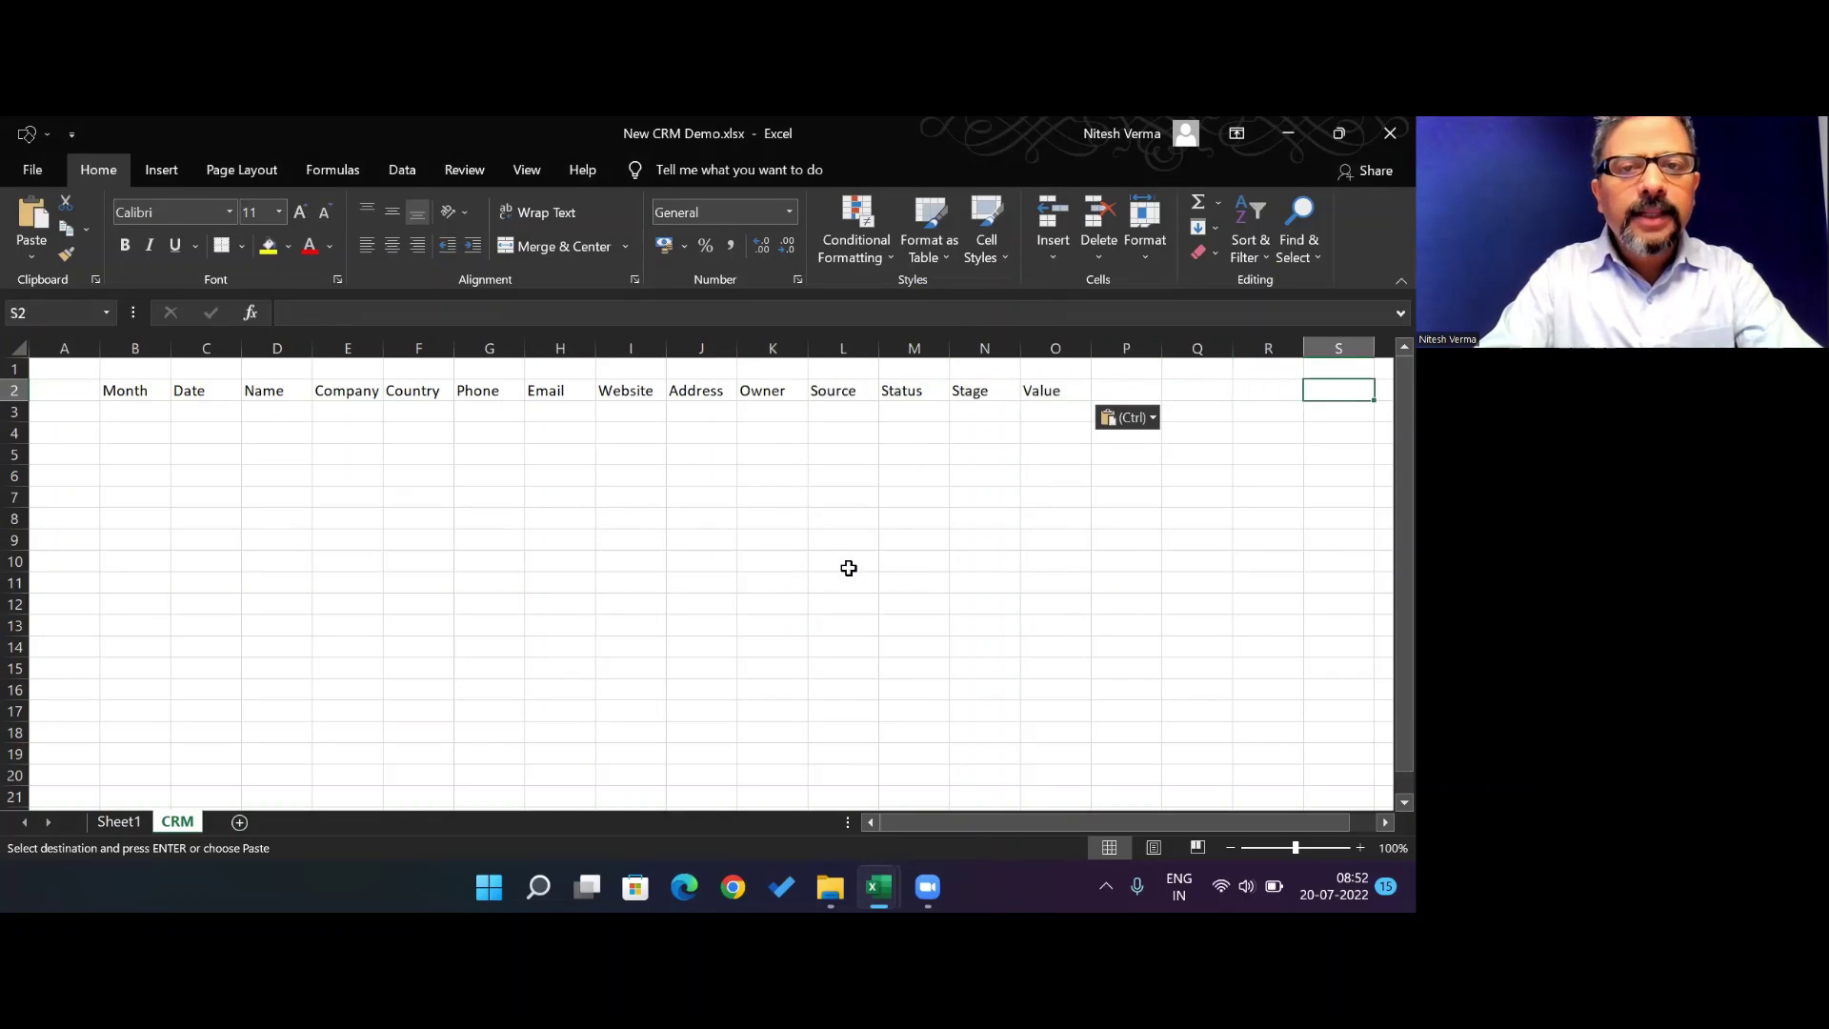
{"action": "key", "text": "Right"}
{"action": "key", "text": "Right"}
{"action": "key", "text": "Right"}
{"action": "key", "text": "Right"}
{"action": "key", "text": "Right"}
{"action": "key", "text": "Right"}
{"action": "key", "text": "Right"}
{"action": "key", "text": "Right"}
{"action": "key", "text": "Left"}
{"action": "key", "text": "Left"}
{"action": "left_click", "coordinate": [442, 394]}
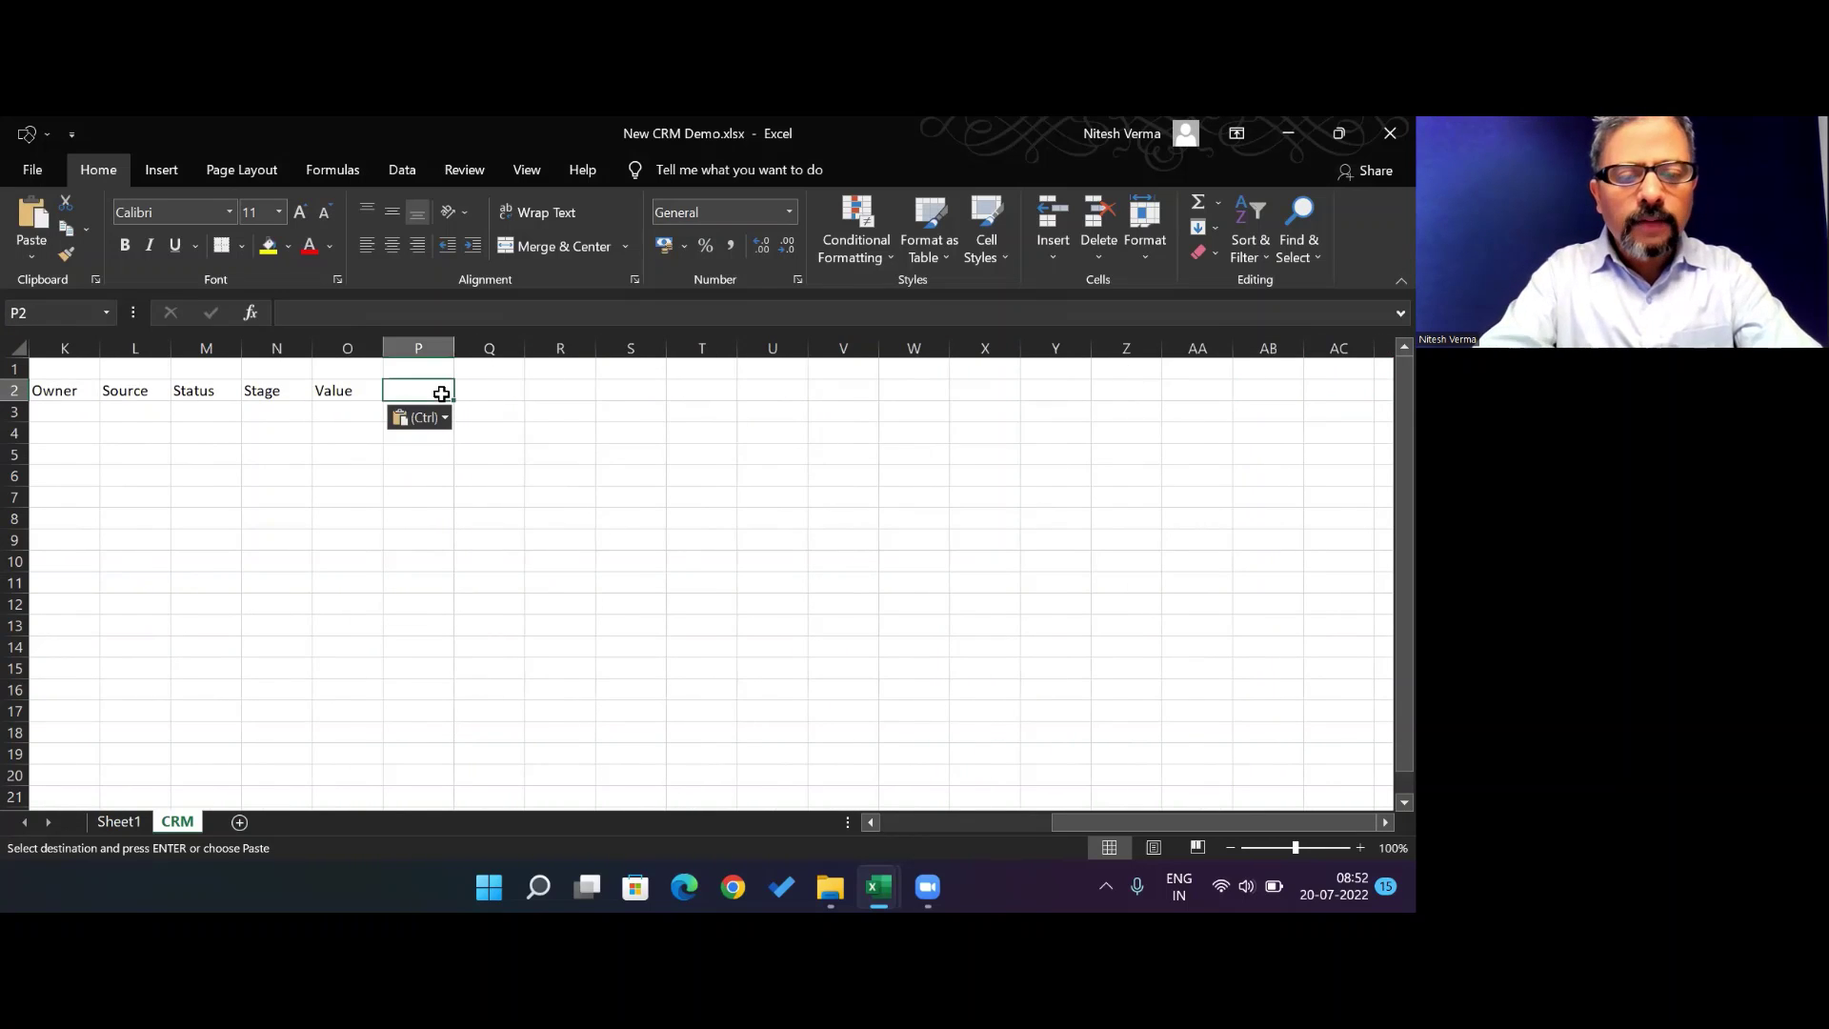
{"action": "type", "text": "Next Action"}
{"action": "key", "text": "Tab"}
{"action": "type", "text": "De"}
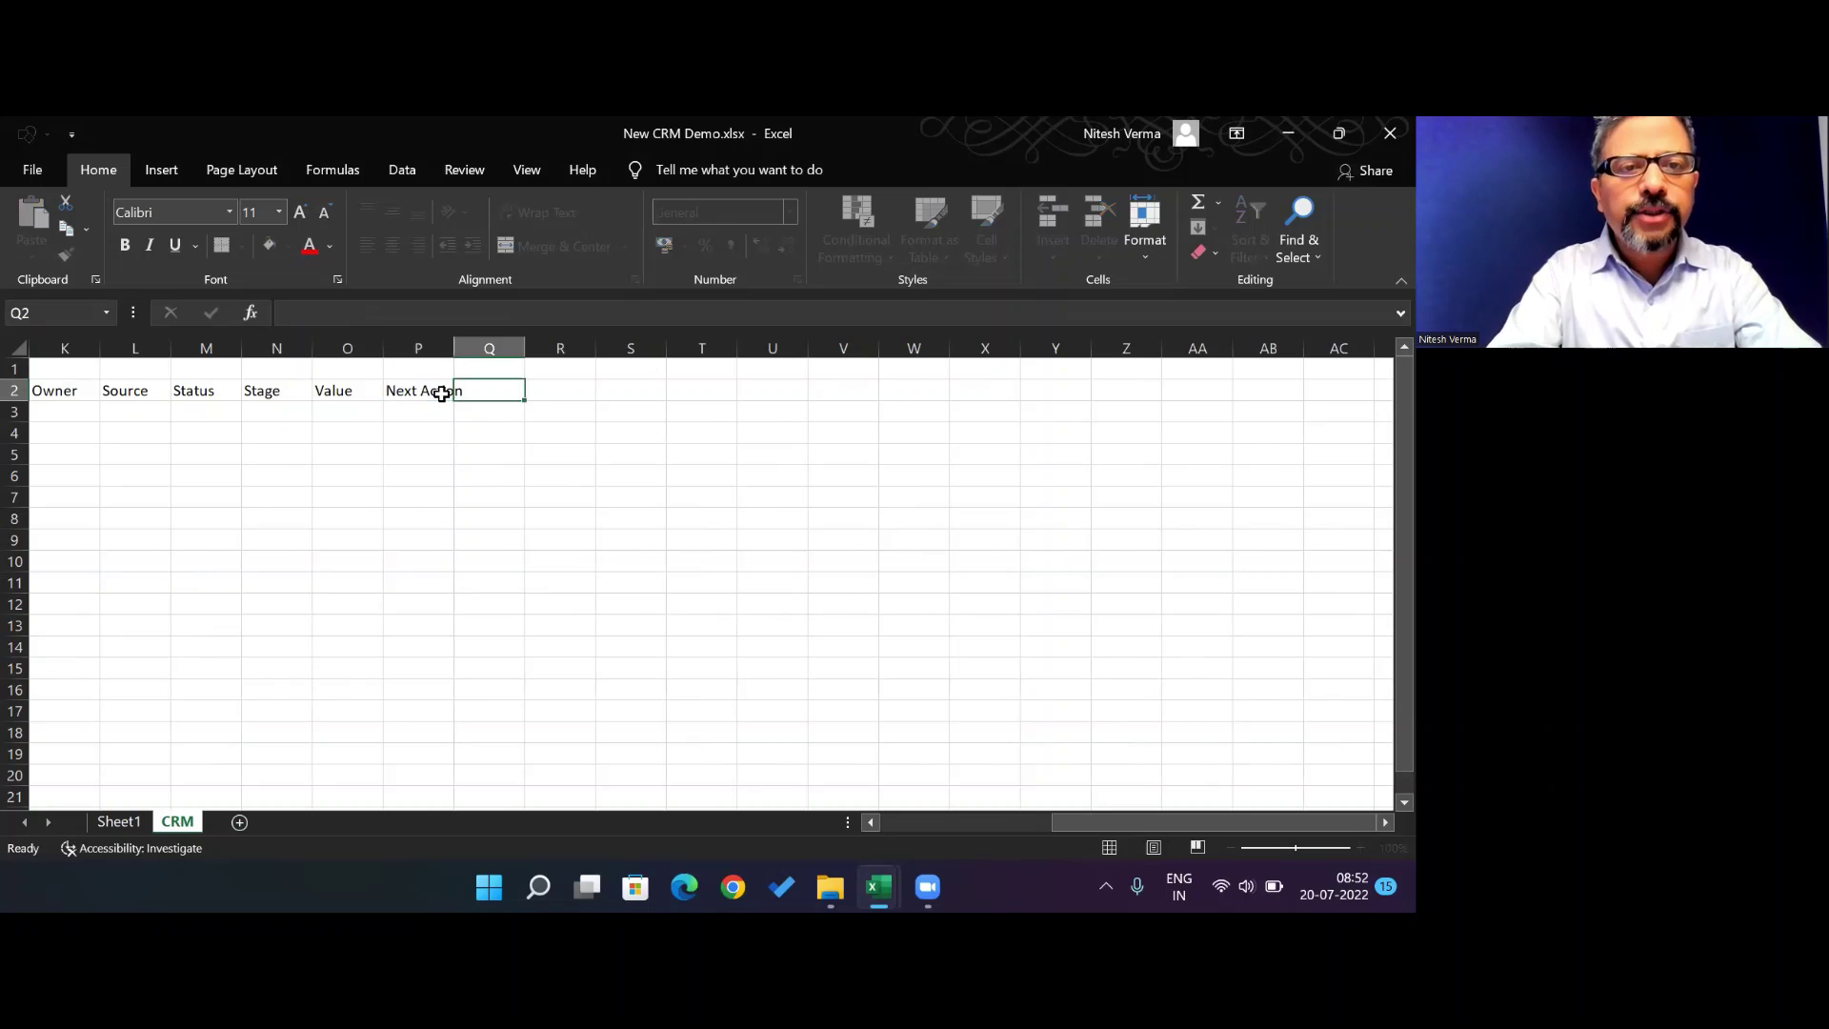
{"action": "type", "text": "adlin"}
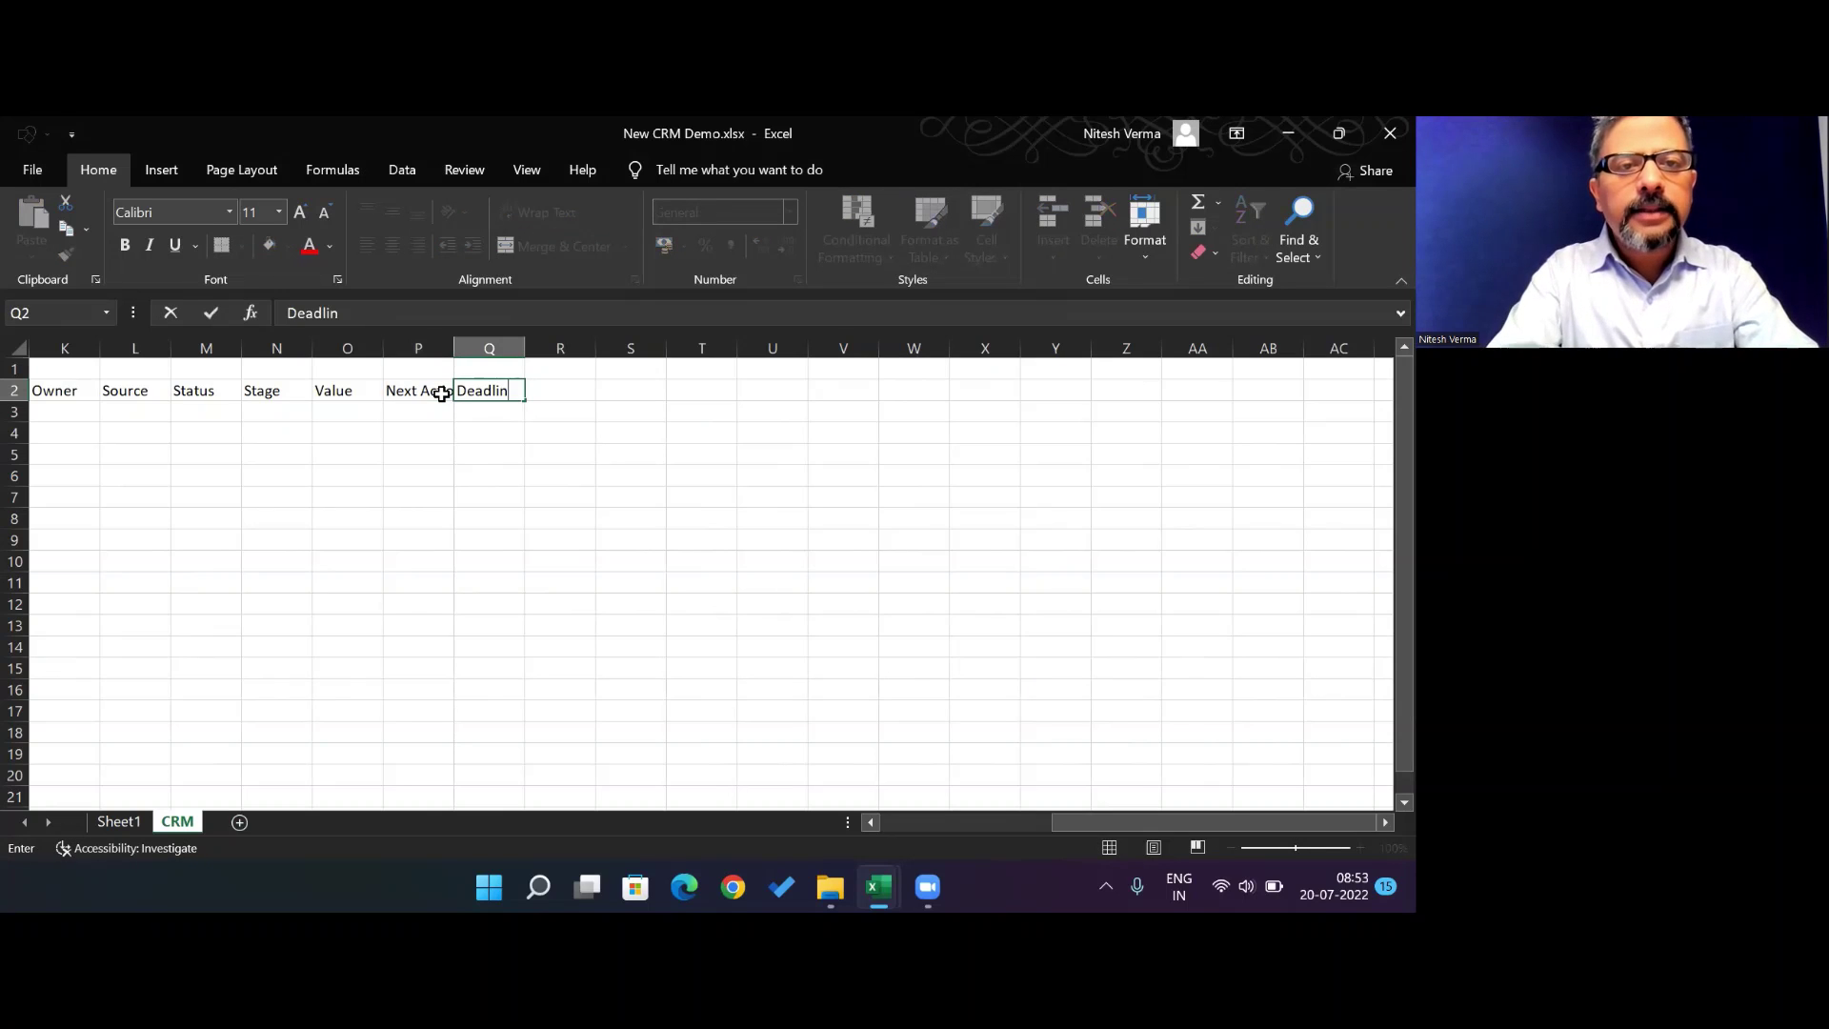
{"action": "type", "text": "e"}
{"action": "key", "text": "Return"}
Format B2:Q34 on the CRM sheet as a table with headers, using a blue banded style from the Medium group
{"action": "key", "text": "Left"}
{"action": "key", "text": "Left"}
{"action": "key", "text": "Left"}
{"action": "key", "text": "Left"}
{"action": "key", "text": "Left"}
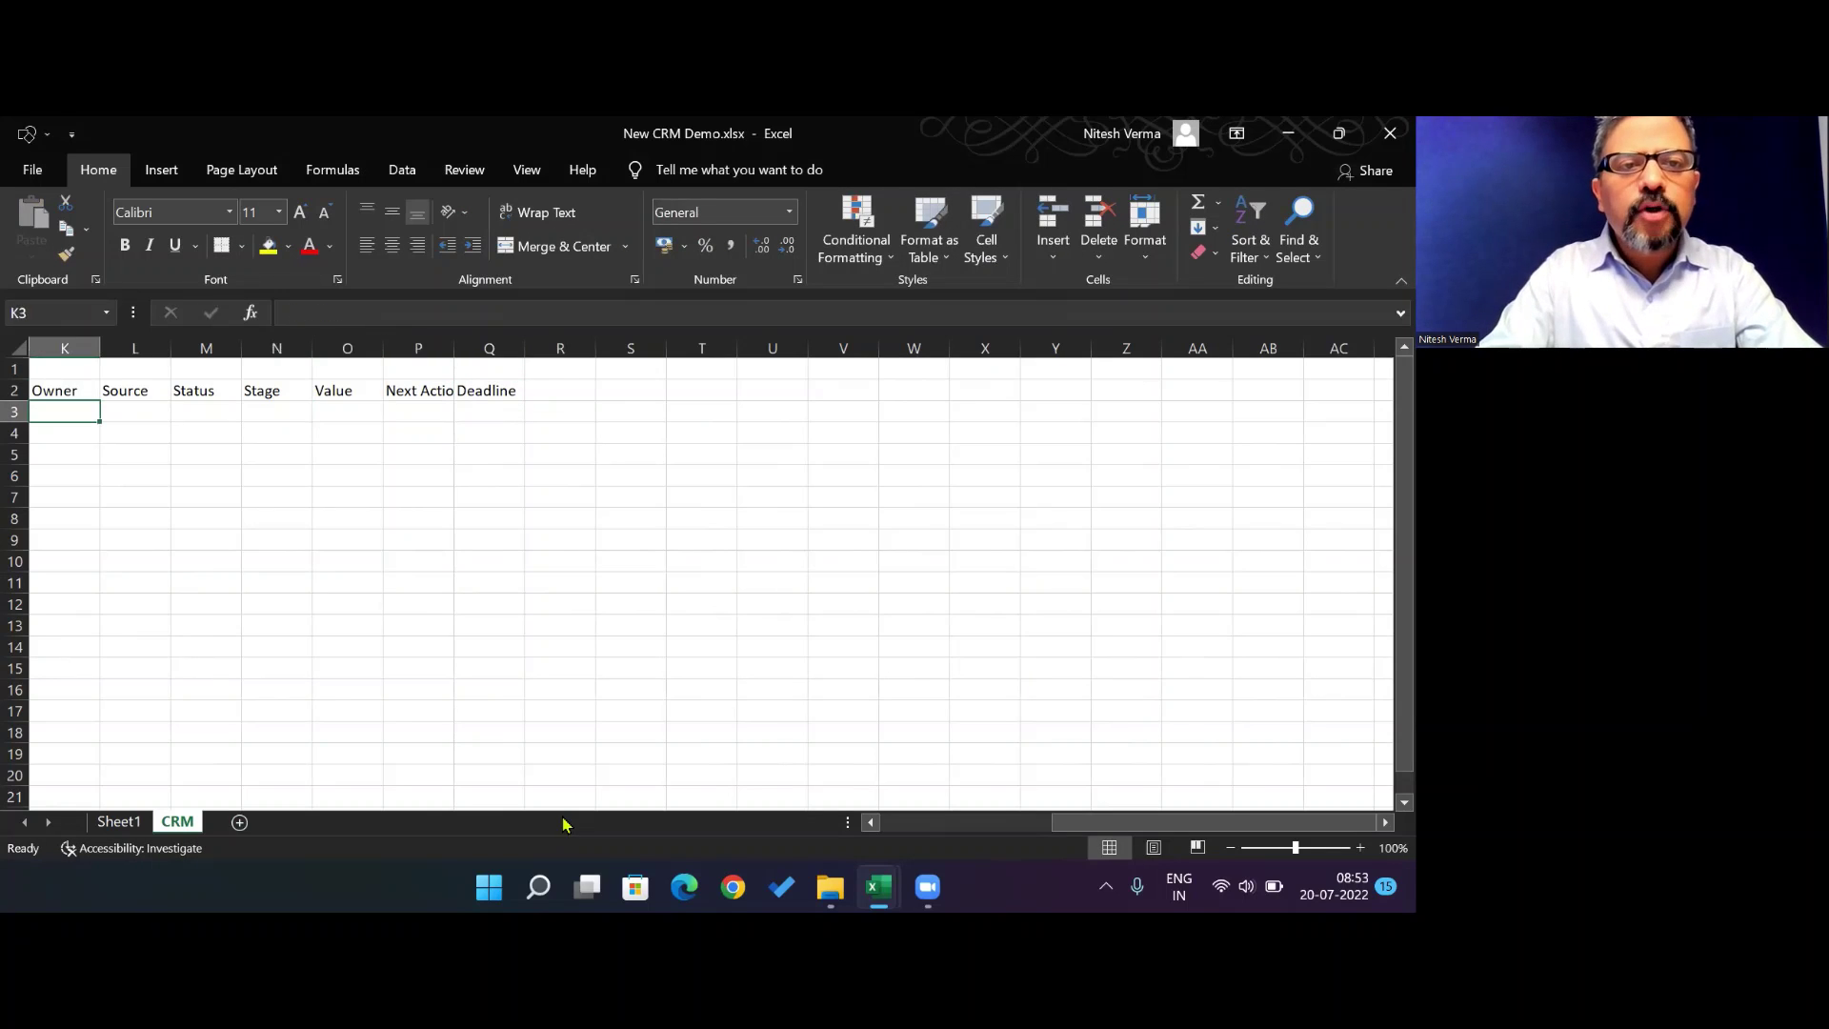
{"action": "key", "text": "Home"}
{"action": "key", "text": "Right"}
{"action": "key", "text": "Up"}
{"action": "key", "text": "ctrl+shift+Right"}
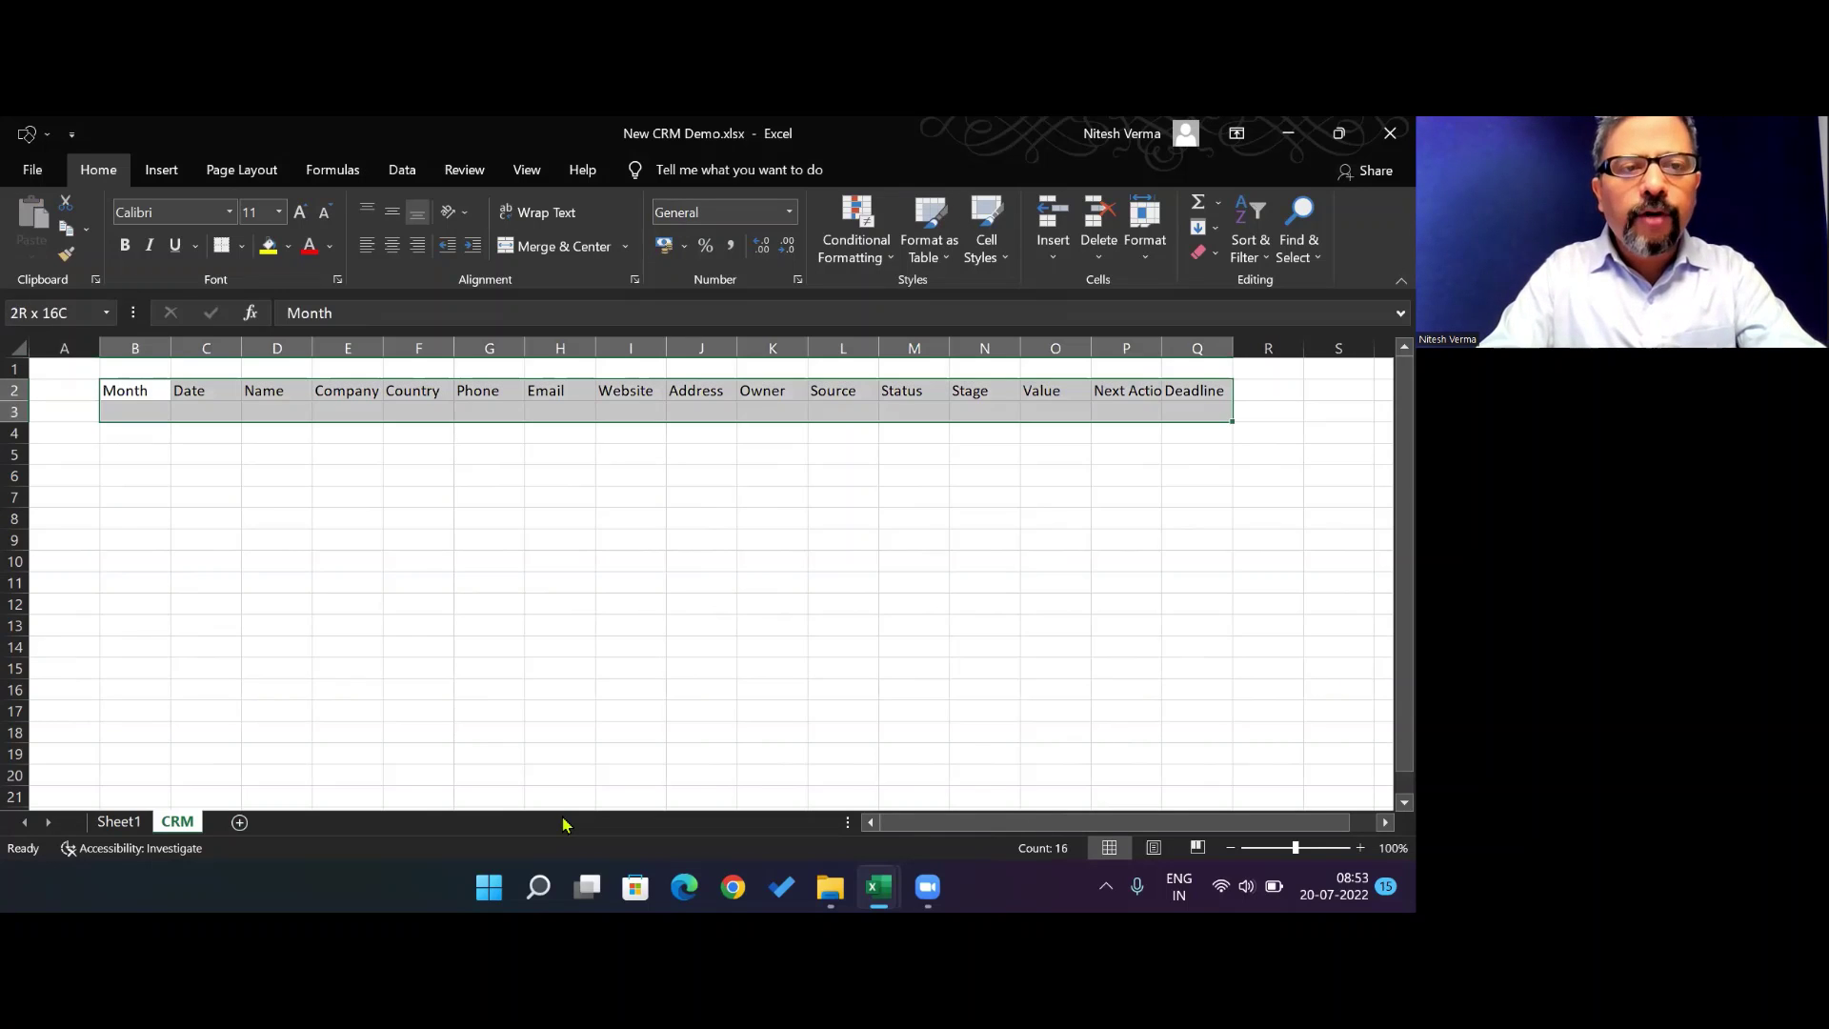
{"action": "key", "text": "shift+Down"}
{"action": "key", "text": "shift+Down"}
{"action": "key", "text": "shift+Down"}
{"action": "key", "text": "shift+Down"}
{"action": "key", "text": "shift+Down"}
{"action": "key", "text": "shift+Down"}
{"action": "key", "text": "shift+Down"}
{"action": "key", "text": "shift+Down"}
{"action": "key", "text": "shift+Down"}
{"action": "key", "text": "shift+Down"}
{"action": "key", "text": "shift+Down"}
{"action": "key", "text": "shift+Down"}
{"action": "key", "text": "shift+Down"}
{"action": "key", "text": "shift+Down"}
{"action": "key", "text": "shift+Down"}
{"action": "key", "text": "shift+Down"}
{"action": "key", "text": "shift+Down"}
{"action": "key", "text": "shift+Down"}
{"action": "key", "text": "shift+Down"}
{"action": "key", "text": "shift+Down"}
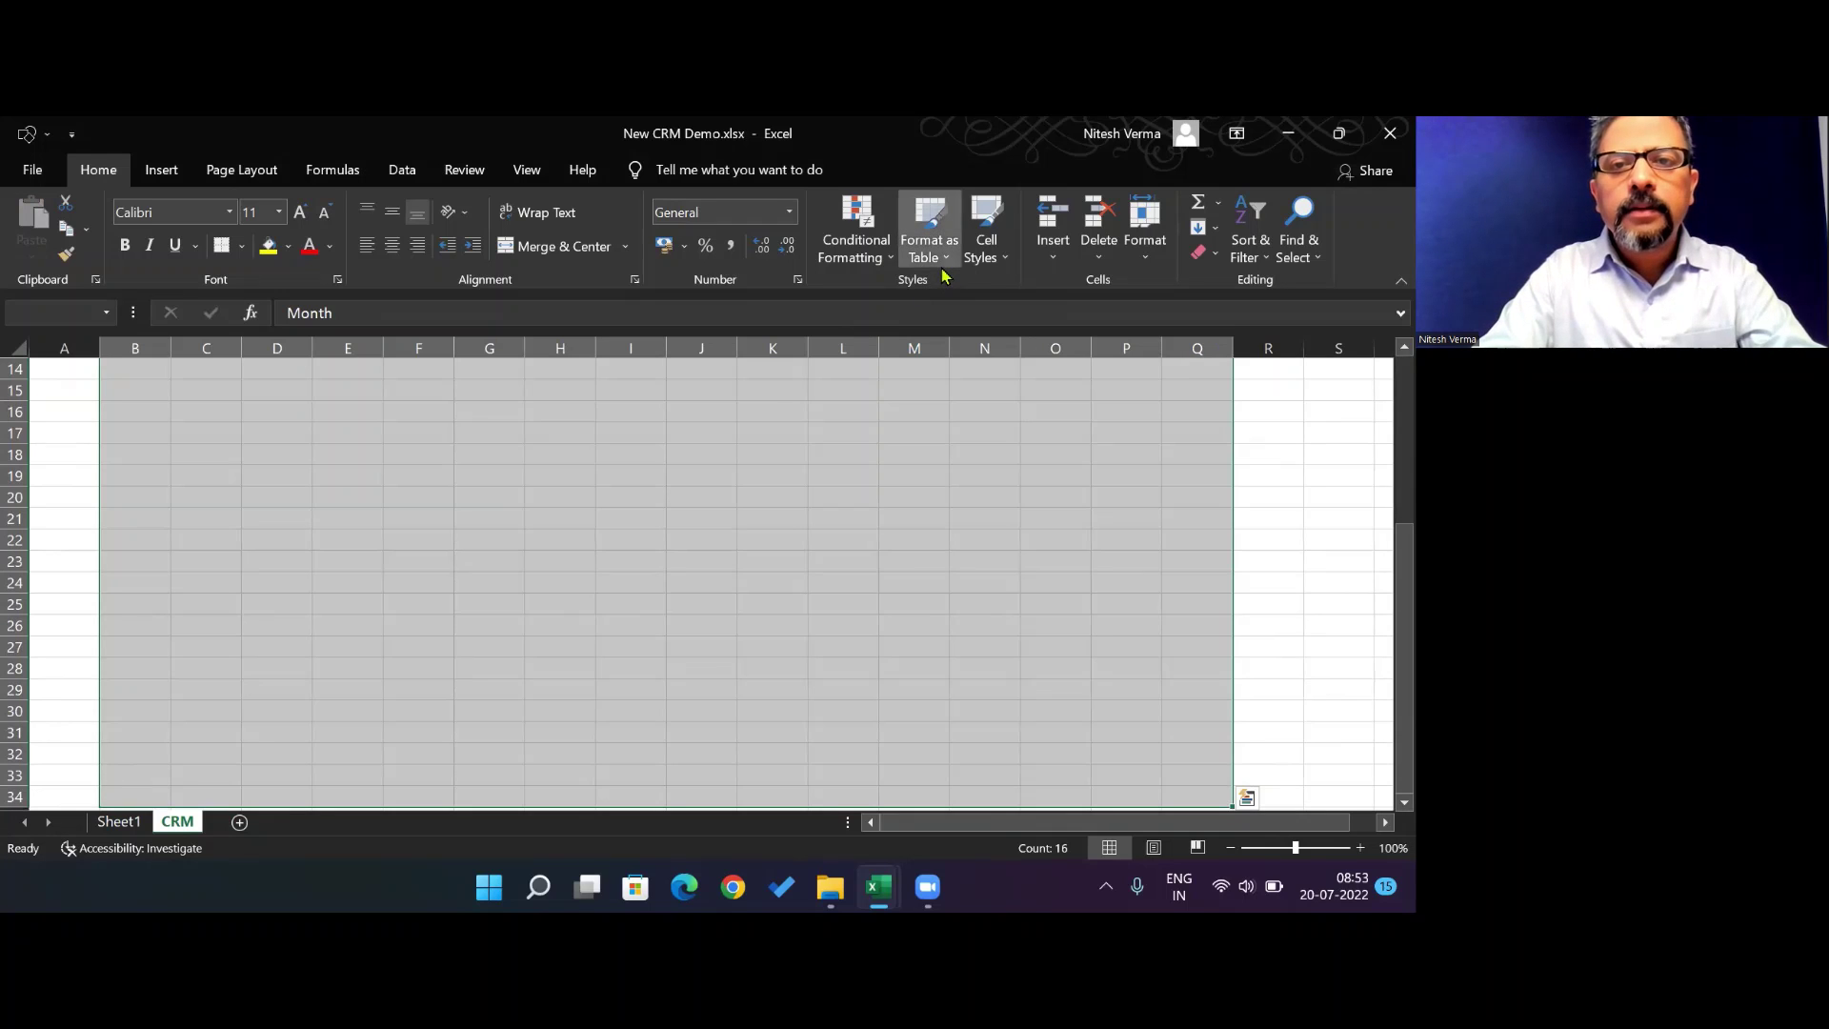
{"action": "left_click", "coordinate": [928, 234]}
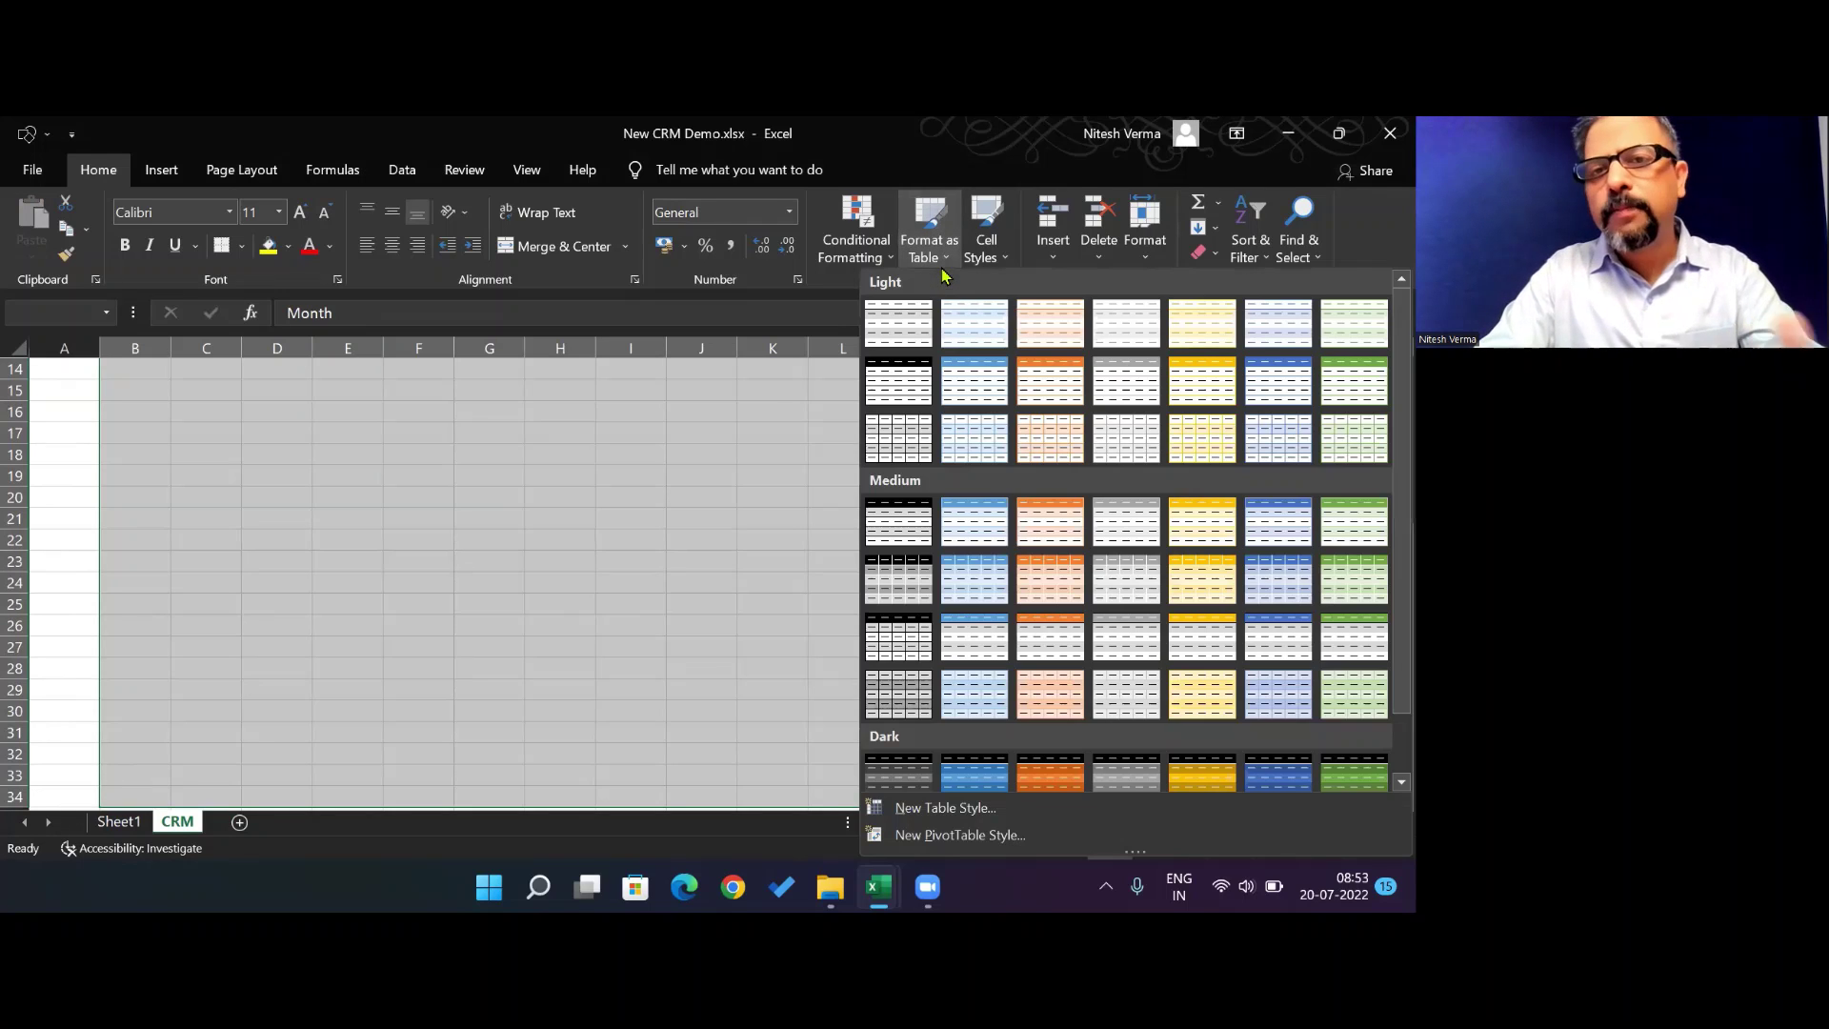
{"action": "left_click", "coordinate": [993, 588]}
{"action": "left_click", "coordinate": [776, 602]}
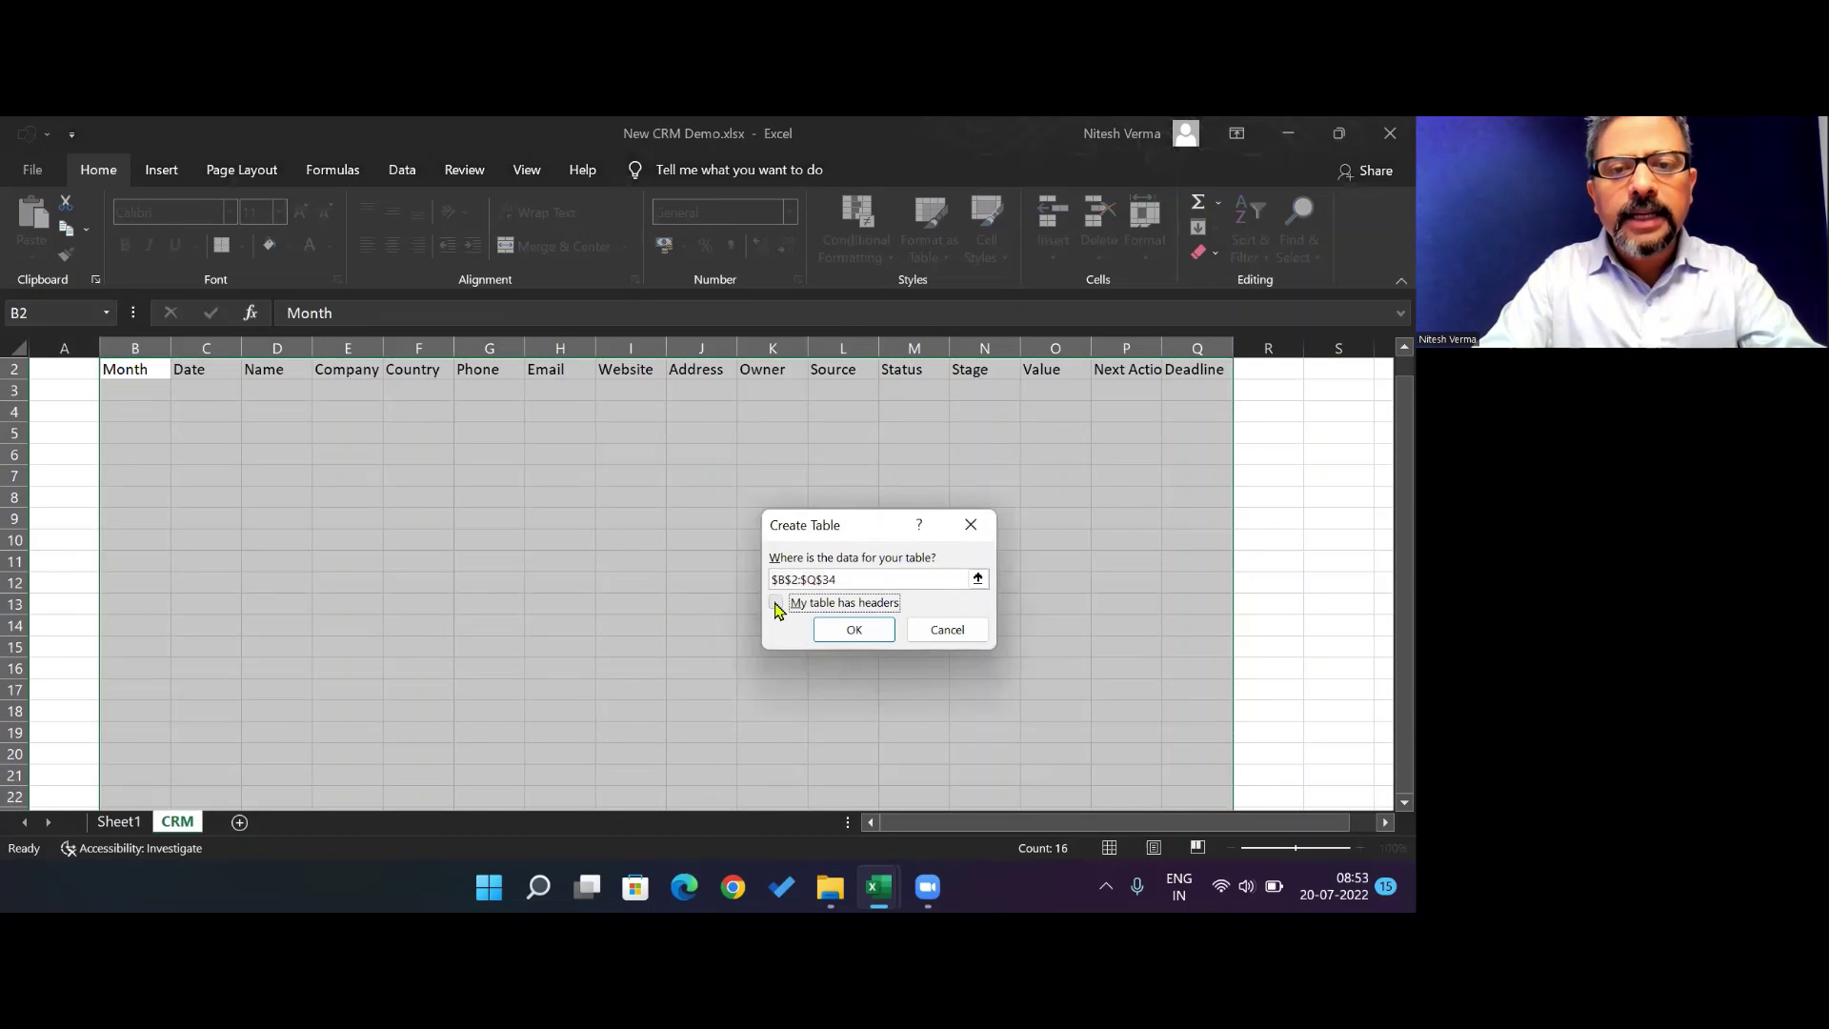
{"action": "left_click", "coordinate": [835, 624]}
Narrow column A and widen the Month to Country columns, B to F, on the CRM sheet
{"action": "left_click", "coordinate": [571, 600]}
{"action": "key", "text": "Up"}
{"action": "key", "text": "Up"}
{"action": "key", "text": "Up"}
{"action": "key", "text": "Up"}
{"action": "key", "text": "Up"}
{"action": "key", "text": "Up"}
{"action": "key", "text": "Up"}
{"action": "key", "text": "Up"}
{"action": "key", "text": "Up"}
{"action": "key", "text": "Up"}
{"action": "key", "text": "Up"}
{"action": "key", "text": "Up"}
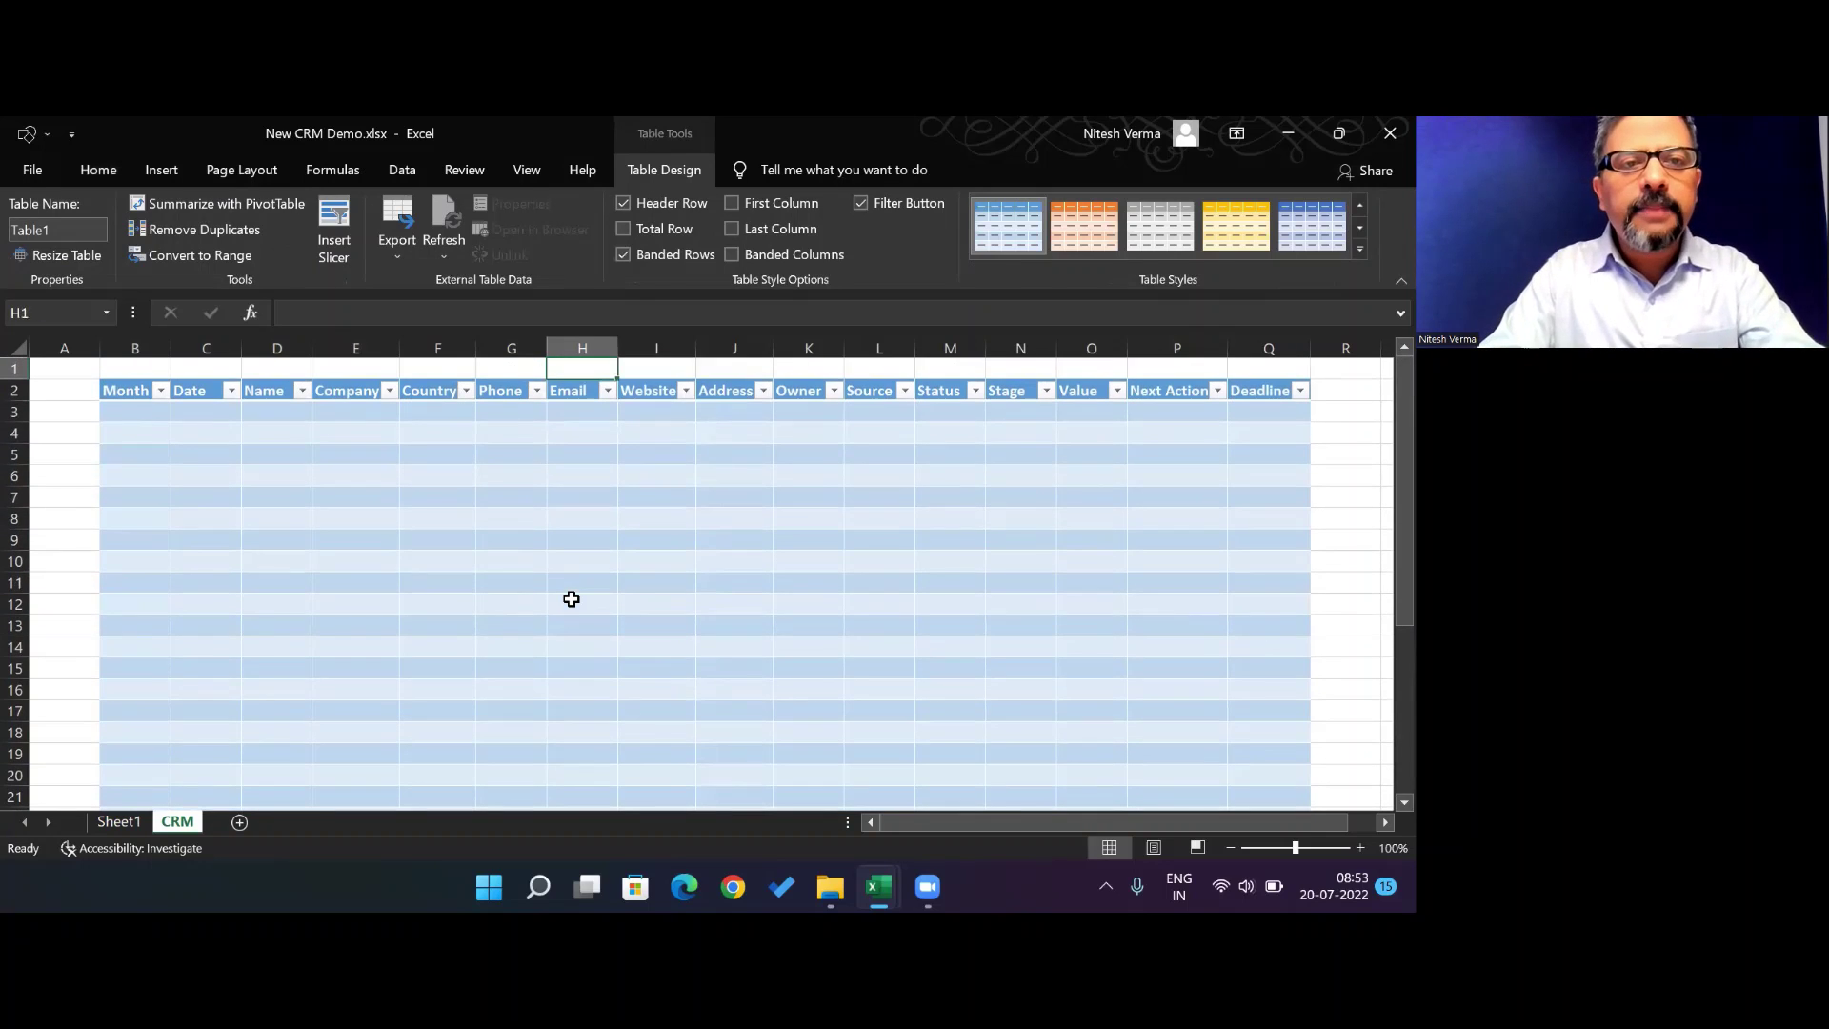
{"action": "left_click_drag", "start_coordinate": [99, 354], "coordinate": [654, 349]}
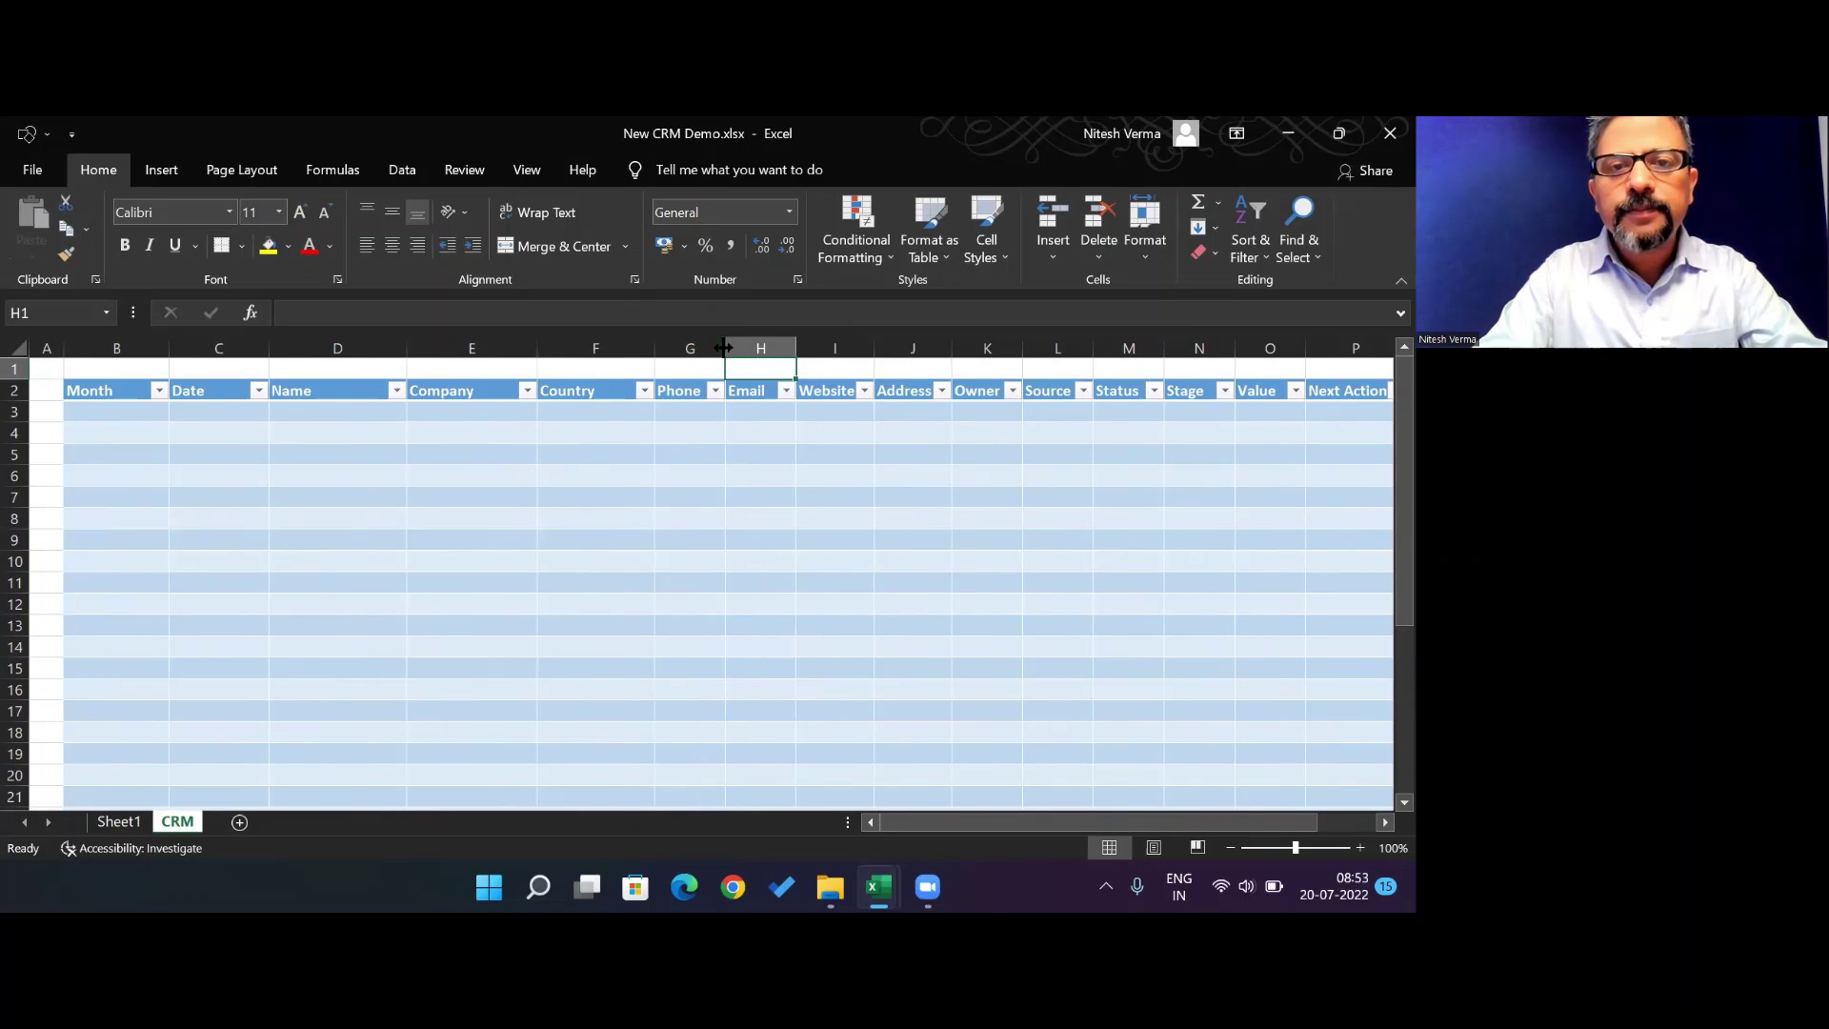
Widen the Owner, Source, Status and Stage columns, K to N, of the CRM table
{"action": "left_click", "coordinate": [784, 449]}
{"action": "key", "text": "Right"}
{"action": "key", "text": "Right"}
{"action": "key", "text": "Right"}
{"action": "key", "text": "Right"}
{"action": "key", "text": "Right"}
{"action": "key", "text": "Right"}
{"action": "key", "text": "Right"}
{"action": "key", "text": "Right"}
{"action": "key", "text": "Right"}
{"action": "key", "text": "Right"}
{"action": "key", "text": "Right"}
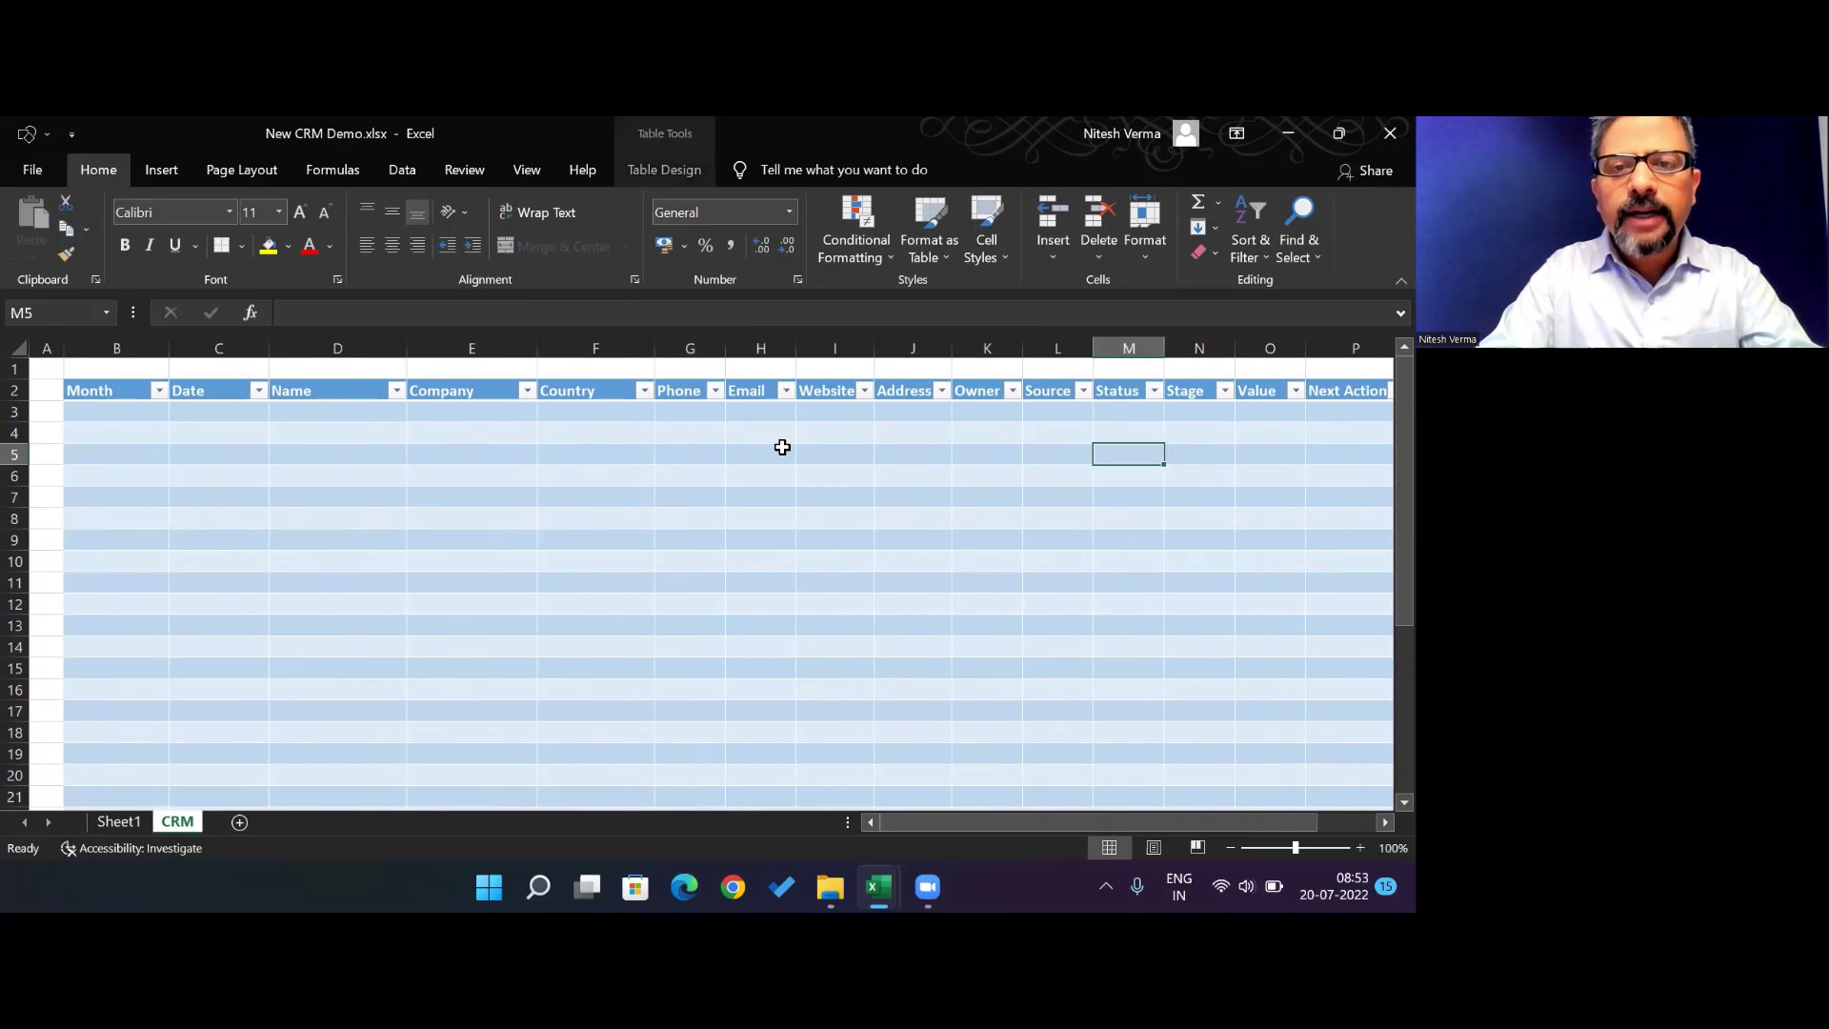
{"action": "key", "text": "Right"}
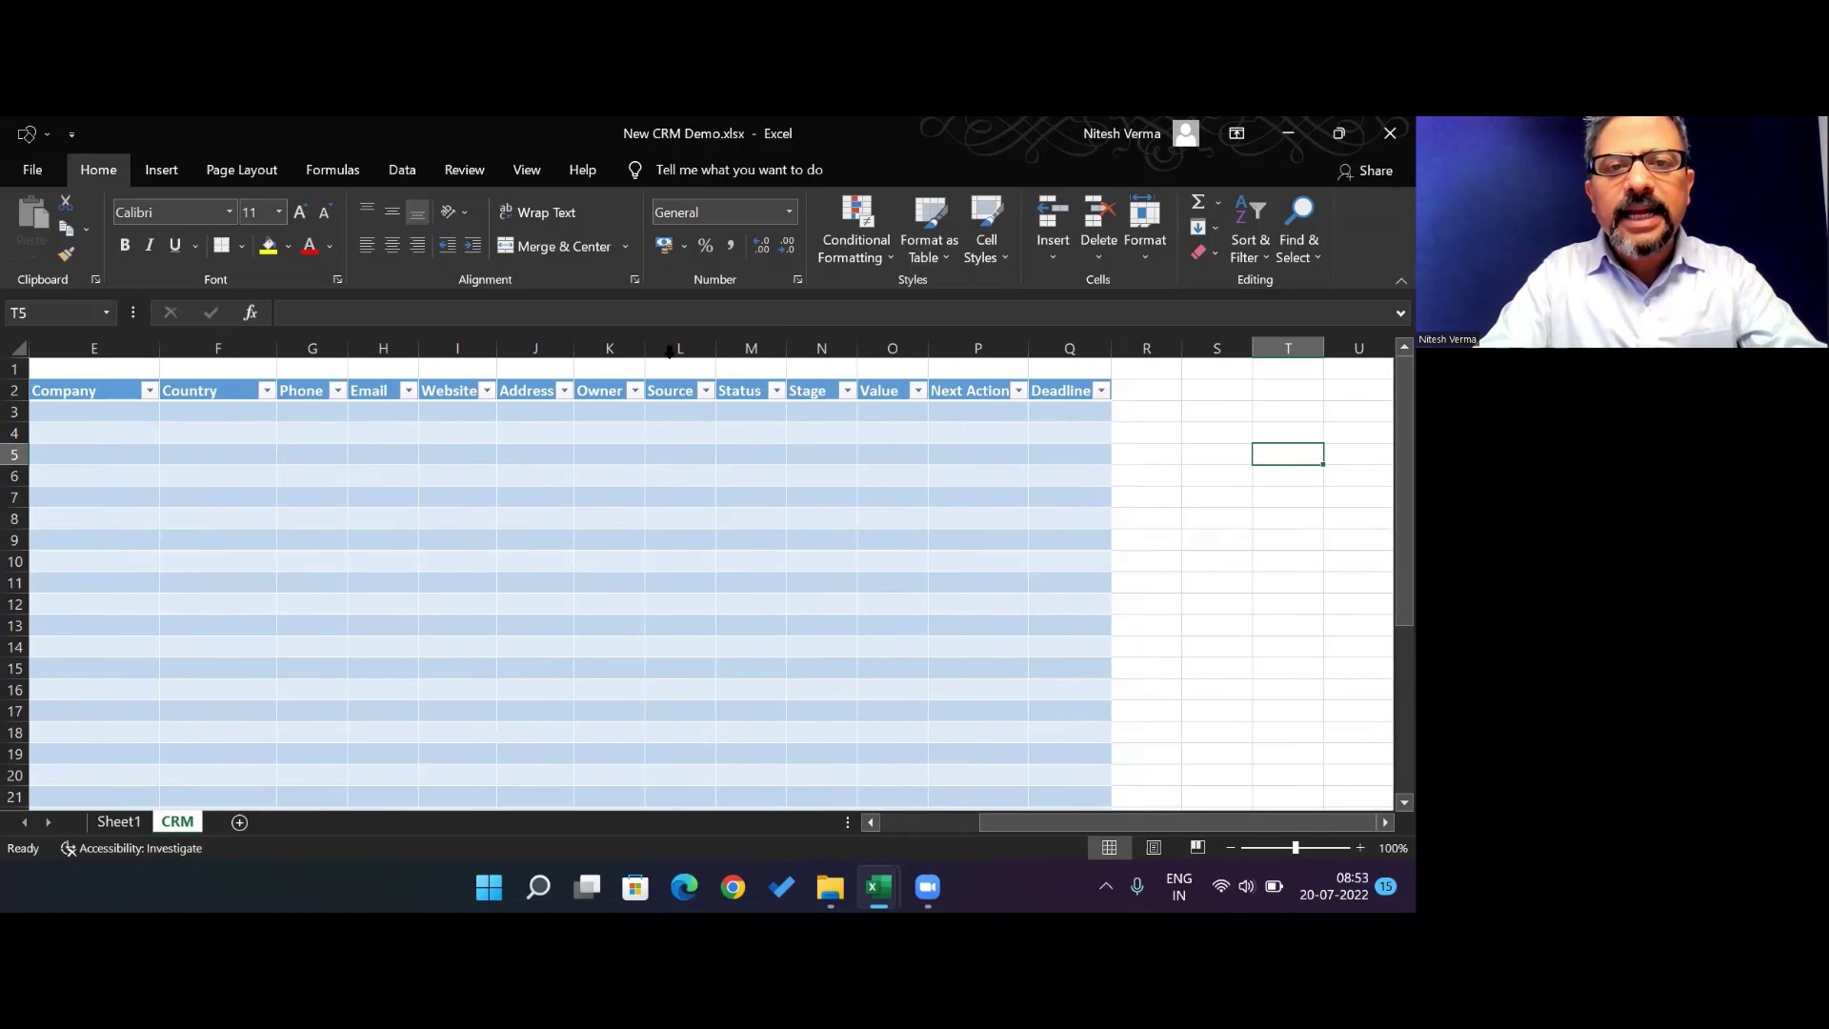
{"action": "left_click_drag", "start_coordinate": [646, 352], "coordinate": [922, 343]}
{"action": "key", "text": "Right"}
{"action": "key", "text": "Right"}
{"action": "key", "text": "Right"}
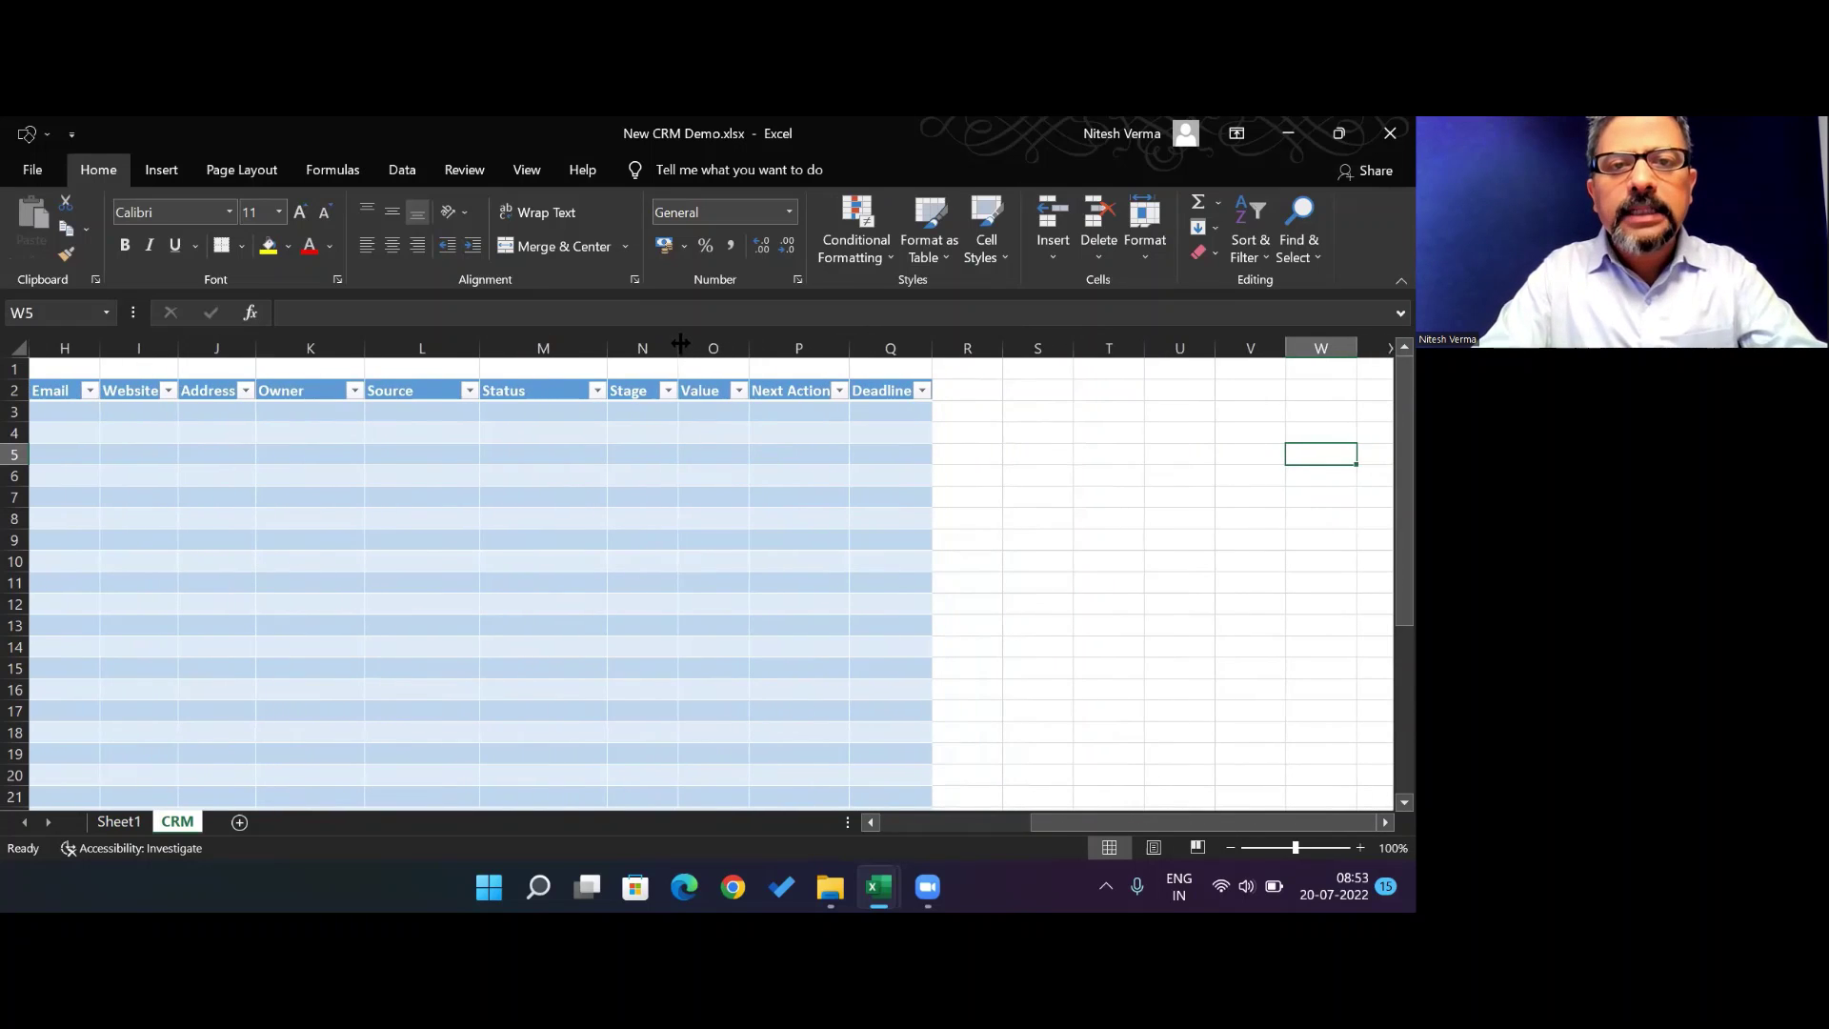
{"action": "left_click_drag", "start_coordinate": [680, 343], "coordinate": [726, 344]}
Give the Owner, Source, Status and Stage headings, K2:N2, a yellow fill and red font
{"action": "left_click", "coordinate": [702, 463]}
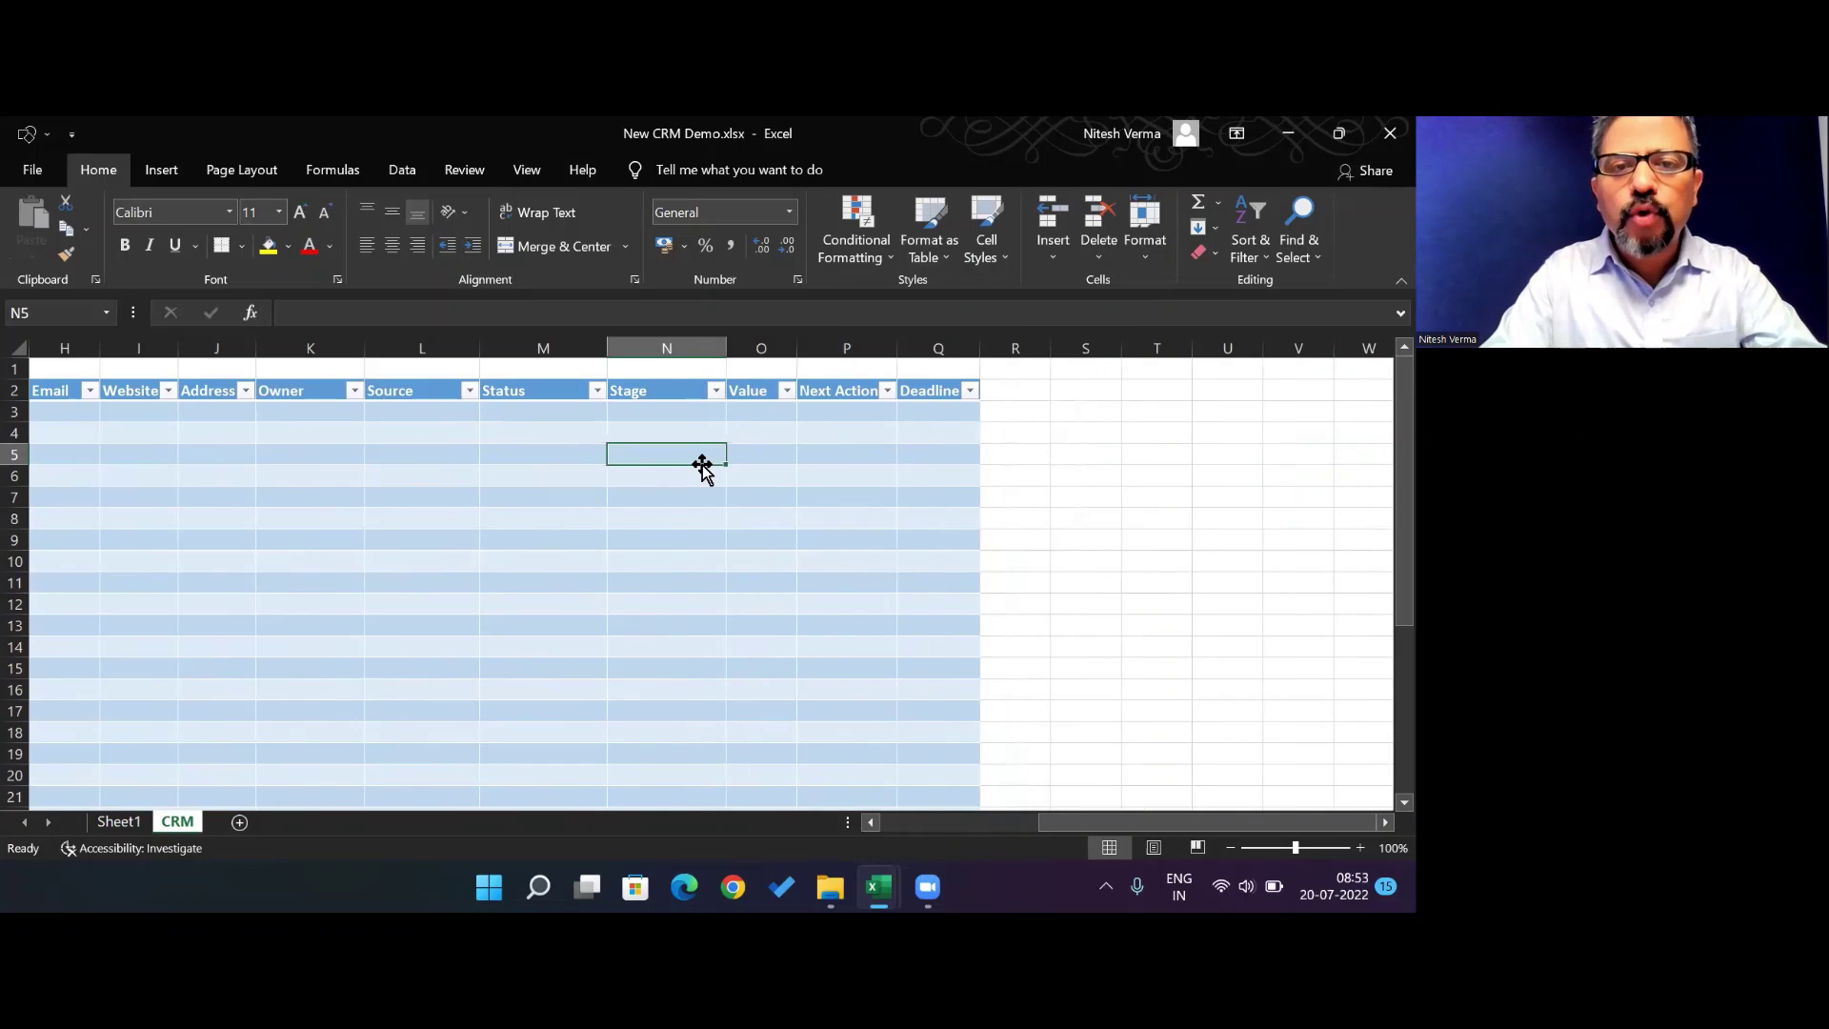
{"action": "key", "text": "Left"}
{"action": "key", "text": "Left"}
{"action": "key", "text": "Left"}
{"action": "key", "text": "Left"}
{"action": "key", "text": "Up"}
{"action": "key", "text": "Up"}
{"action": "key", "text": "Up"}
{"action": "key", "text": "Right"}
{"action": "key", "text": "shift+Right"}
{"action": "key", "text": "shift+Right"}
{"action": "key", "text": "shift+Right"}
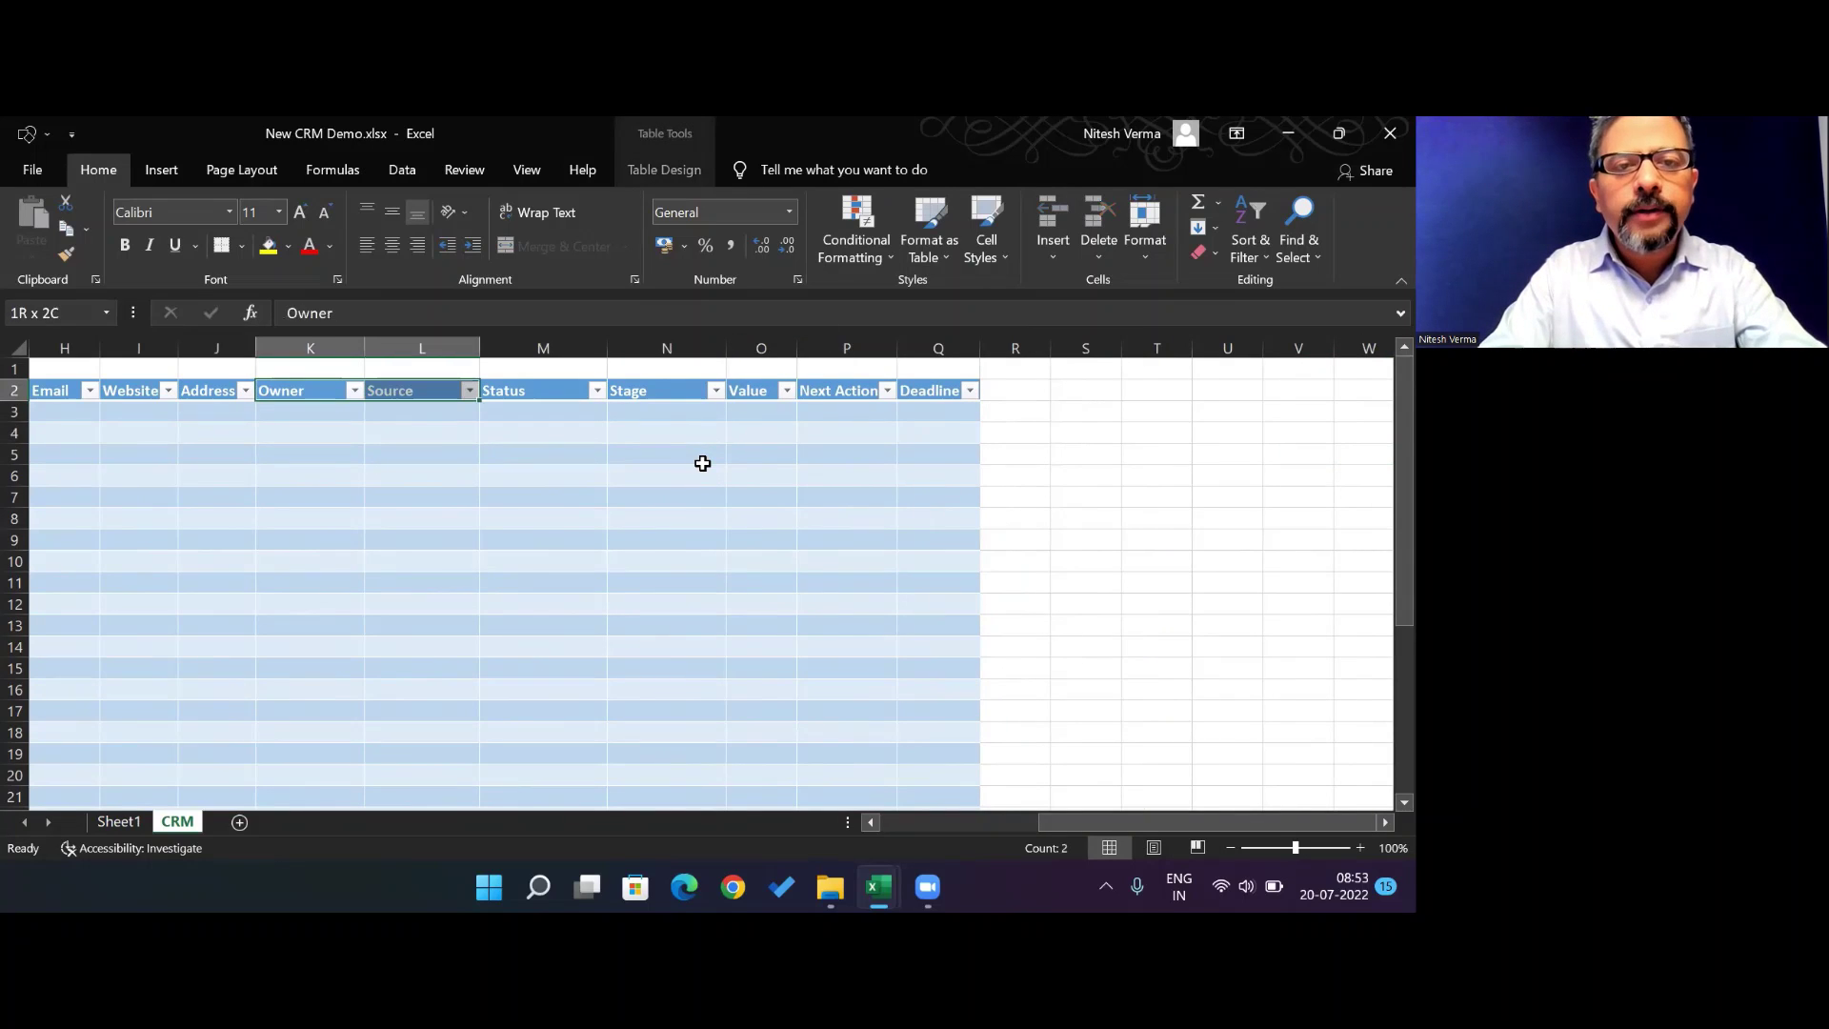
{"action": "left_click", "coordinate": [268, 250]}
{"action": "left_click", "coordinate": [307, 248]}
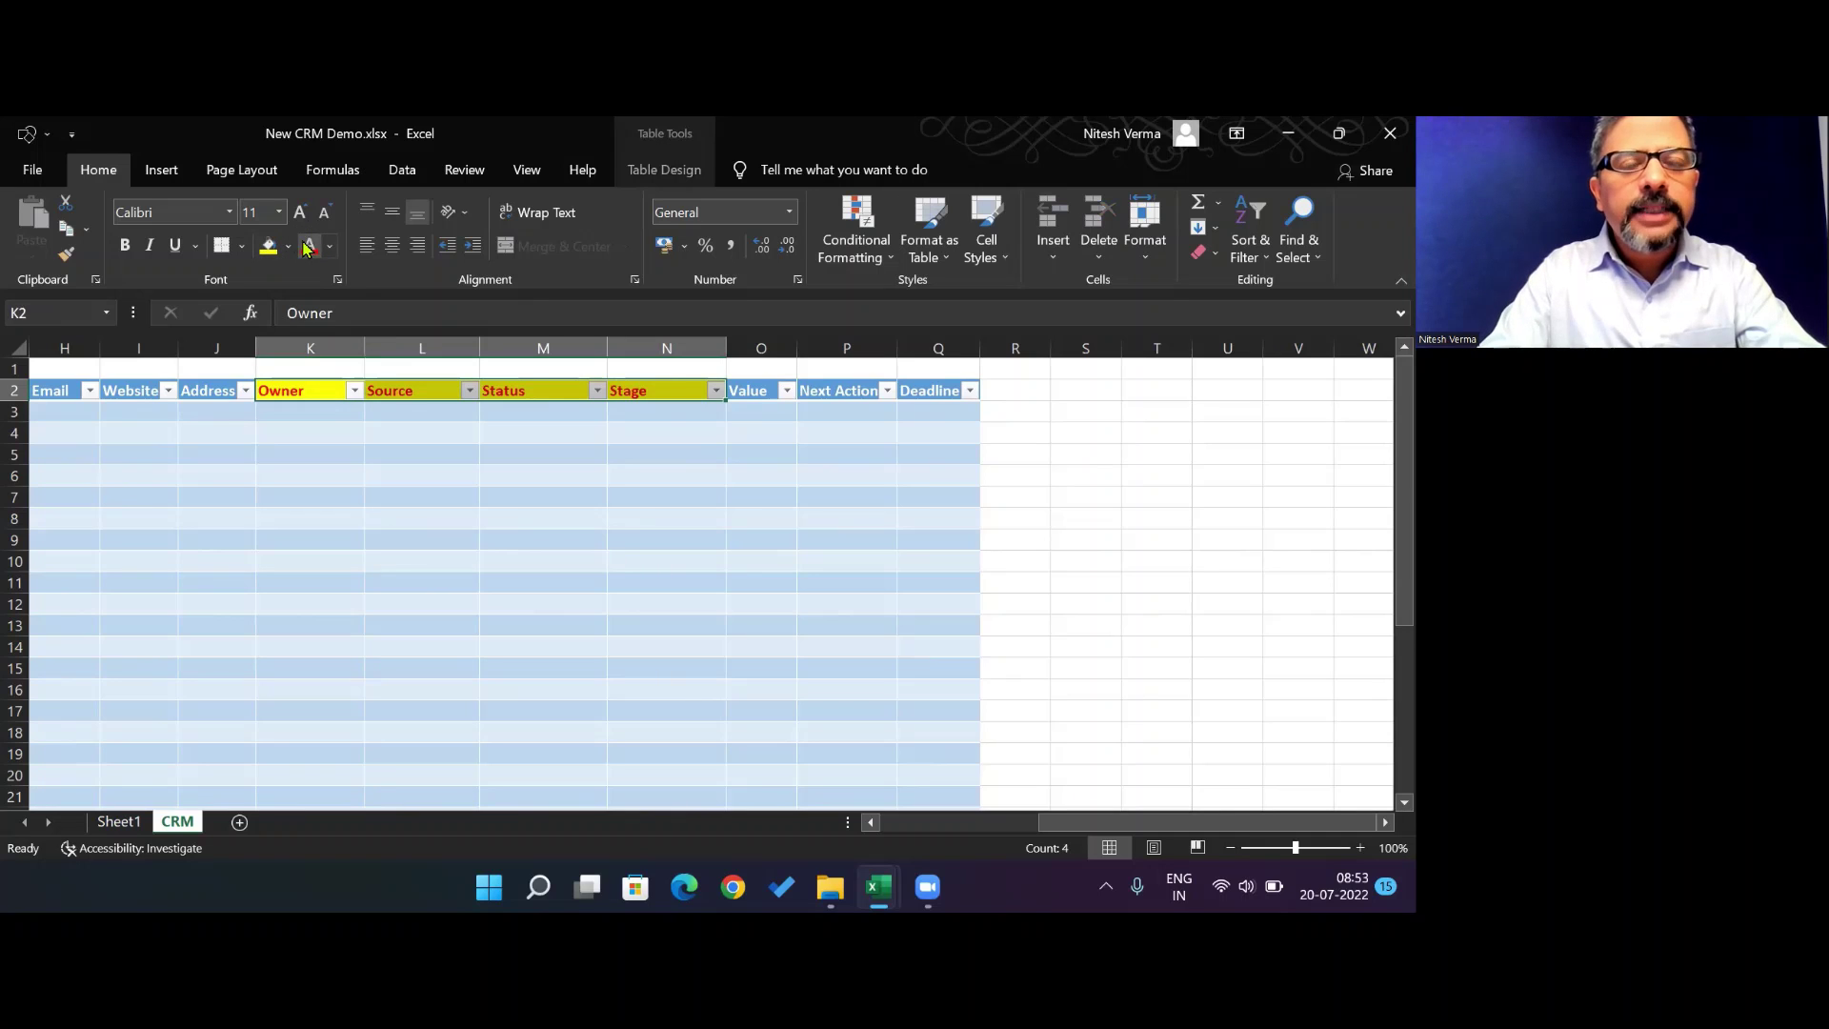
Copy the Owner to Stage headings, K2:N2, and paste them as values into a new sheet, starting at C3
{"action": "key", "text": "ctrl+c"}
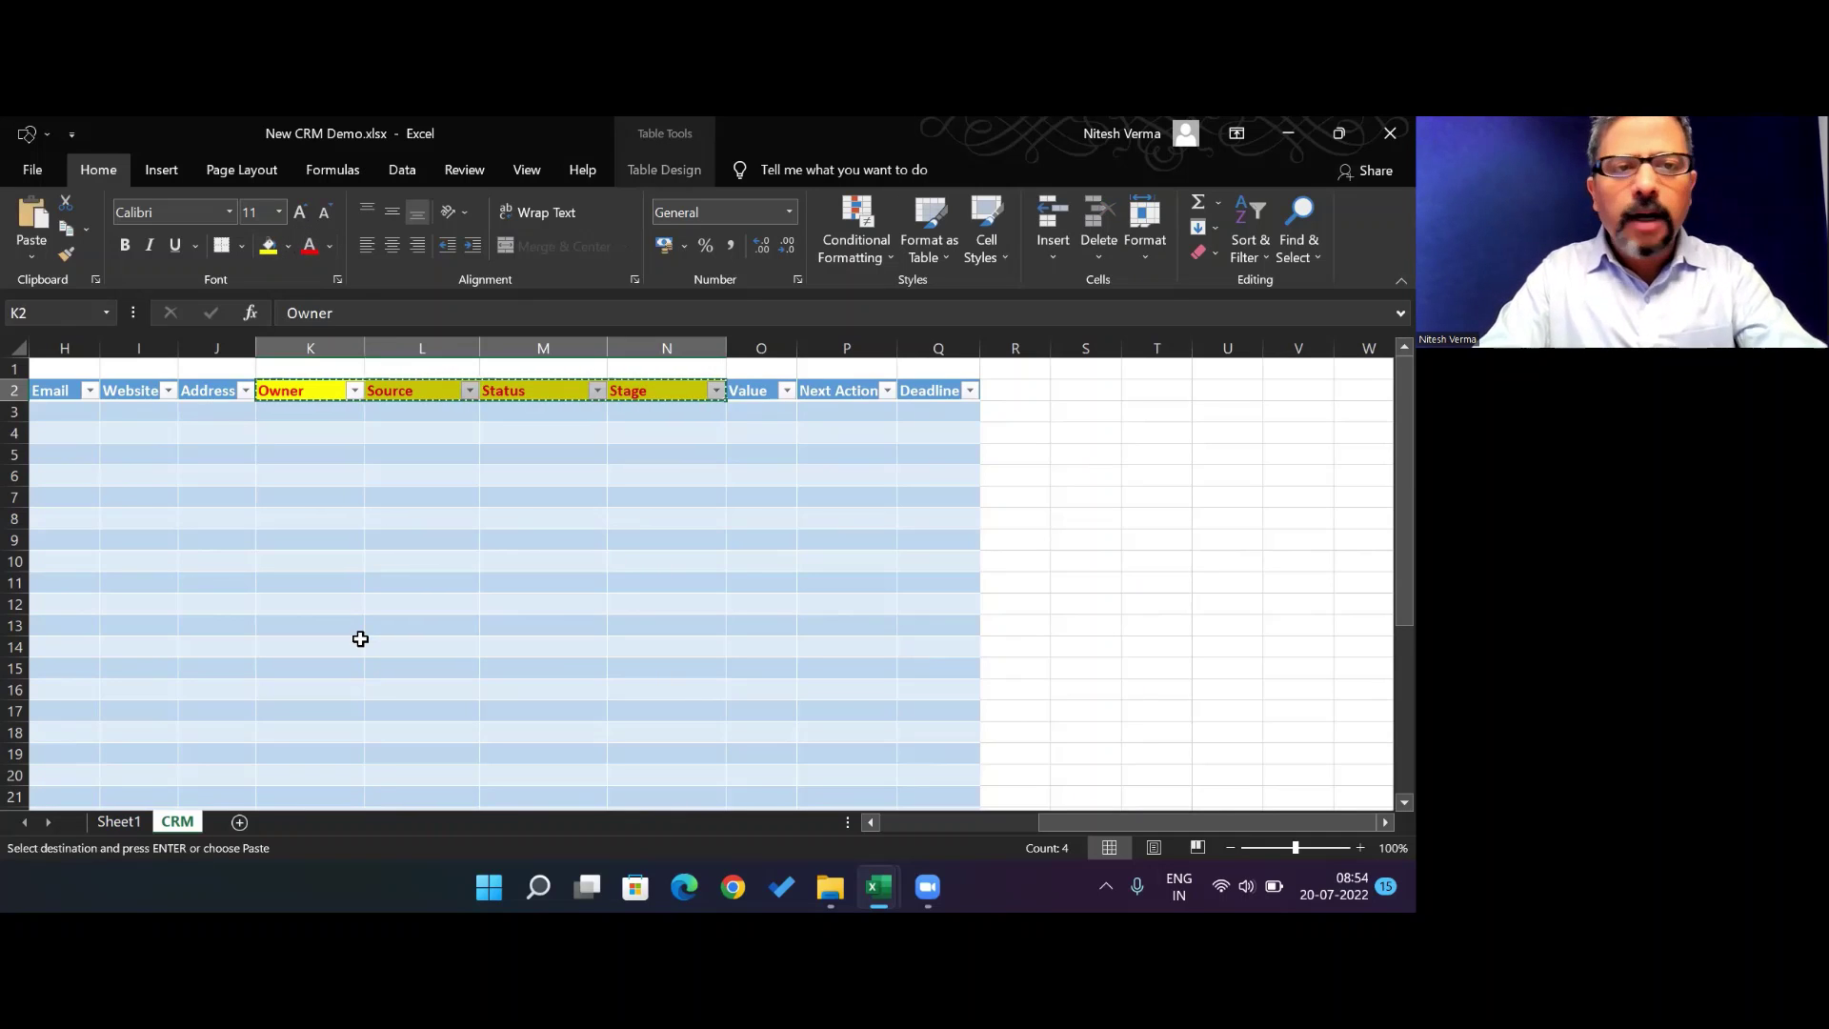
{"action": "left_click", "coordinate": [240, 823]}
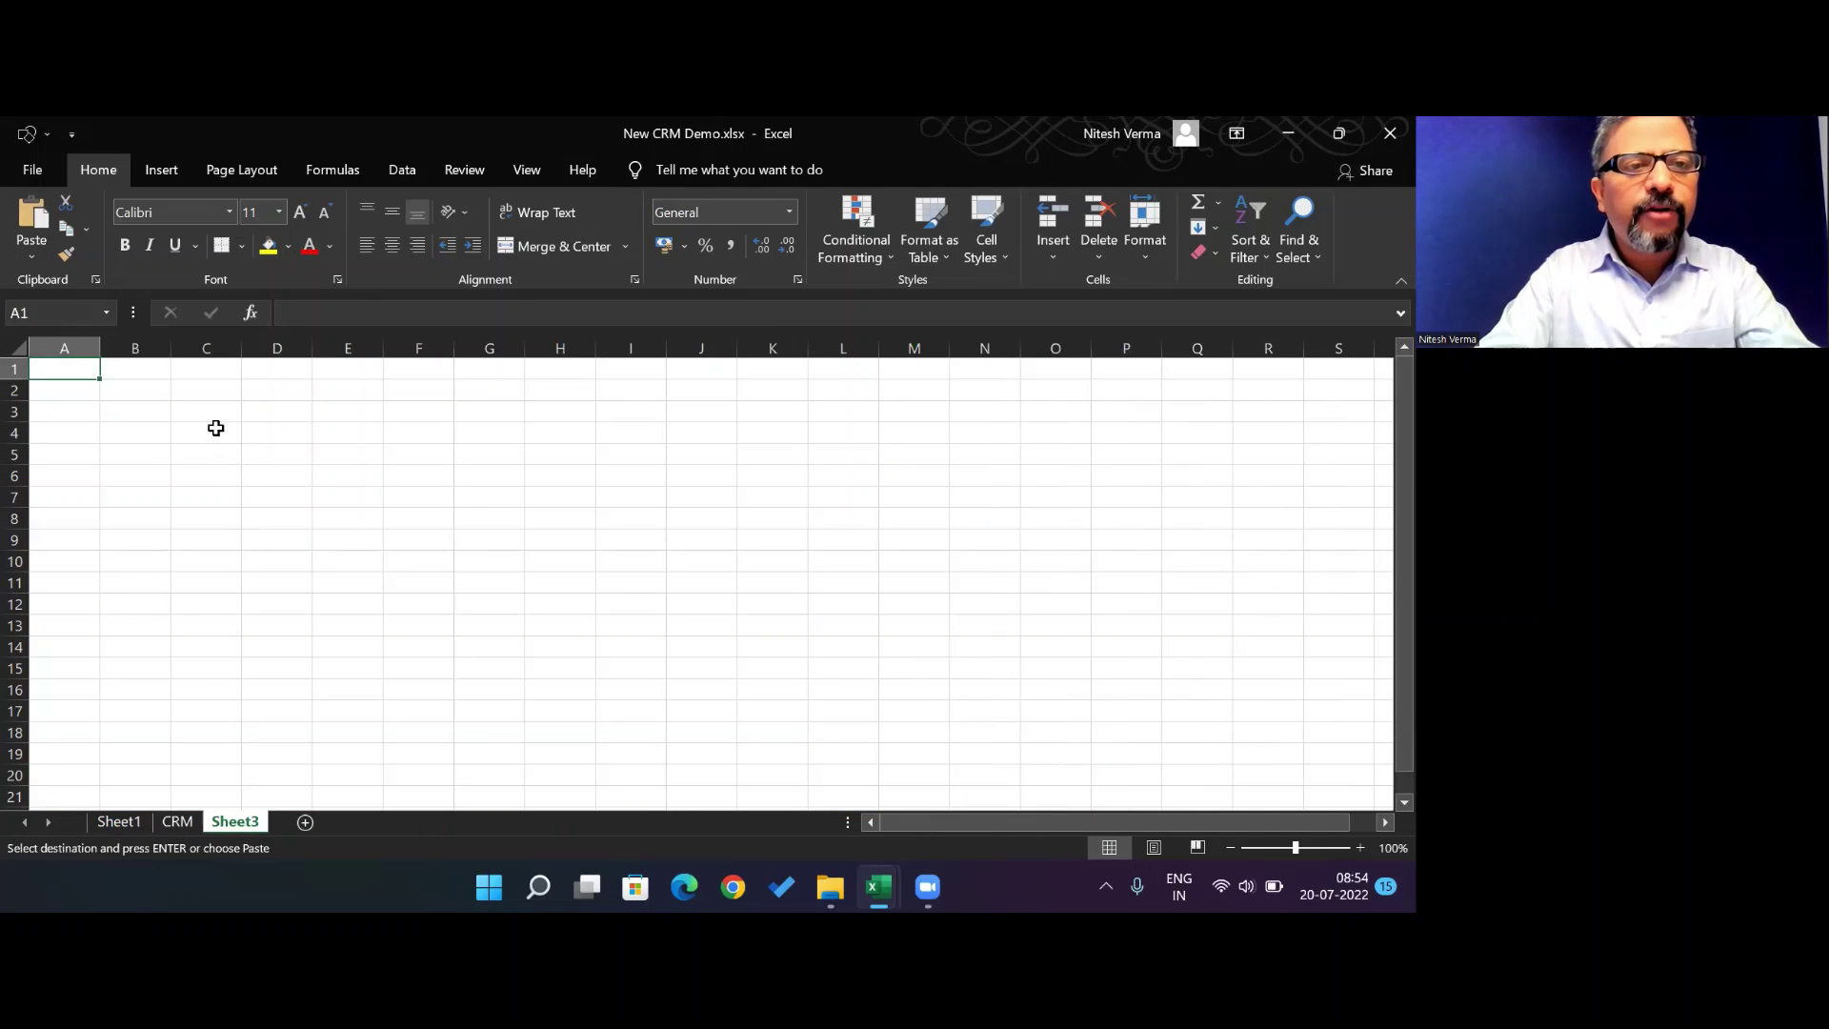
{"action": "left_click", "coordinate": [205, 409]}
{"action": "right_click", "coordinate": [206, 410]}
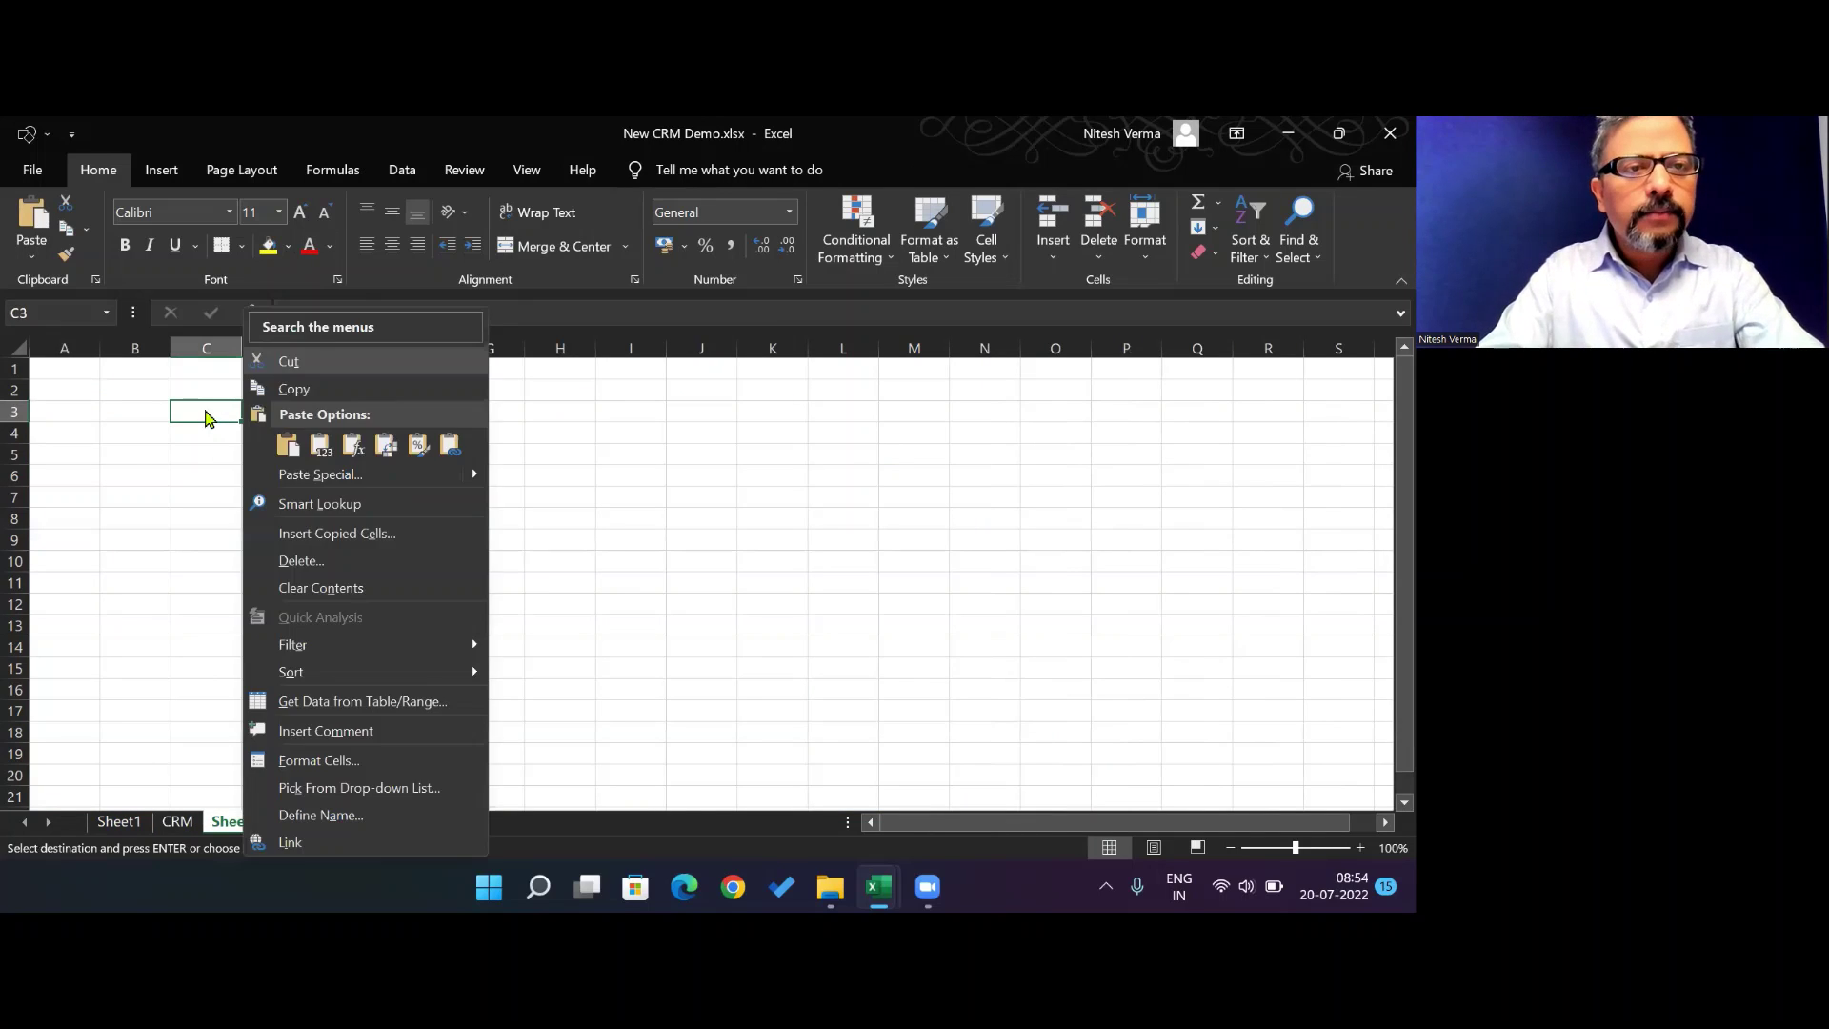
{"action": "left_click", "coordinate": [287, 444]}
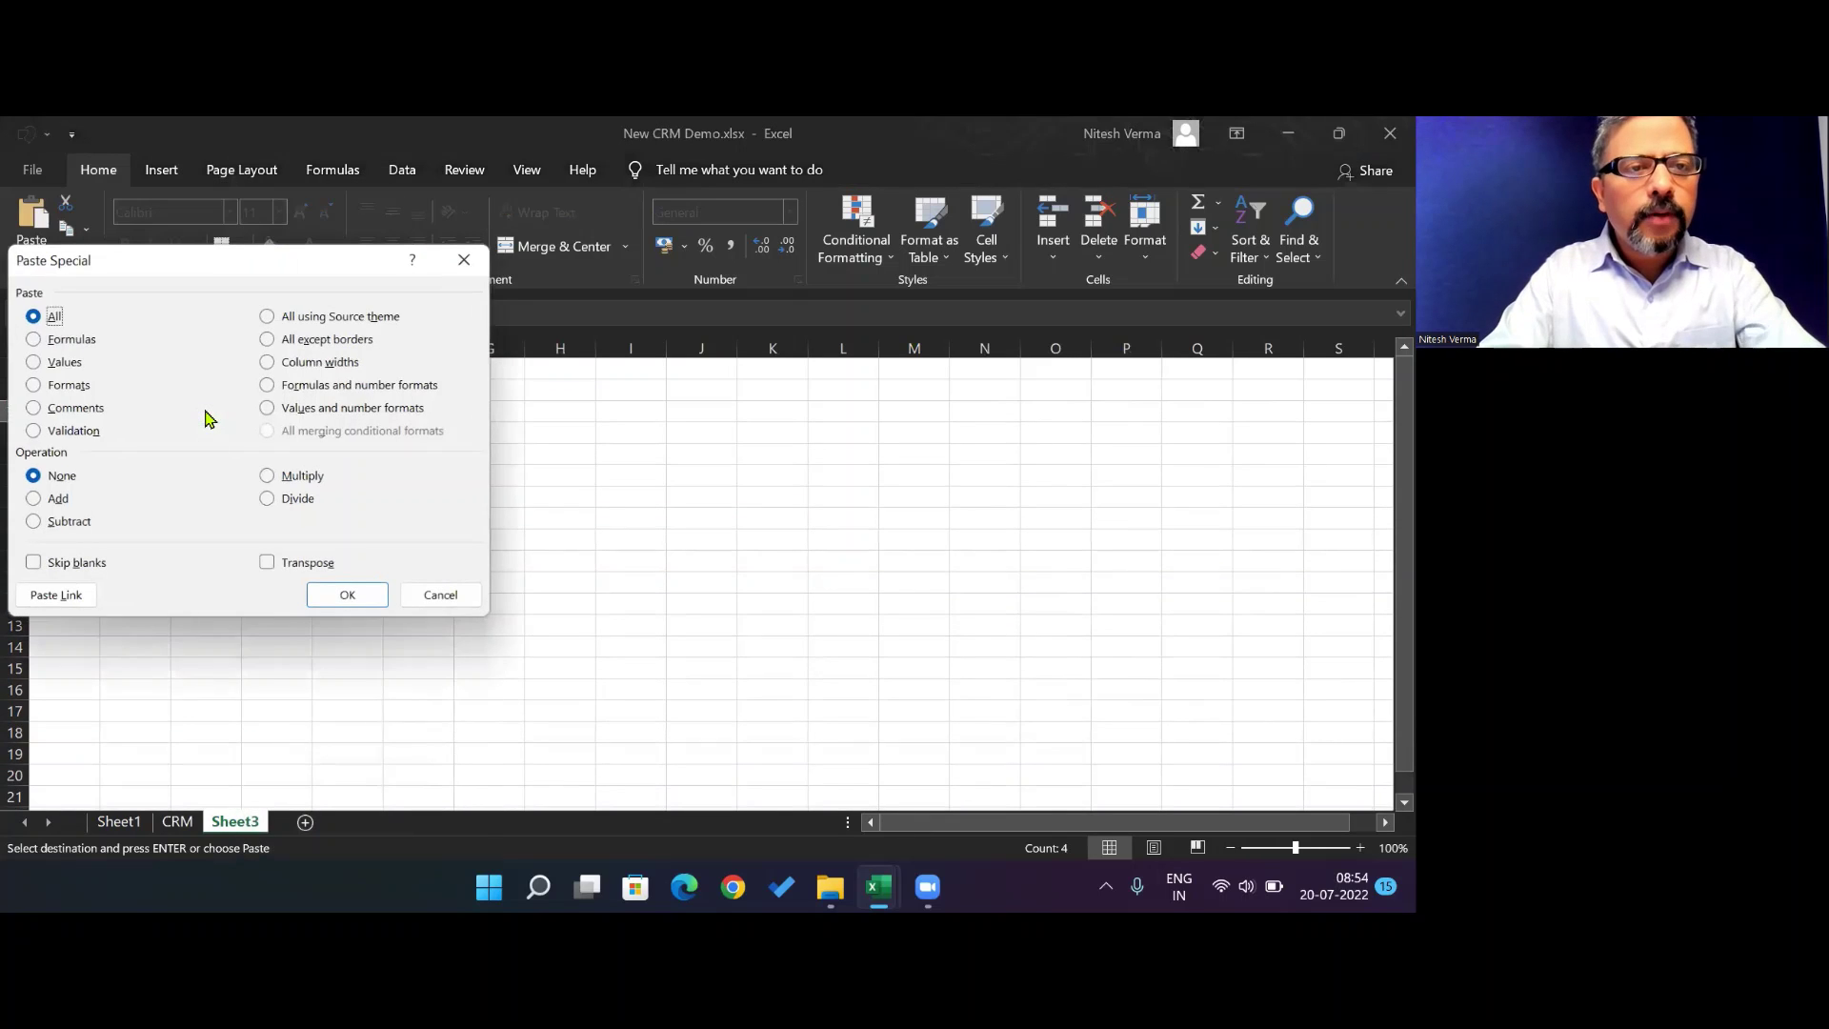
{"action": "key", "text": "v"}
{"action": "key", "text": "Escape"}
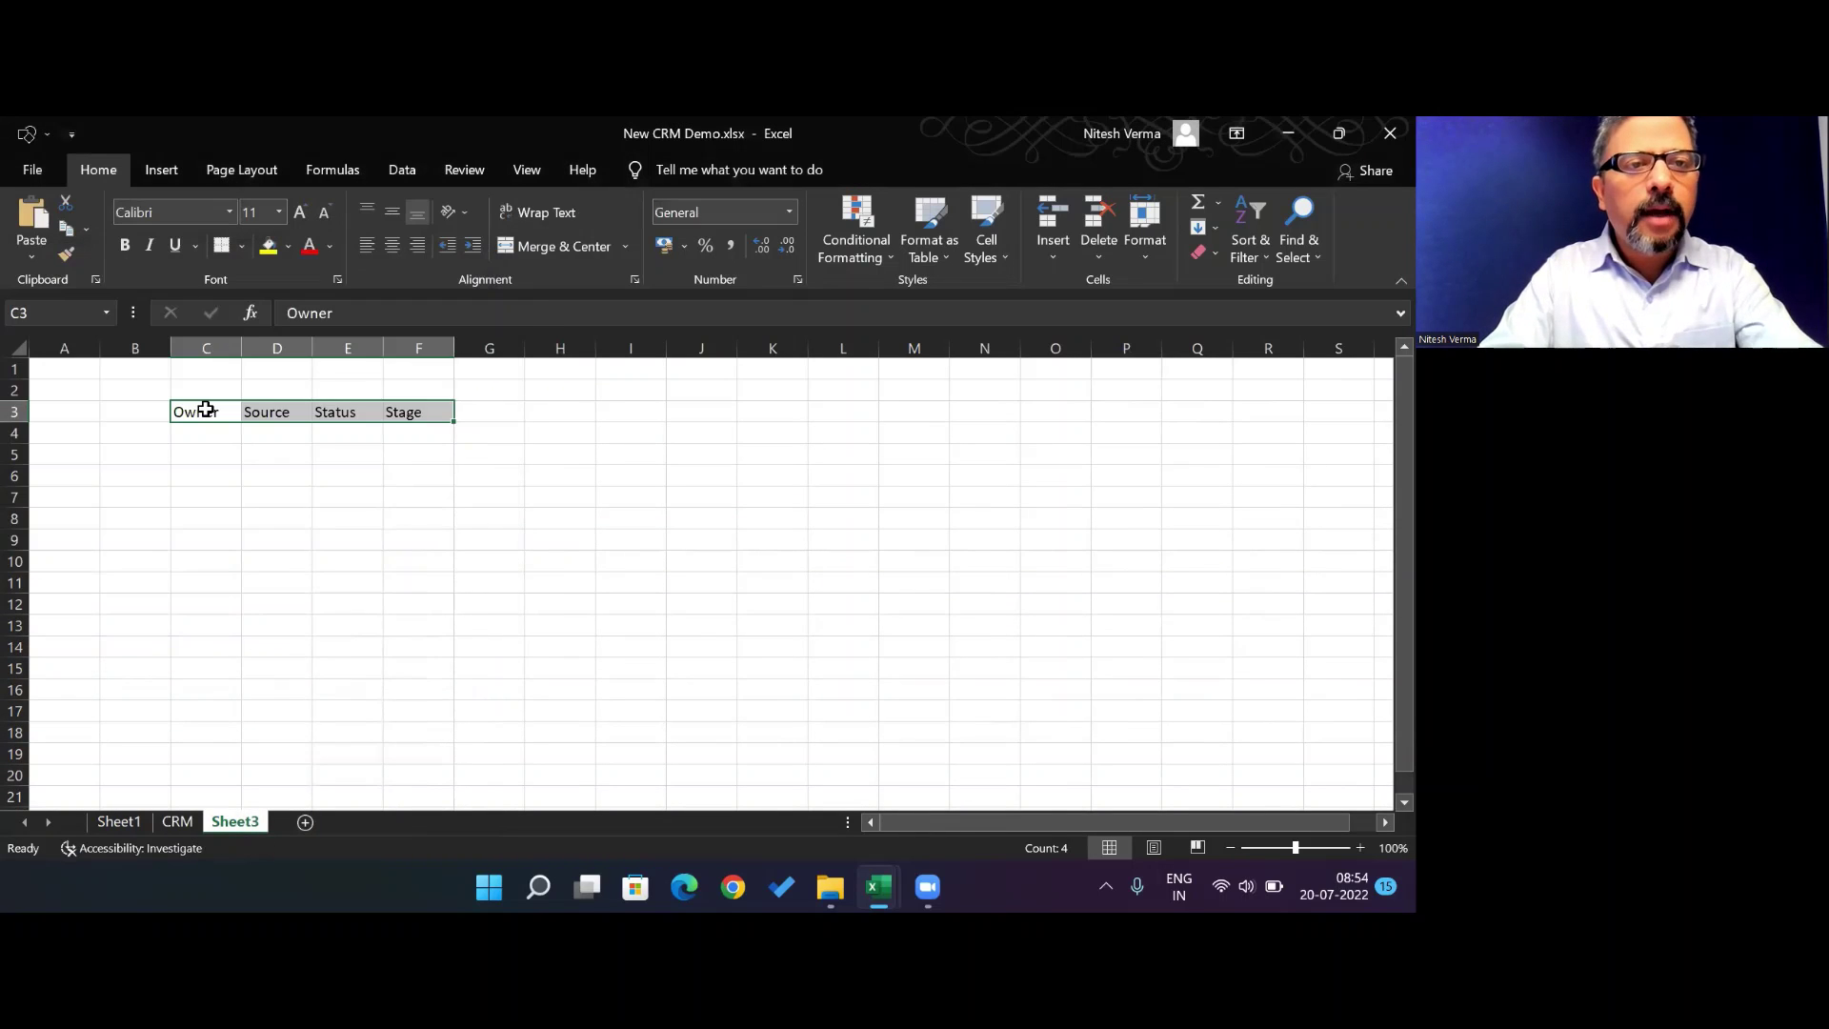
Rename the headings in C3:F3 to CRM_Owner, CRM_Source, CRM_Status and CRM_Stage
{"action": "key", "text": "Right"}
{"action": "key", "text": "Left"}
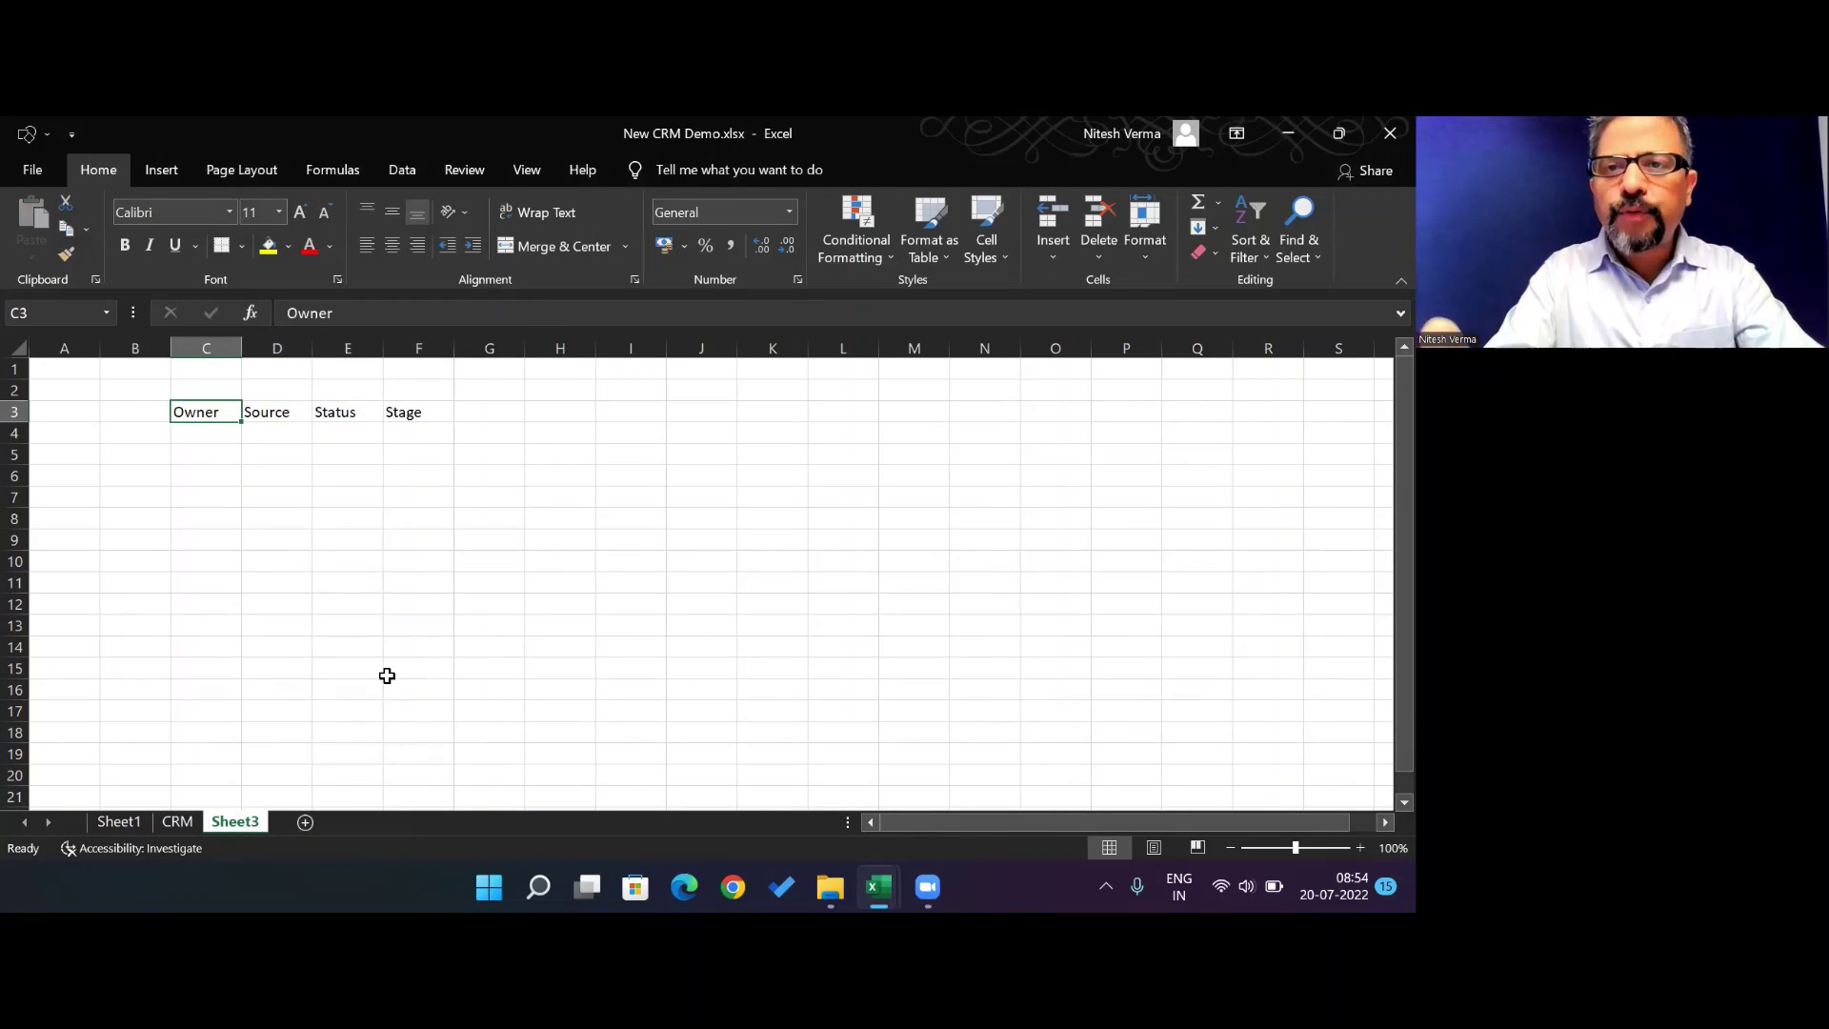
{"action": "type", "text": "C"}
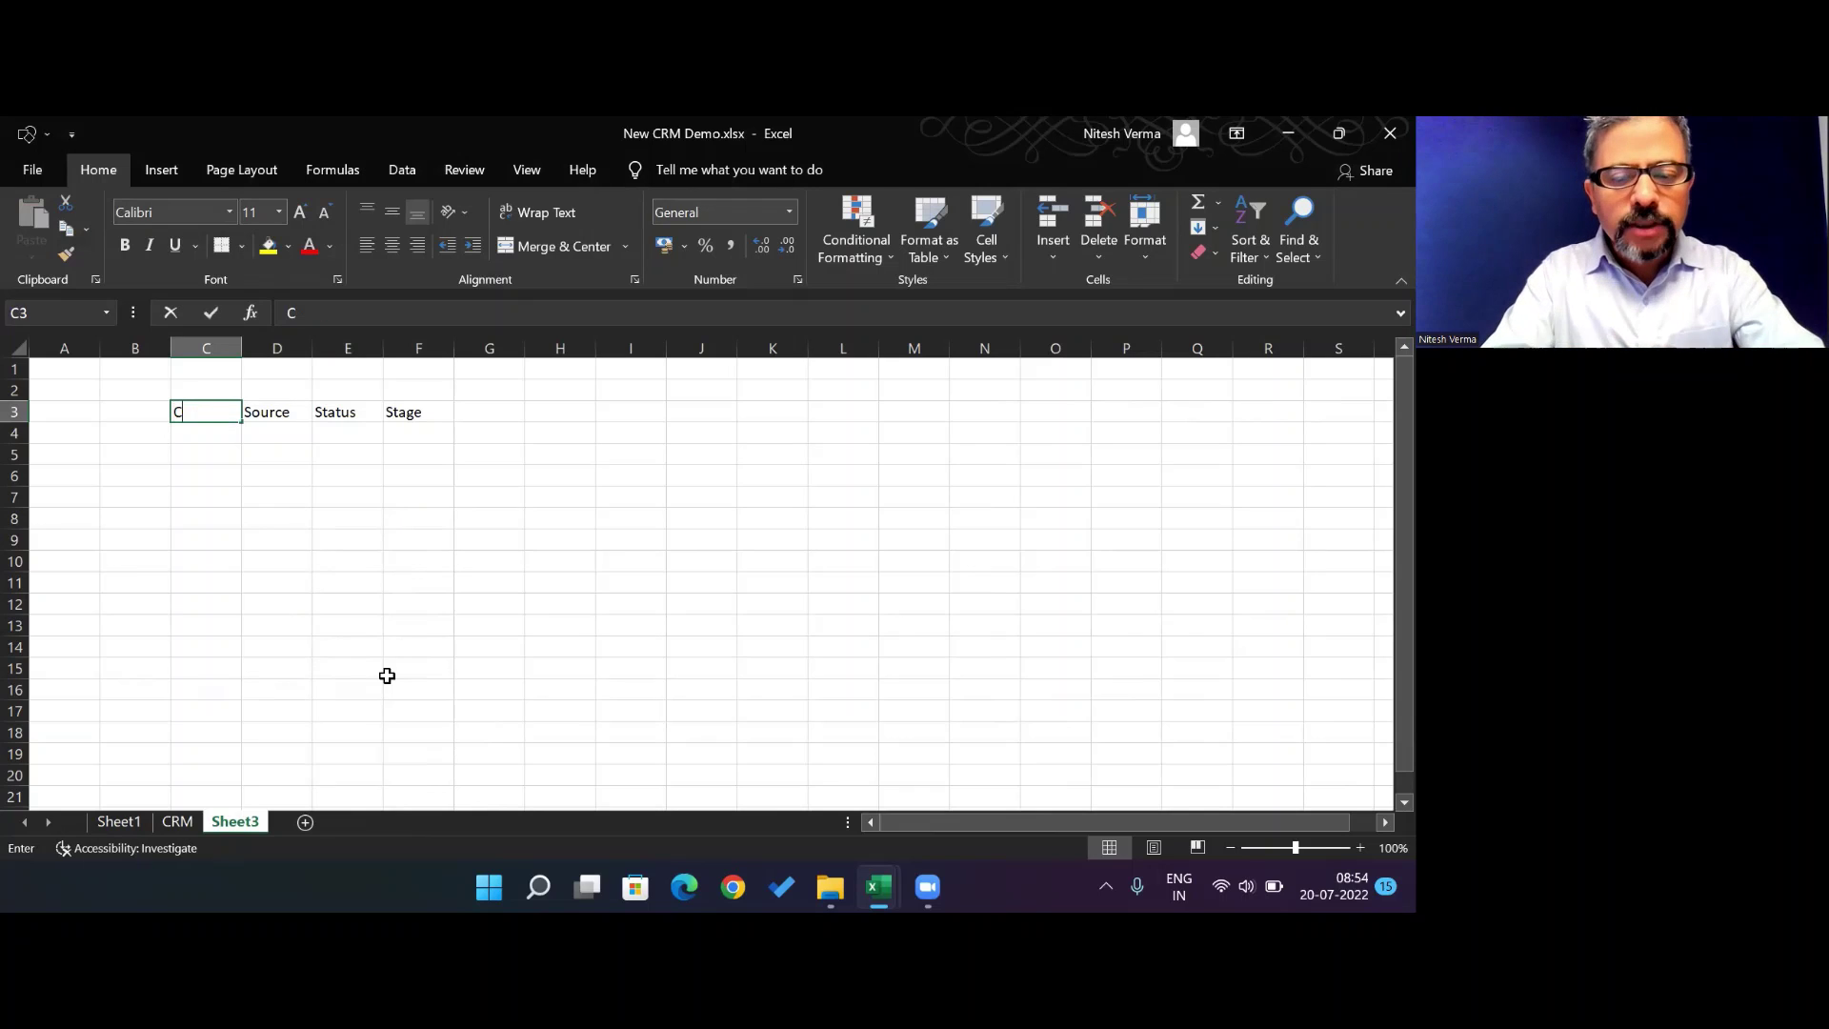
{"action": "type", "text": "RM_Owner"}
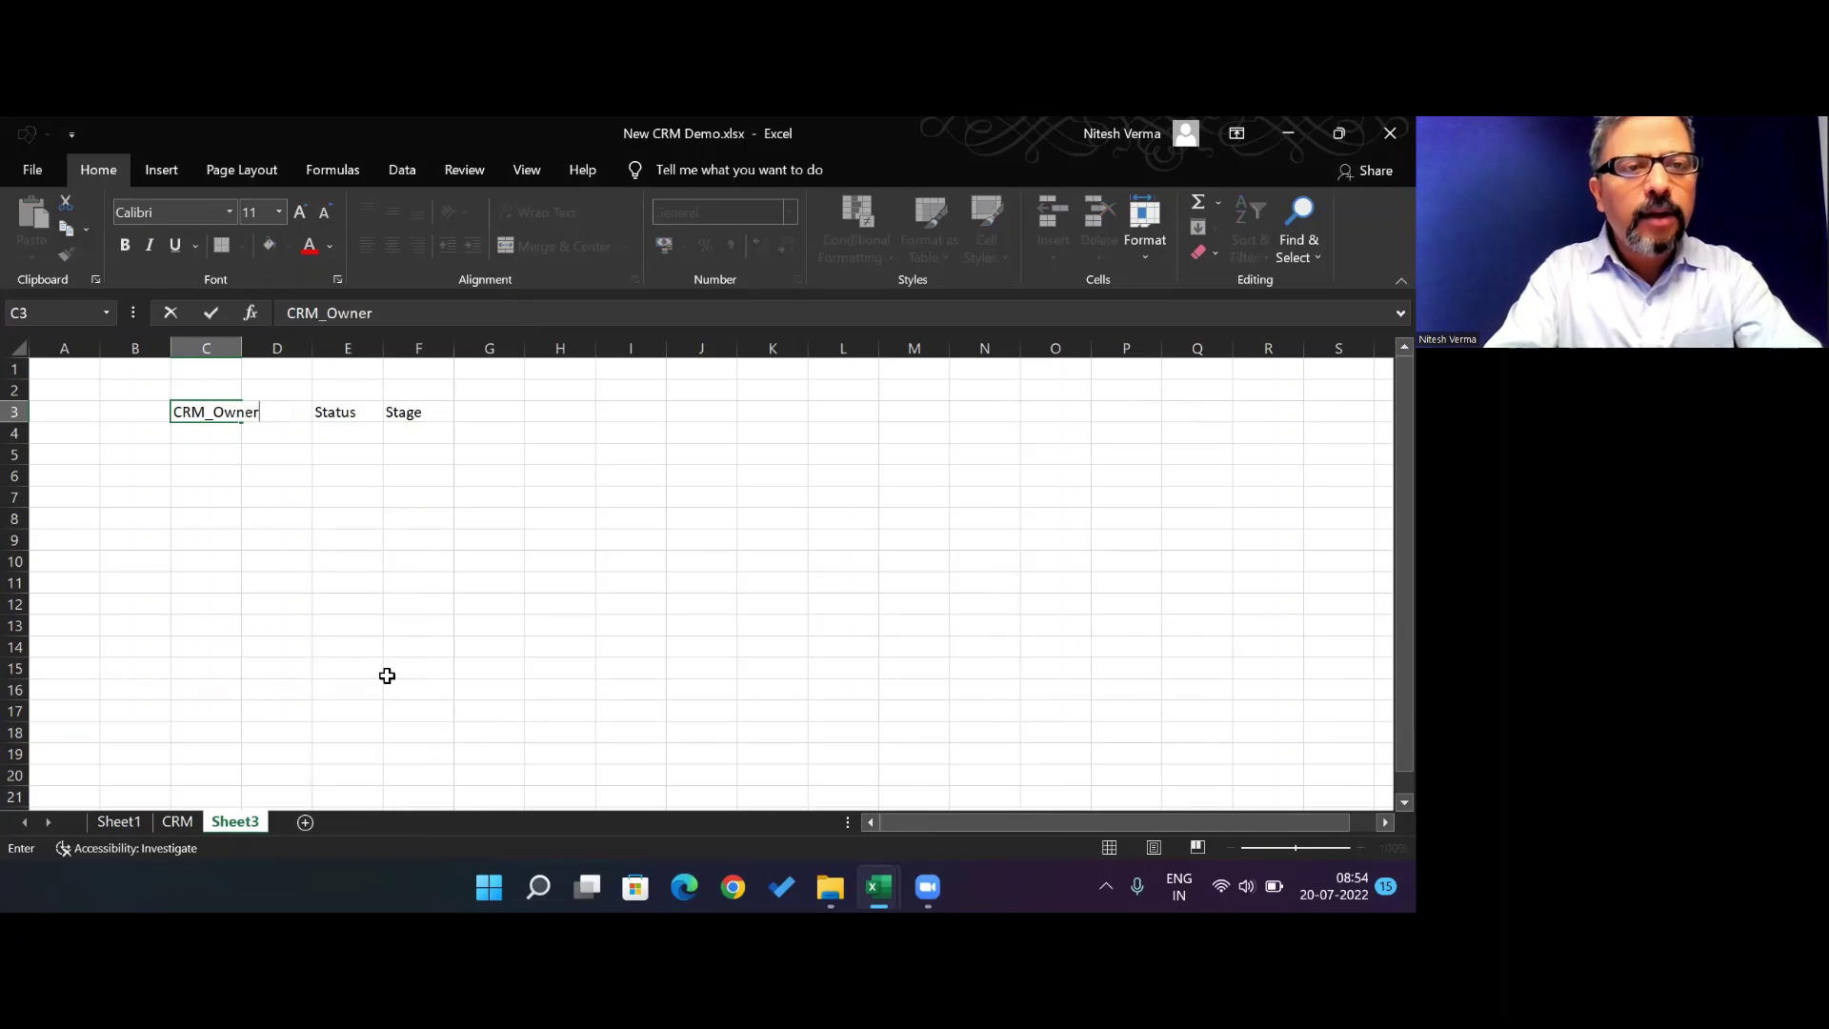
{"action": "key", "text": "Tab"}
{"action": "type", "text": "CRM_Sourc"}
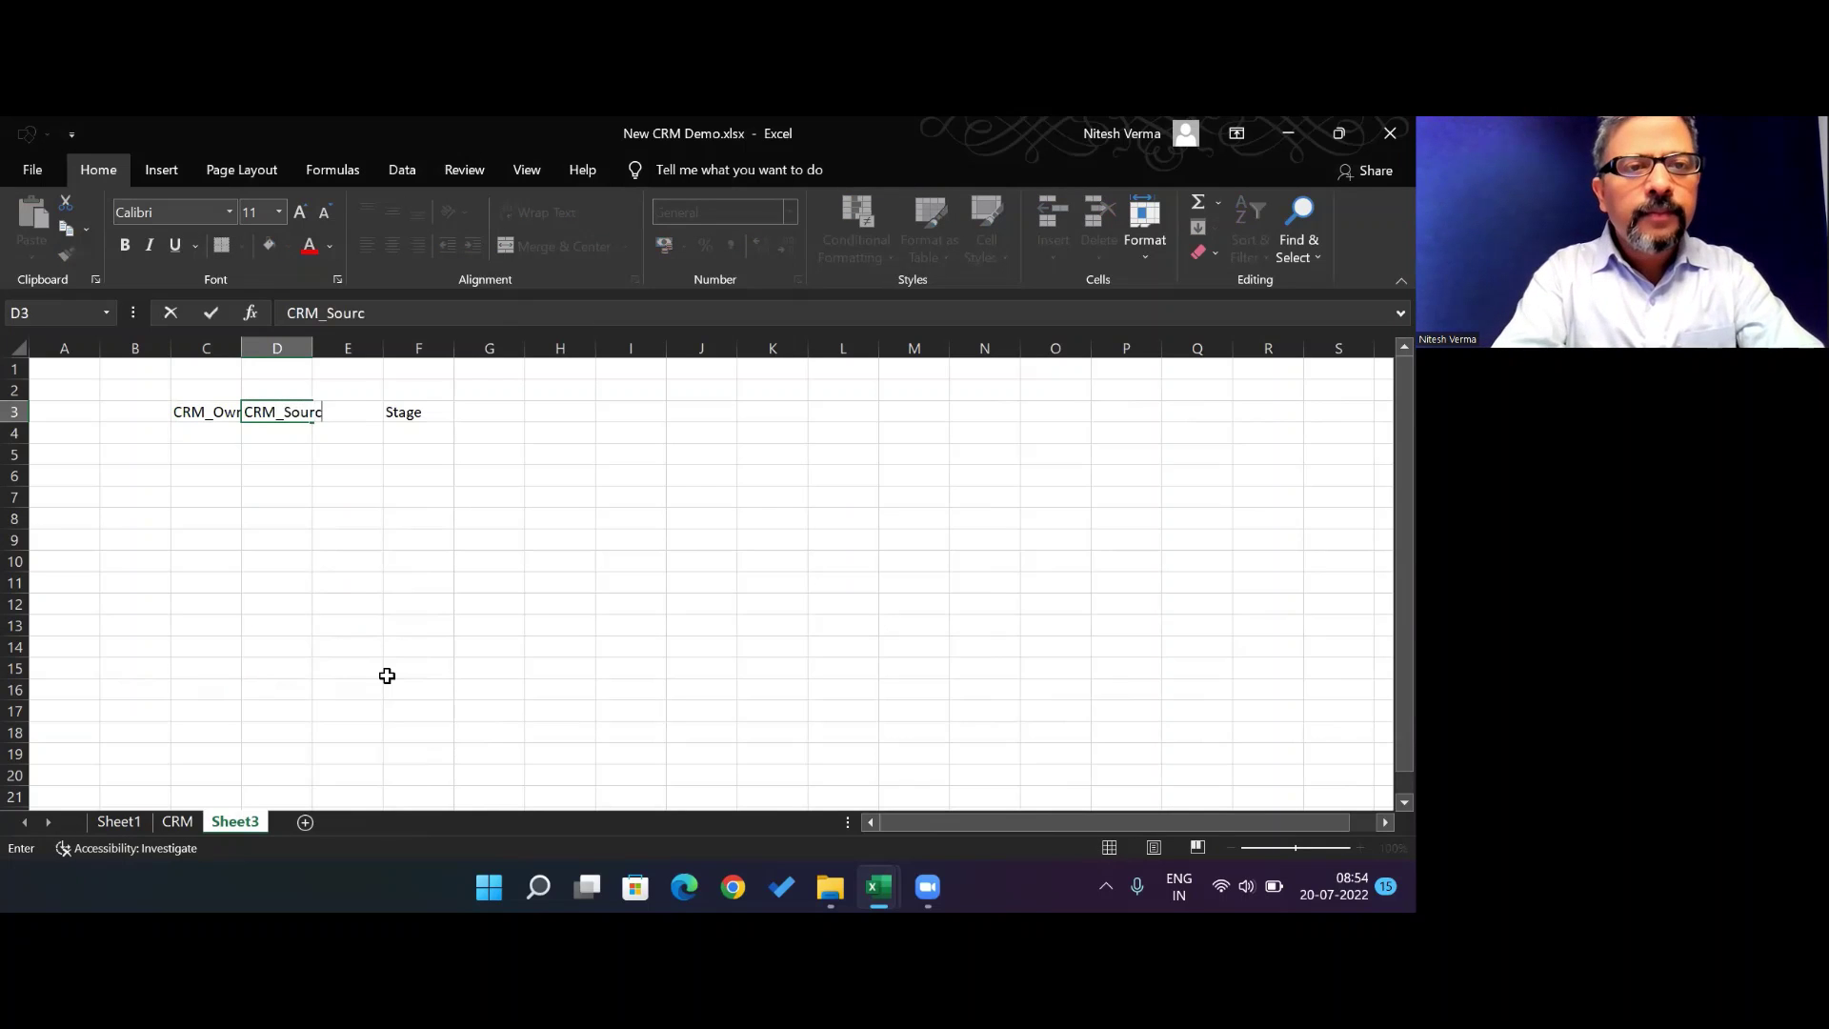
{"action": "key", "text": "Tab"}
{"action": "type", "text": "CRM"}
{"action": "key", "text": "BackSpace"}
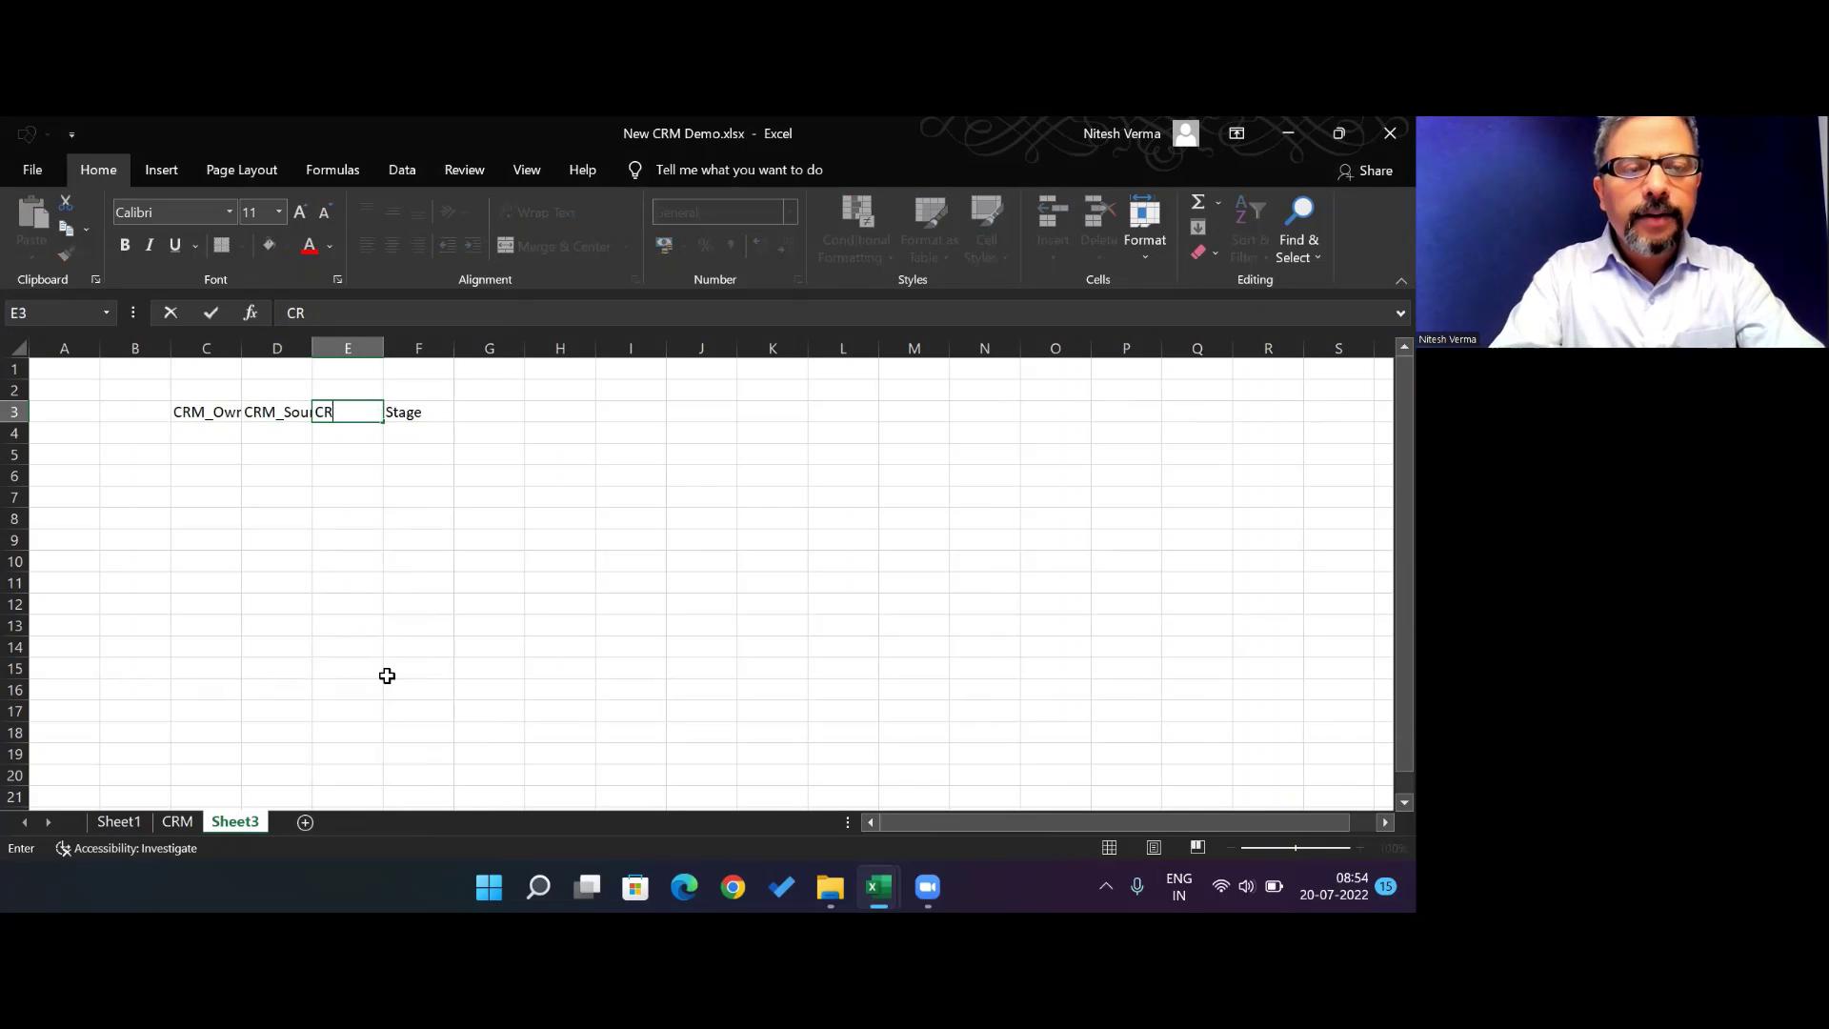
{"action": "type", "text": "M_Status"}
{"action": "key", "text": "ctrl+Return"}
{"action": "key", "text": "Tab"}
{"action": "type", "text": "CRM_Stage"}
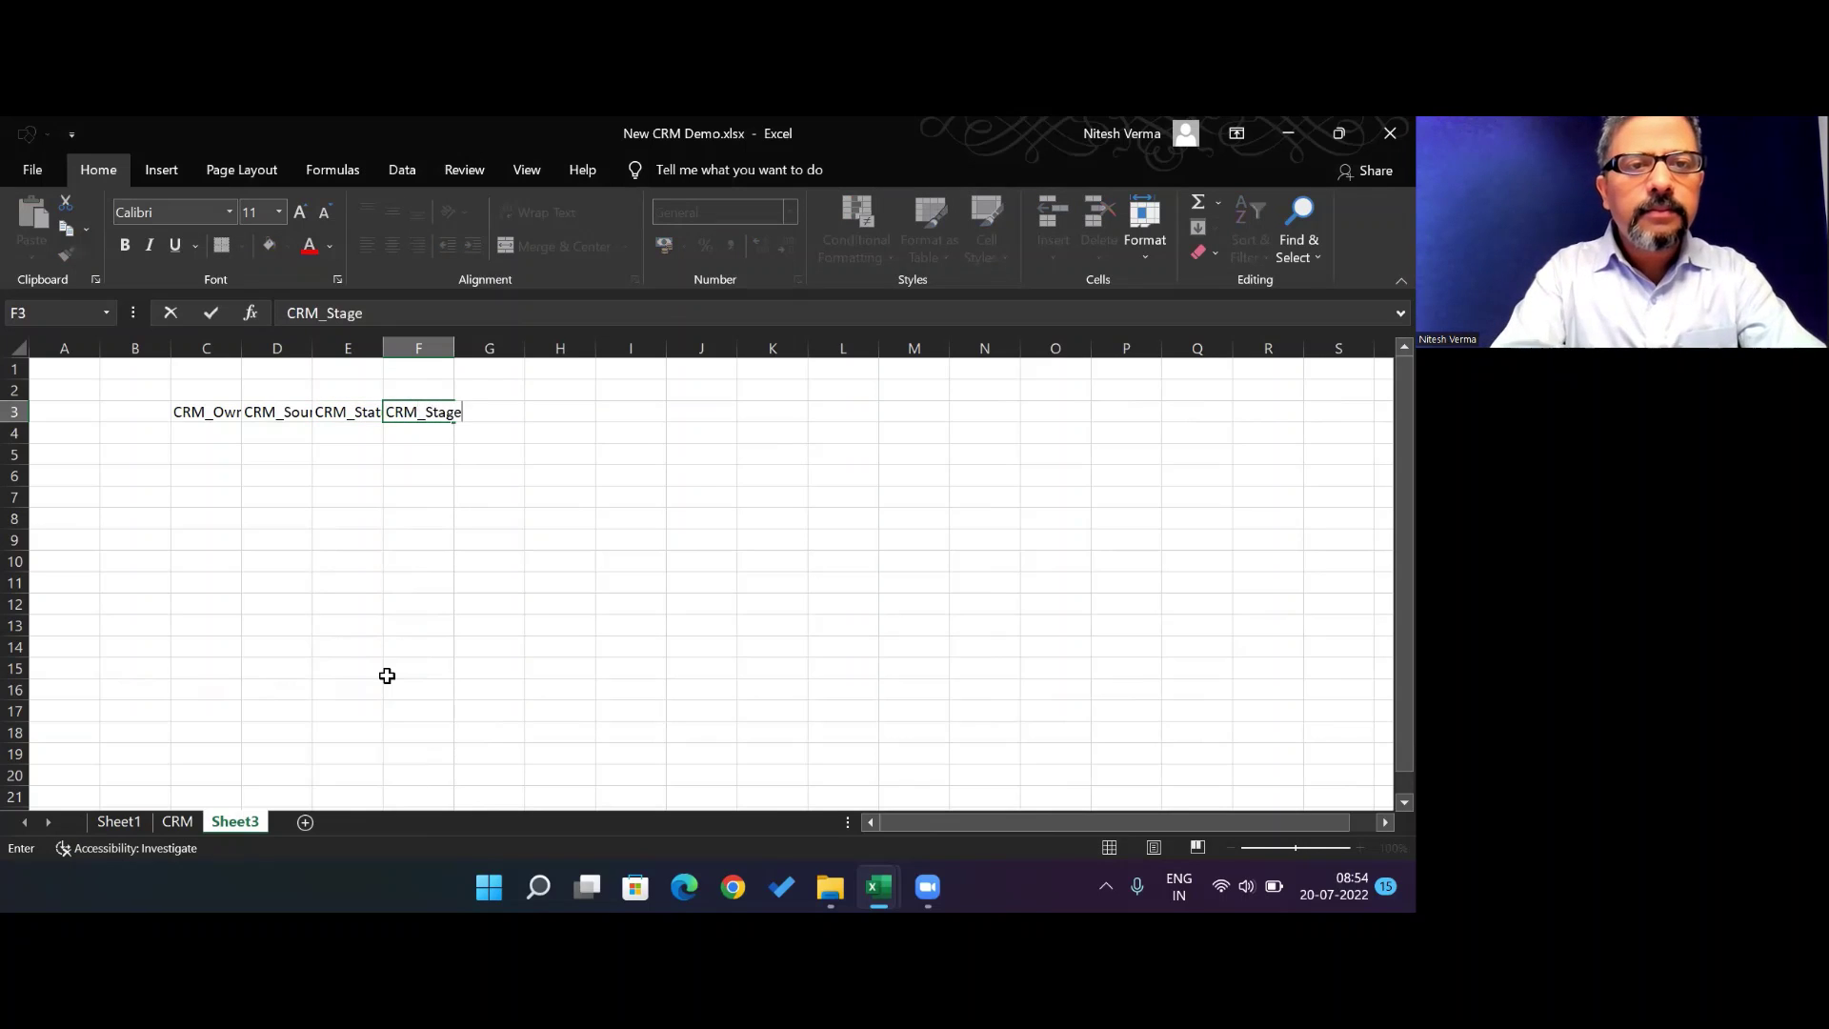
{"action": "key", "text": "Return"}
Widen columns C to F on the new sheet so the CRM_Owner to CRM_Stage headings fit
{"action": "double_click", "coordinate": [241, 349]}
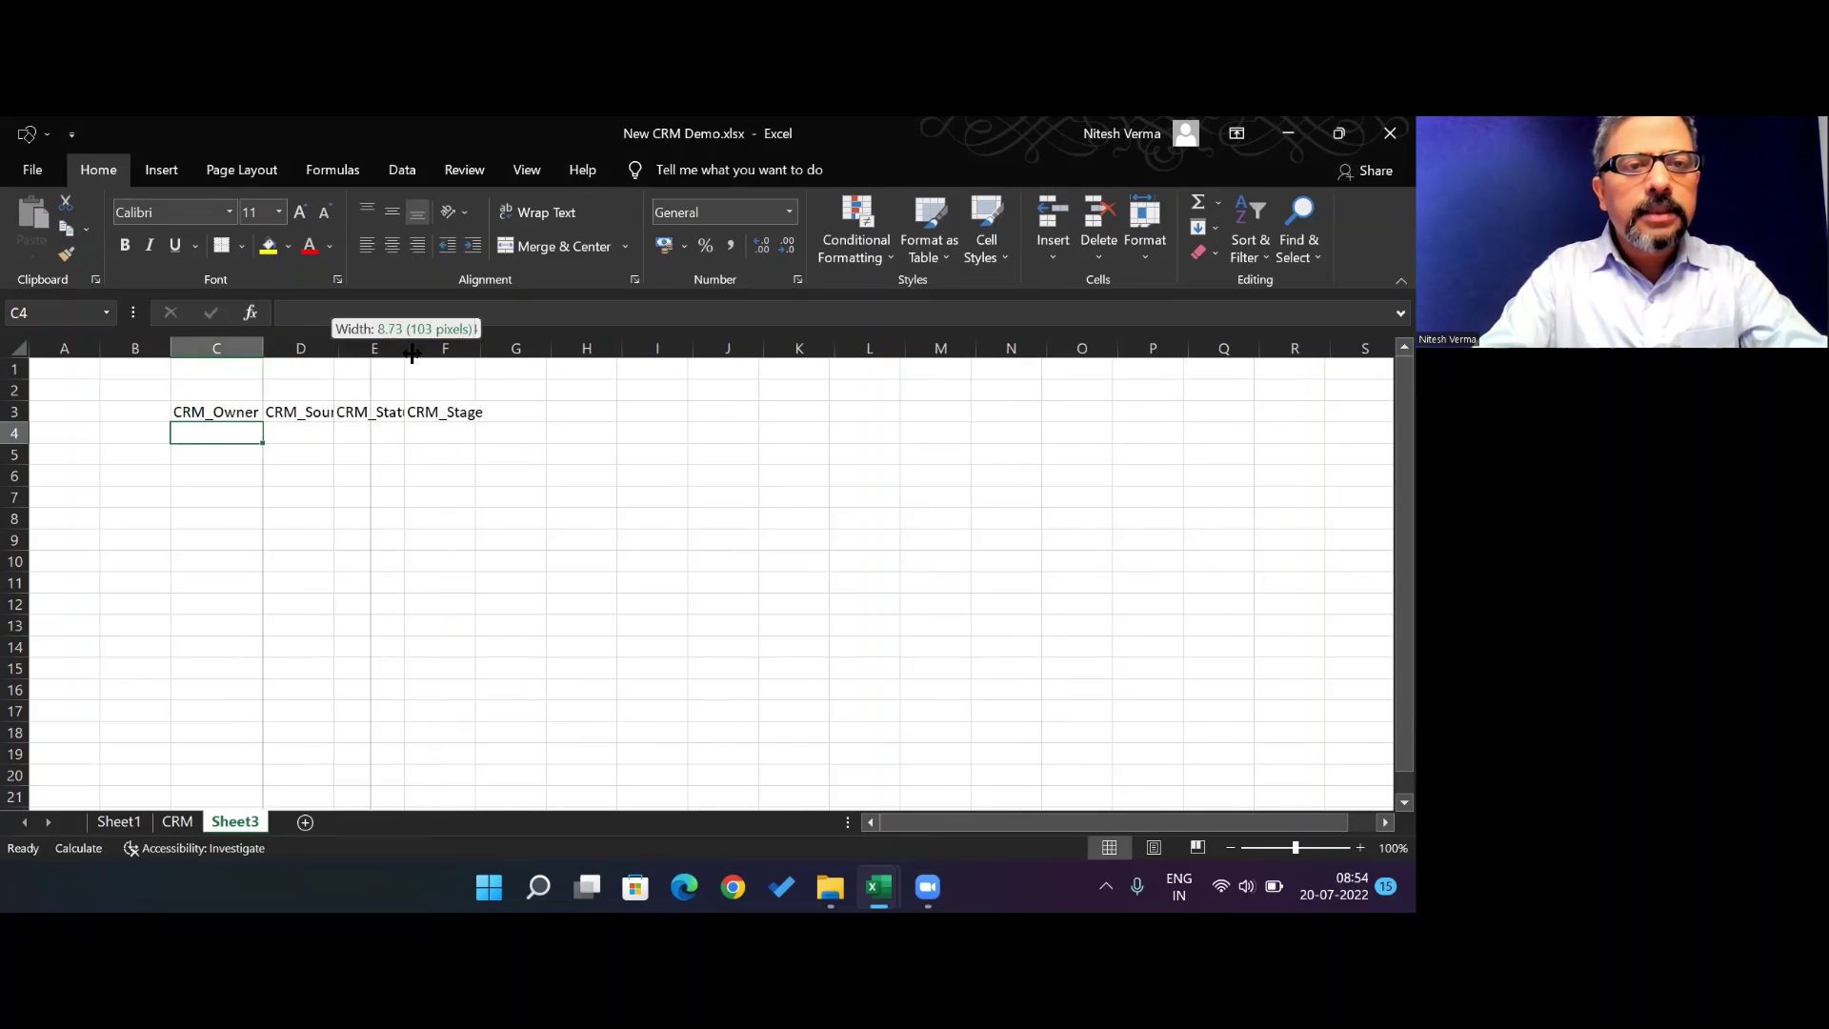
{"action": "double_click", "coordinate": [330, 351]}
{"action": "double_click", "coordinate": [484, 350]}
{"action": "left_click_drag", "start_coordinate": [638, 343], "coordinate": [706, 345]}
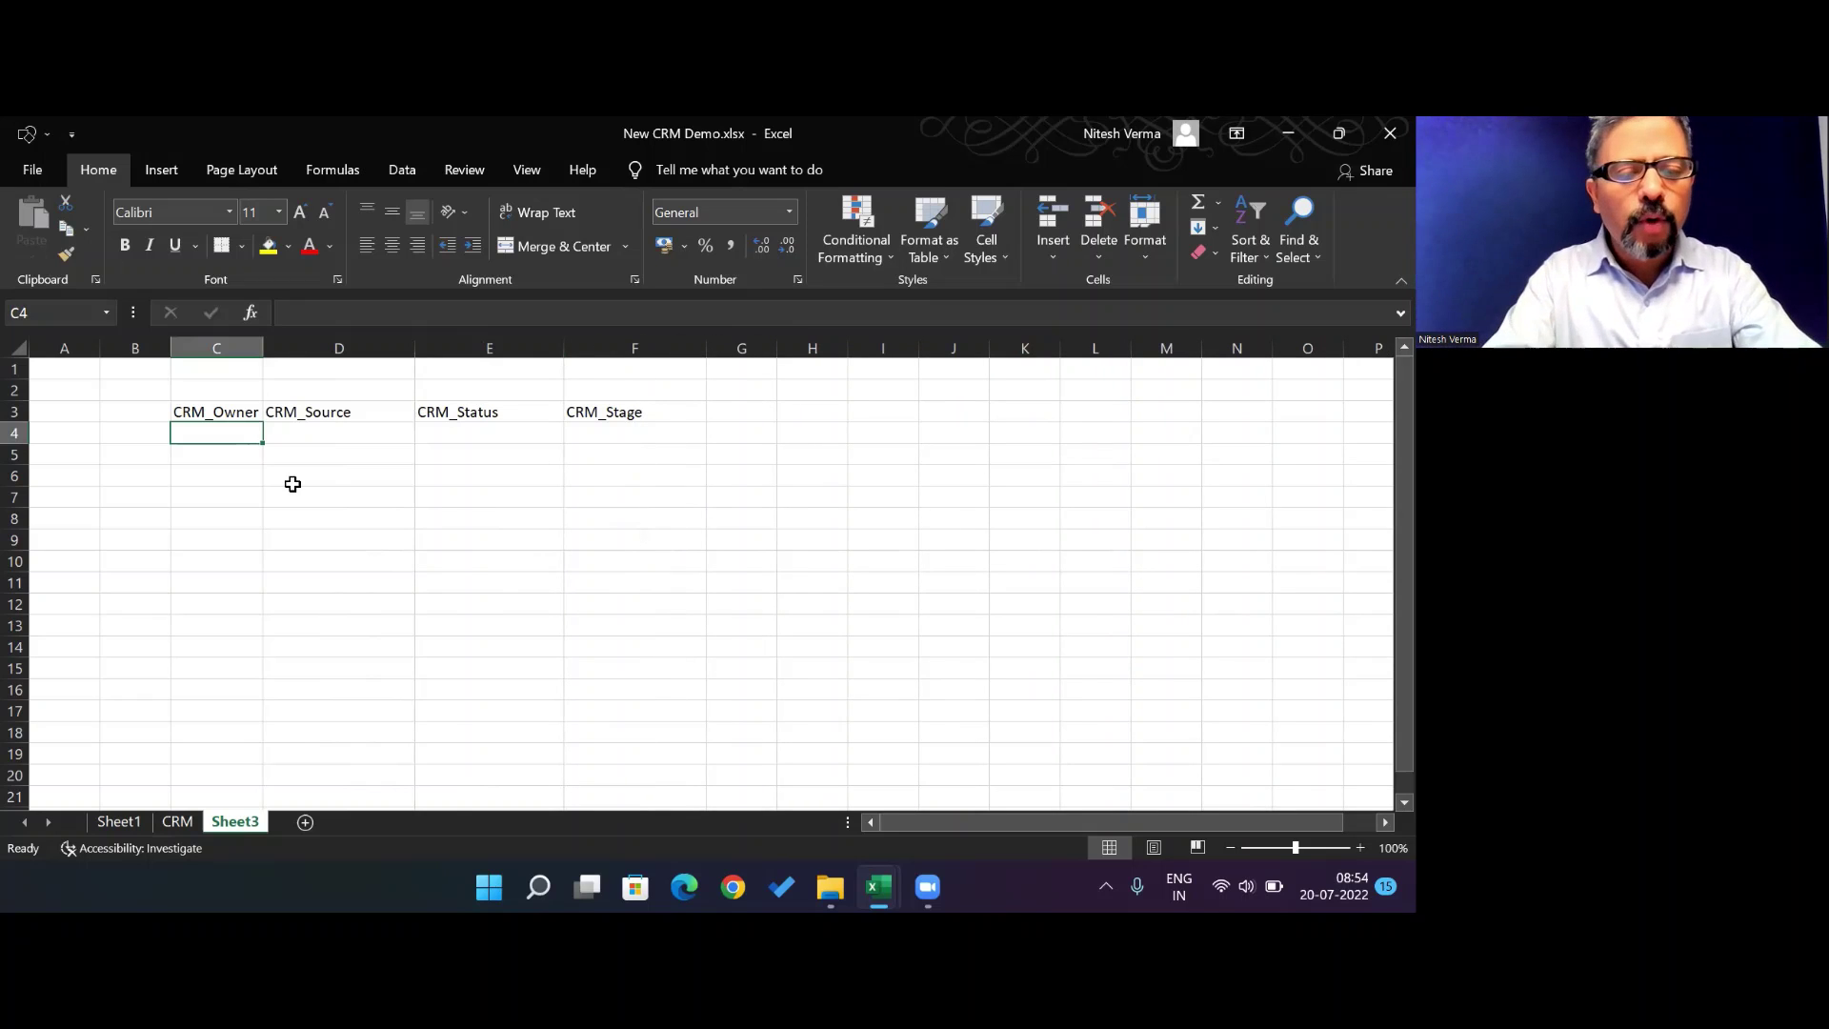
List three owners' first names under the CRM_Owner heading, one per cell in C4:C6
{"action": "type", "text": "Ra"}
{"action": "key", "text": "BackSpace"}
{"action": "key", "text": "BackSpace"}
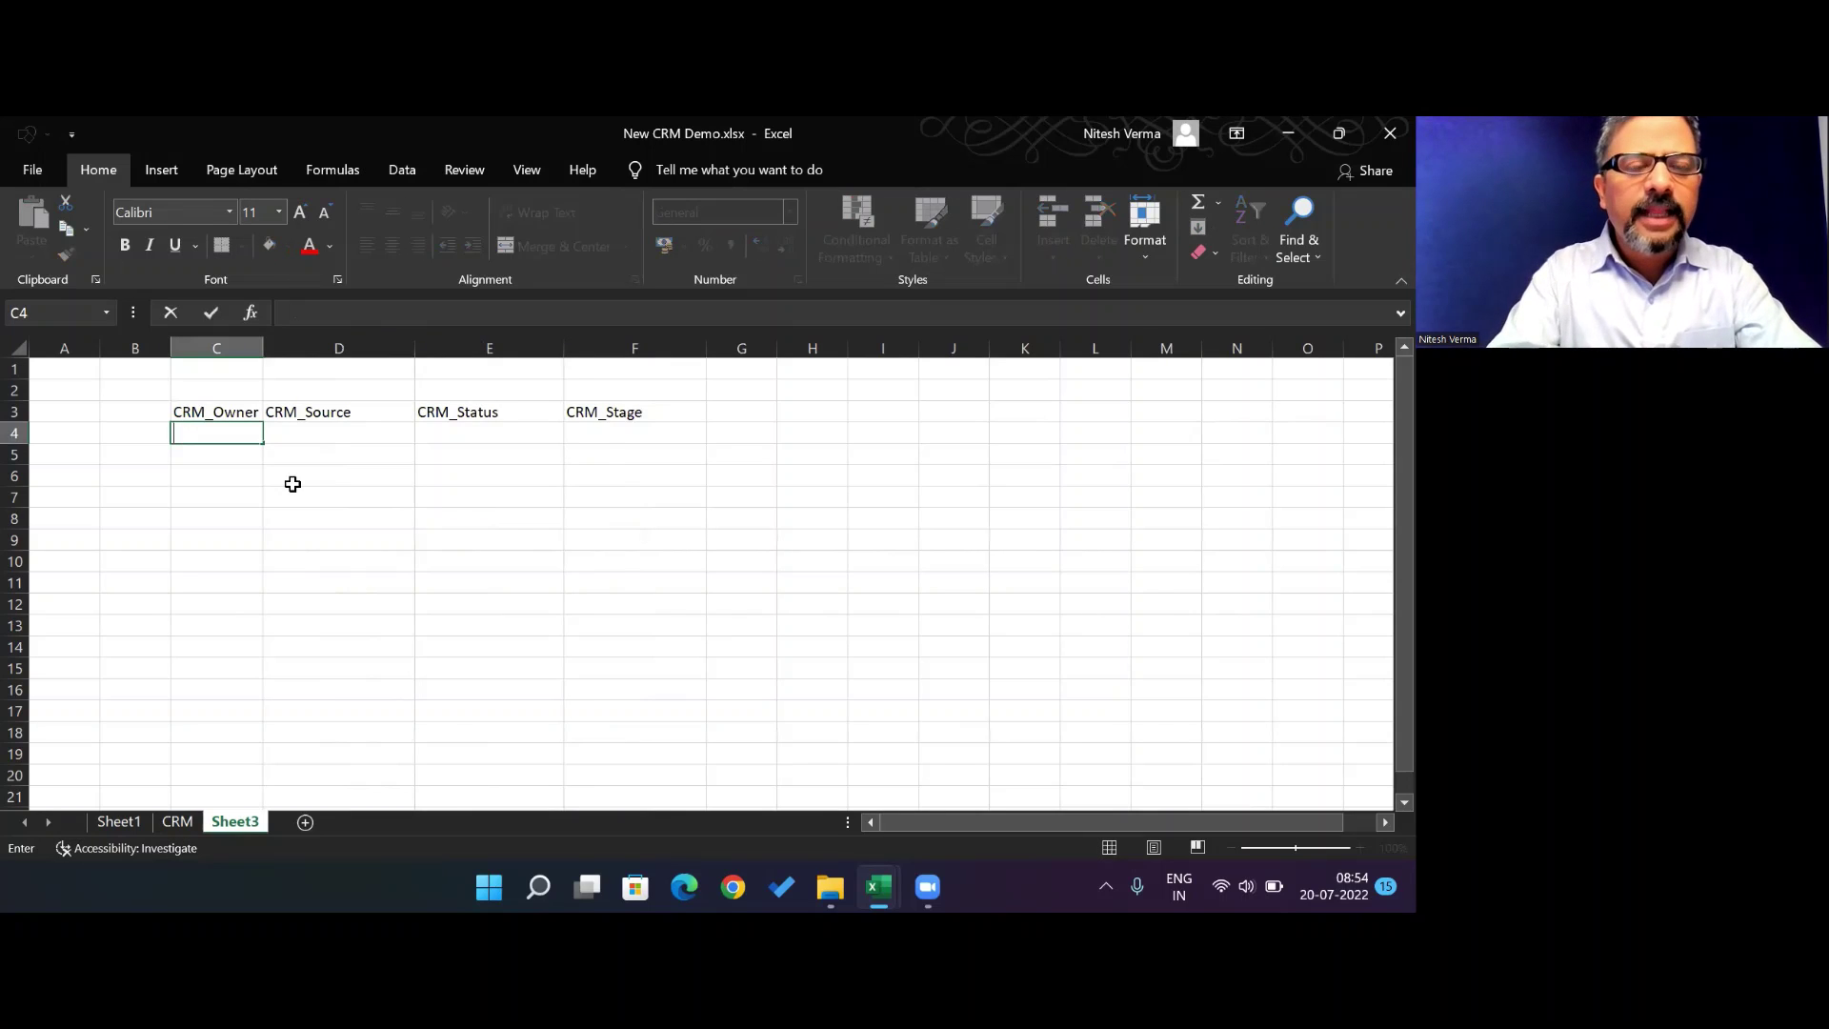
{"action": "type", "text": "Melissa"}
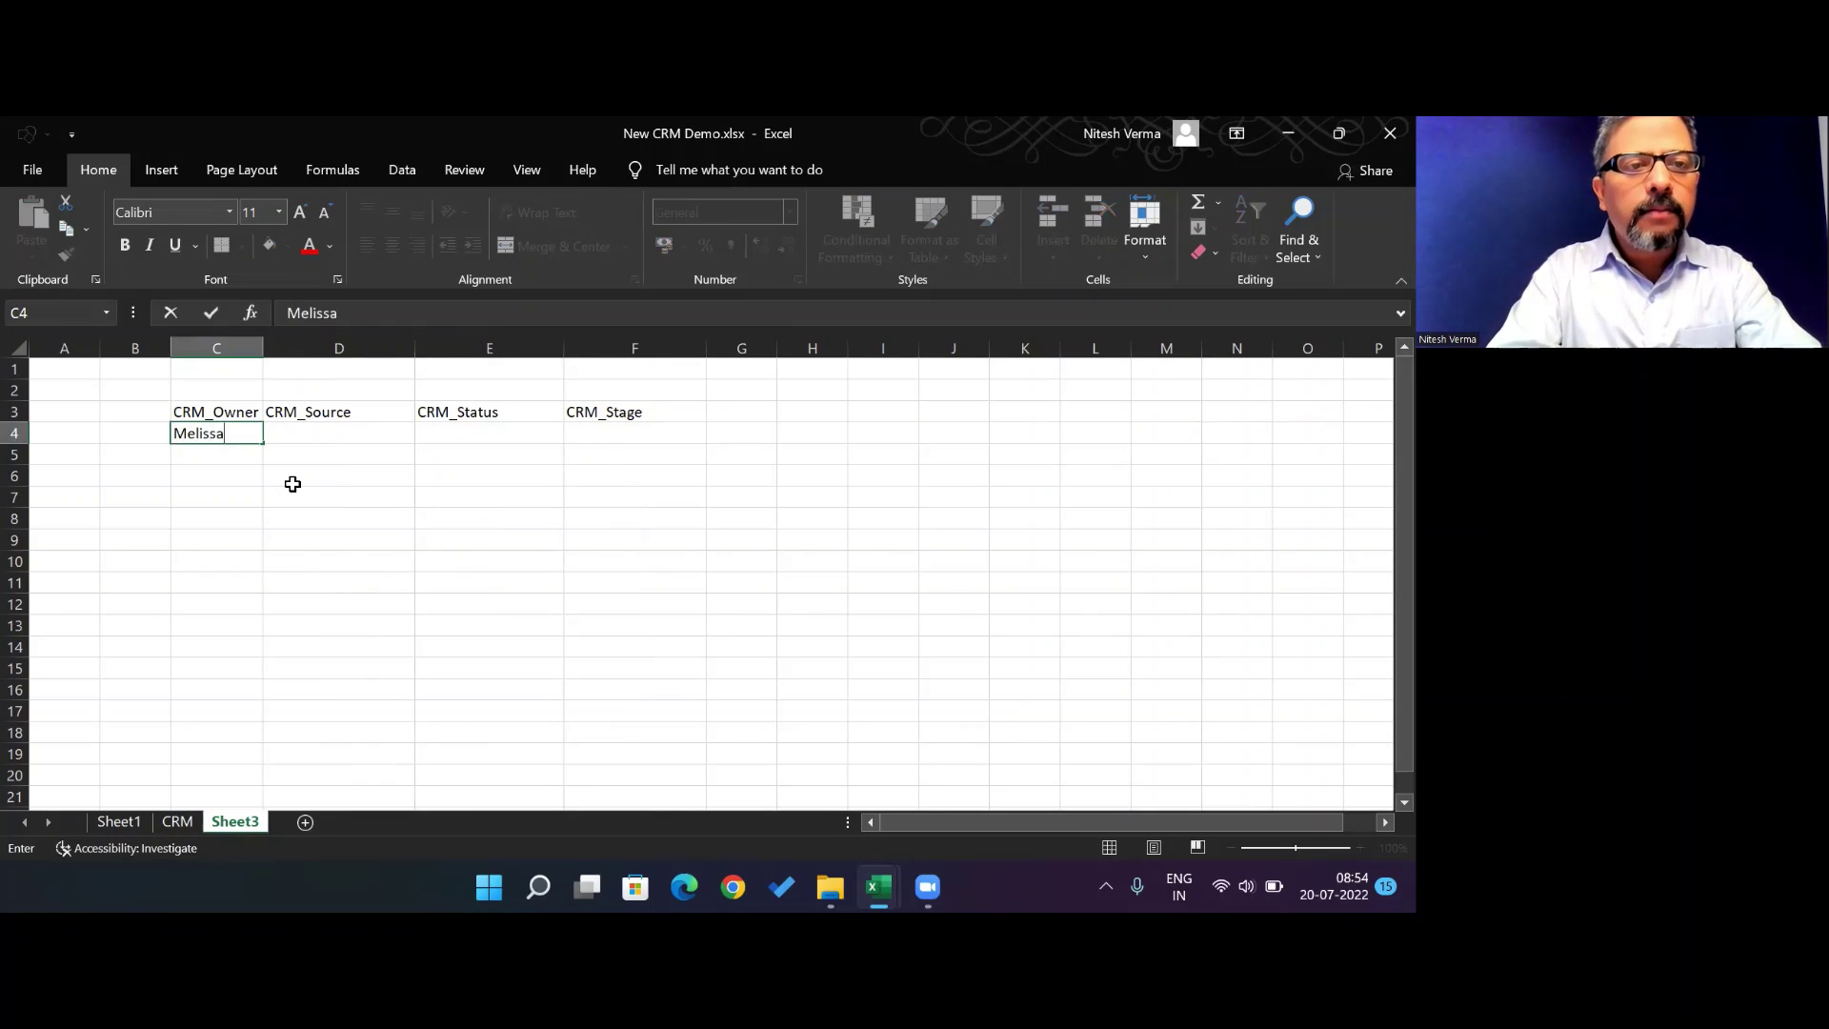
{"action": "key", "text": "Return"}
{"action": "type", "text": "Asif"}
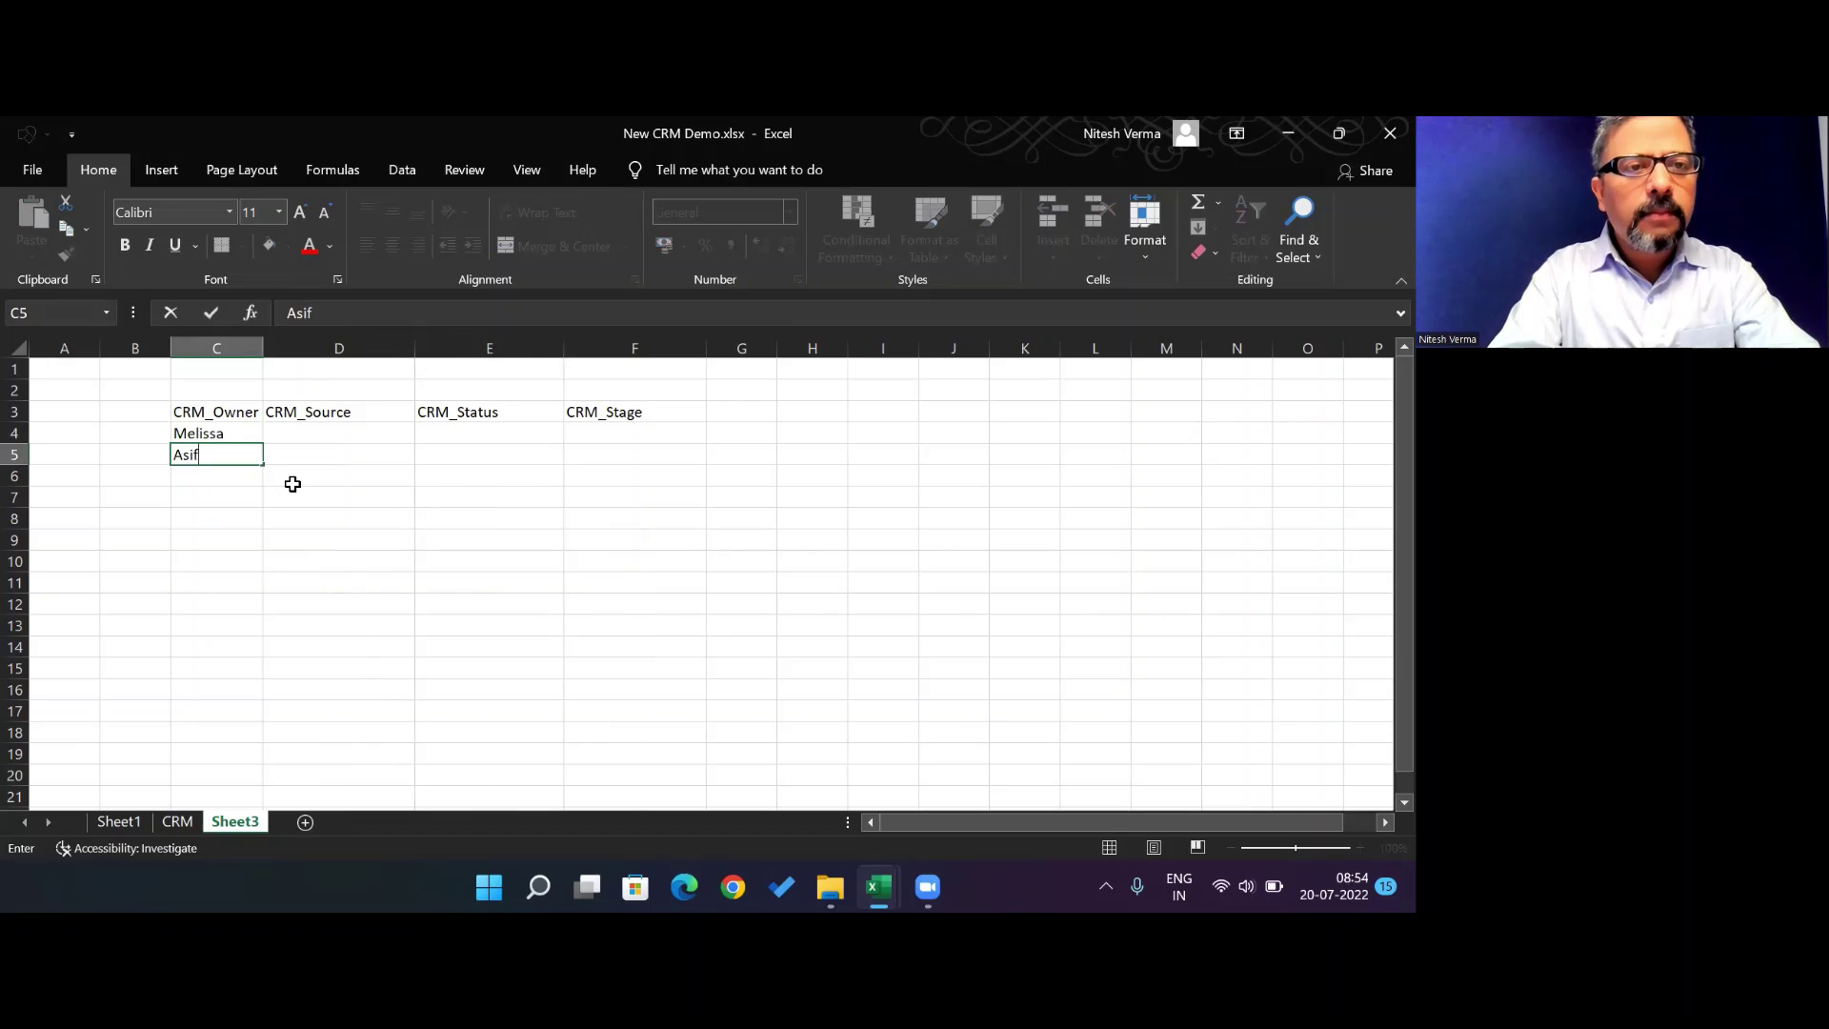
{"action": "key", "text": "Return"}
{"action": "type", "text": "Rahul"}
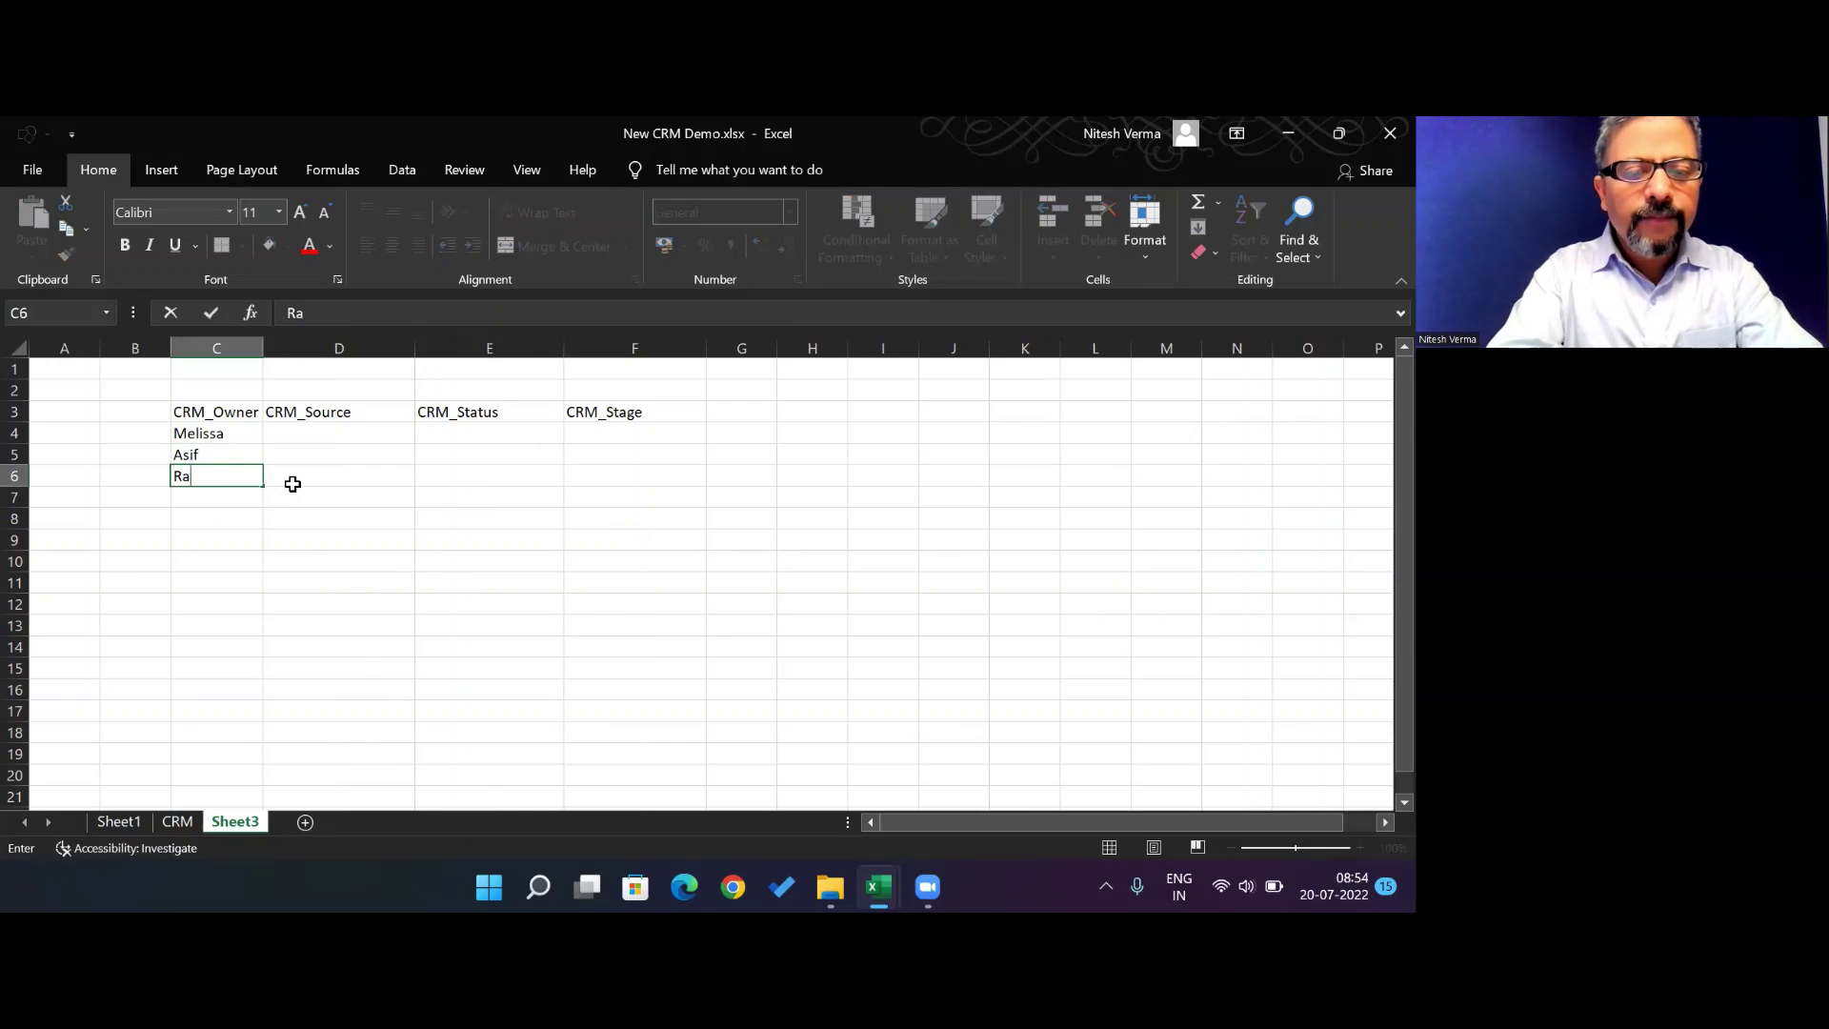
{"action": "key", "text": "Return"}
Fill the CRM_Source list in D4:D6 with Organic, Social and Paid
{"action": "key", "text": "Up"}
{"action": "key", "text": "Up"}
{"action": "key", "text": "Up"}
{"action": "key", "text": "Right"}
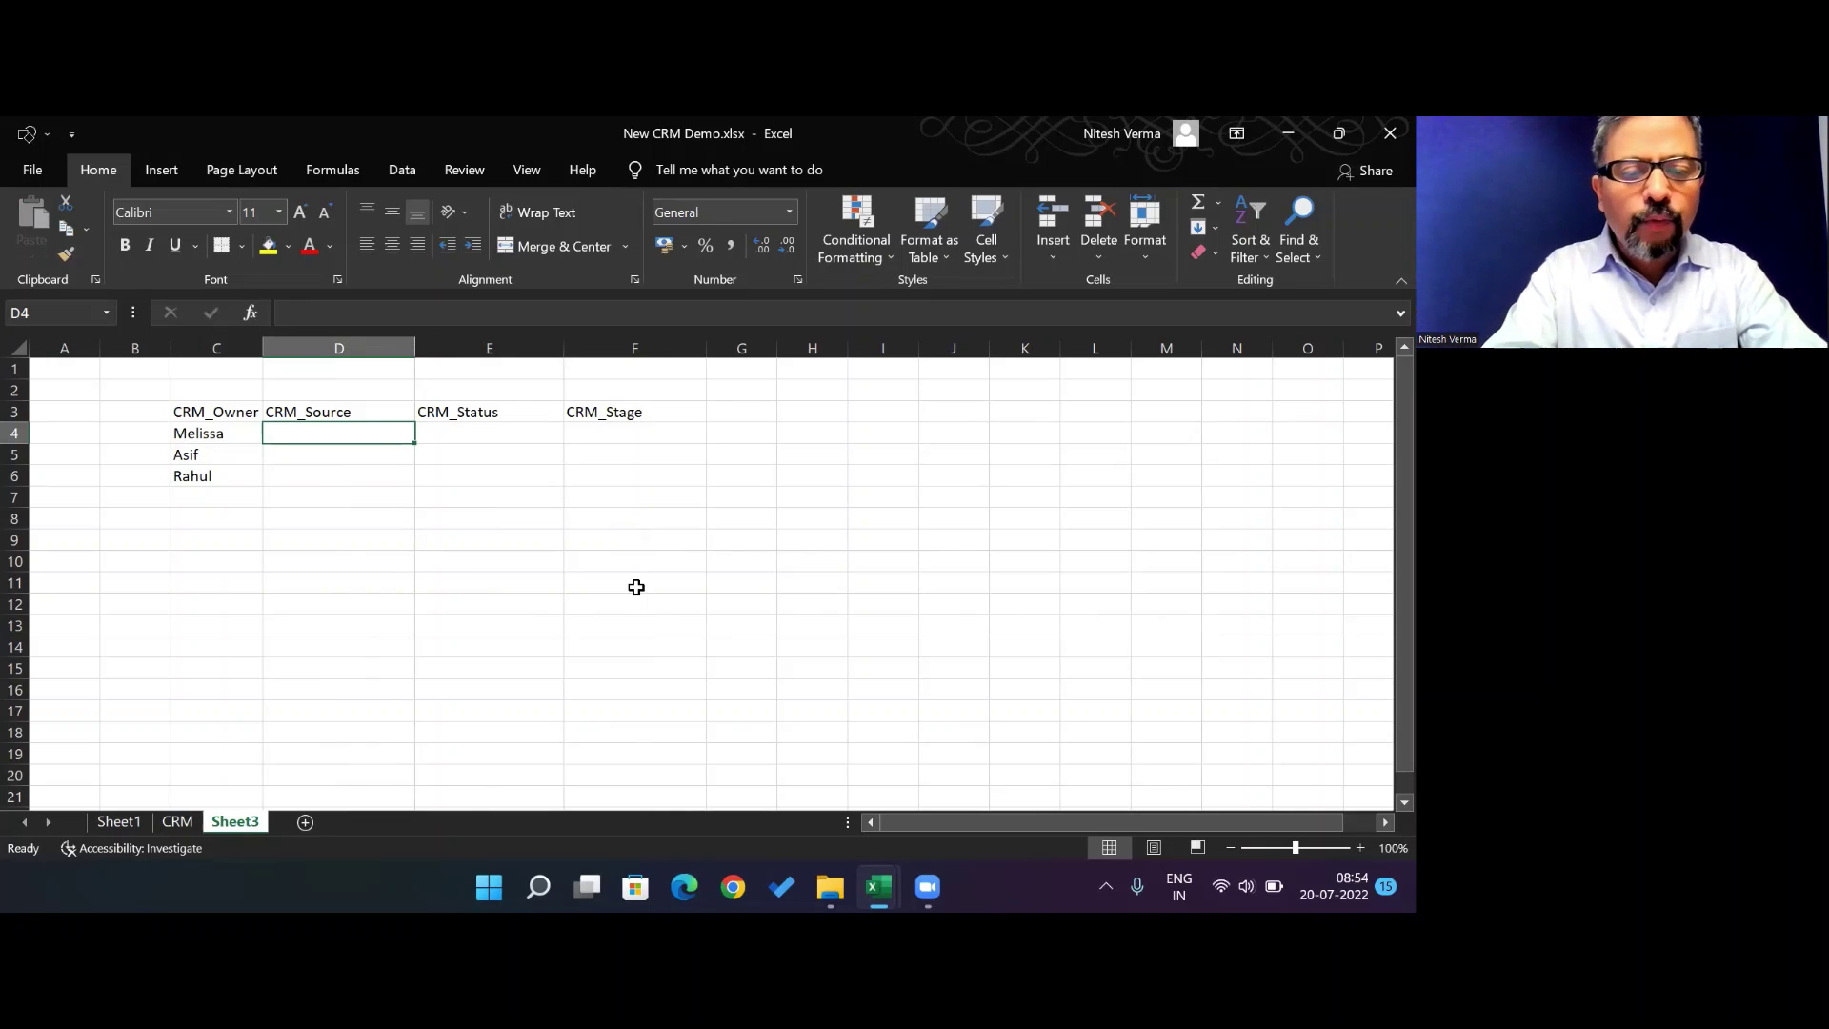
{"action": "type", "text": "Organic"}
{"action": "key", "text": "Return"}
{"action": "type", "text": "Social"}
{"action": "key", "text": "Return"}
{"action": "type", "text": "Paid"}
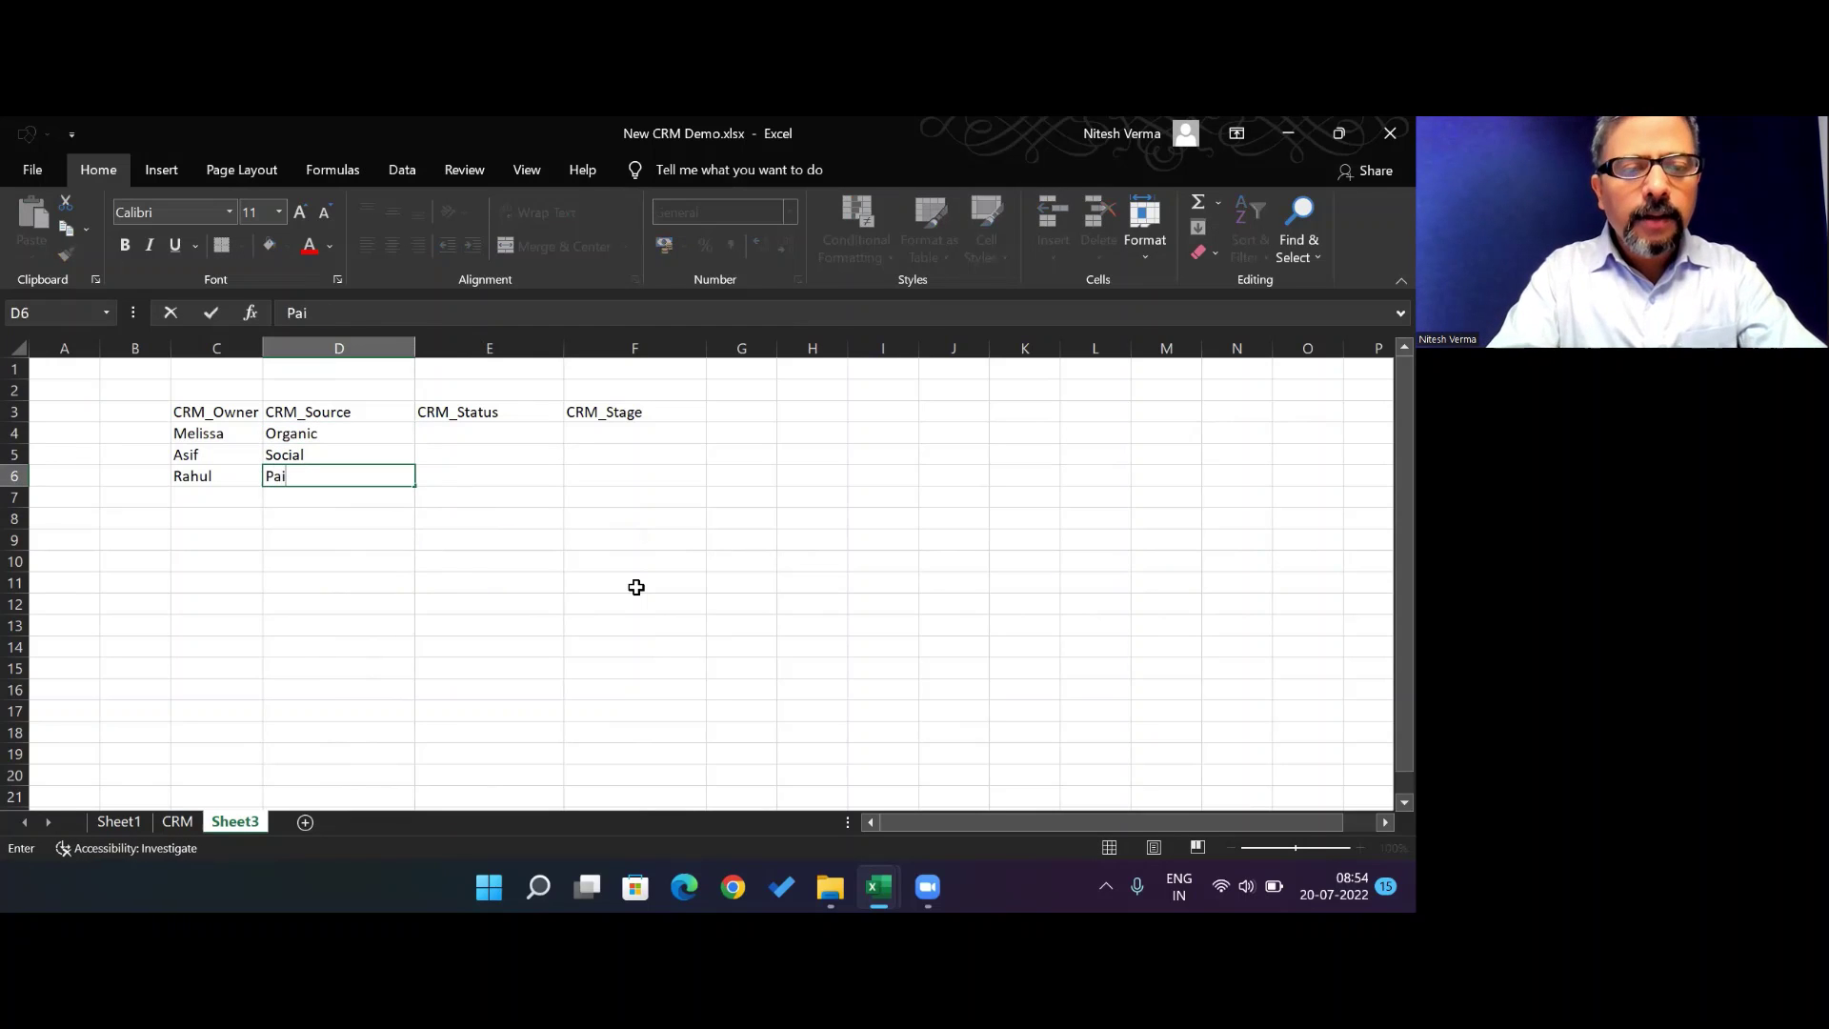
{"action": "key", "text": "Return"}
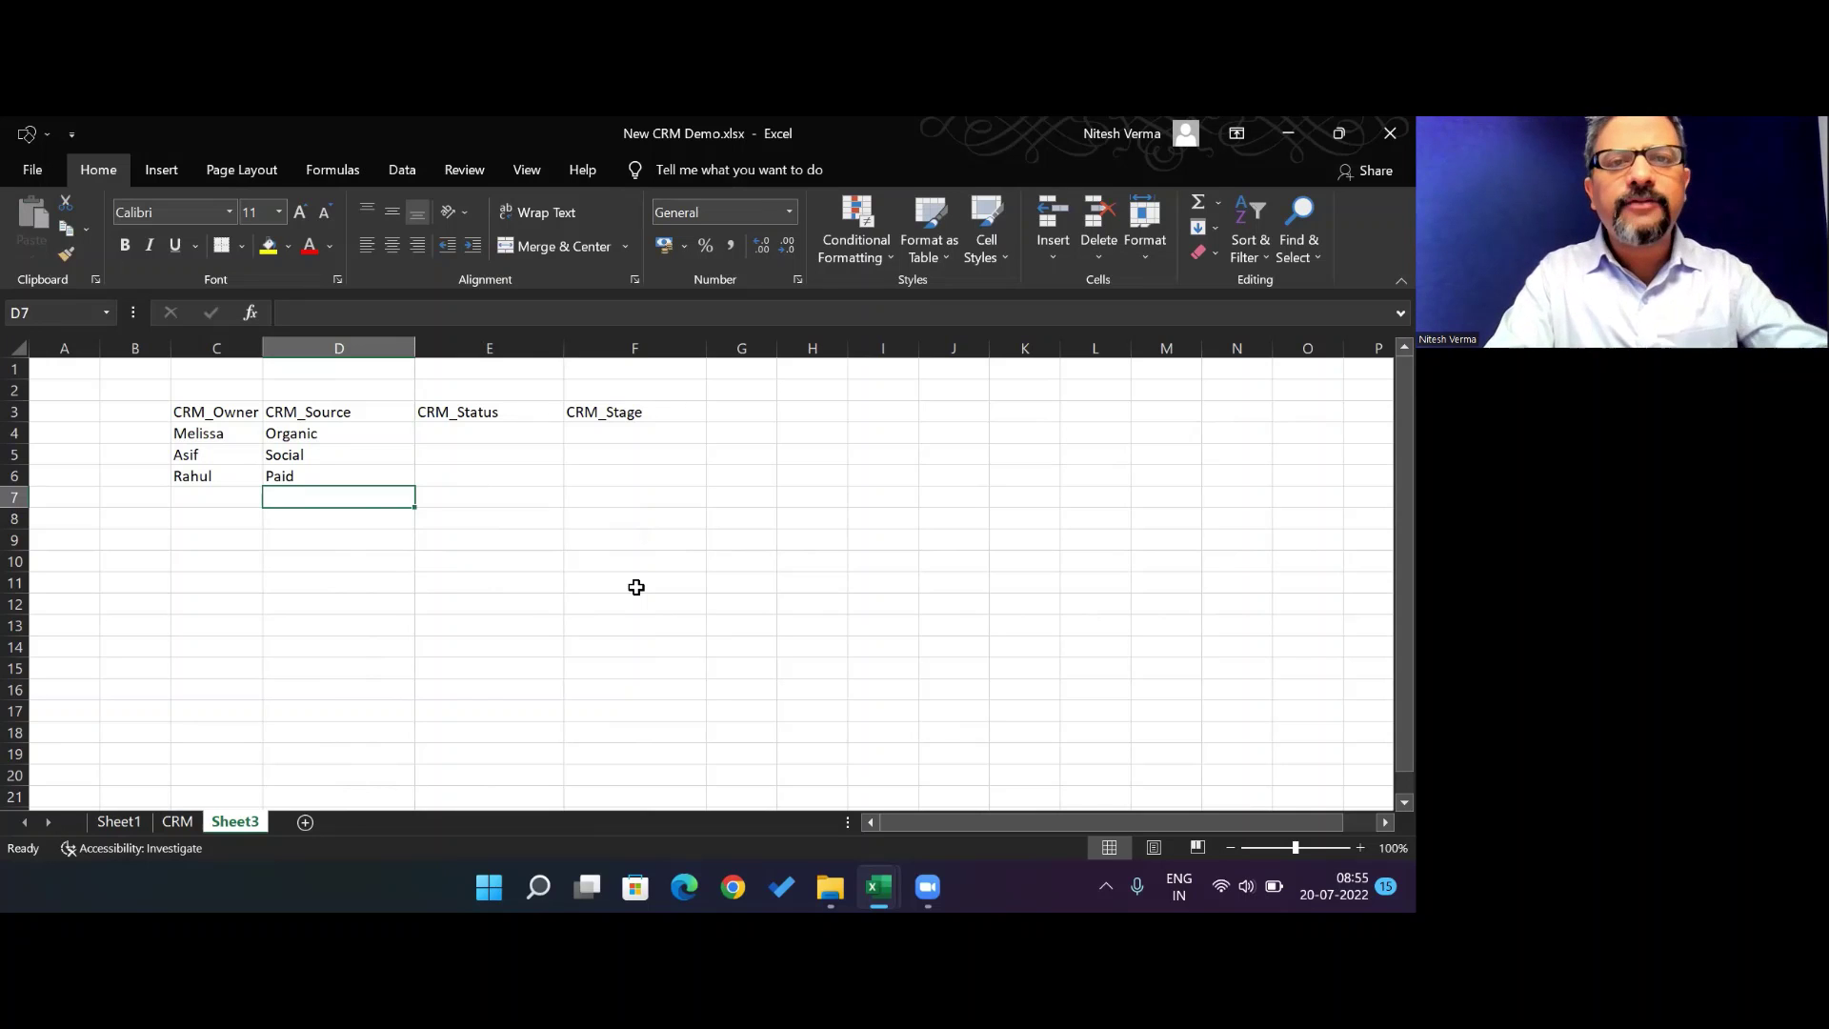
Fill the CRM_Status list in E4:E6 with Hot, Warm and Cold
{"action": "key", "text": "Up"}
{"action": "key", "text": "Up"}
{"action": "key", "text": "Up"}
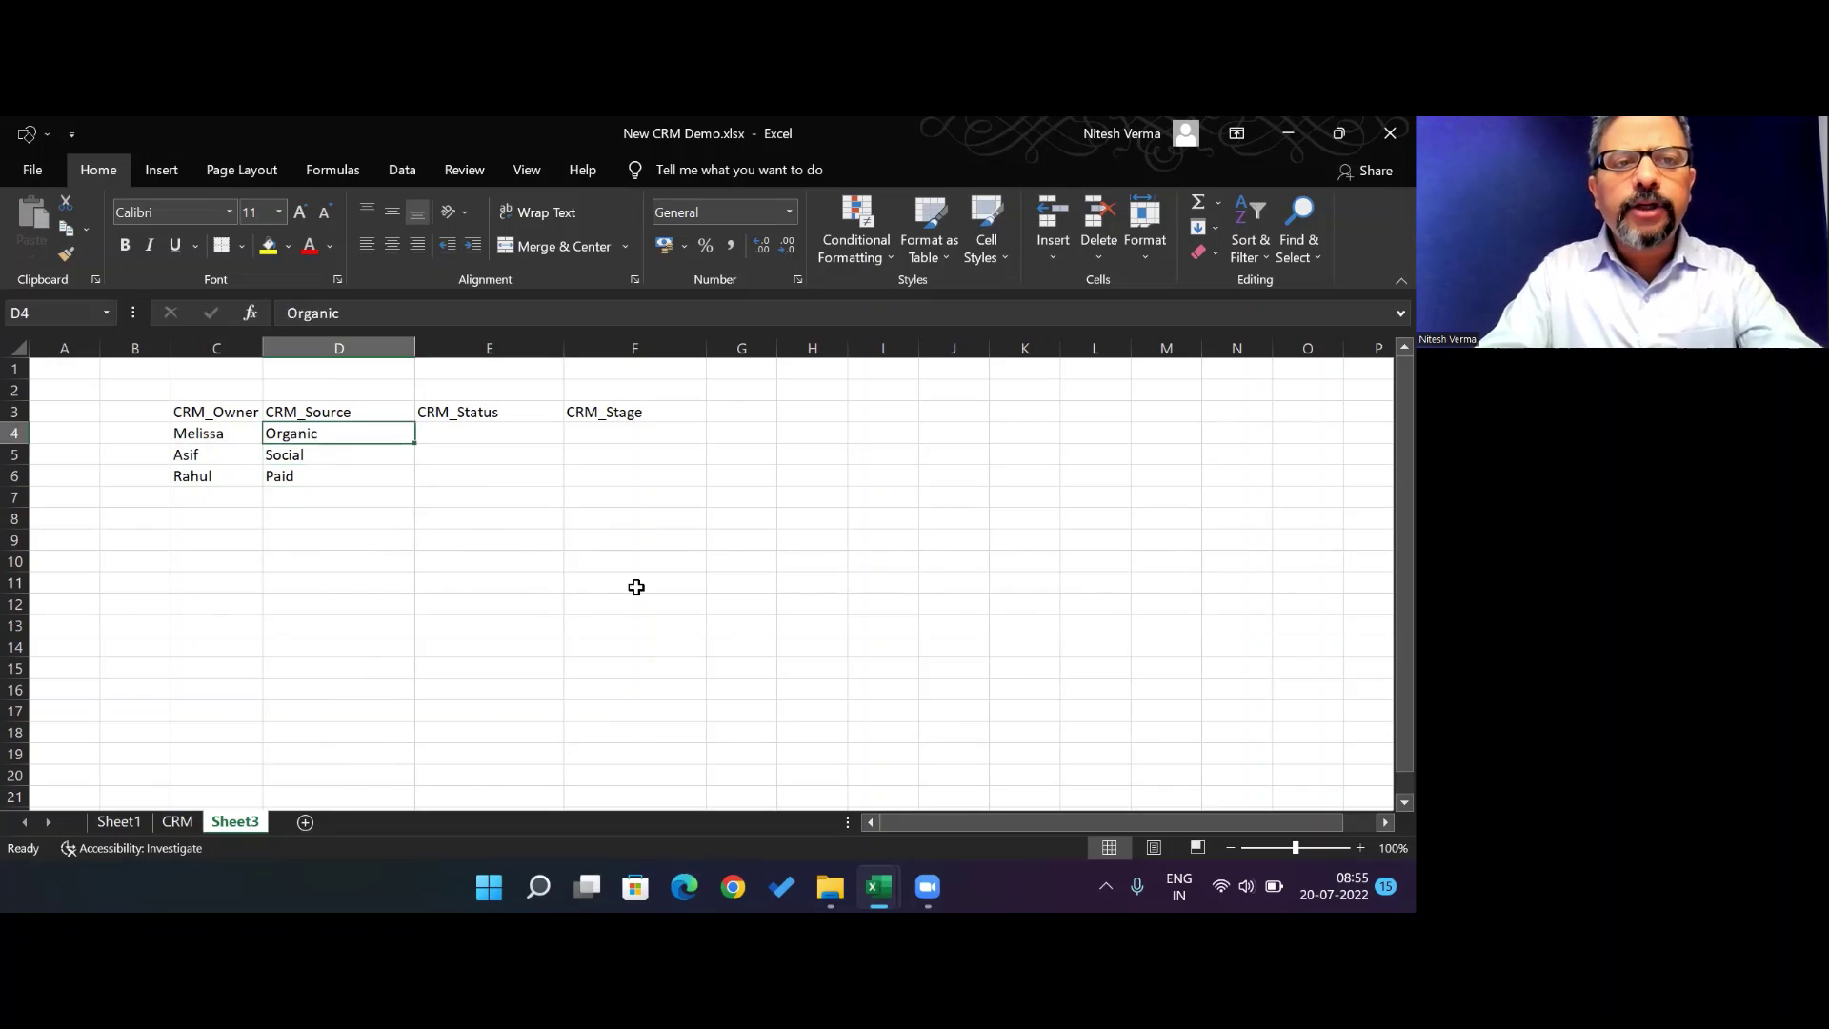
{"action": "key", "text": "Right"}
{"action": "type", "text": "Hot"}
{"action": "key", "text": "Return"}
{"action": "type", "text": "Warm"}
{"action": "key", "text": "Return"}
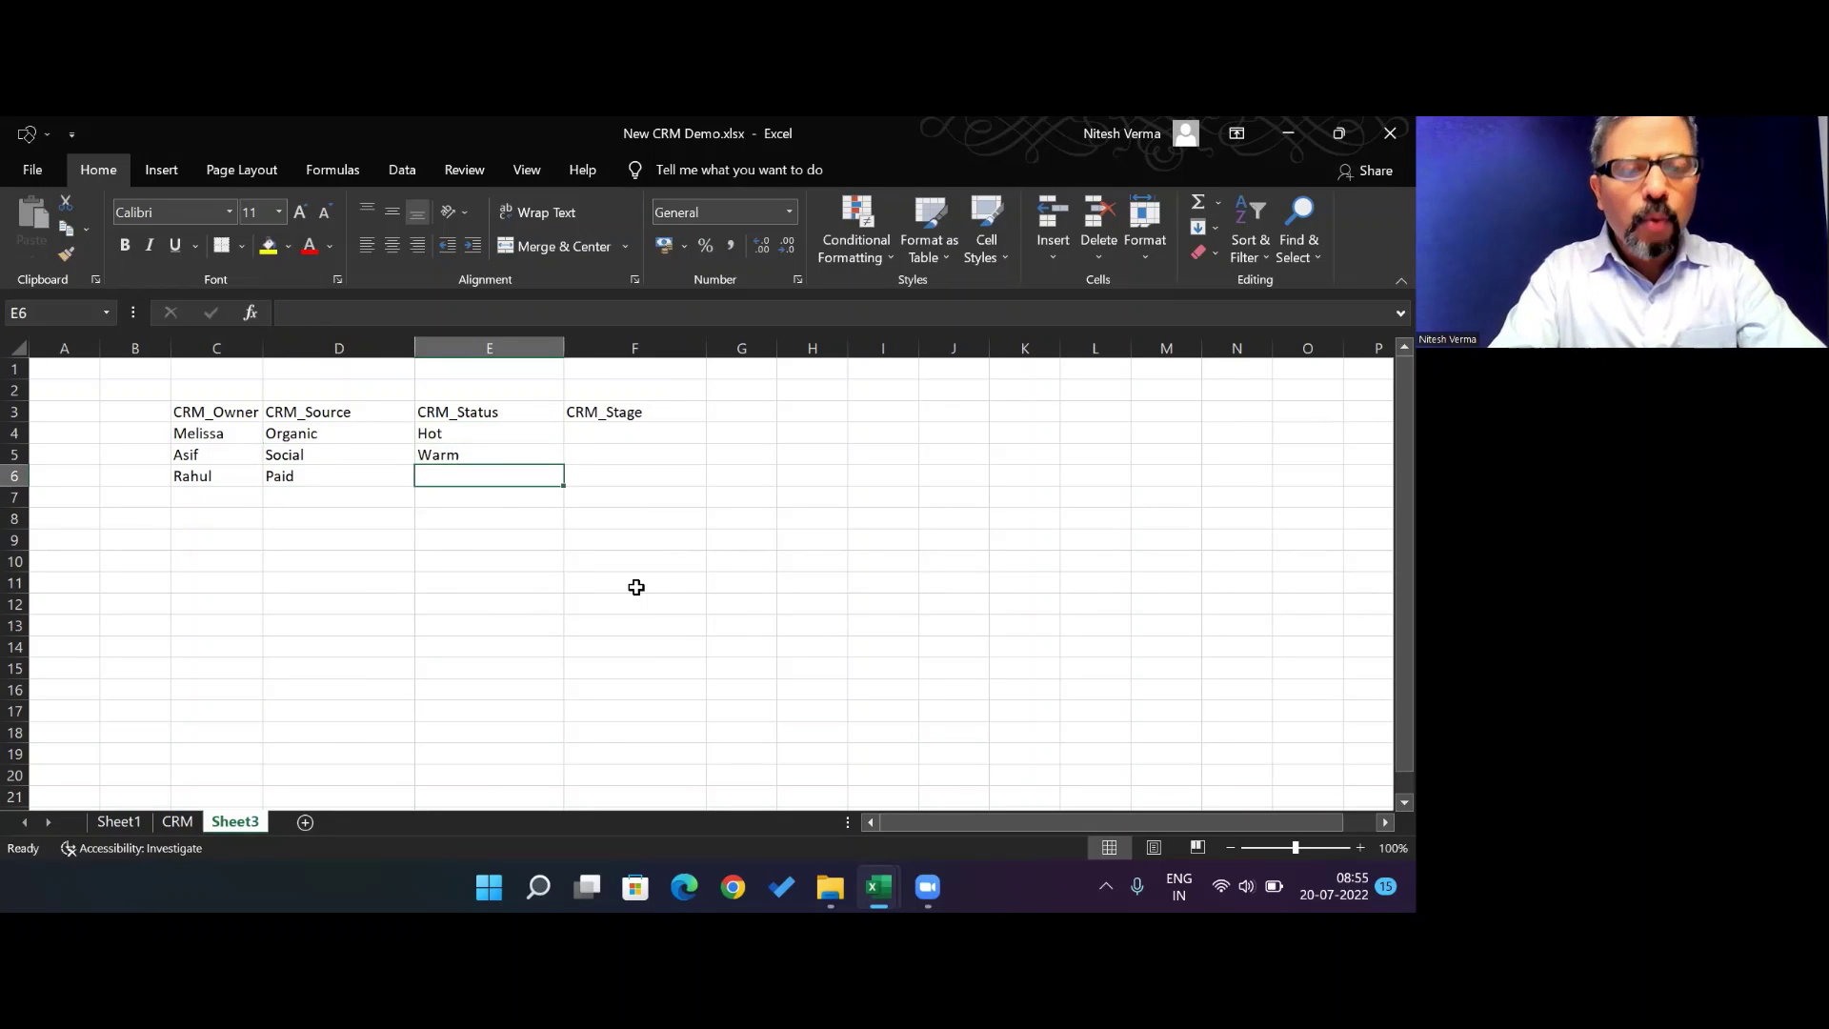
{"action": "type", "text": "Cold"}
{"action": "key", "text": "Return"}
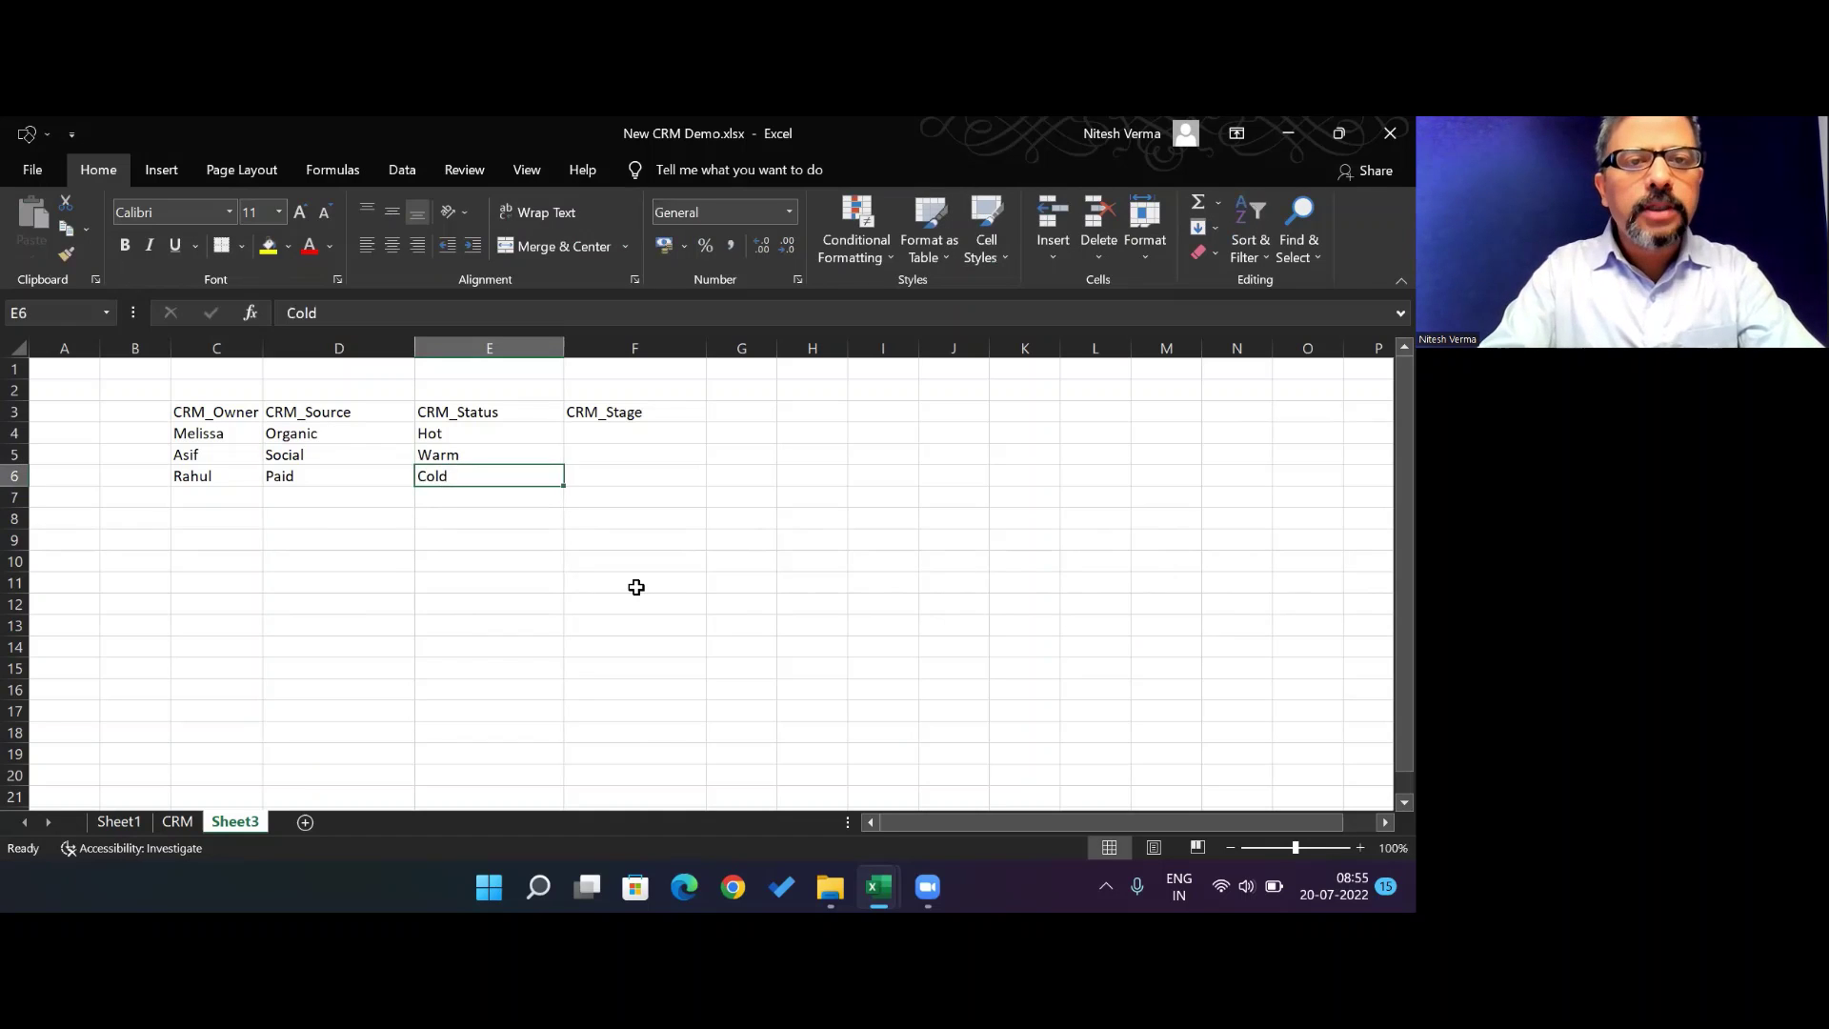
Enter Contact as the first CRM_Stage entry in F4
{"action": "key", "text": "Up"}
{"action": "key", "text": "Up"}
{"action": "key", "text": "Up"}
{"action": "key", "text": "Right"}
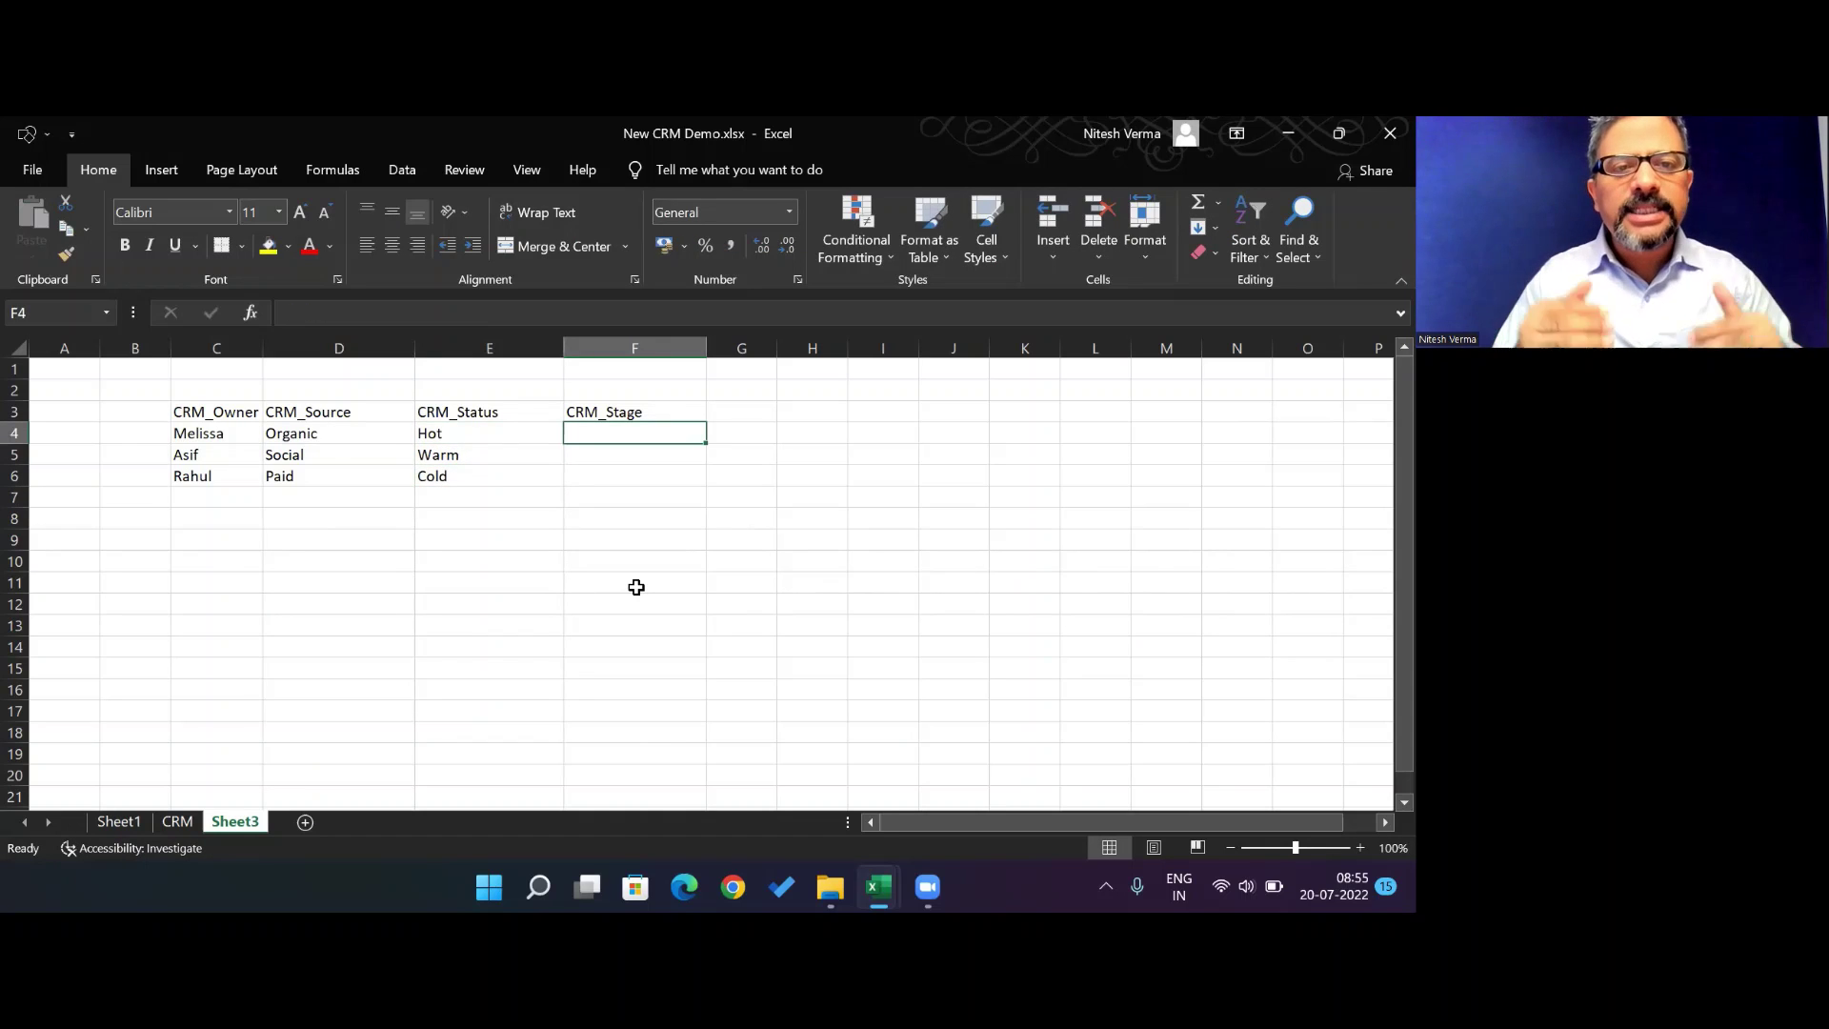
{"action": "type", "text": "Contac"}
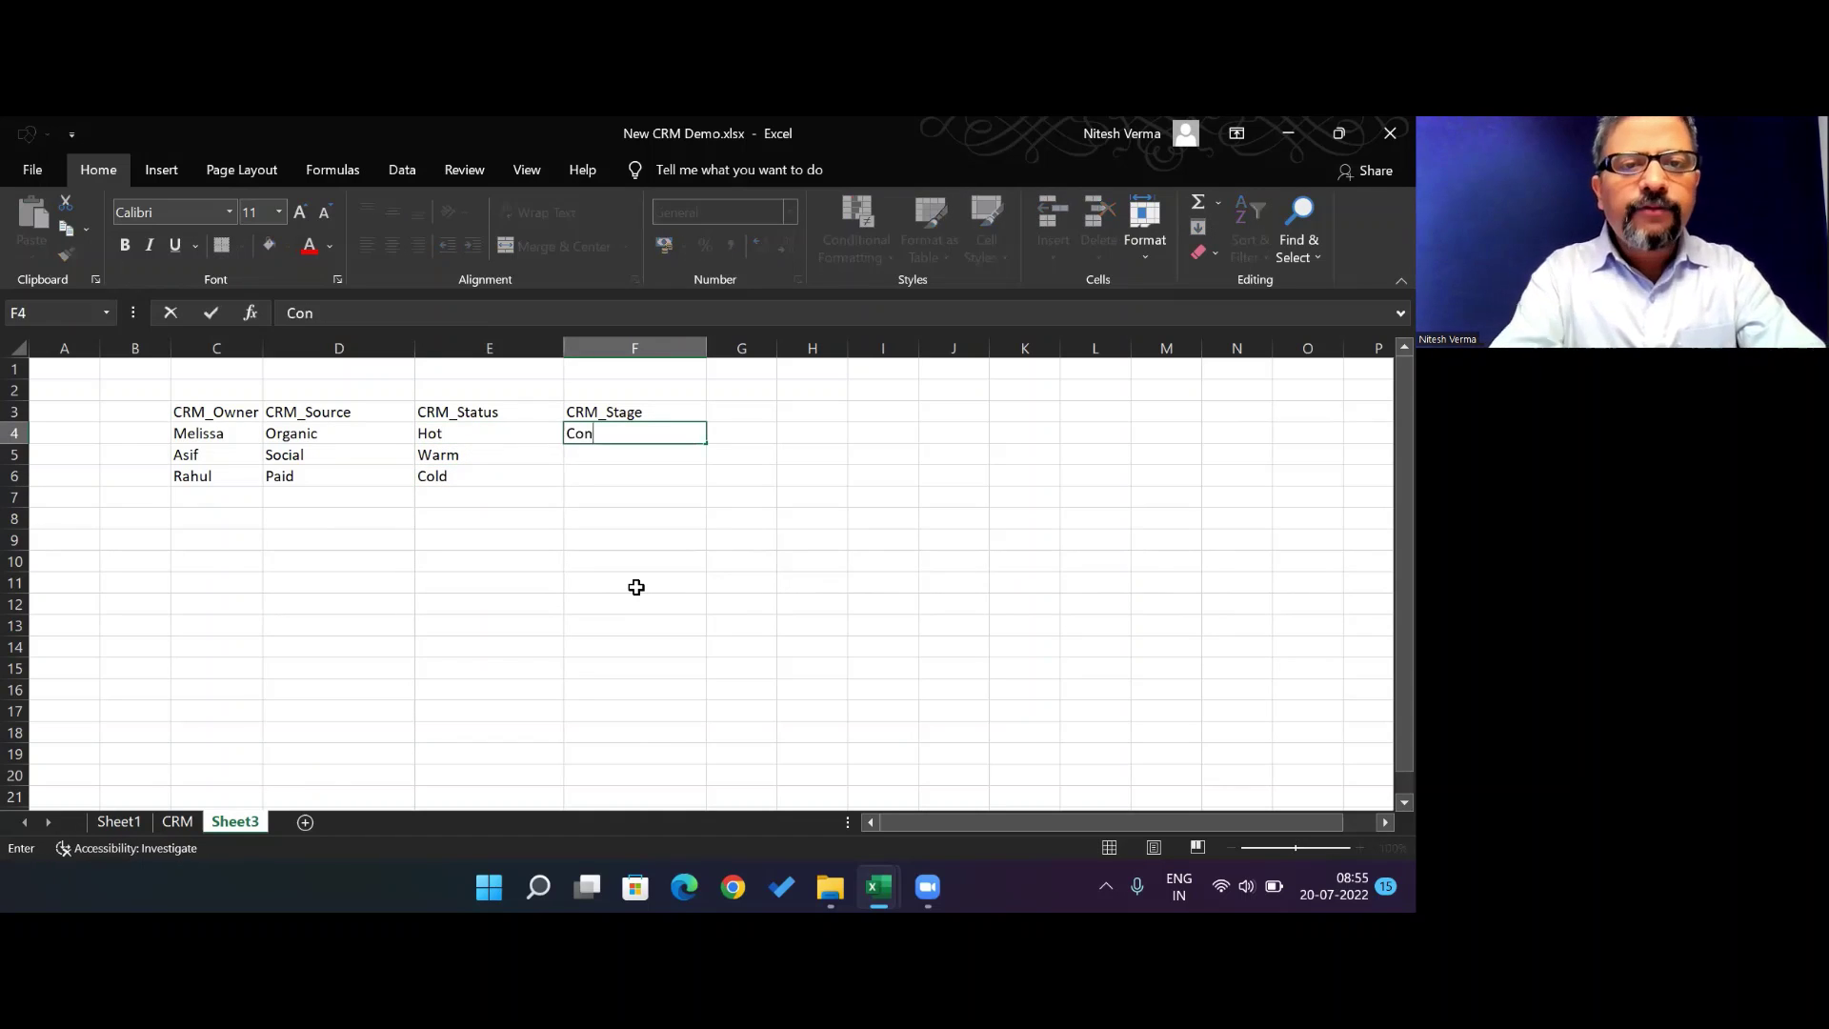
{"action": "key", "text": "BackSpace"}
{"action": "key", "text": "BackSpace"}
{"action": "key", "text": "BackSpace"}
{"action": "key", "text": "BackSpace"}
{"action": "type", "text": "tac"}
{"action": "key", "text": "BackSpace"}
{"action": "key", "text": "BackSpace"}
{"action": "key", "text": "BackSpace"}
{"action": "type", "text": "ntact"}
{"action": "key", "text": "ctrl+Return"}
{"action": "key", "text": "Return"}
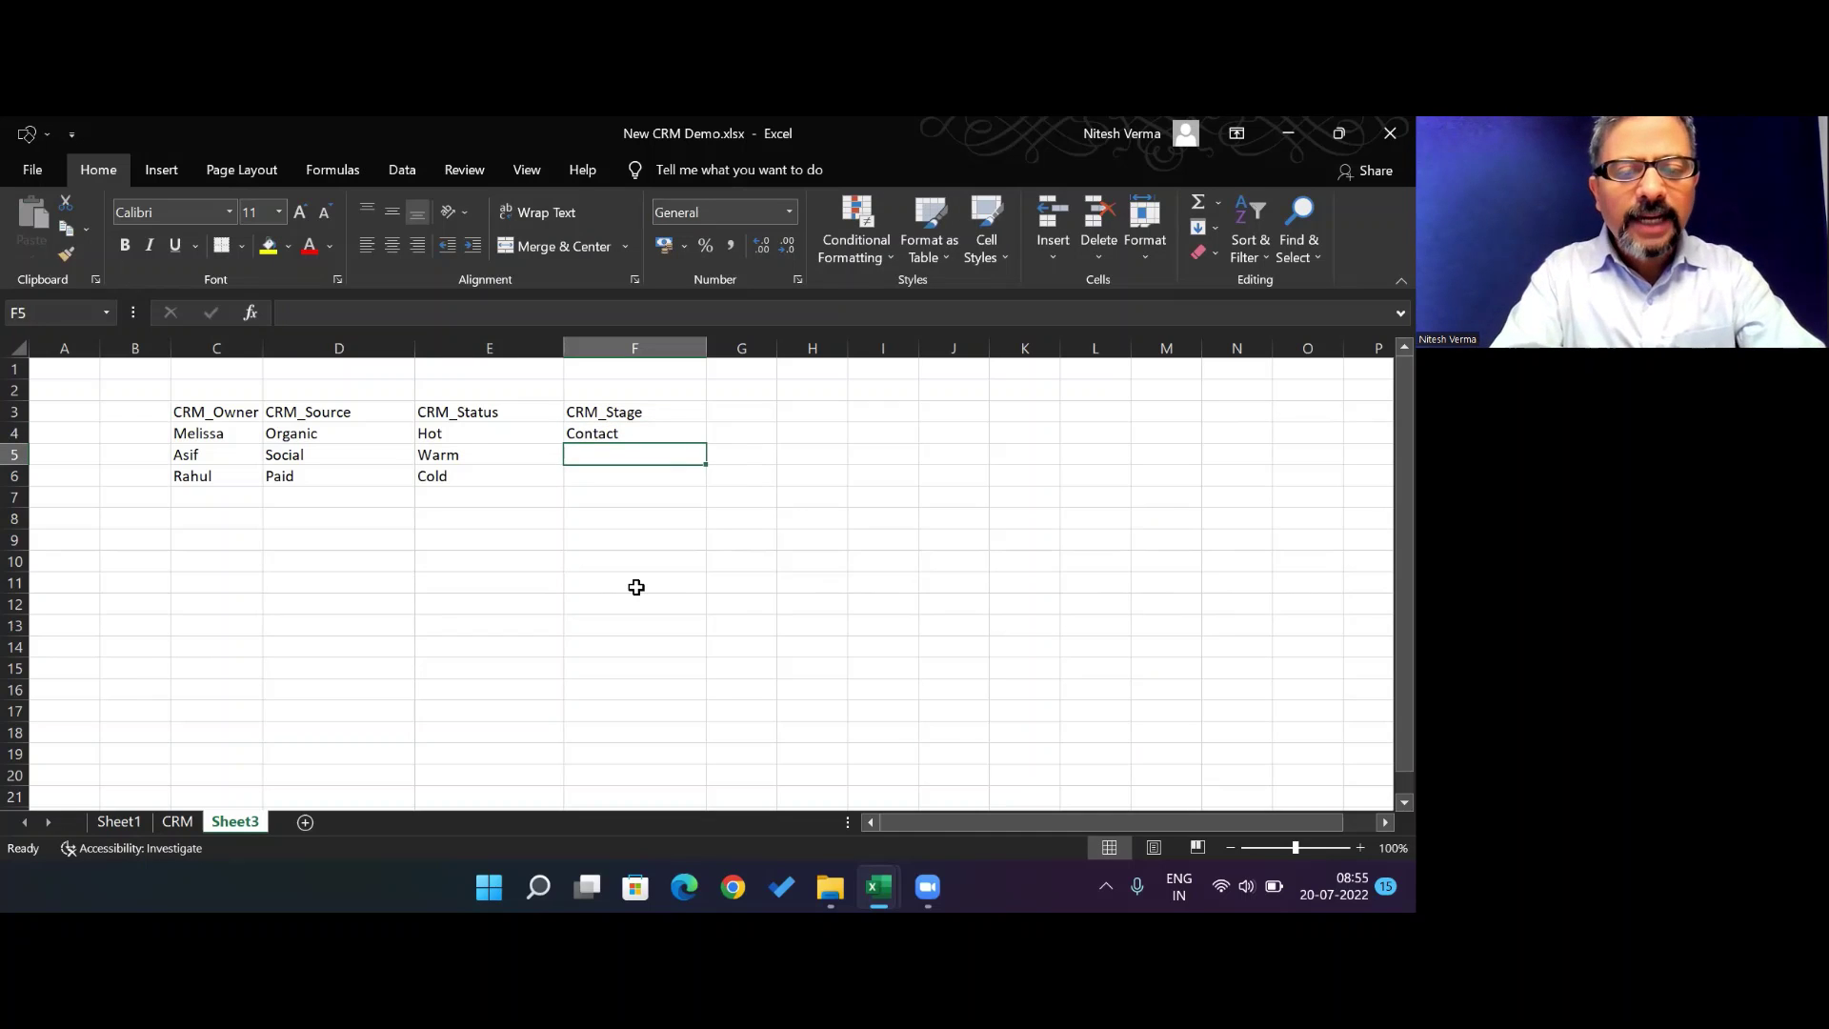
Add the stages Qualified, Proposal and Negotiation to the CRM_Stage list in F5:F7
{"action": "type", "text": "Qualified"}
{"action": "key", "text": "Return"}
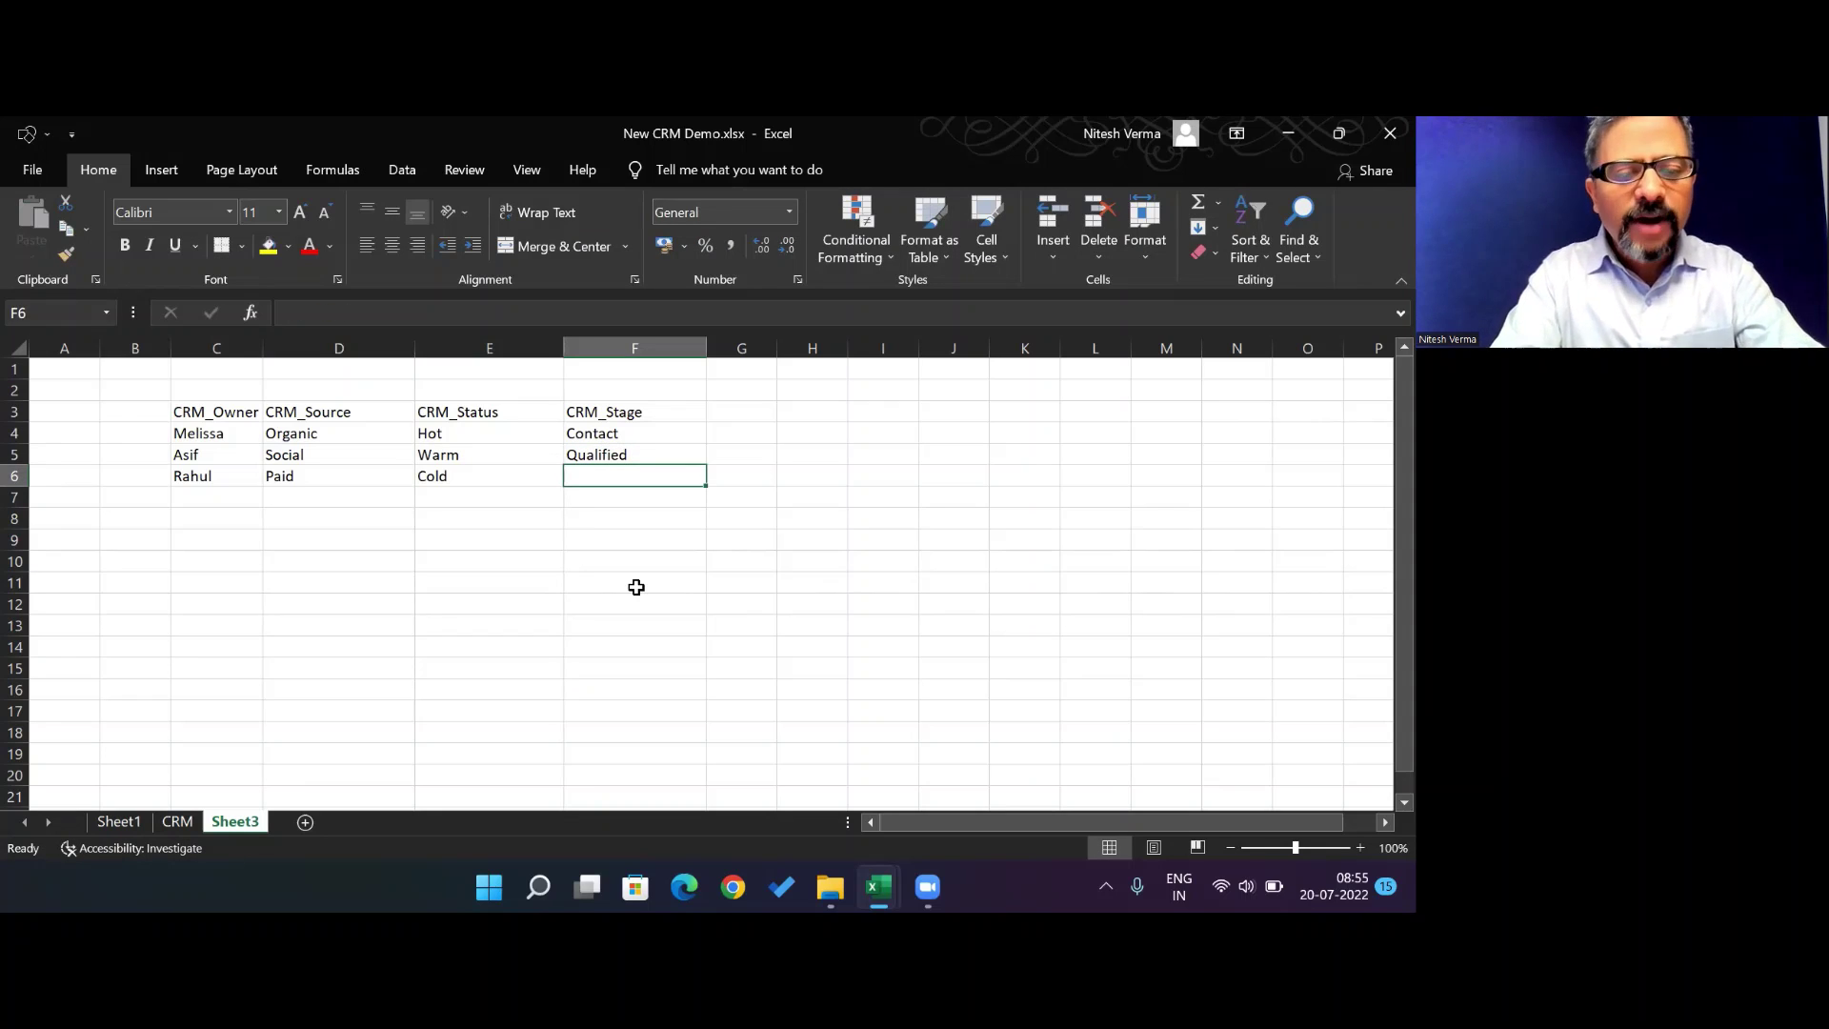
{"action": "type", "text": "Proposal"}
{"action": "key", "text": "Return"}
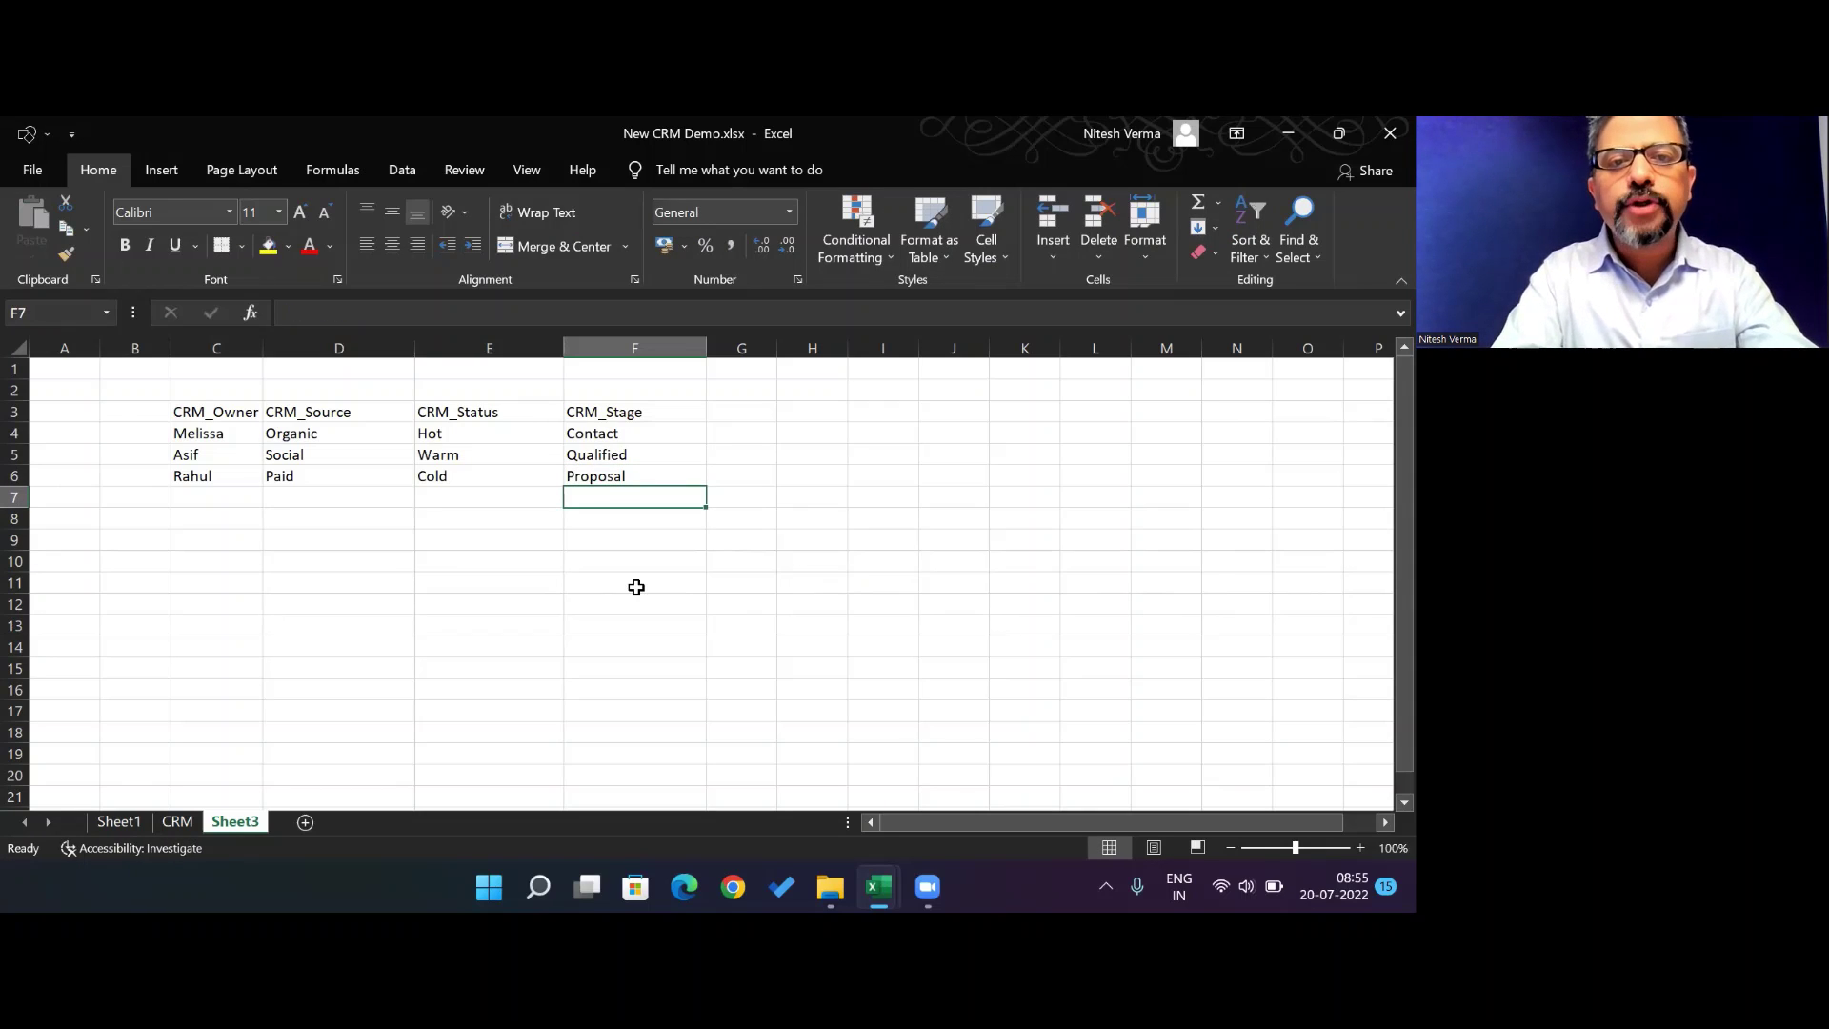
{"action": "type", "text": "Negotiation"}
{"action": "key", "text": "Return"}
Complete the CRM_Stage list with Closed-Won, Closed-Lost and Drop in F8:F10
{"action": "type", "text": "Closed-Won"}
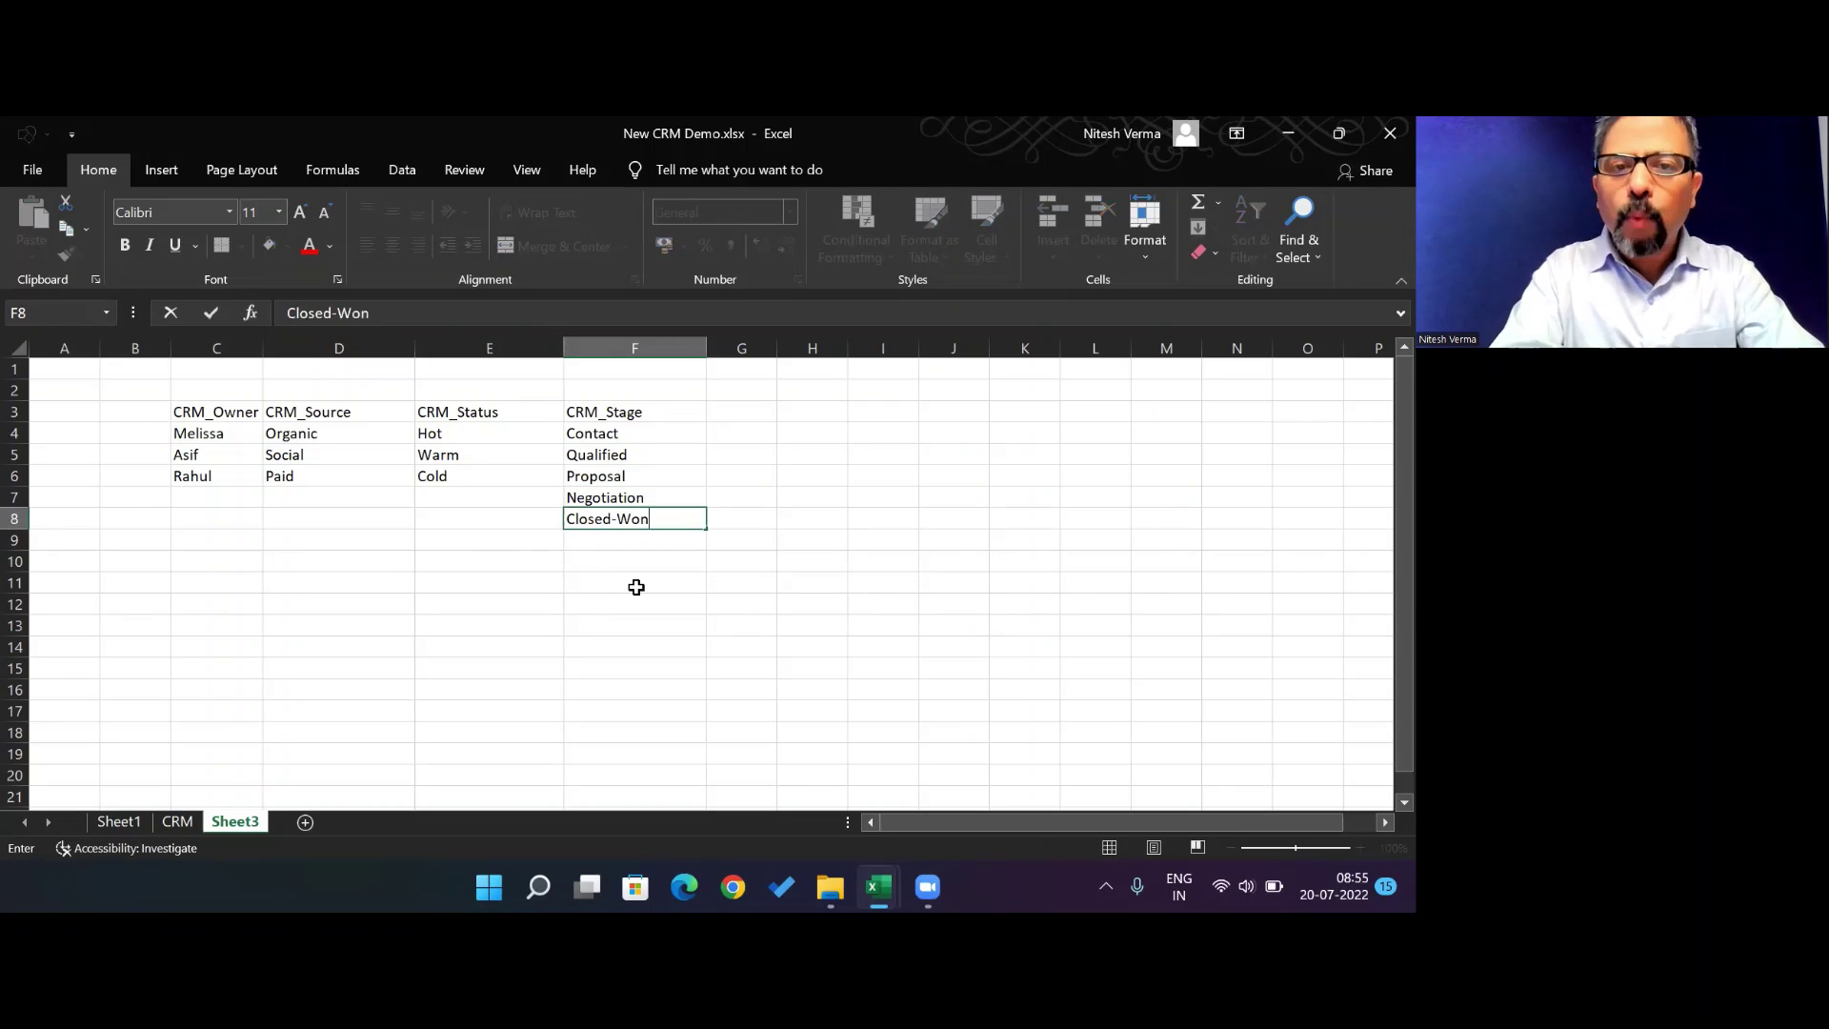
{"action": "key", "text": "Return"}
{"action": "type", "text": "Closed"}
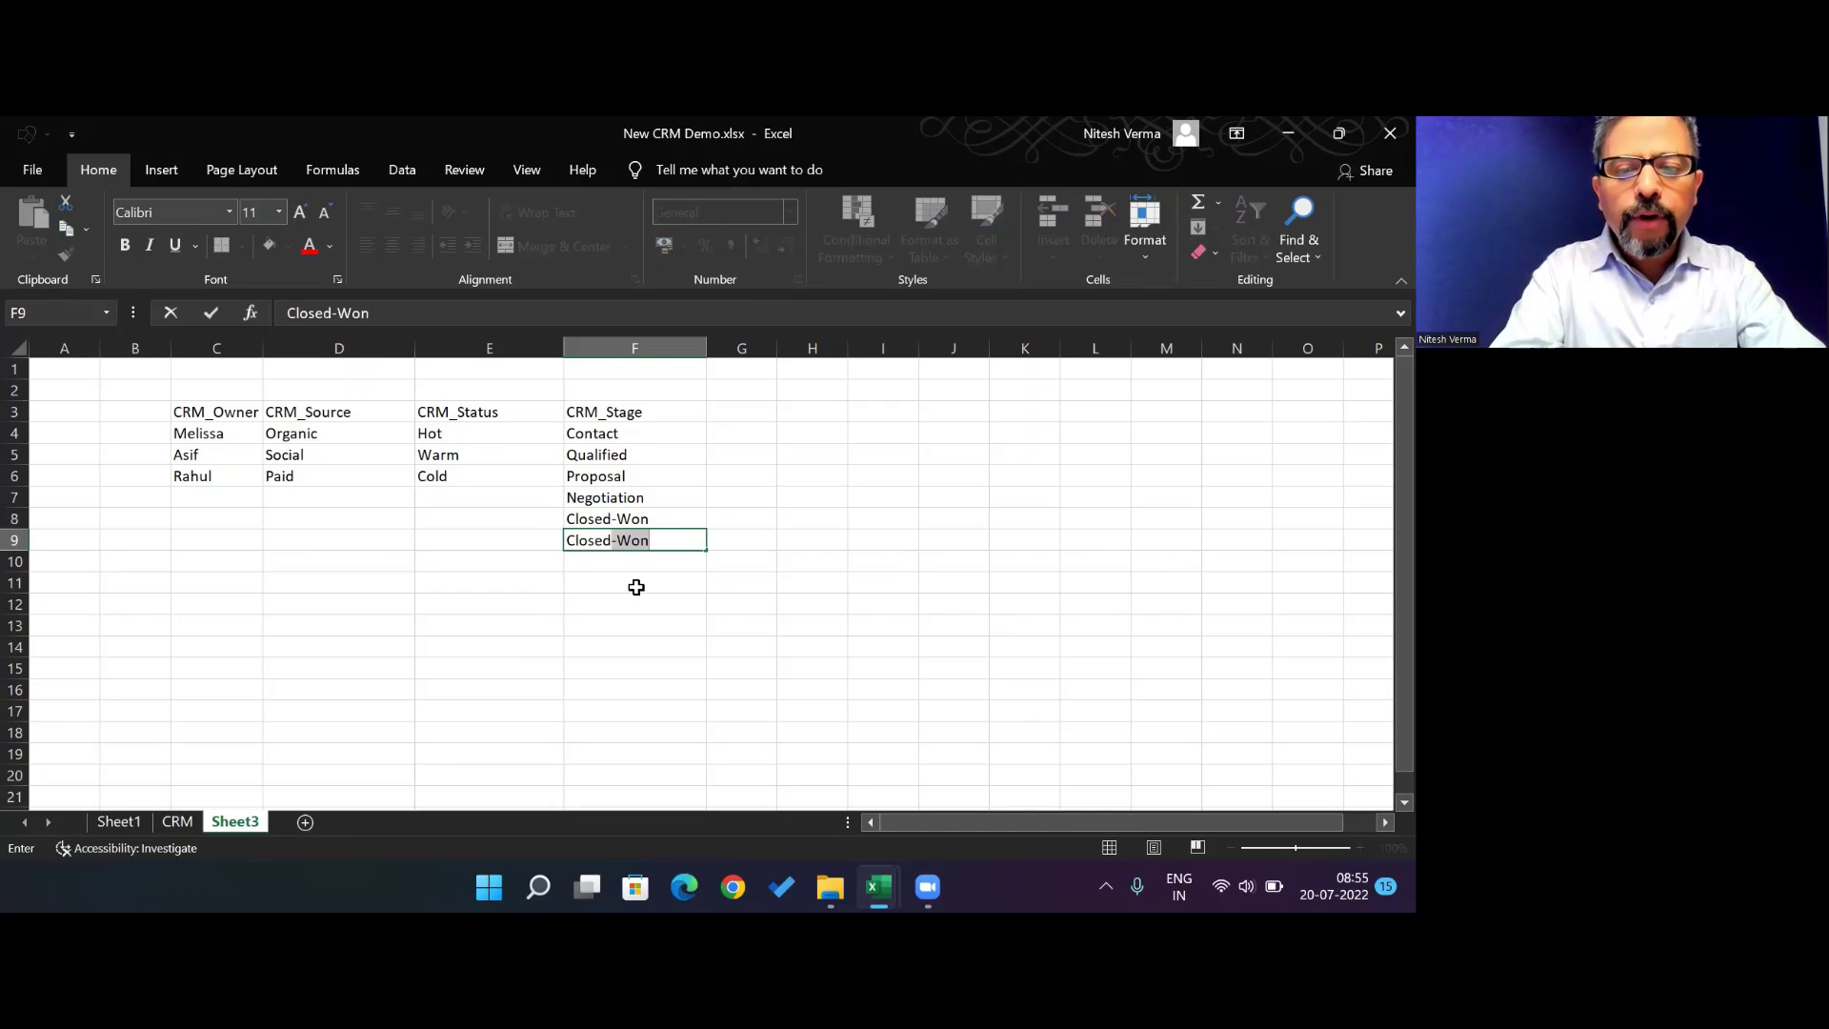
{"action": "type", "text": "-Lost"}
{"action": "key", "text": "Return"}
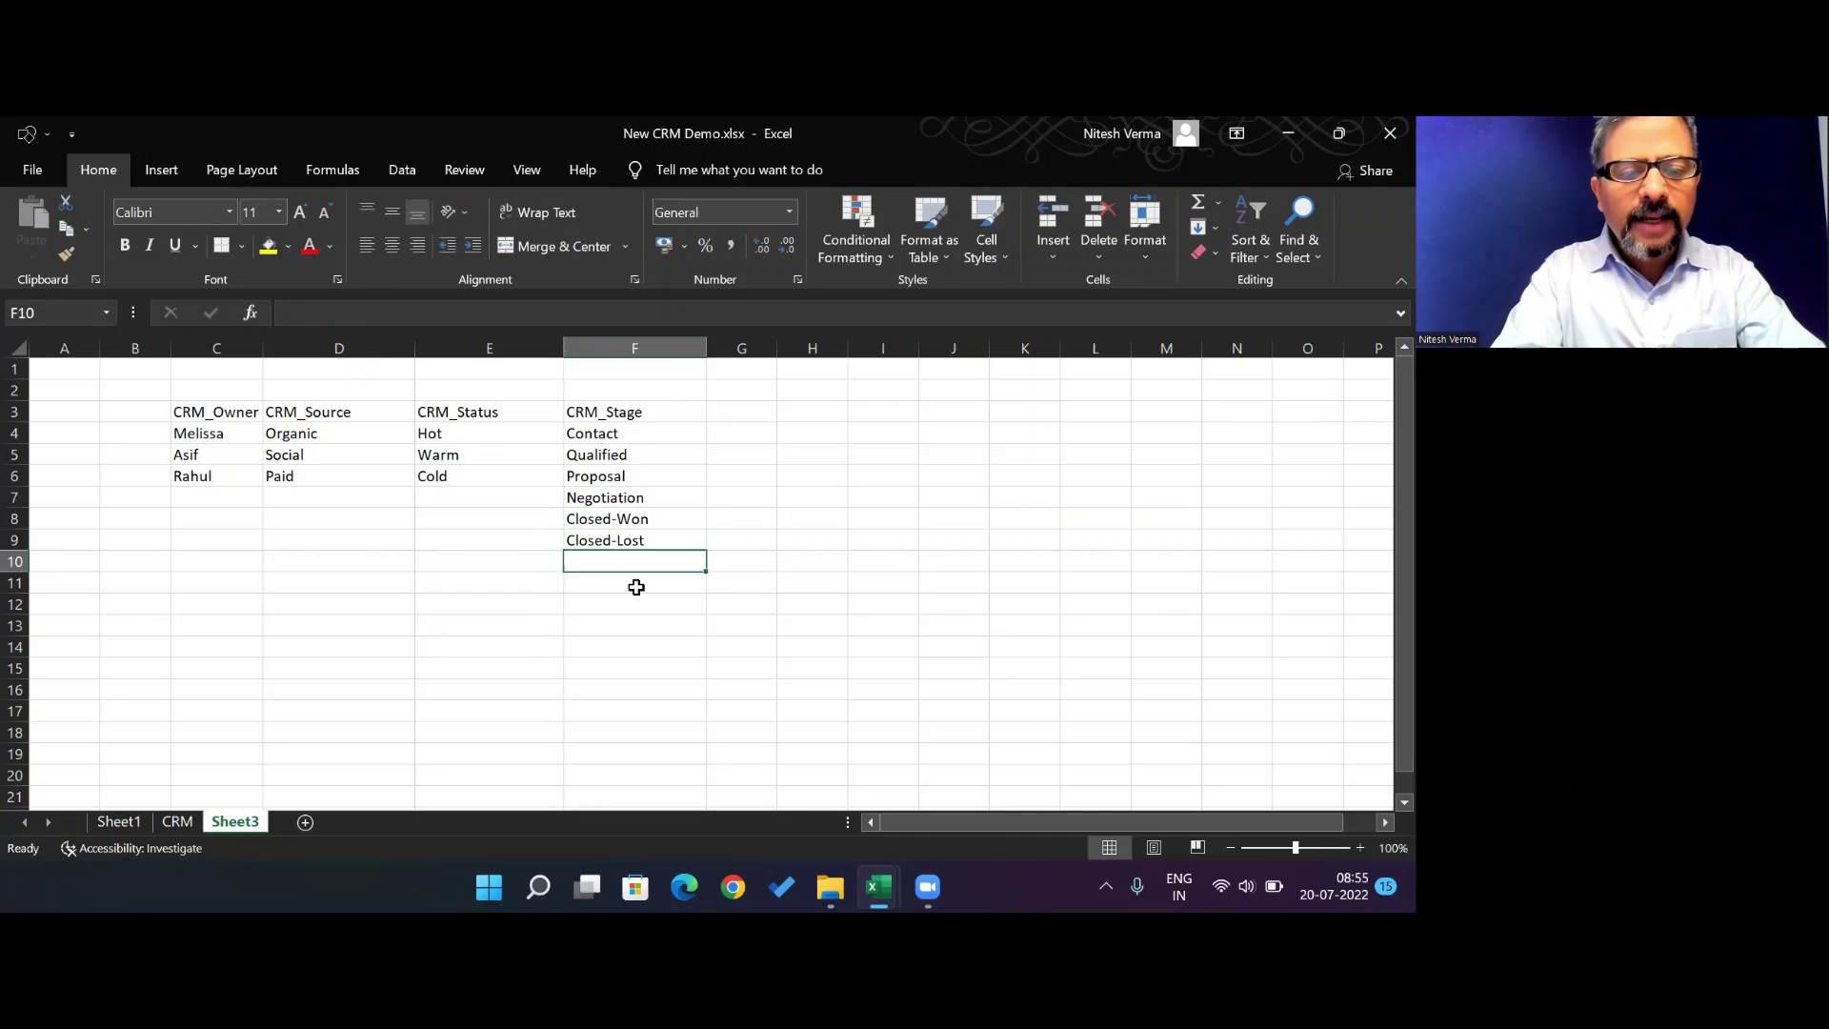
{"action": "type", "text": "Drop"}
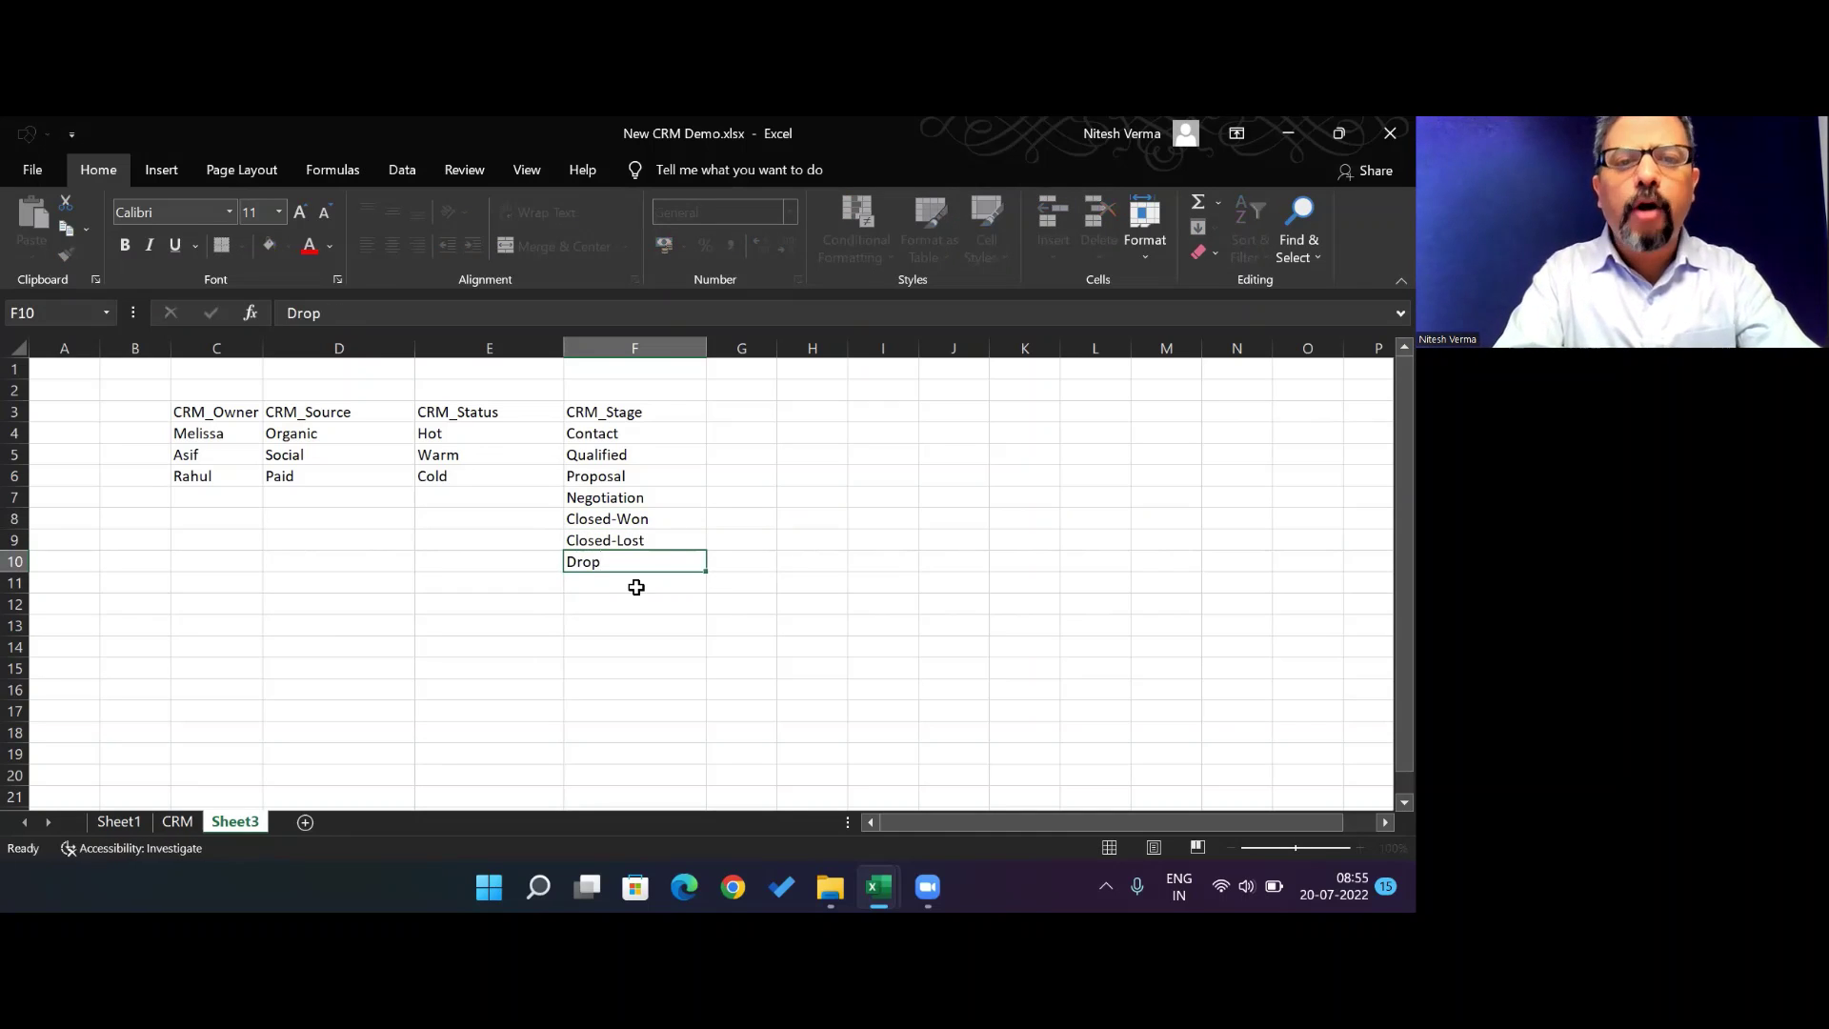
{"action": "key", "text": "Return"}
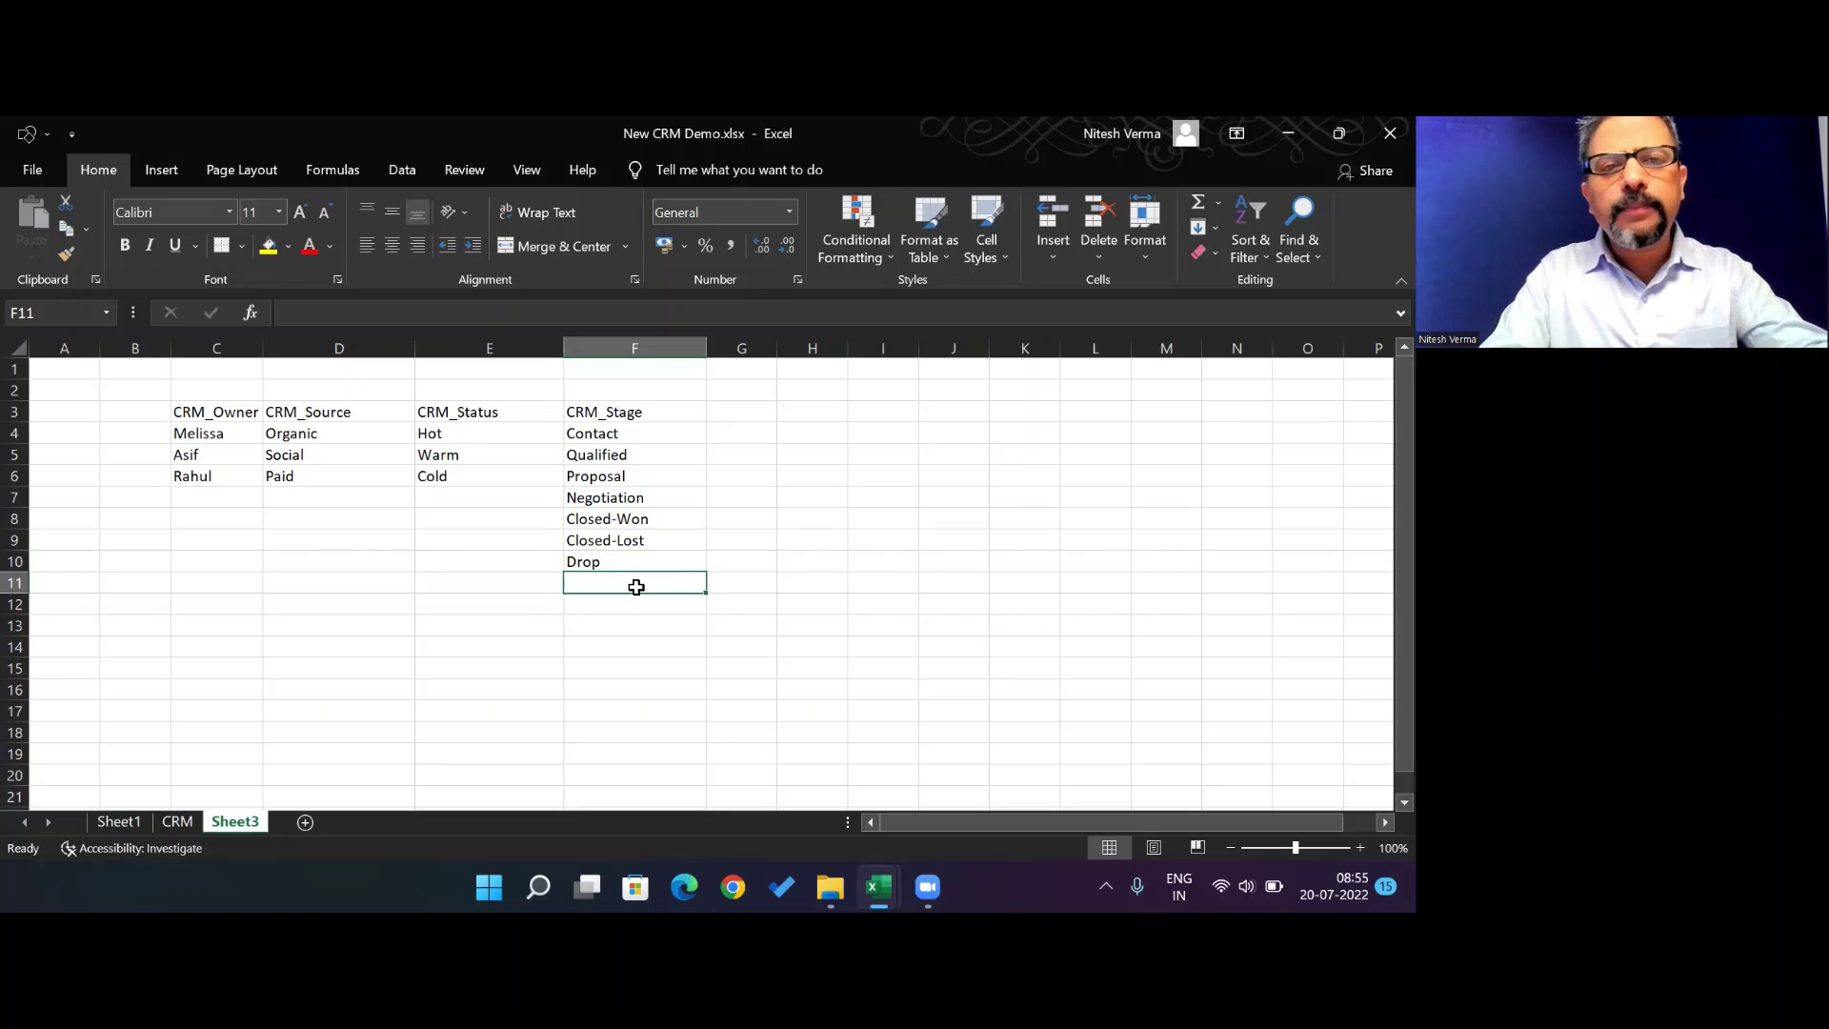
Define the name CRM_Owner, with workbook scope, for the owner entries in C4:C6
{"action": "key", "text": "Up"}
{"action": "key", "text": "Up"}
{"action": "key", "text": "Up"}
{"action": "key", "text": "Up"}
{"action": "key", "text": "Up"}
{"action": "key", "text": "Up"}
{"action": "key", "text": "Up"}
{"action": "key", "text": "Up"}
{"action": "key", "text": "Left"}
{"action": "key", "text": "Left"}
{"action": "key", "text": "Left"}
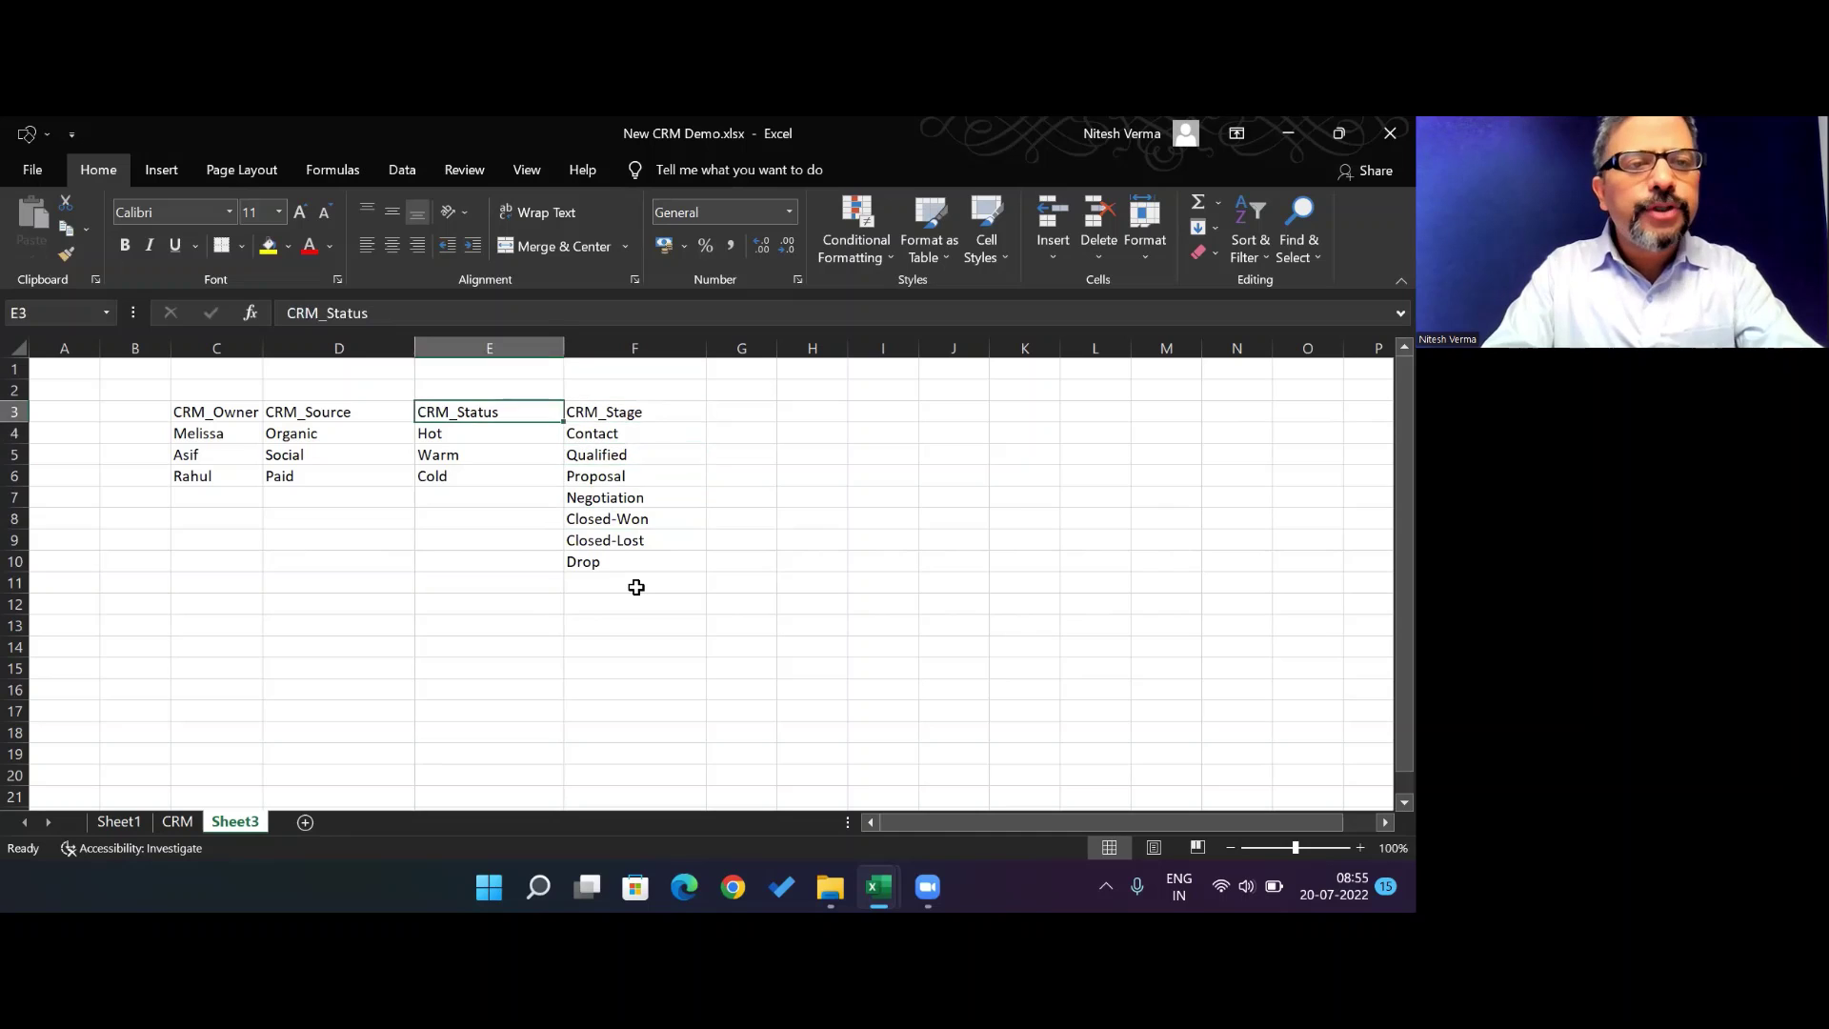
{"action": "key", "text": "Down"}
{"action": "key", "text": "shift+Down"}
{"action": "key", "text": "shift+Down"}
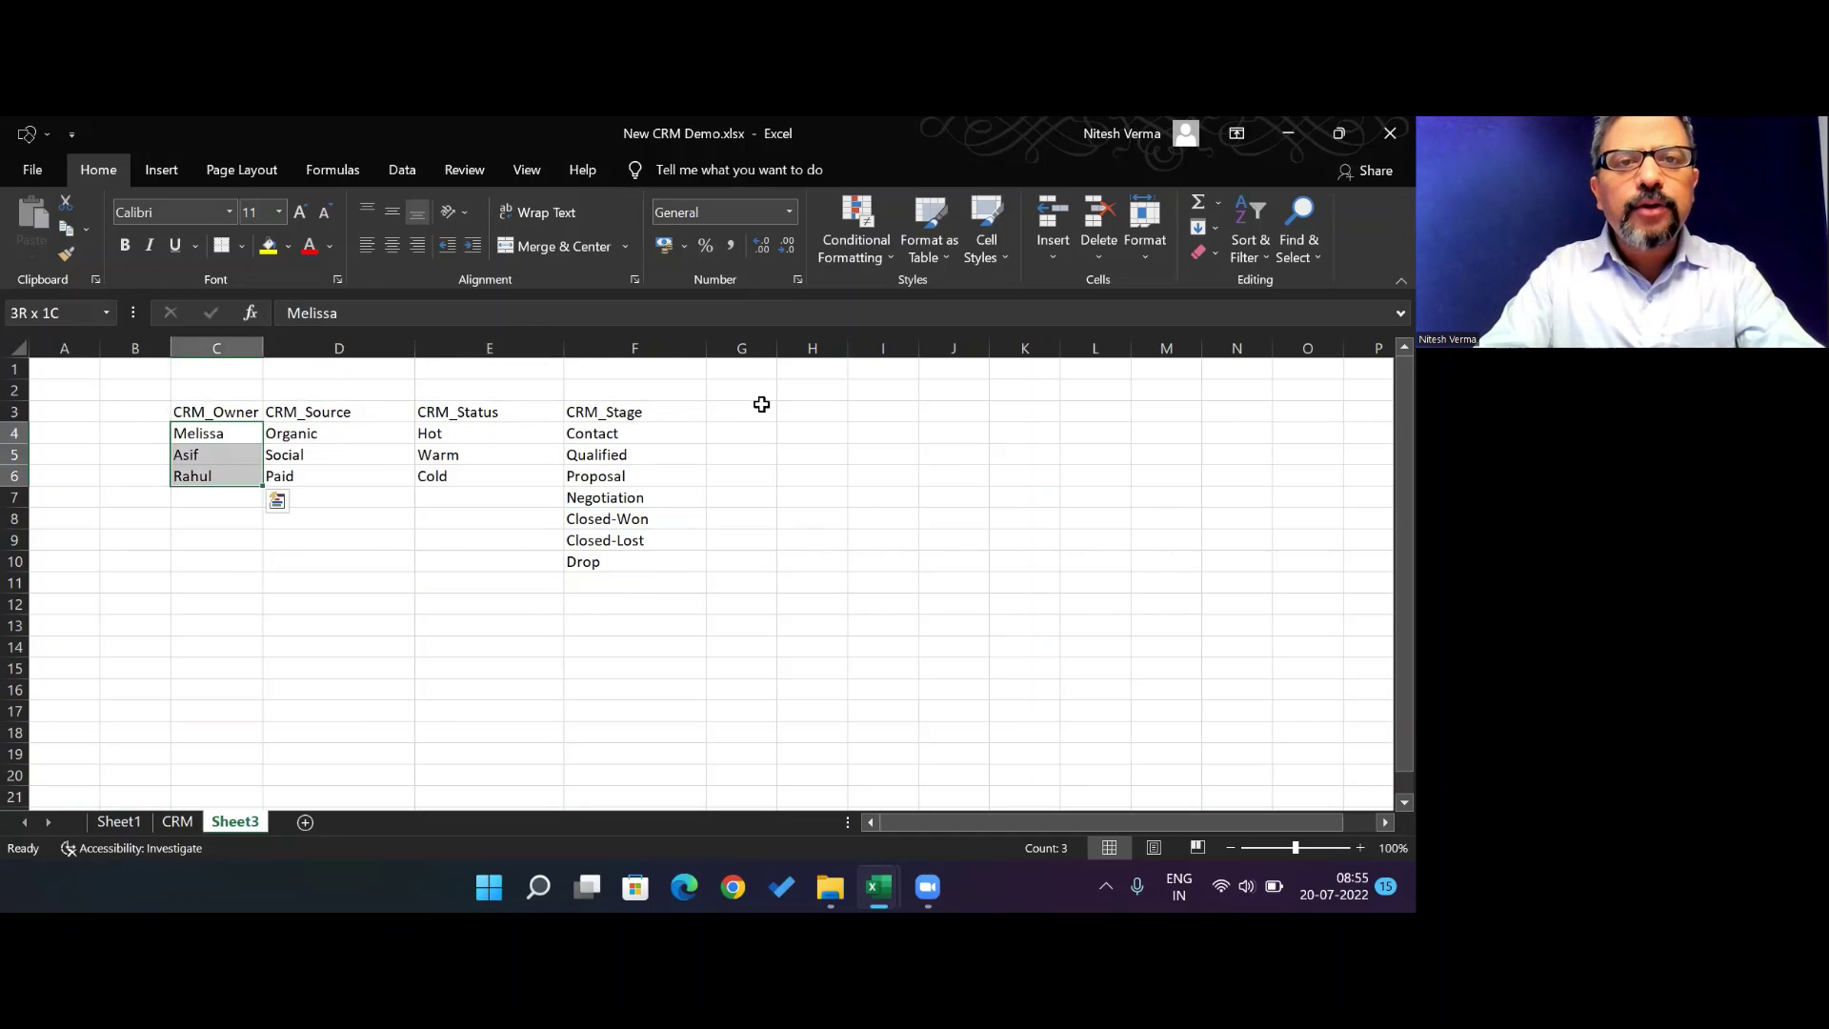
{"action": "left_click", "coordinate": [328, 172]}
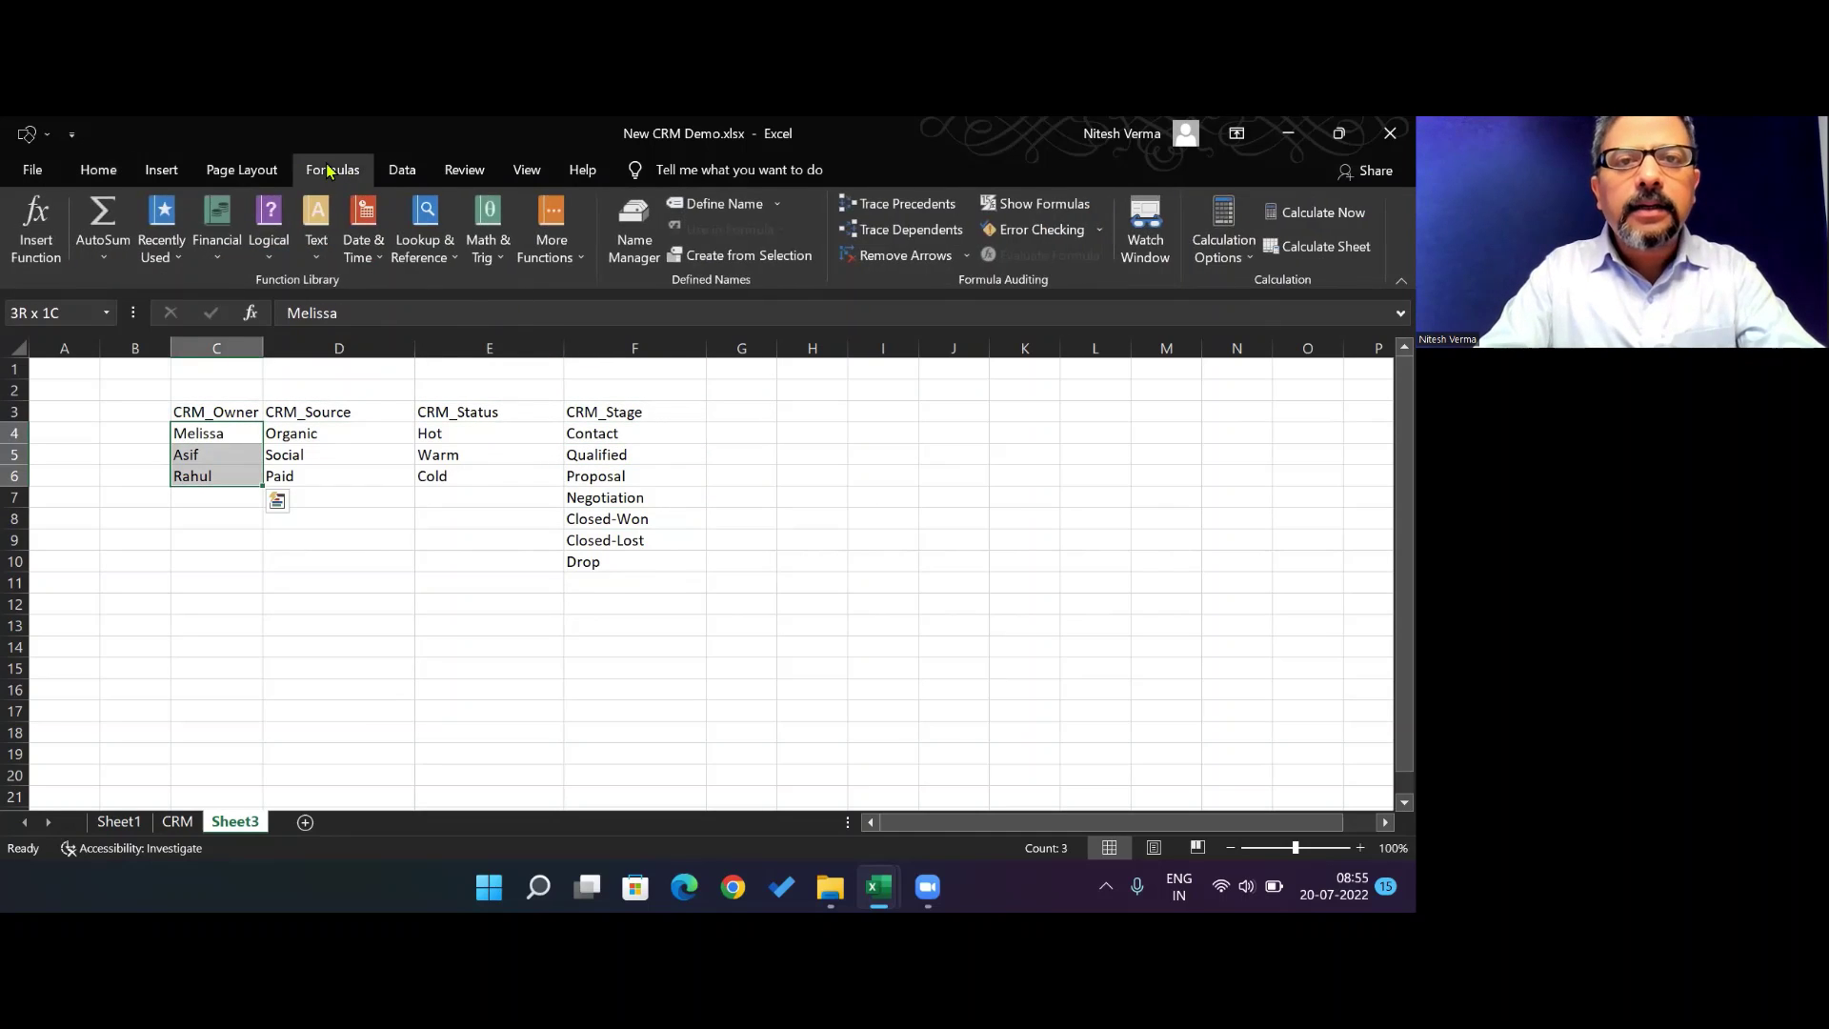
{"action": "left_click", "coordinate": [775, 204]}
{"action": "left_click", "coordinate": [733, 229]}
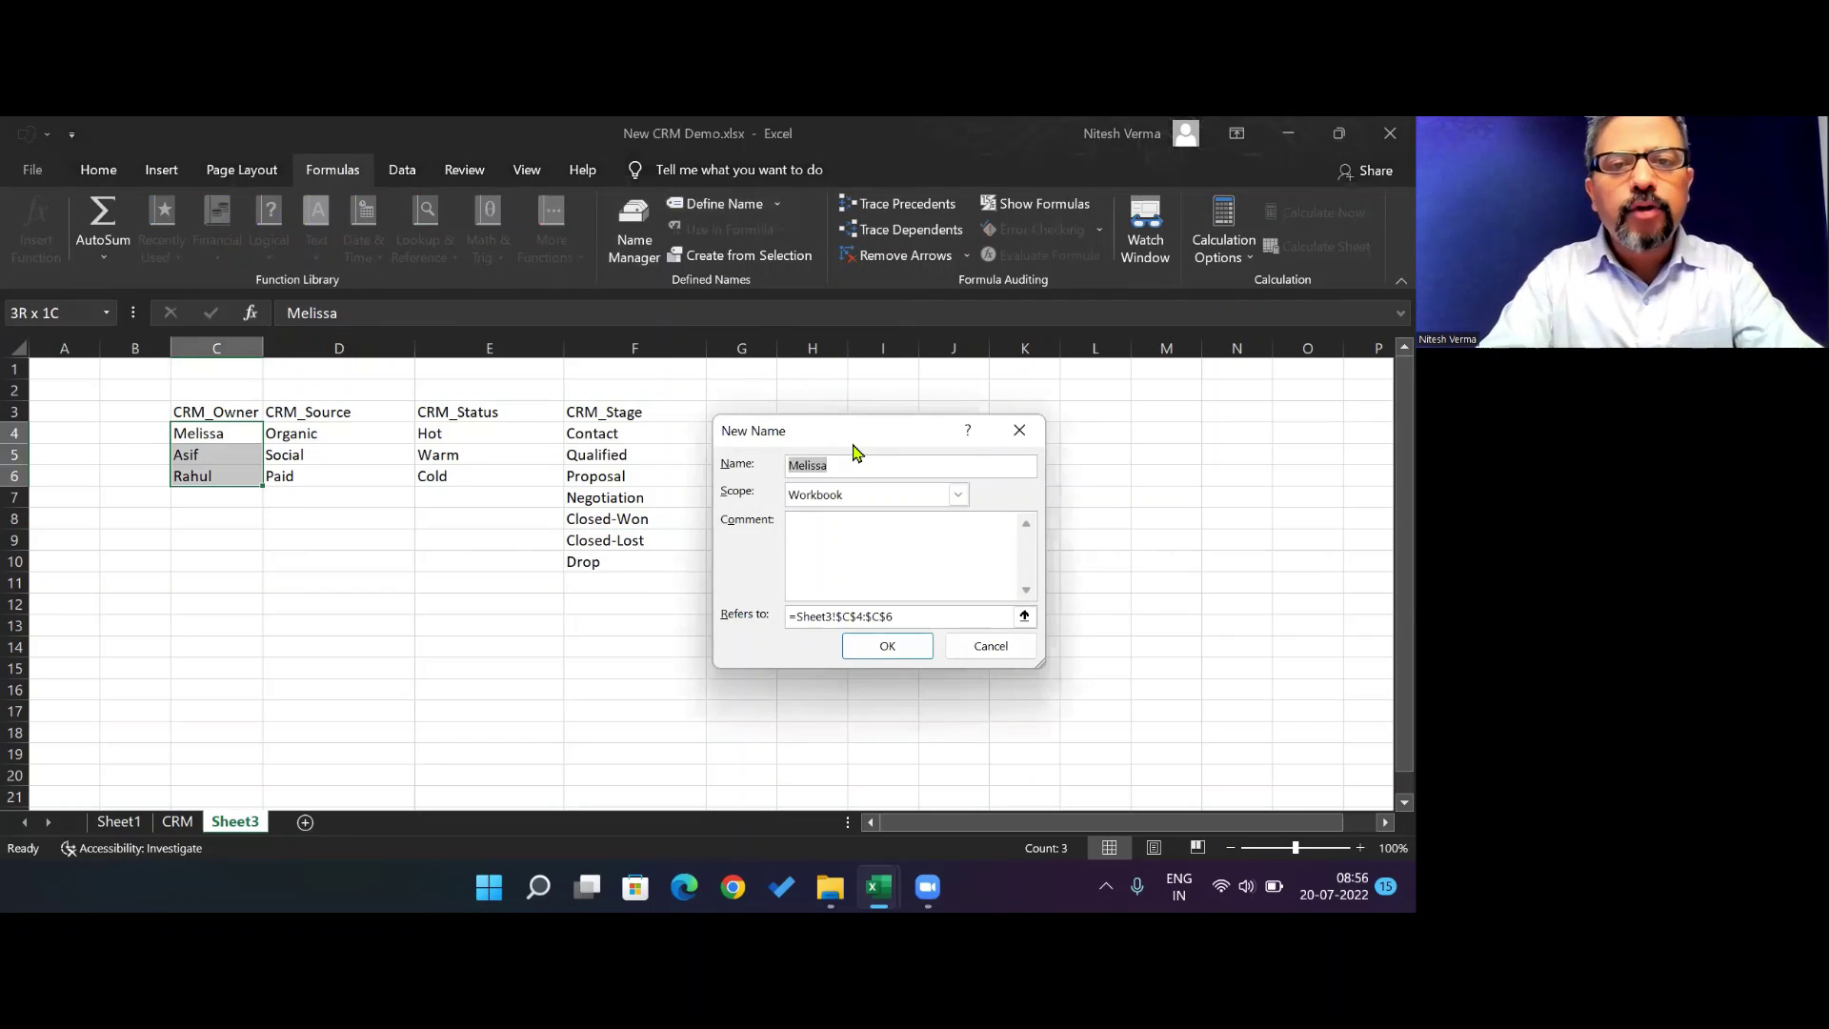
{"action": "type", "text": "CRM_Owner"}
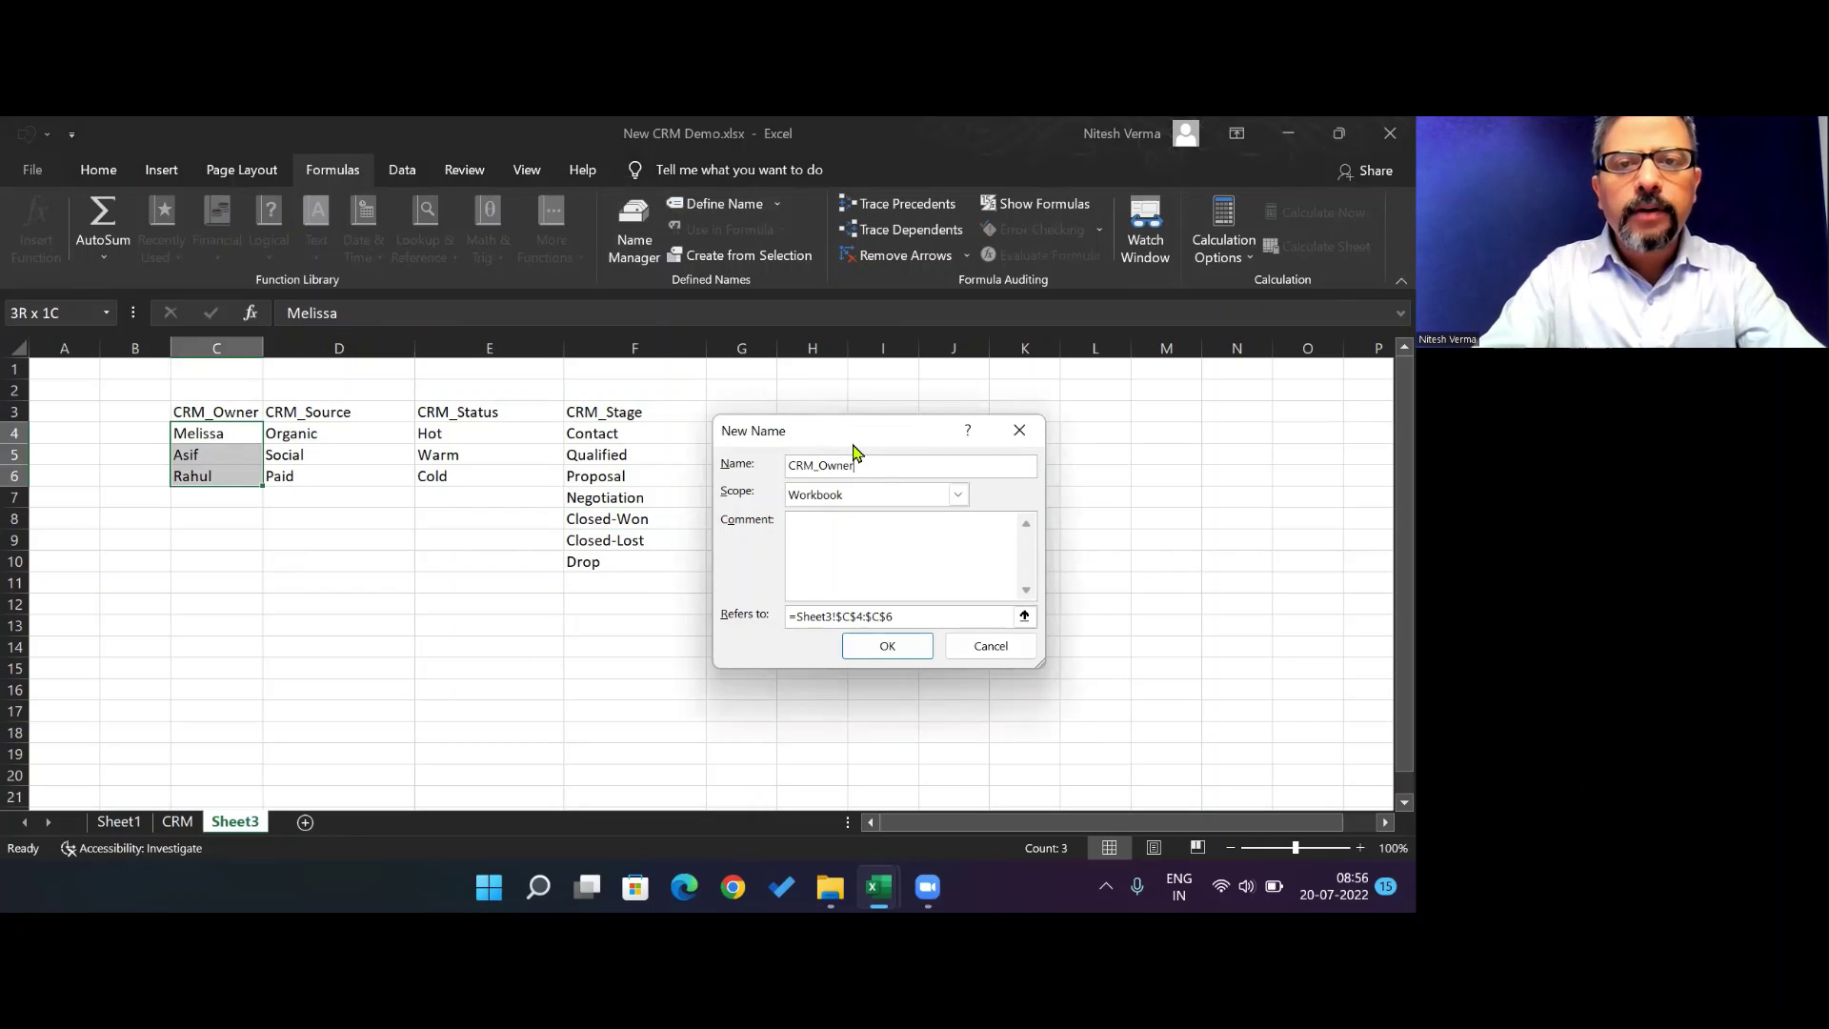
{"action": "left_click", "coordinate": [914, 647]}
Define the name CRM_Source, with workbook scope, for the source entries in D4:D6
{"action": "key", "text": "shift+Down"}
{"action": "key", "text": "shift+Down"}
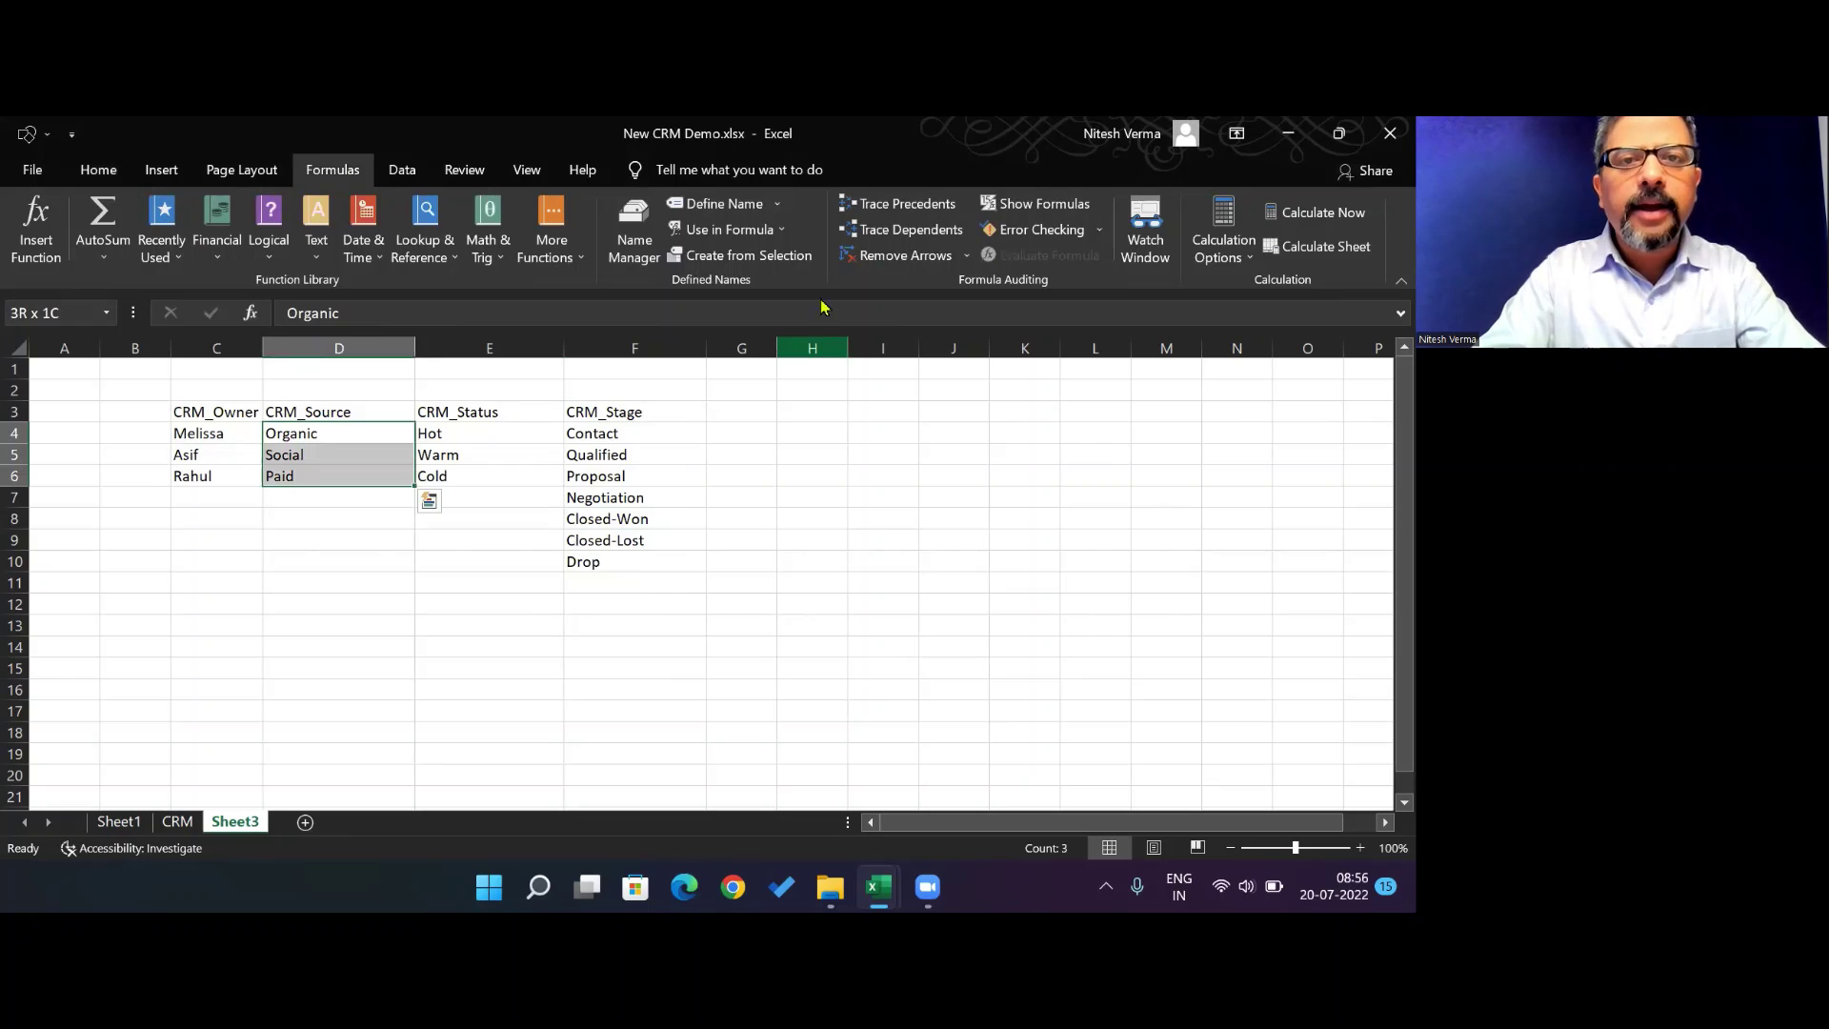
{"action": "left_click", "coordinate": [776, 205]}
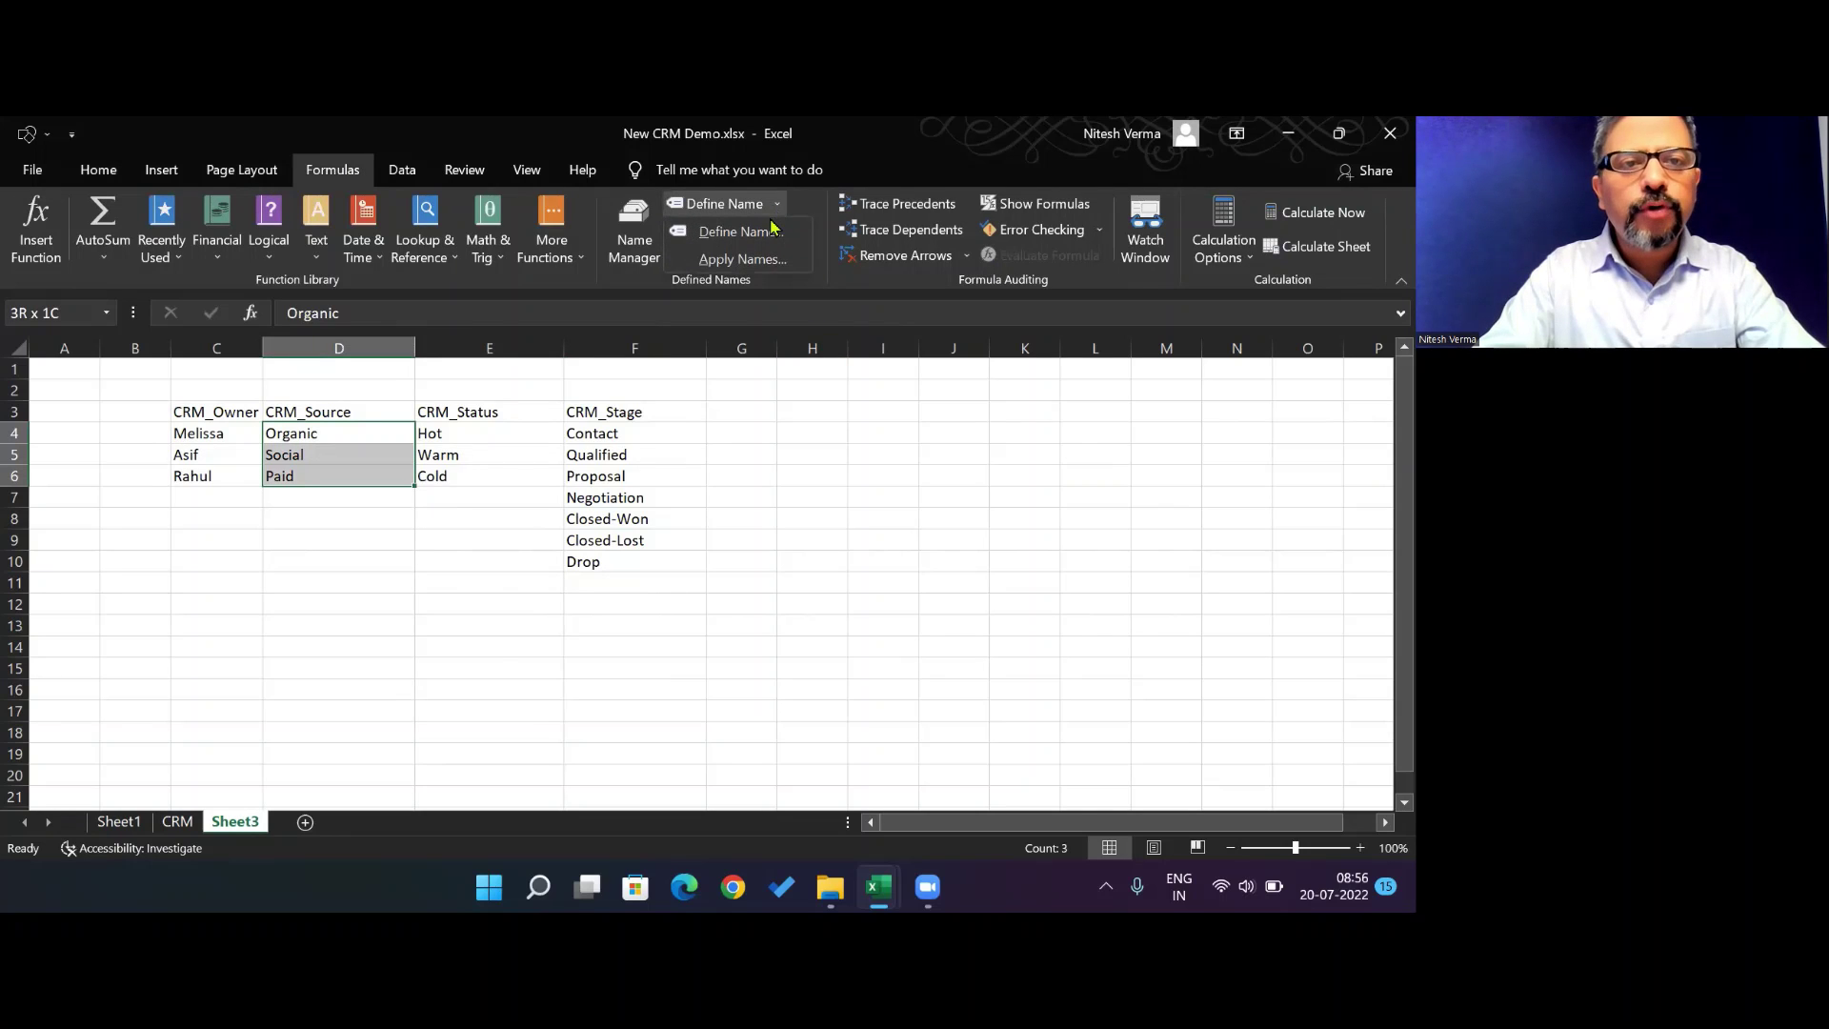
{"action": "left_click", "coordinate": [771, 229]}
{"action": "type", "text": "CRM_Sou"}
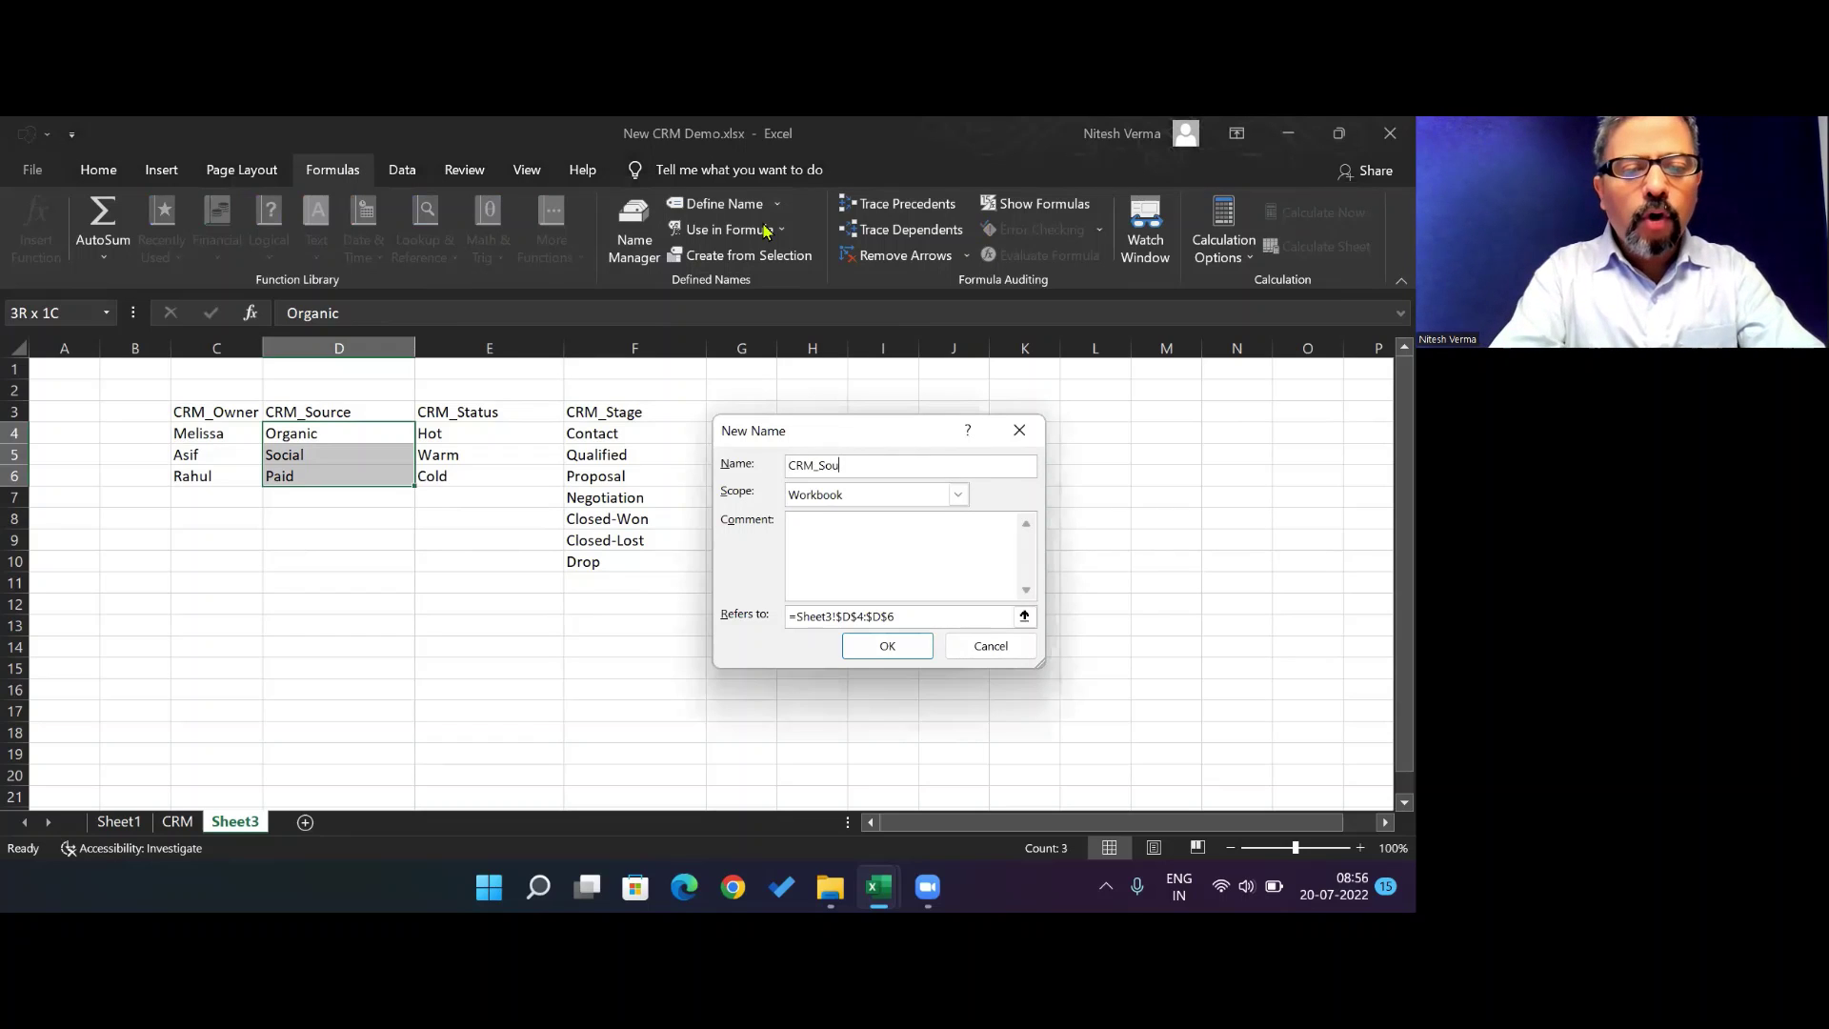
{"action": "type", "text": "rce"}
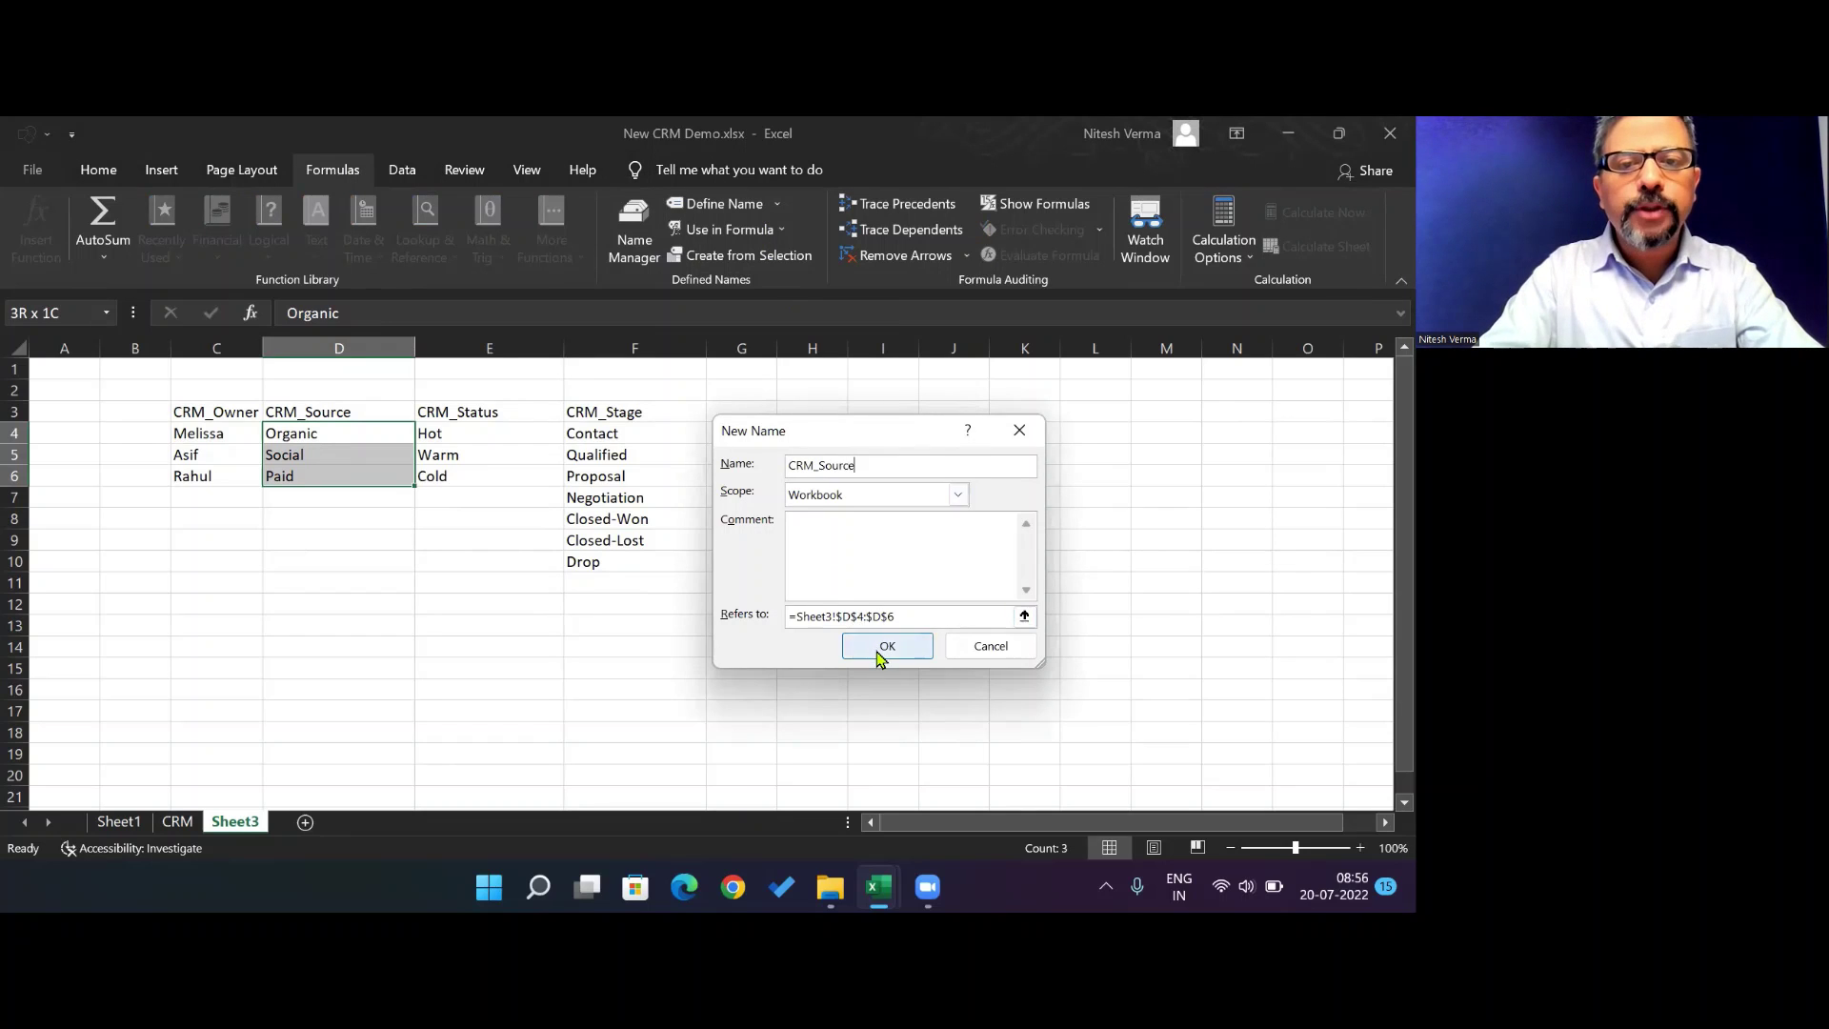
{"action": "left_click", "coordinate": [882, 647]}
Define the name CRM_Status, with workbook scope, for the status entries in E4:E6
{"action": "key", "text": "Right"}
{"action": "key", "text": "ctrl+shift+Down"}
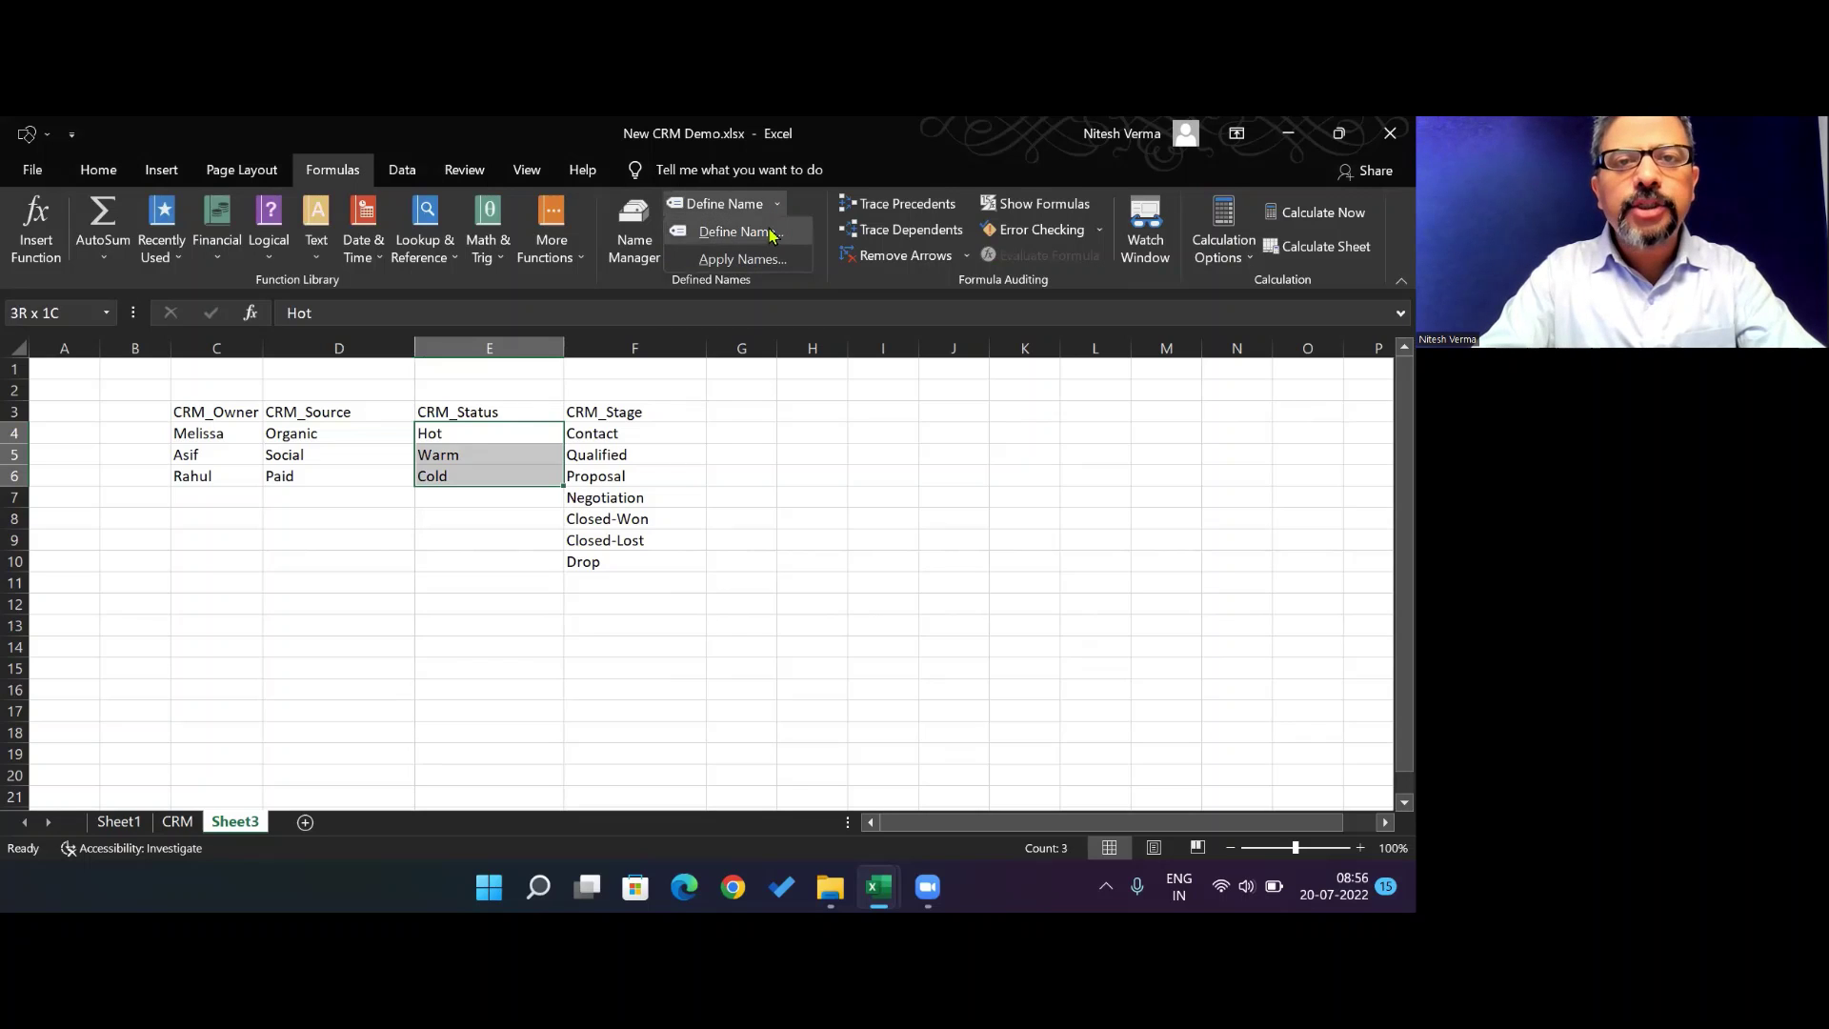
{"action": "left_click", "coordinate": [771, 236]}
{"action": "type", "text": "CRM_Stat"}
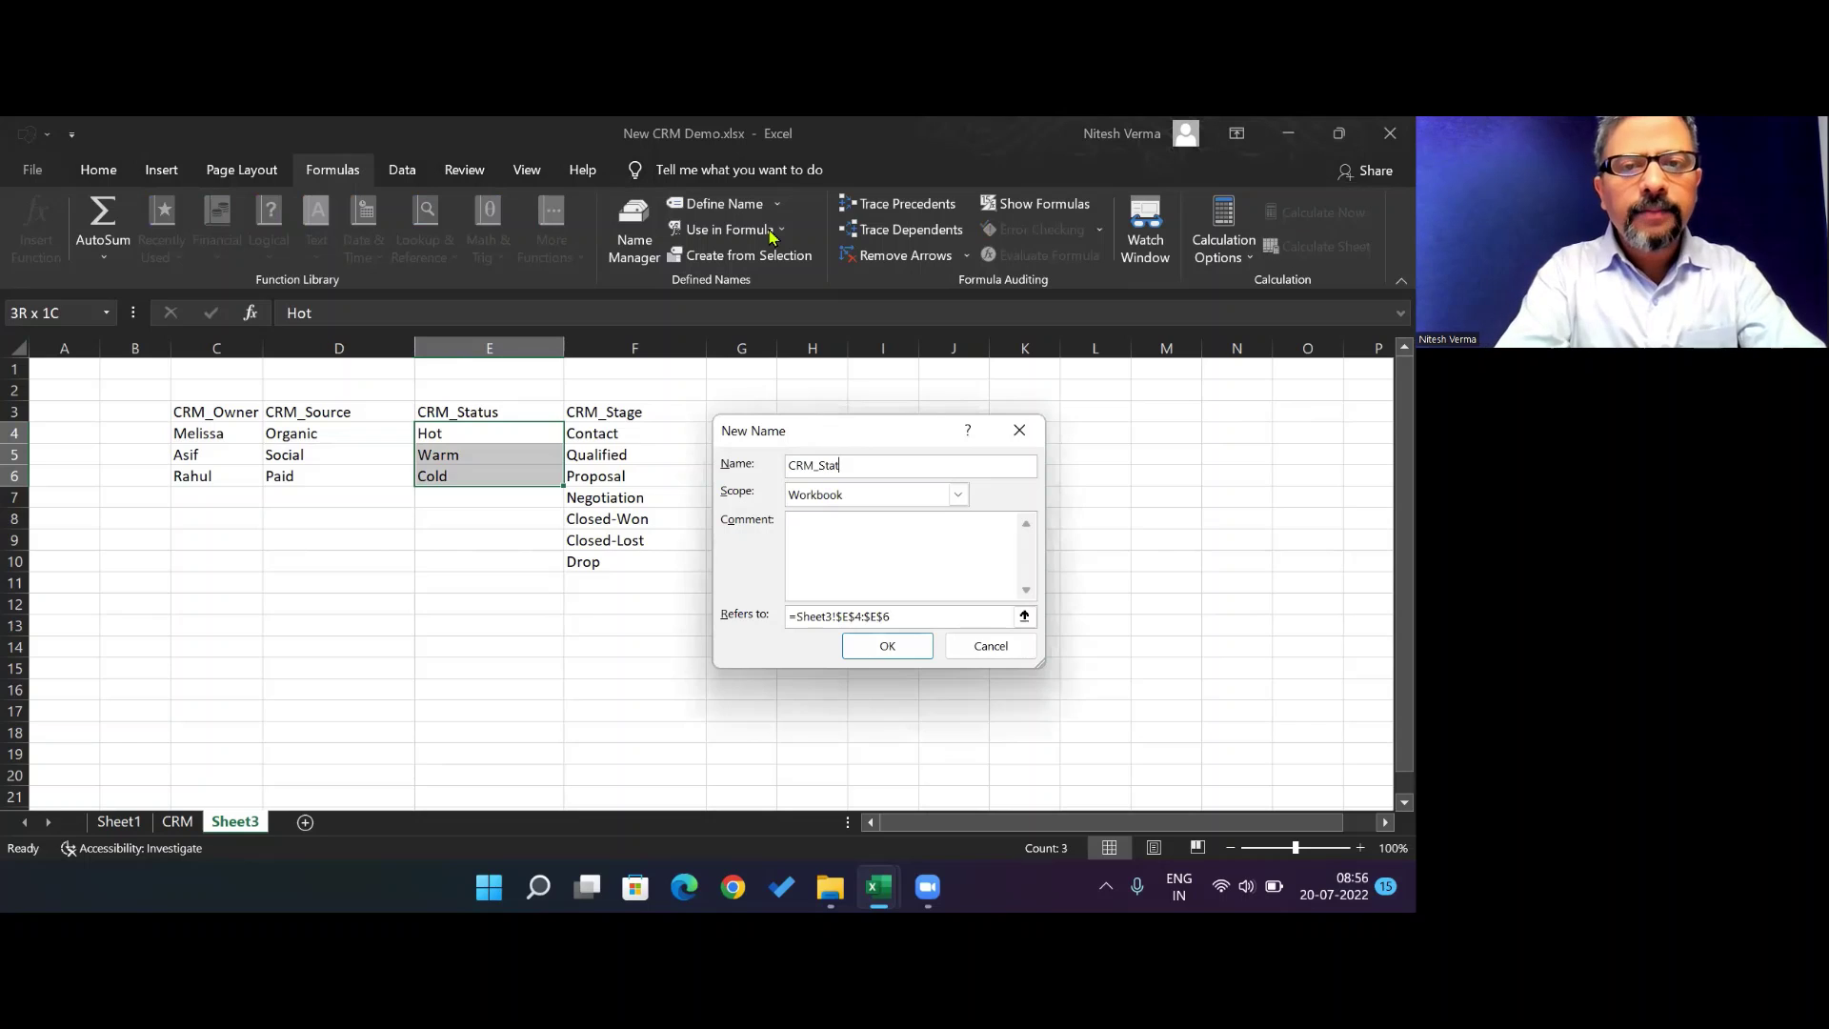
{"action": "type", "text": "us"}
{"action": "left_click", "coordinate": [894, 646]}
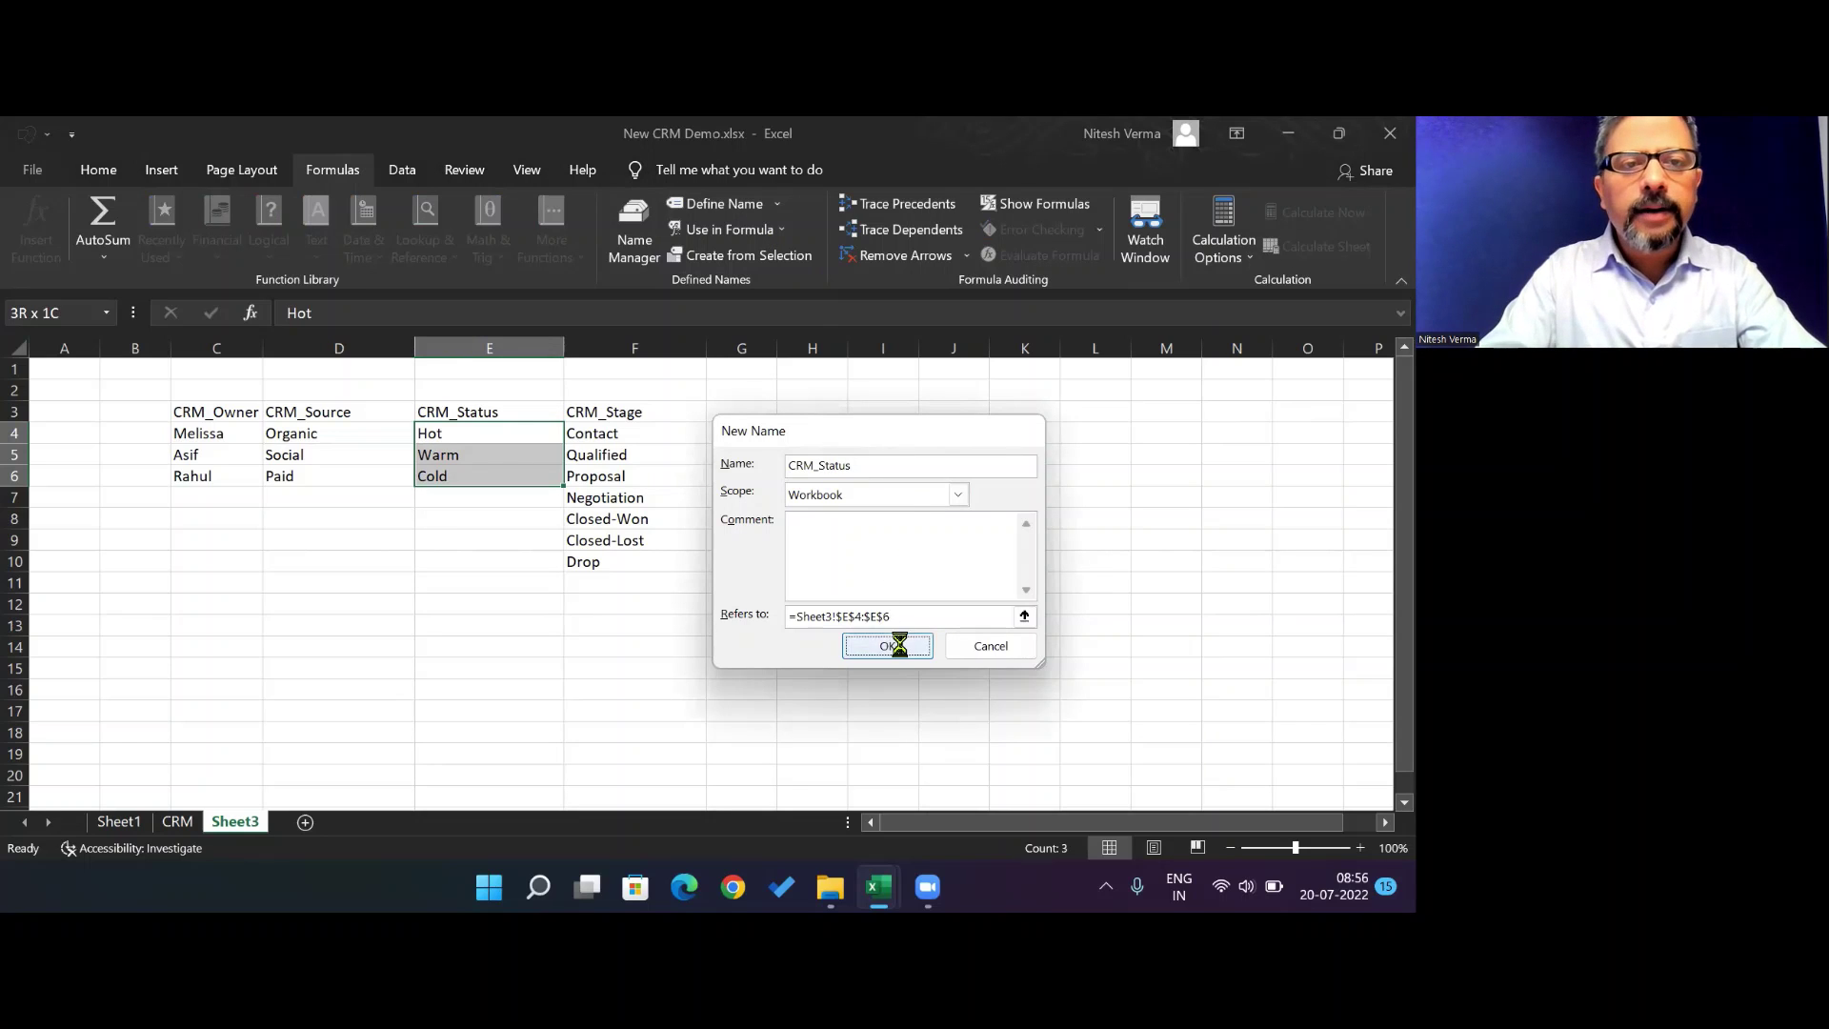
Define the name CRM_Stage, with workbook scope, for the stage entries in F4:F10
{"action": "key", "text": "Right"}
{"action": "key", "text": "ctrl+shift+Down"}
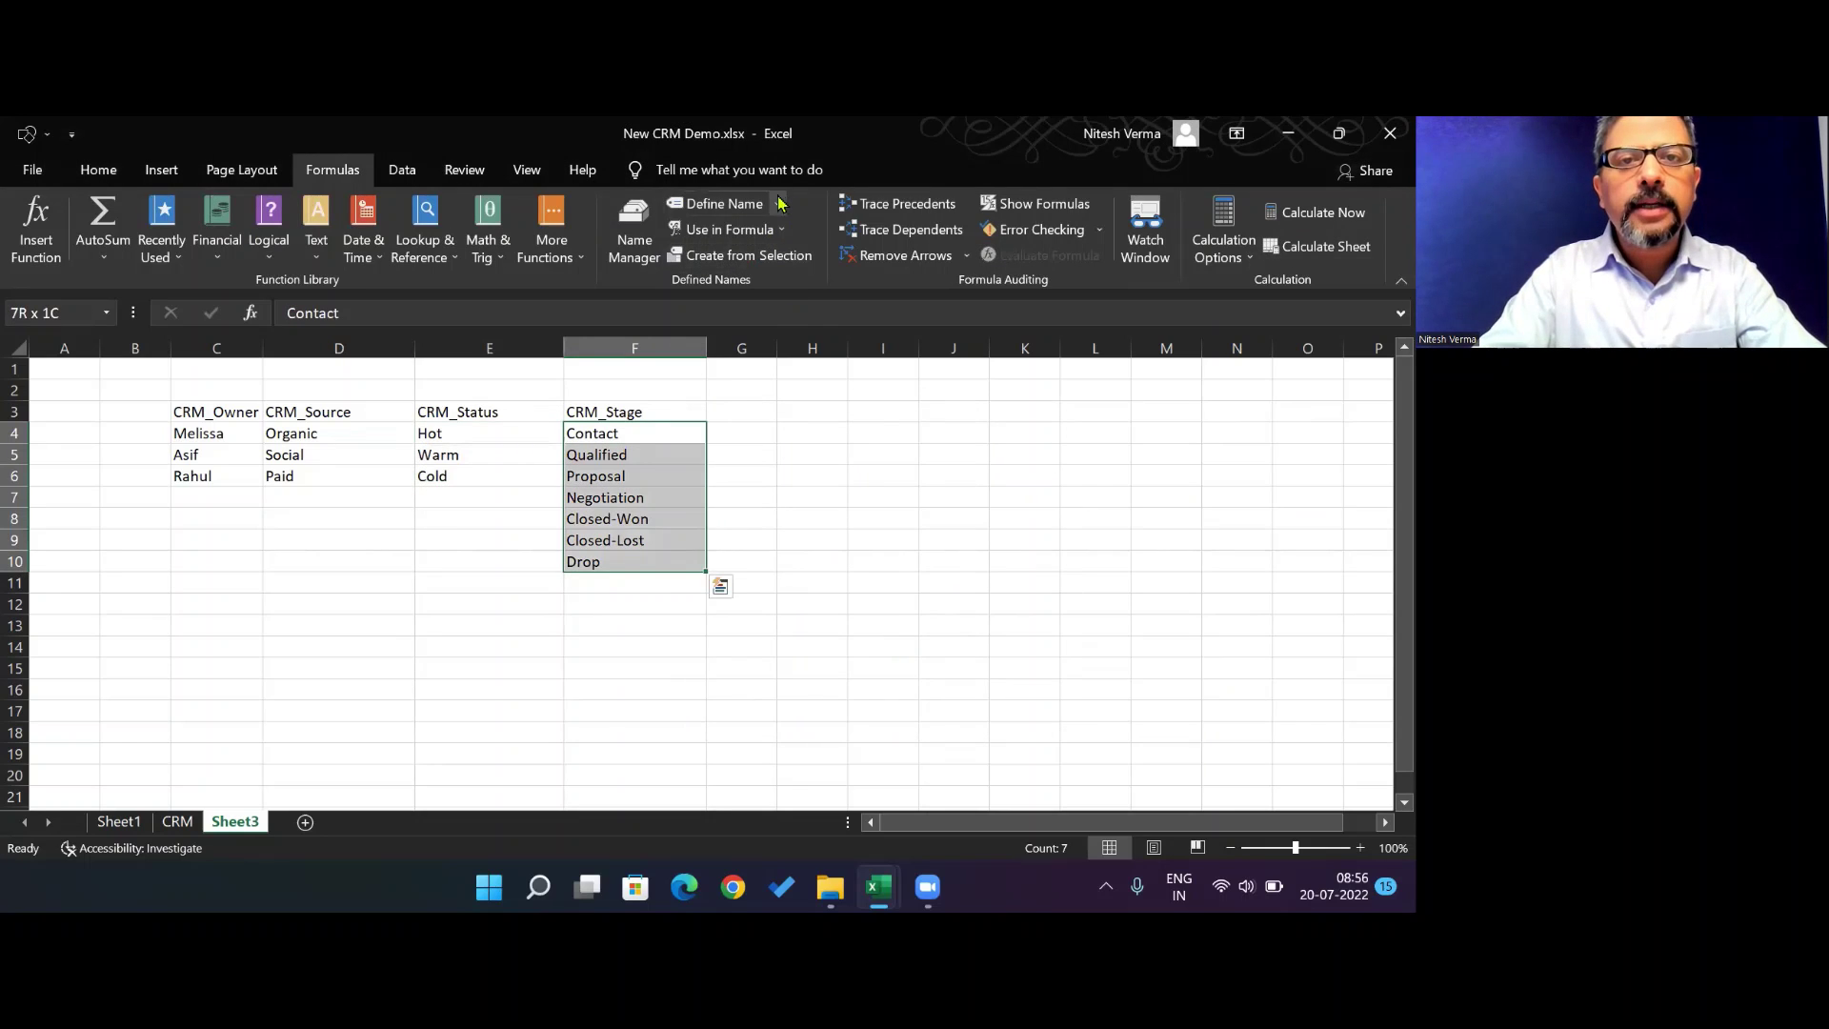
{"action": "left_click", "coordinate": [778, 203]}
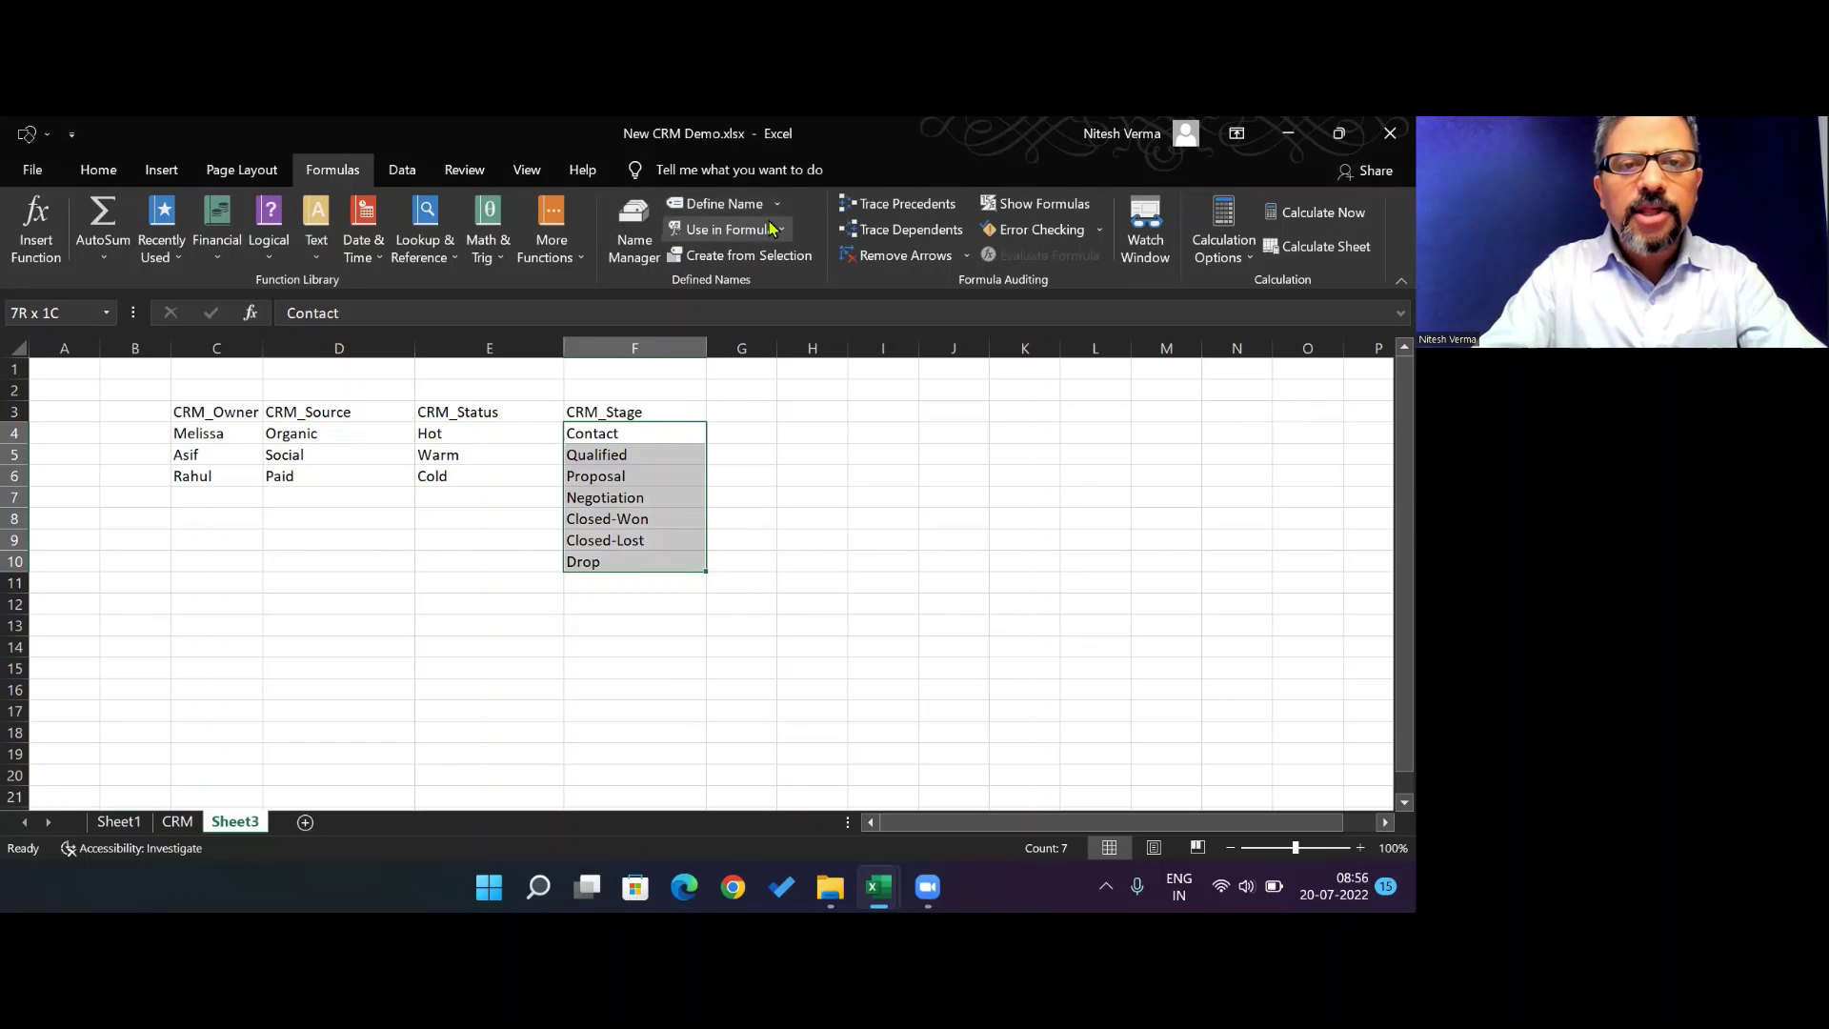
{"action": "left_click", "coordinate": [772, 226]}
{"action": "type", "text": "CRM_Stage"}
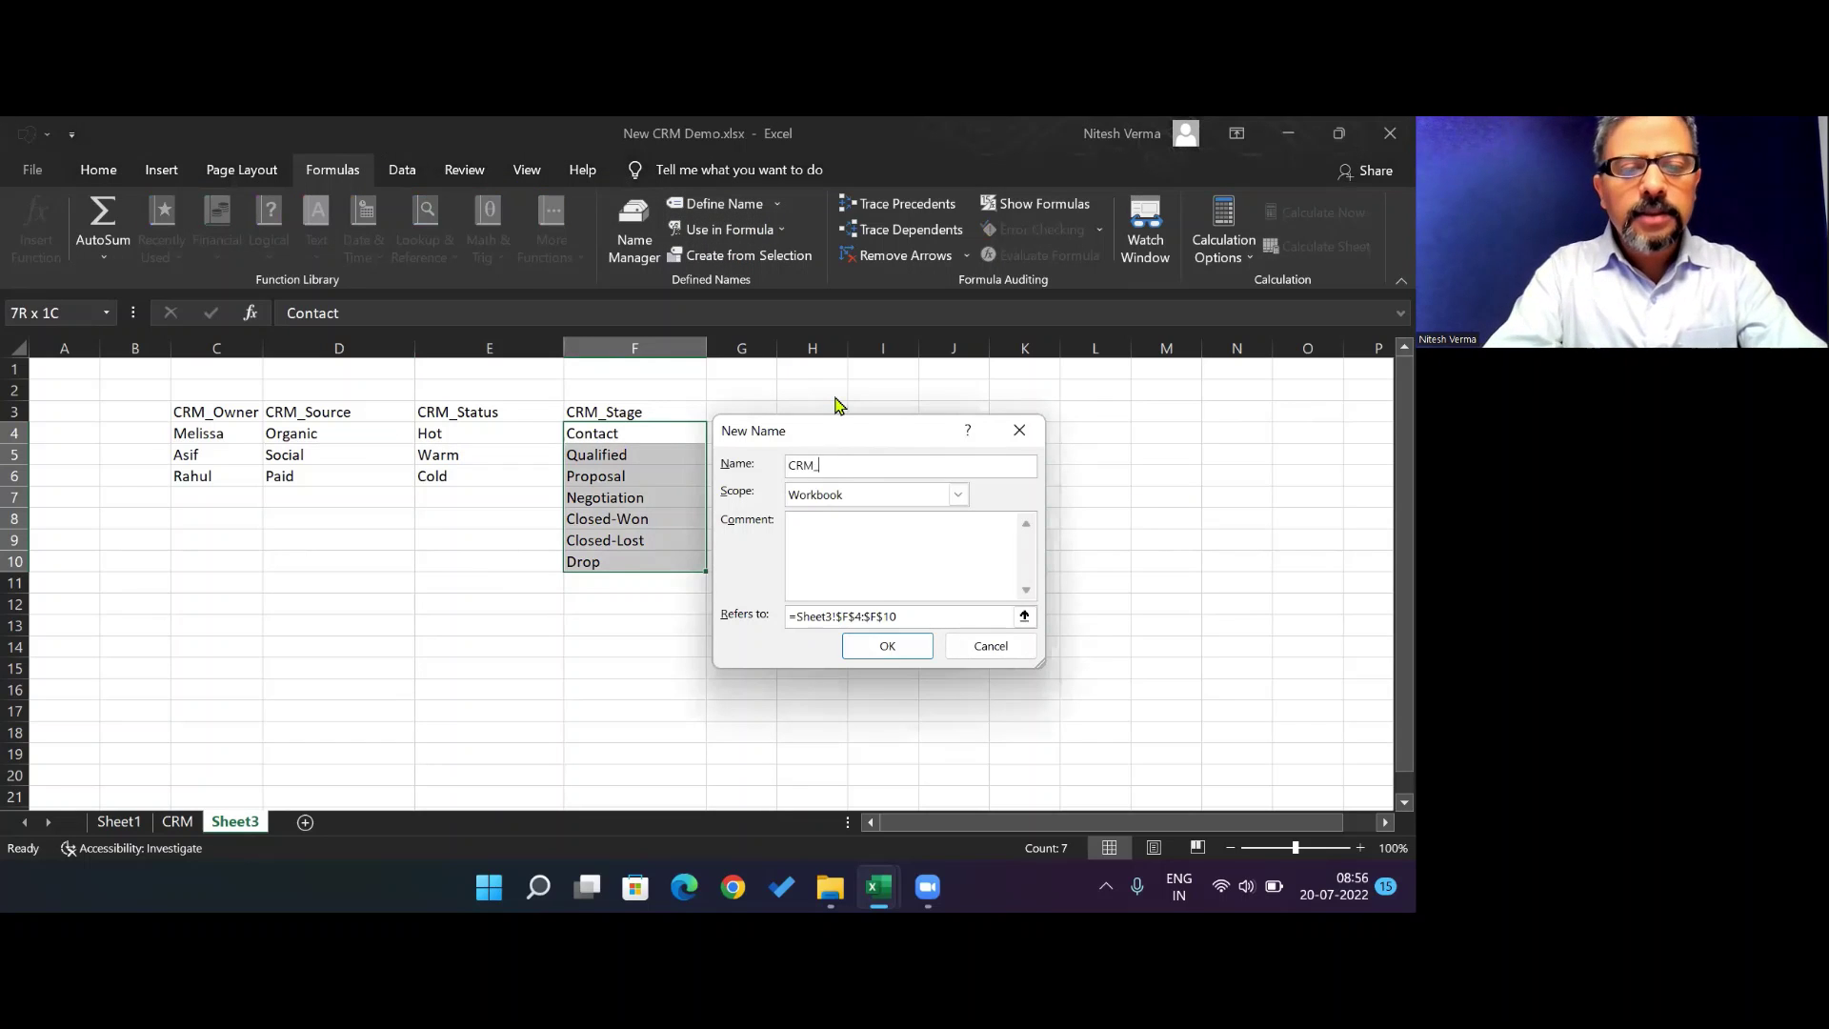
{"action": "left_click", "coordinate": [919, 653]}
{"action": "left_click", "coordinate": [389, 561]}
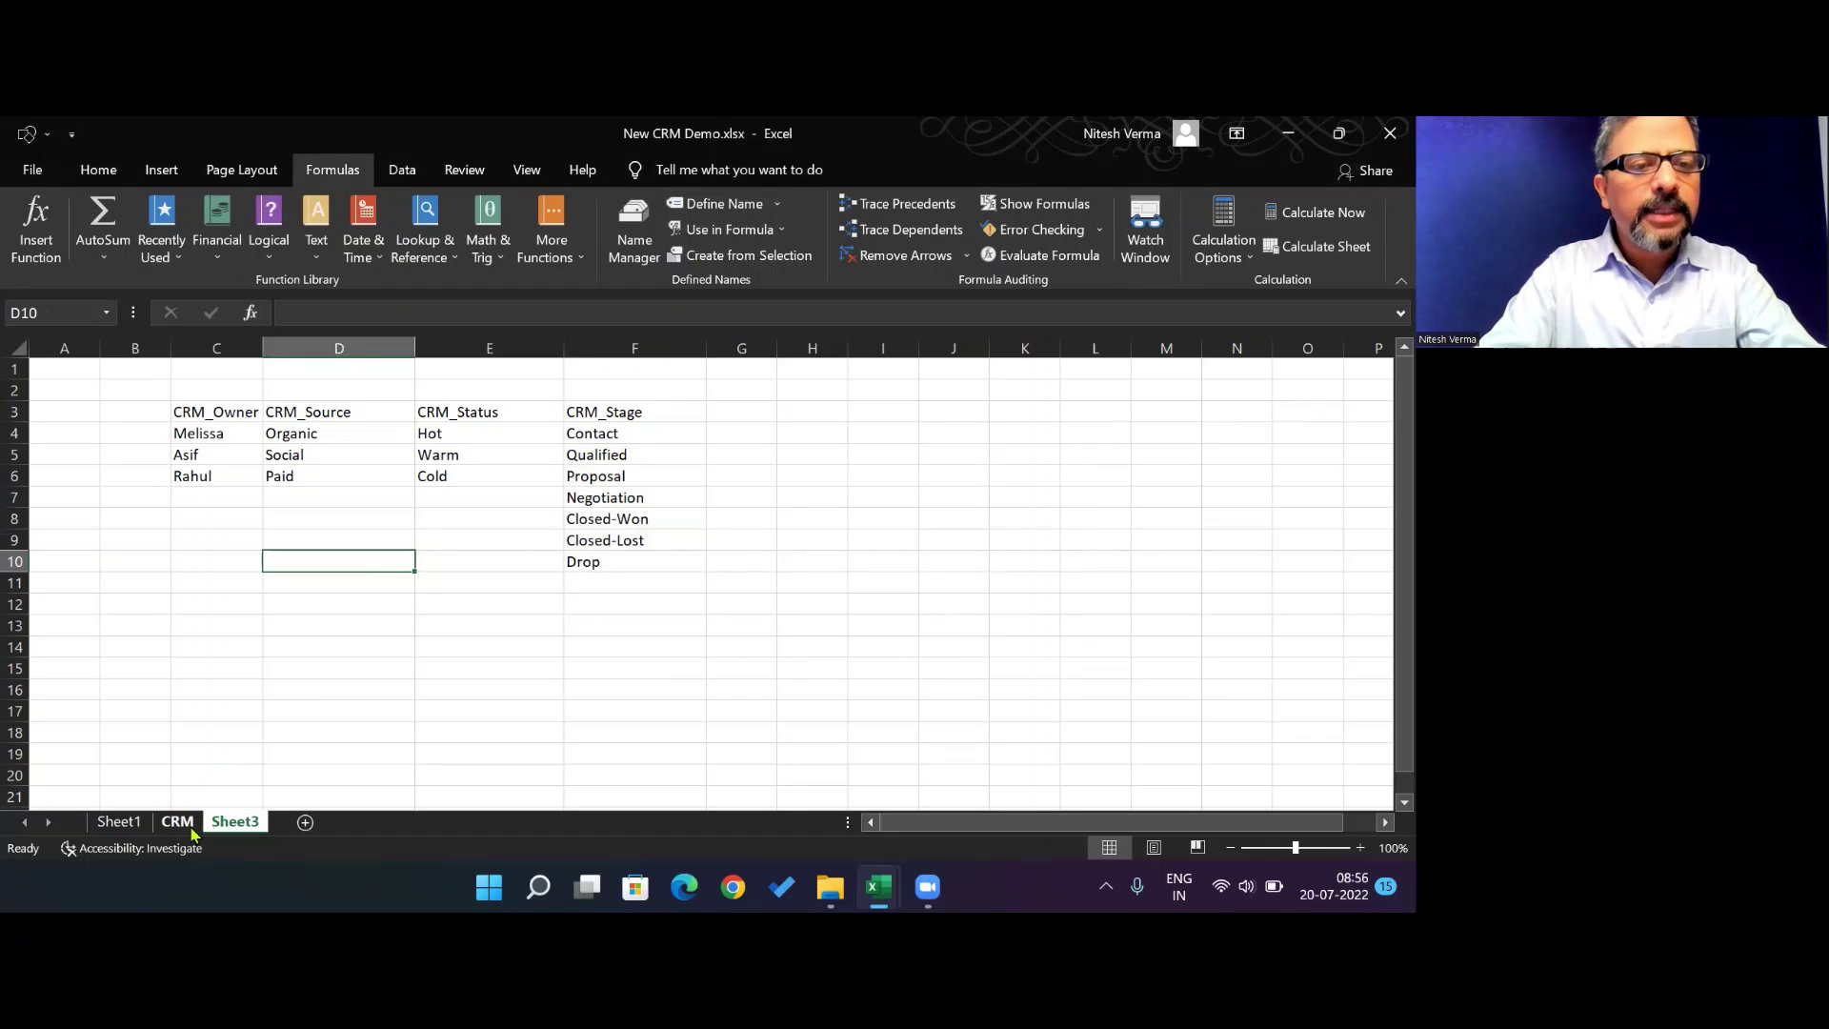
Apply list data validation with the source =CRM_Owner to all cells of the Owner column on the CRM sheet
{"action": "left_click", "coordinate": [177, 821]}
{"action": "left_click", "coordinate": [345, 444]}
{"action": "key", "text": "Up"}
{"action": "key", "text": "Up"}
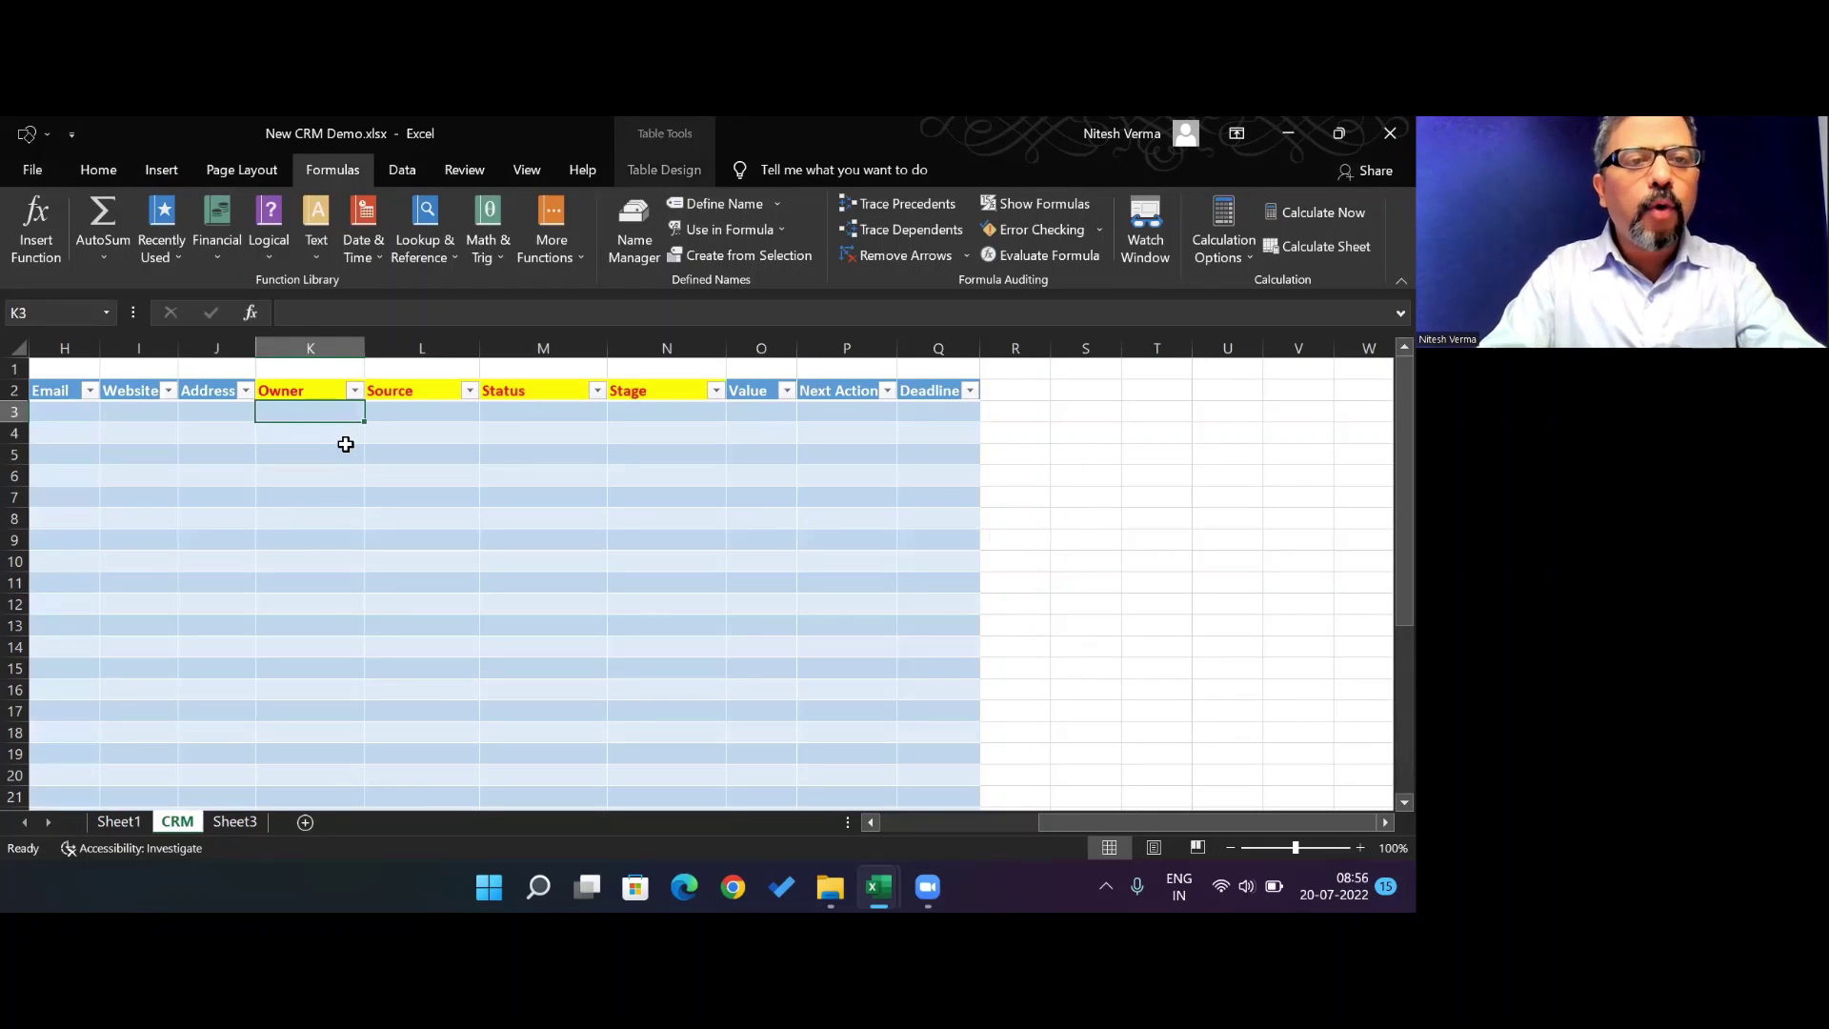
{"action": "key", "text": "ctrl+shift+Down"}
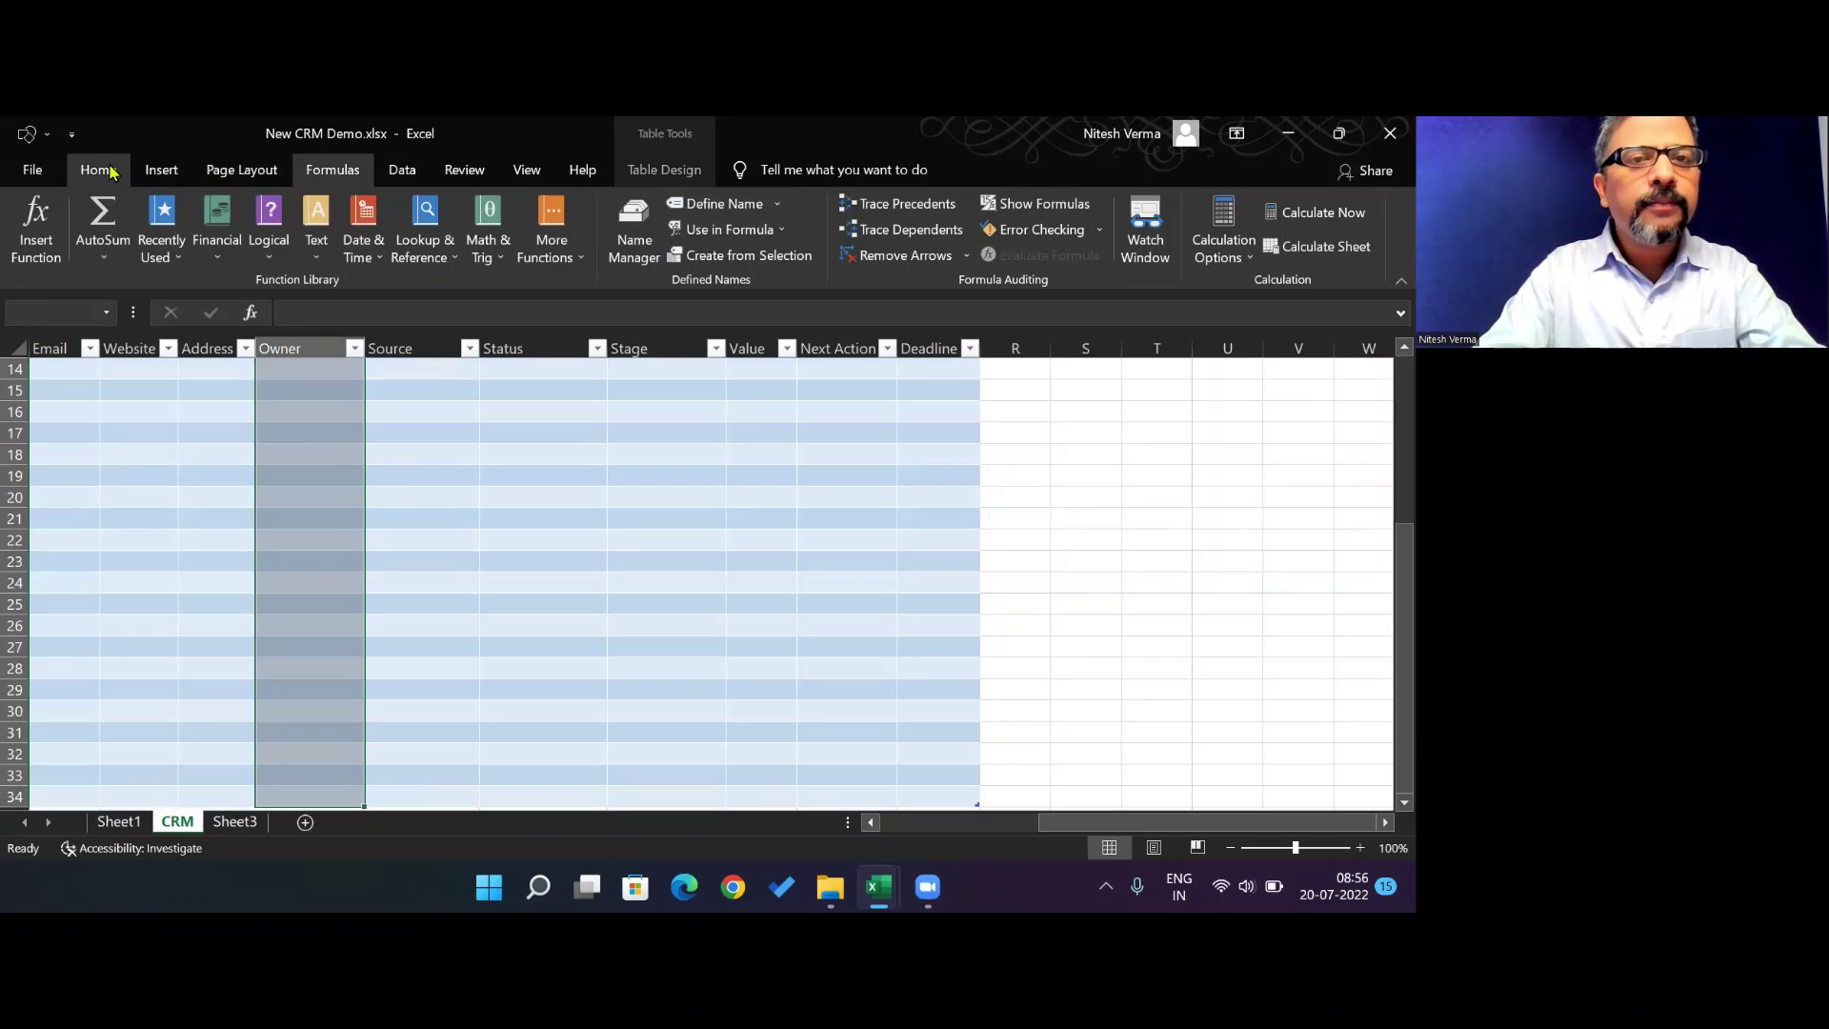
{"action": "left_click", "coordinate": [111, 171]}
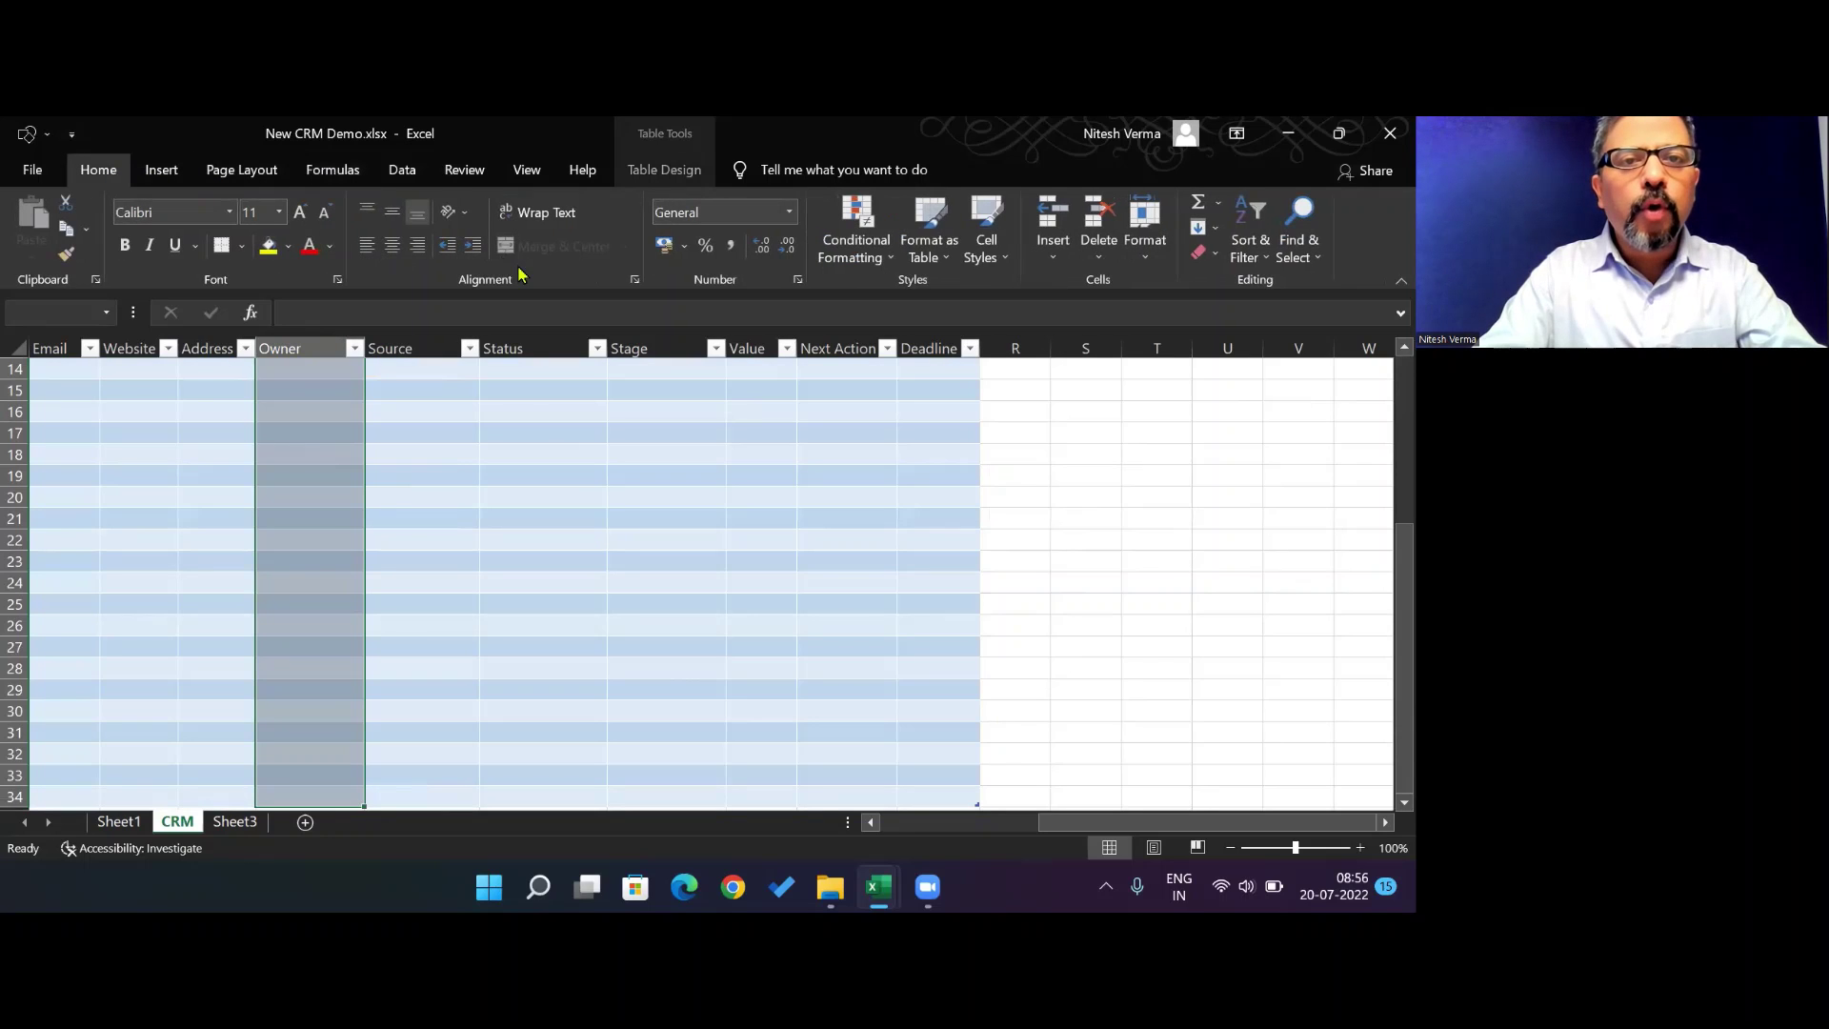
{"action": "left_click", "coordinate": [401, 168]}
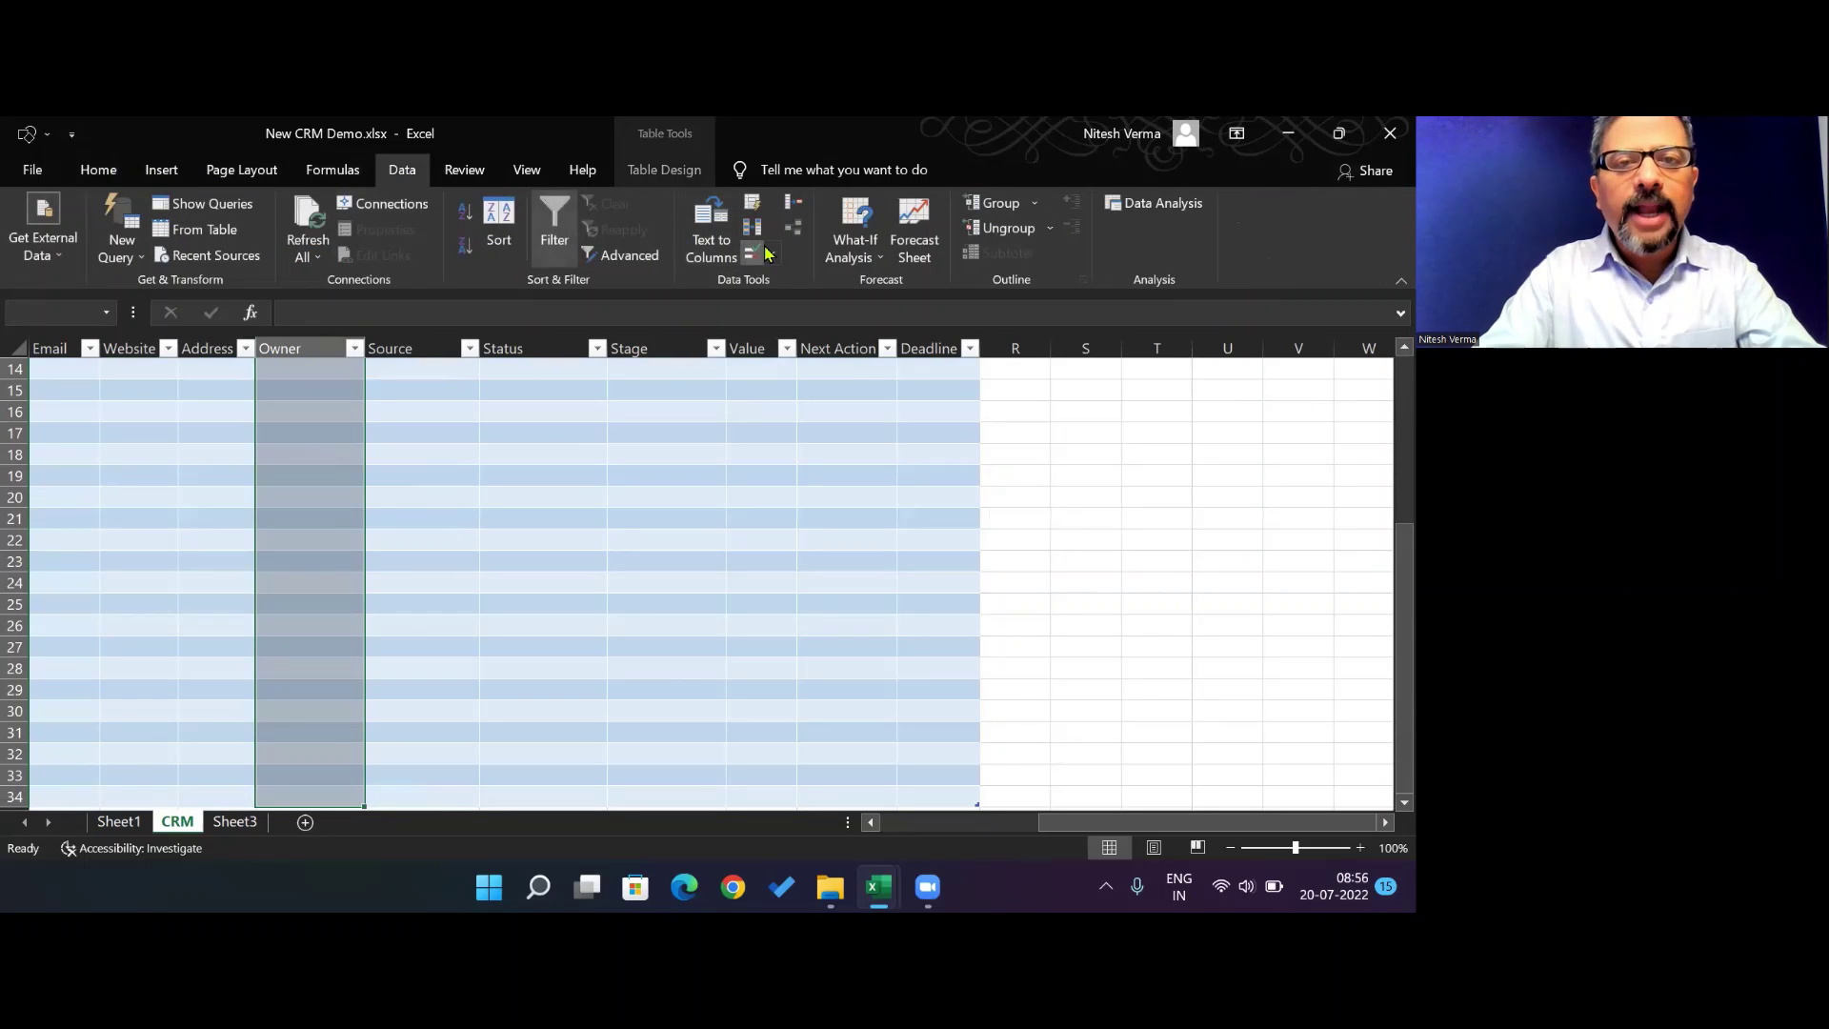
{"action": "left_click", "coordinate": [764, 251]}
{"action": "left_click", "coordinate": [769, 489]}
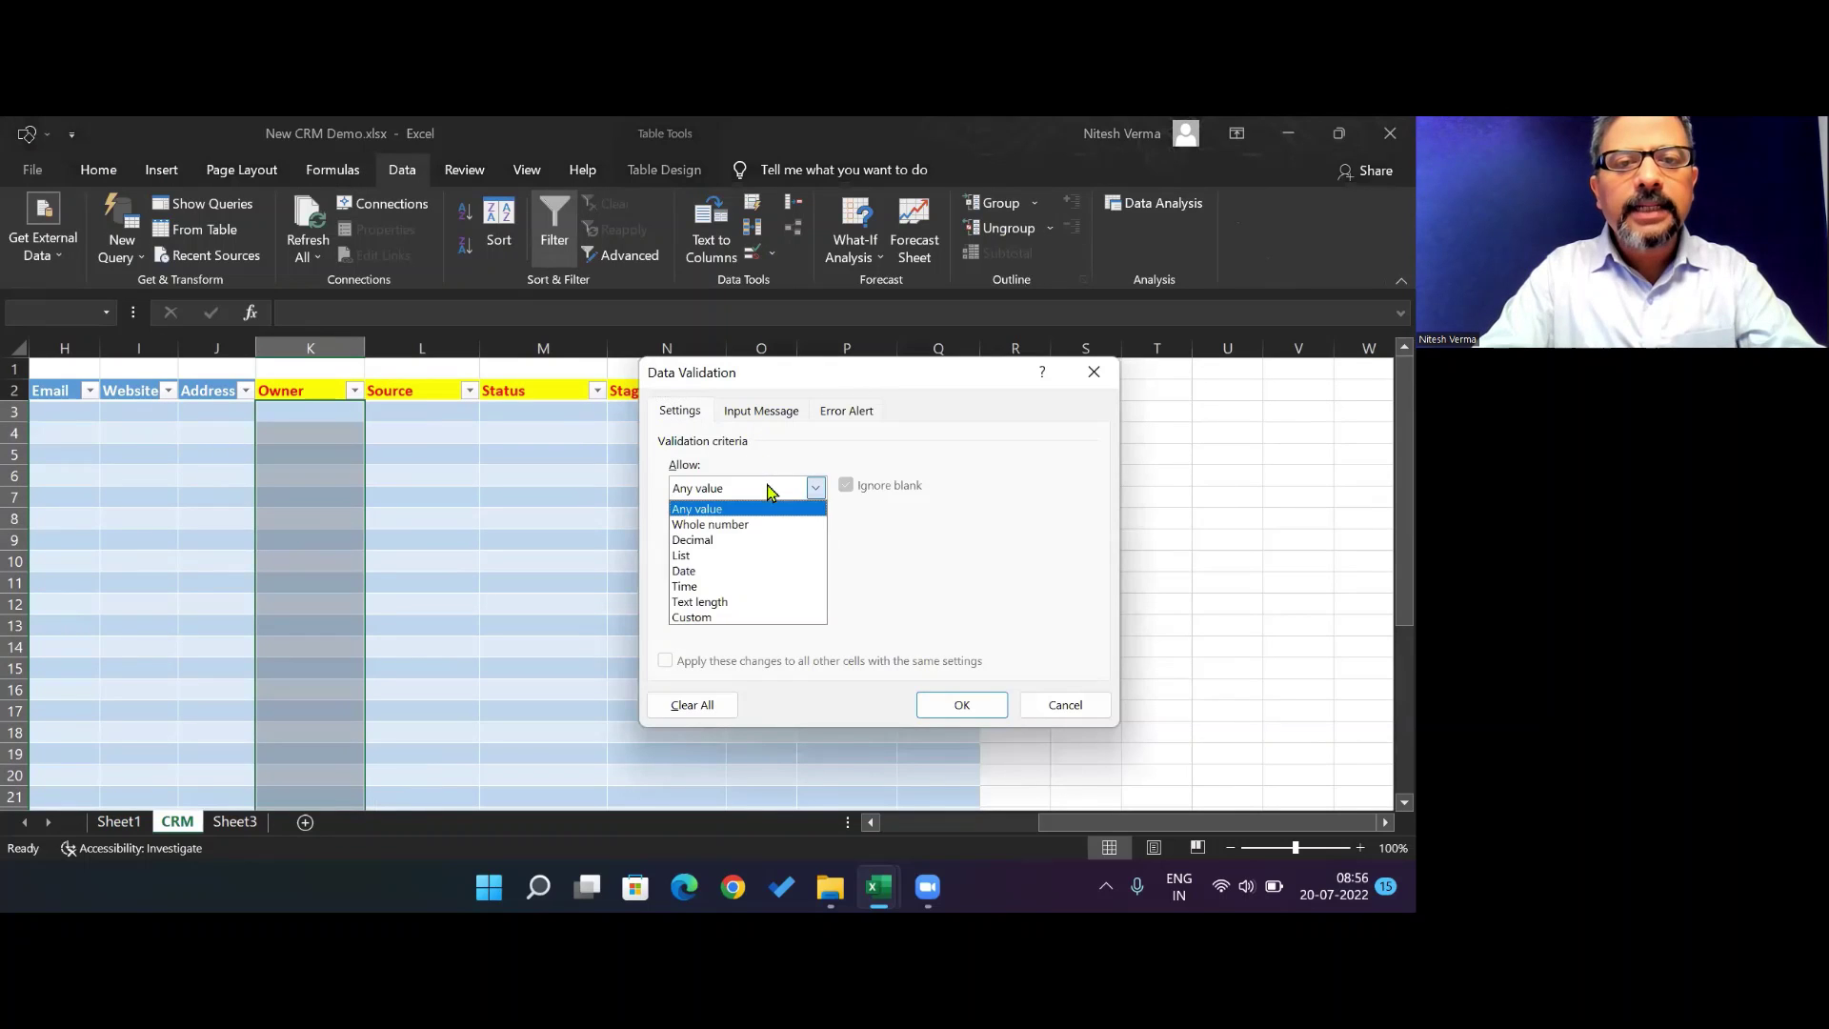
{"action": "left_click", "coordinate": [752, 557]}
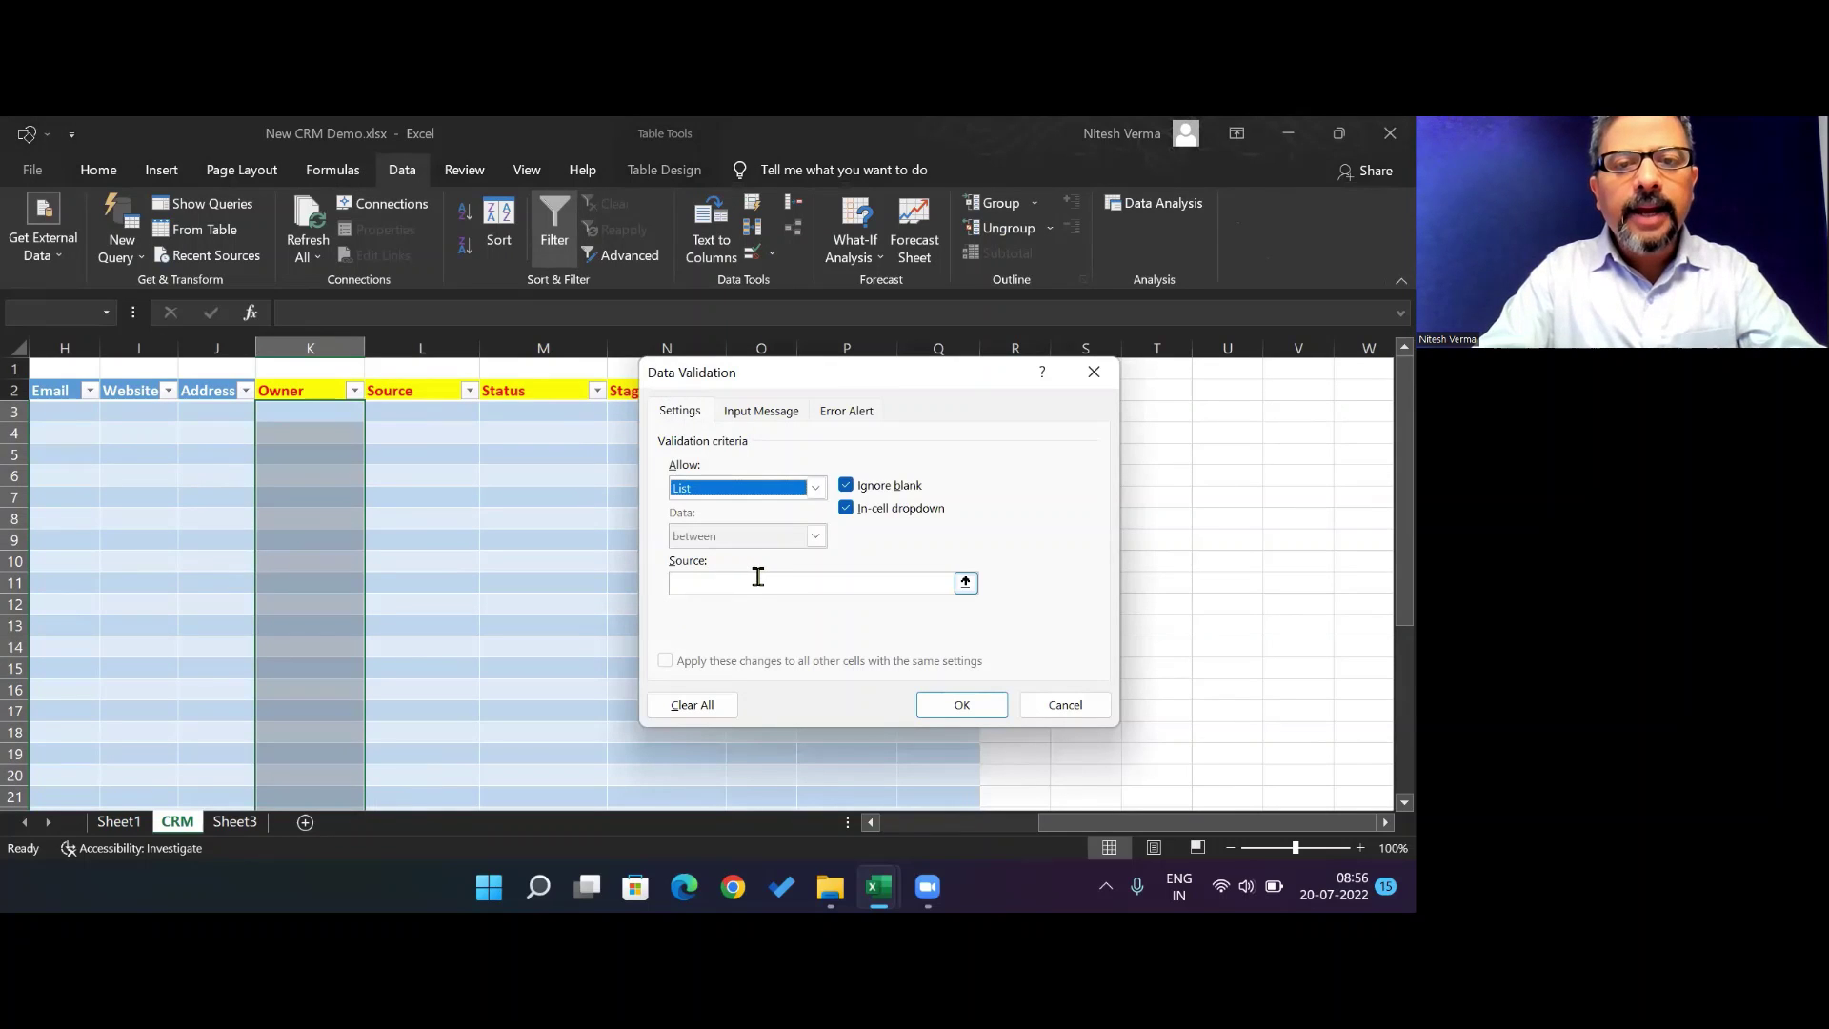
{"action": "left_click", "coordinate": [758, 580]}
{"action": "type", "text": "=CRM_Owner"}
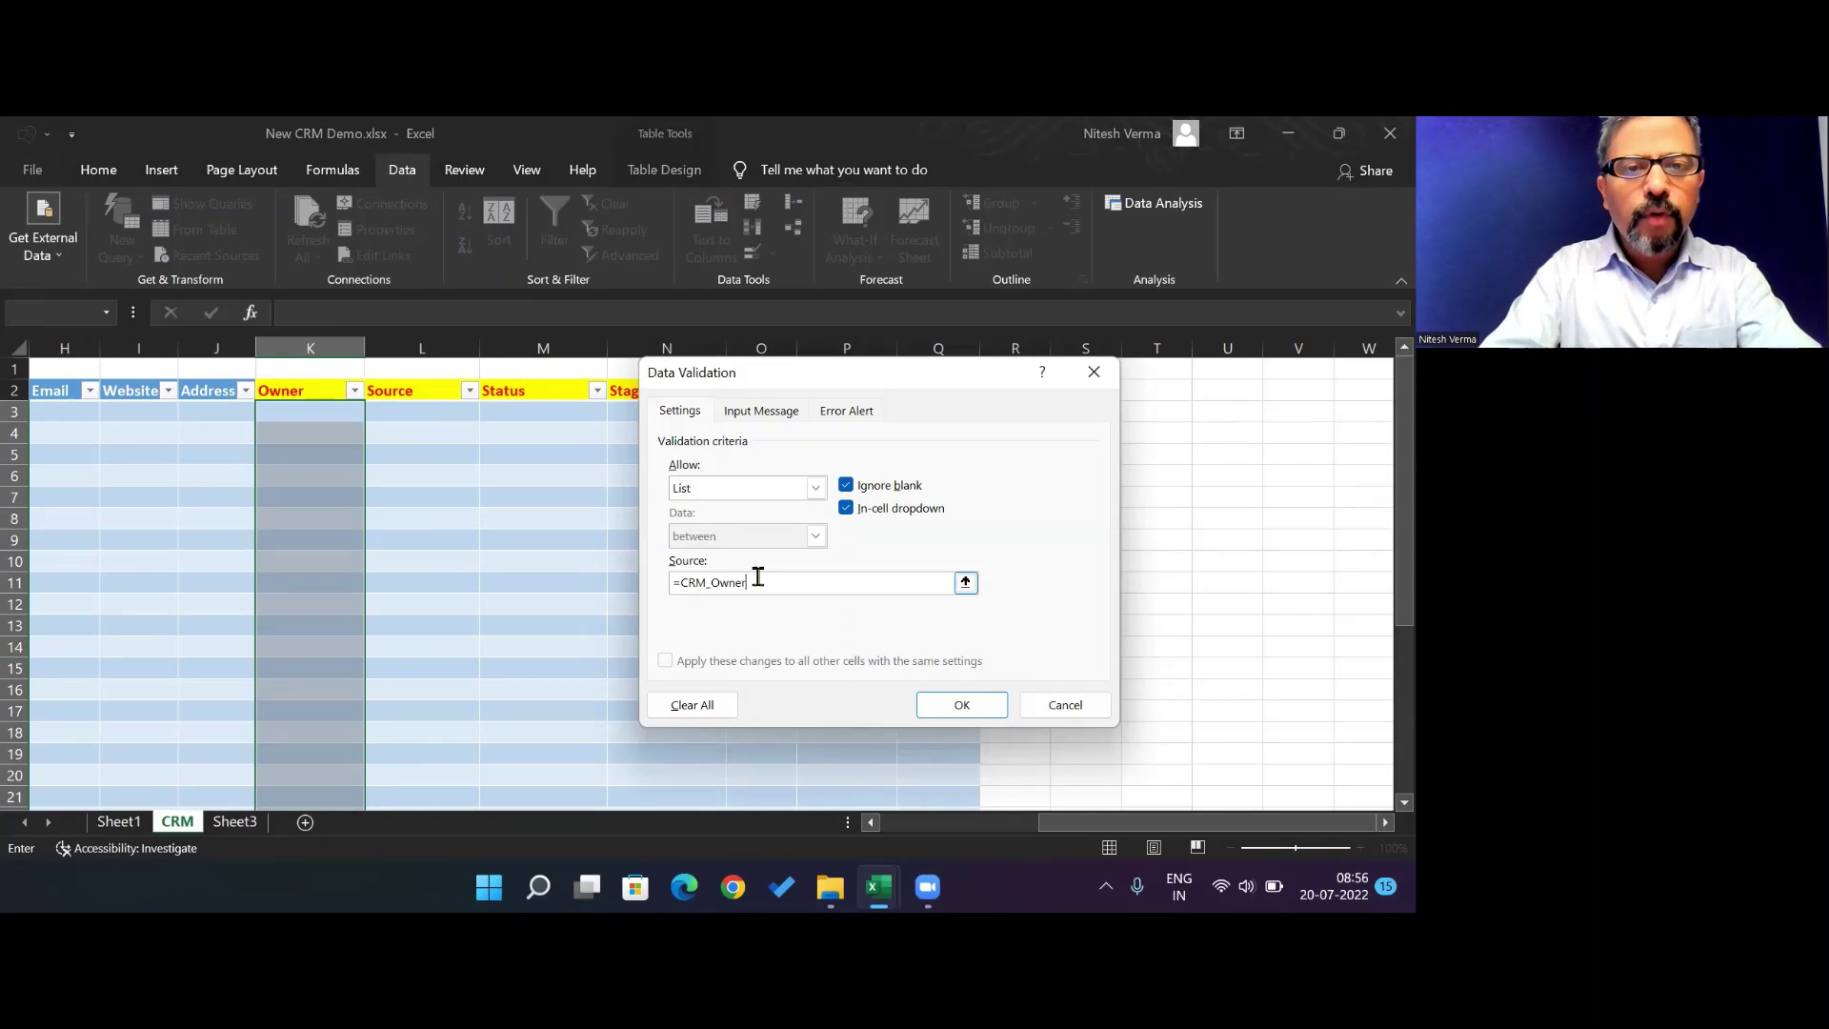
{"action": "left_click", "coordinate": [985, 707]}
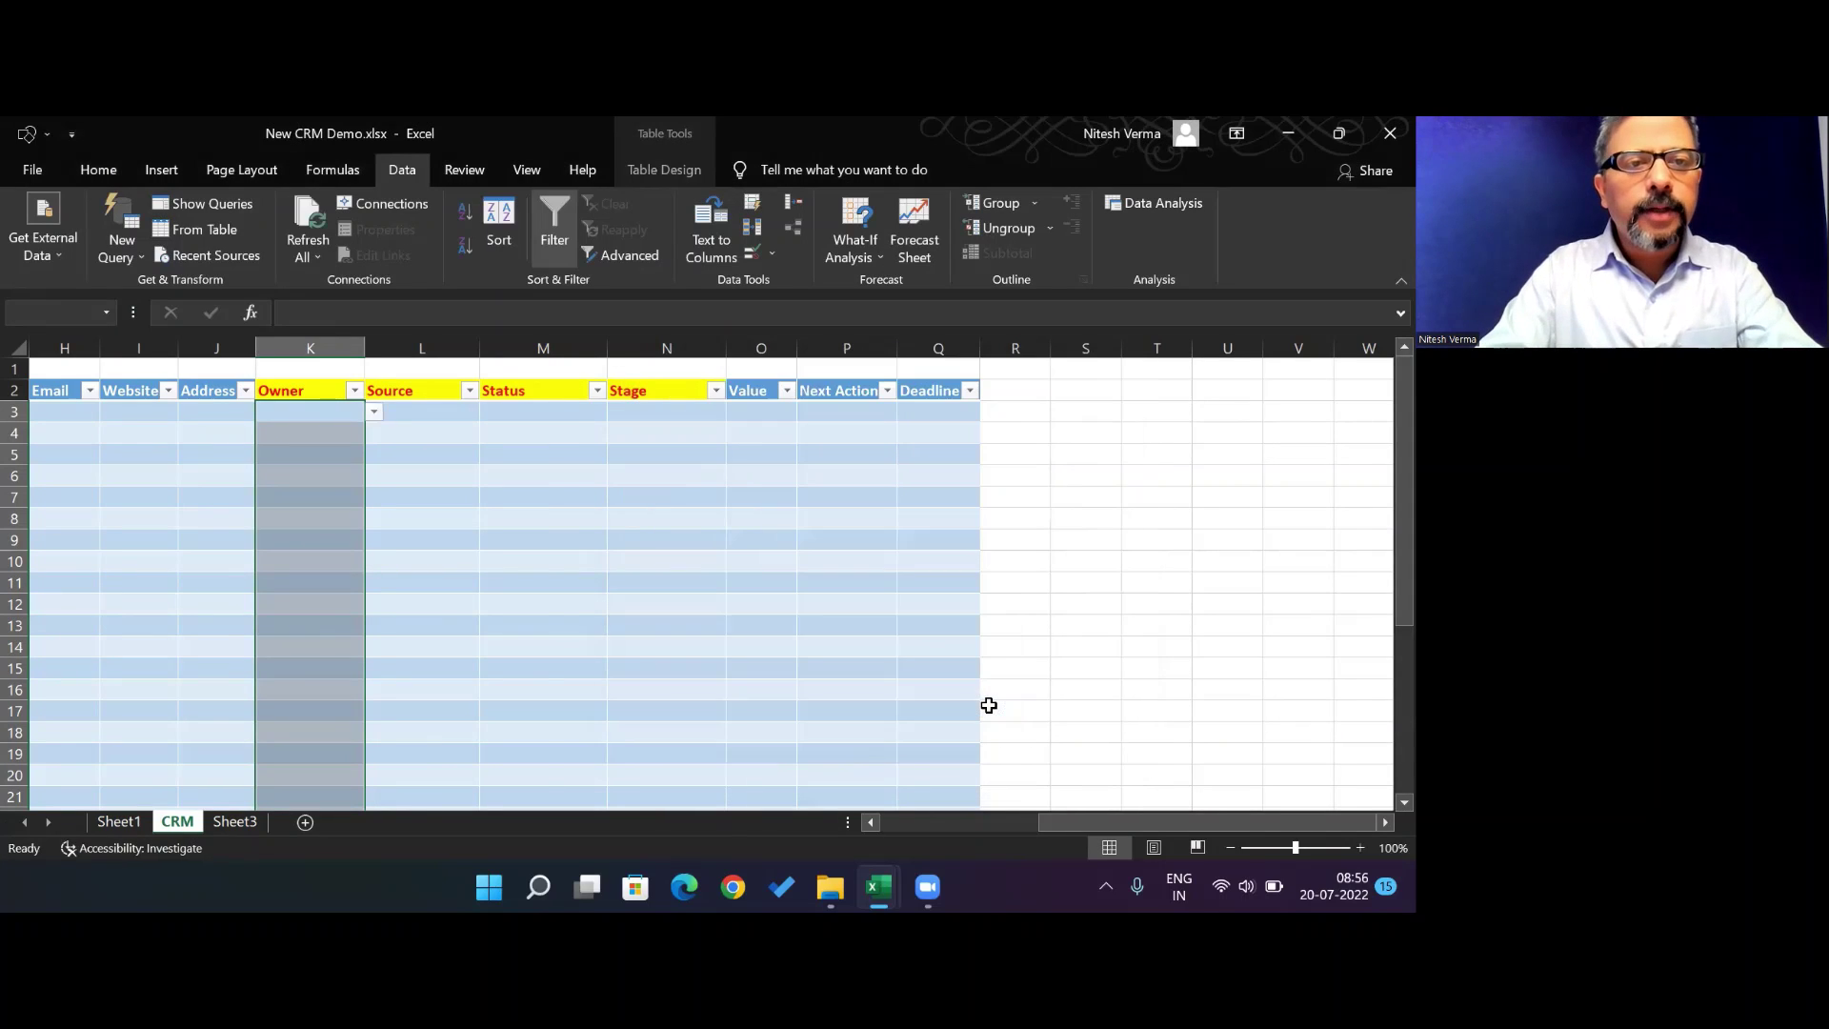
Test the drop-down in the first Owner cells by picking entries, and clear the test entries
{"action": "key", "text": "Down"}
{"action": "key", "text": "Up"}
{"action": "key", "text": "alt+Down"}
{"action": "key", "text": "Down"}
{"action": "key", "text": "Return"}
{"action": "key", "text": "alt+Down"}
{"action": "key", "text": "Return"}
{"action": "key", "text": "shift+Up"}
{"action": "key", "text": "Delete"}
Apply list data validation with the source =CRM_Source to all cells of the Source column
{"action": "key", "text": "Right"}
{"action": "key", "text": "ctrl+shift+Down"}
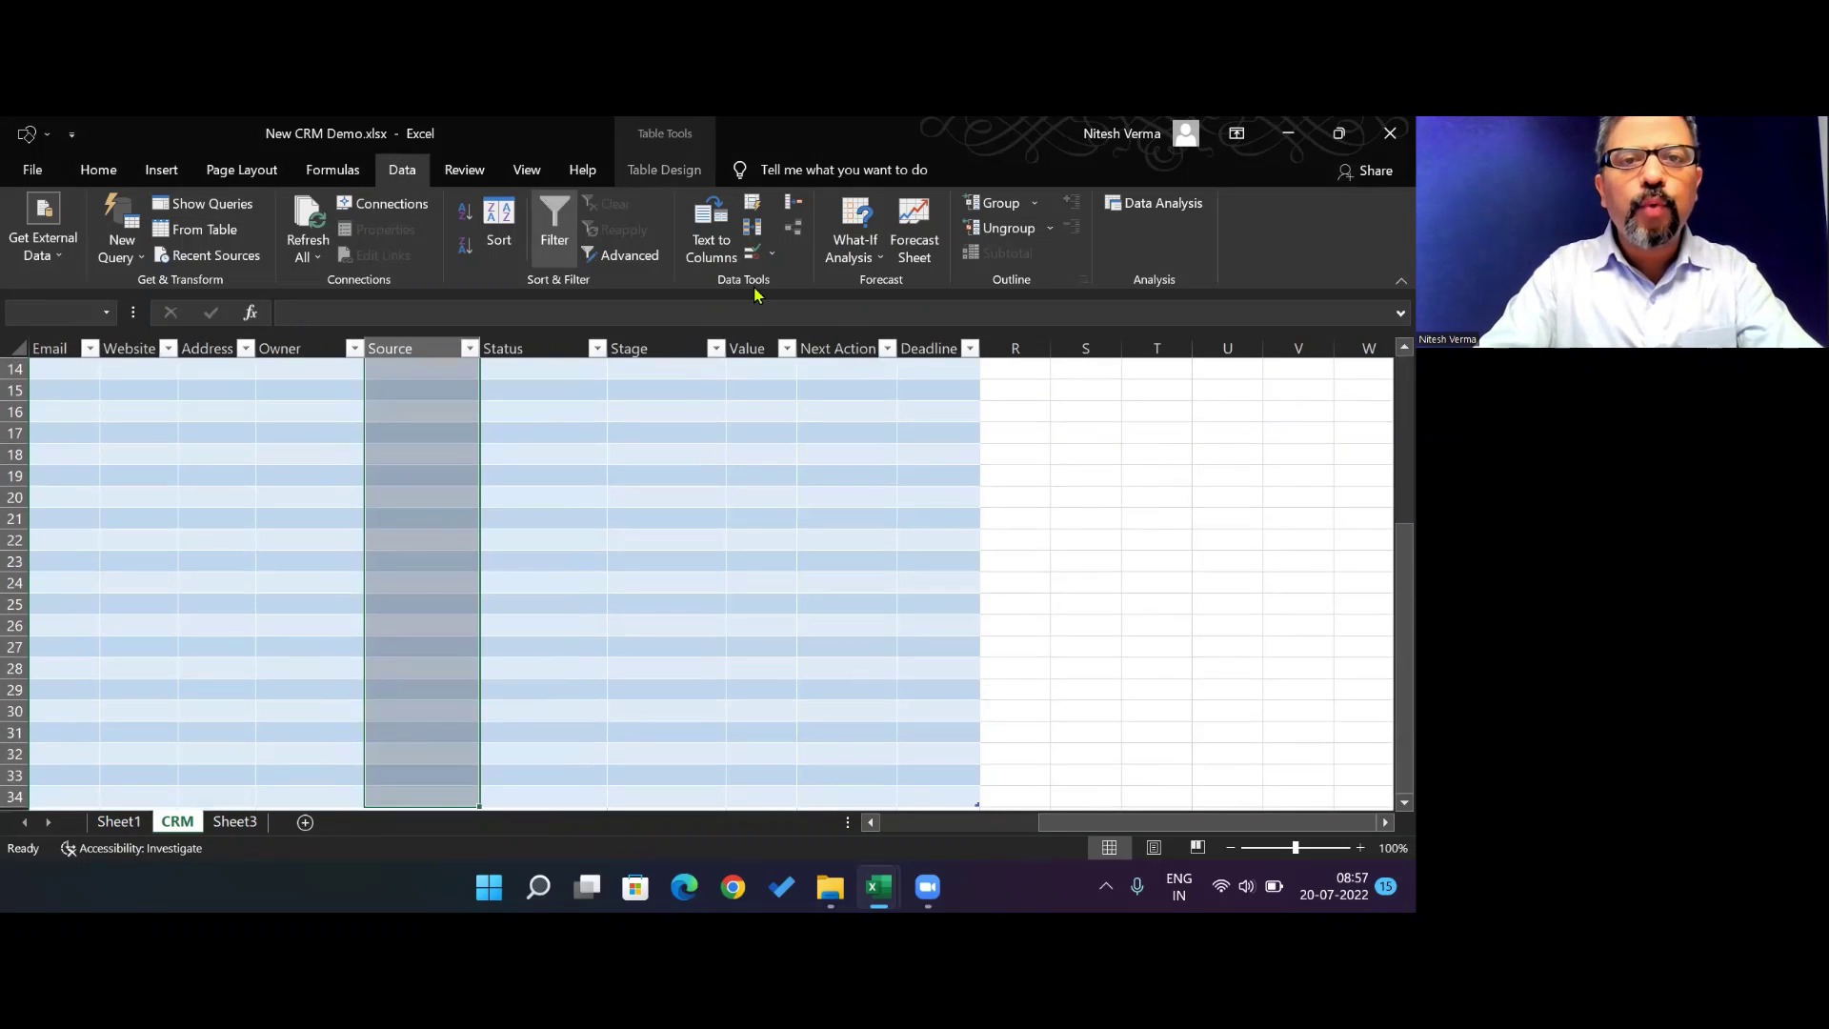
{"action": "left_click", "coordinate": [772, 255]}
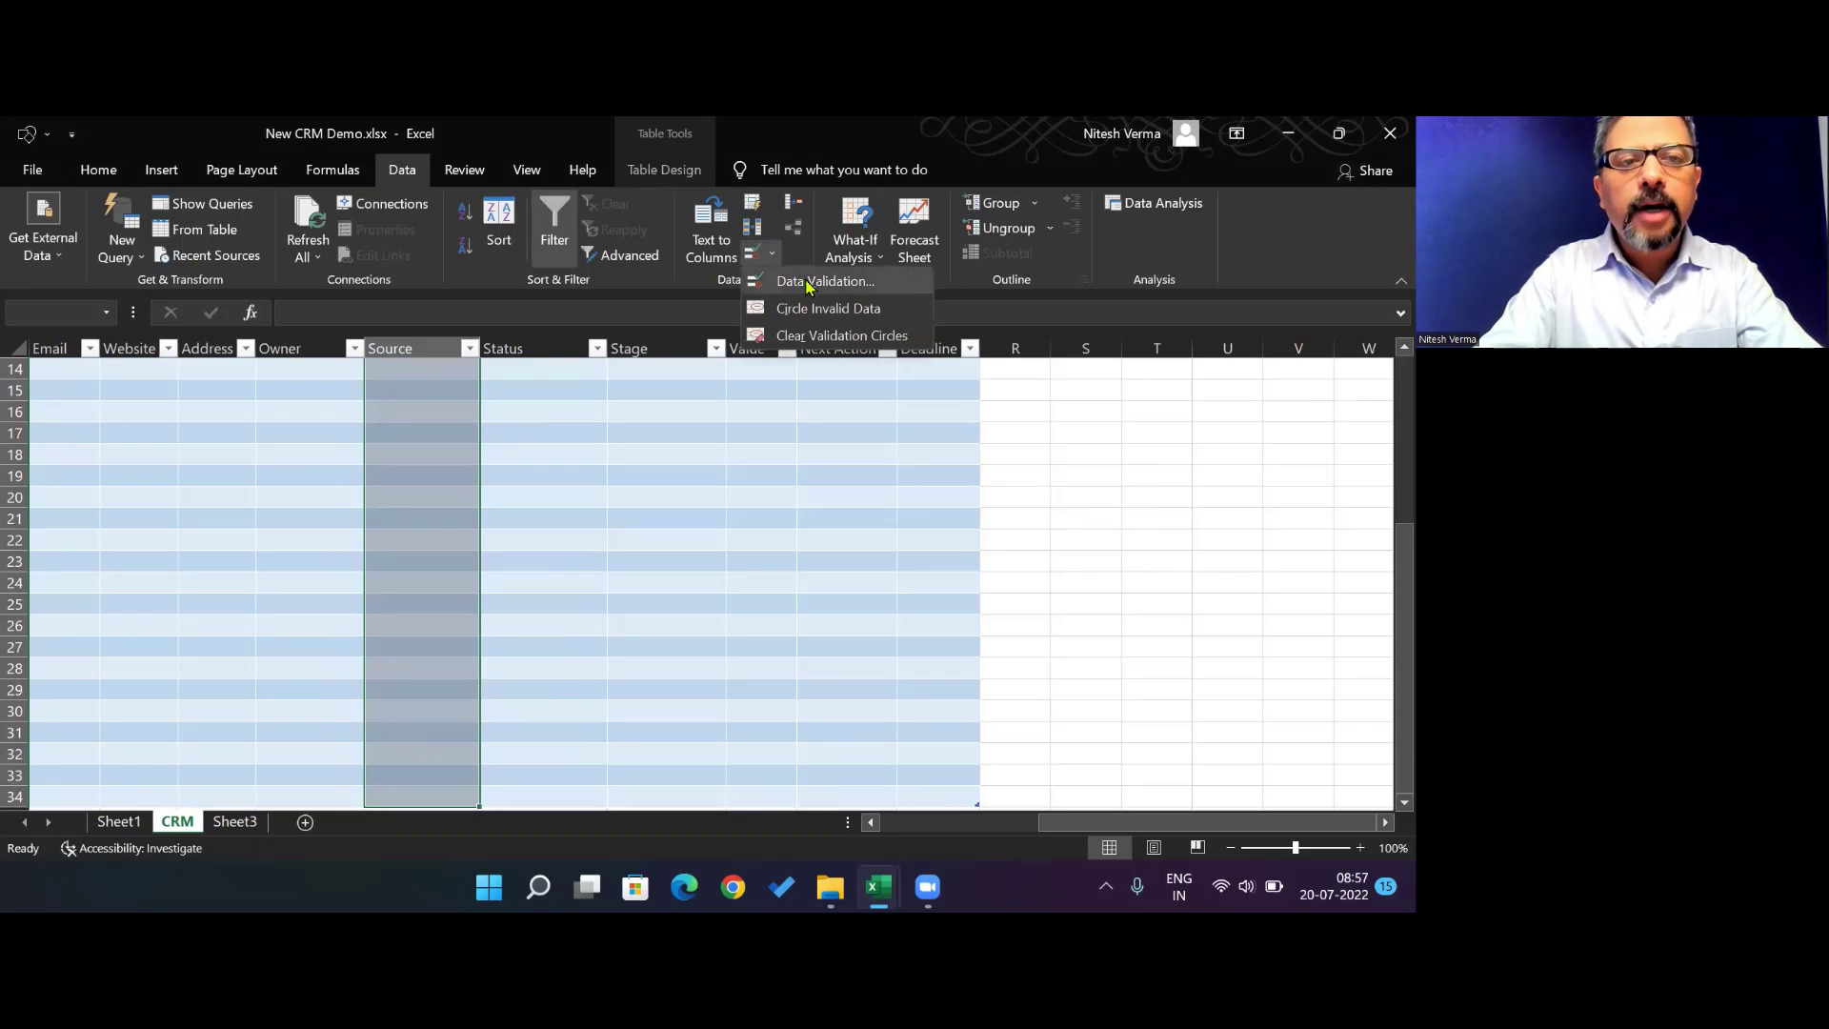
{"action": "left_click", "coordinate": [807, 286]}
{"action": "left_click", "coordinate": [814, 488]}
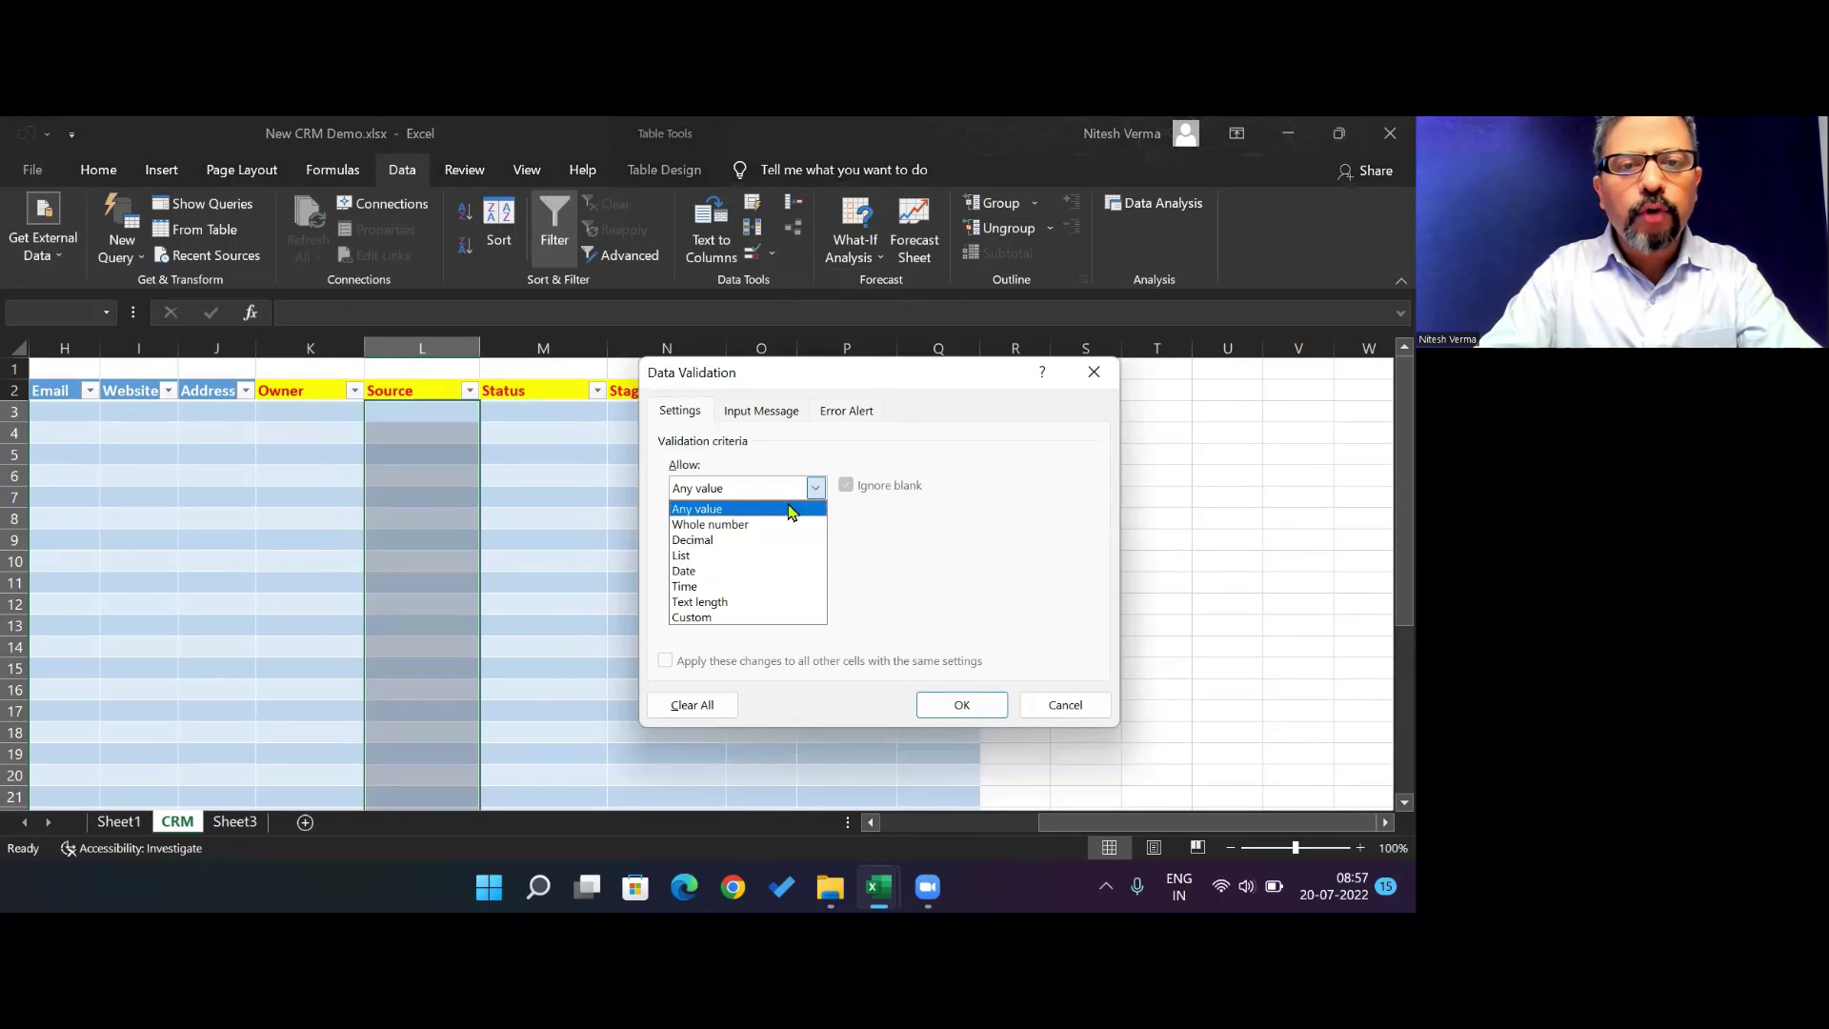
{"action": "left_click", "coordinate": [760, 557]}
{"action": "left_click", "coordinate": [738, 579]}
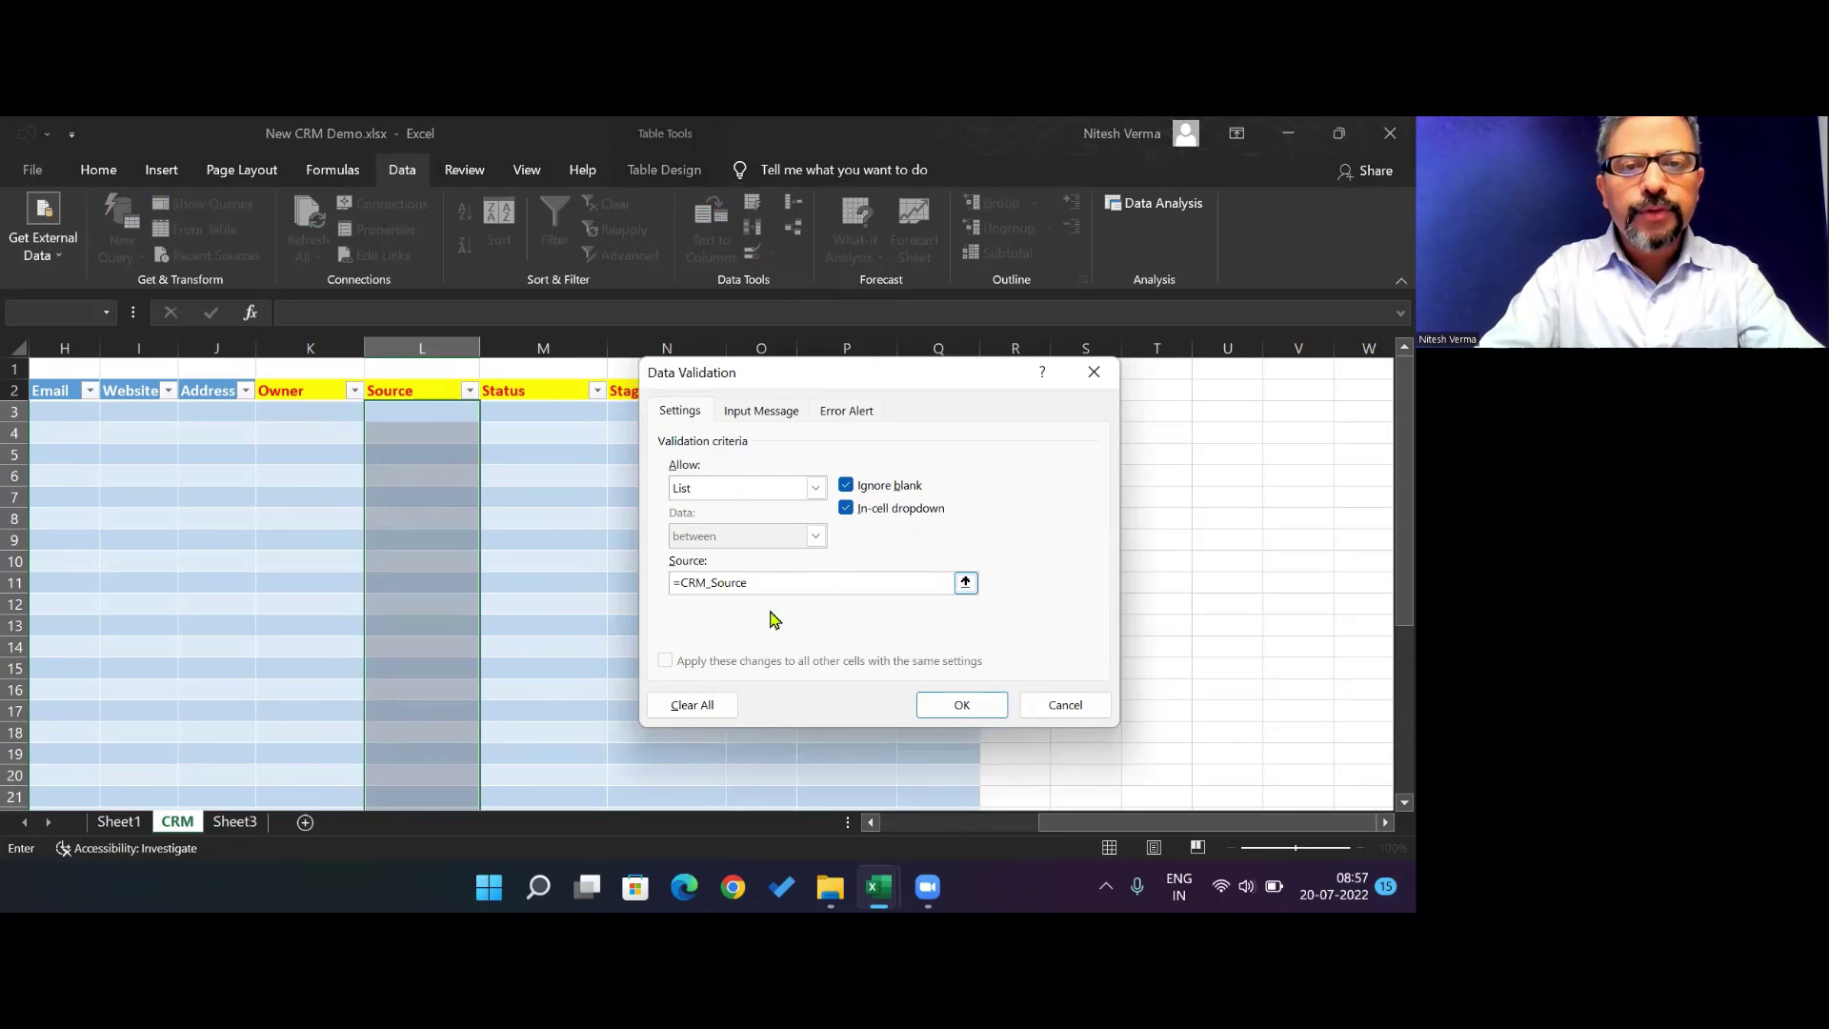
{"action": "left_click", "coordinate": [936, 702]}
Apply list data validation with the source =CRM_Status to all cells of the Status column
{"action": "key", "text": "Right"}
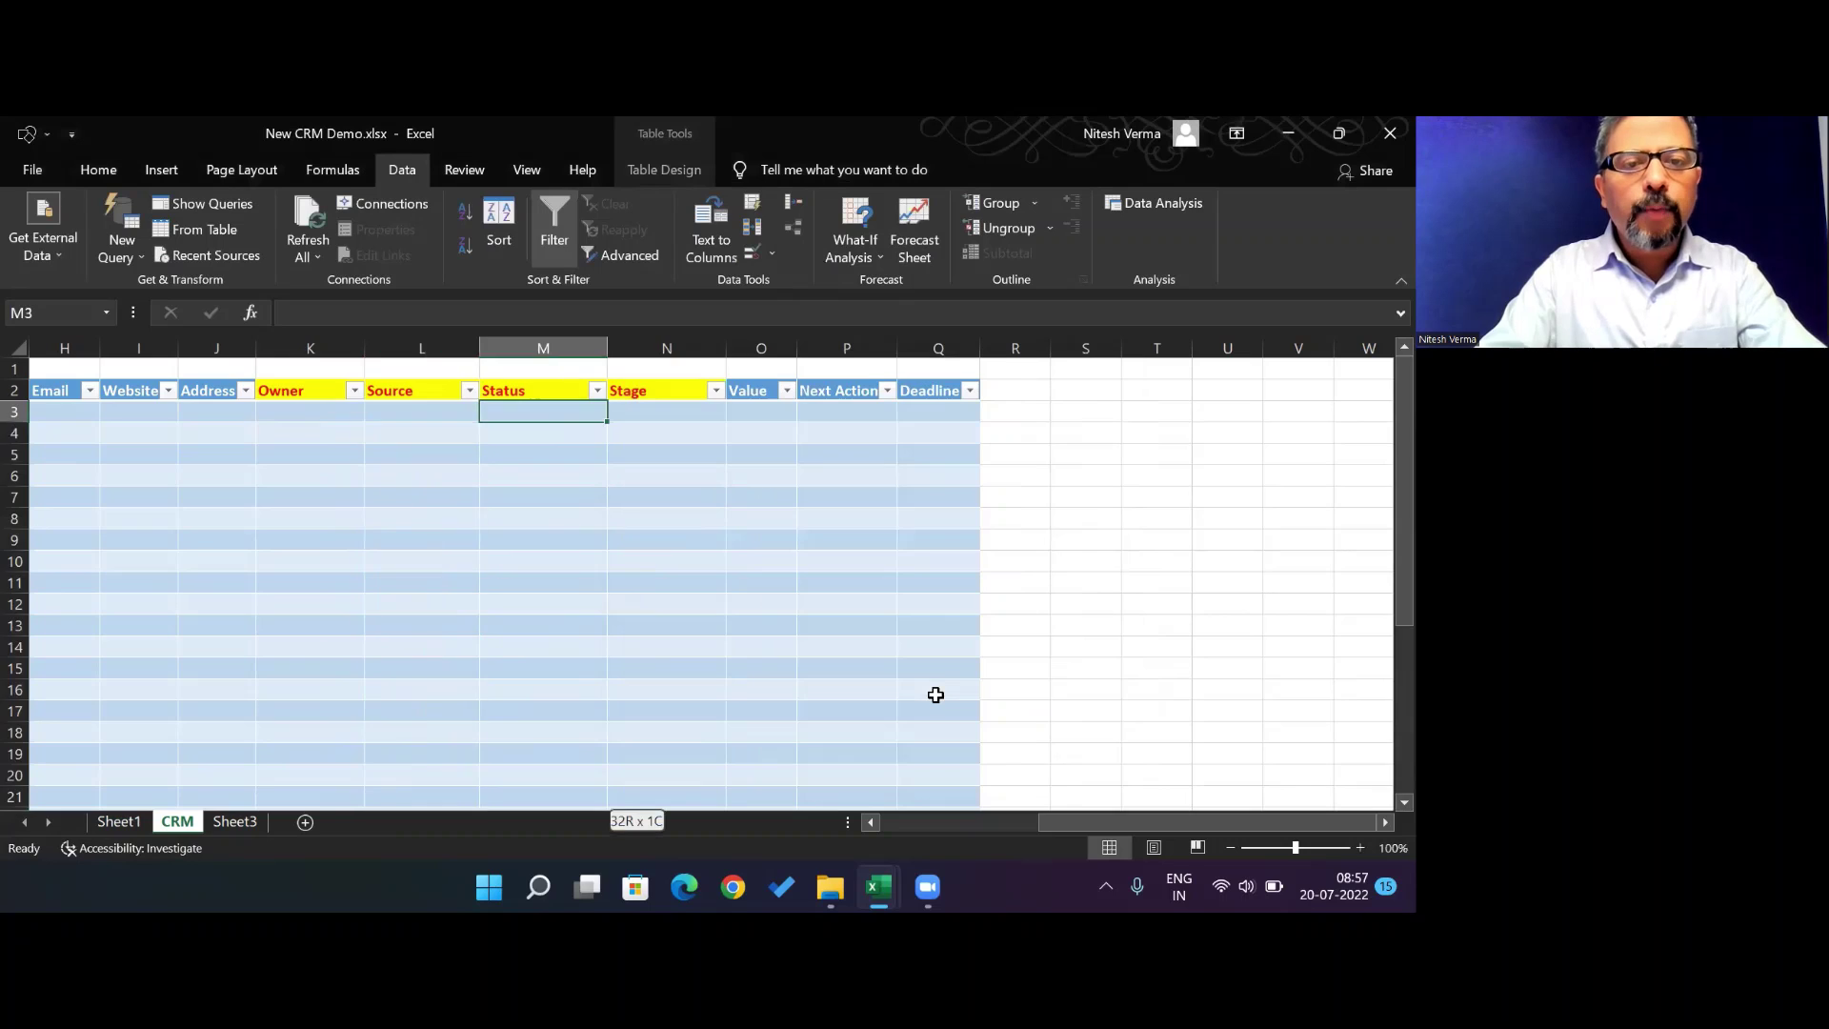
{"action": "key", "text": "ctrl+shift+Down"}
{"action": "left_click", "coordinate": [774, 258]}
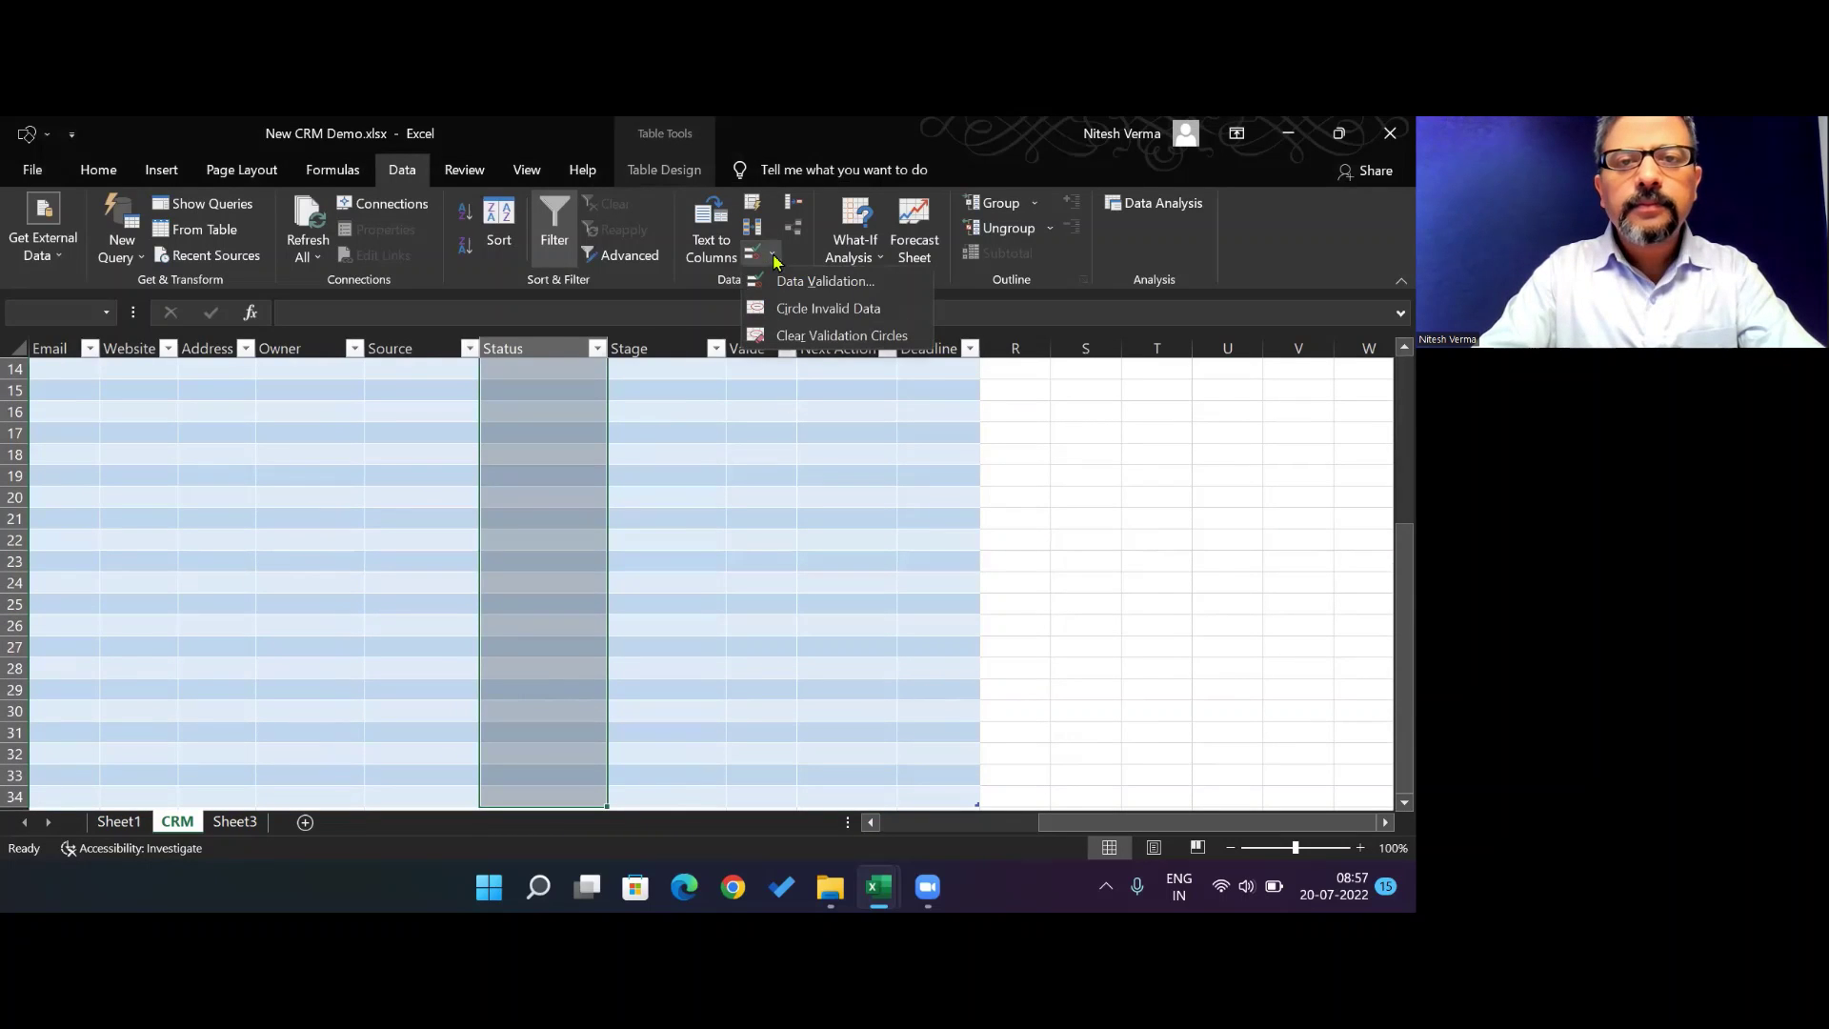
{"action": "left_click", "coordinate": [799, 280]}
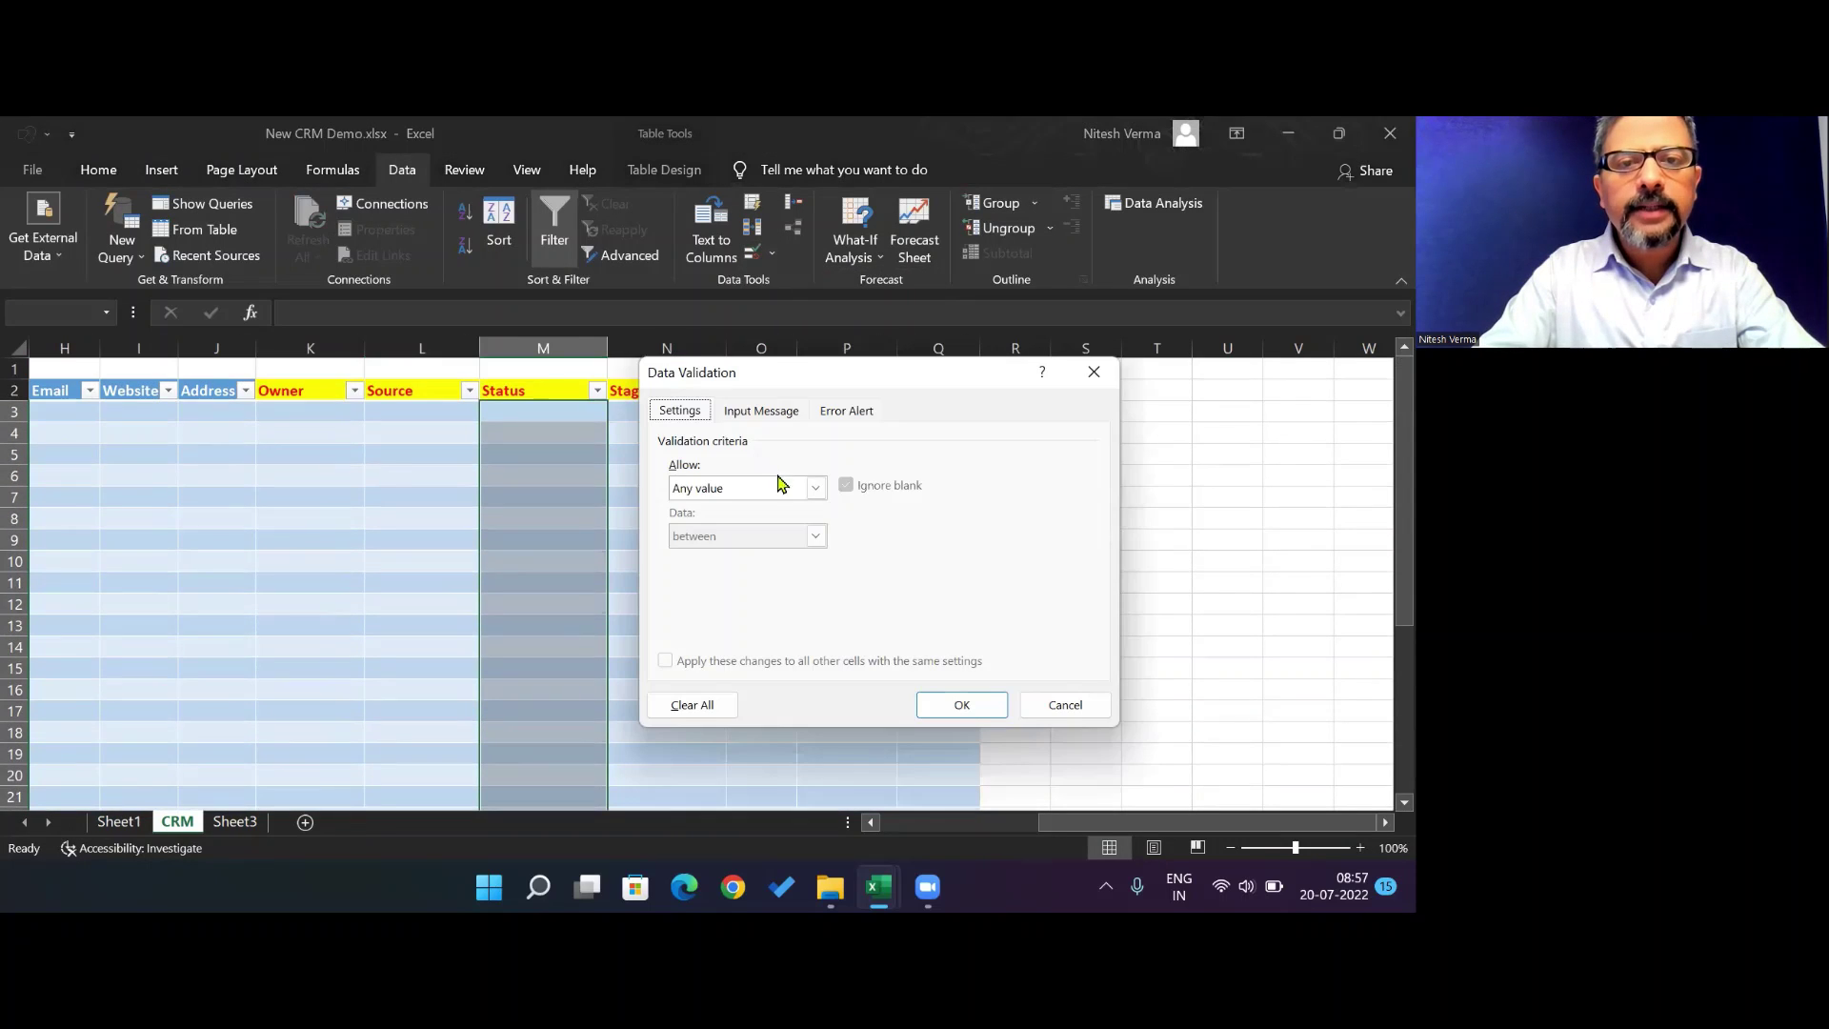
{"action": "left_click", "coordinate": [815, 488]}
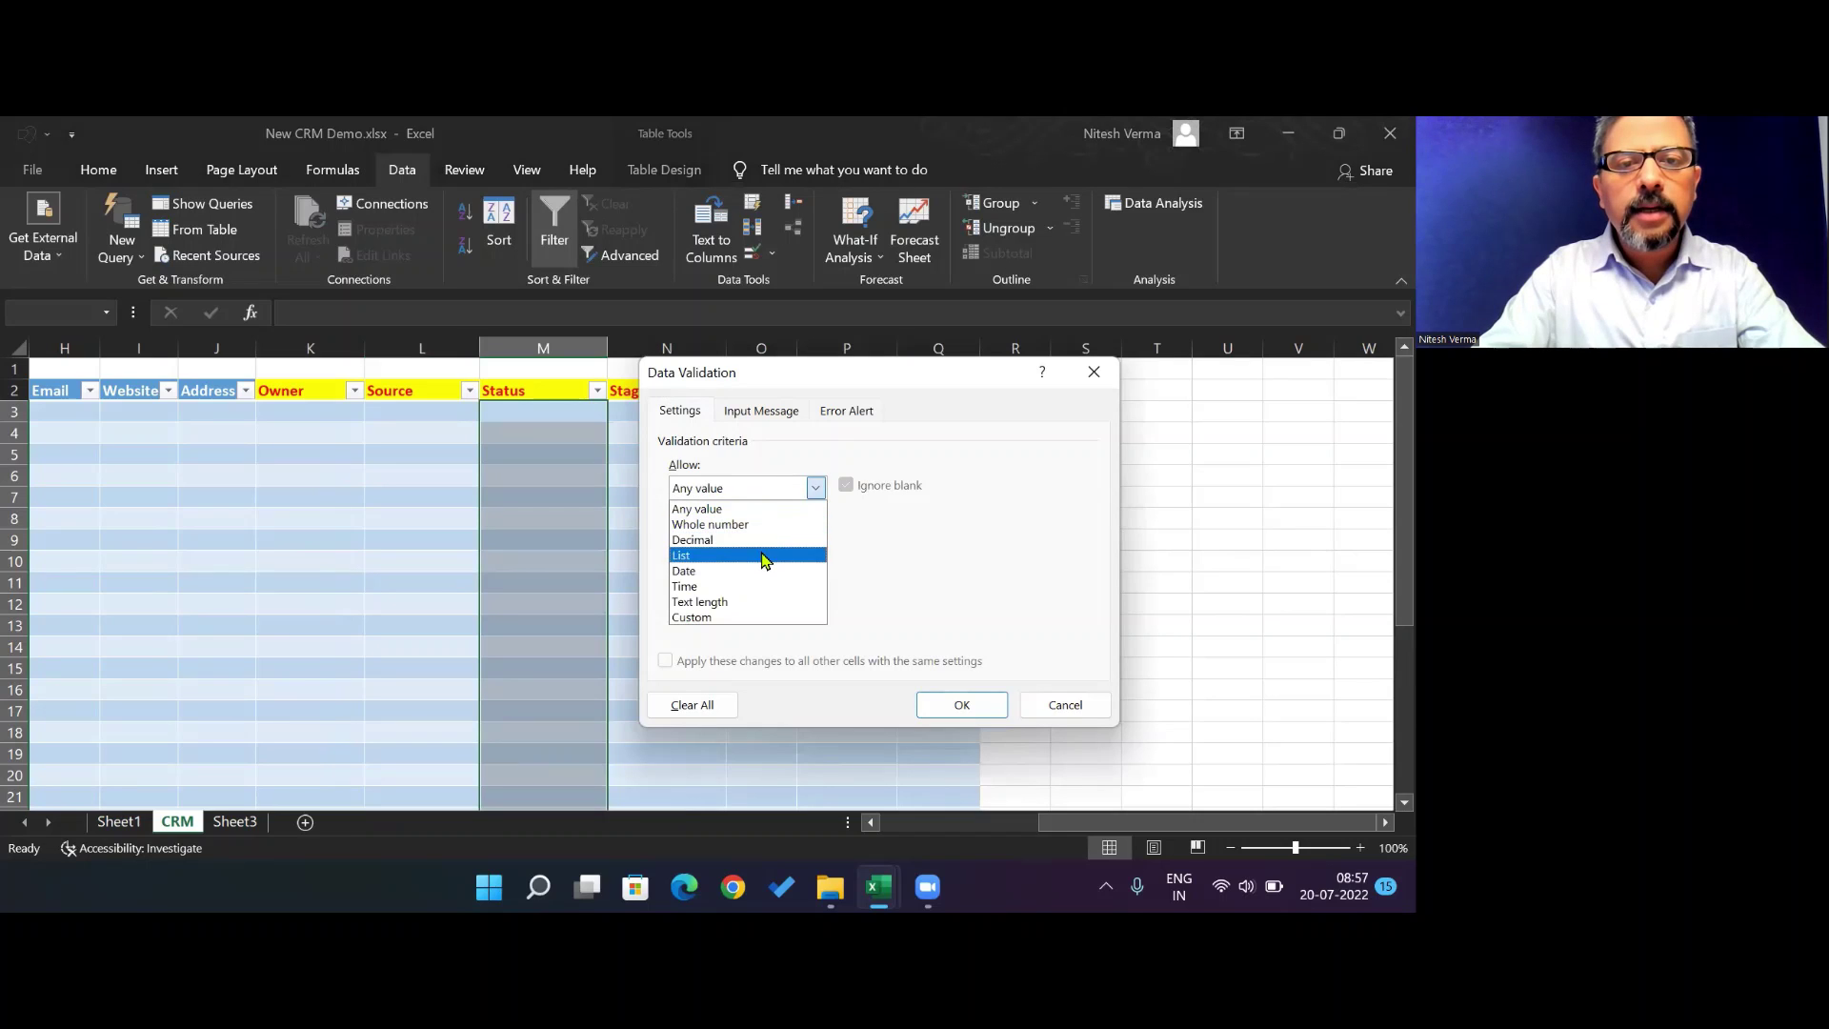
{"action": "left_click", "coordinate": [764, 560]}
{"action": "left_click", "coordinate": [770, 579]}
{"action": "type", "text": "=CRM_Status"}
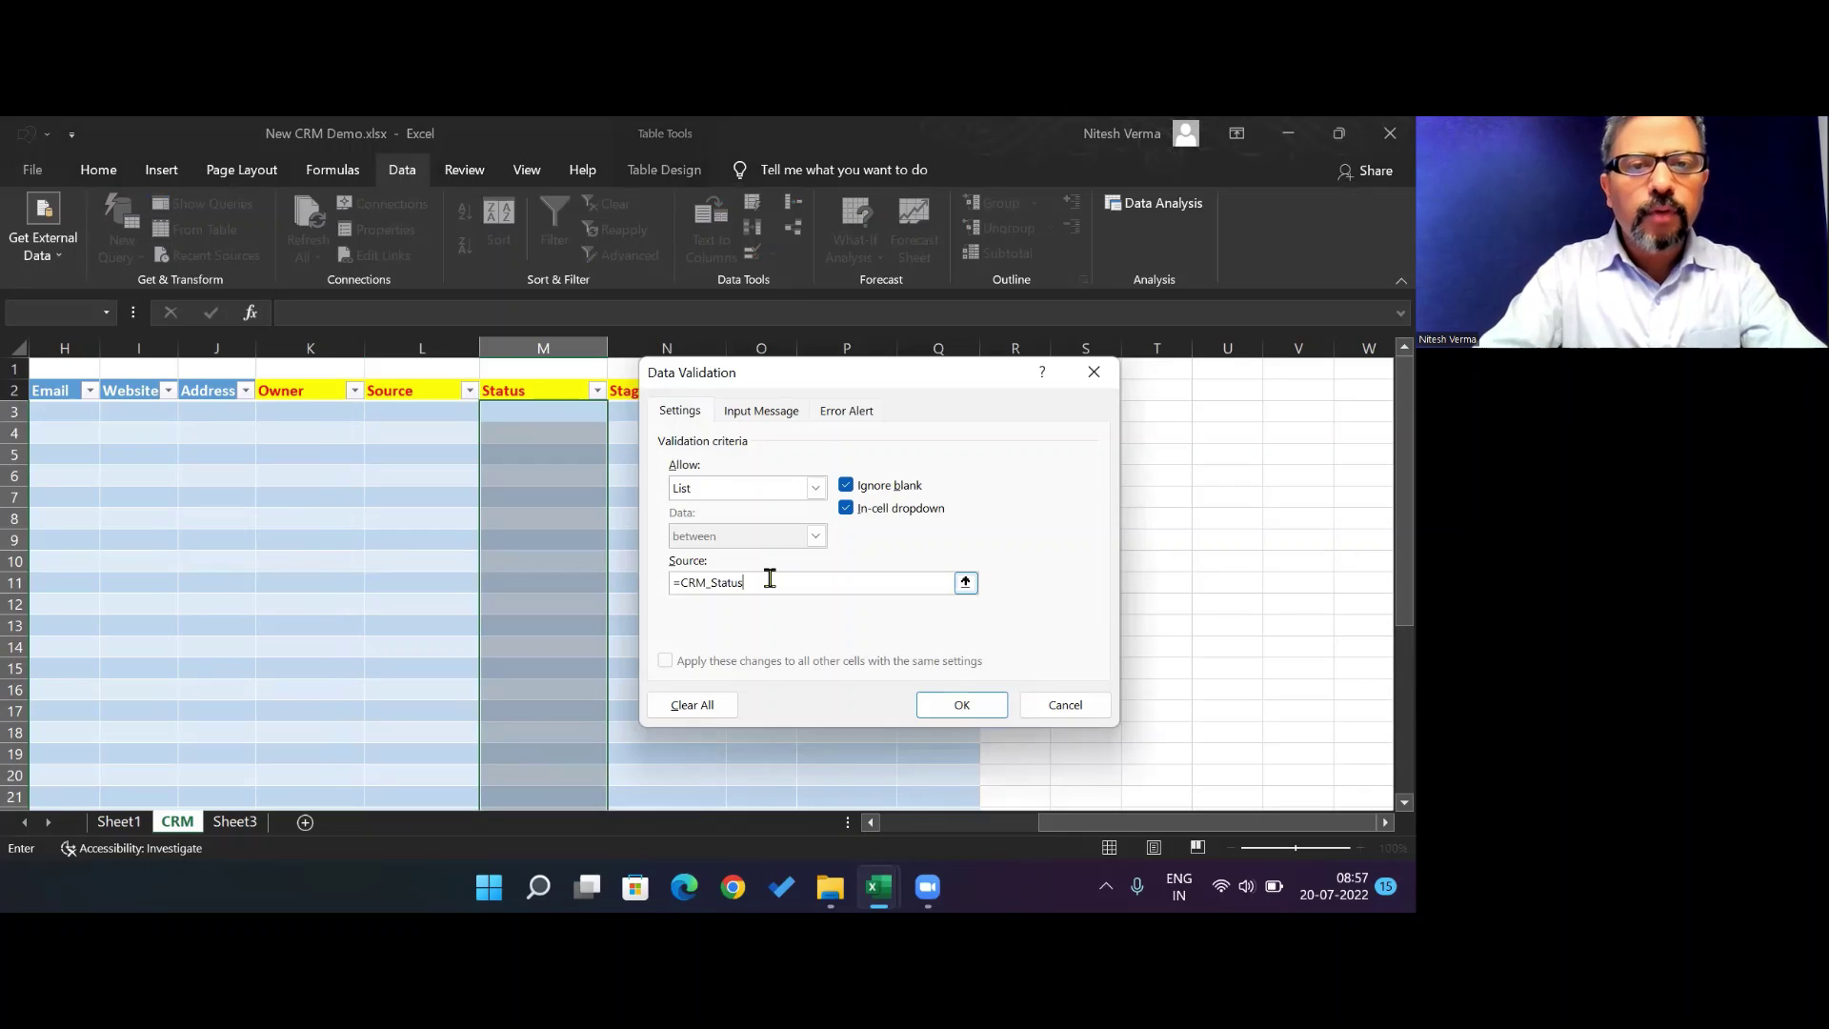
{"action": "left_click", "coordinate": [964, 705]}
Apply list data validation with the source =CRM_Stage to all cells of the Stage column
{"action": "key", "text": "ctrl+shift+Down"}
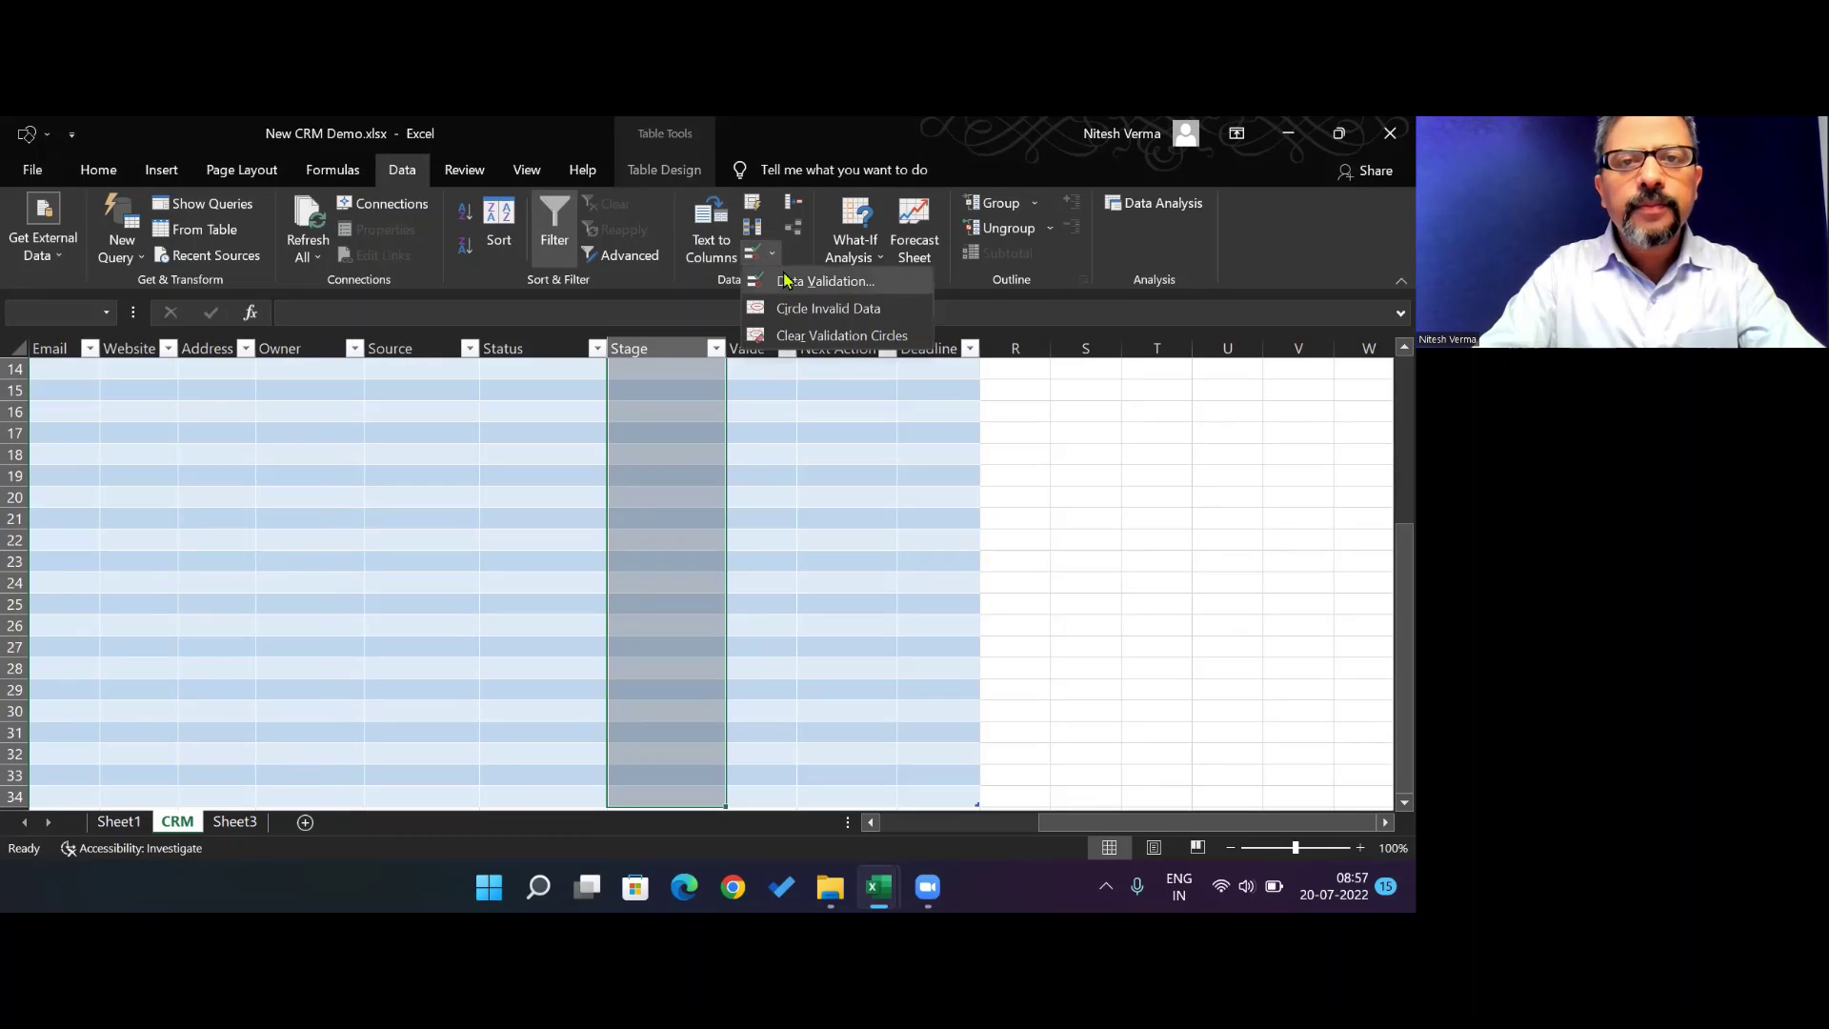
{"action": "left_click", "coordinate": [786, 281]}
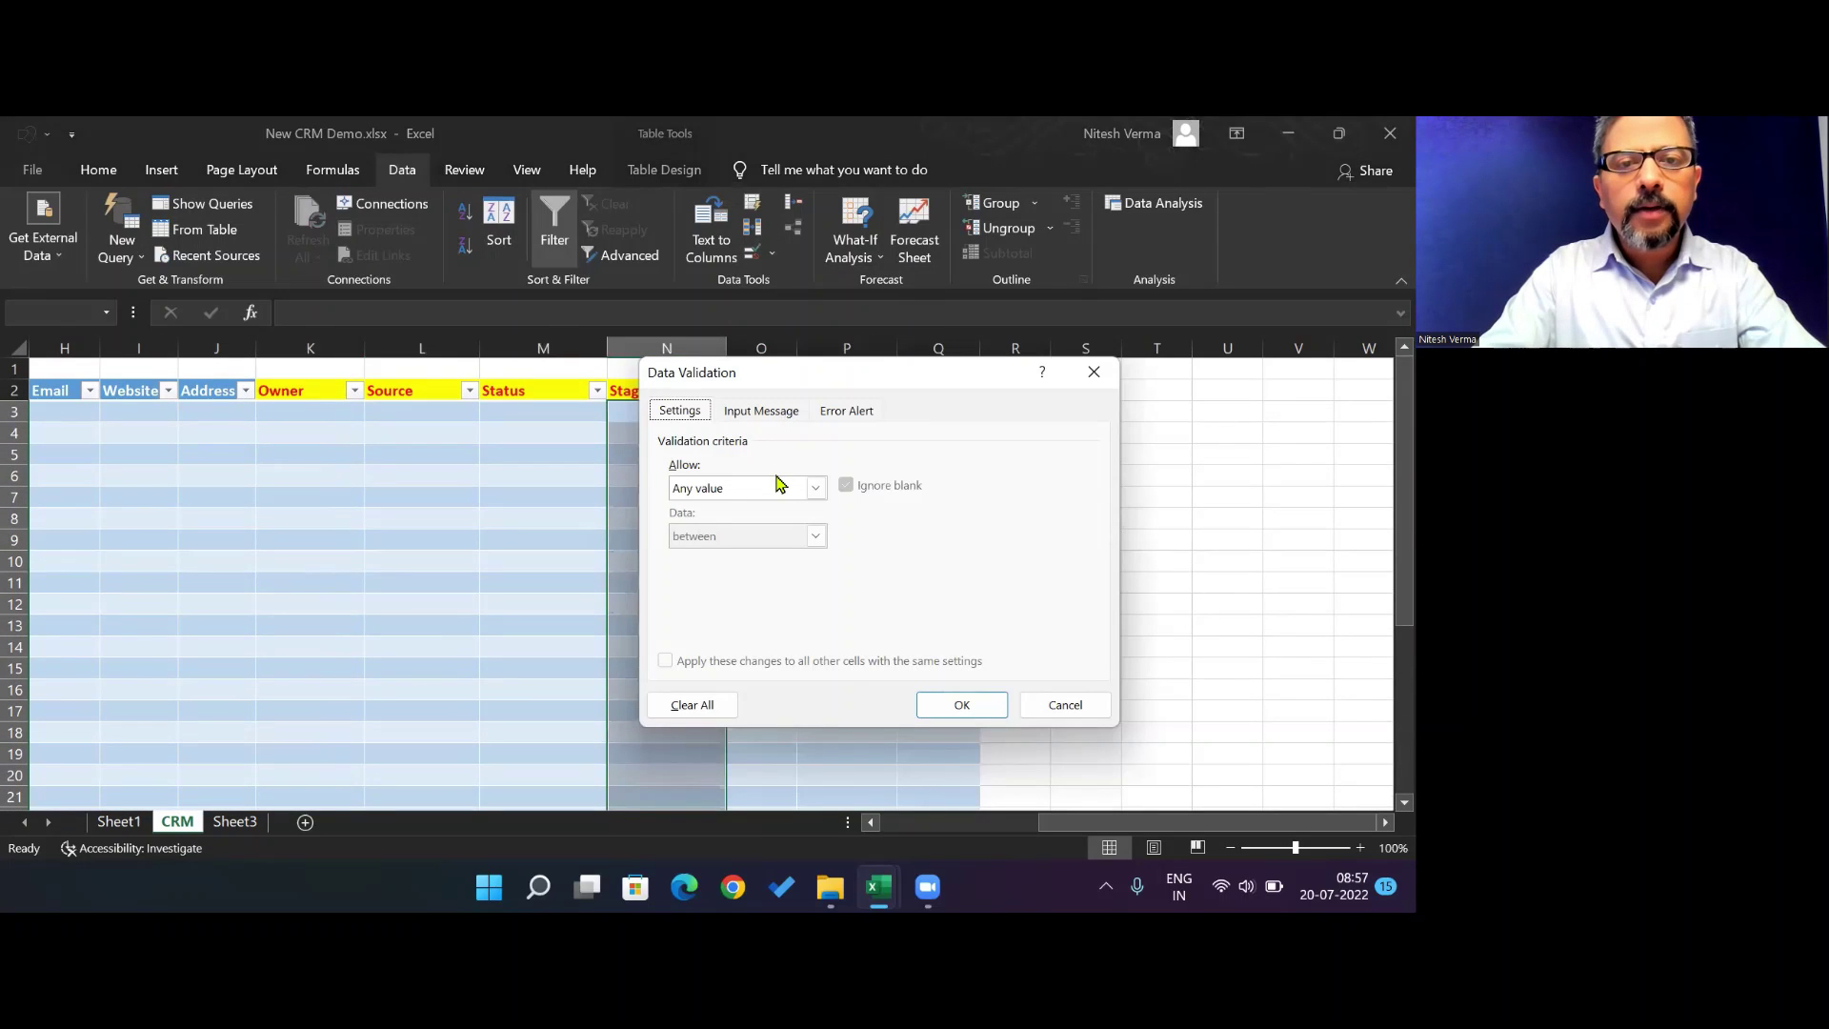
{"action": "left_click", "coordinate": [774, 495]}
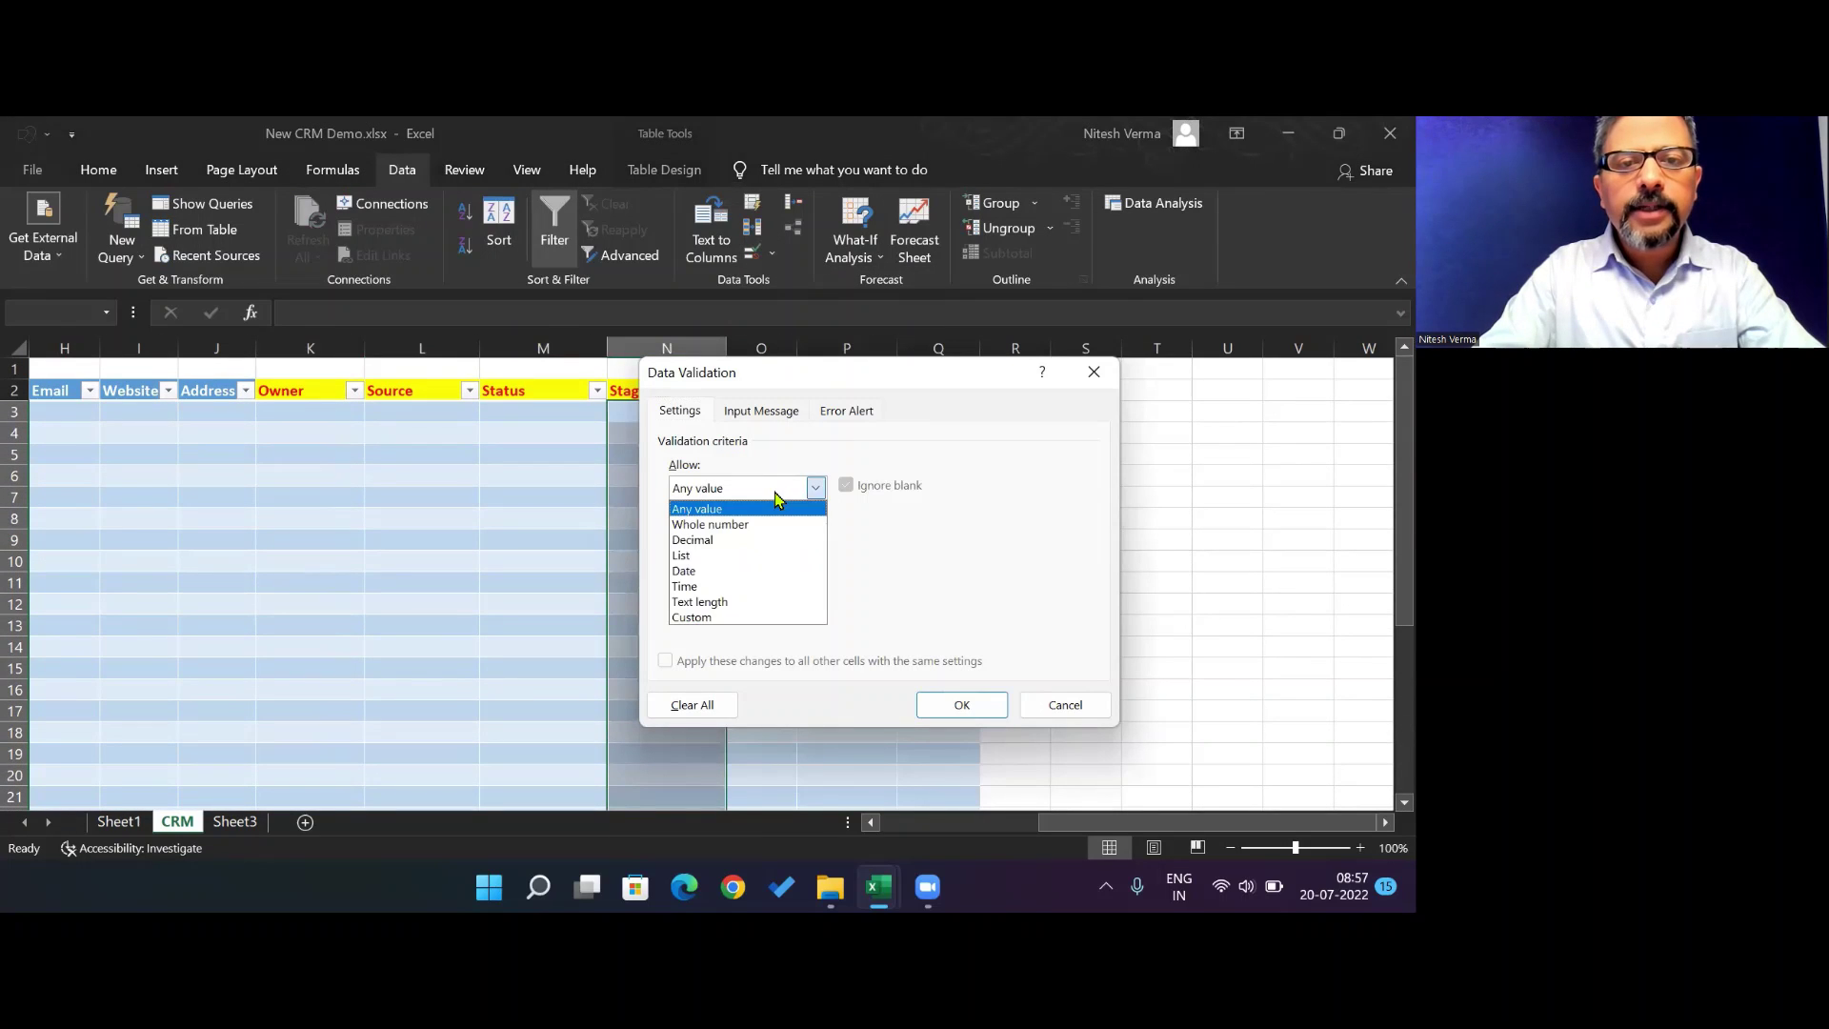
{"action": "left_click", "coordinate": [760, 554]}
{"action": "left_click", "coordinate": [769, 579]}
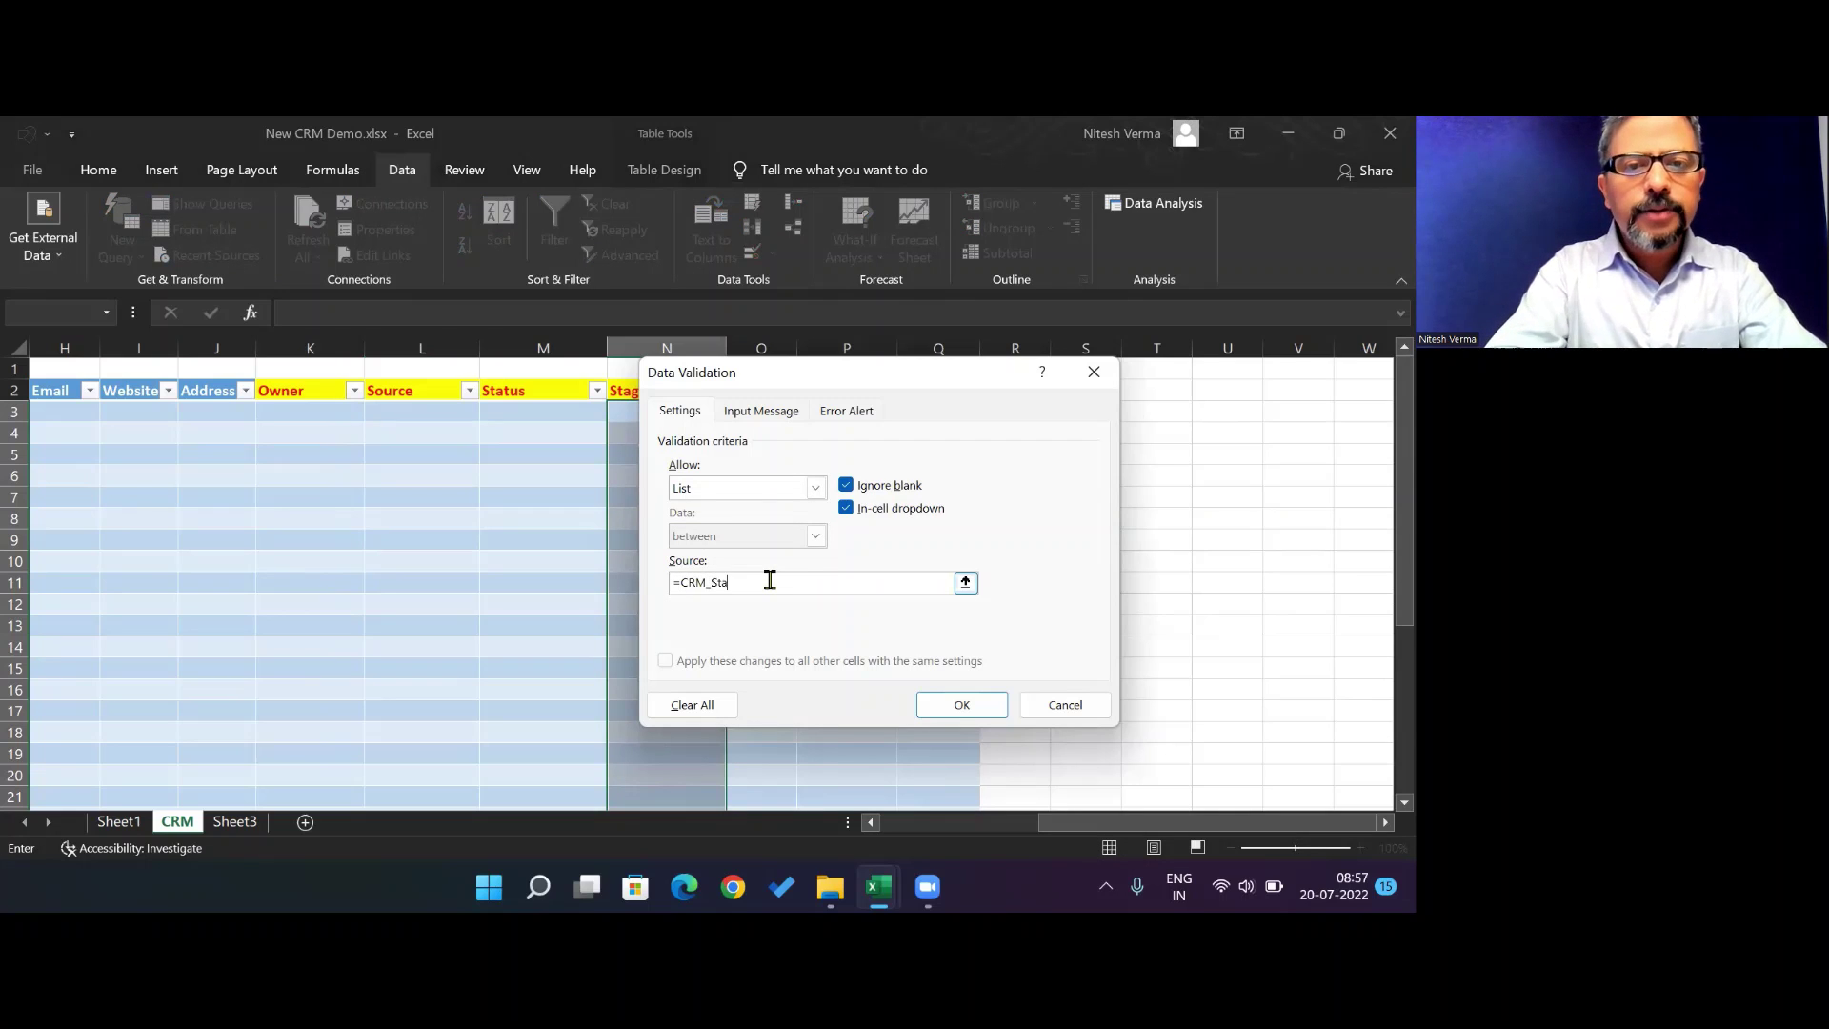
{"action": "key", "text": "Return"}
Widen the Value column and format its cells as Number with 0 decimal places and the 1000 separator
{"action": "key", "text": "Right"}
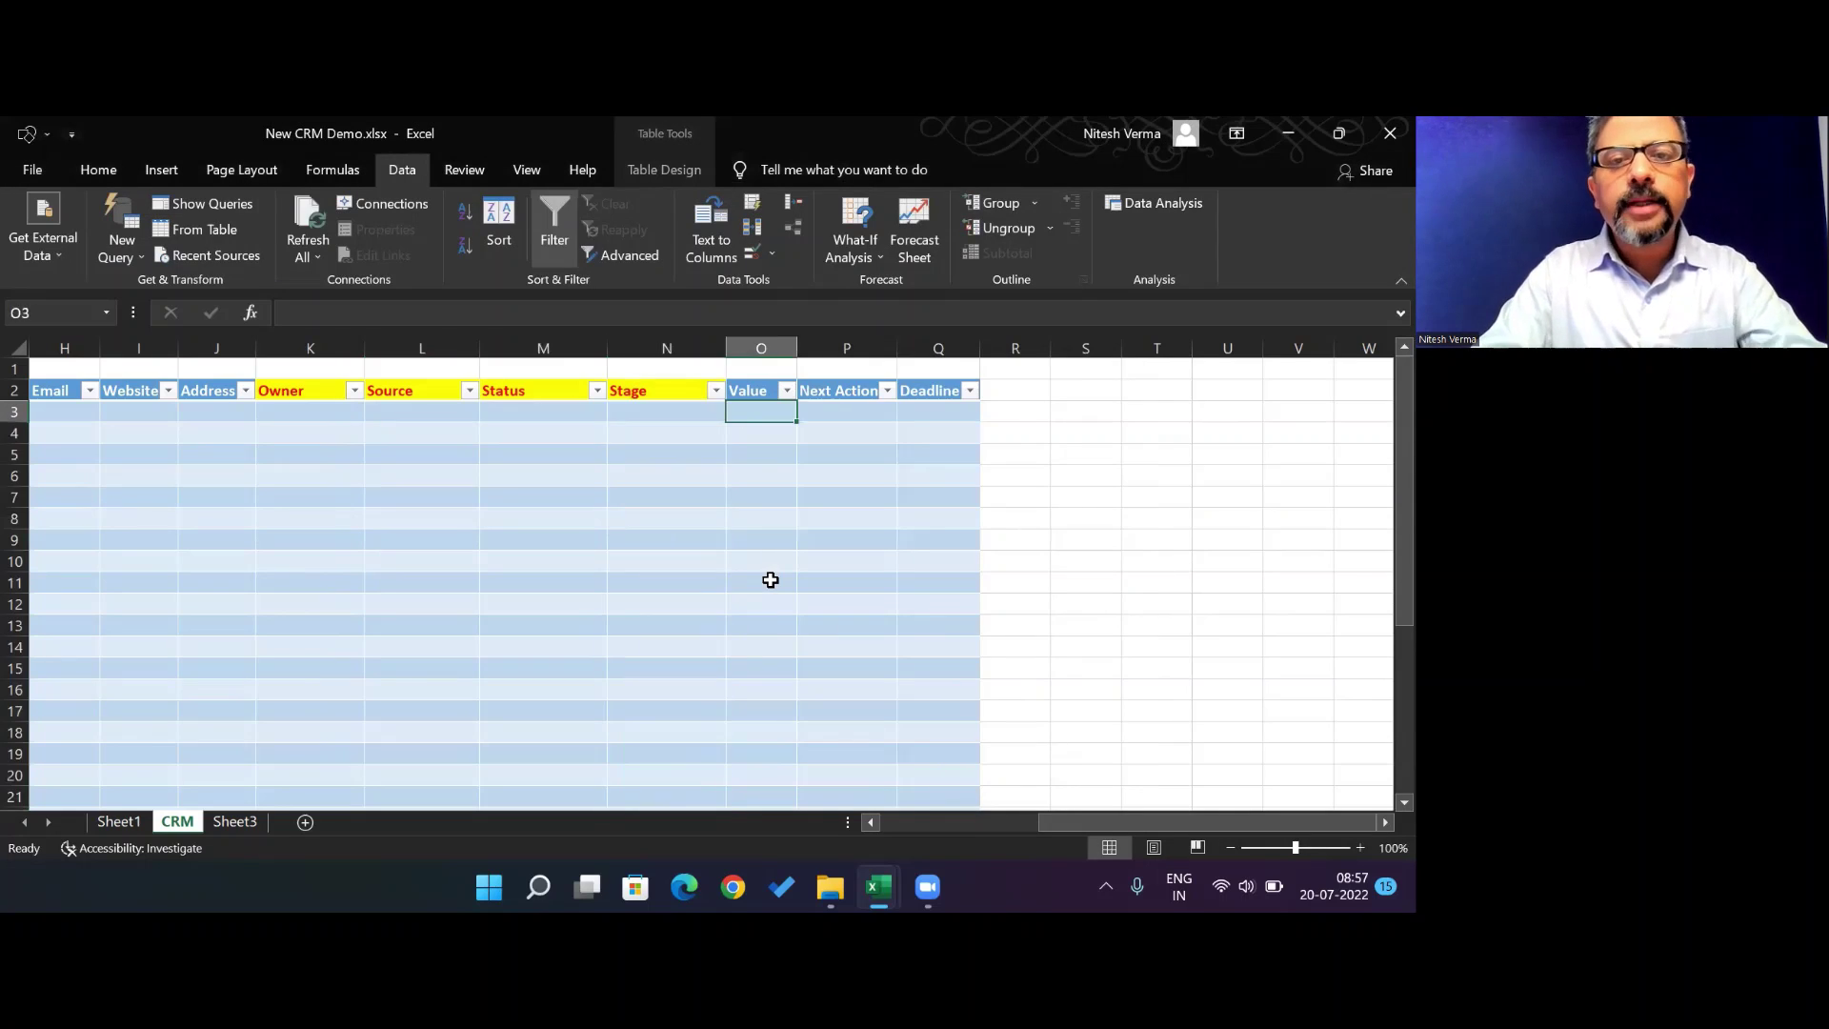
{"action": "left_click_drag", "start_coordinate": [797, 349], "coordinate": [864, 349]}
{"action": "key", "text": "ctrl+shift+Down"}
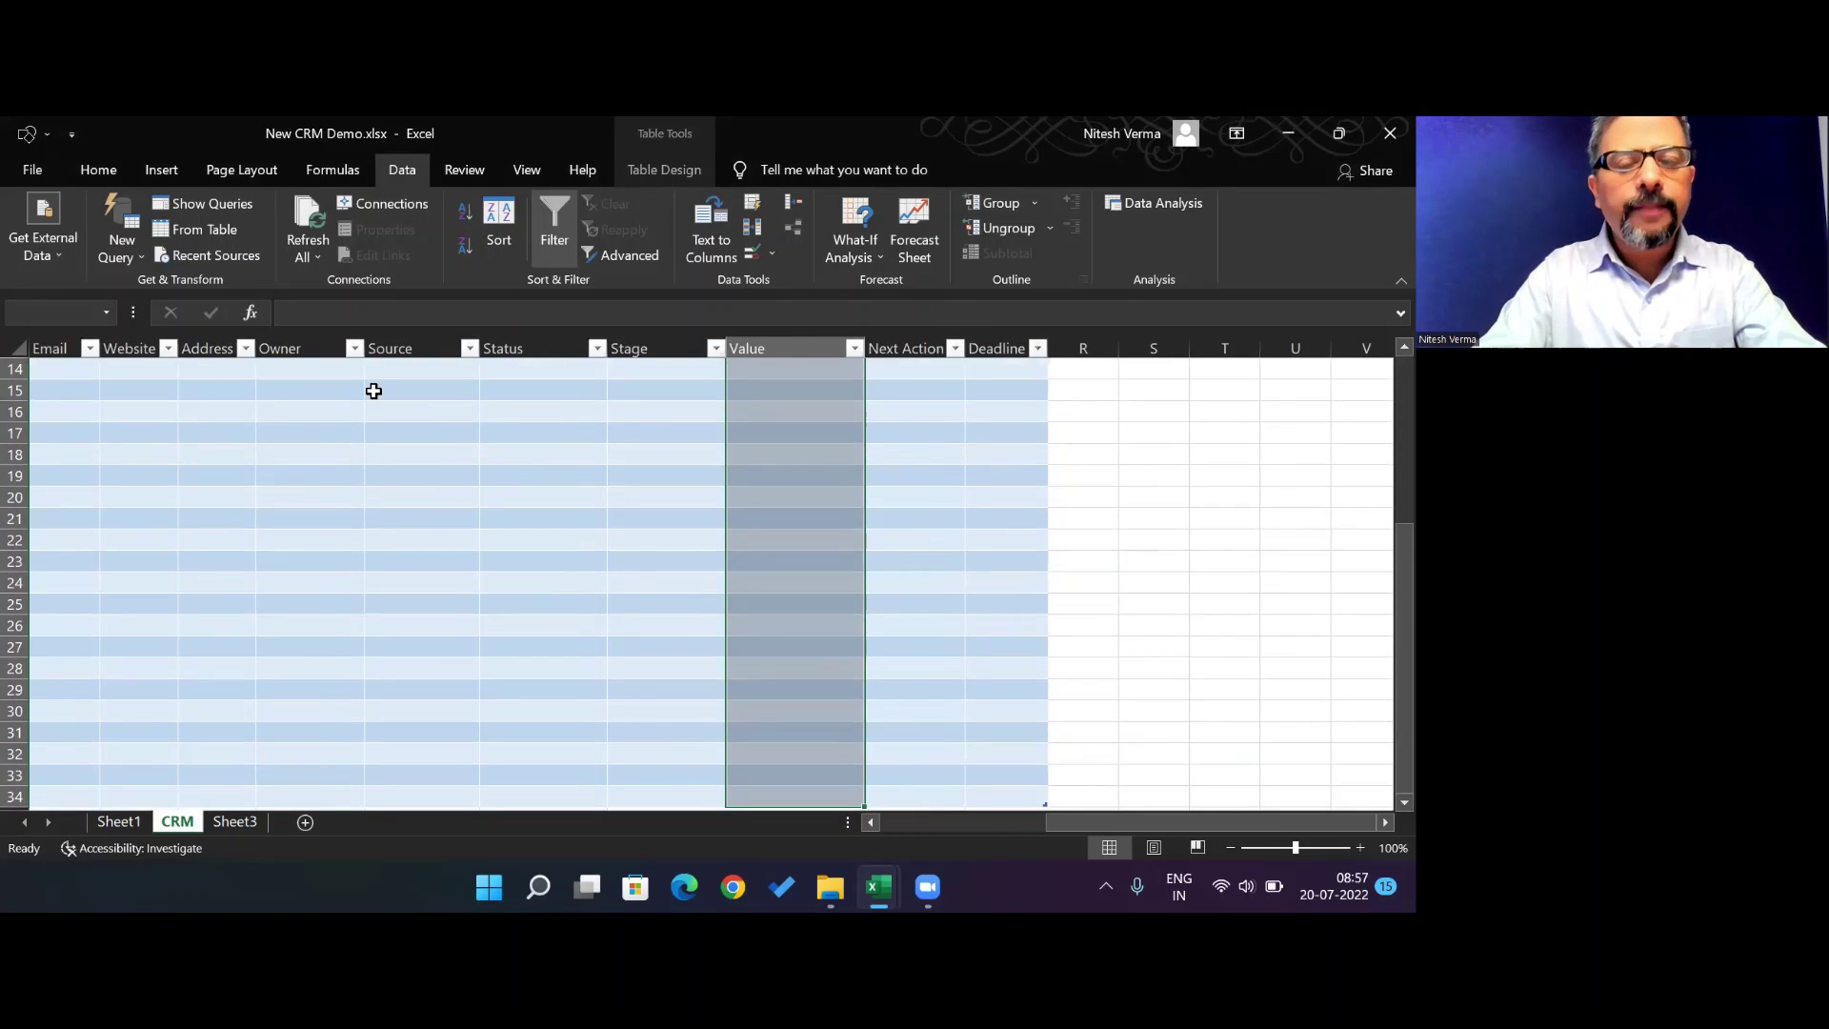
{"action": "key", "text": "shift+F10"}
{"action": "key", "text": "Up"}
{"action": "key", "text": "Up"}
{"action": "key", "text": "Up"}
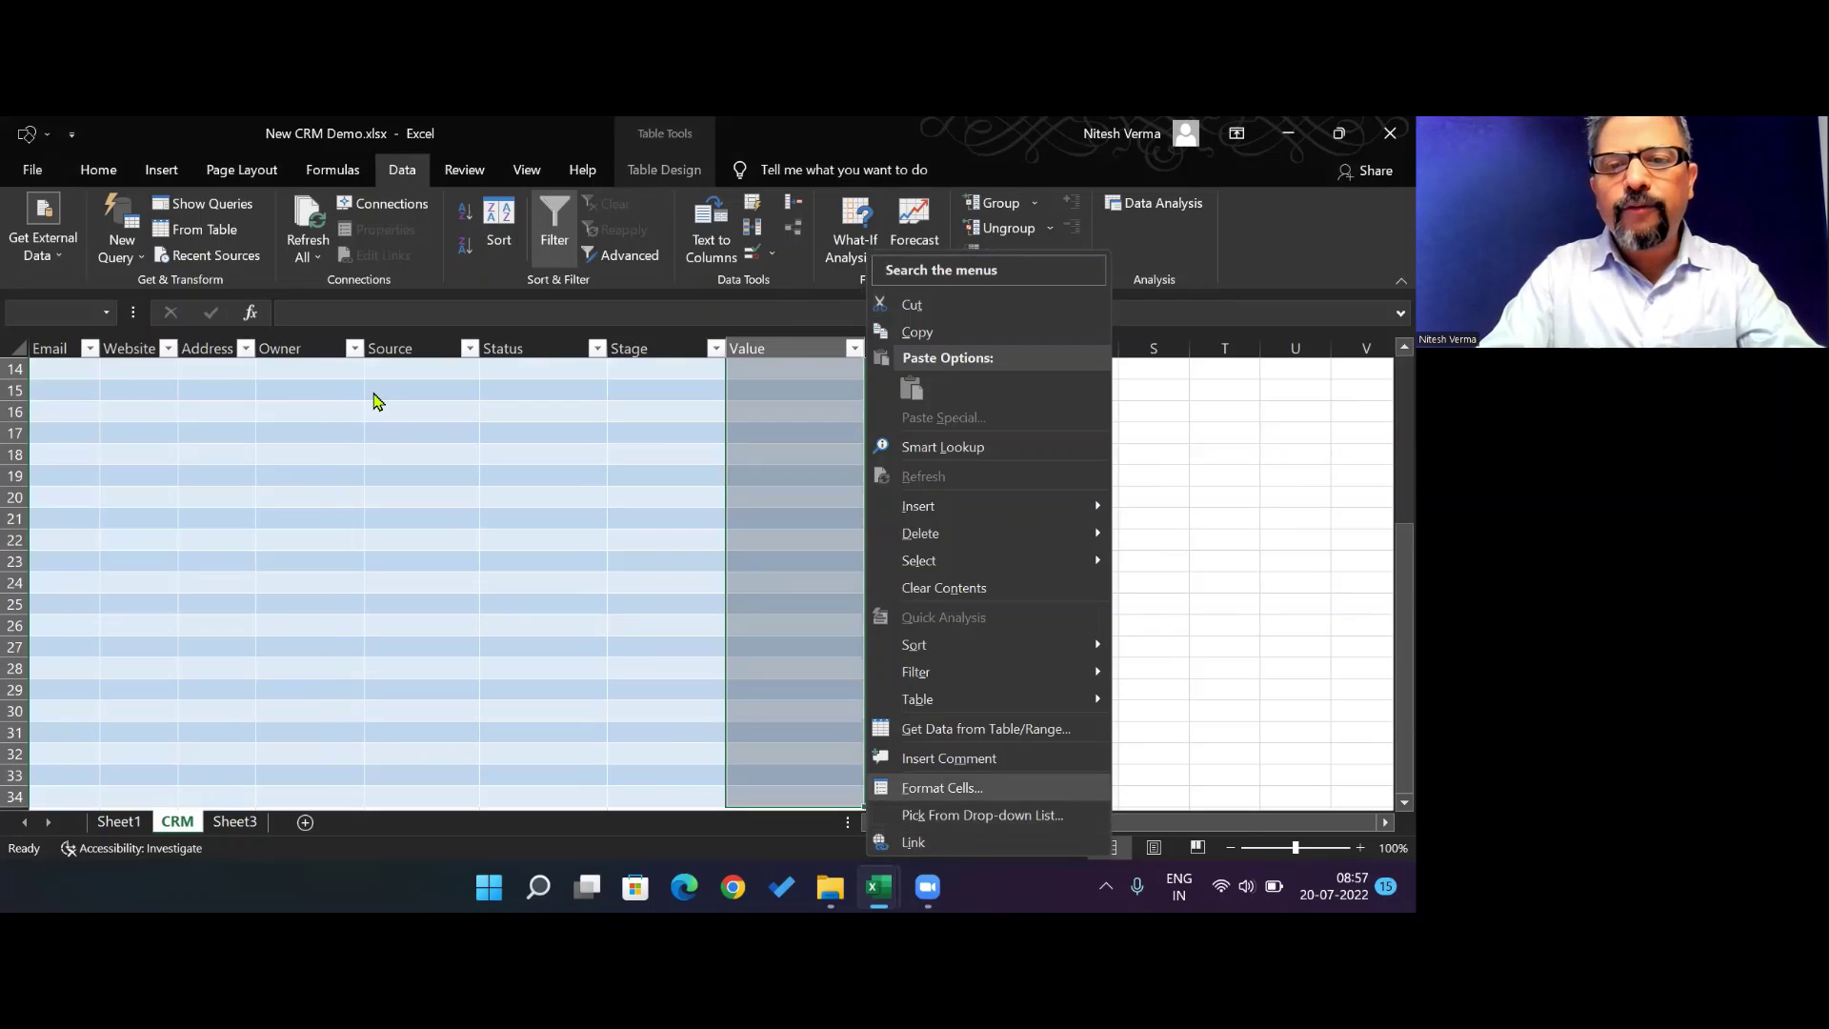
{"action": "key", "text": "Return"}
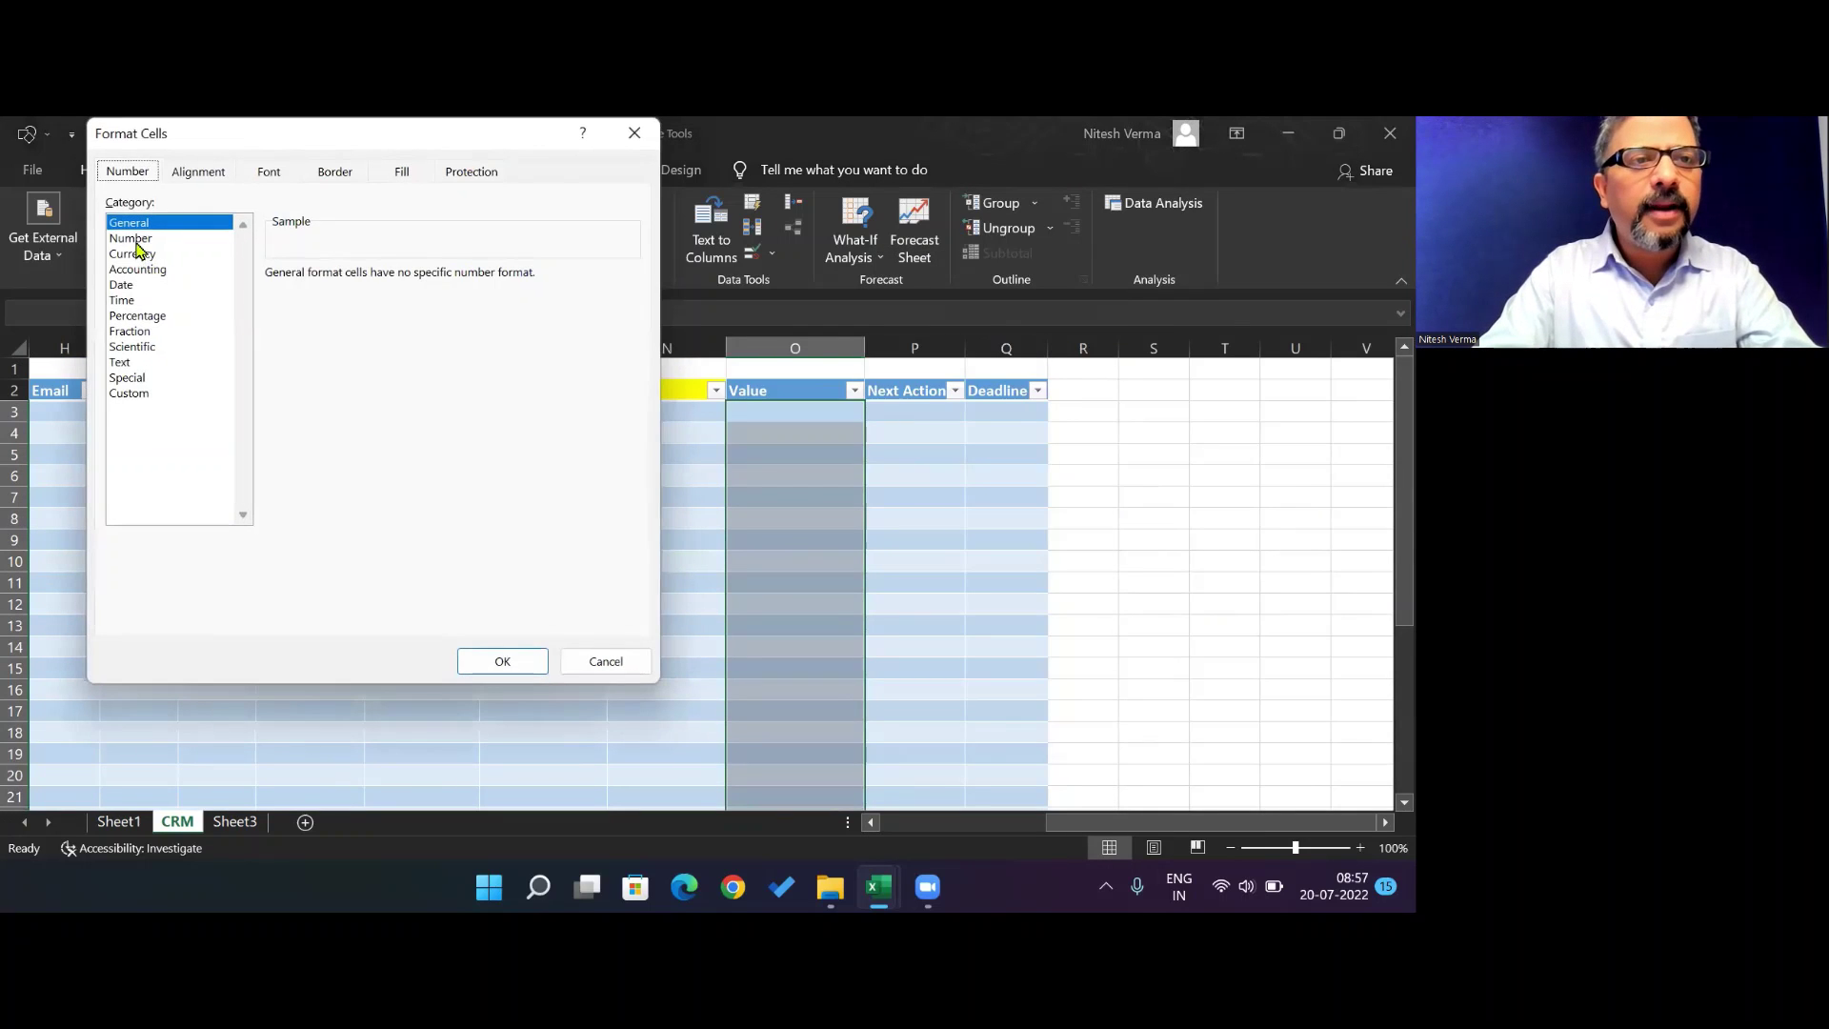
{"action": "left_click", "coordinate": [135, 239]}
{"action": "left_click", "coordinate": [273, 304]}
{"action": "left_click", "coordinate": [414, 280]}
{"action": "left_click", "coordinate": [414, 280]}
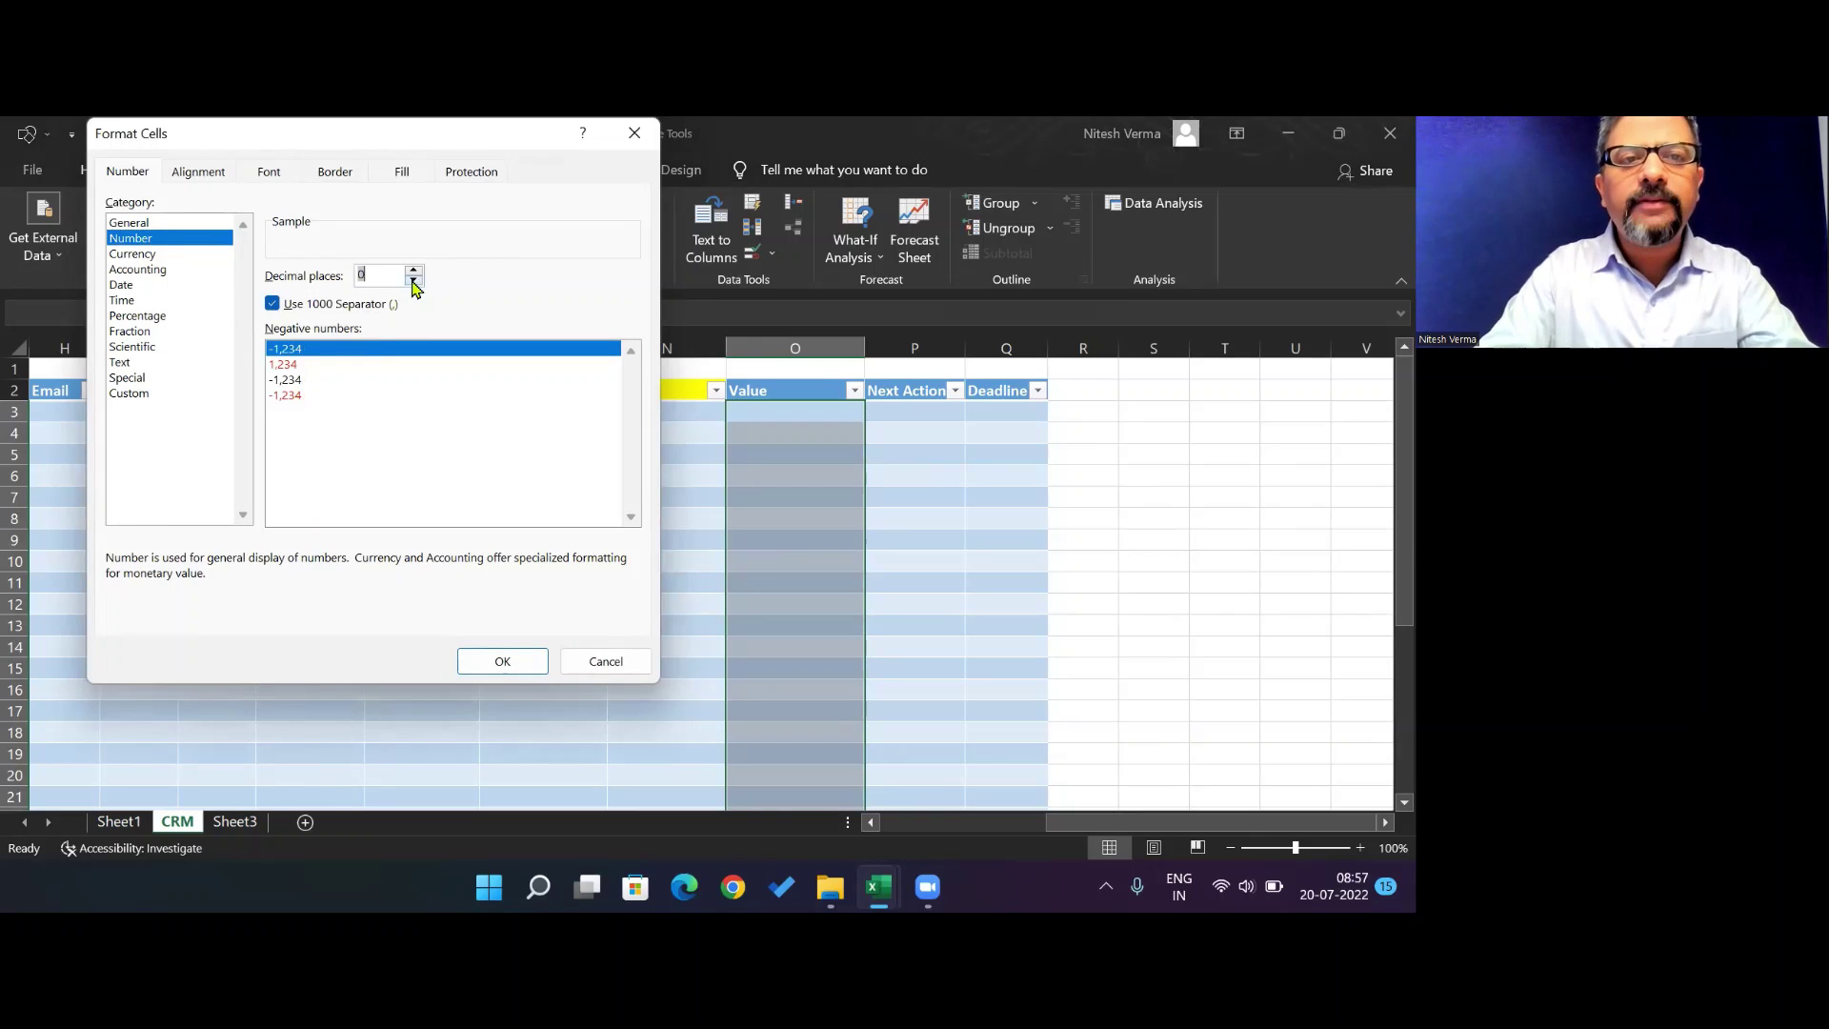
{"action": "left_click", "coordinate": [503, 661]}
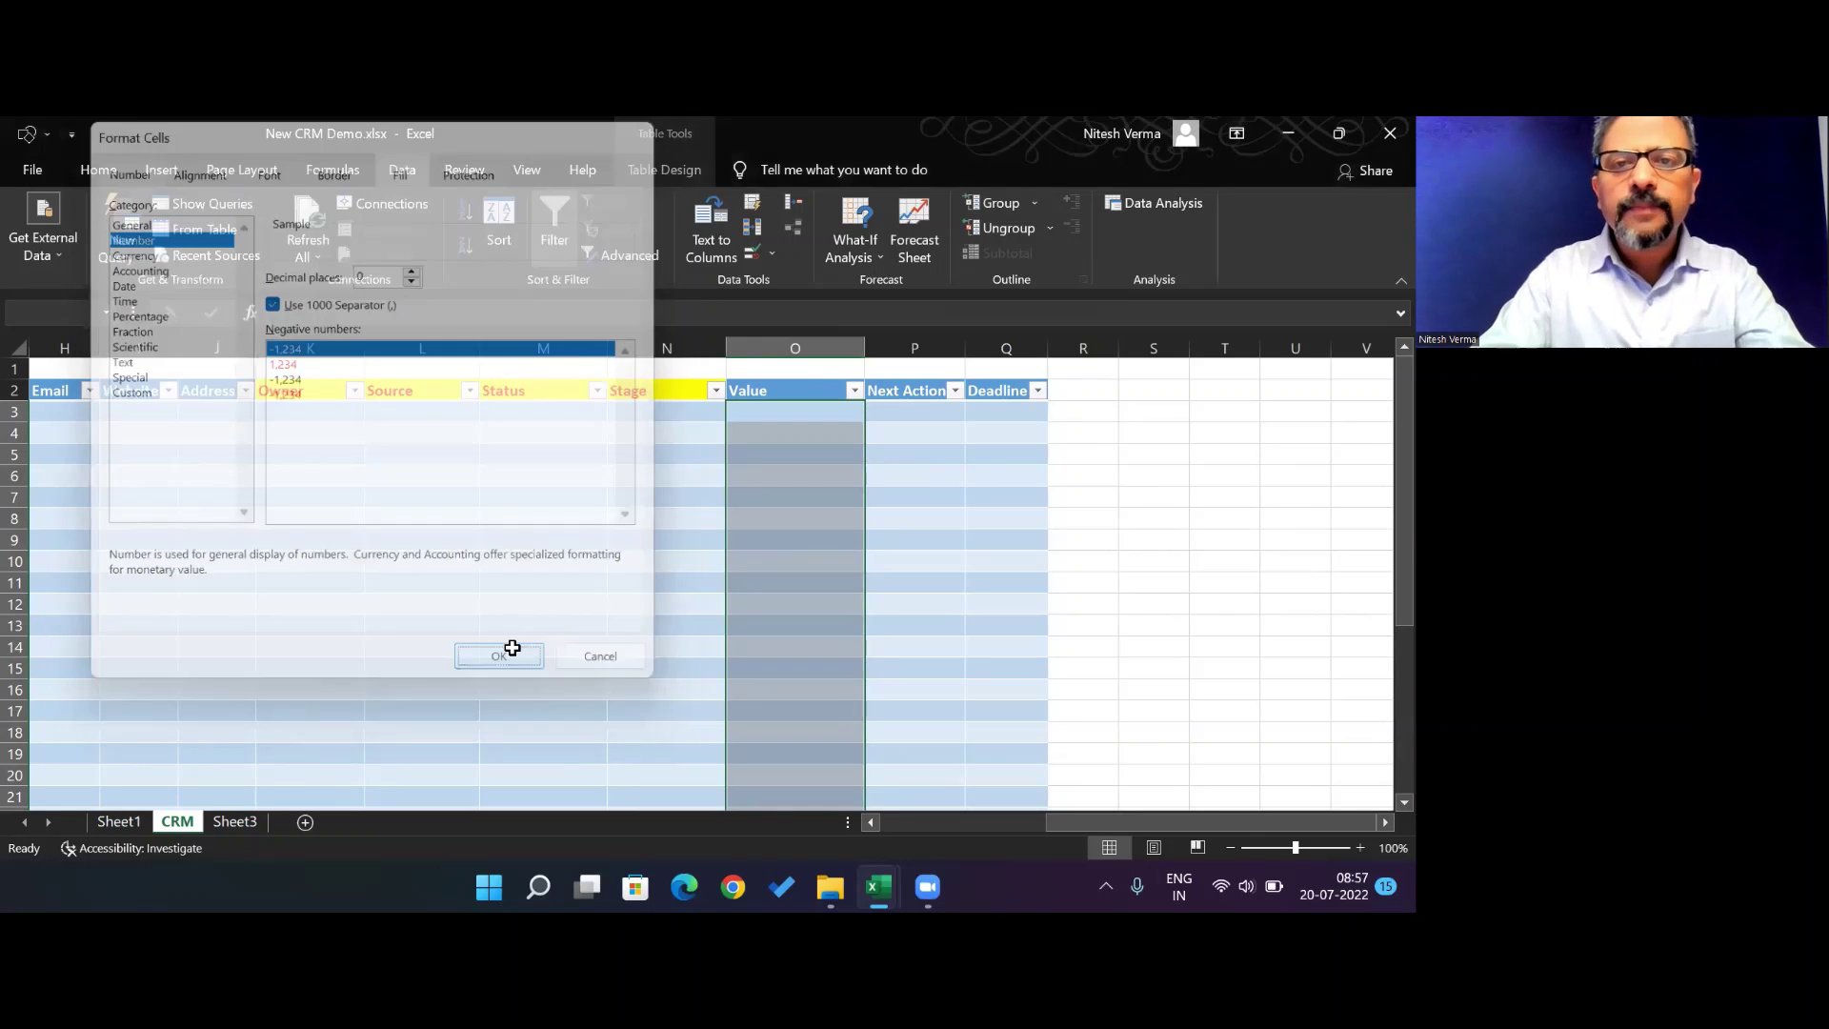
{"action": "key", "text": "Right"}
{"action": "key", "text": "Right"}
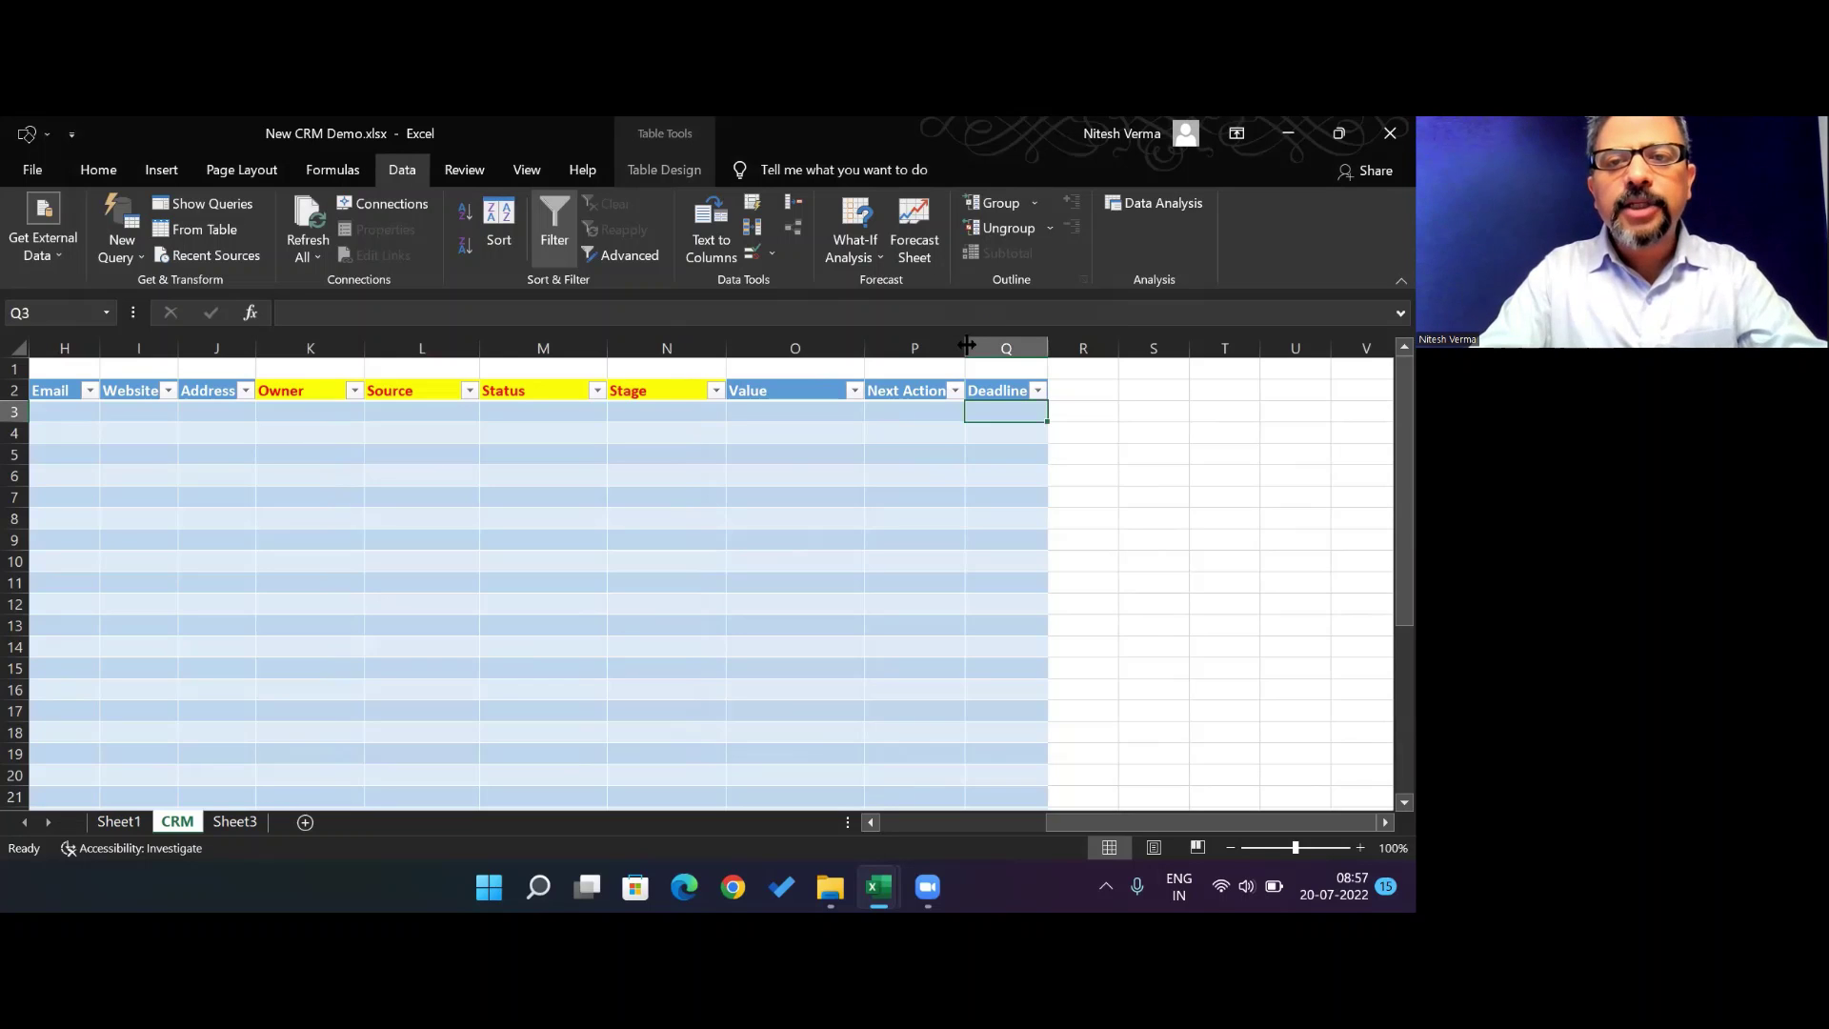
{"action": "key", "text": "Left"}
{"action": "key", "text": "Left"}
{"action": "key", "text": "Left"}
{"action": "key", "text": "Left"}
{"action": "key", "text": "Left"}
{"action": "key", "text": "Left"}
{"action": "key", "text": "Left"}
{"action": "key", "text": "Left"}
{"action": "key", "text": "Left"}
{"action": "key", "text": "Left"}
{"action": "key", "text": "Left"}
{"action": "key", "text": "Left"}
{"action": "key", "text": "Left"}
{"action": "key", "text": "Left"}
{"action": "key", "text": "Left"}
{"action": "key", "text": "Left"}
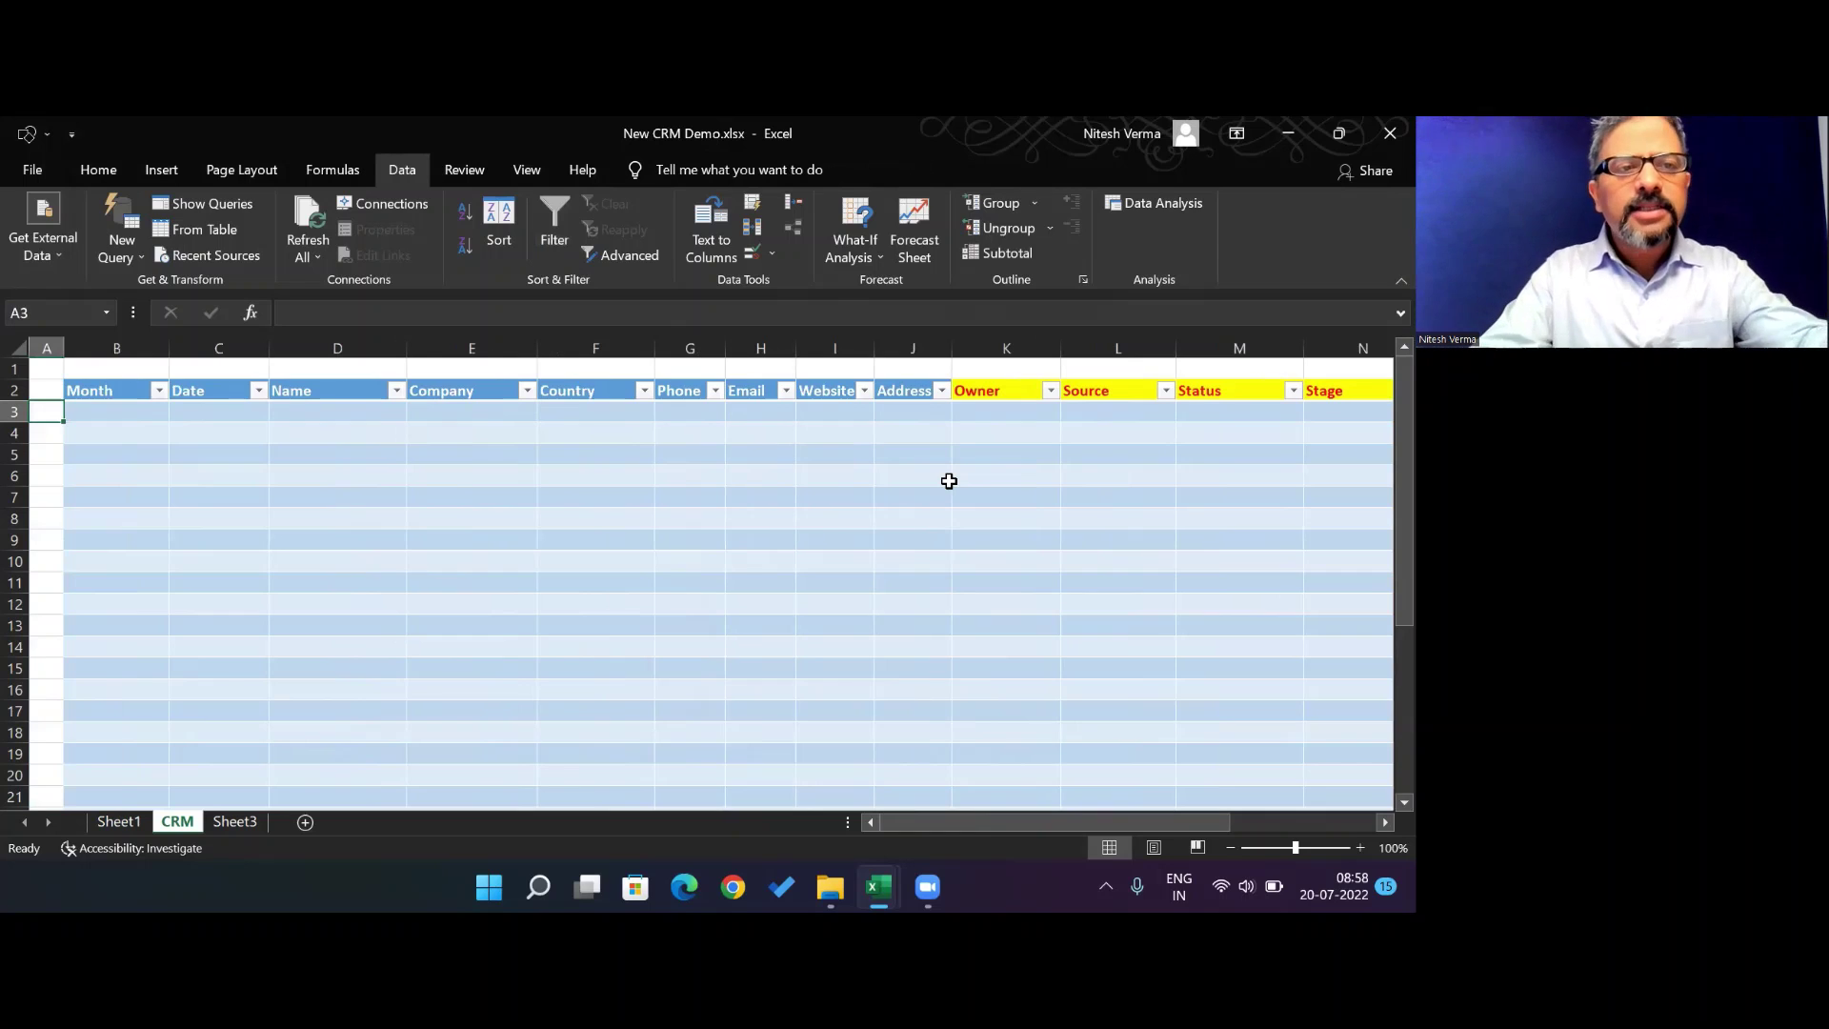
{"action": "key", "text": "Right"}
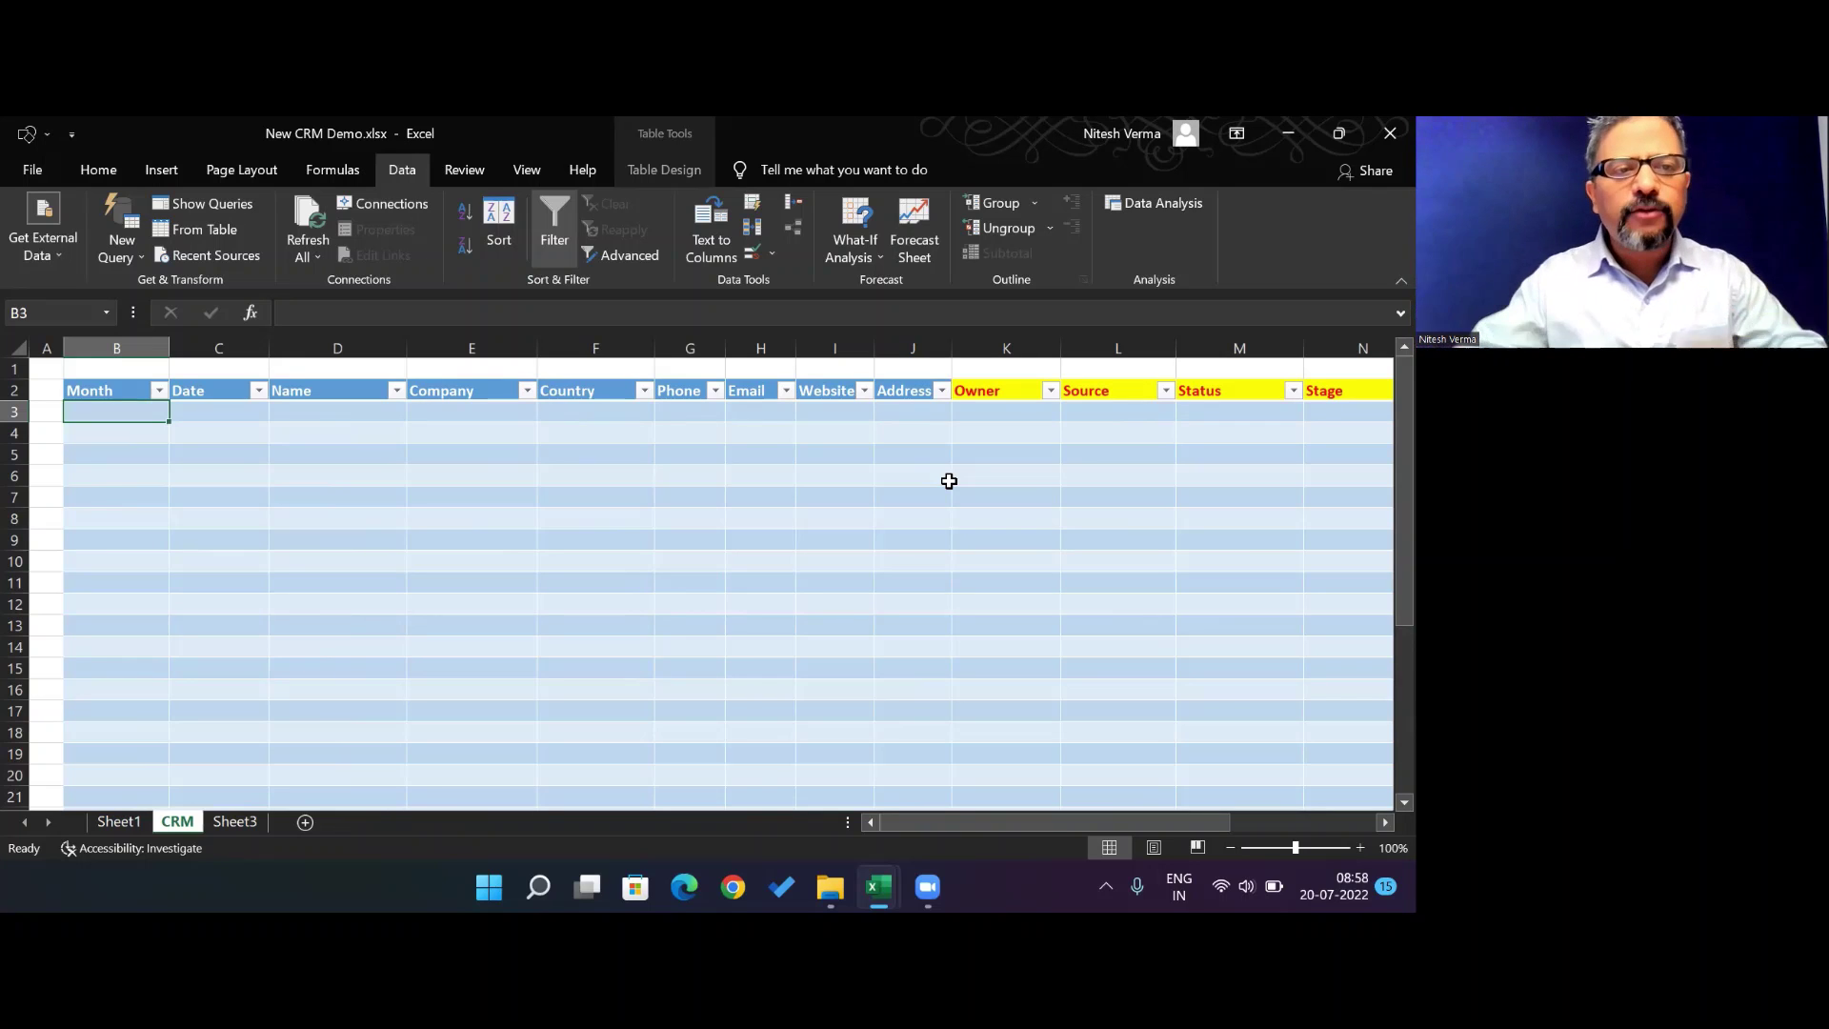
{"action": "type", "text": "AP"}
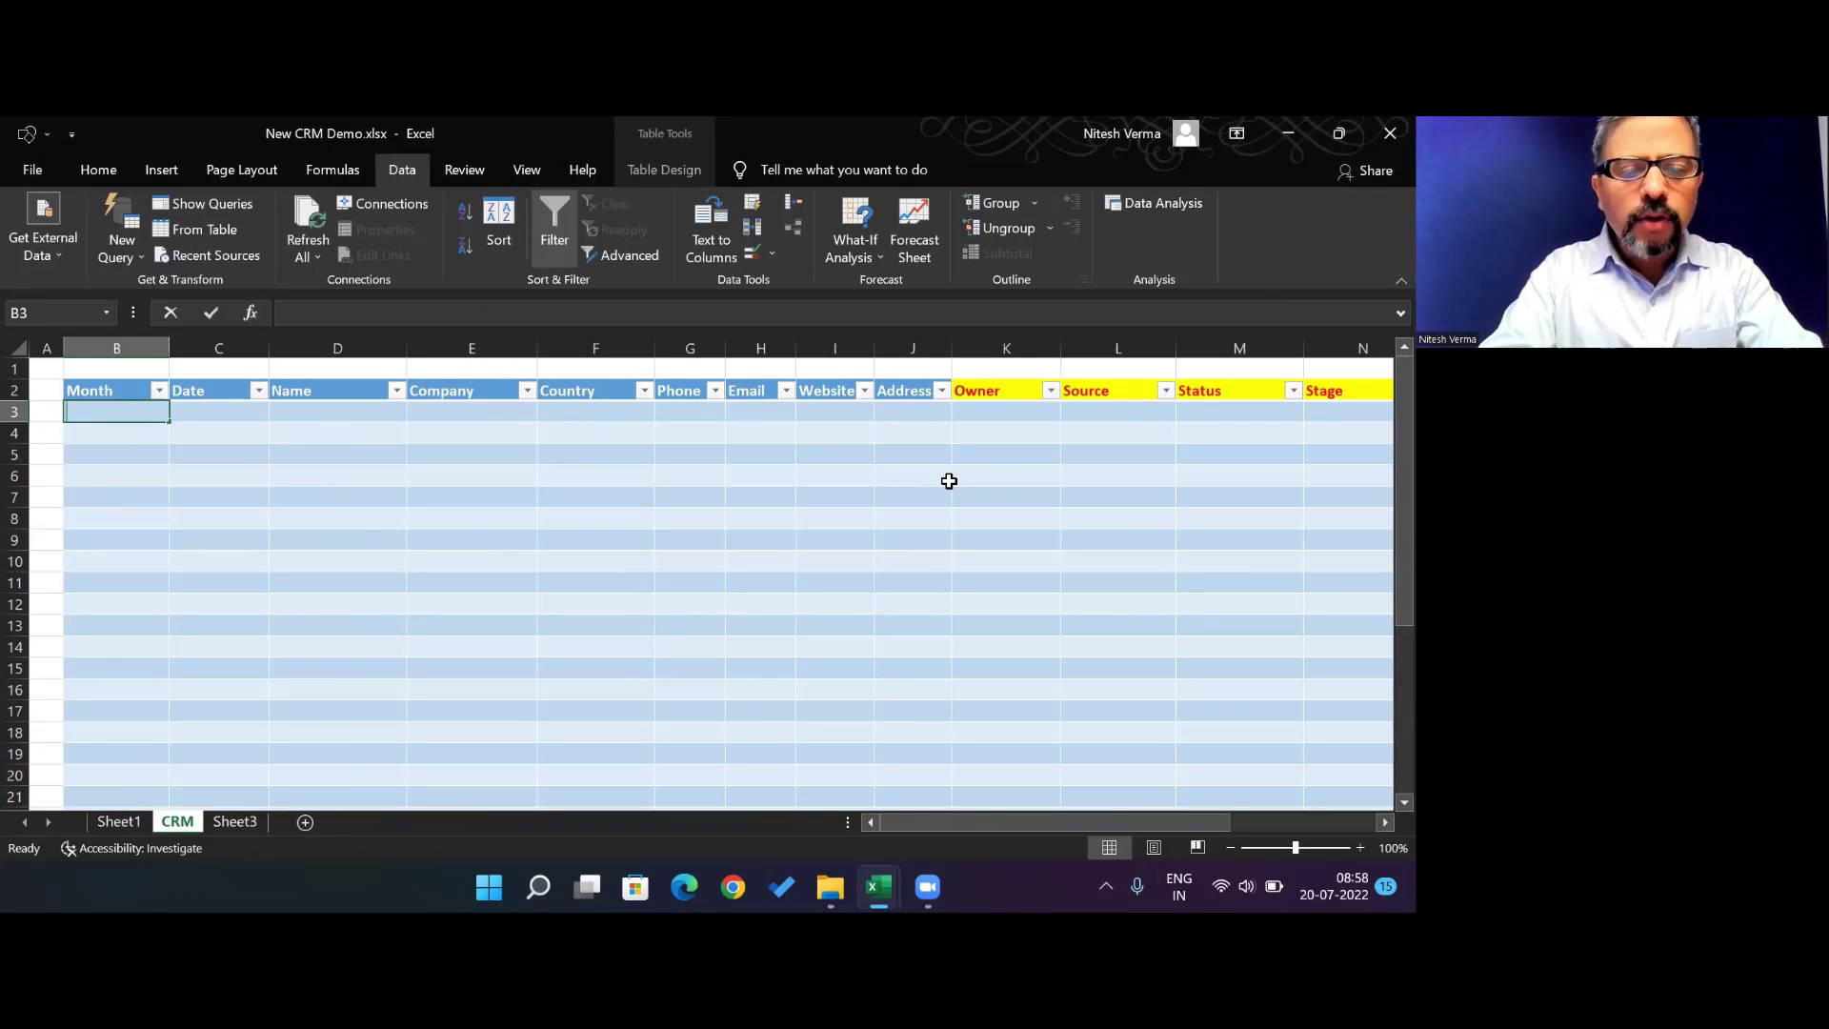
{"action": "key", "text": "Escape"}
{"action": "key", "text": "Right"}
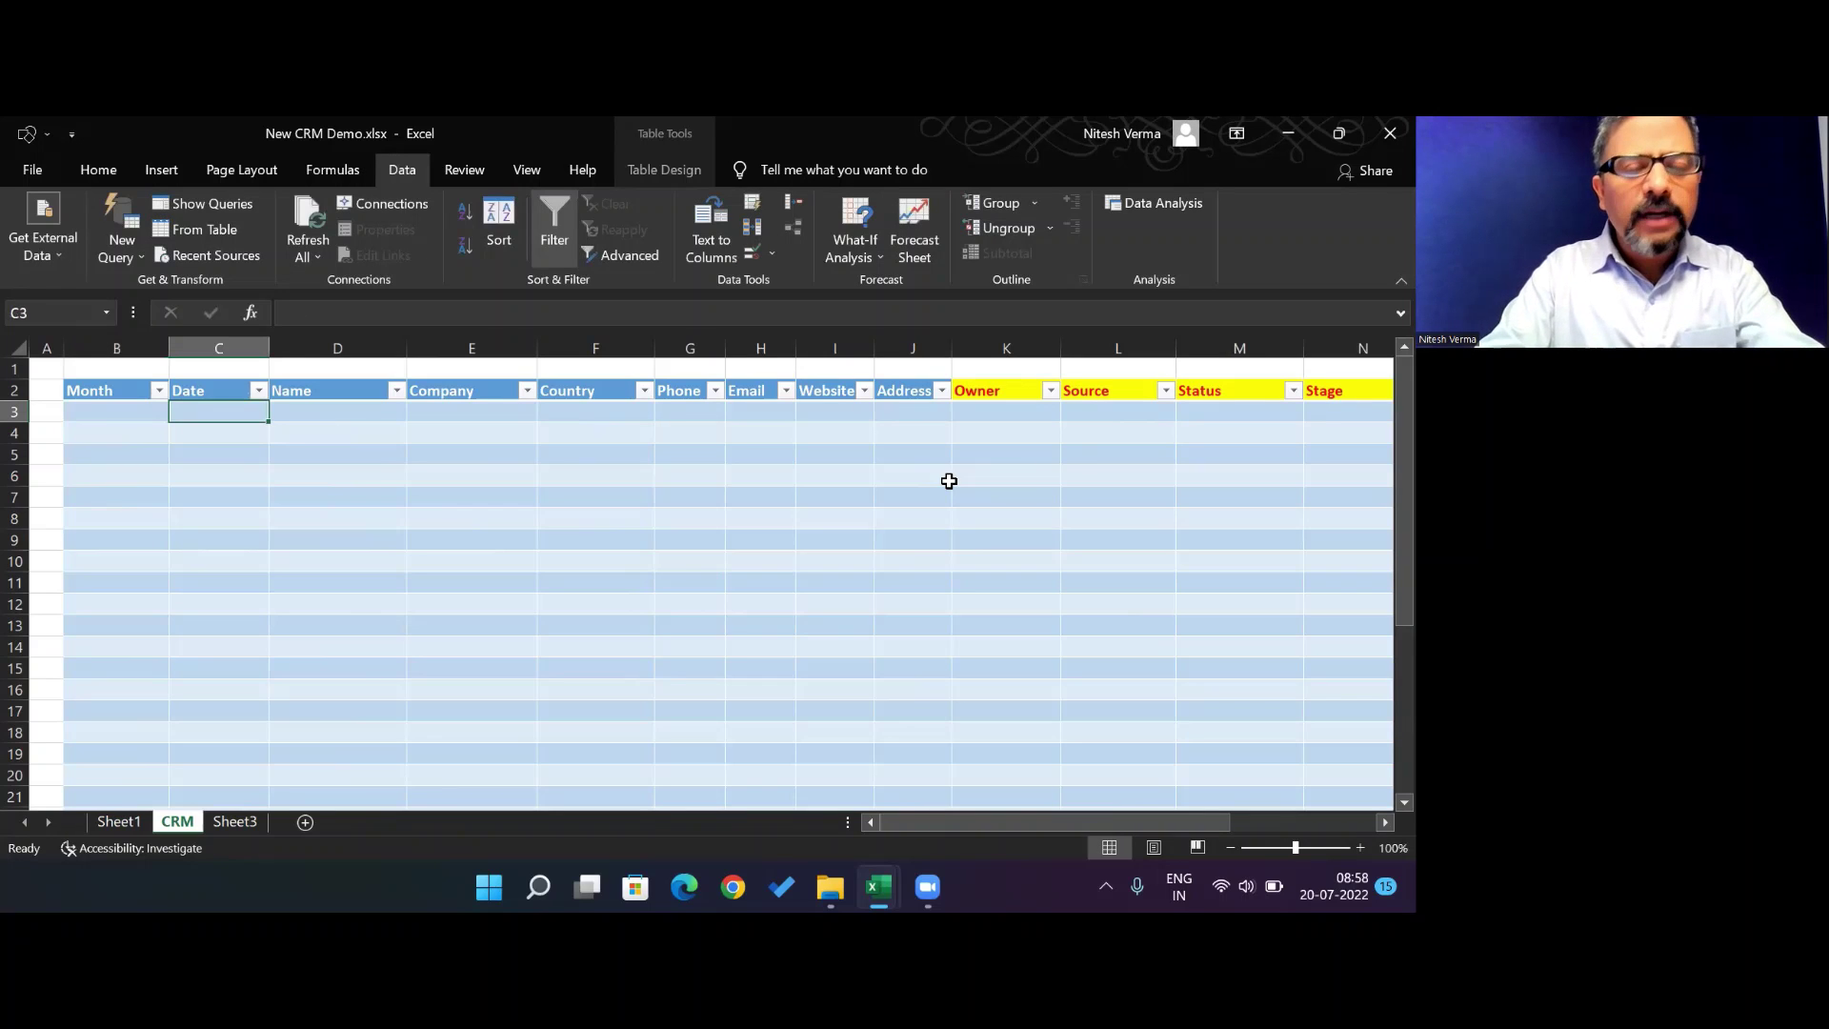
{"action": "key", "text": "Left"}
{"action": "type", "text": "="}
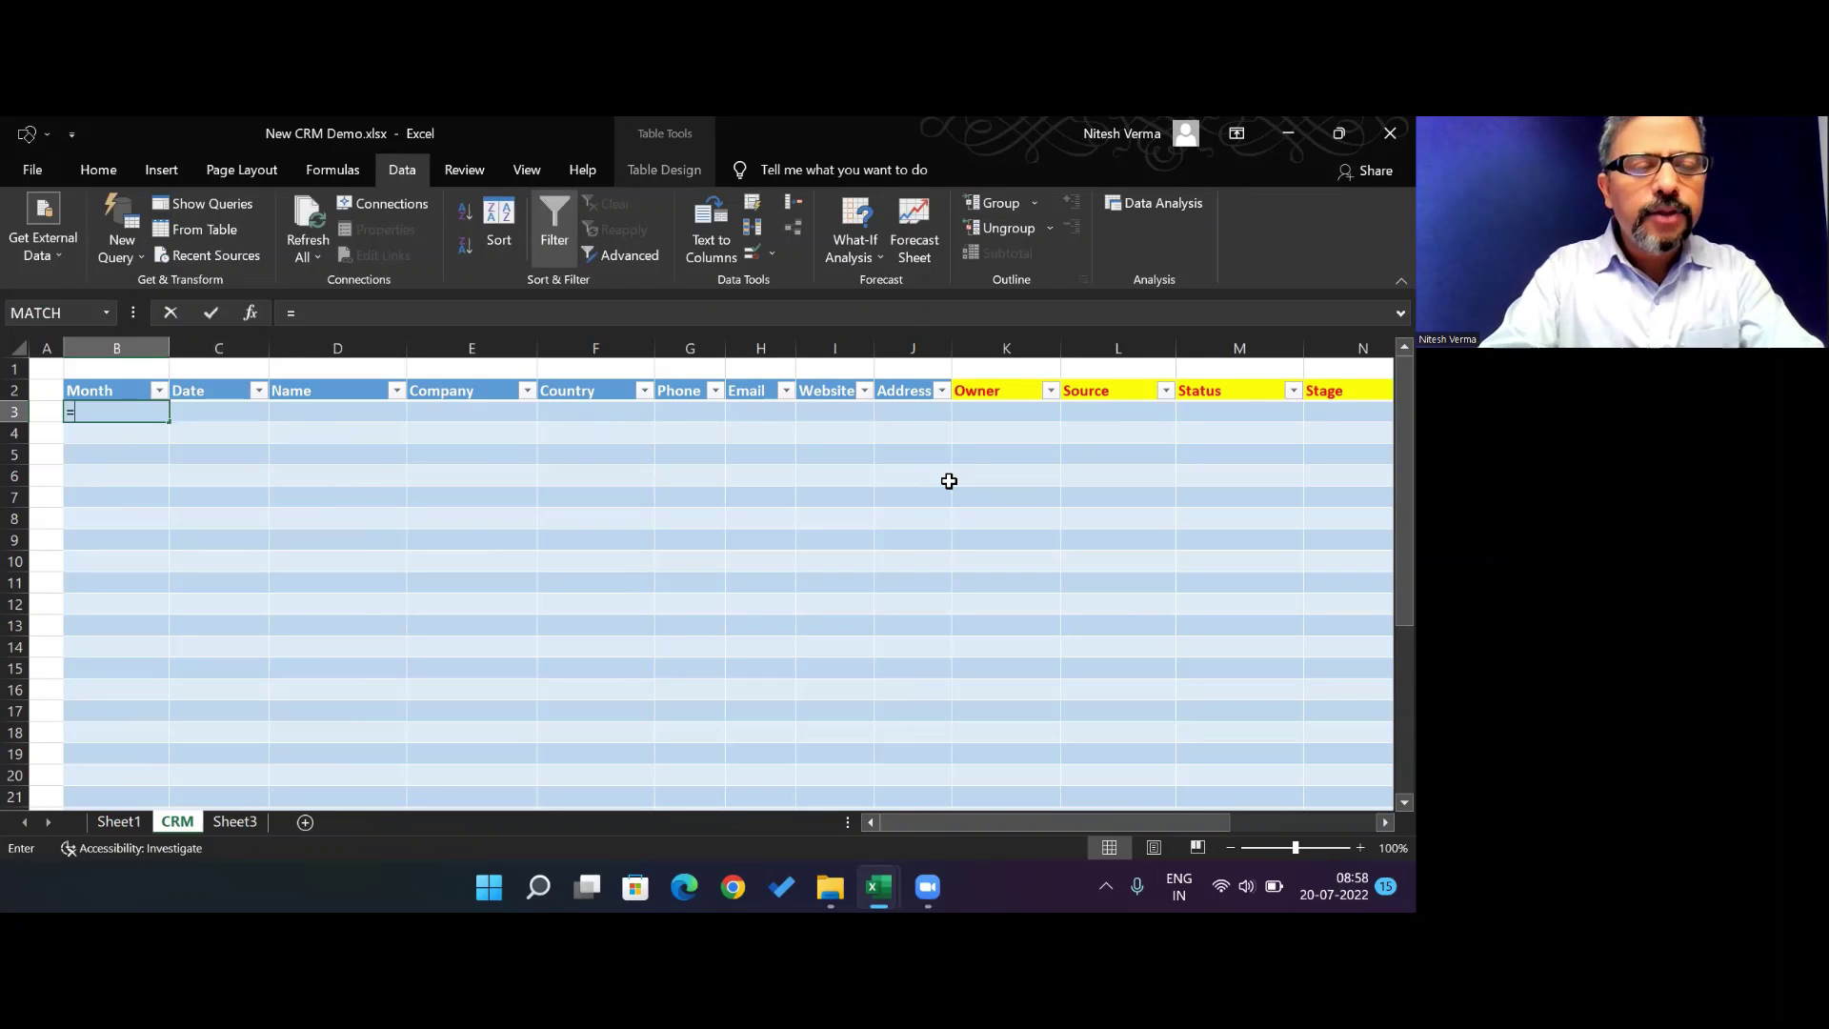
{"action": "type", "text": "if"}
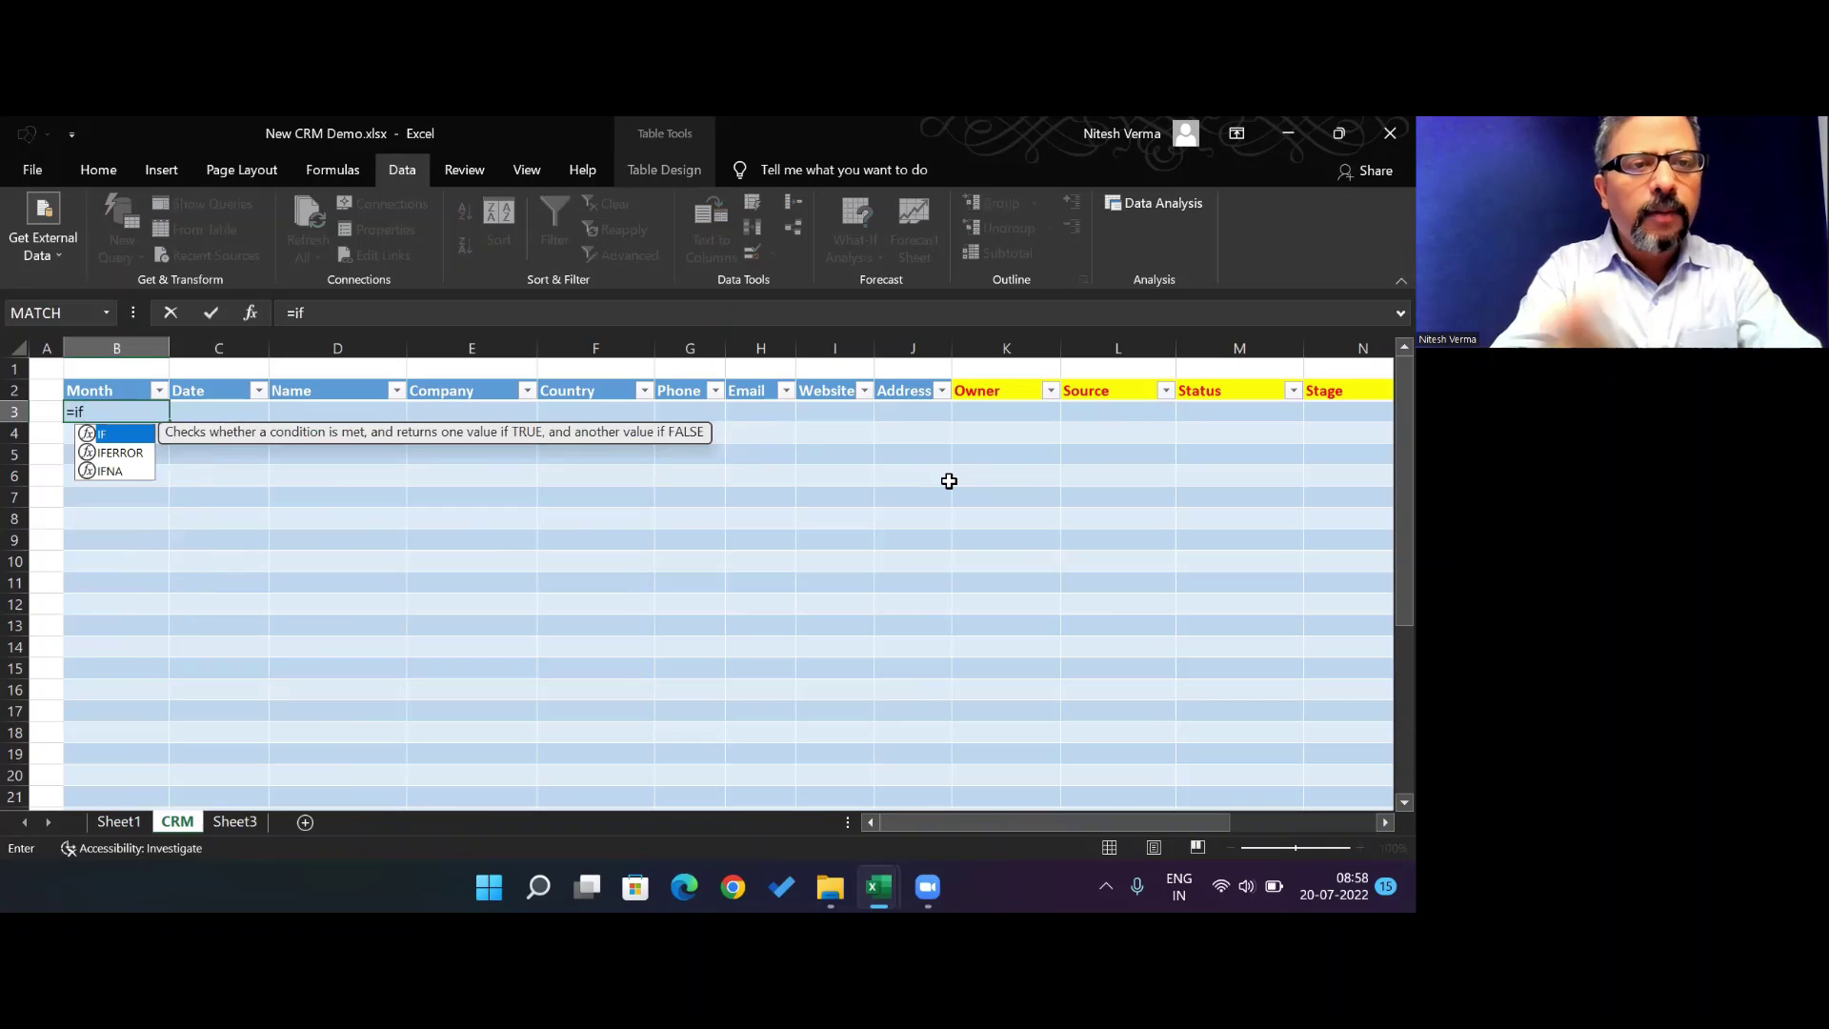
{"action": "type", "text": "(c"}
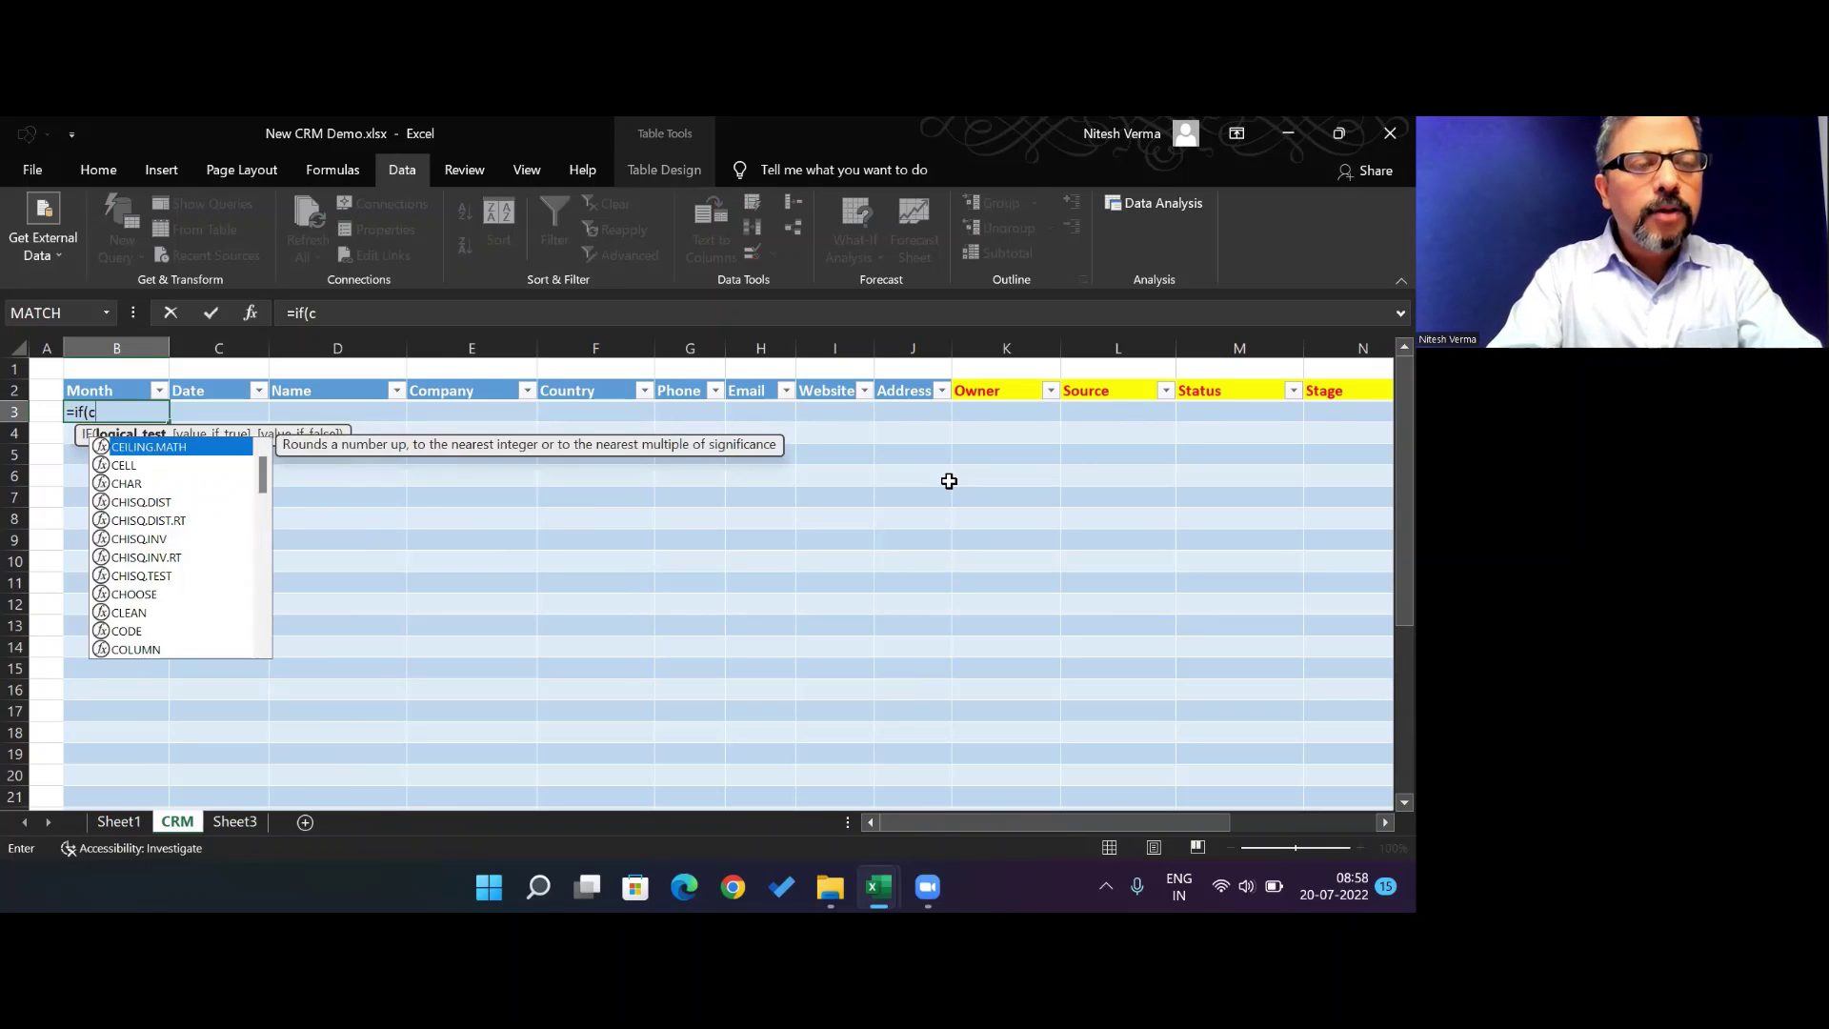
{"action": "type", "text": "3=\"\",\"\","}
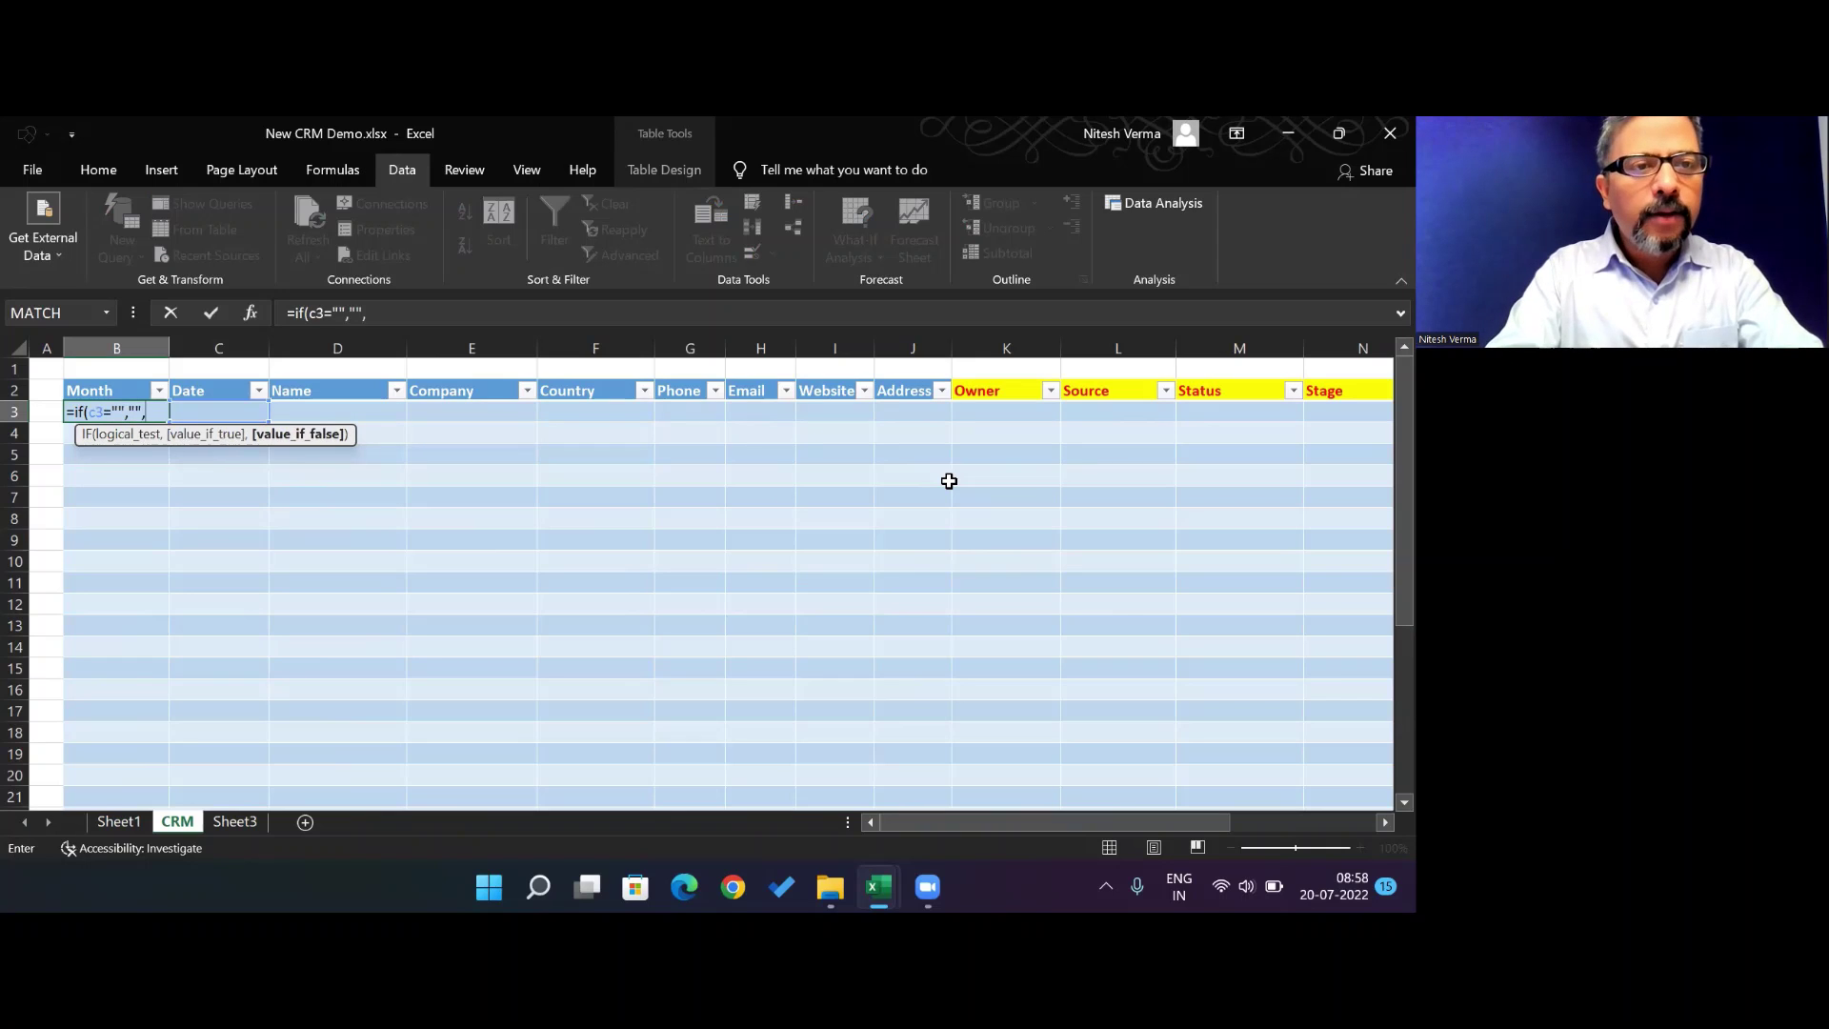
{"action": "type", "text": "eomonth"}
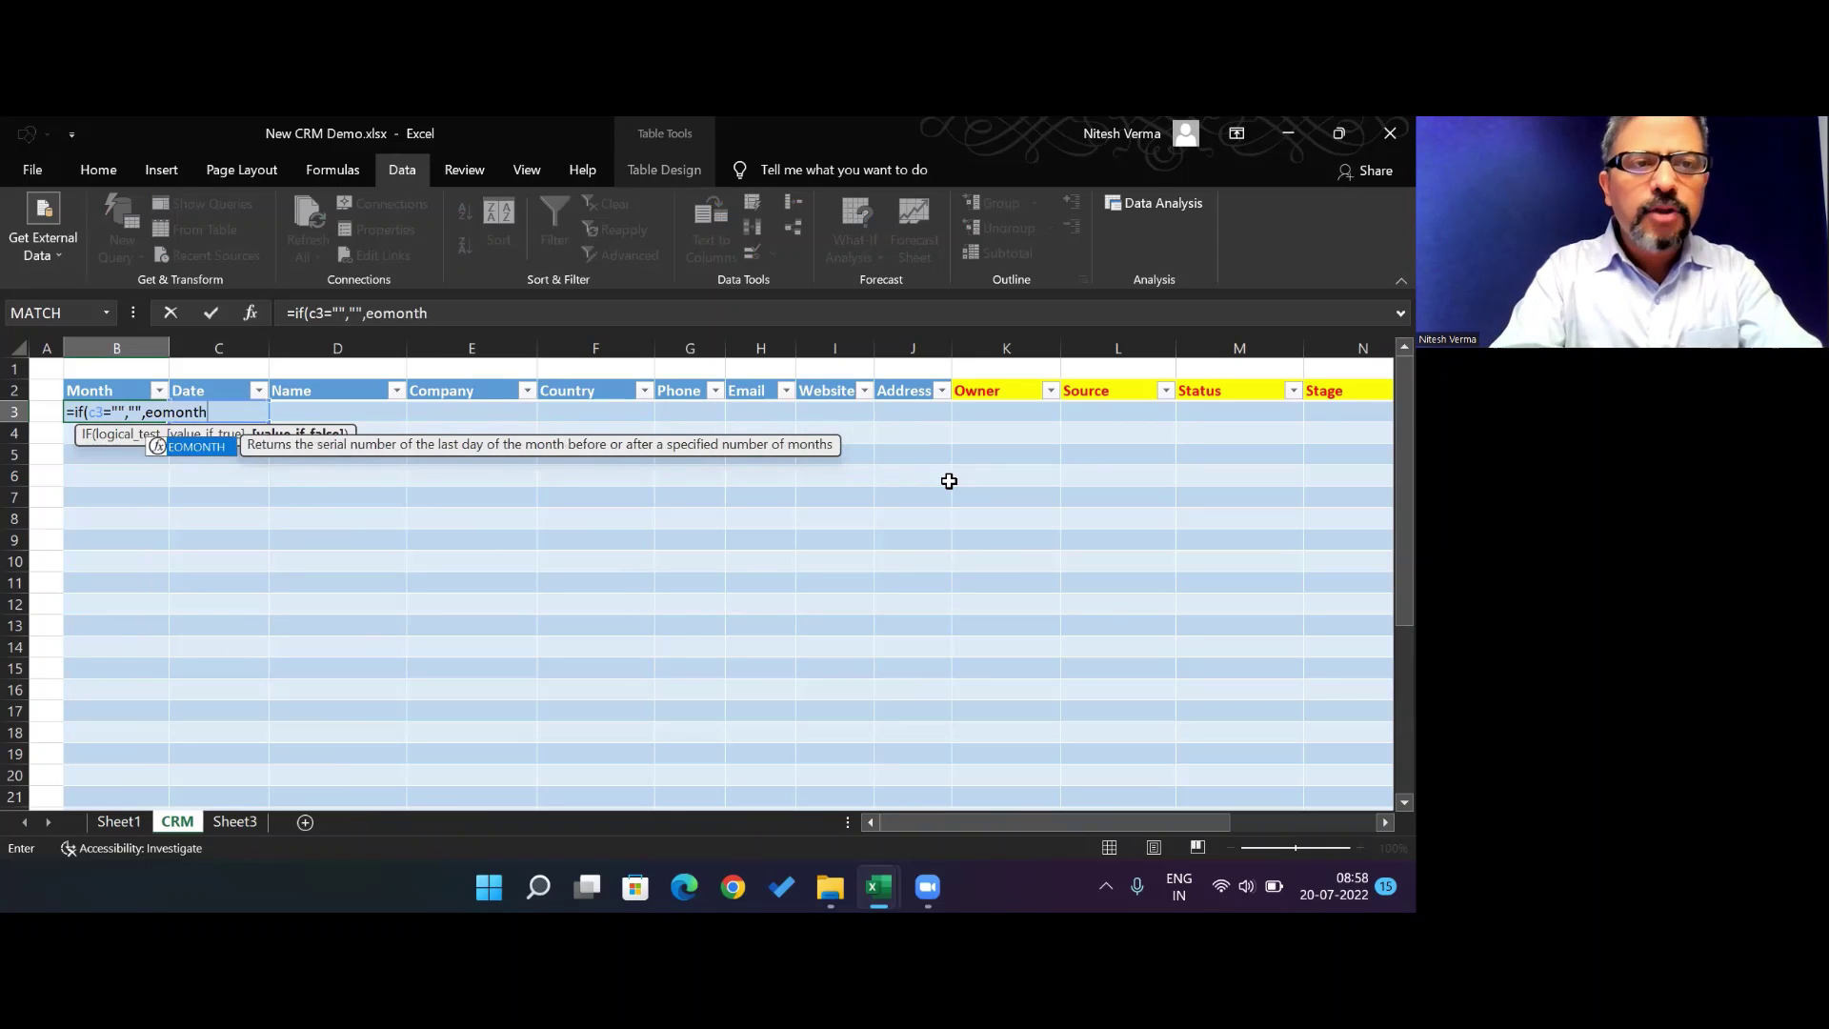
{"action": "type", "text": "("}
{"action": "key", "text": "Right"}
{"action": "type", "text": "-1"}
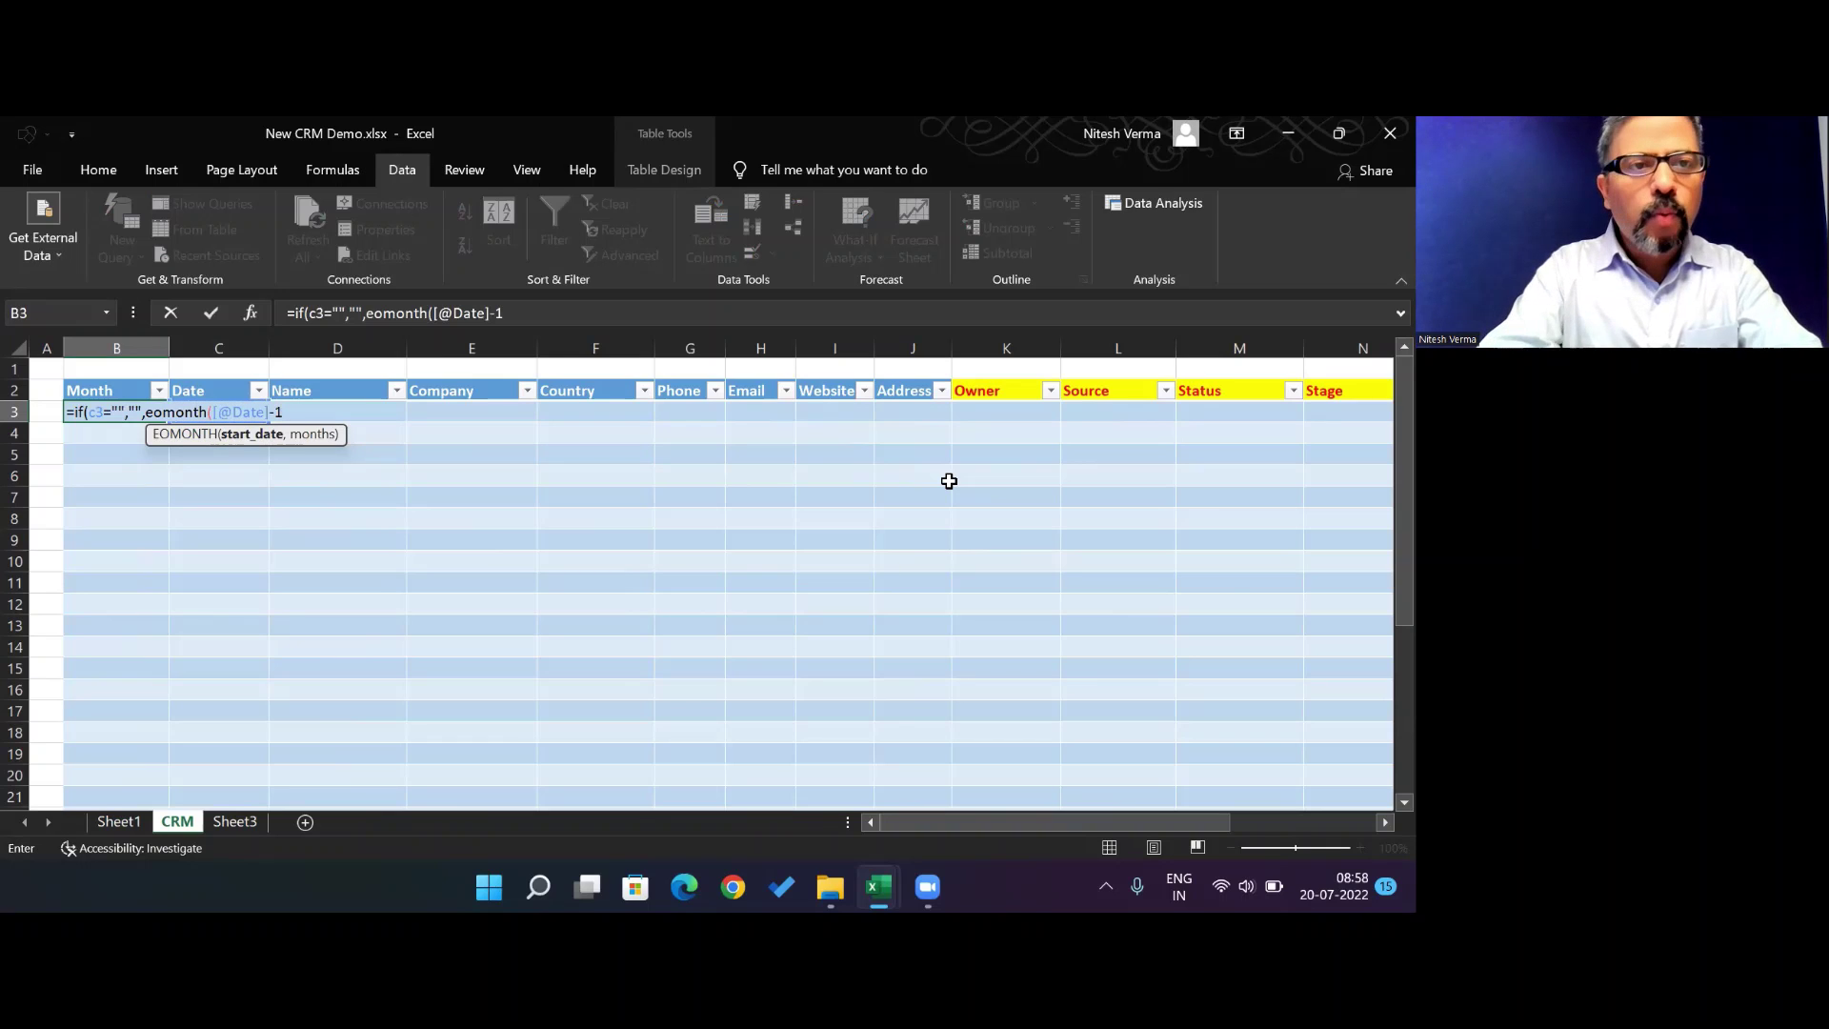
{"action": "type", "text": ")+1)"}
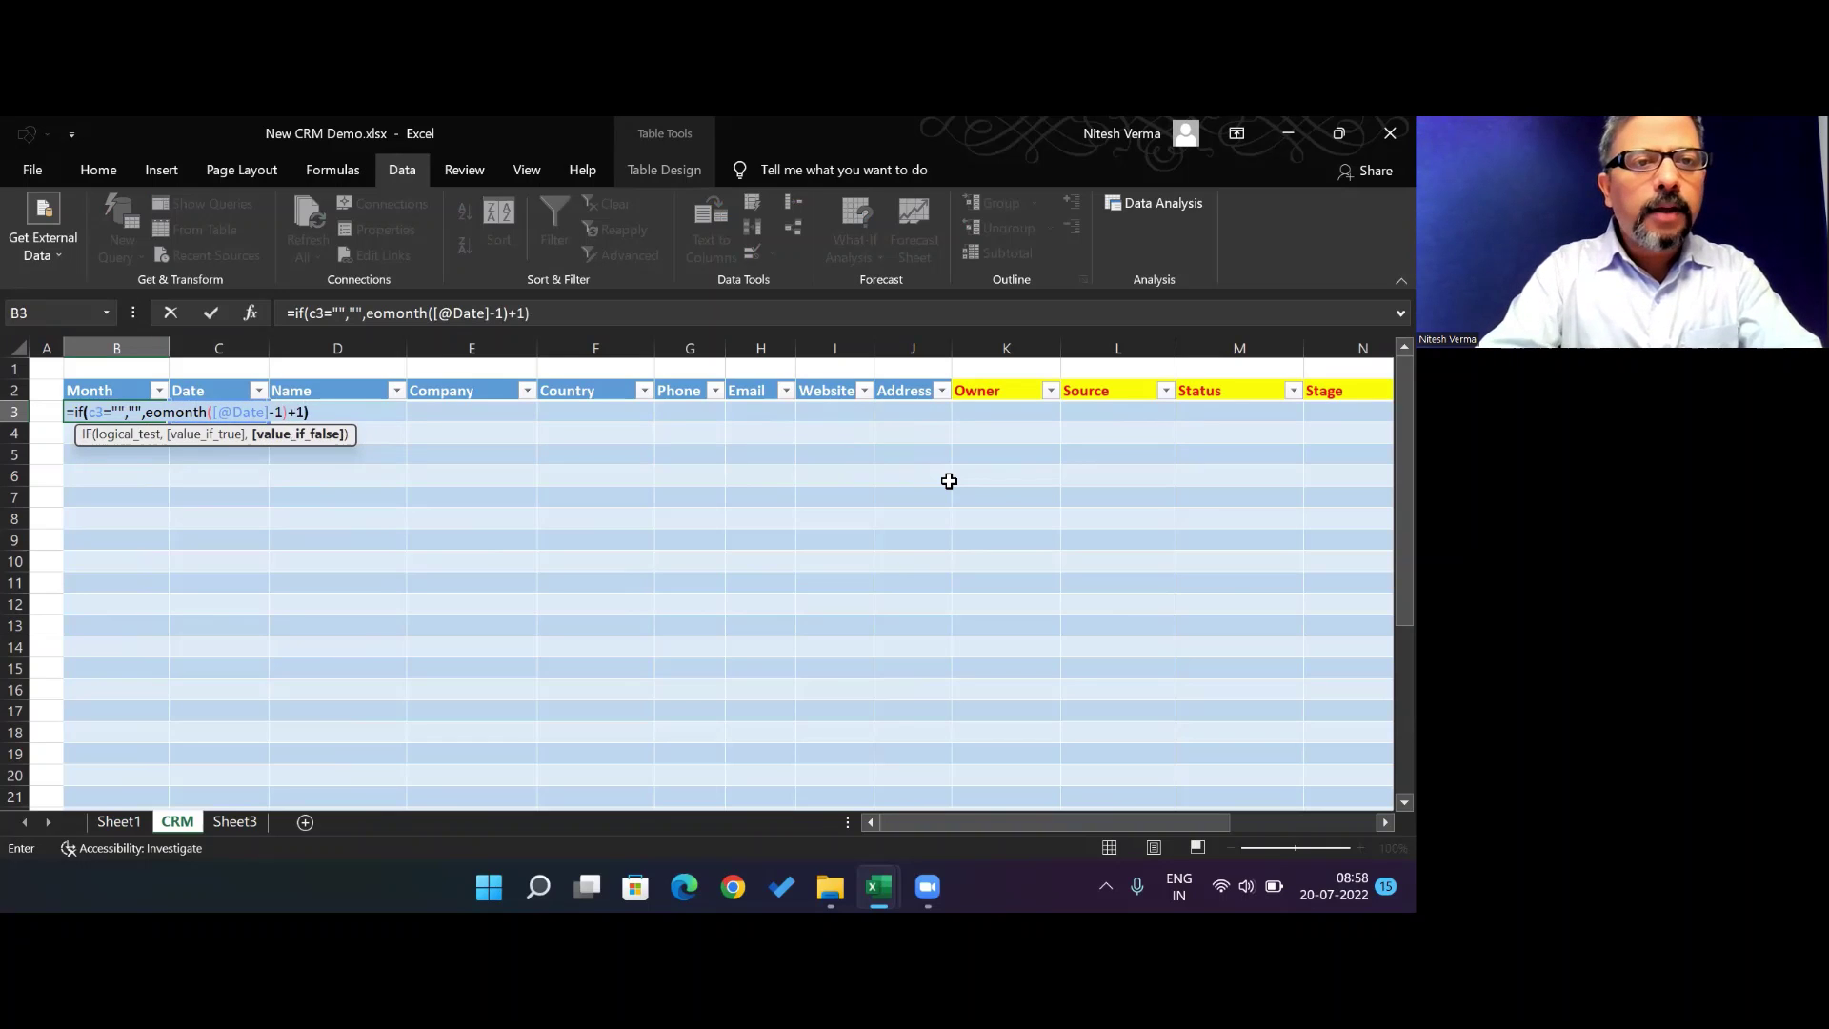
{"action": "type", "text": "+1)"}
{"action": "key", "text": "Return"}
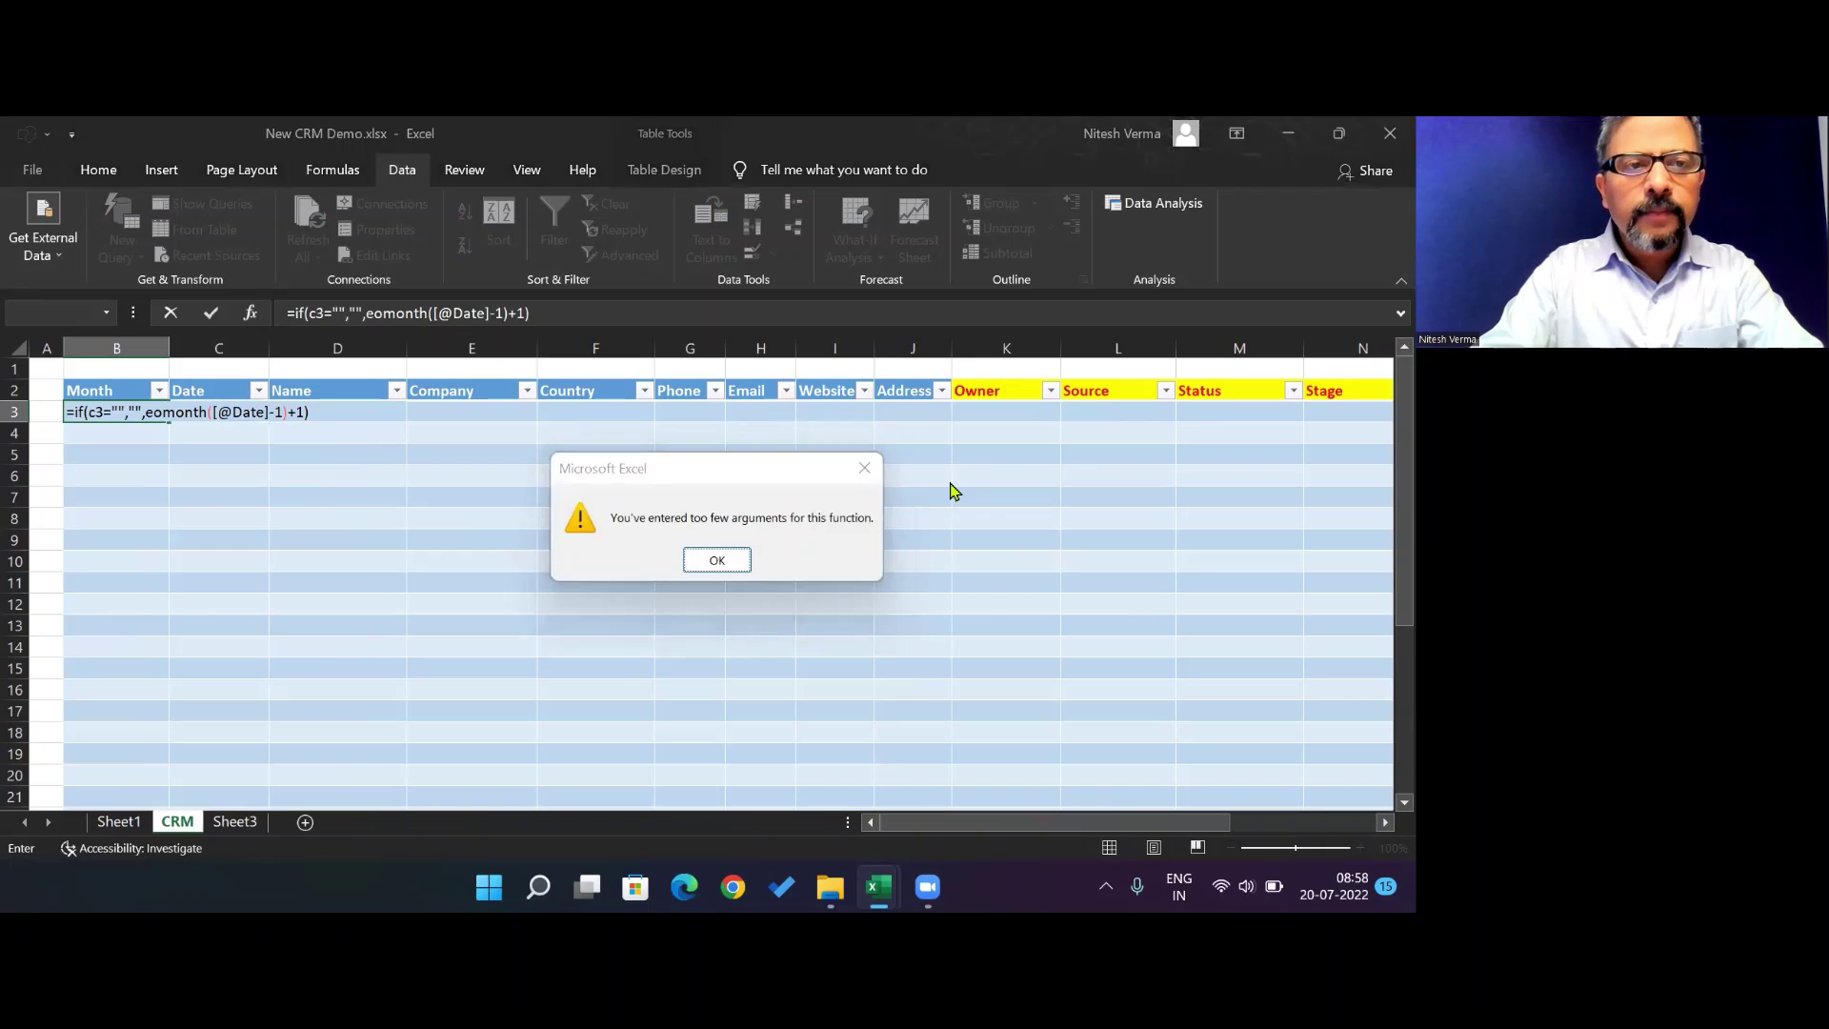
{"action": "key", "text": "Return"}
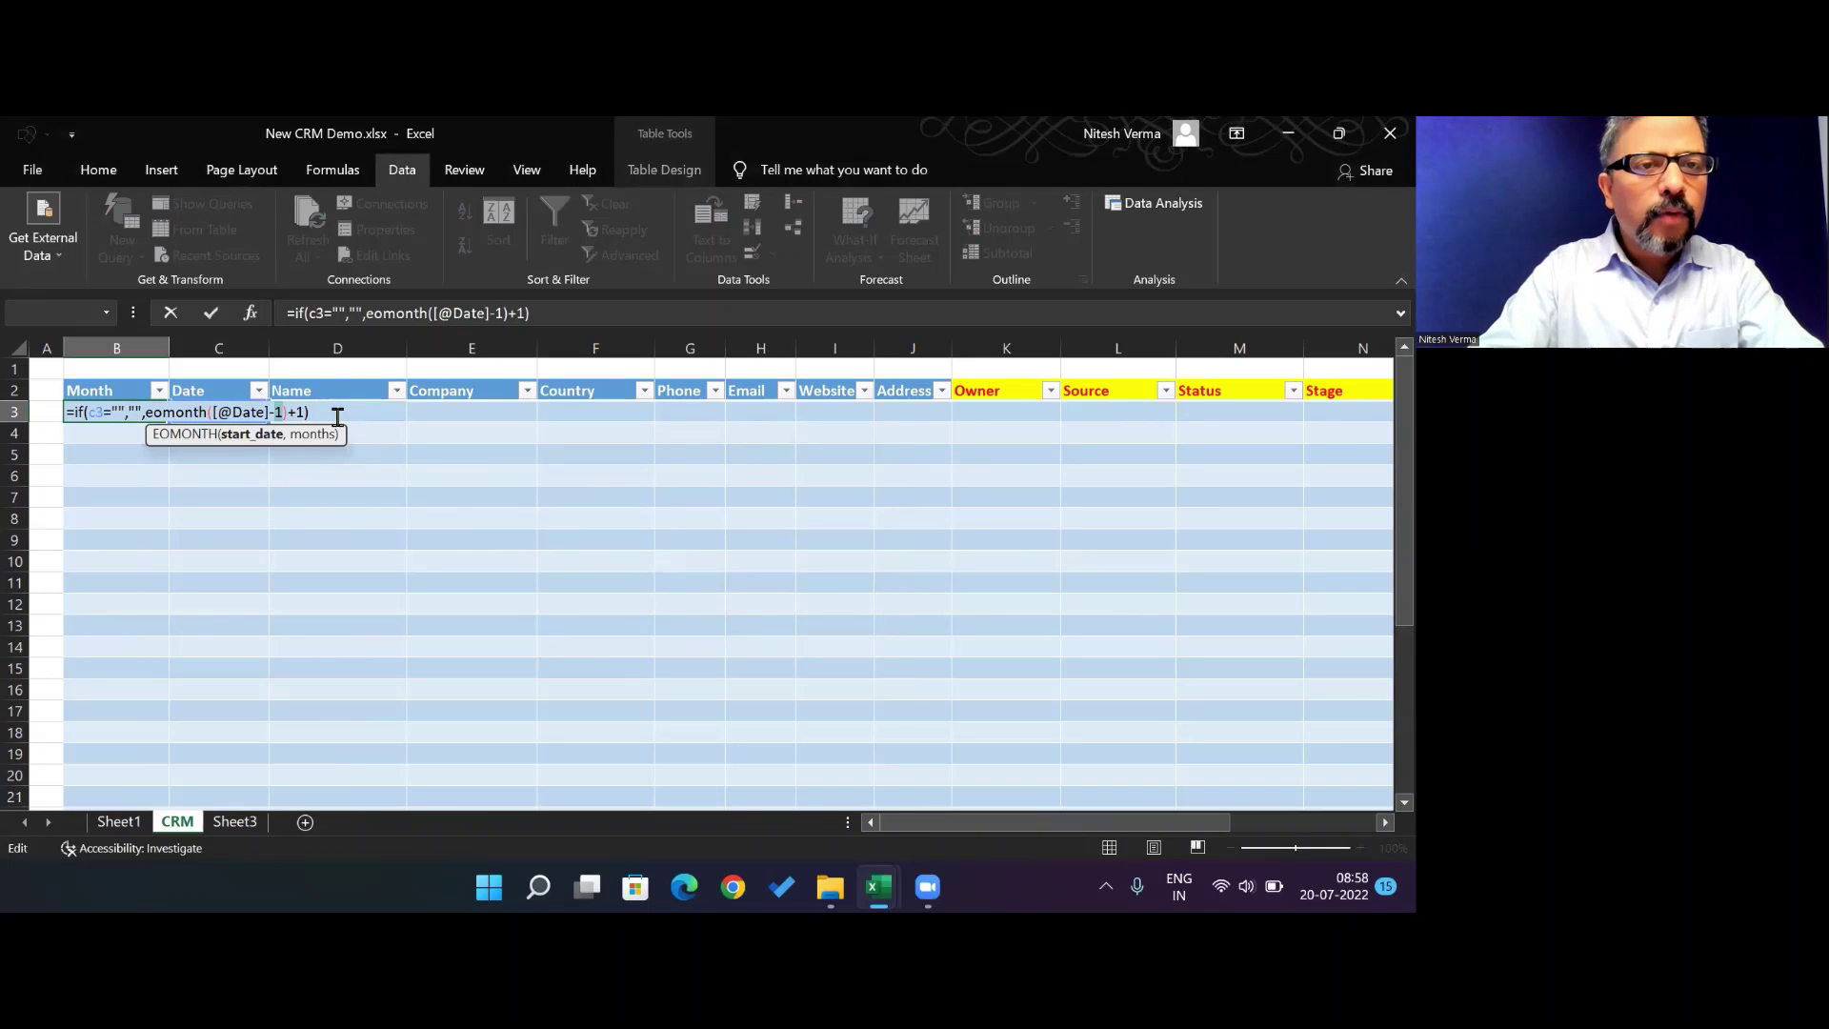
{"action": "type", "text": ","}
{"action": "key", "text": "Return"}
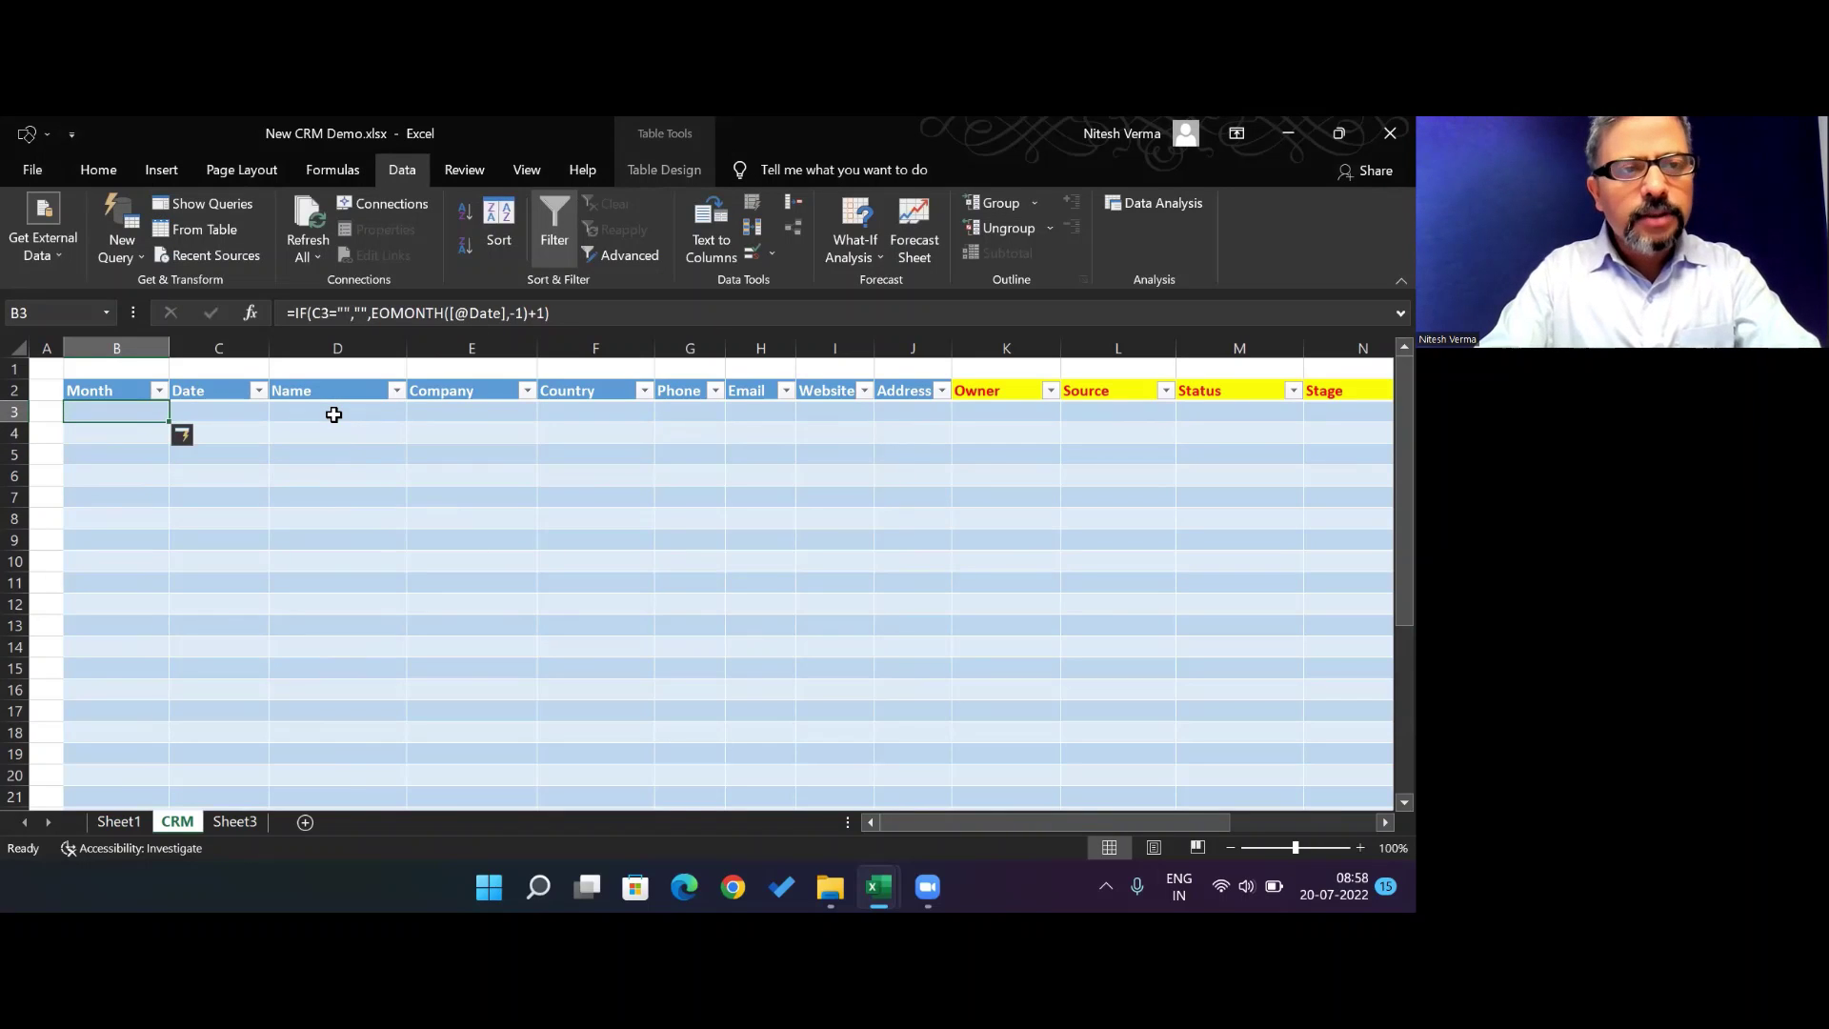
Copy the month formula from B3 down through all rows of the table's Month column
{"action": "key", "text": "ctrl+c"}
{"action": "key", "text": "ctrl+shift+Down"}
{"action": "key", "text": "ctrl+v"}
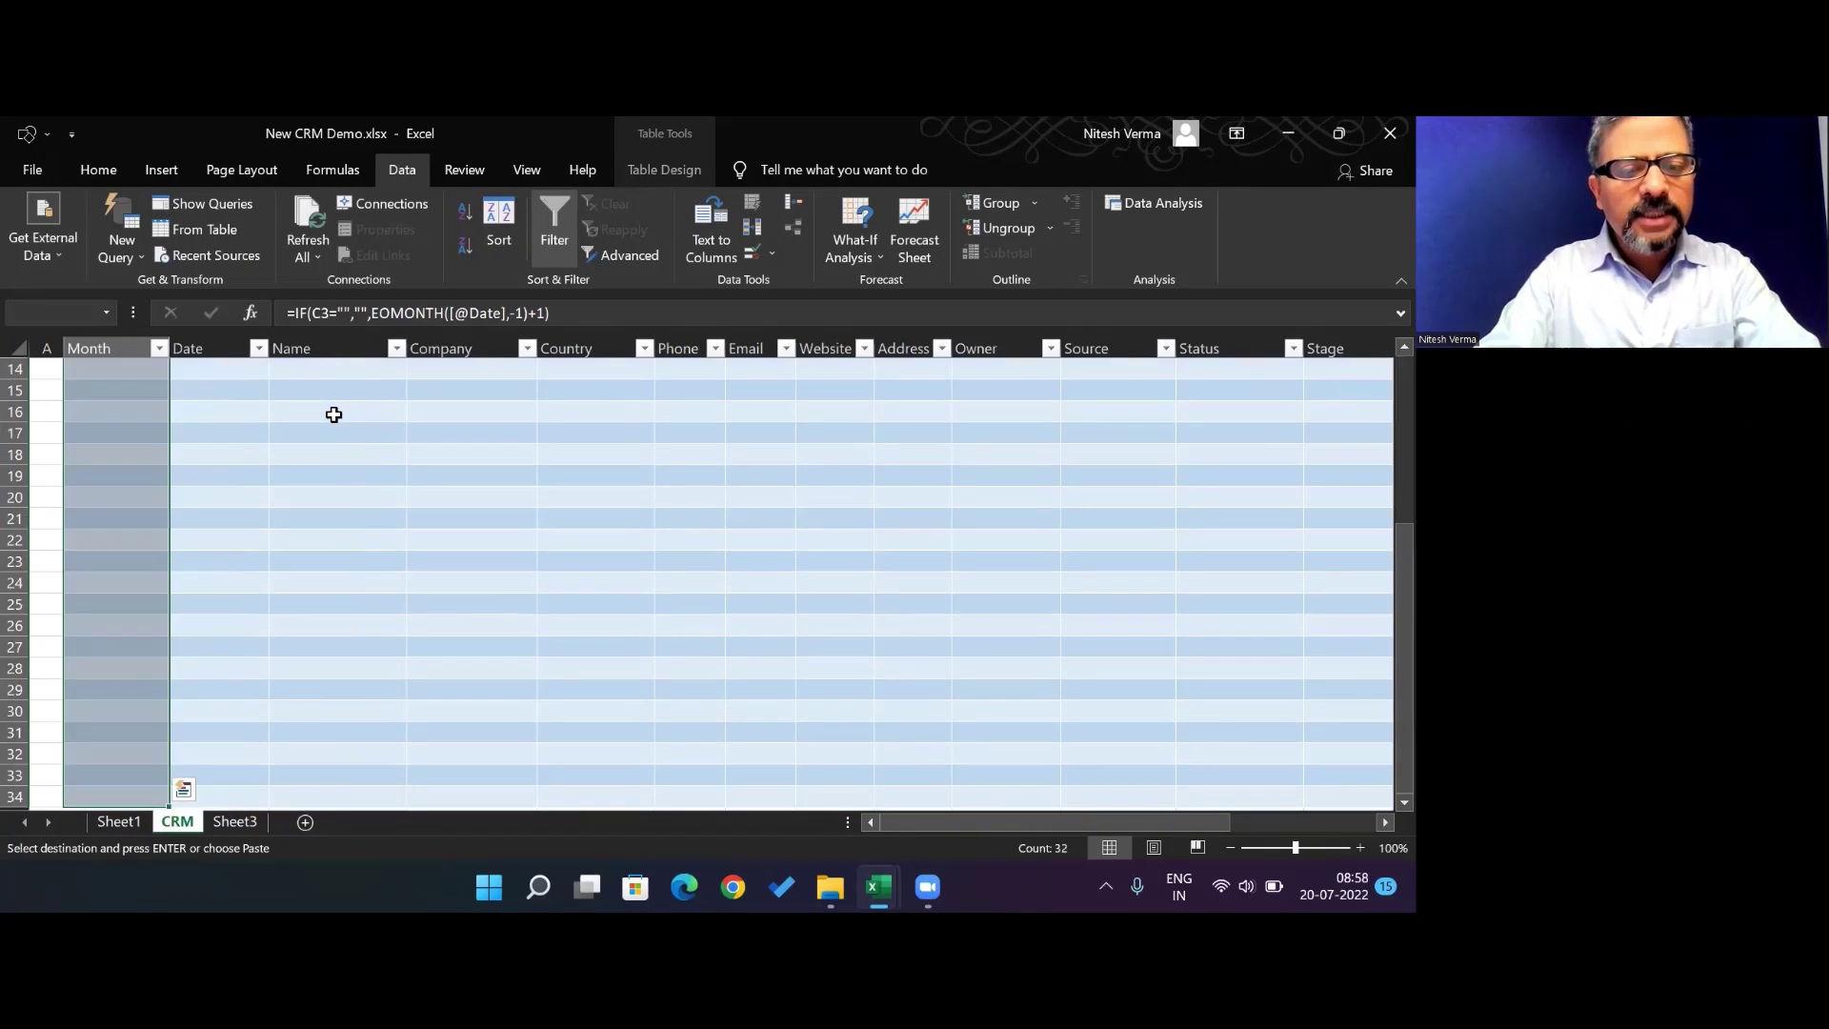
{"action": "key", "text": "ctrl+v"}
{"action": "key", "text": "Escape"}
Format all data cells of the Month column with the custom number format mmm-yy
{"action": "key", "text": "shift+F10"}
{"action": "key", "text": "Up"}
{"action": "key", "text": "Up"}
{"action": "key", "text": "Up"}
{"action": "key", "text": "Up"}
{"action": "key", "text": "Return"}
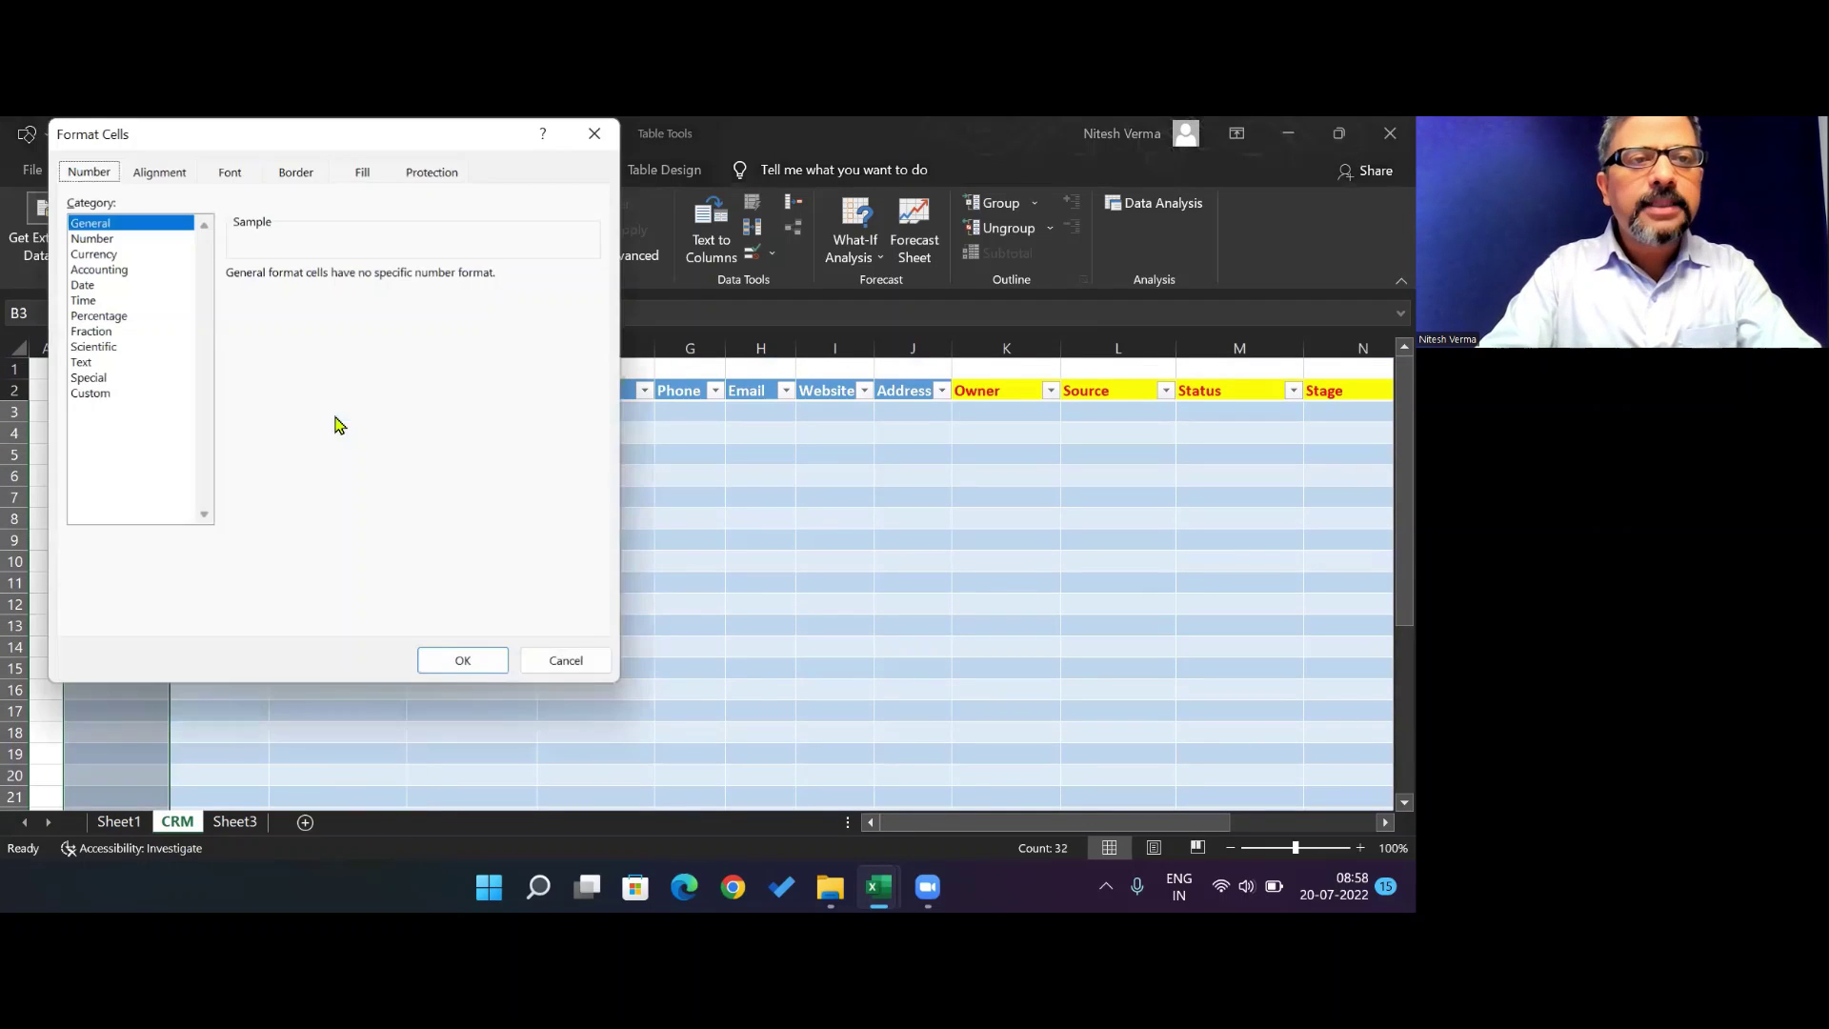
{"action": "left_click", "coordinate": [99, 394]}
{"action": "left_click_drag", "start_coordinate": [594, 370], "coordinate": [596, 425]}
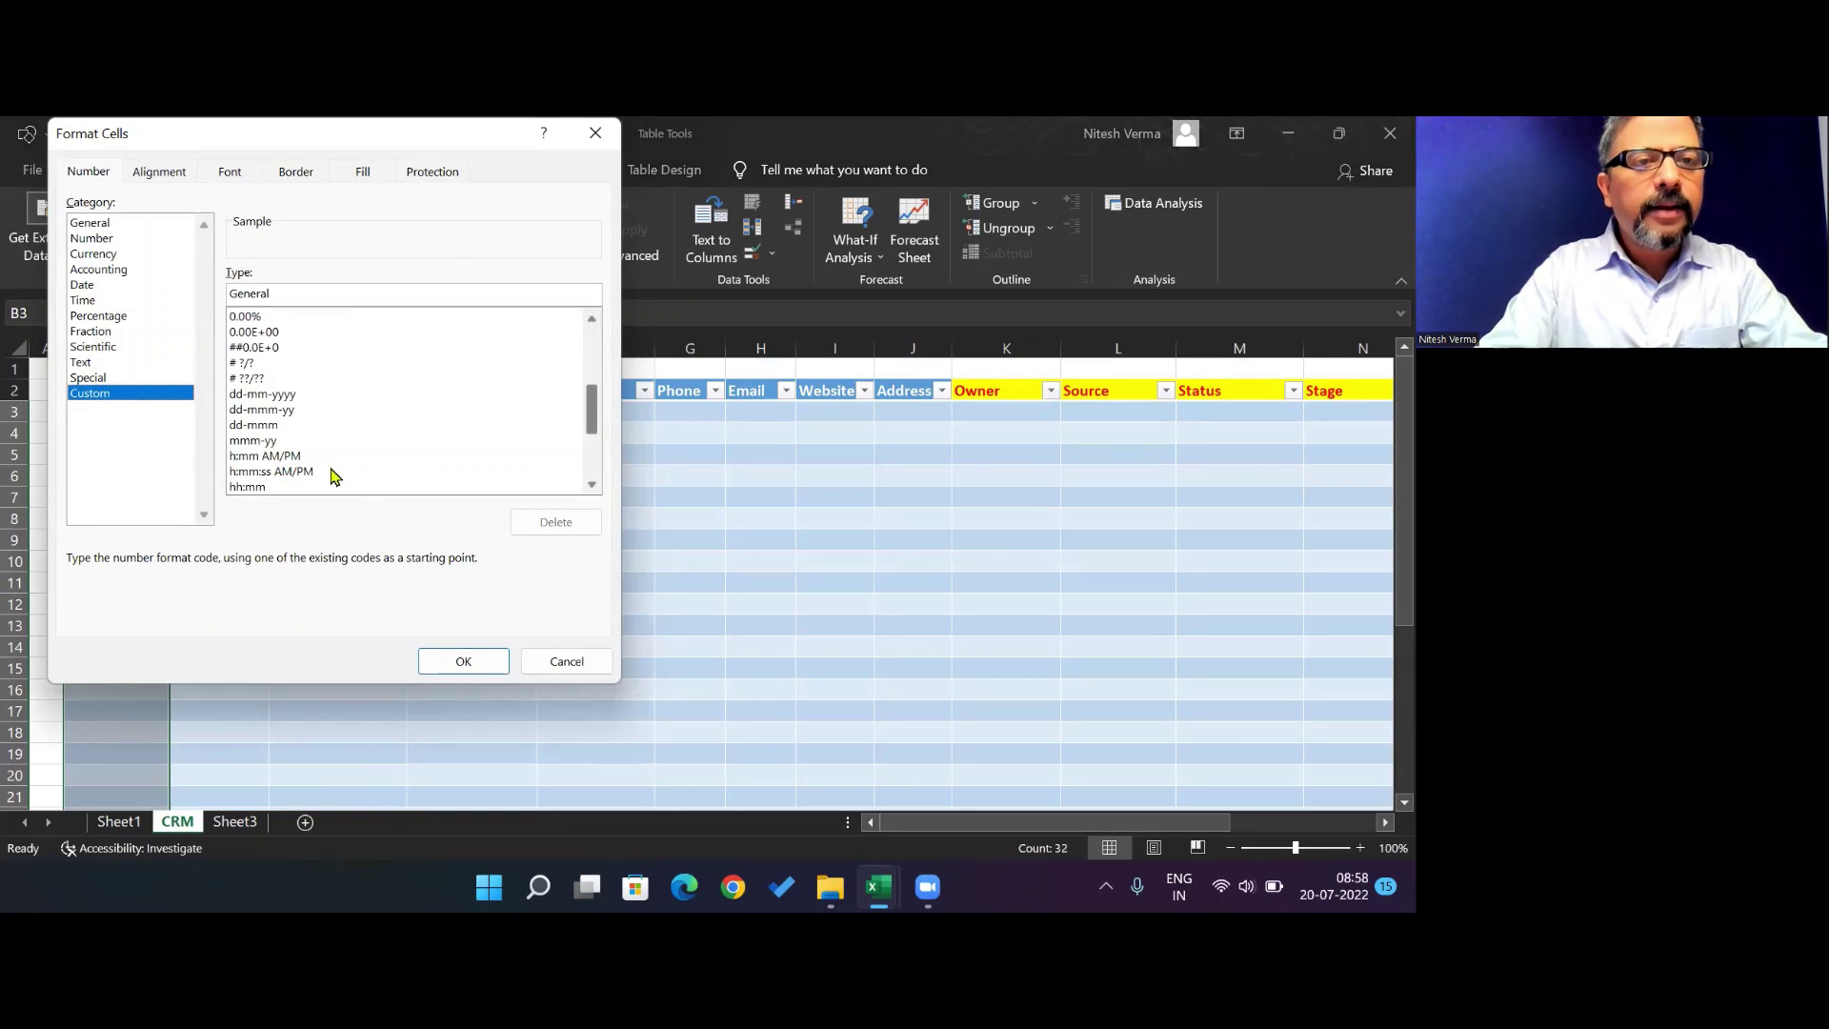
{"action": "left_click", "coordinate": [266, 444]}
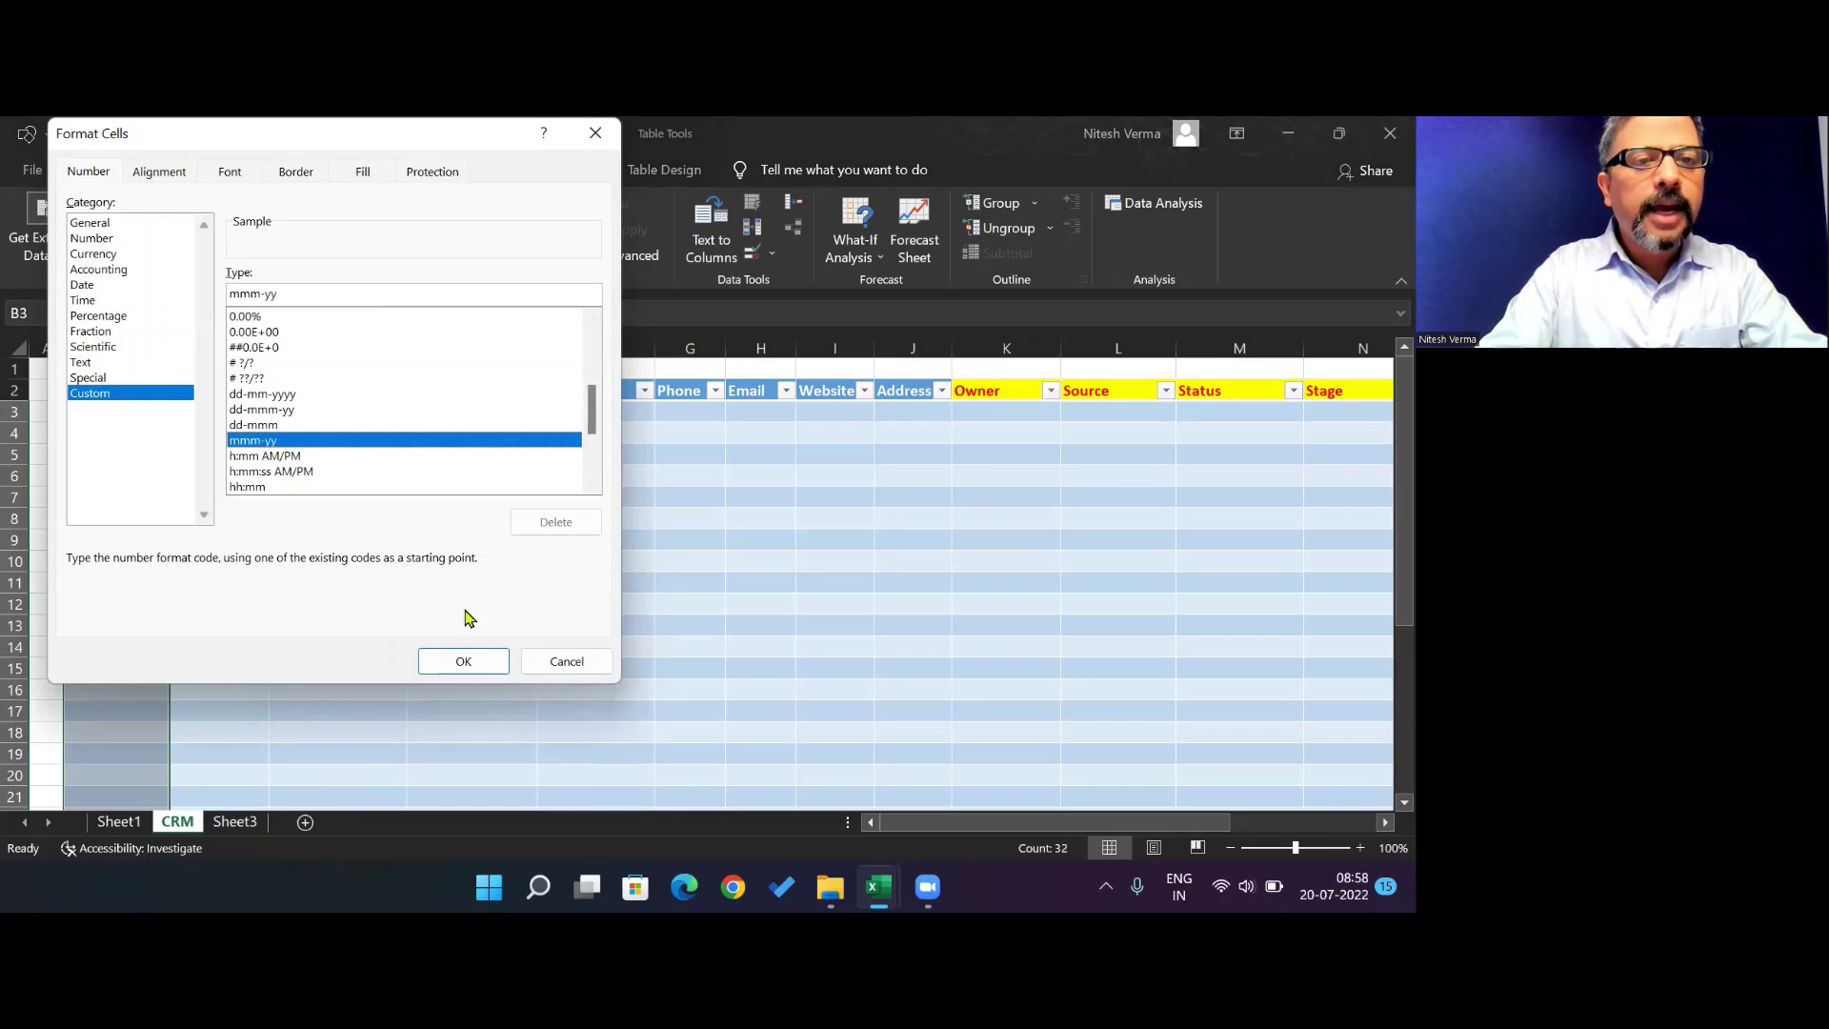
{"action": "left_click", "coordinate": [473, 661]}
Fill the Month header cell with the orange theme color
{"action": "key", "text": "Up"}
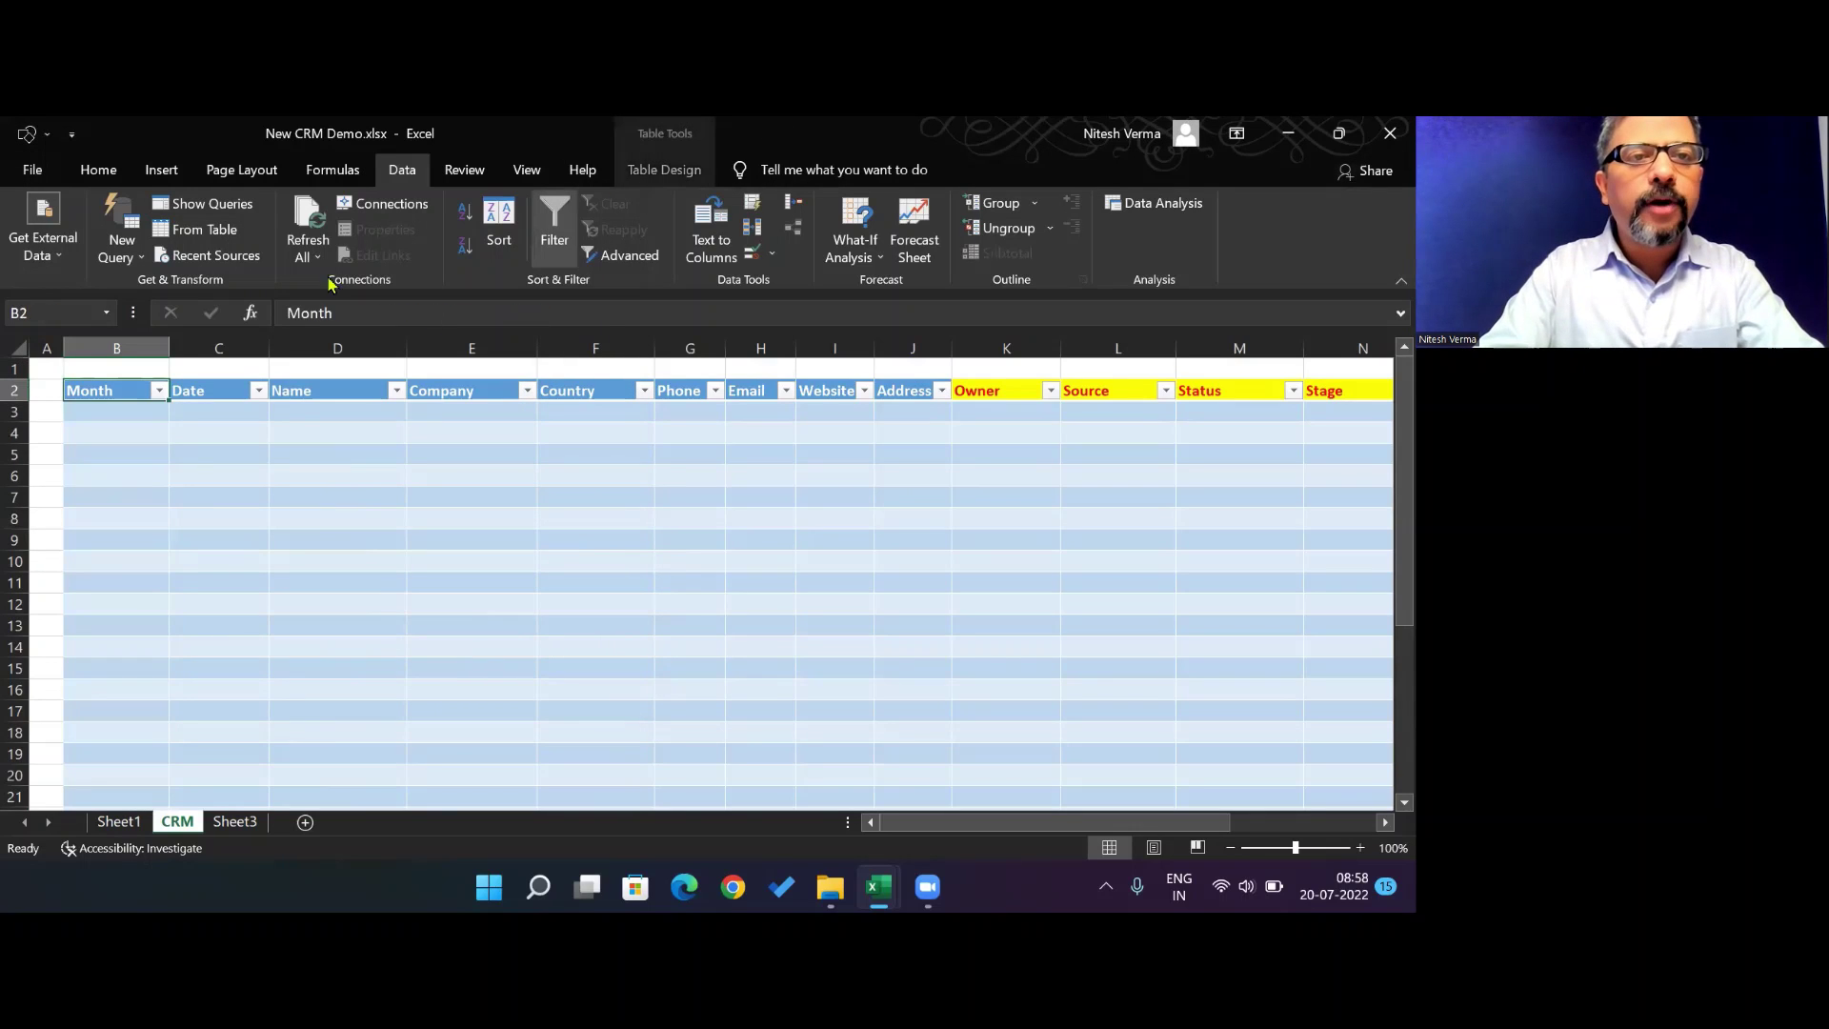
{"action": "left_click", "coordinate": [98, 170]}
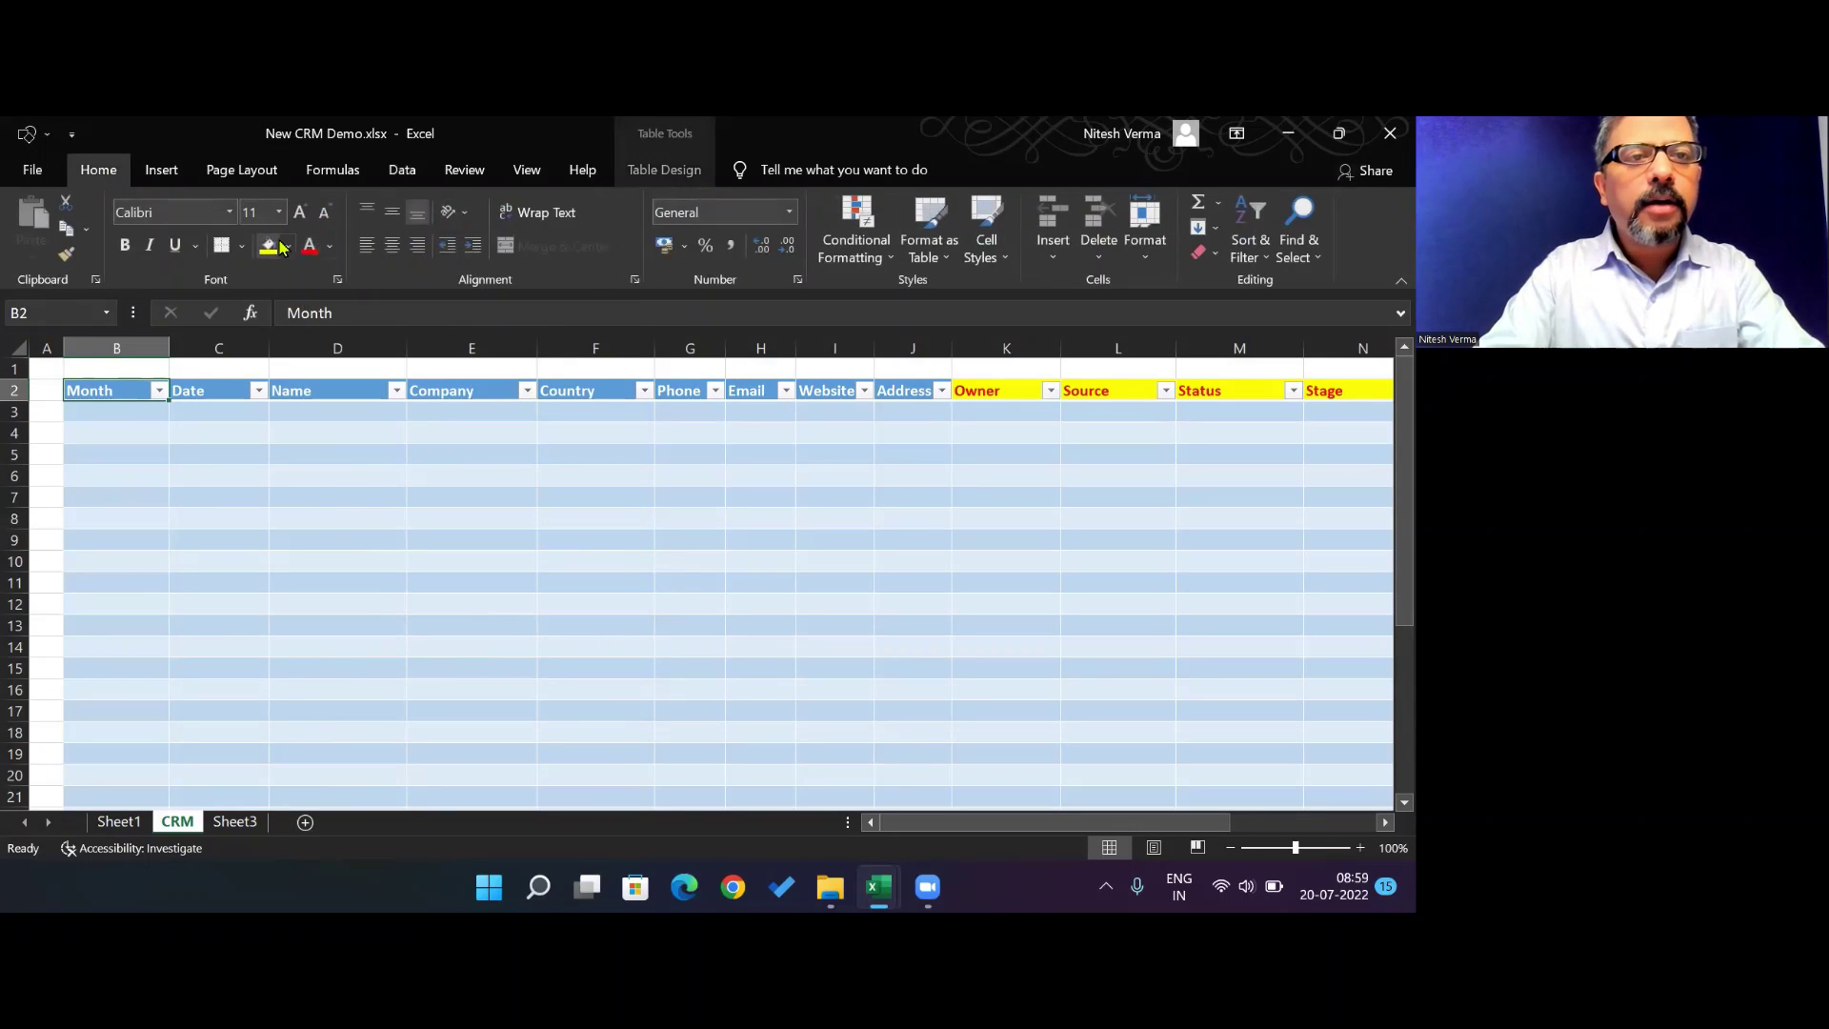
{"action": "left_click", "coordinate": [289, 249]}
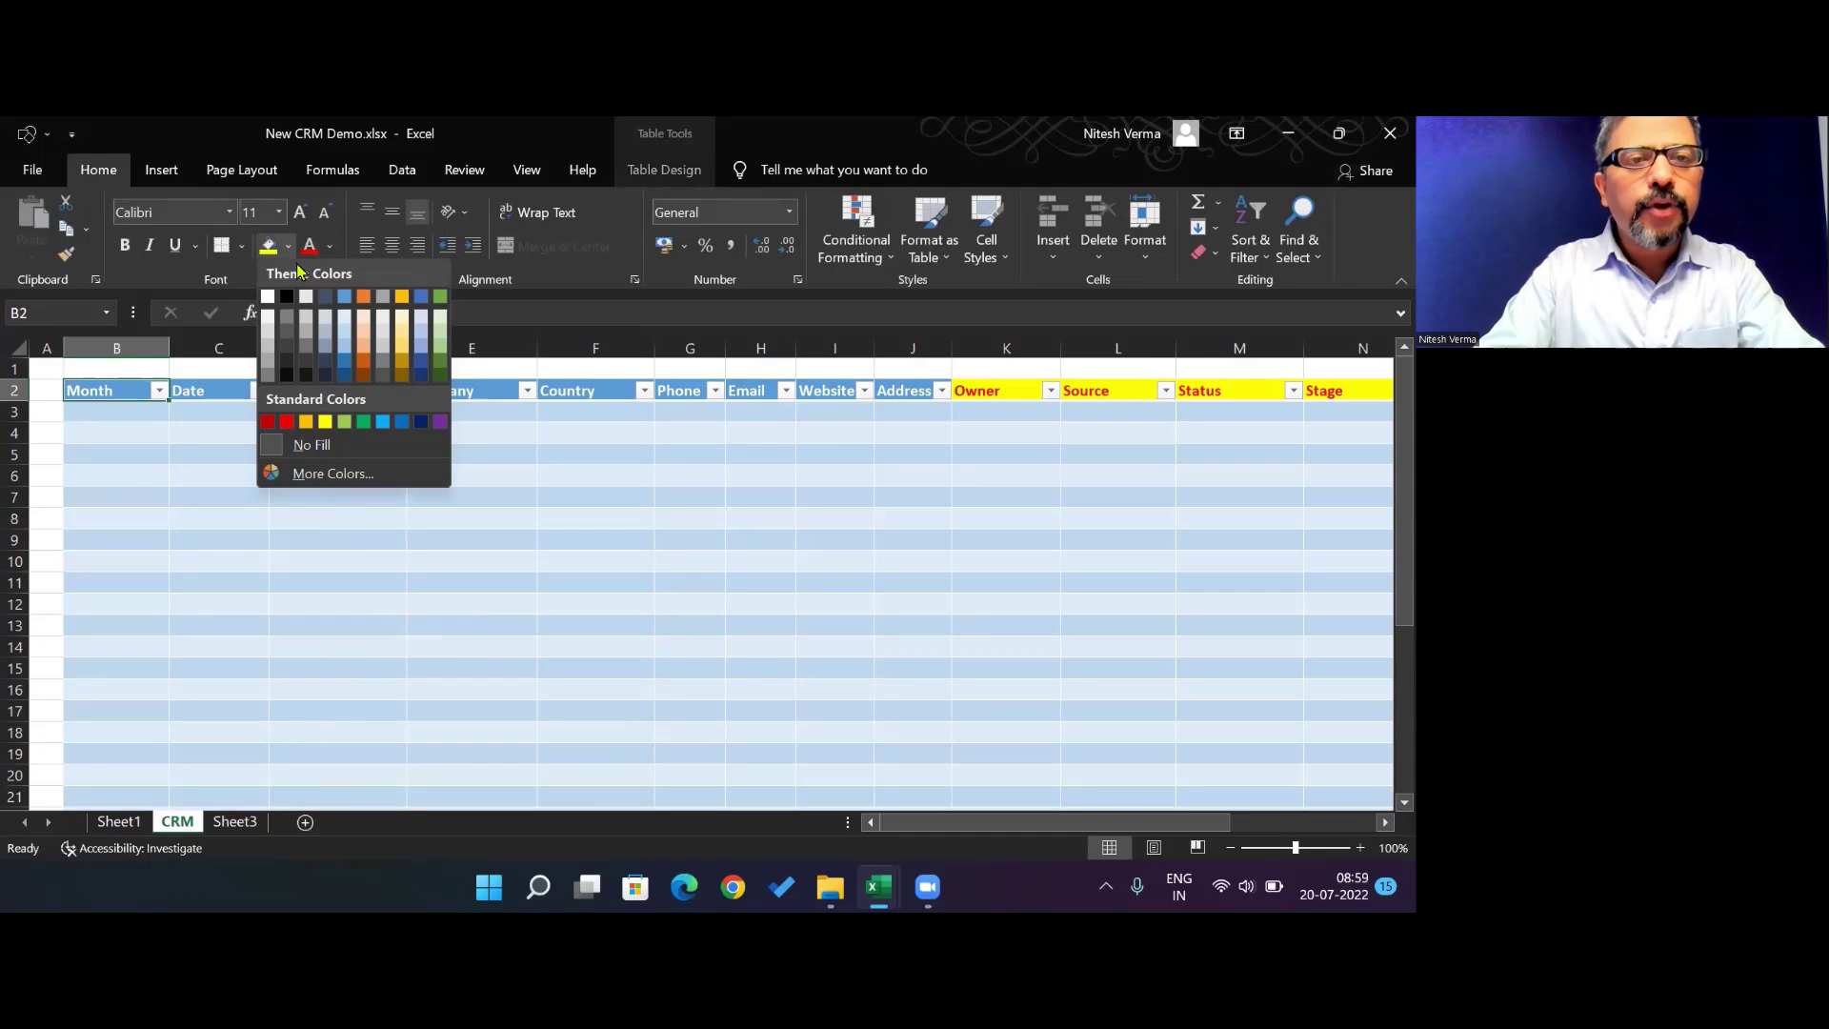
{"action": "left_click", "coordinate": [362, 298]}
Enter the dates 01-Apr-2022, 13-Apr-2022 and 21-Apr-2022 in the first three rows of the Date column
{"action": "key", "text": "Right"}
{"action": "key", "text": "Down"}
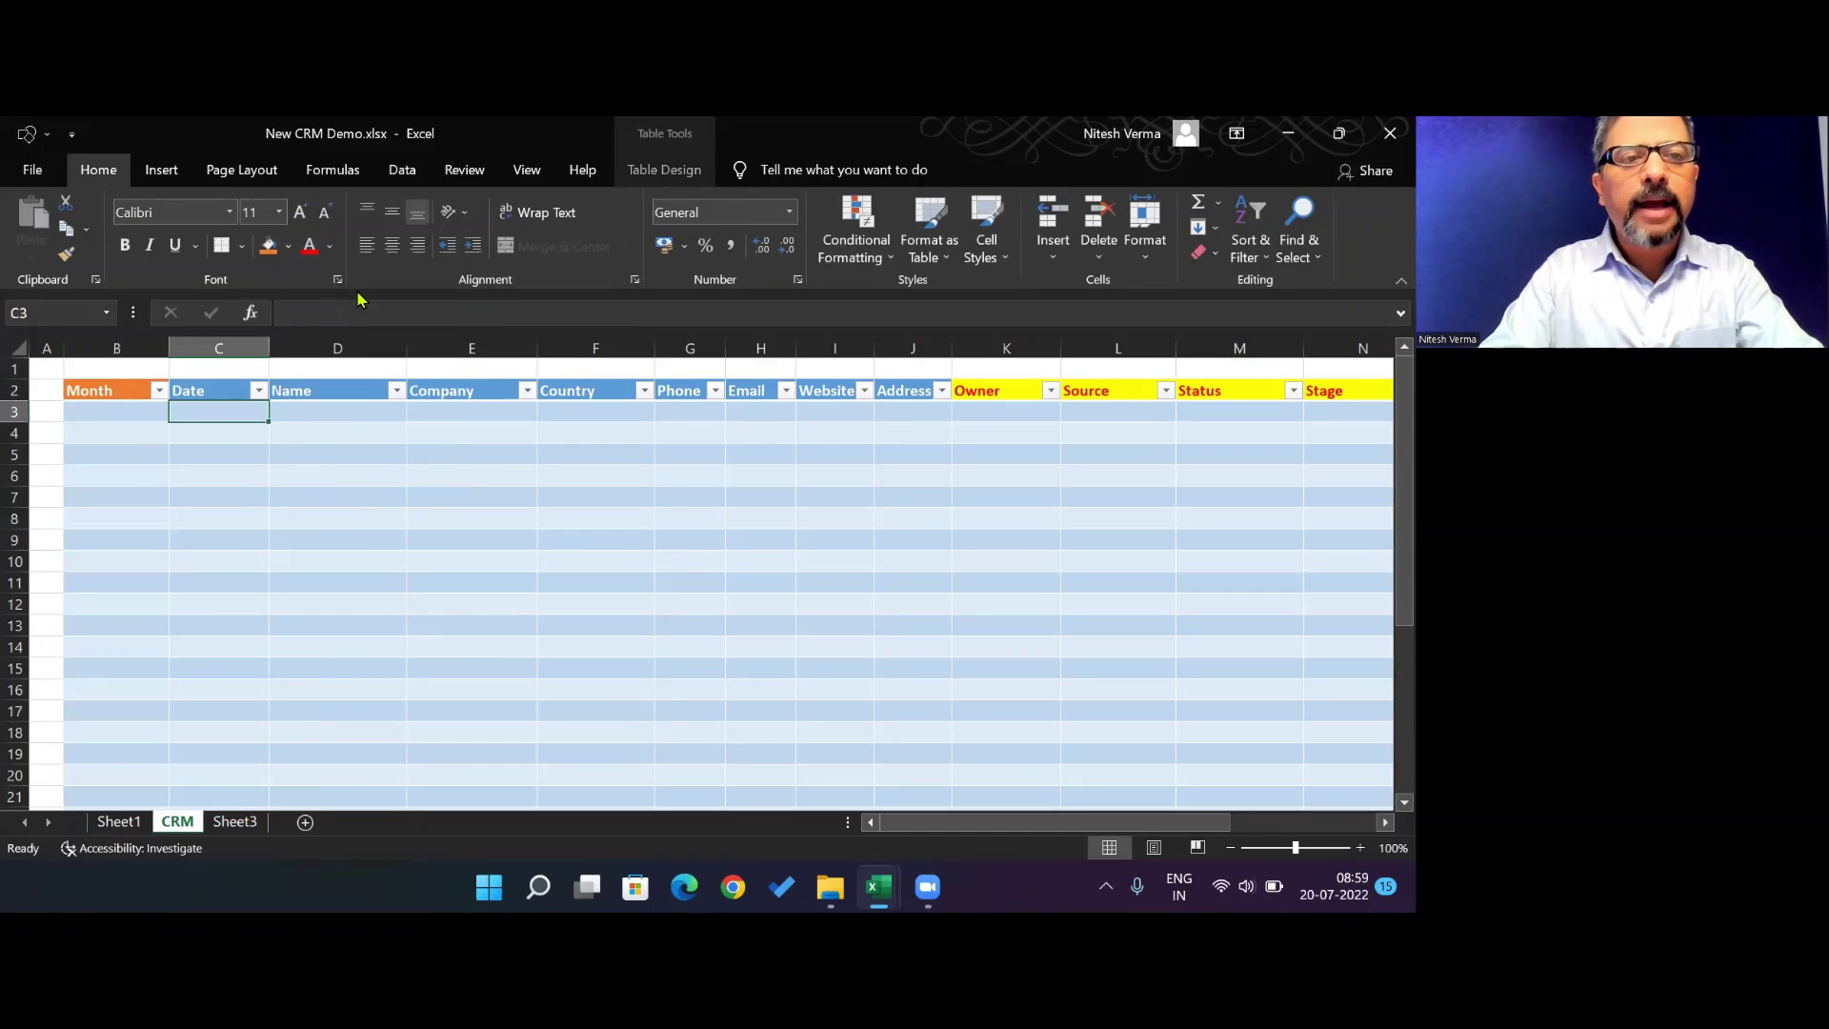
{"action": "type", "text": "01-A"}
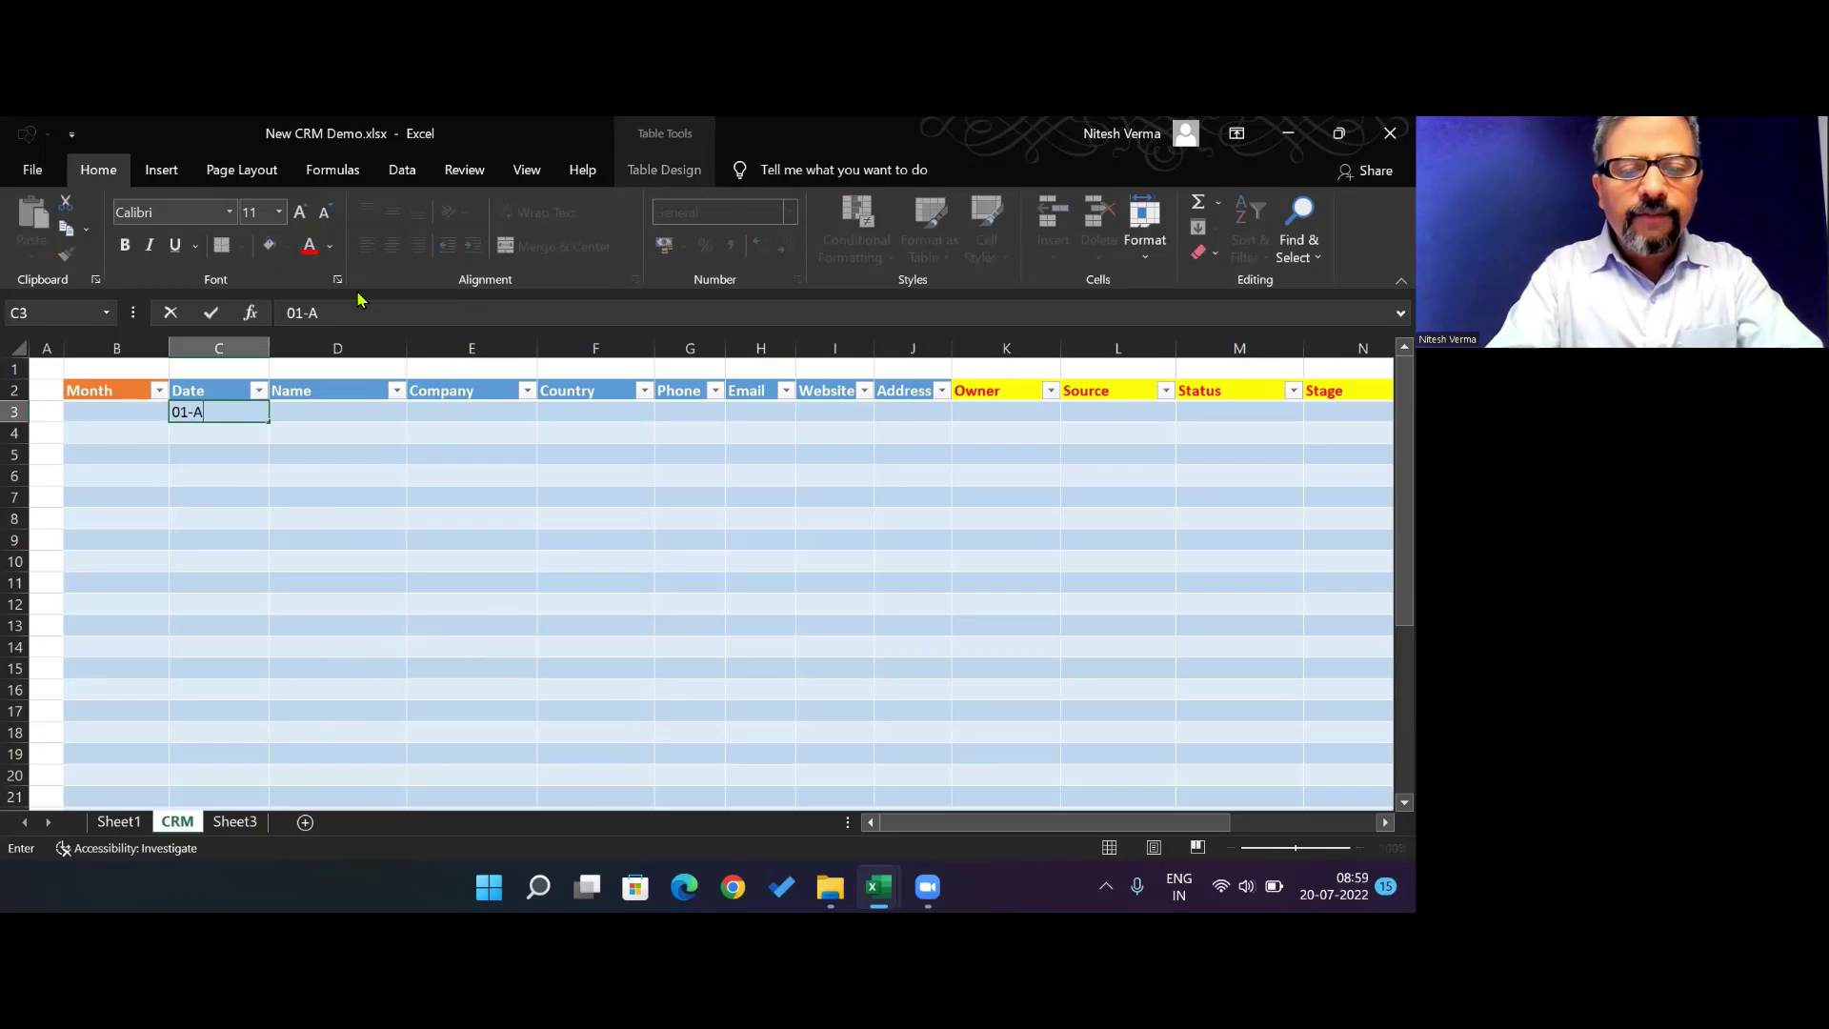
{"action": "type", "text": "pr-2022"}
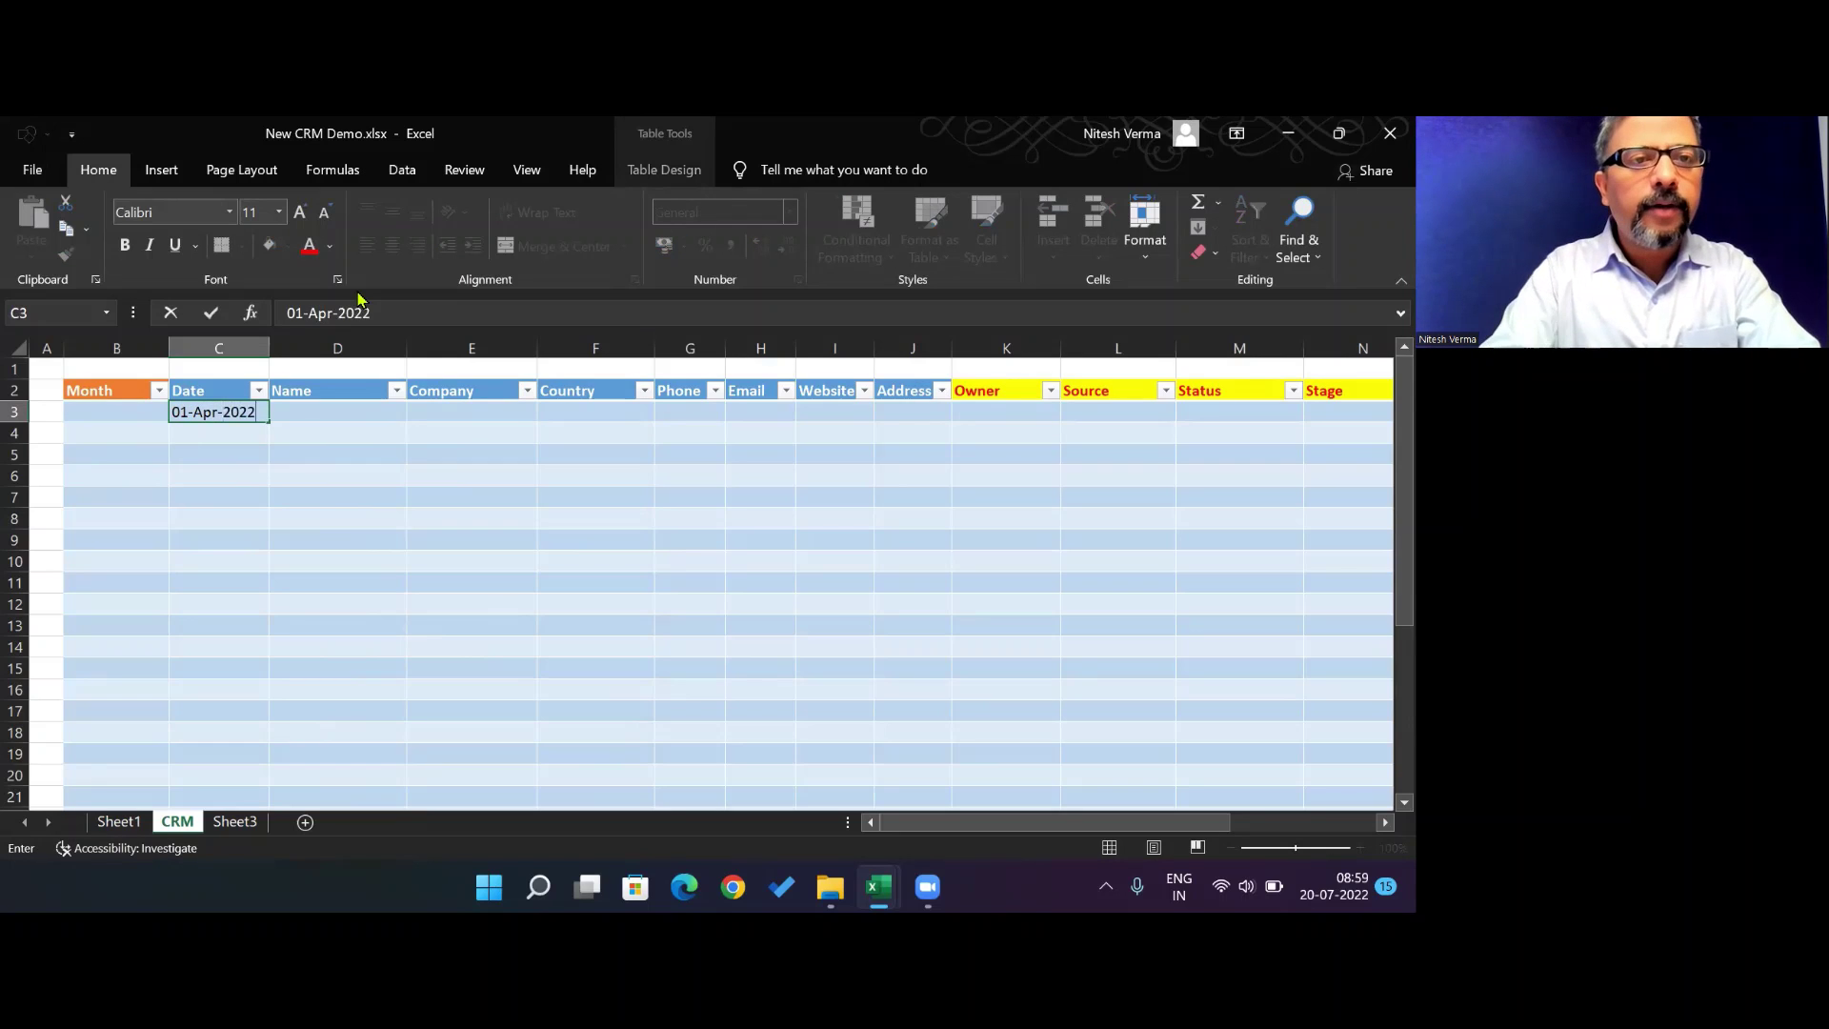
{"action": "key", "text": "Return"}
{"action": "key", "text": "Up"}
{"action": "key", "text": "Left"}
{"action": "key", "text": "Right"}
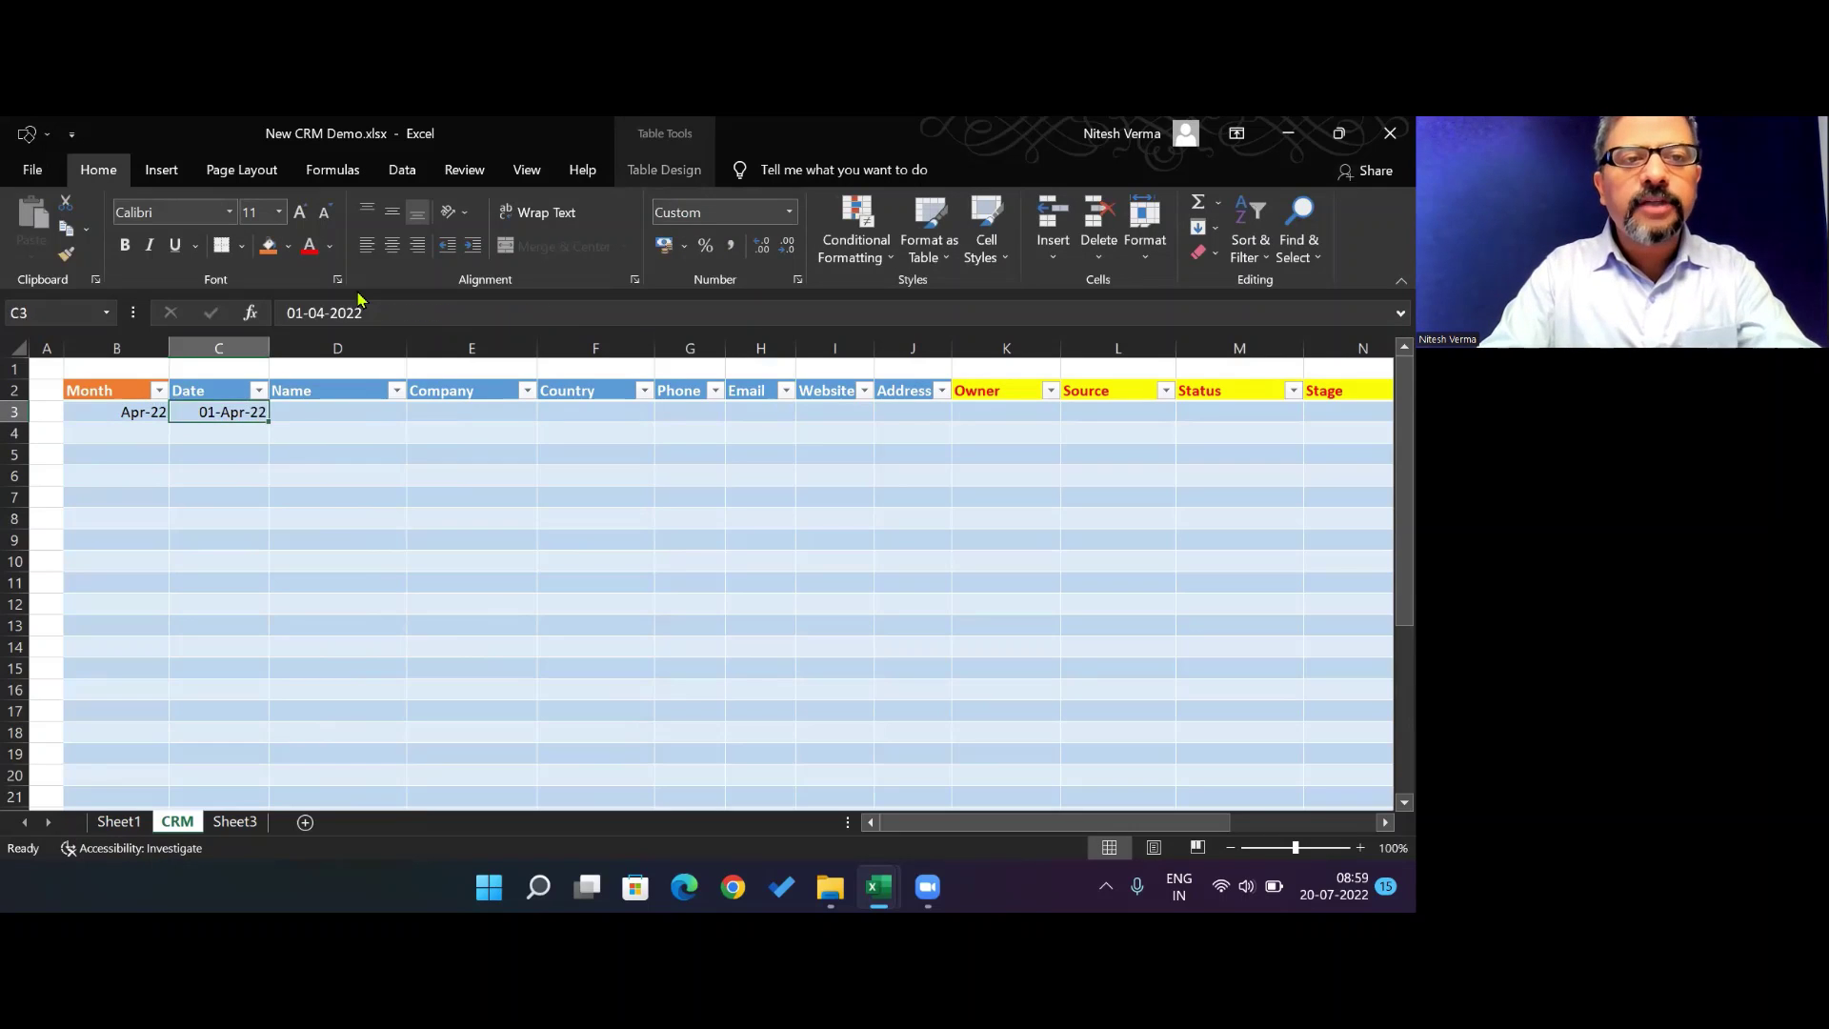
{"action": "key", "text": "Down"}
{"action": "type", "text": "13-Apr-2022"}
{"action": "key", "text": "Return"}
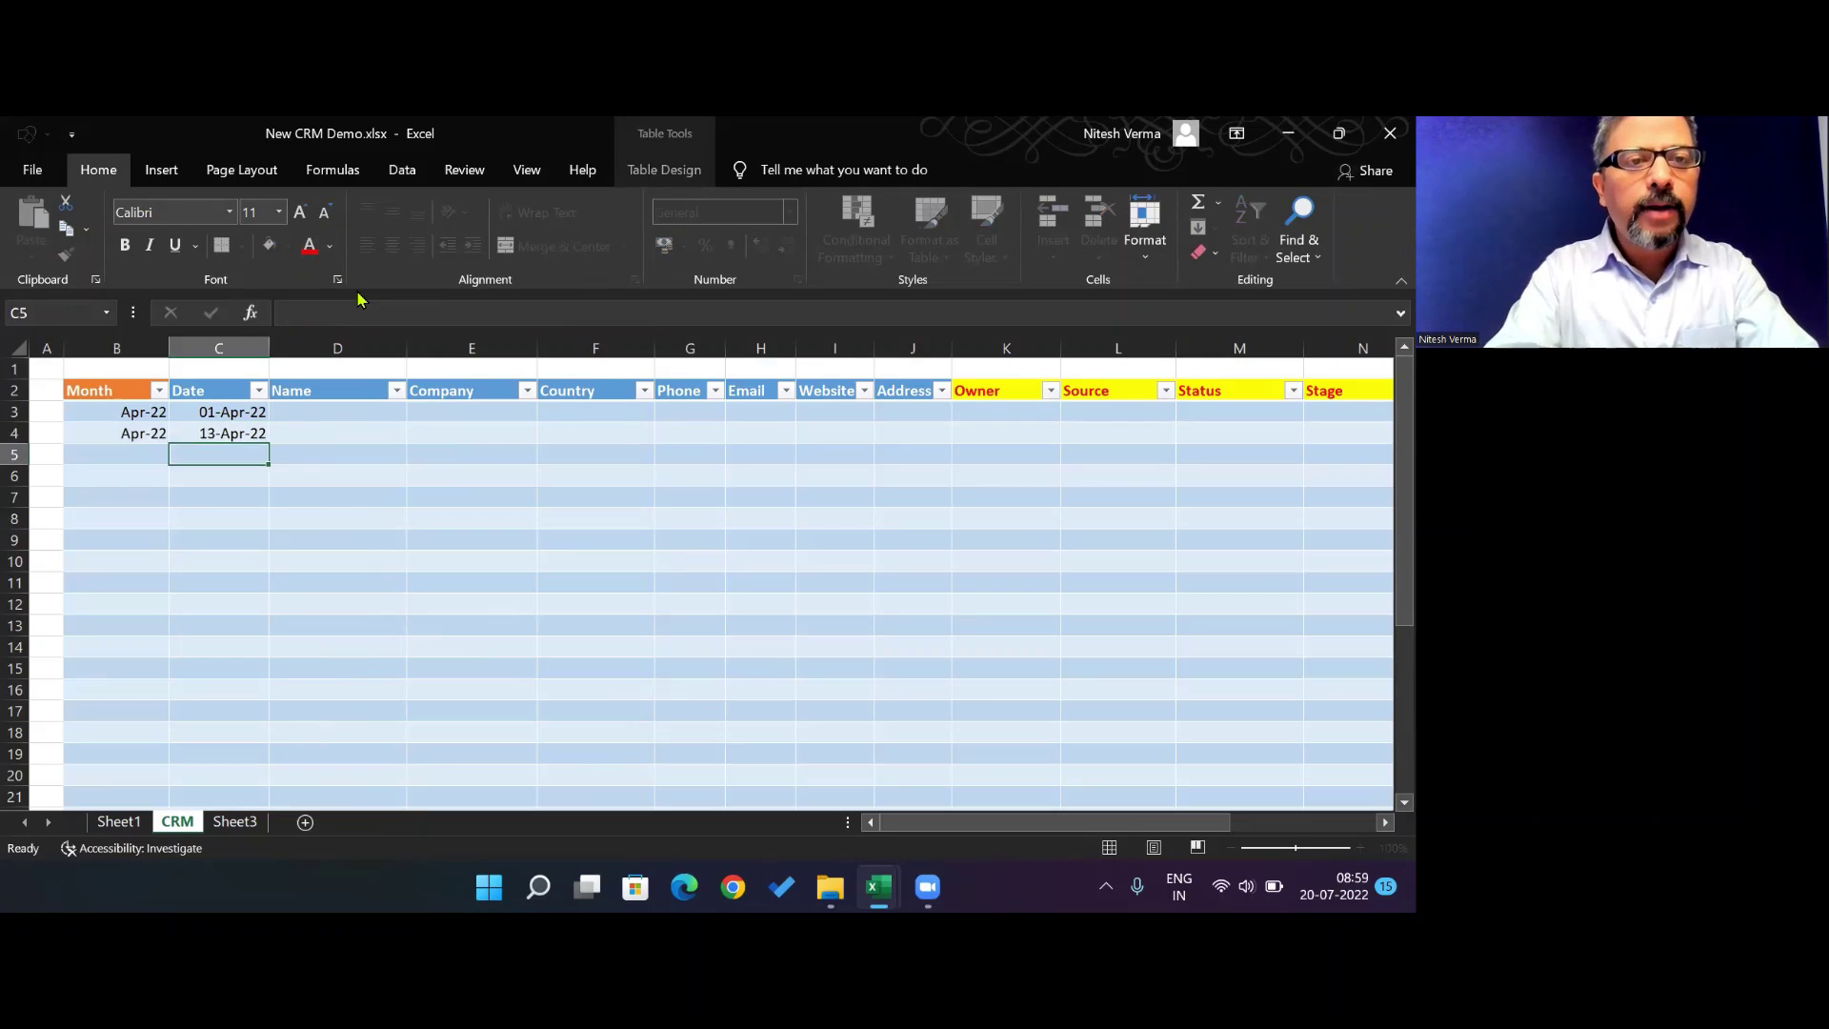
{"action": "type", "text": "21-Apr-2022"}
{"action": "key", "text": "Return"}
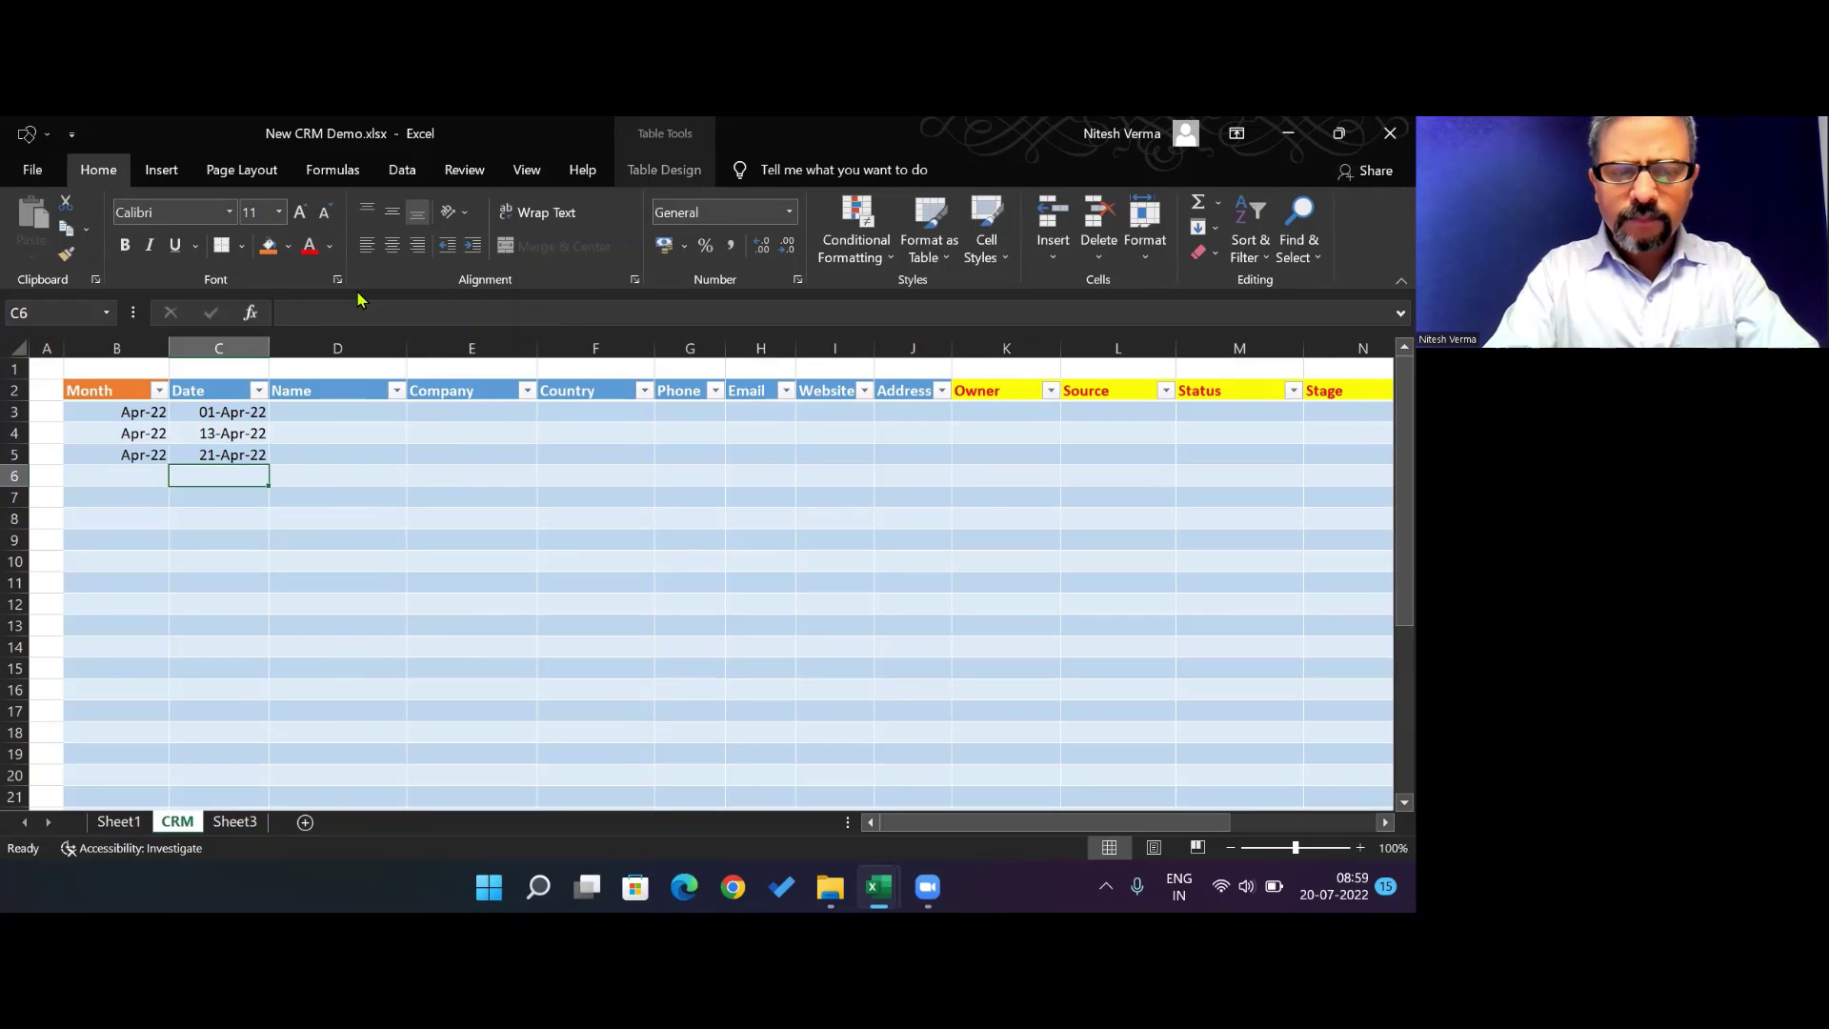
Add the dates 12-May-2022, 19-May-2022 and 07-Jun-2022 in rows 6 to 8 of the Date column
{"action": "type", "text": "12-May-2022"}
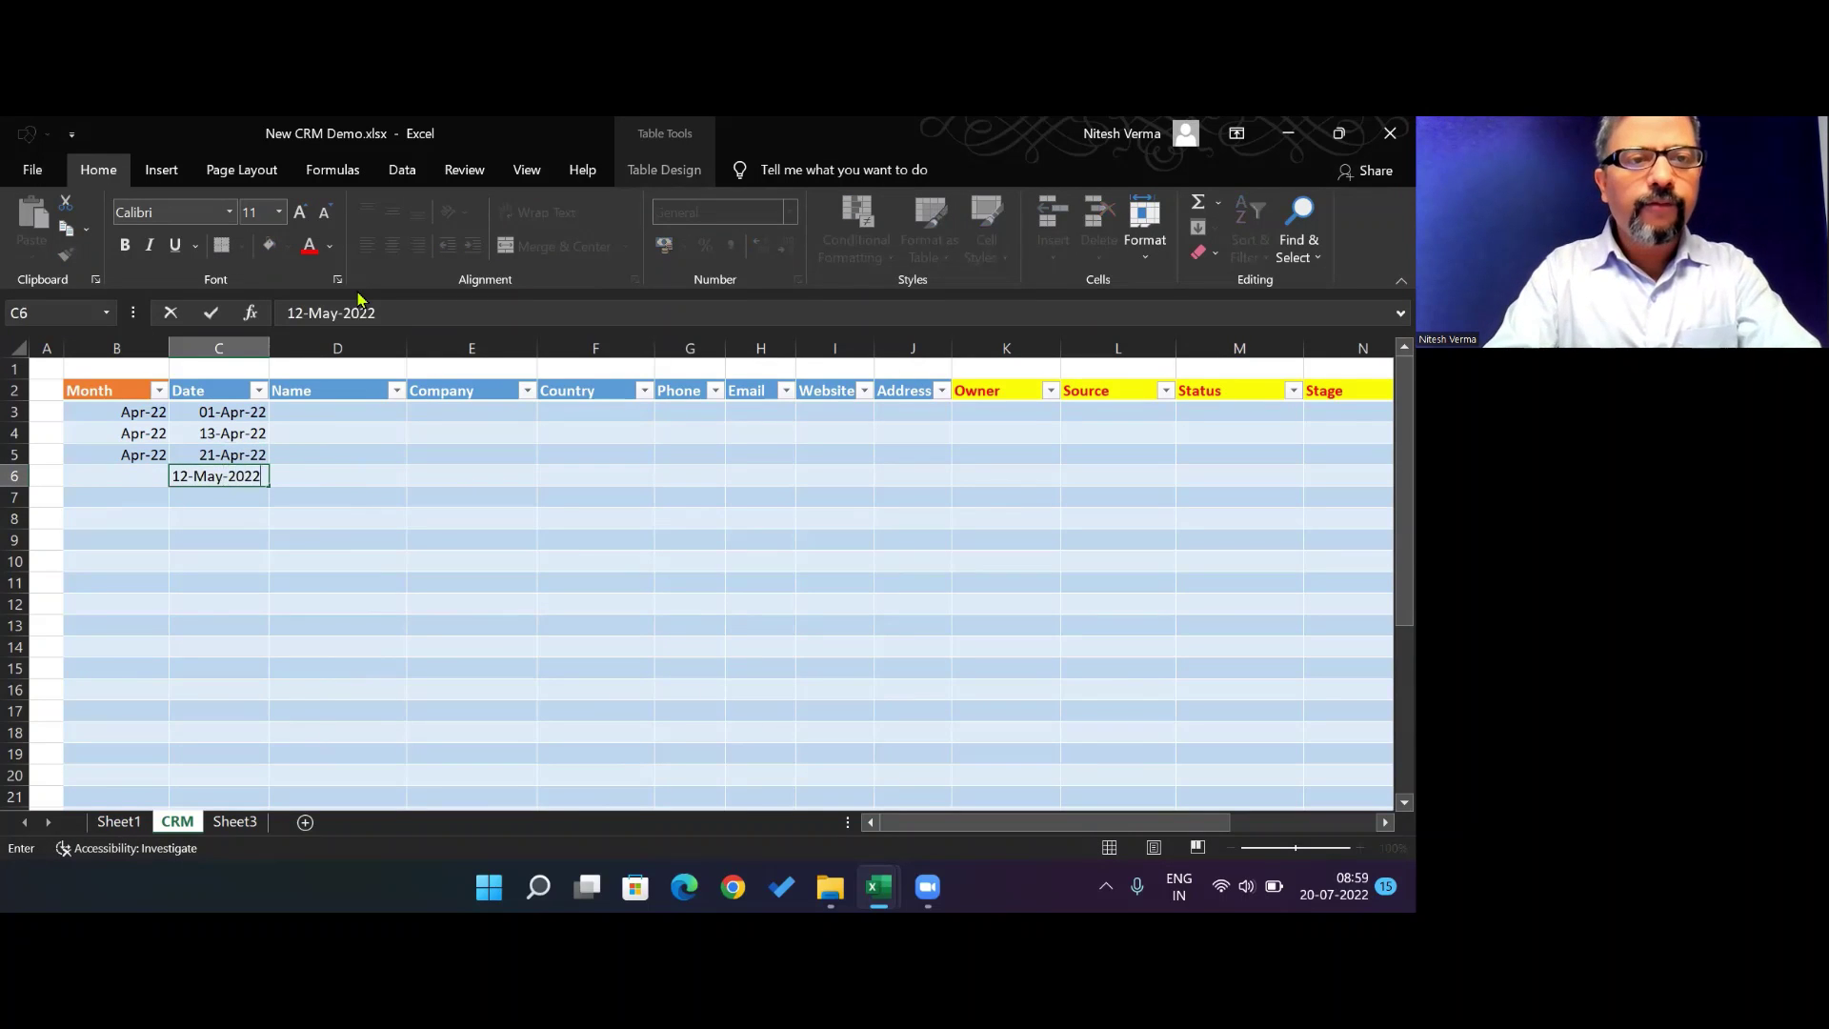
{"action": "key", "text": "Return"}
{"action": "type", "text": "19-May-2022"}
{"action": "key", "text": "Return"}
{"action": "type", "text": "07-Jun-2022"}
{"action": "key", "text": "Tab"}
Fill the Name column of the six dated records with A, B, C, D, E and F
{"action": "key", "text": "Up"}
{"action": "key", "text": "Up"}
{"action": "key", "text": "Up"}
{"action": "key", "text": "Up"}
{"action": "key", "text": "Up"}
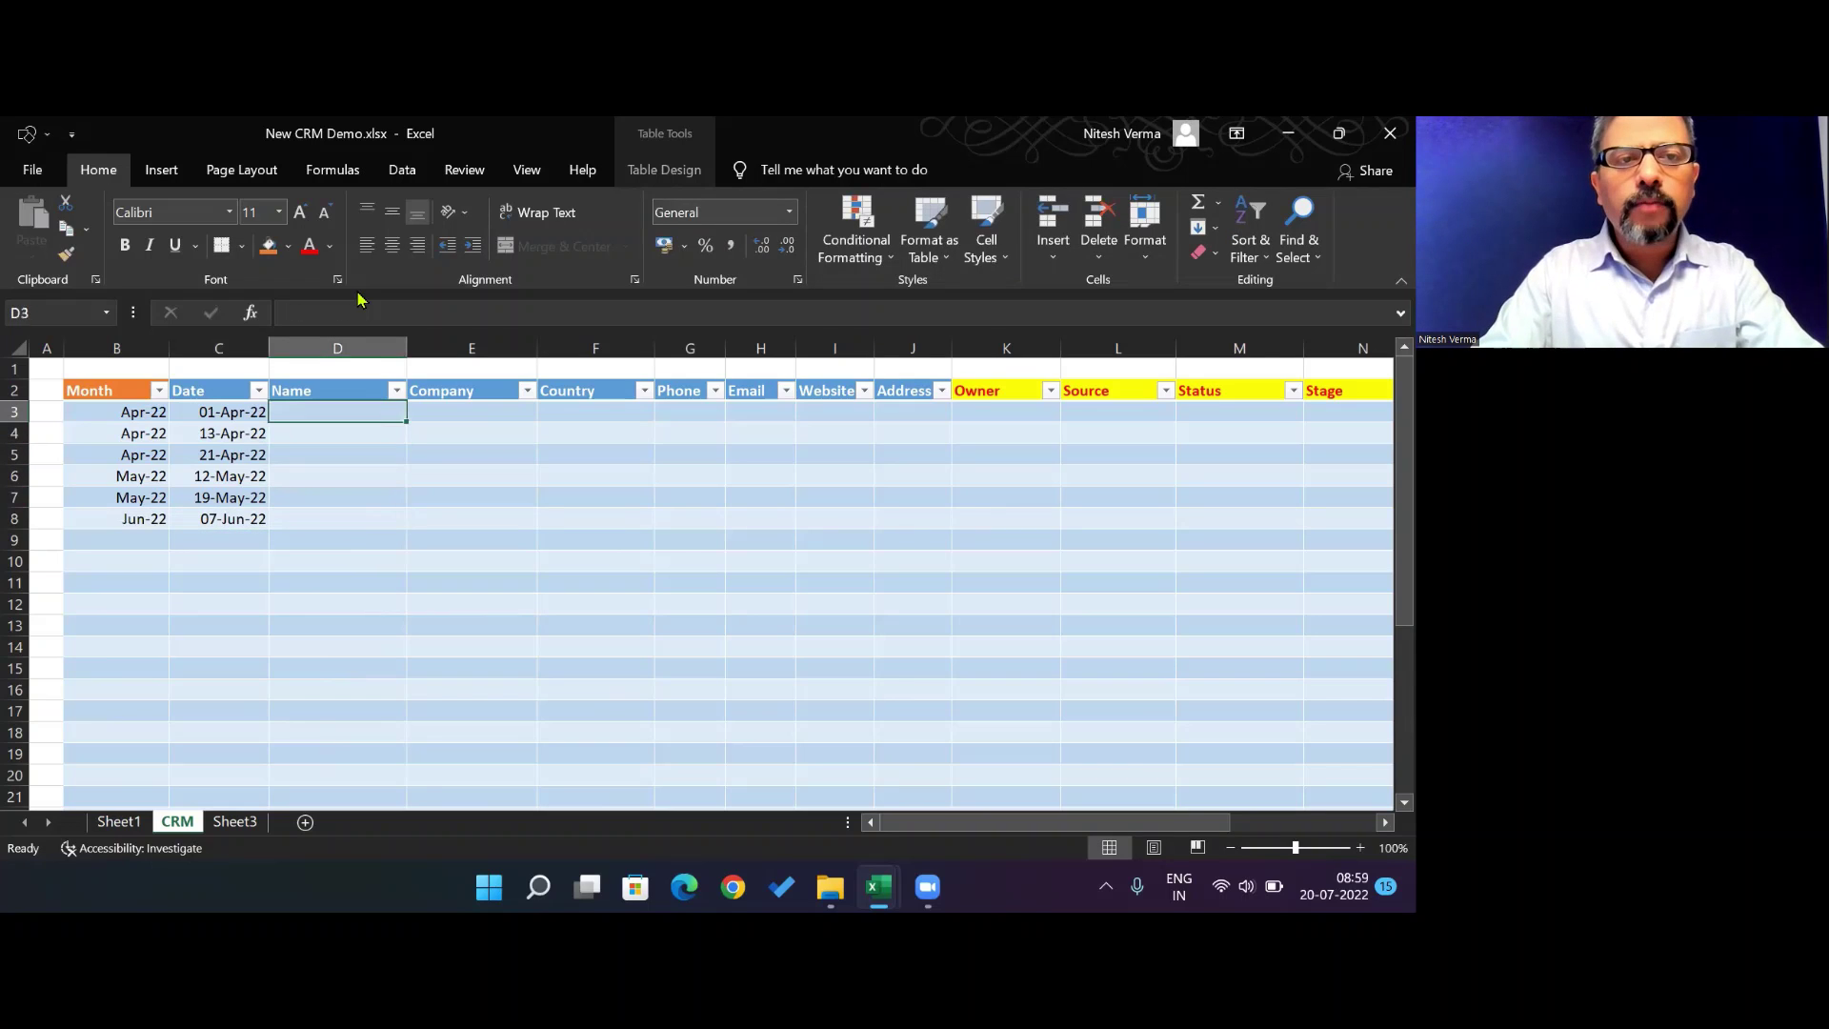
{"action": "type", "text": "A"}
{"action": "key", "text": "Return"}
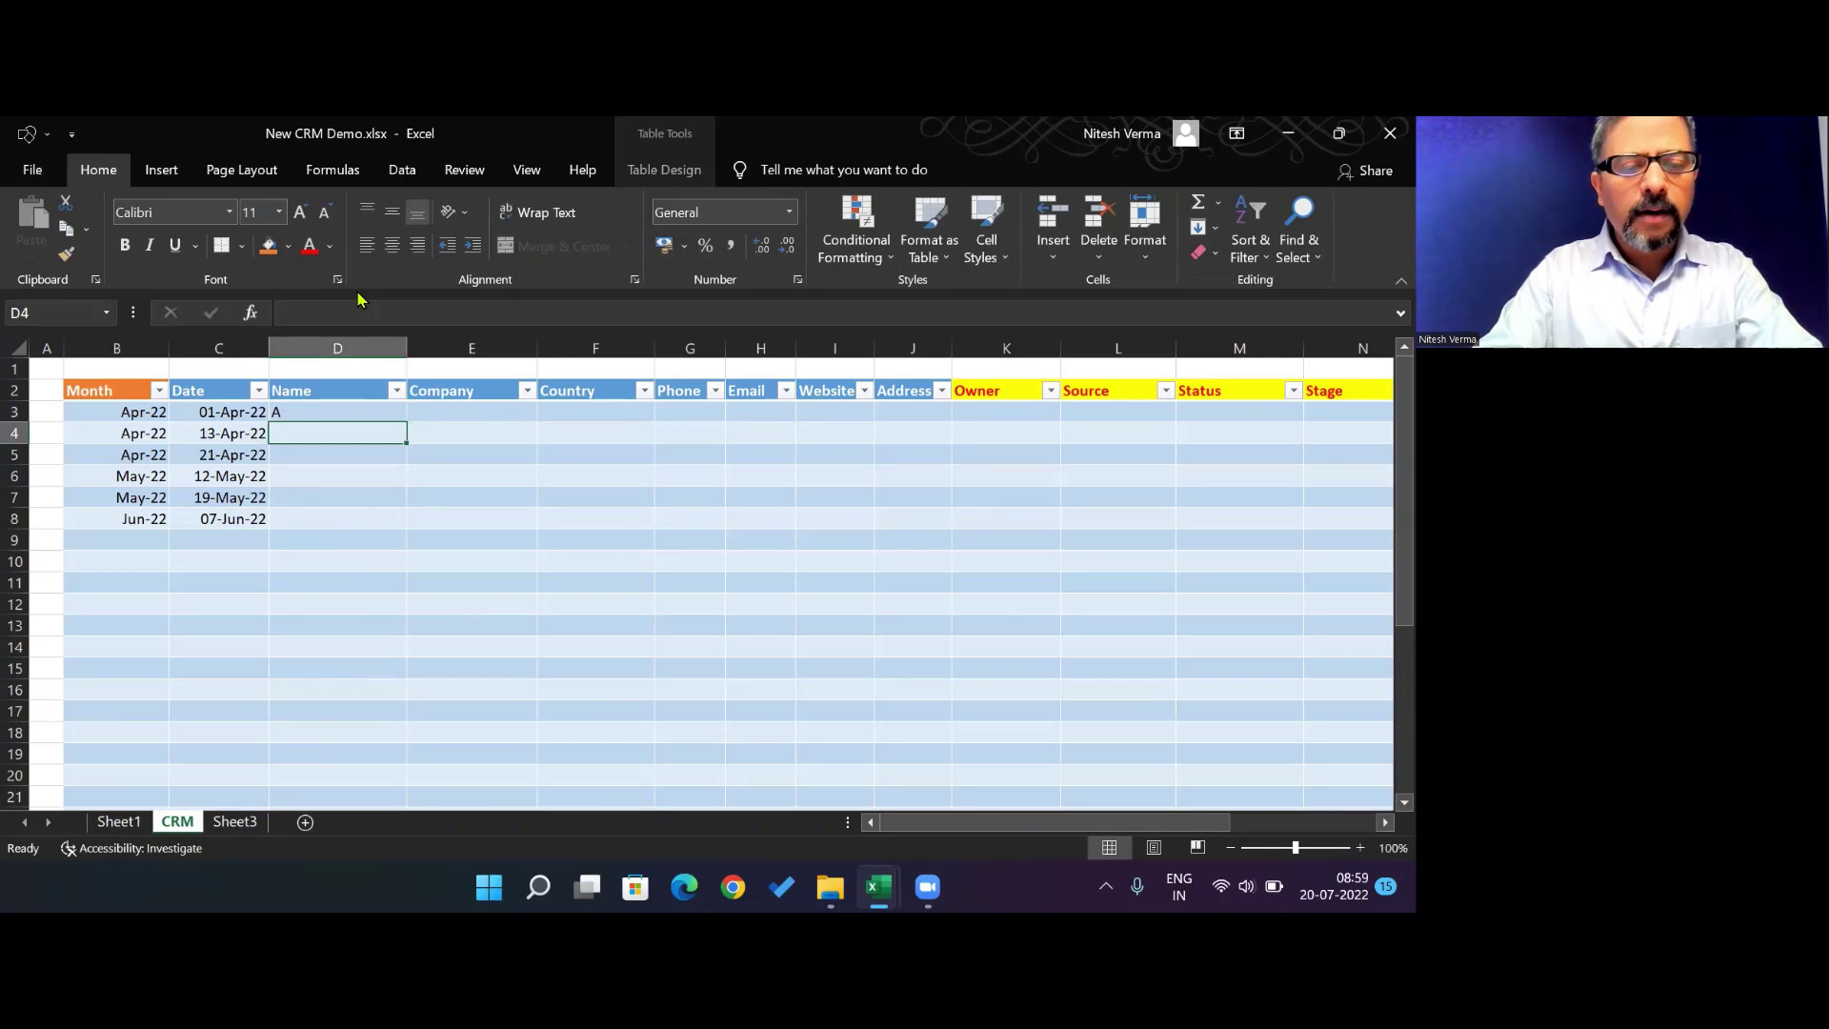
{"action": "type", "text": "B"}
{"action": "key", "text": "Return"}
{"action": "type", "text": "C"}
{"action": "key", "text": "Return"}
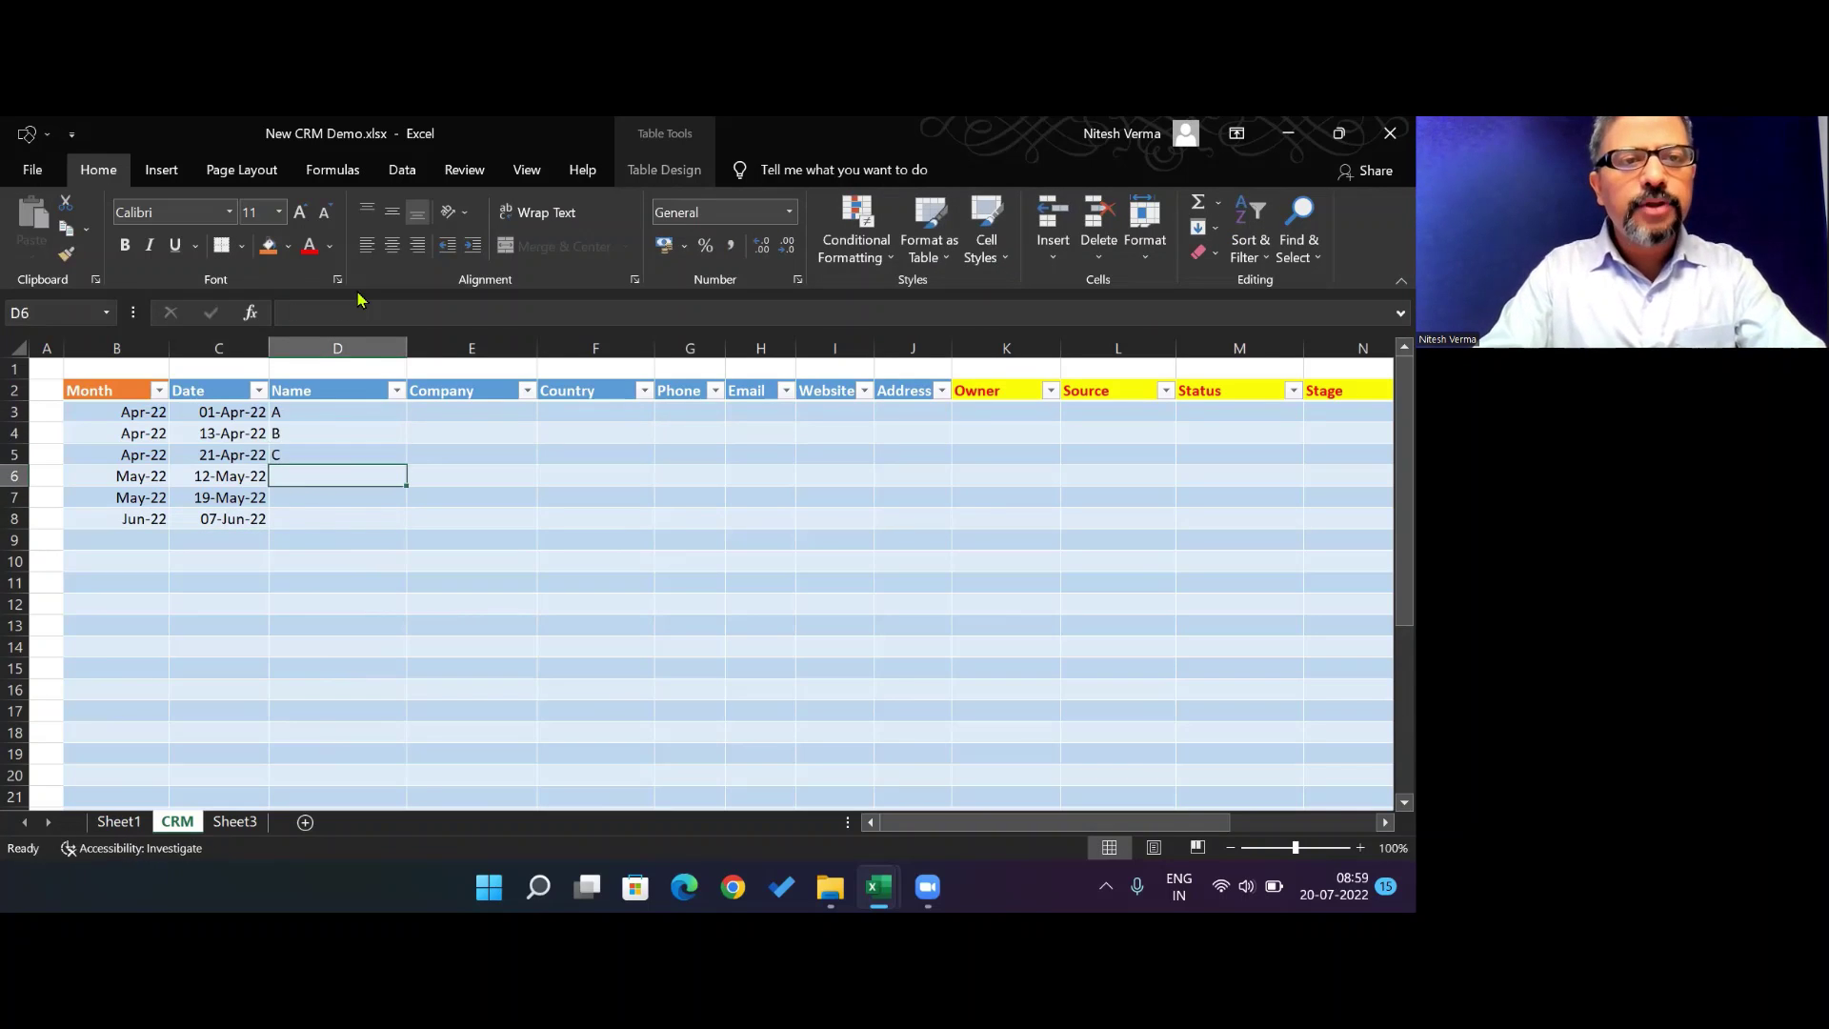
{"action": "type", "text": "D"}
{"action": "key", "text": "Return"}
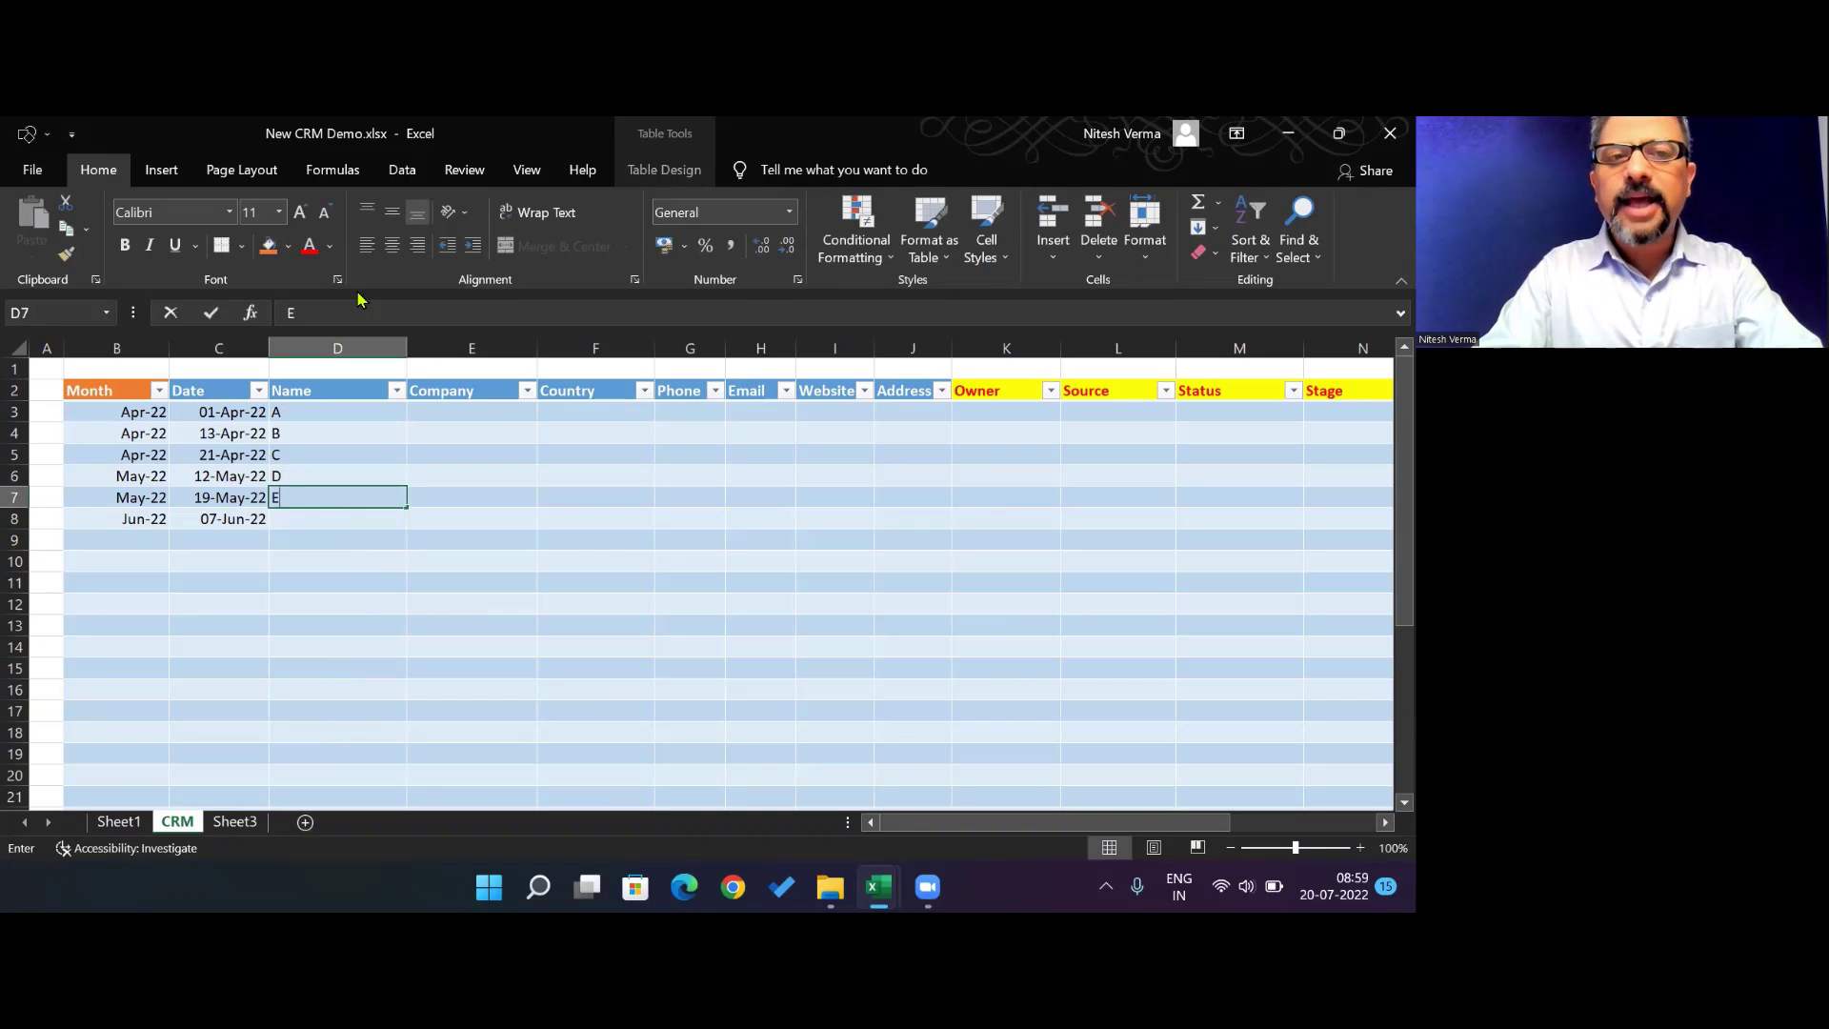
{"action": "type", "text": "E"}
{"action": "key", "text": "Return"}
{"action": "type", "text": "F"}
{"action": "key", "text": "Return"}
Look across the empty columns of the first record, from Name through to Value
{"action": "key", "text": "Up"}
{"action": "key", "text": "Up"}
{"action": "key", "text": "Up"}
{"action": "key", "text": "Up"}
{"action": "key", "text": "Up"}
{"action": "key", "text": "Up"}
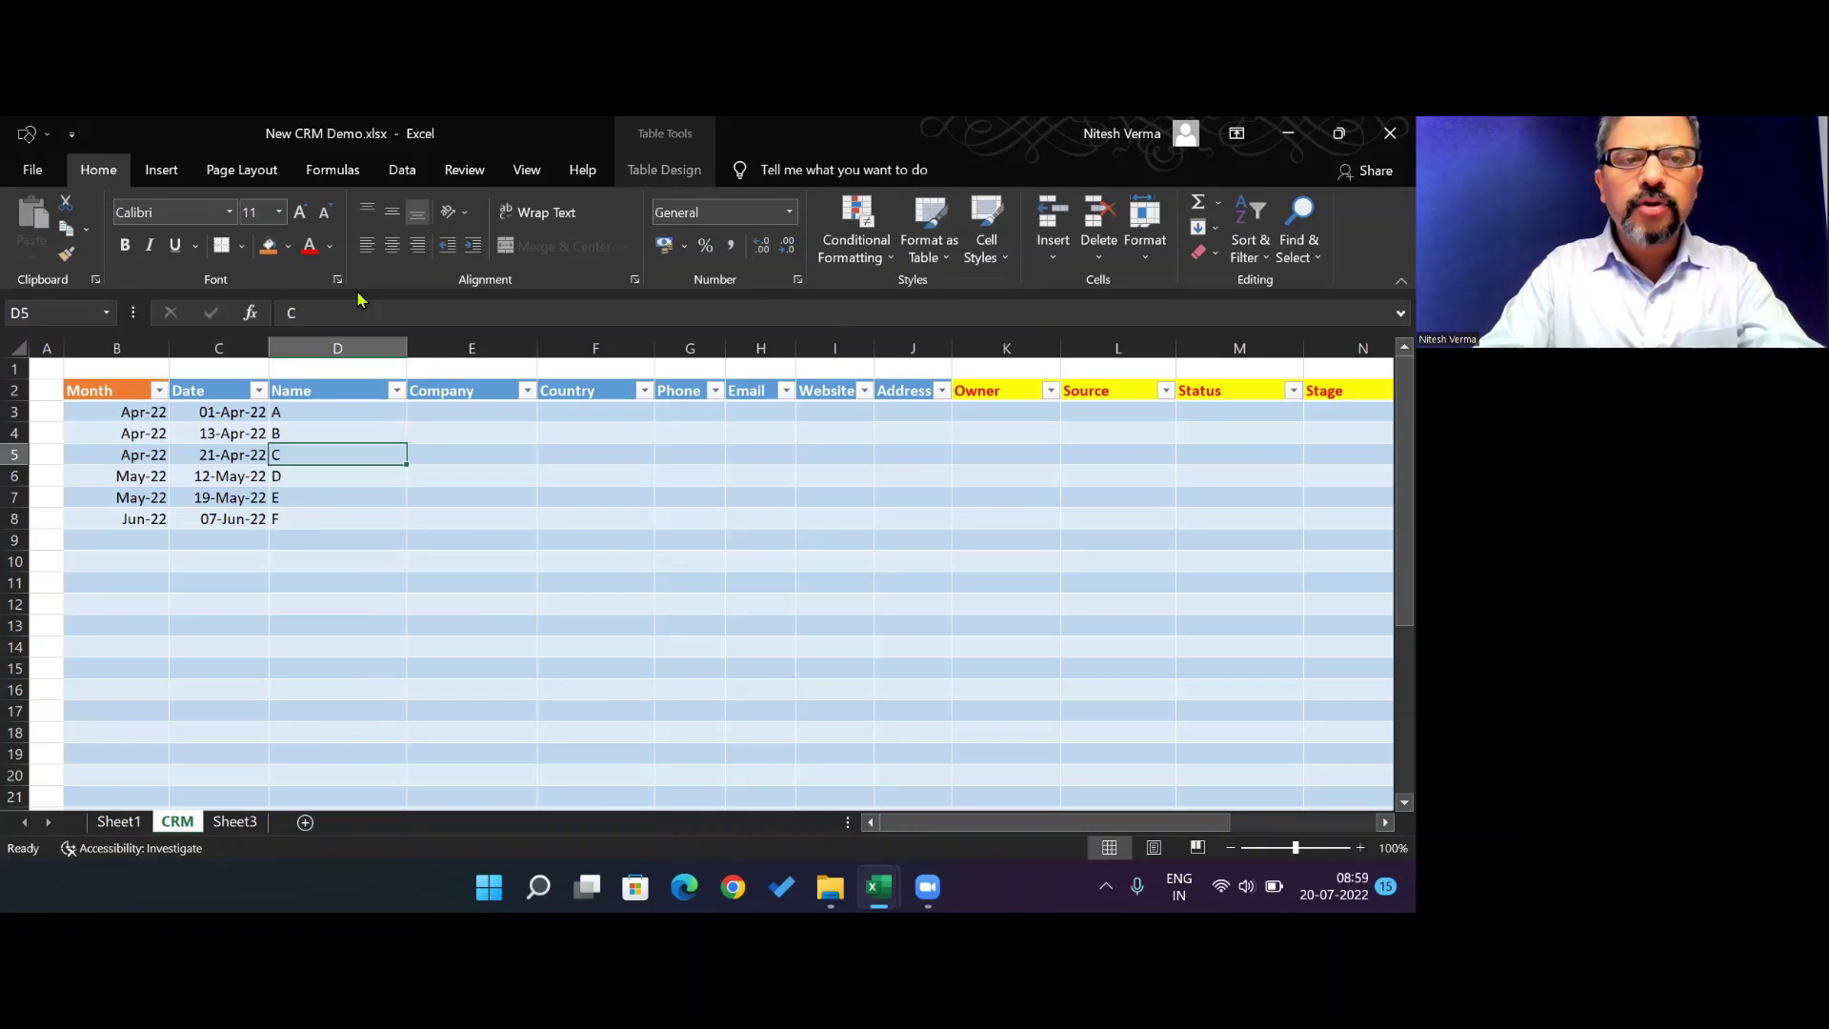
{"action": "key", "text": "Right"}
{"action": "key", "text": "Right"}
{"action": "key", "text": "Right"}
{"action": "key", "text": "Right"}
{"action": "key", "text": "Right"}
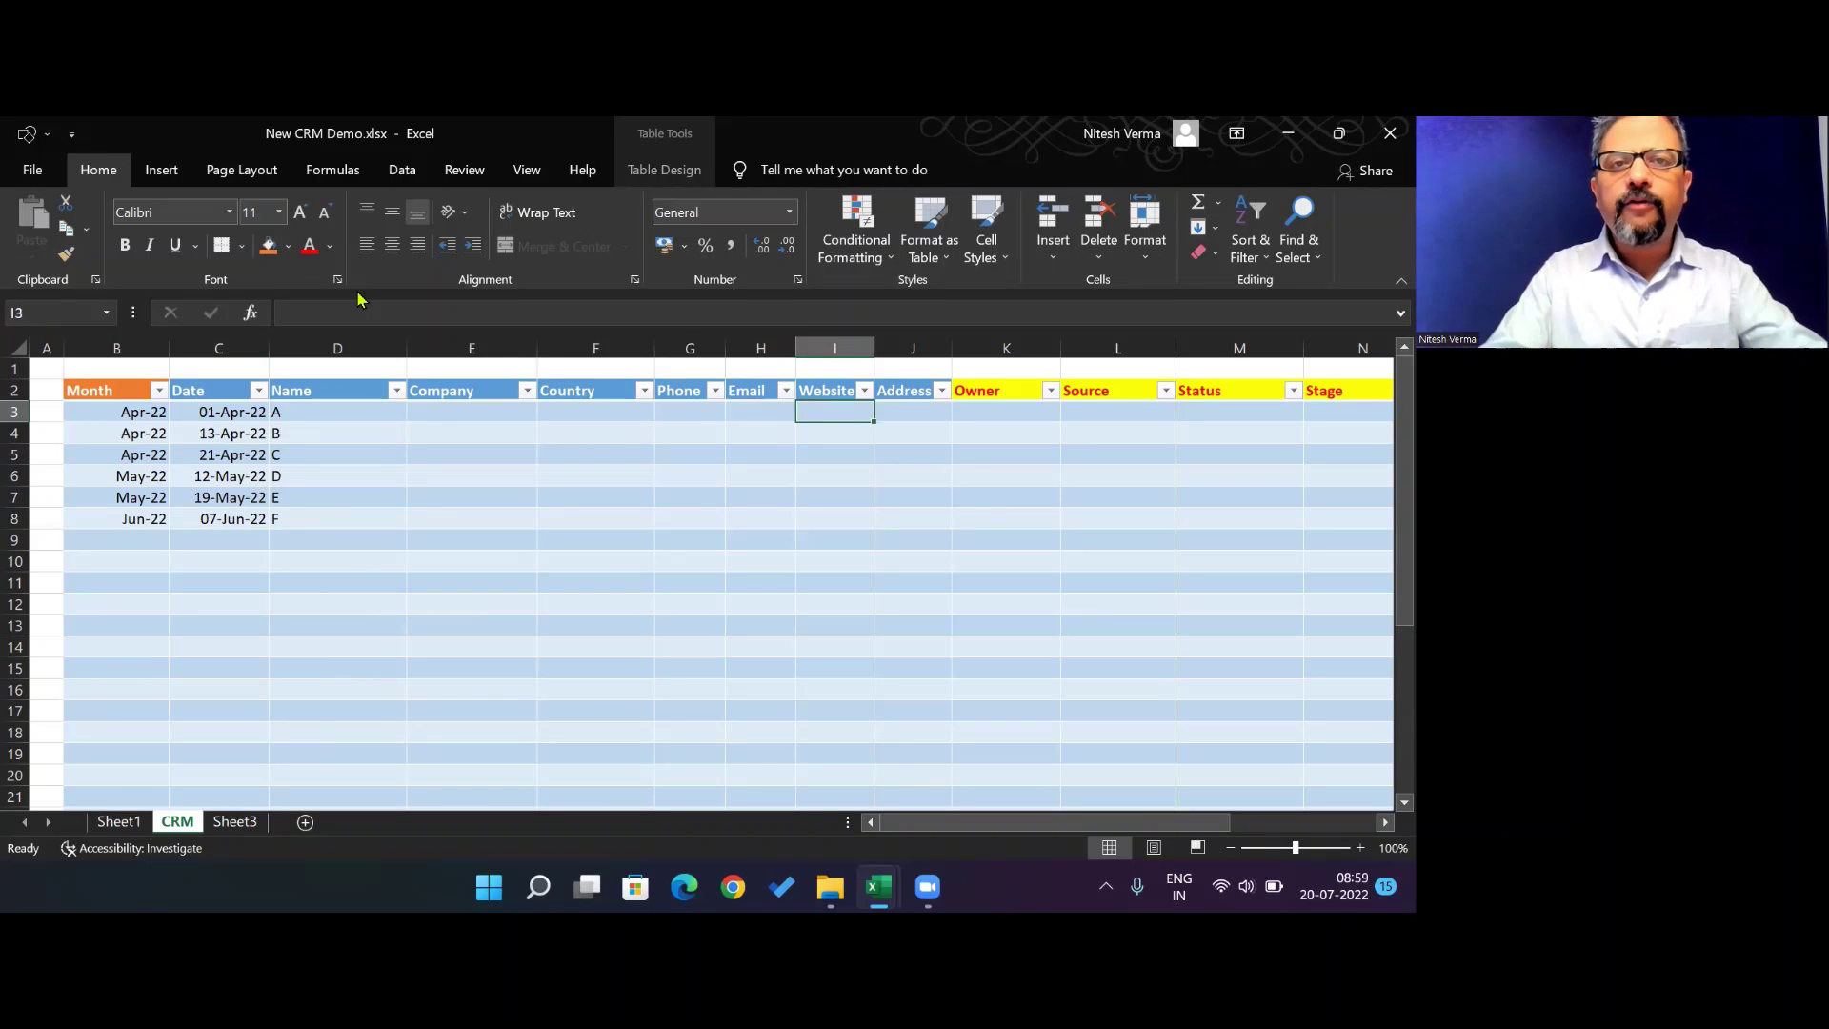
{"action": "key", "text": "Right"}
{"action": "key", "text": "Right"}
{"action": "key", "text": "Right"}
{"action": "key", "text": "Right"}
{"action": "key", "text": "Right"}
{"action": "key", "text": "Right"}
{"action": "key", "text": "Right"}
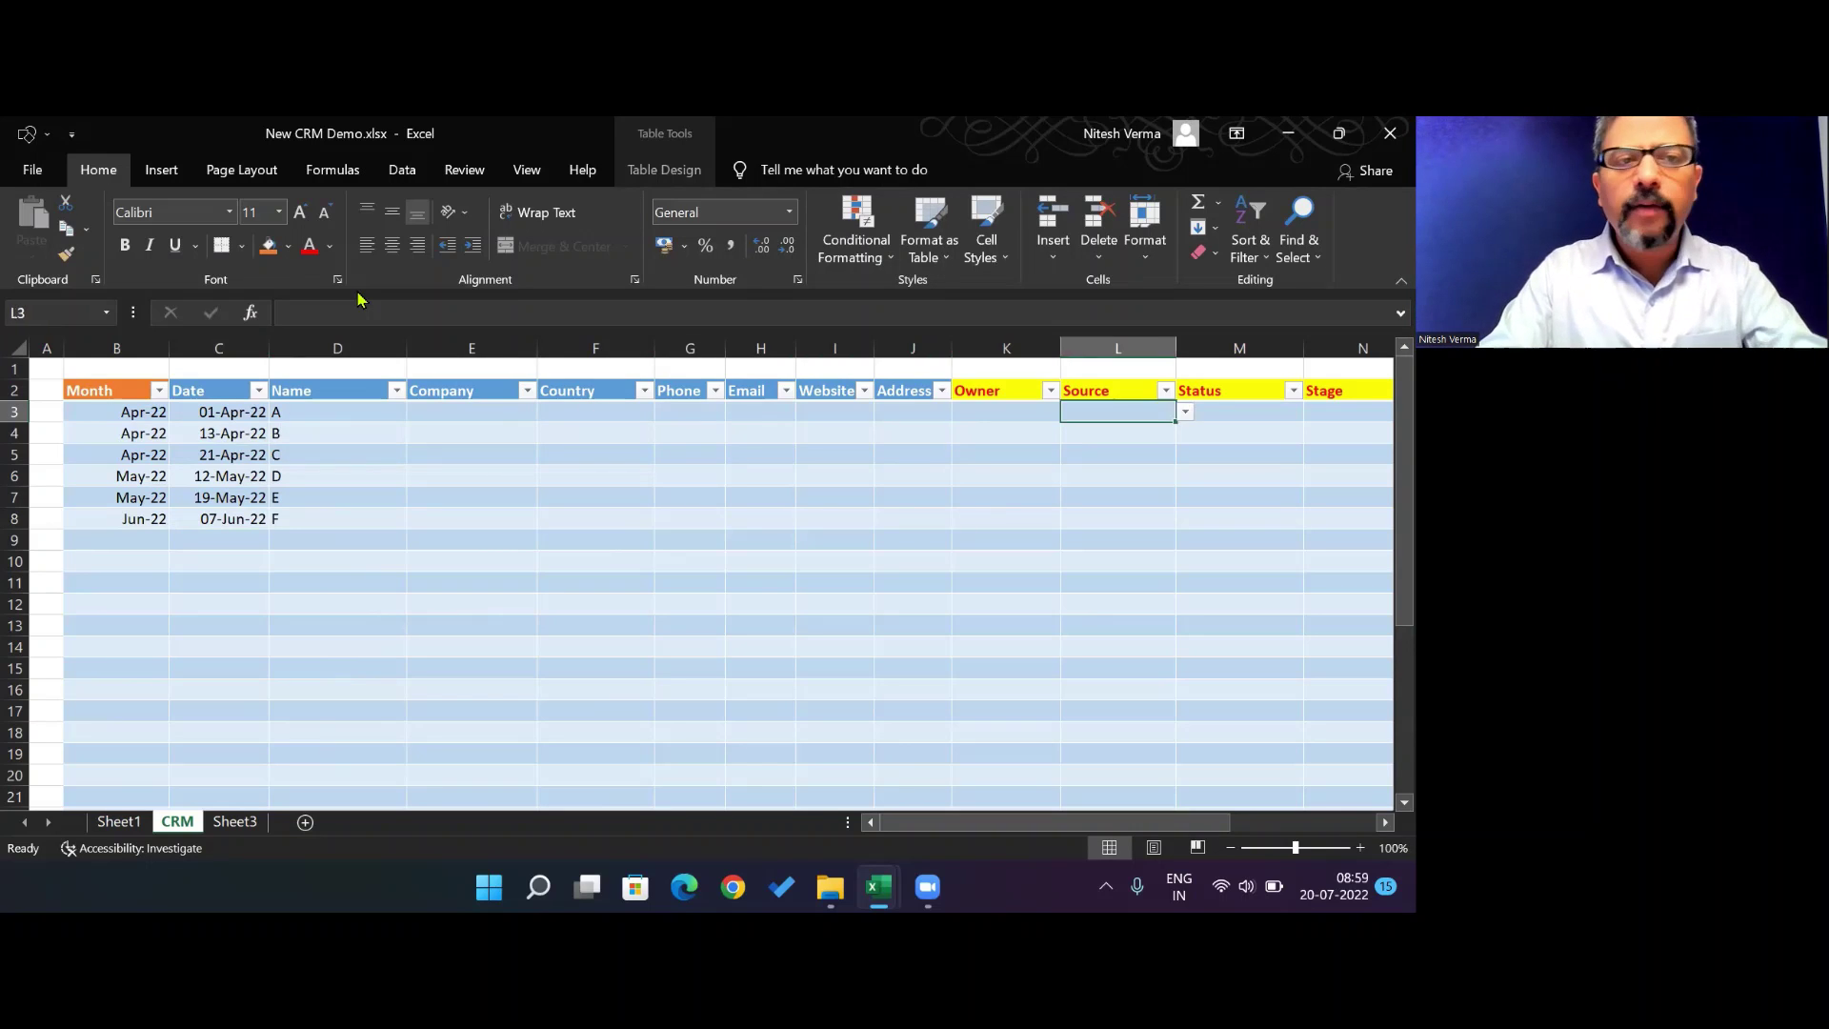
{"action": "key", "text": "Right"}
{"action": "key", "text": "Right"}
{"action": "key", "text": "Right"}
Assign the first, second and third listed owners to the records in rows 3, 4 and 5 of the Owner column
{"action": "key", "text": "Left"}
{"action": "key", "text": "Left"}
{"action": "key", "text": "Left"}
{"action": "key", "text": "Left"}
{"action": "key", "text": "Left"}
{"action": "key", "text": "Left"}
{"action": "key", "text": "Left"}
{"action": "key", "text": "Left"}
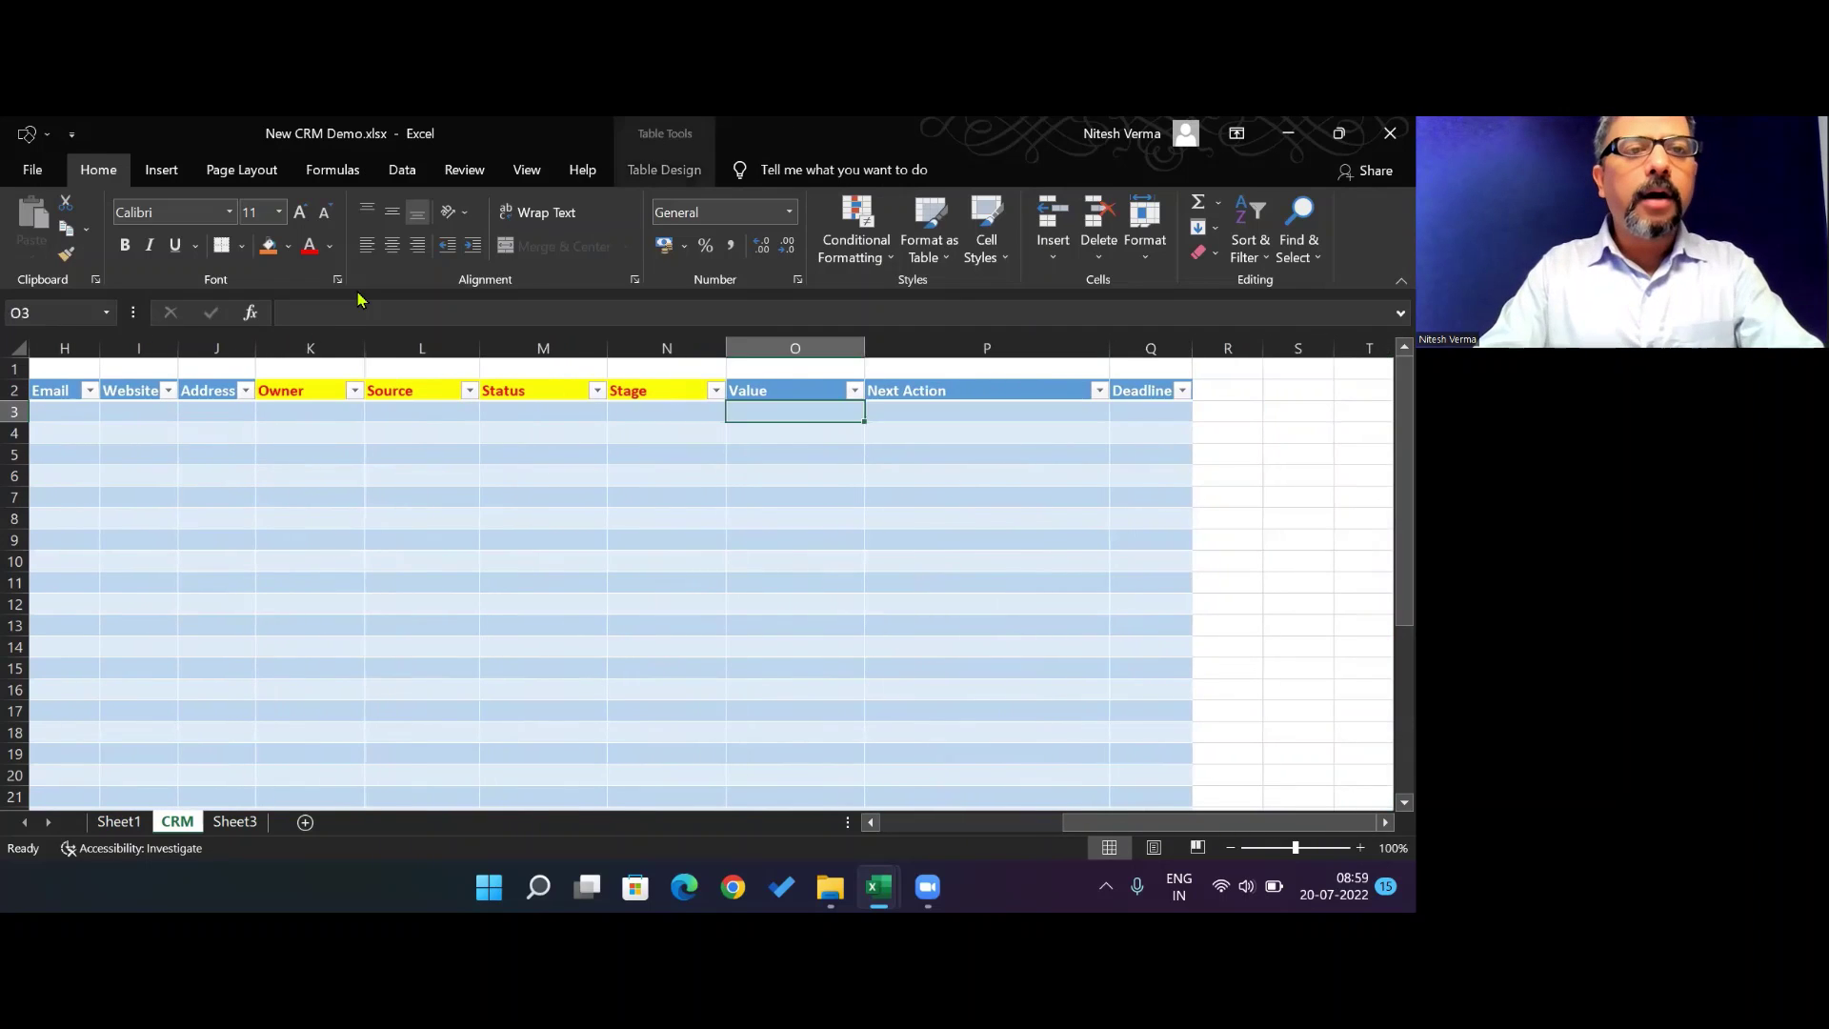
{"action": "key", "text": "alt+Down"}
{"action": "key", "text": "Return"}
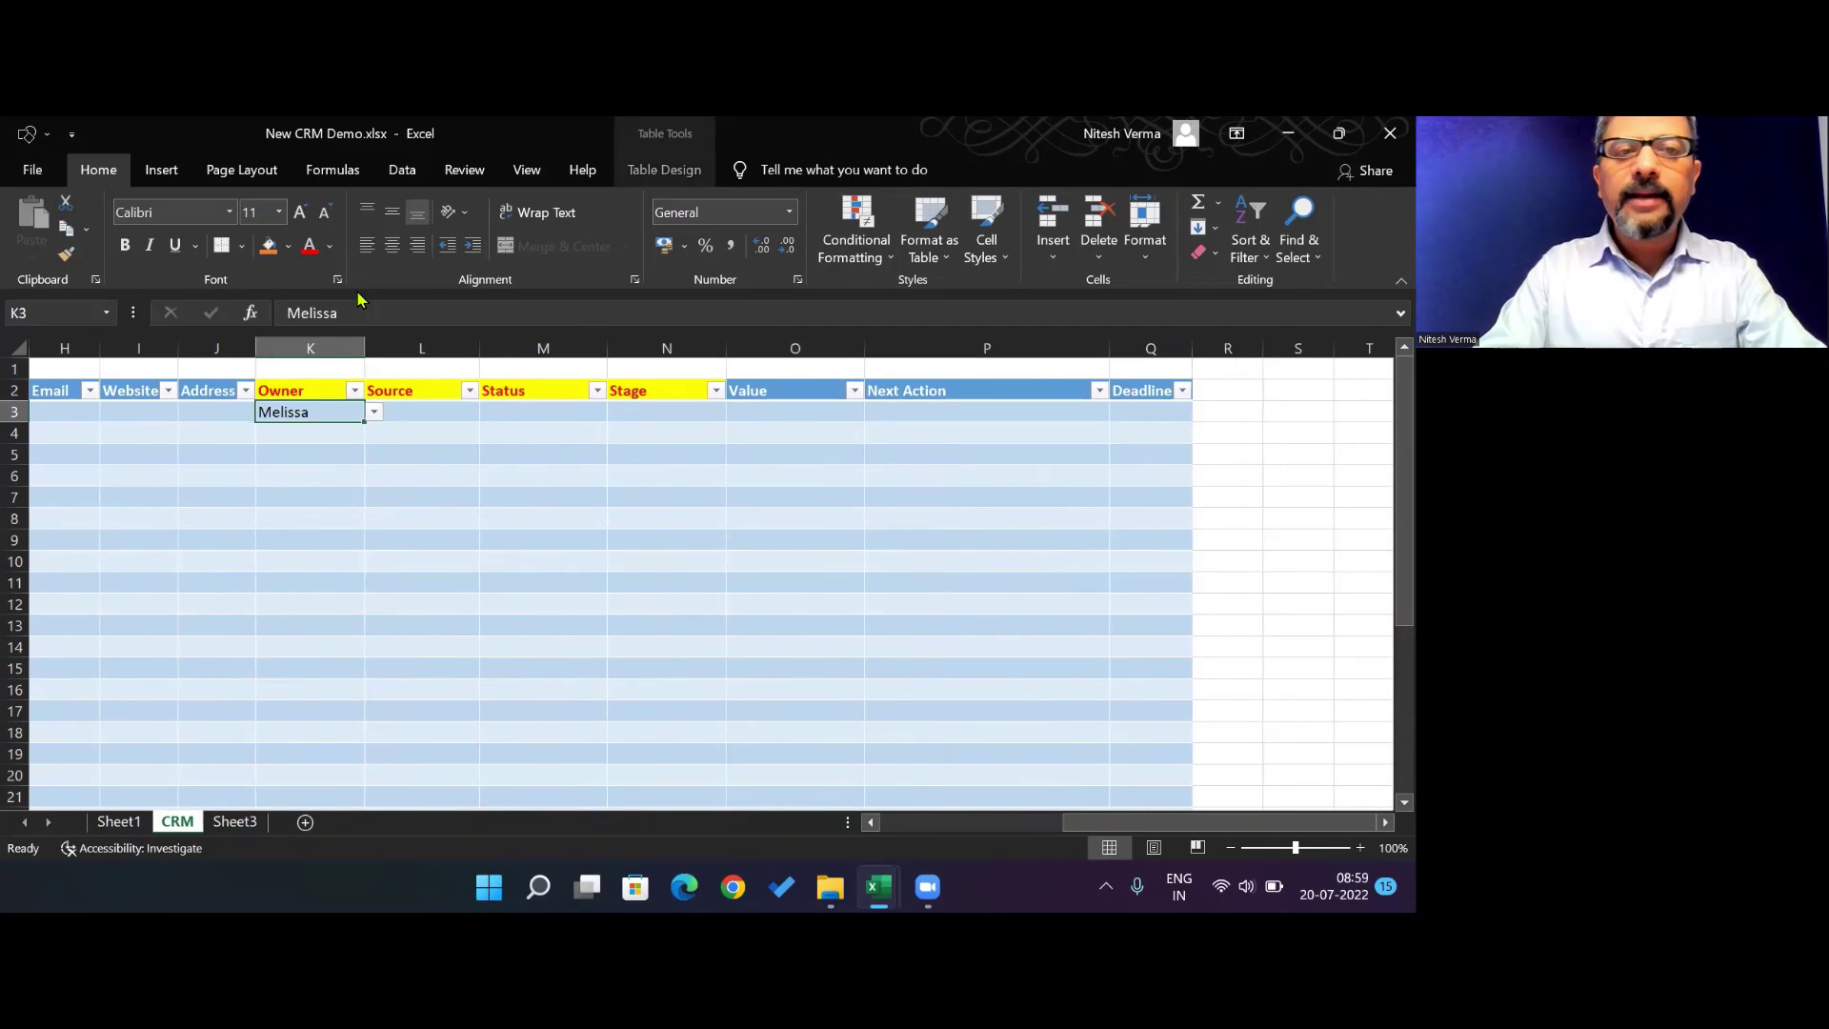
{"action": "key", "text": "Down"}
{"action": "key", "text": "alt+Down"}
{"action": "key", "text": "Down"}
{"action": "key", "text": "Return"}
{"action": "key", "text": "Down"}
{"action": "key", "text": "alt+Down"}
{"action": "key", "text": "Down"}
{"action": "key", "text": "Down"}
{"action": "key", "text": "Return"}
Assign the same three owners, in the same order, to the records in rows 6 to 8
{"action": "key", "text": "Down"}
{"action": "key", "text": "alt+Down"}
{"action": "key", "text": "Down"}
{"action": "key", "text": "Return"}
{"action": "key", "text": "Down"}
{"action": "key", "text": "alt+Down"}
{"action": "key", "text": "Down"}
{"action": "key", "text": "Down"}
{"action": "key", "text": "Return"}
{"action": "key", "text": "Down"}
{"action": "key", "text": "alt+Down"}
{"action": "key", "text": "Down"}
{"action": "key", "text": "Down"}
{"action": "key", "text": "Down"}
{"action": "key", "text": "Return"}
Freeze the panes at cell D3, keeping the header rows and the Month and Date columns fixed
{"action": "key", "text": "Left"}
{"action": "key", "text": "Left"}
{"action": "key", "text": "Left"}
{"action": "key", "text": "Left"}
{"action": "key", "text": "Left"}
{"action": "key", "text": "Left"}
{"action": "key", "text": "Left"}
{"action": "key", "text": "Left"}
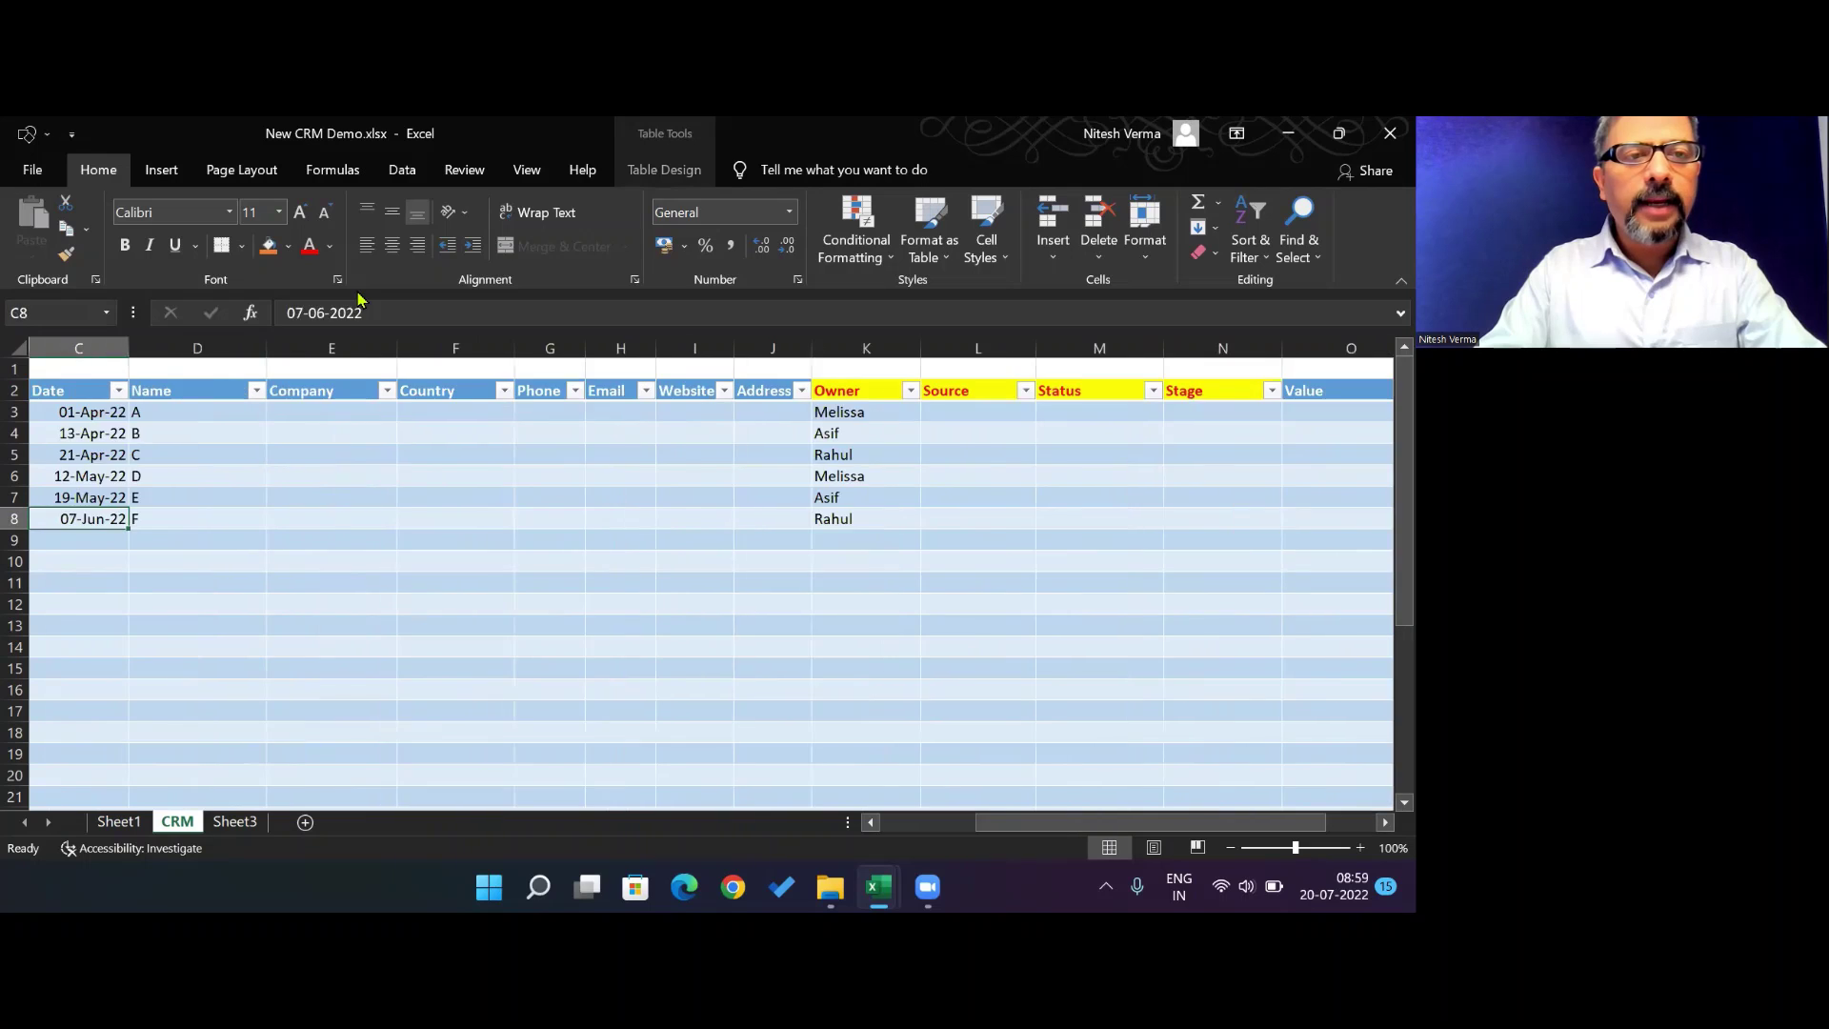
{"action": "key", "text": "Right"}
{"action": "key", "text": "Up"}
{"action": "key", "text": "Up"}
{"action": "key", "text": "Up"}
{"action": "key", "text": "Up"}
{"action": "key", "text": "Up"}
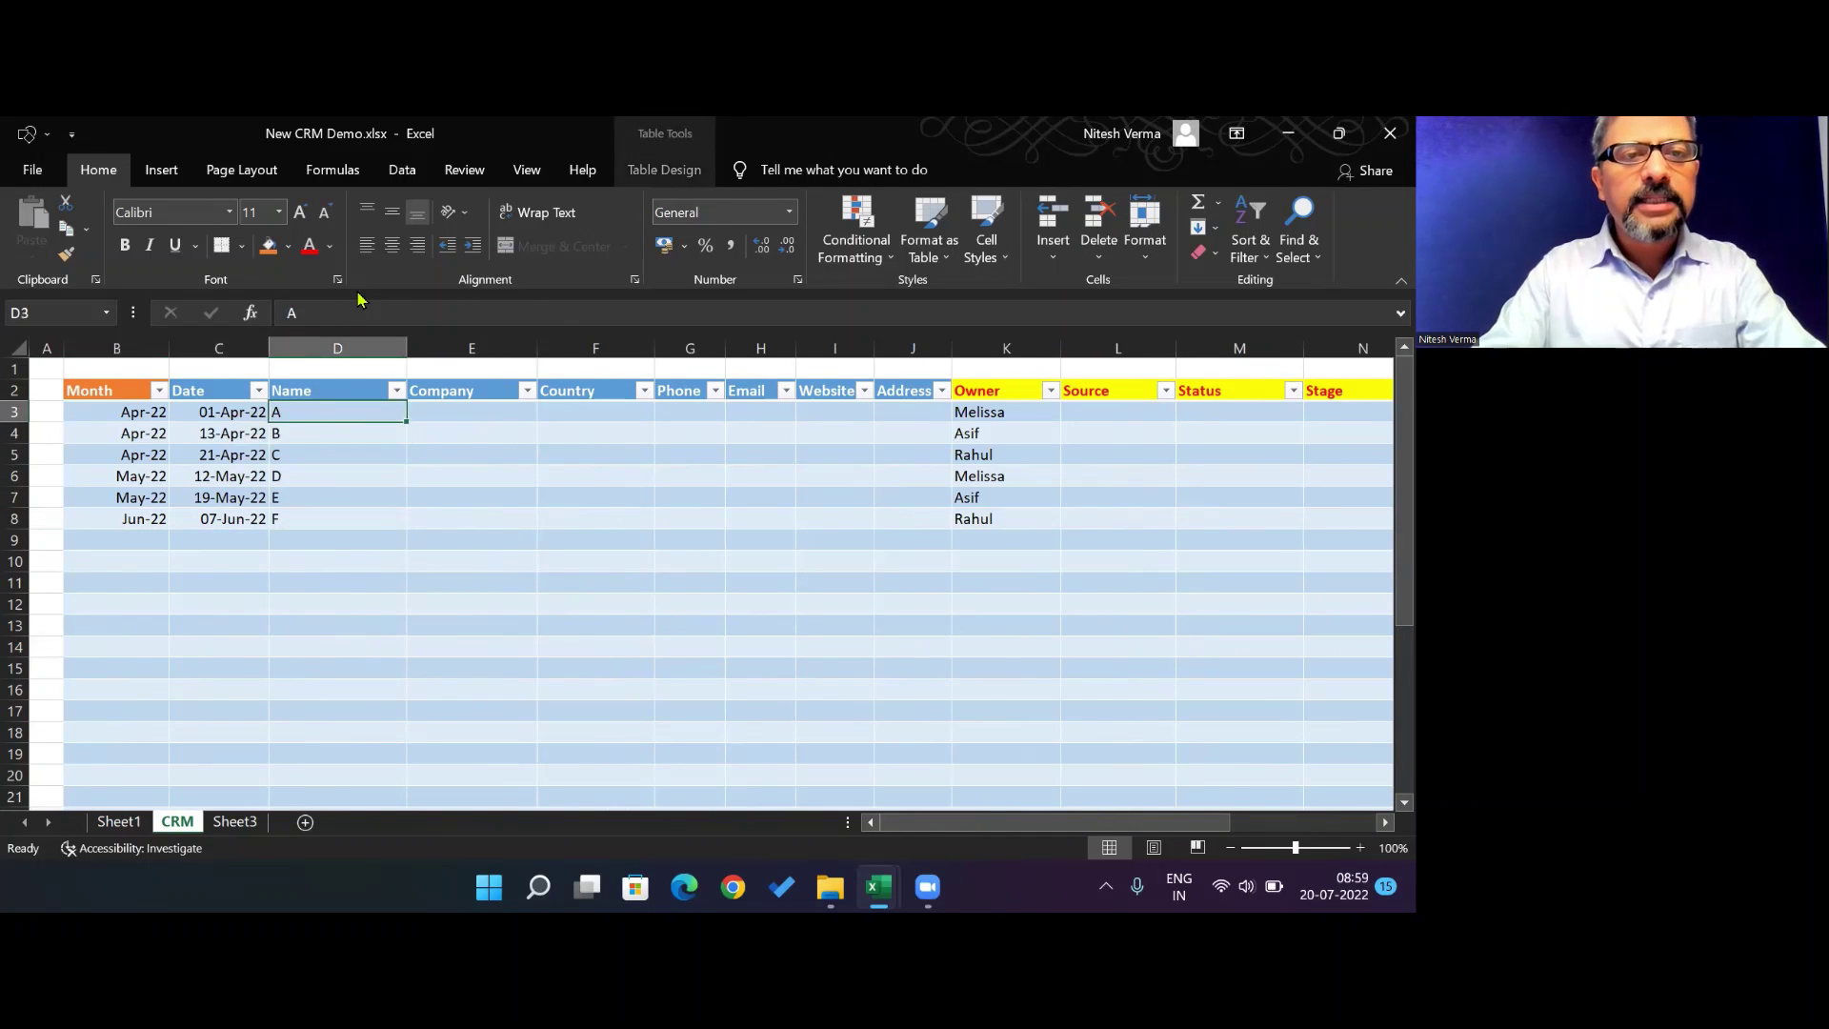
{"action": "left_click", "coordinate": [527, 169]}
{"action": "left_click", "coordinate": [731, 240]}
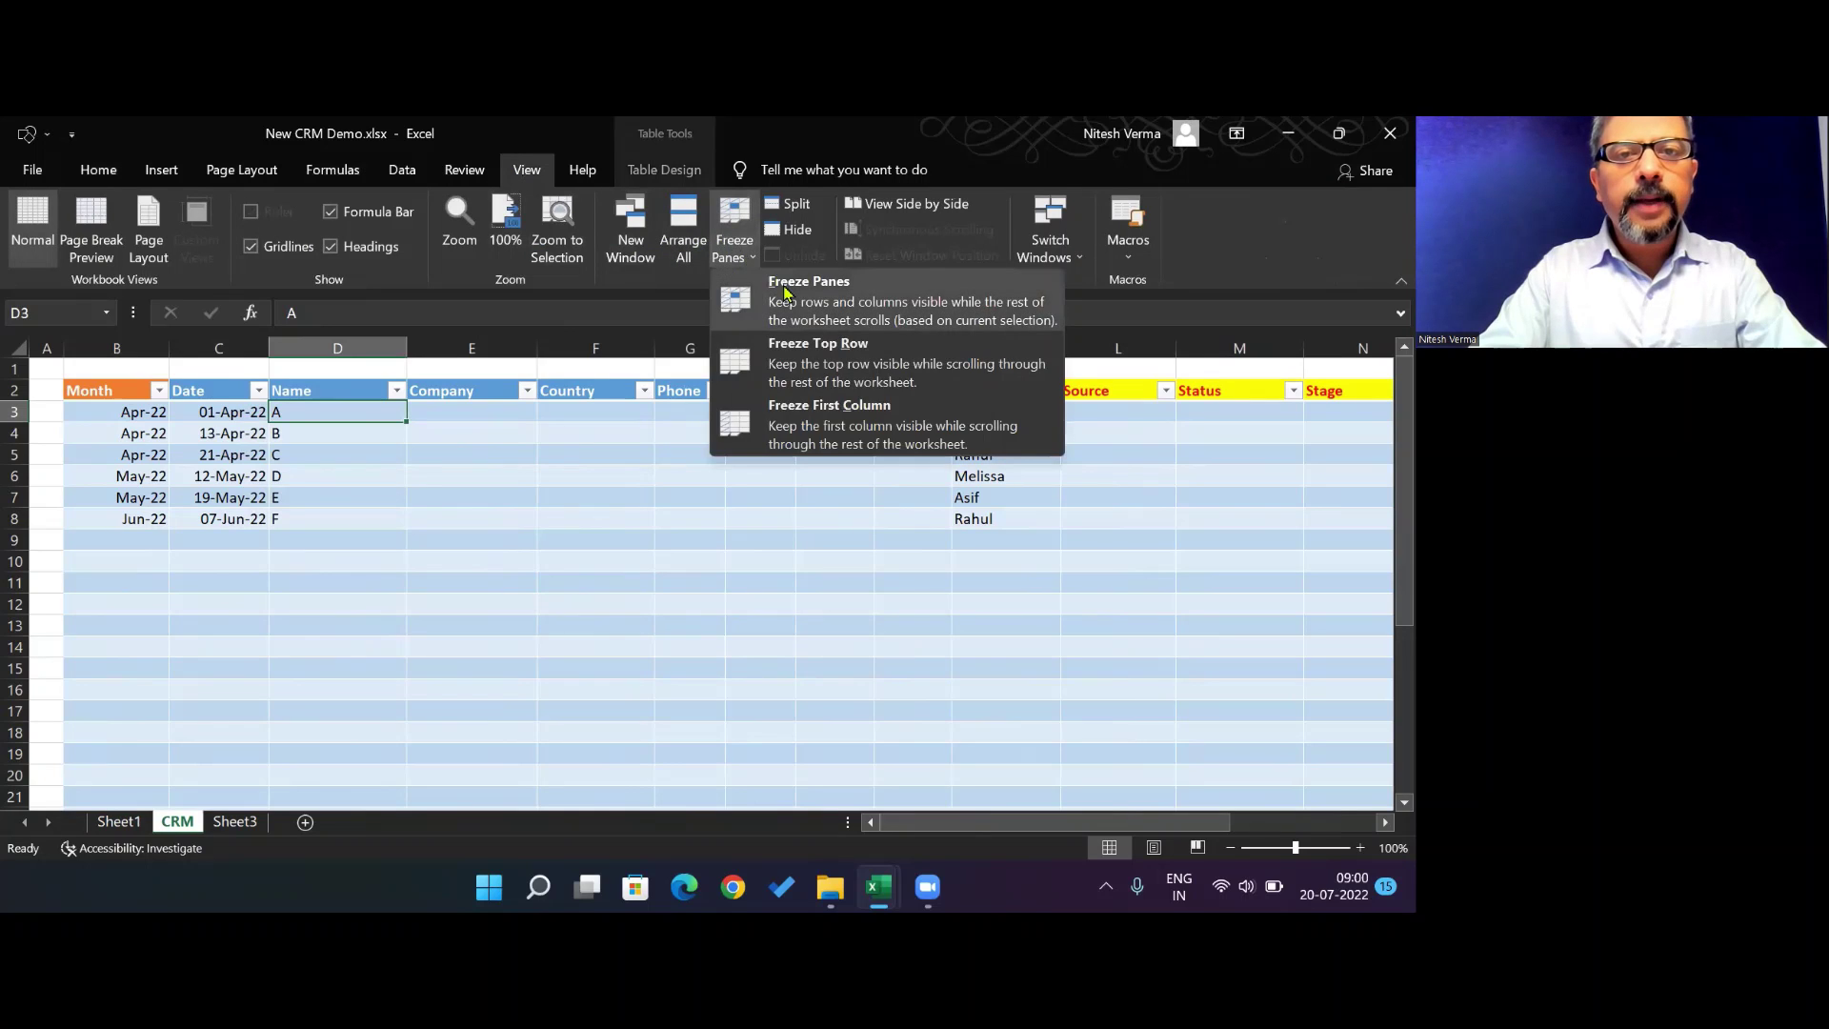
{"action": "left_click", "coordinate": [787, 292]}
Move across the table's columns and back to check how the frozen Month and Date columns behave
{"action": "key", "text": "Right"}
{"action": "key", "text": "Right"}
{"action": "key", "text": "Right"}
{"action": "key", "text": "Right"}
{"action": "key", "text": "Right"}
{"action": "key", "text": "Right"}
{"action": "key", "text": "Right"}
{"action": "key", "text": "Right"}
{"action": "key", "text": "Right"}
{"action": "key", "text": "Right"}
{"action": "key", "text": "Right"}
{"action": "key", "text": "Right"}
{"action": "key", "text": "Right"}
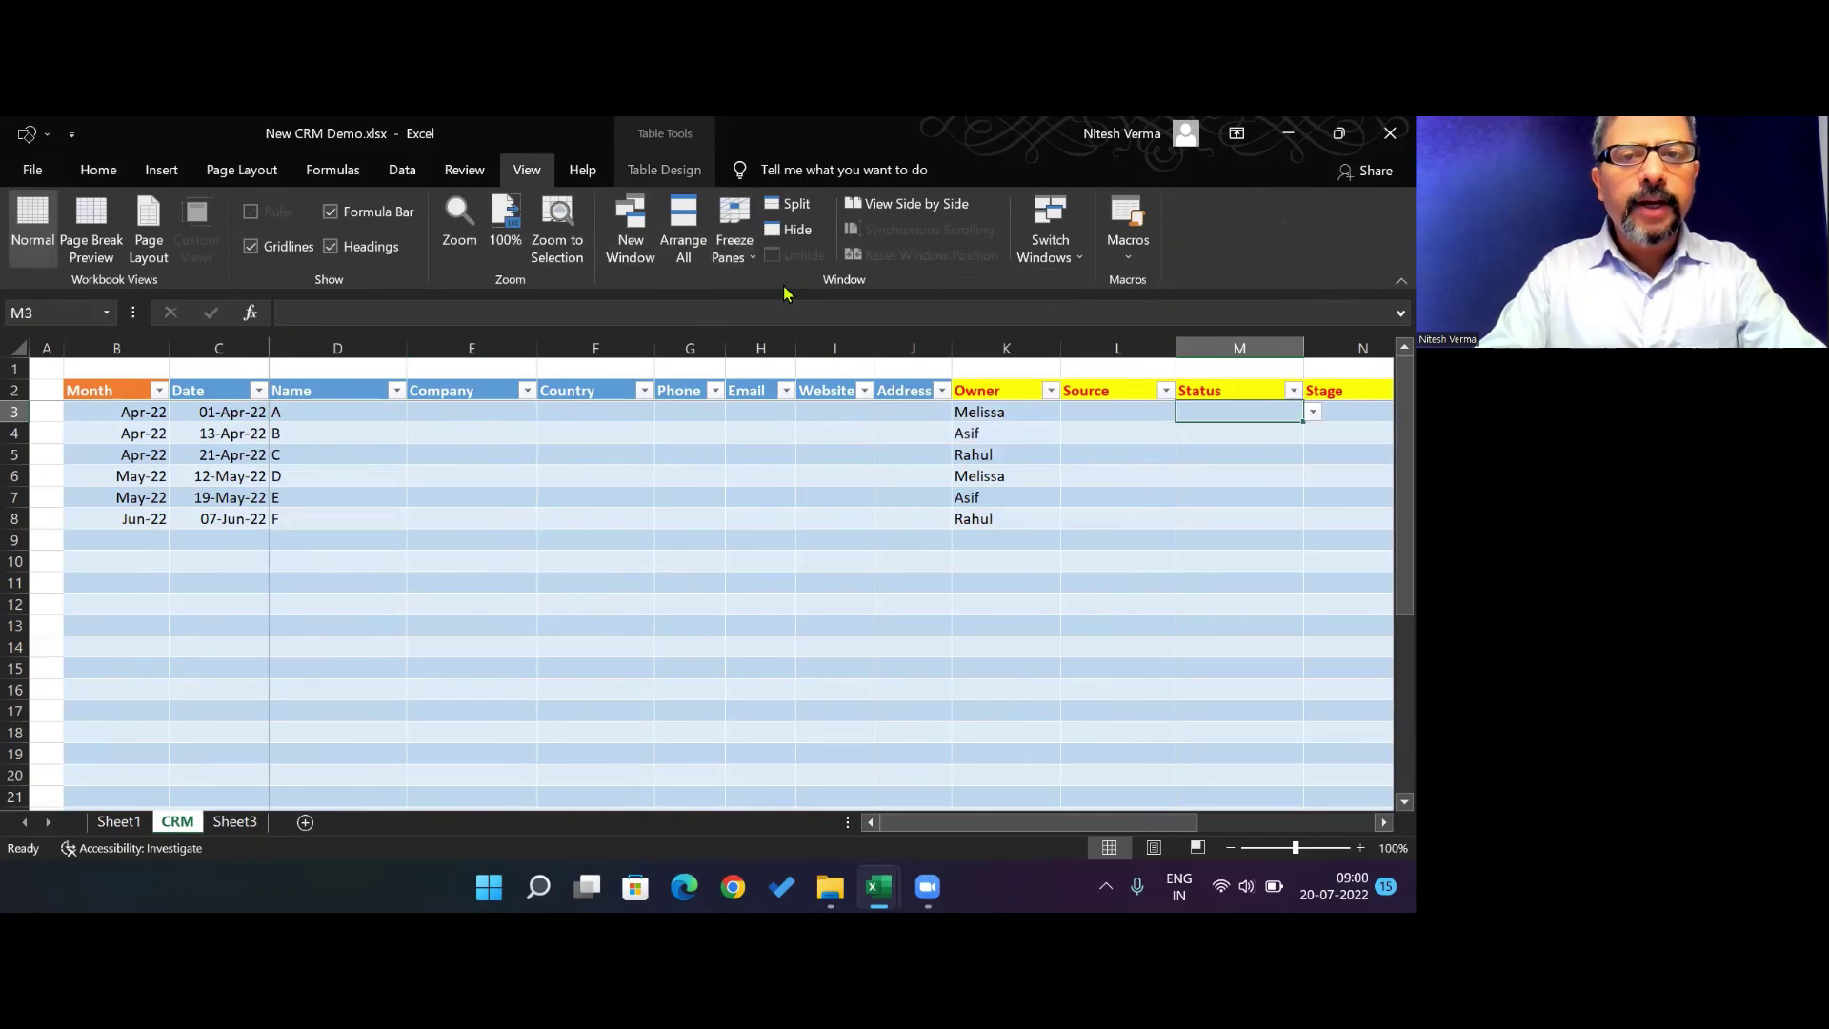
{"action": "key", "text": "Right"}
{"action": "key", "text": "Right"}
{"action": "key", "text": "Right"}
{"action": "key", "text": "Left"}
{"action": "key", "text": "Left"}
{"action": "key", "text": "Left"}
{"action": "key", "text": "Left"}
{"action": "key", "text": "Left"}
{"action": "key", "text": "Left"}
{"action": "key", "text": "Left"}
{"action": "key", "text": "Left"}
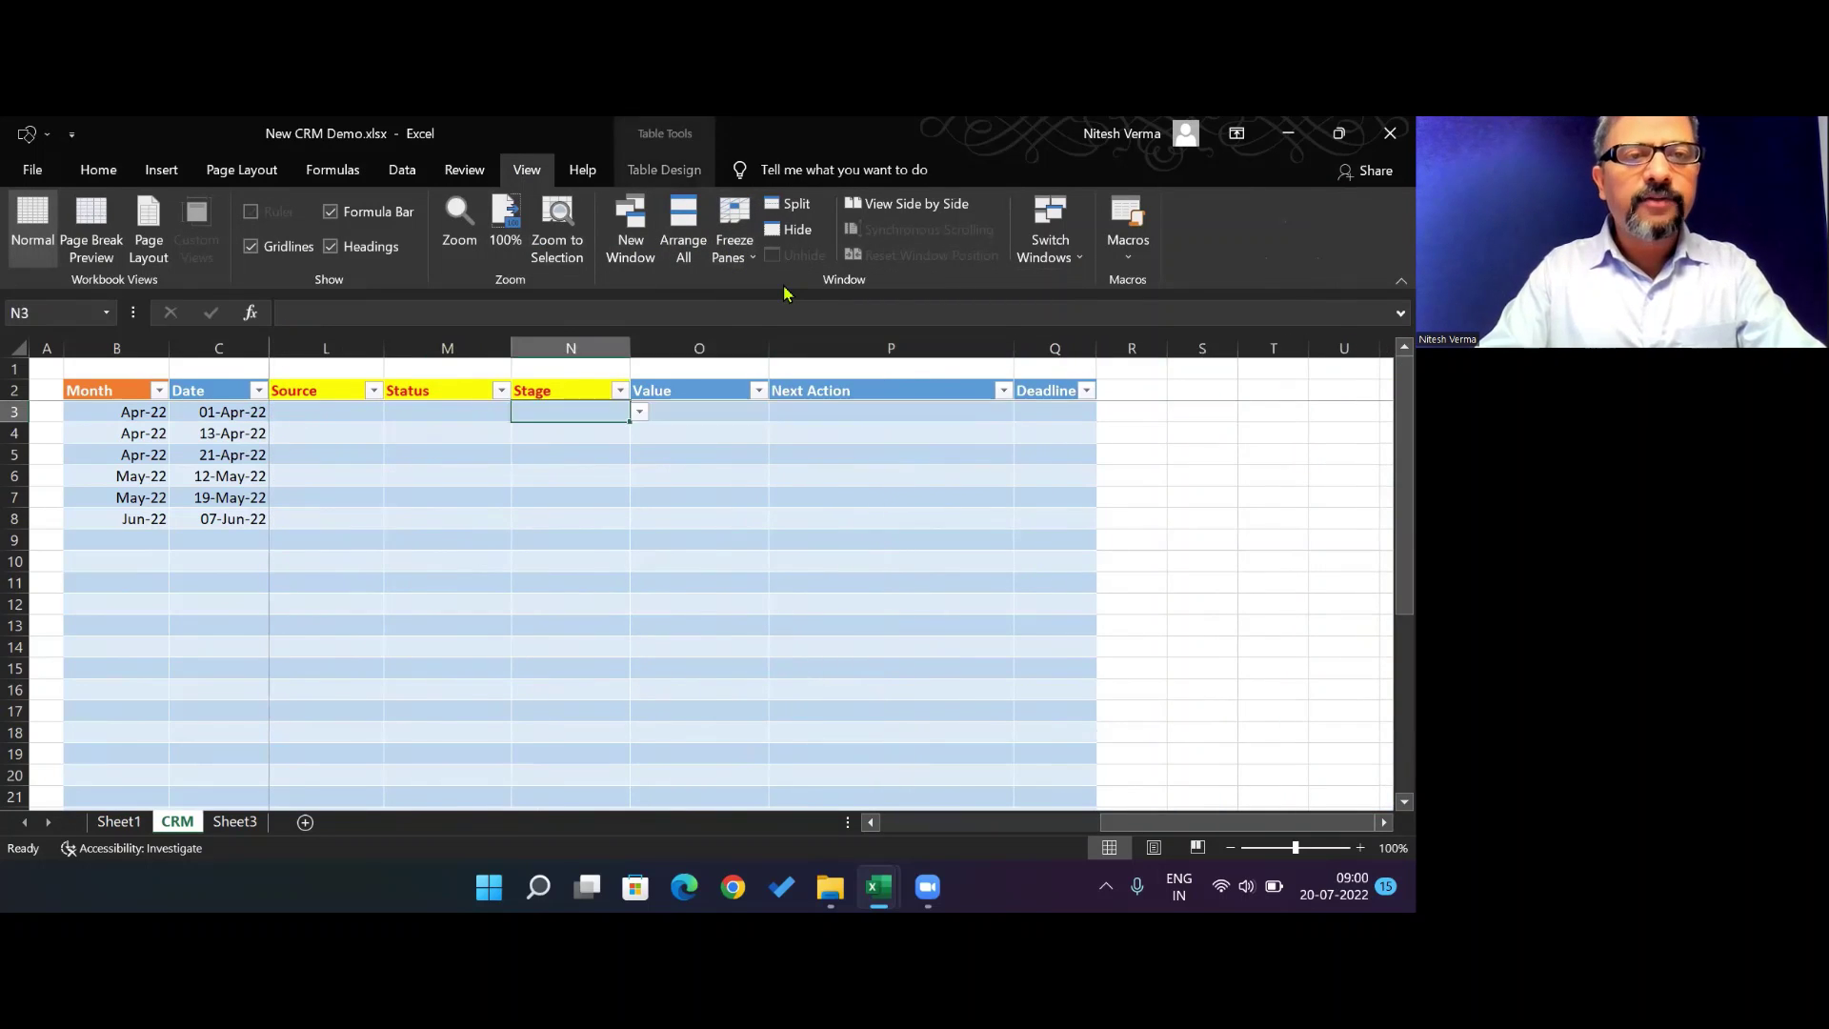
{"action": "key", "text": "Left"}
{"action": "key", "text": "Left"}
Set the Source of the records in rows 3 to 5 to Organic, Social and Organic
{"action": "key", "text": "Right"}
{"action": "key", "text": "Right"}
{"action": "key", "text": "alt+Down"}
{"action": "key", "text": "Return"}
{"action": "key", "text": "Down"}
{"action": "key", "text": "alt+Down"}
{"action": "key", "text": "Down"}
{"action": "key", "text": "Return"}
{"action": "key", "text": "Down"}
{"action": "key", "text": "alt+Down"}
{"action": "key", "text": "Return"}
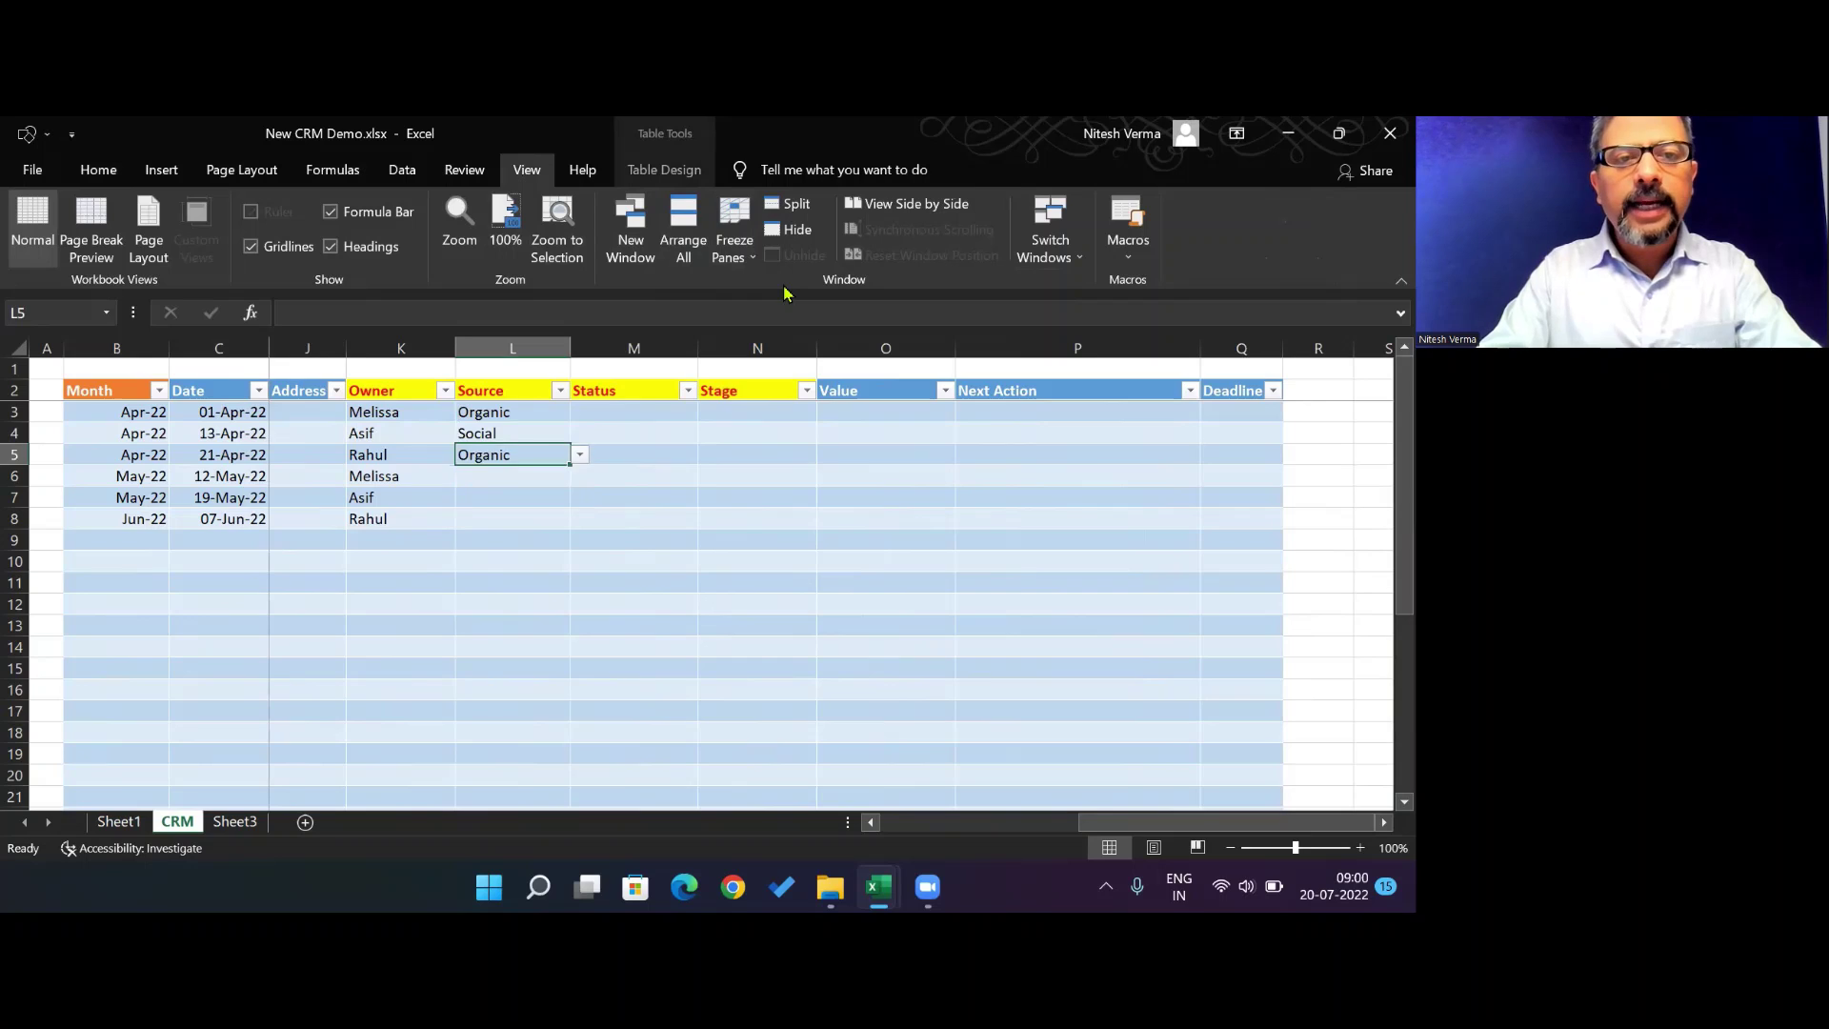
Set the Source of the records in rows 6 to 8 to Paid, Social and Social
{"action": "key", "text": "Down"}
{"action": "key", "text": "alt+Down"}
{"action": "key", "text": "Down"}
{"action": "key", "text": "Down"}
{"action": "key", "text": "Return"}
{"action": "key", "text": "Down"}
{"action": "key", "text": "alt+Down"}
{"action": "key", "text": "Down"}
{"action": "key", "text": "Return"}
{"action": "key", "text": "Down"}
{"action": "key", "text": "alt+Down"}
{"action": "key", "text": "Down"}
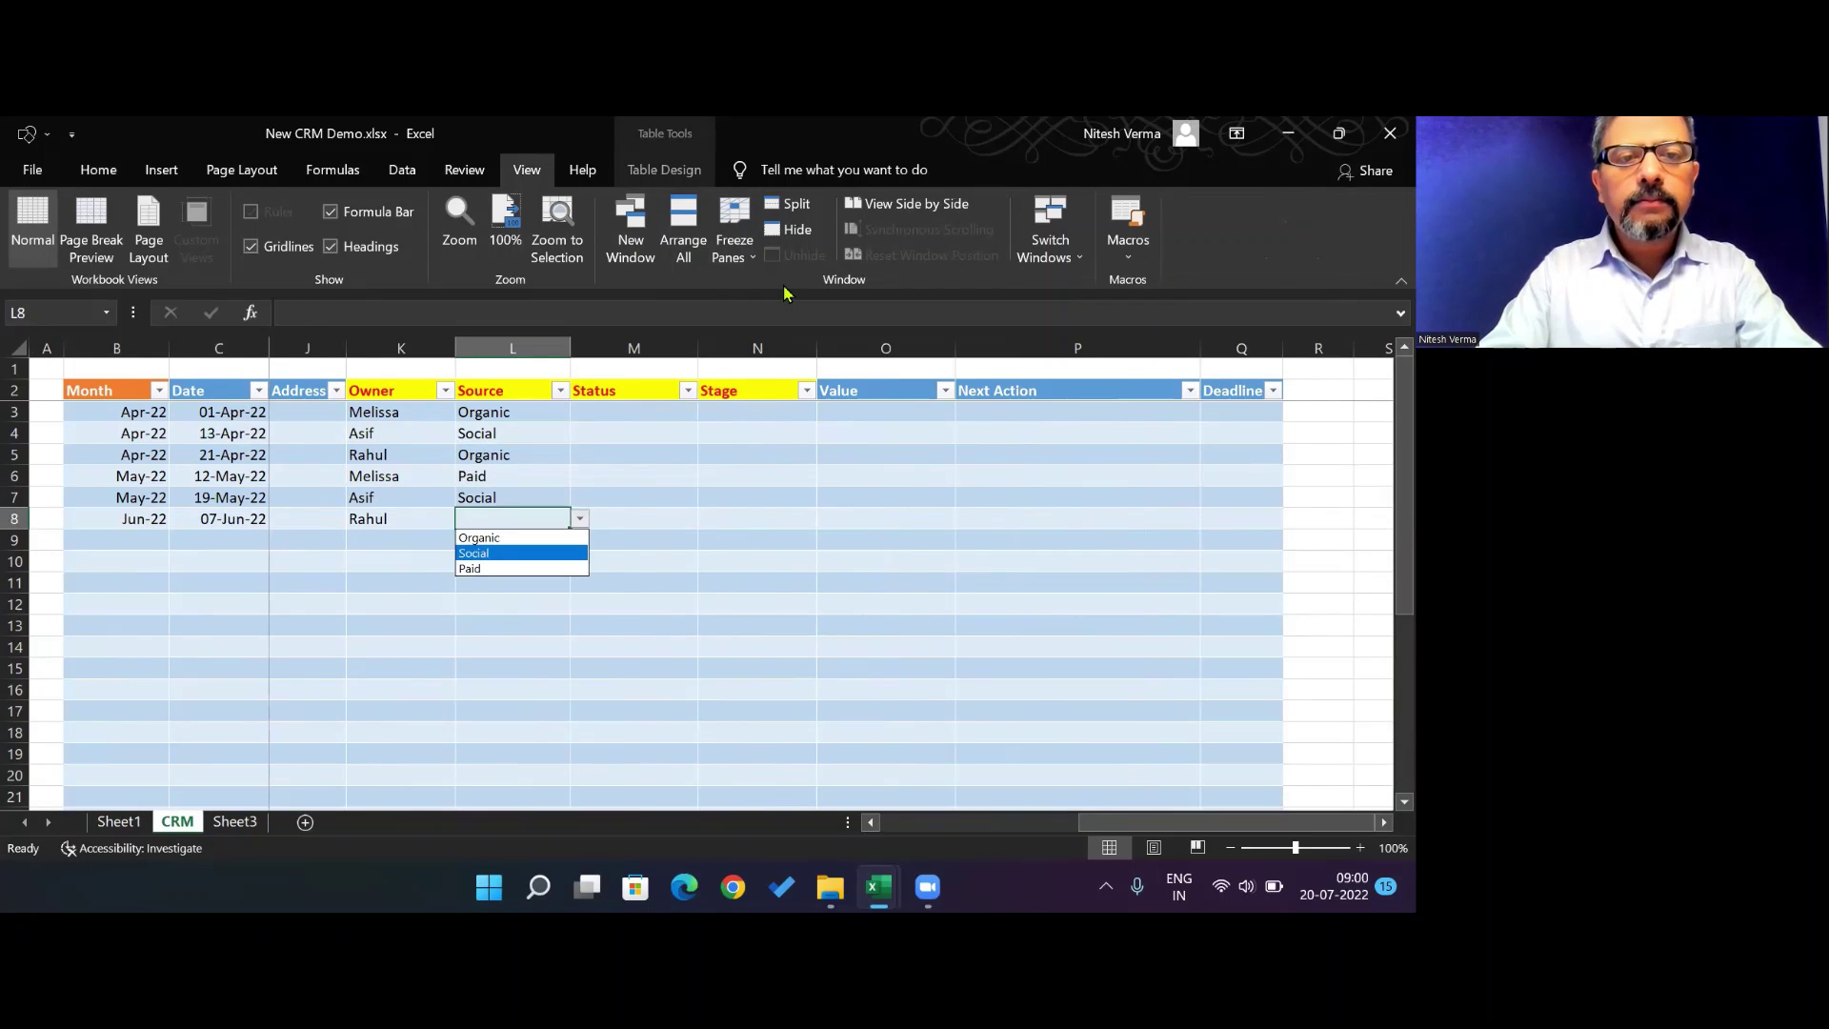
{"action": "key", "text": "Return"}
Set the Status of the records in rows 3 to 5 to Hot, Warm and Cold
{"action": "key", "text": "Right"}
{"action": "key", "text": "Up"}
{"action": "key", "text": "Up"}
{"action": "key", "text": "Up"}
{"action": "key", "text": "Up"}
{"action": "key", "text": "Up"}
{"action": "key", "text": "alt+Down"}
{"action": "key", "text": "Return"}
{"action": "key", "text": "Down"}
{"action": "key", "text": "alt+Down"}
{"action": "key", "text": "Down"}
{"action": "key", "text": "Return"}
{"action": "key", "text": "alt+Down"}
{"action": "key", "text": "Down"}
{"action": "key", "text": "Down"}
{"action": "key", "text": "Return"}
Set the Status of the records in rows 6 to 8 to Cold, Hot and Warm
{"action": "key", "text": "Down"}
{"action": "key", "text": "alt+Down"}
{"action": "key", "text": "Down"}
{"action": "key", "text": "Down"}
{"action": "key", "text": "Return"}
{"action": "key", "text": "Down"}
{"action": "key", "text": "alt+Down"}
{"action": "key", "text": "Return"}
{"action": "key", "text": "Down"}
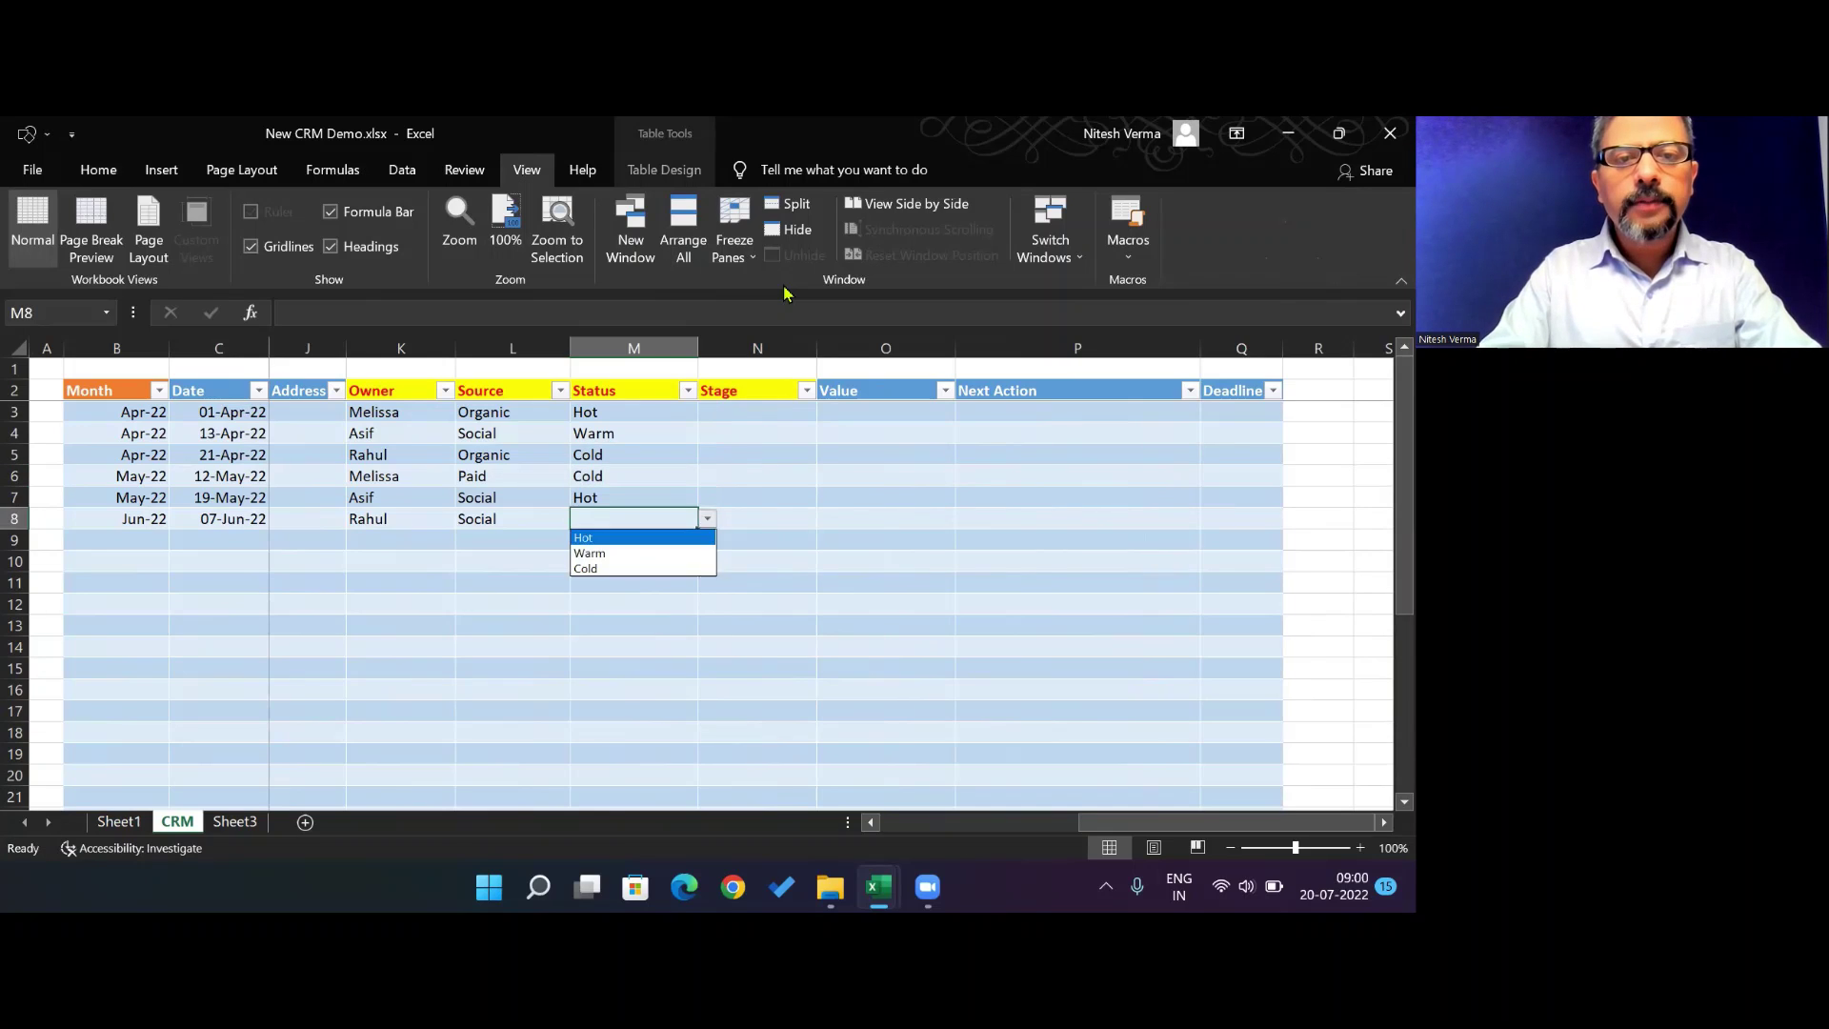
{"action": "key", "text": "alt+Down"}
{"action": "key", "text": "Down"}
{"action": "key", "text": "Return"}
Set the Stage of the record in row 3 to Closed-Won
{"action": "key", "text": "Up"}
{"action": "key", "text": "Up"}
{"action": "key", "text": "Up"}
{"action": "key", "text": "Up"}
{"action": "key", "text": "Up"}
{"action": "key", "text": "Right"}
{"action": "key", "text": "alt+Down"}
{"action": "key", "text": "Down"}
{"action": "key", "text": "Down"}
{"action": "key", "text": "Down"}
{"action": "key", "text": "Down"}
{"action": "key", "text": "Return"}
Set the Stage of the records in rows 4 and 5 to Negotiation and Closed-Lost
{"action": "key", "text": "Down"}
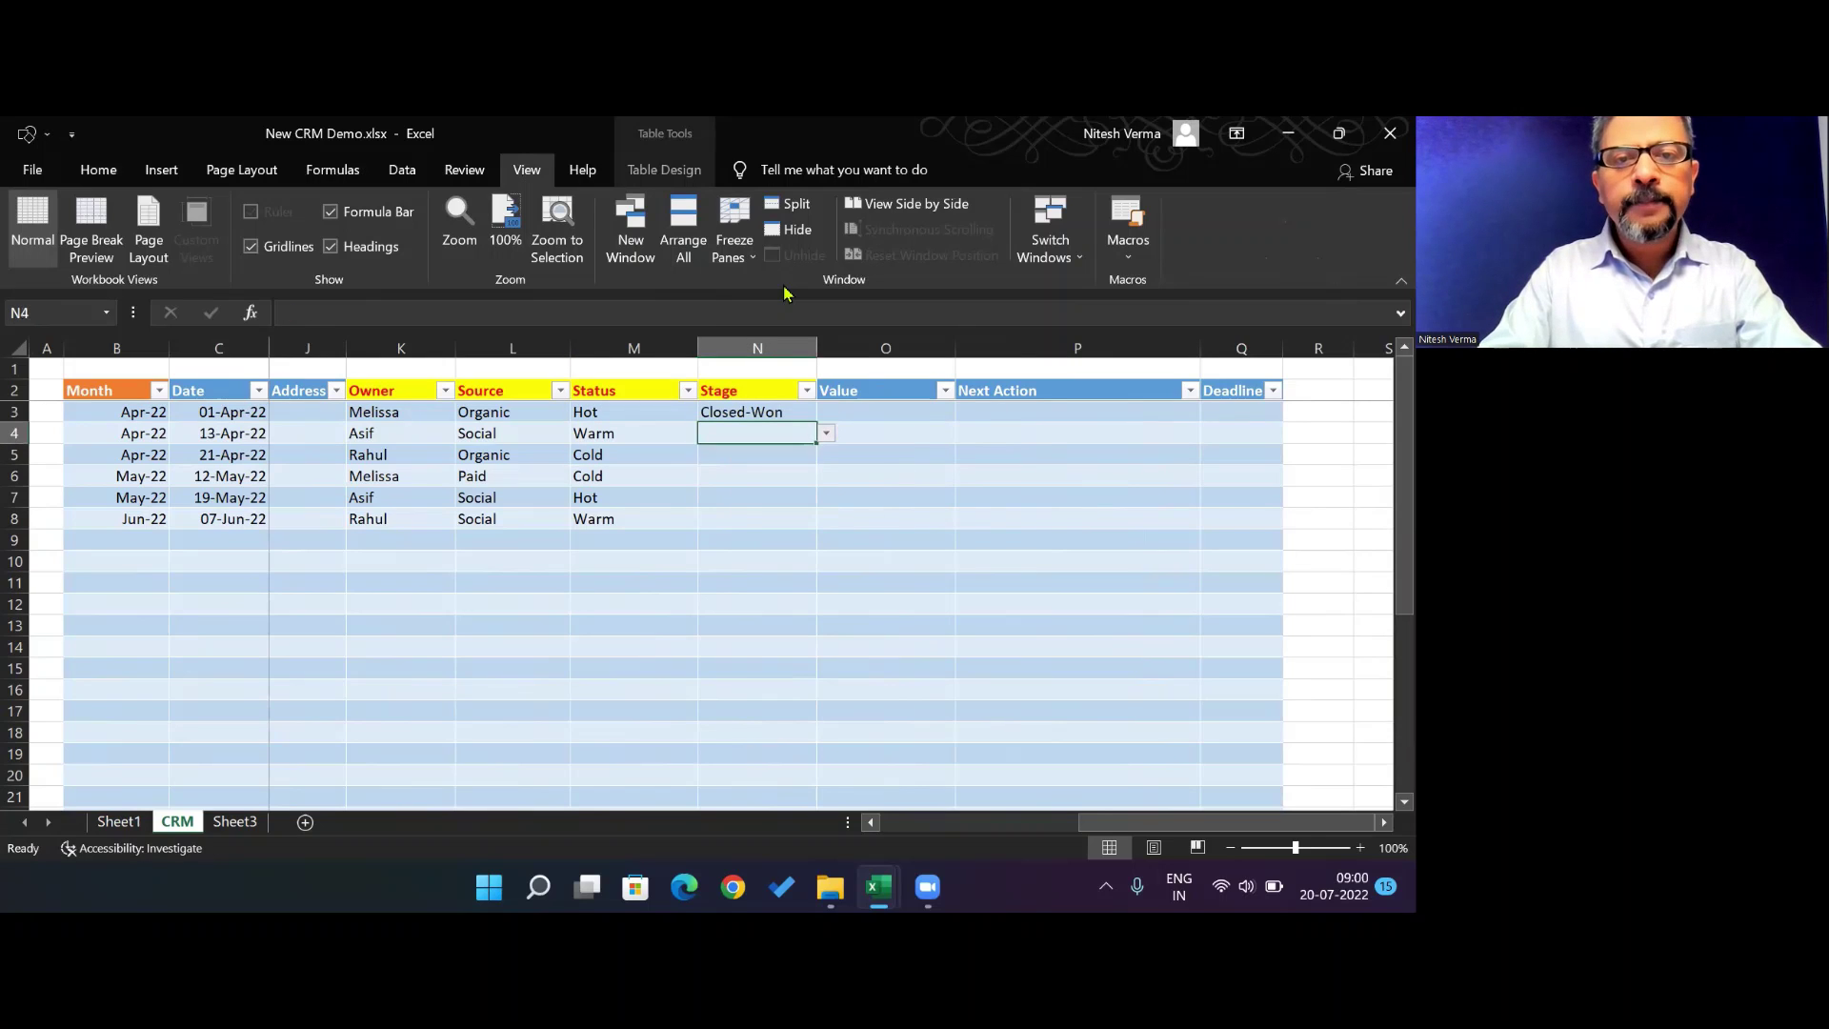
{"action": "key", "text": "alt+Down"}
{"action": "key", "text": "Down"}
{"action": "key", "text": "Down"}
{"action": "key", "text": "Down"}
{"action": "key", "text": "Return"}
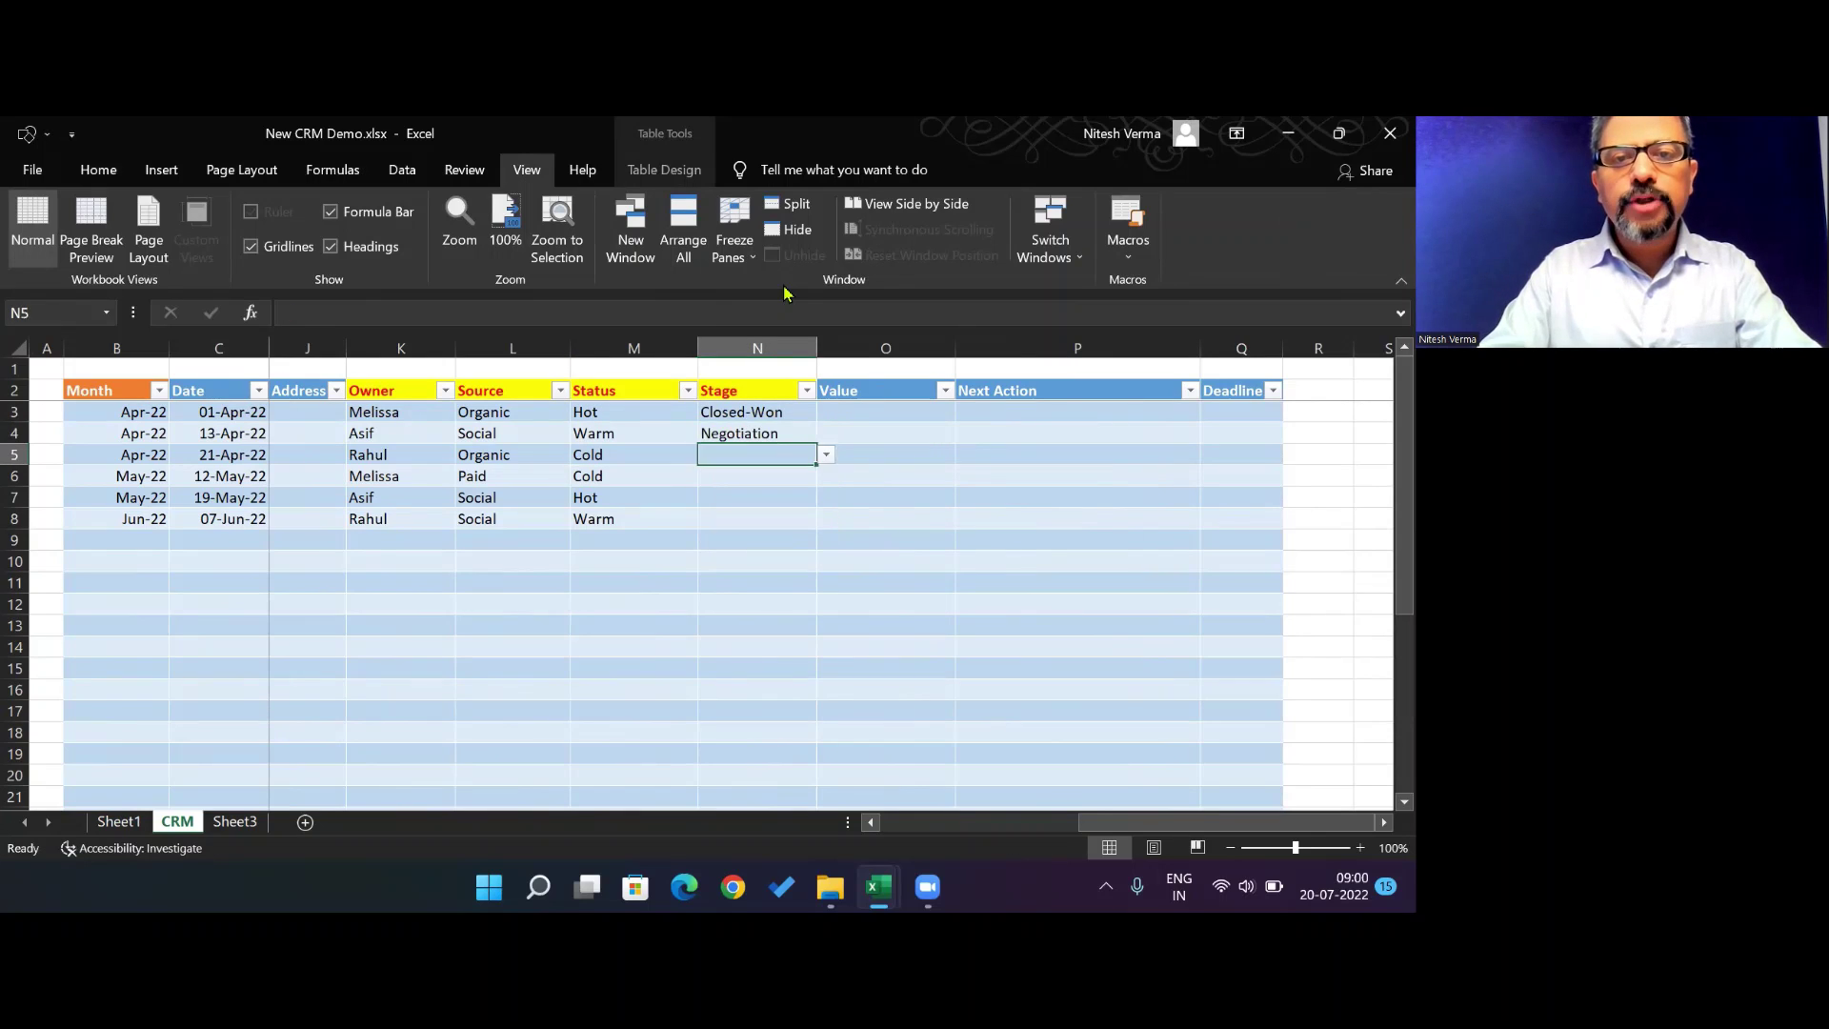
{"action": "key", "text": "alt+Down"}
{"action": "key", "text": "Down"}
{"action": "key", "text": "Down"}
{"action": "key", "text": "Down"}
{"action": "key", "text": "Down"}
{"action": "key", "text": "Down"}
{"action": "key", "text": "Return"}
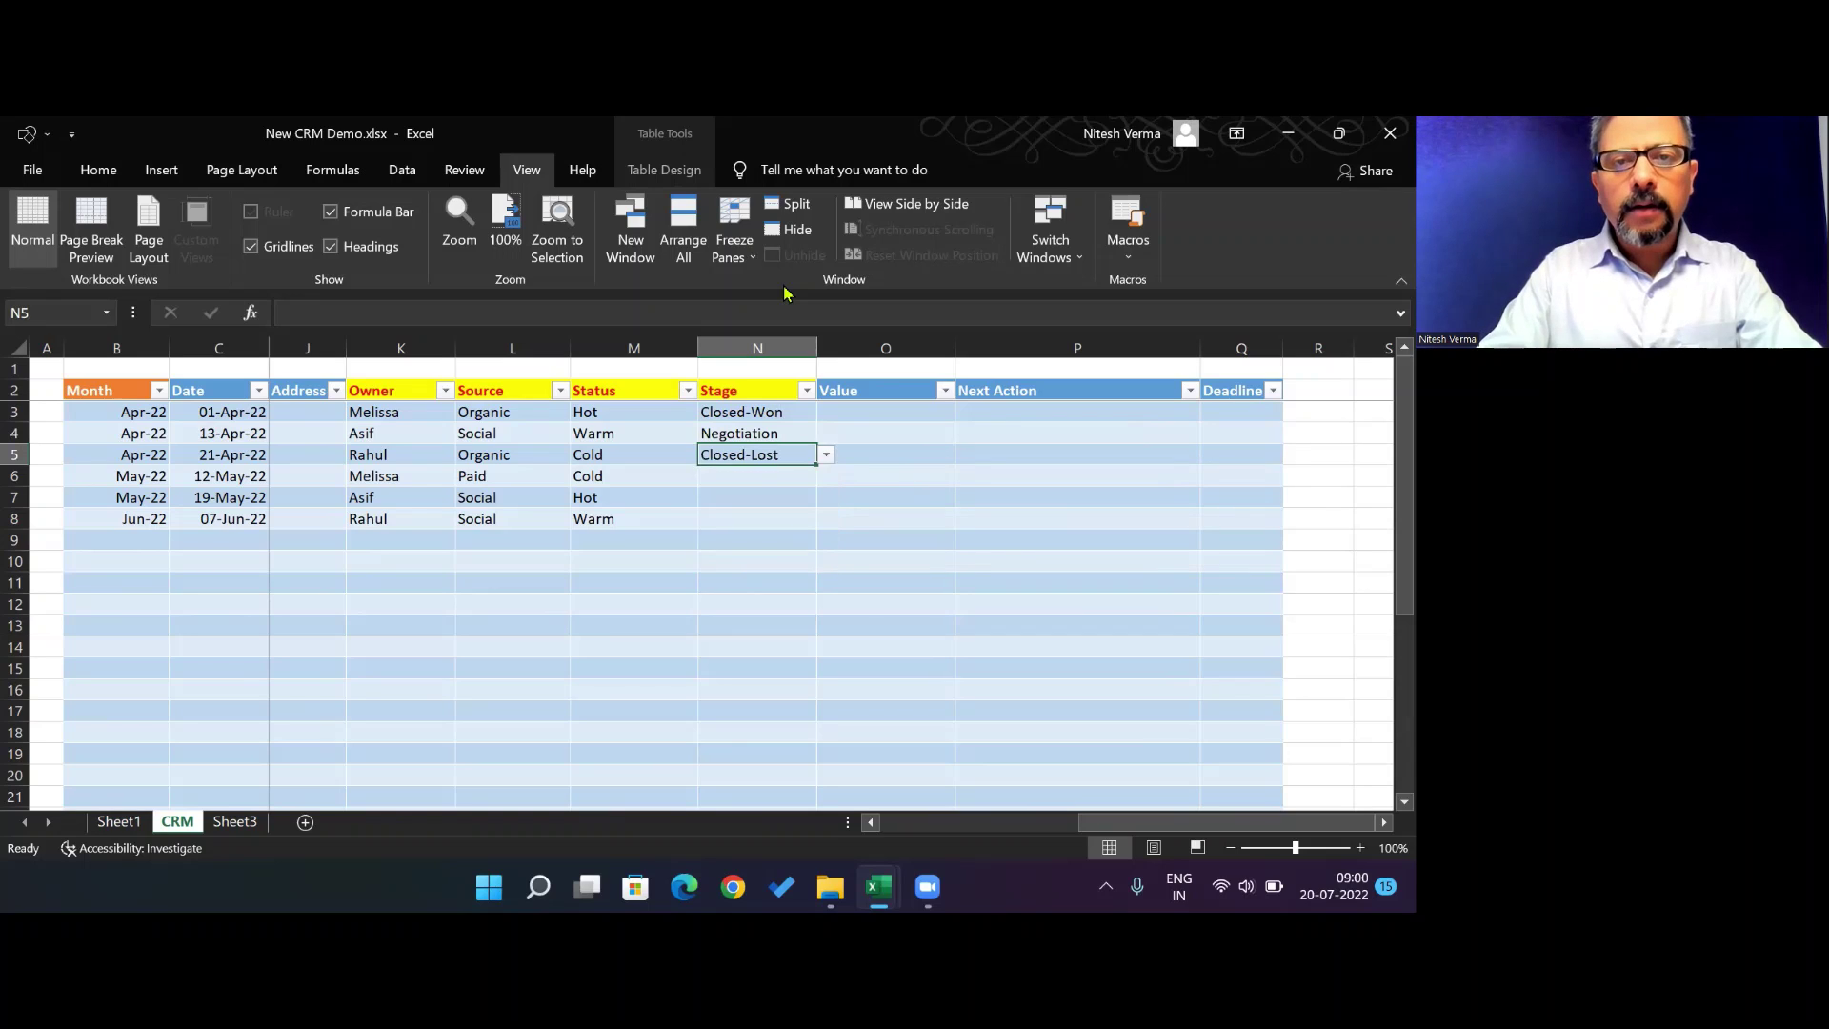
Set the Stage of the records in rows 6 to 8 to Qualified, Contact and Closed-Won
{"action": "key", "text": "Return"}
{"action": "key", "text": "alt+Down"}
{"action": "key", "text": "Down"}
{"action": "key", "text": "Escape"}
{"action": "key", "text": "alt+Down"}
{"action": "key", "text": "Down"}
{"action": "key", "text": "Return"}
{"action": "key", "text": "Return"}
{"action": "key", "text": "alt+Down"}
{"action": "key", "text": "Return"}
{"action": "key", "text": "Return"}
{"action": "key", "text": "alt+Down"}
{"action": "key", "text": "Down"}
{"action": "key", "text": "Down"}
{"action": "key", "text": "Down"}
{"action": "key", "text": "Down"}
{"action": "key", "text": "Return"}
Clear the Status of the closed records in rows 3, 5 and 8
{"action": "key", "text": "Up"}
{"action": "key", "text": "Up"}
{"action": "key", "text": "Up"}
{"action": "key", "text": "Up"}
{"action": "key", "text": "Up"}
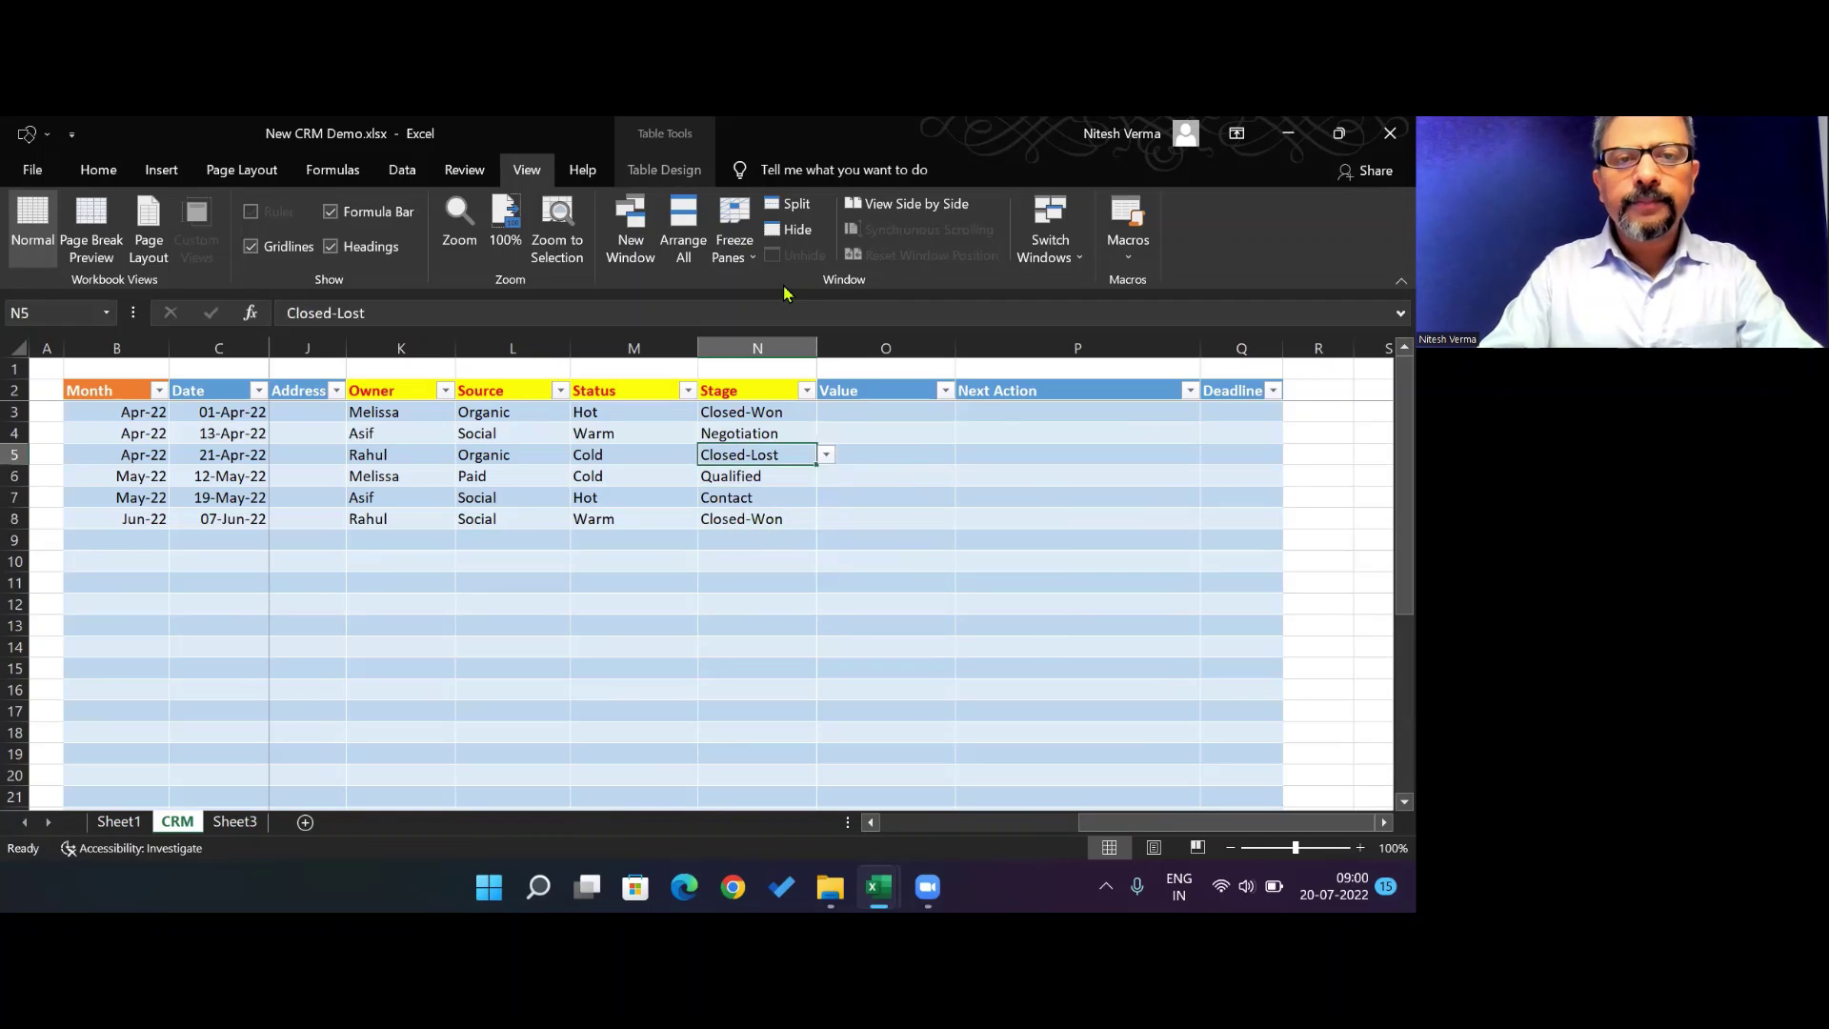
{"action": "key", "text": "Left"}
{"action": "key", "text": "Delete"}
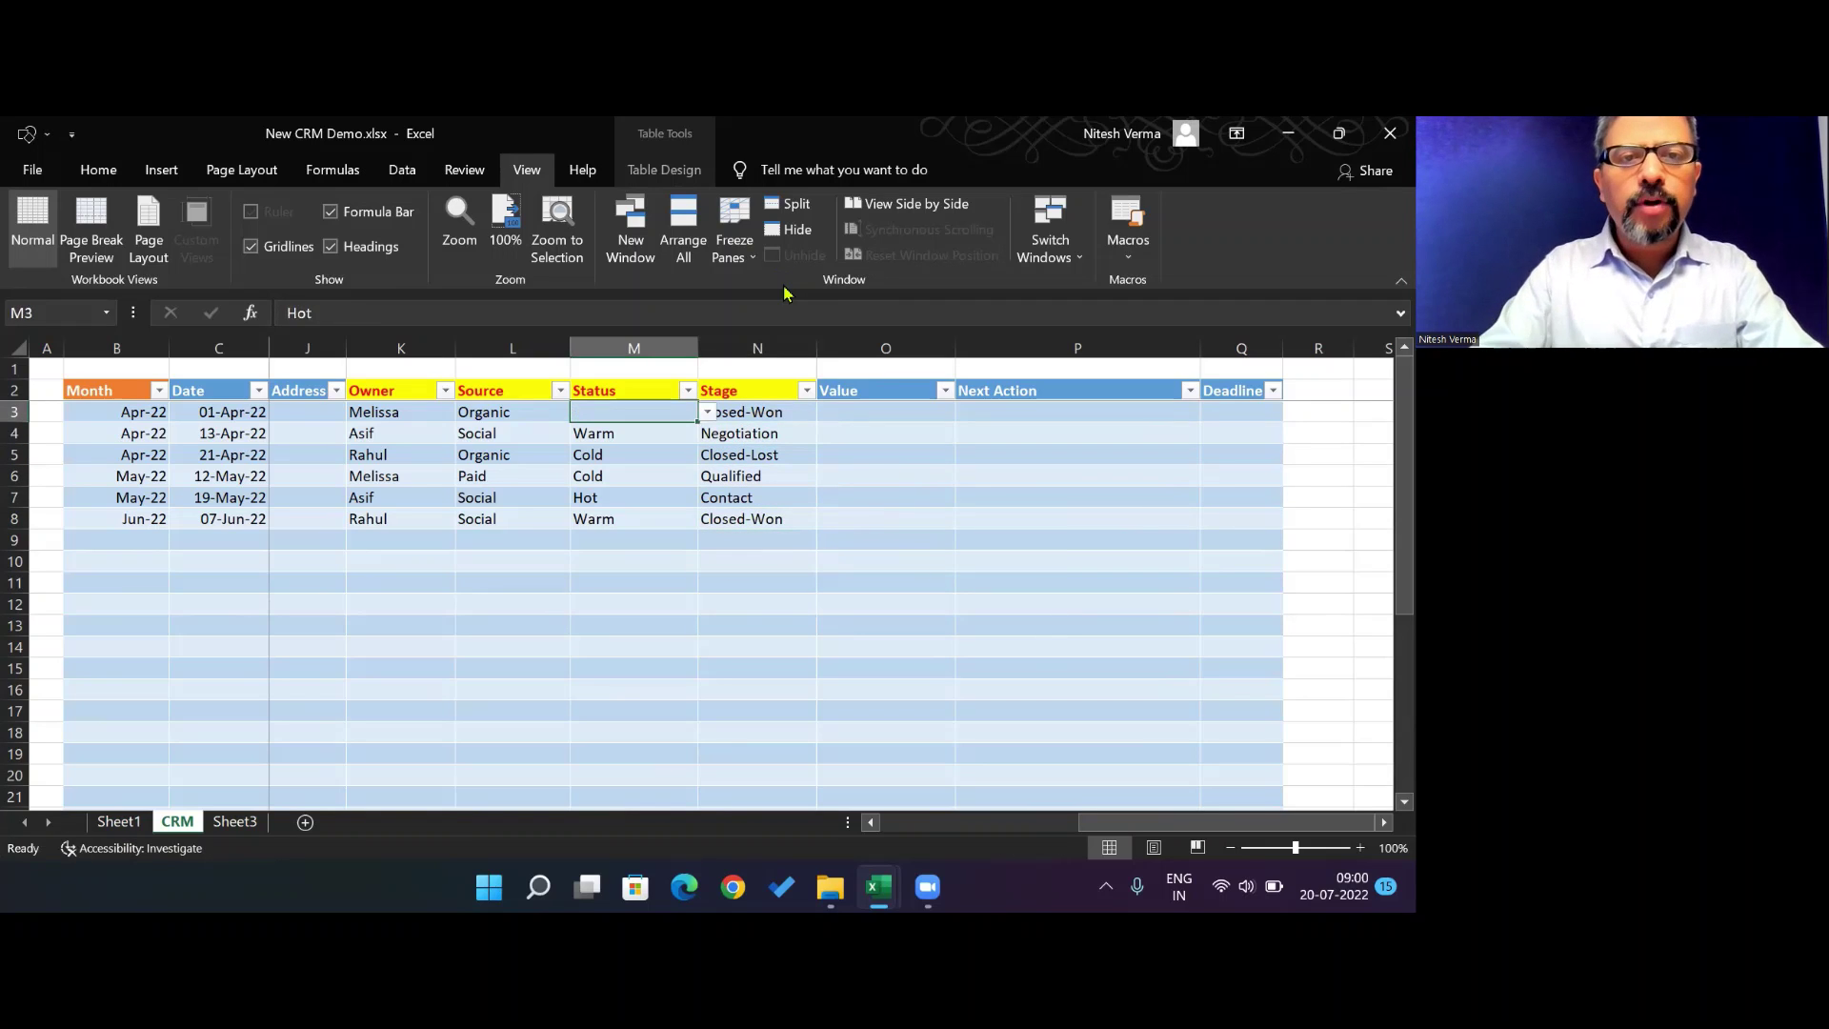
{"action": "key", "text": "Down"}
{"action": "key", "text": "Down"}
{"action": "key", "text": "Down"}
{"action": "key", "text": "Down"}
{"action": "key", "text": "Down"}
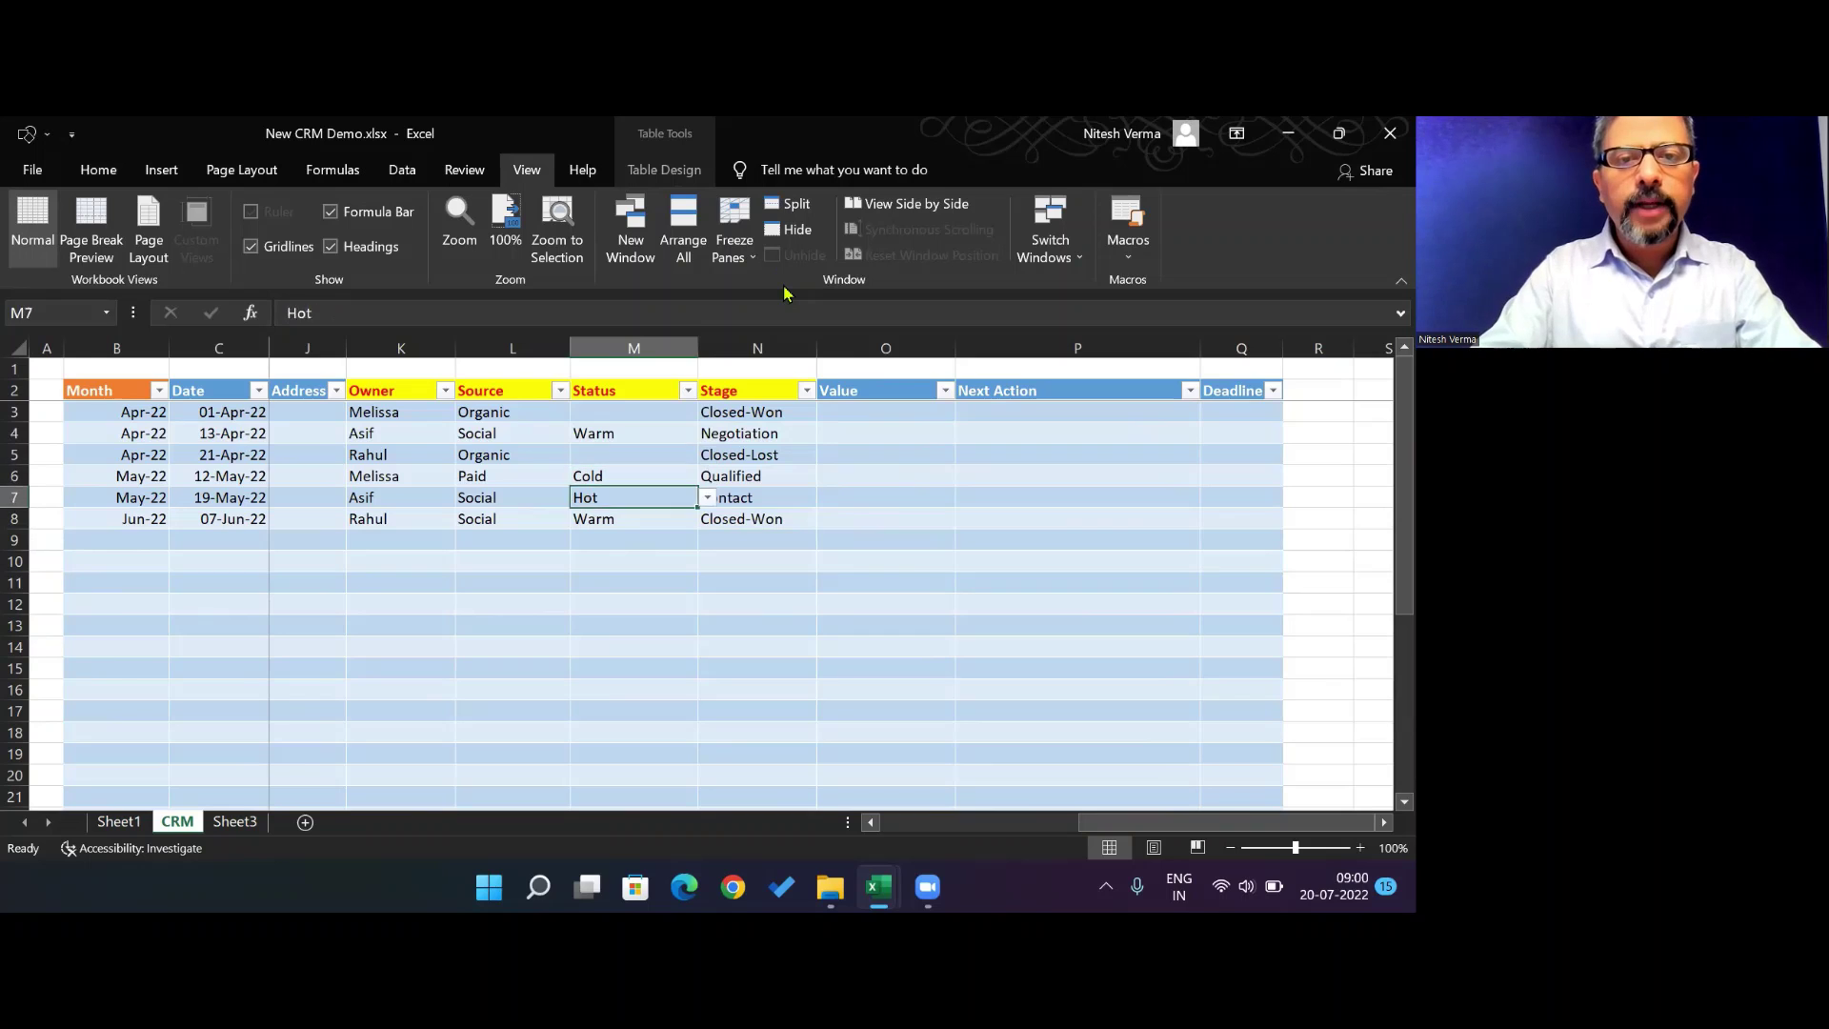
{"action": "key", "text": "Delete"}
Enter Values of 37,000, 56,000 and 32,000 for the records in rows 3 to 5
{"action": "key", "text": "Up"}
{"action": "key", "text": "Up"}
{"action": "key", "text": "Up"}
{"action": "key", "text": "Up"}
{"action": "key", "text": "Up"}
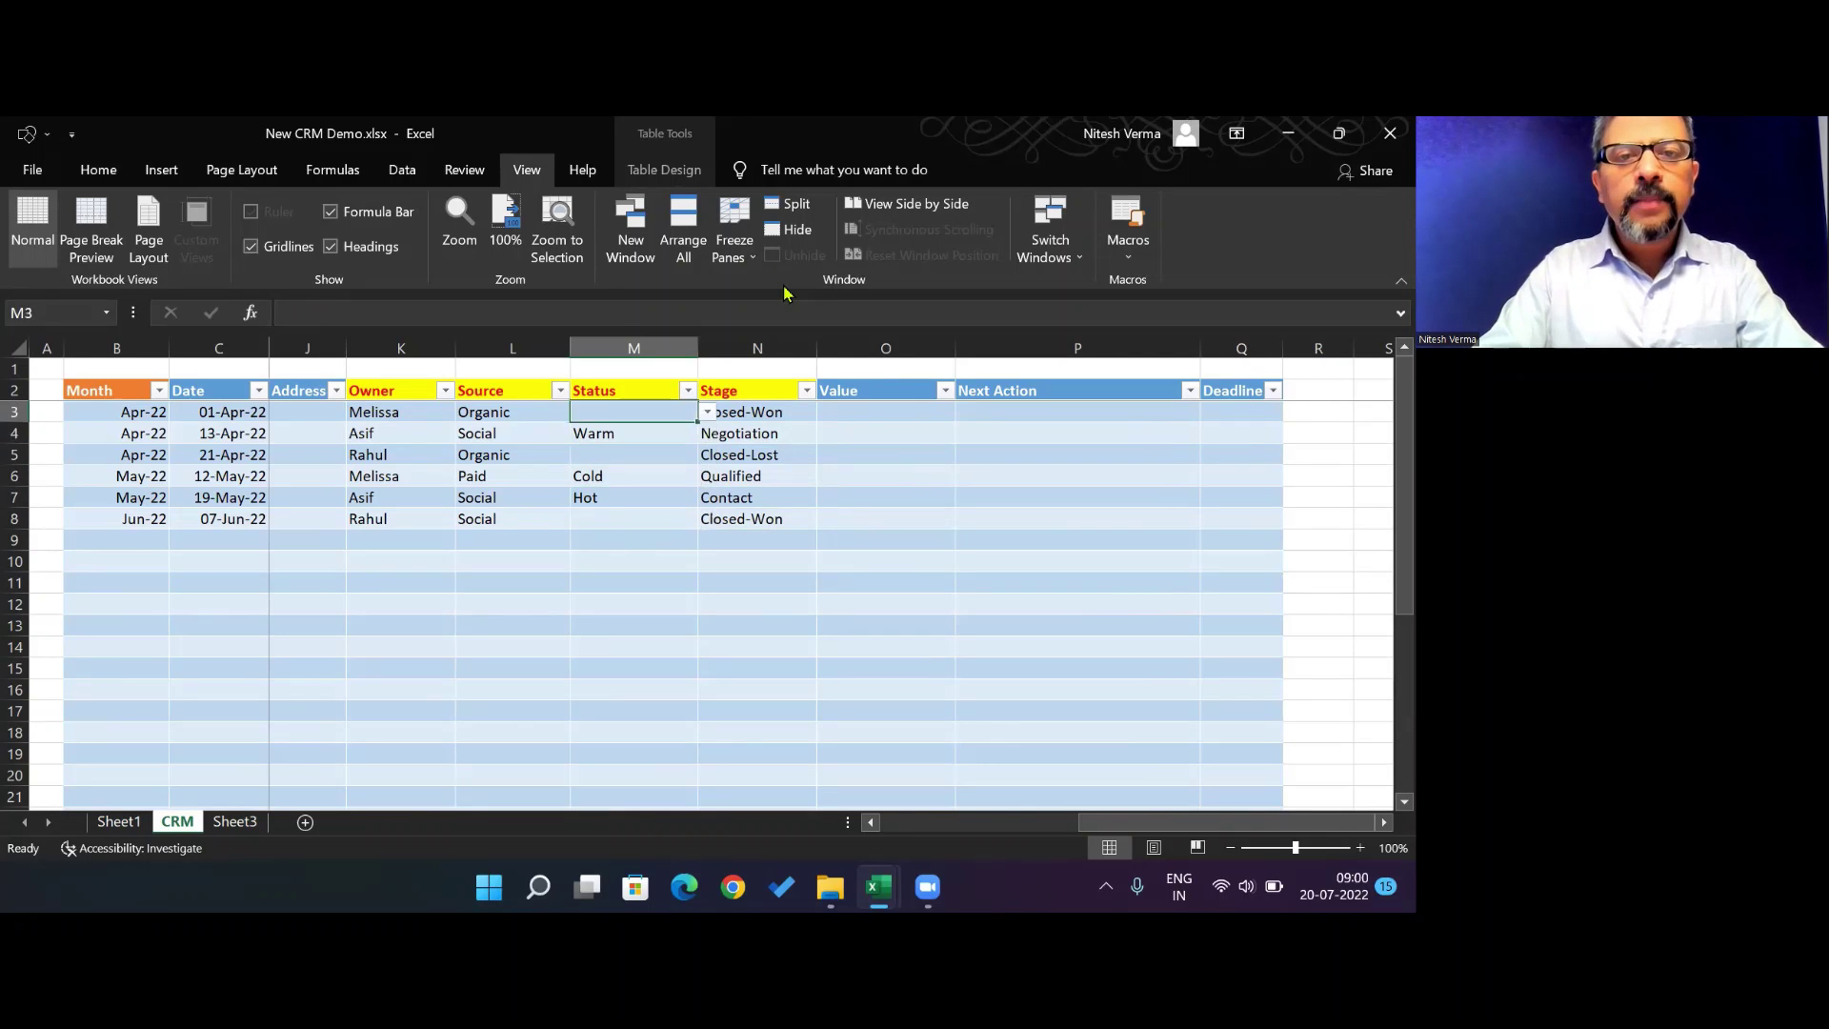
{"action": "key", "text": "Right"}
{"action": "key", "text": "Right"}
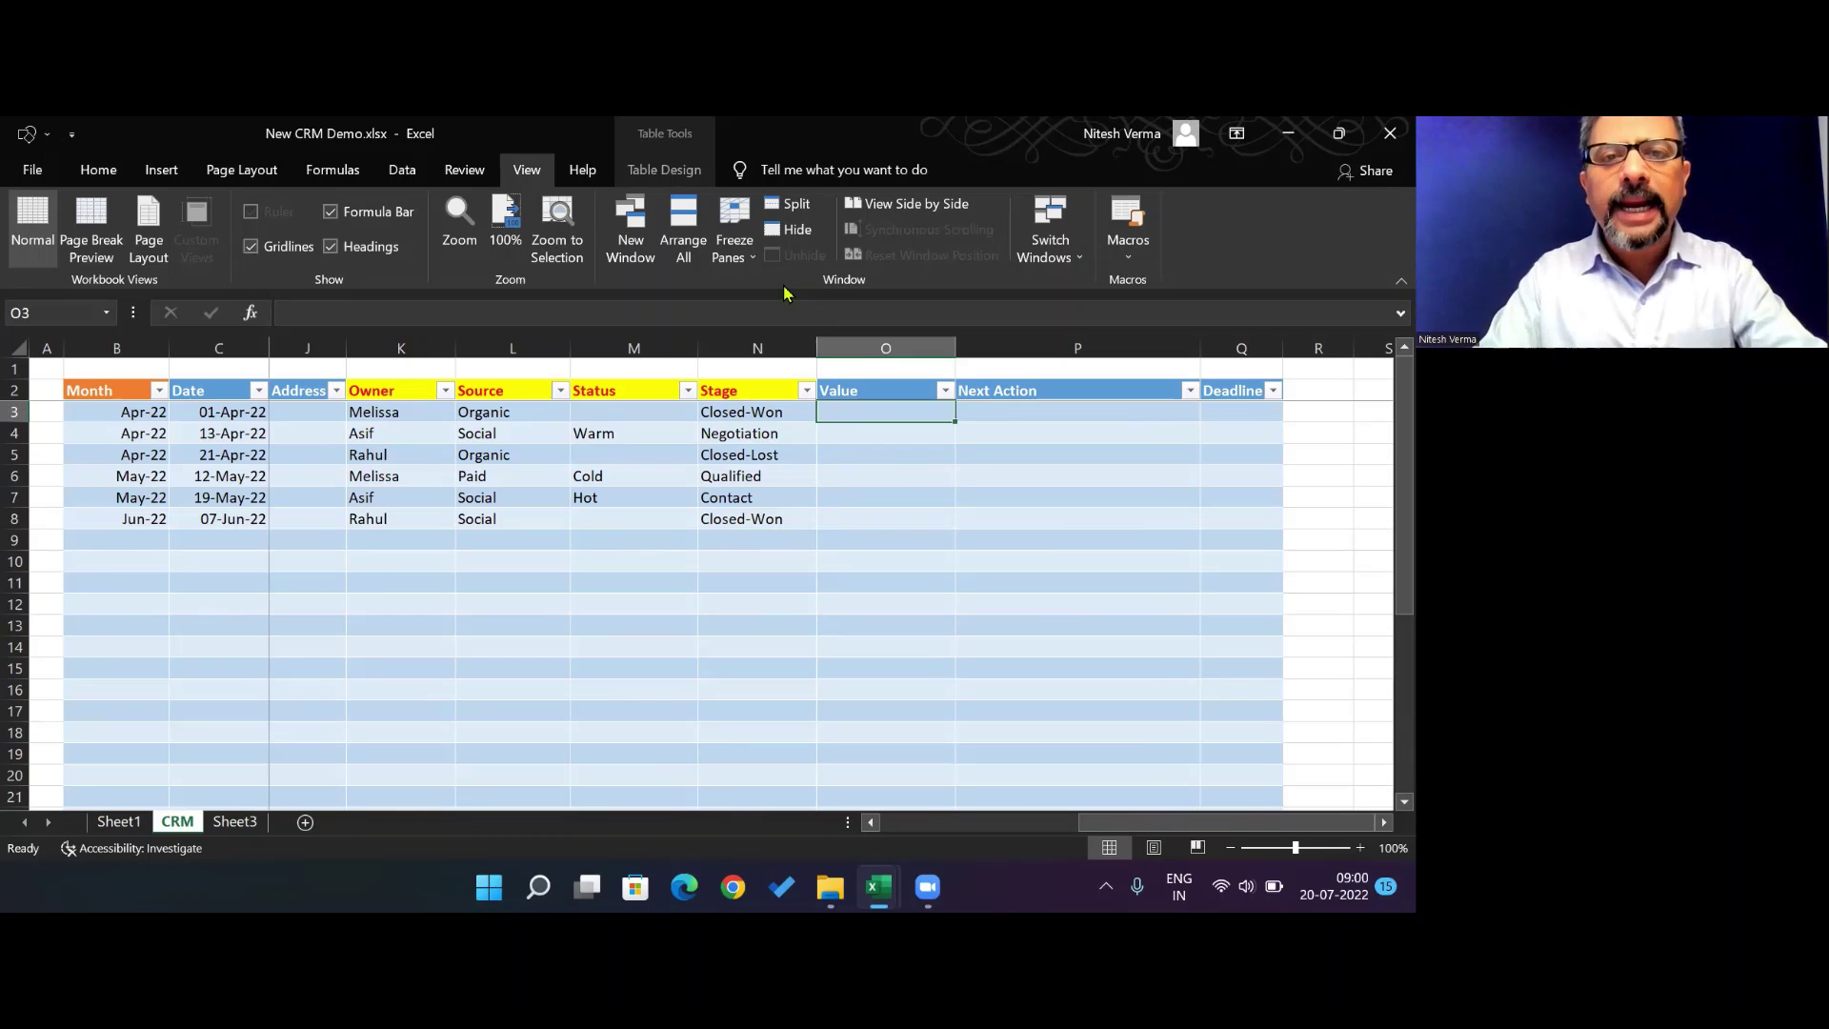
{"action": "type", "text": "3"}
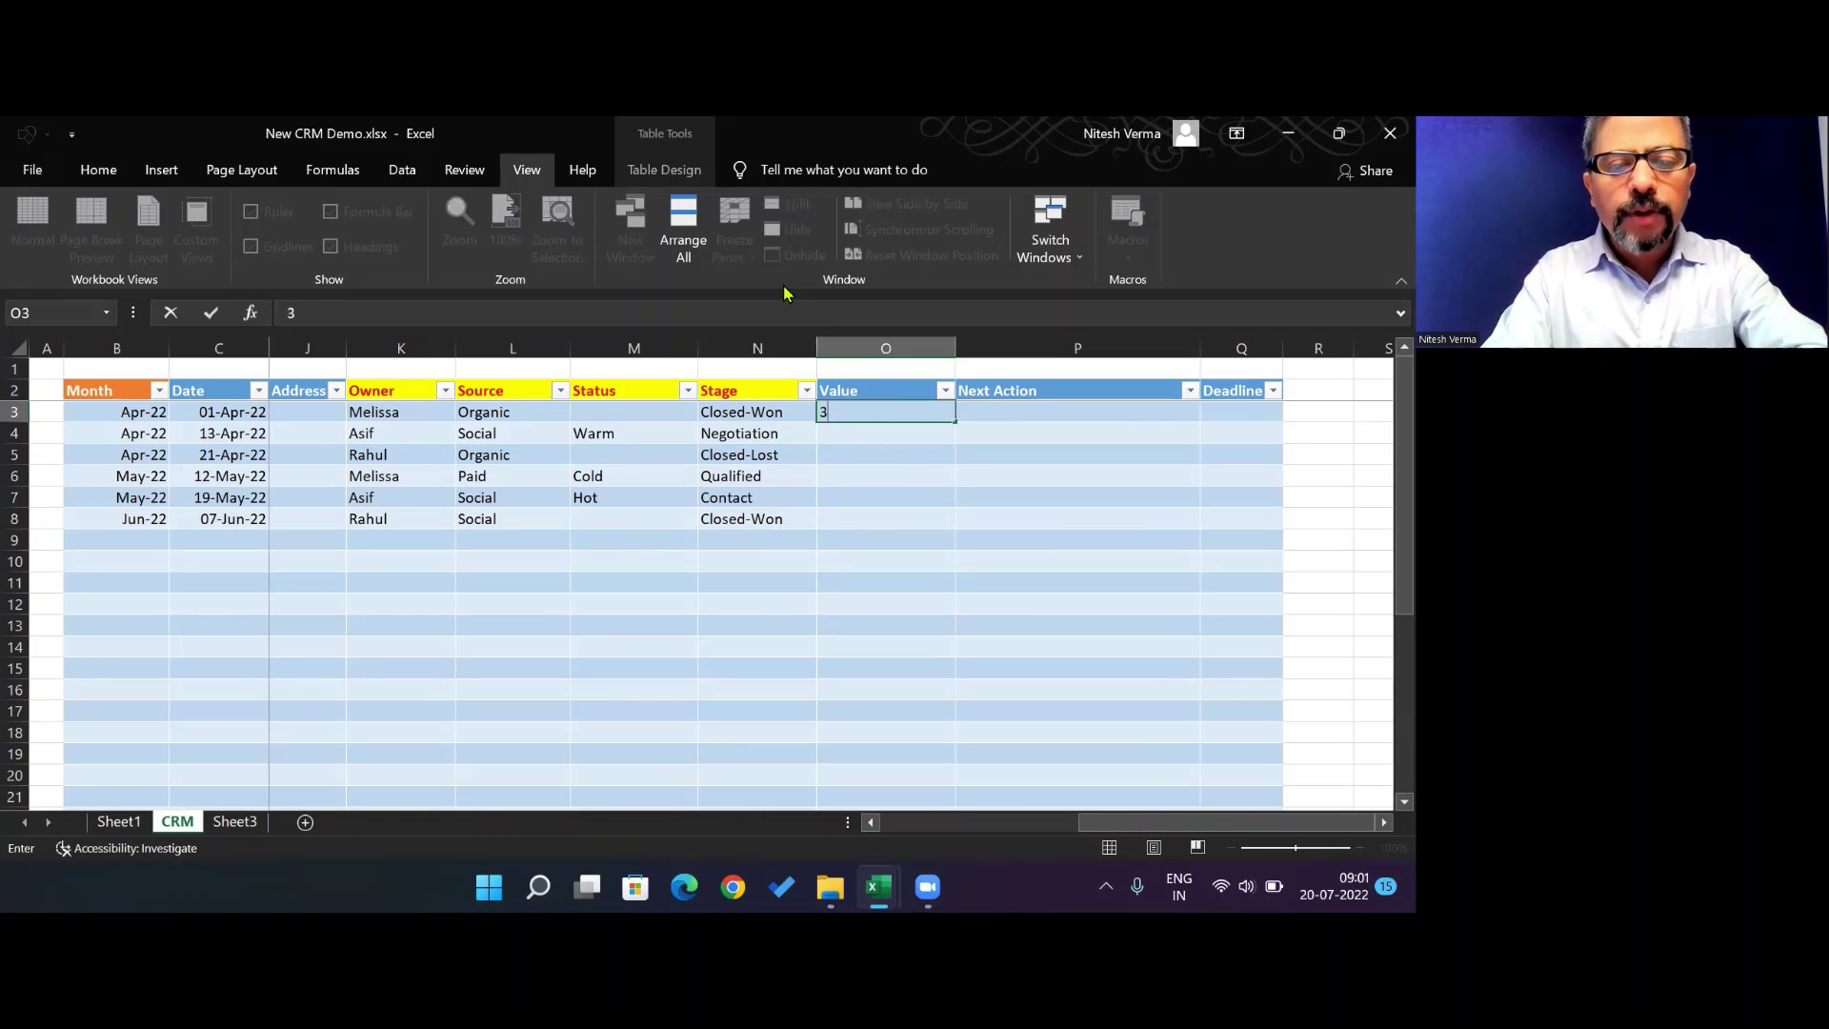
{"action": "type", "text": "7,000"}
{"action": "key", "text": "Return"}
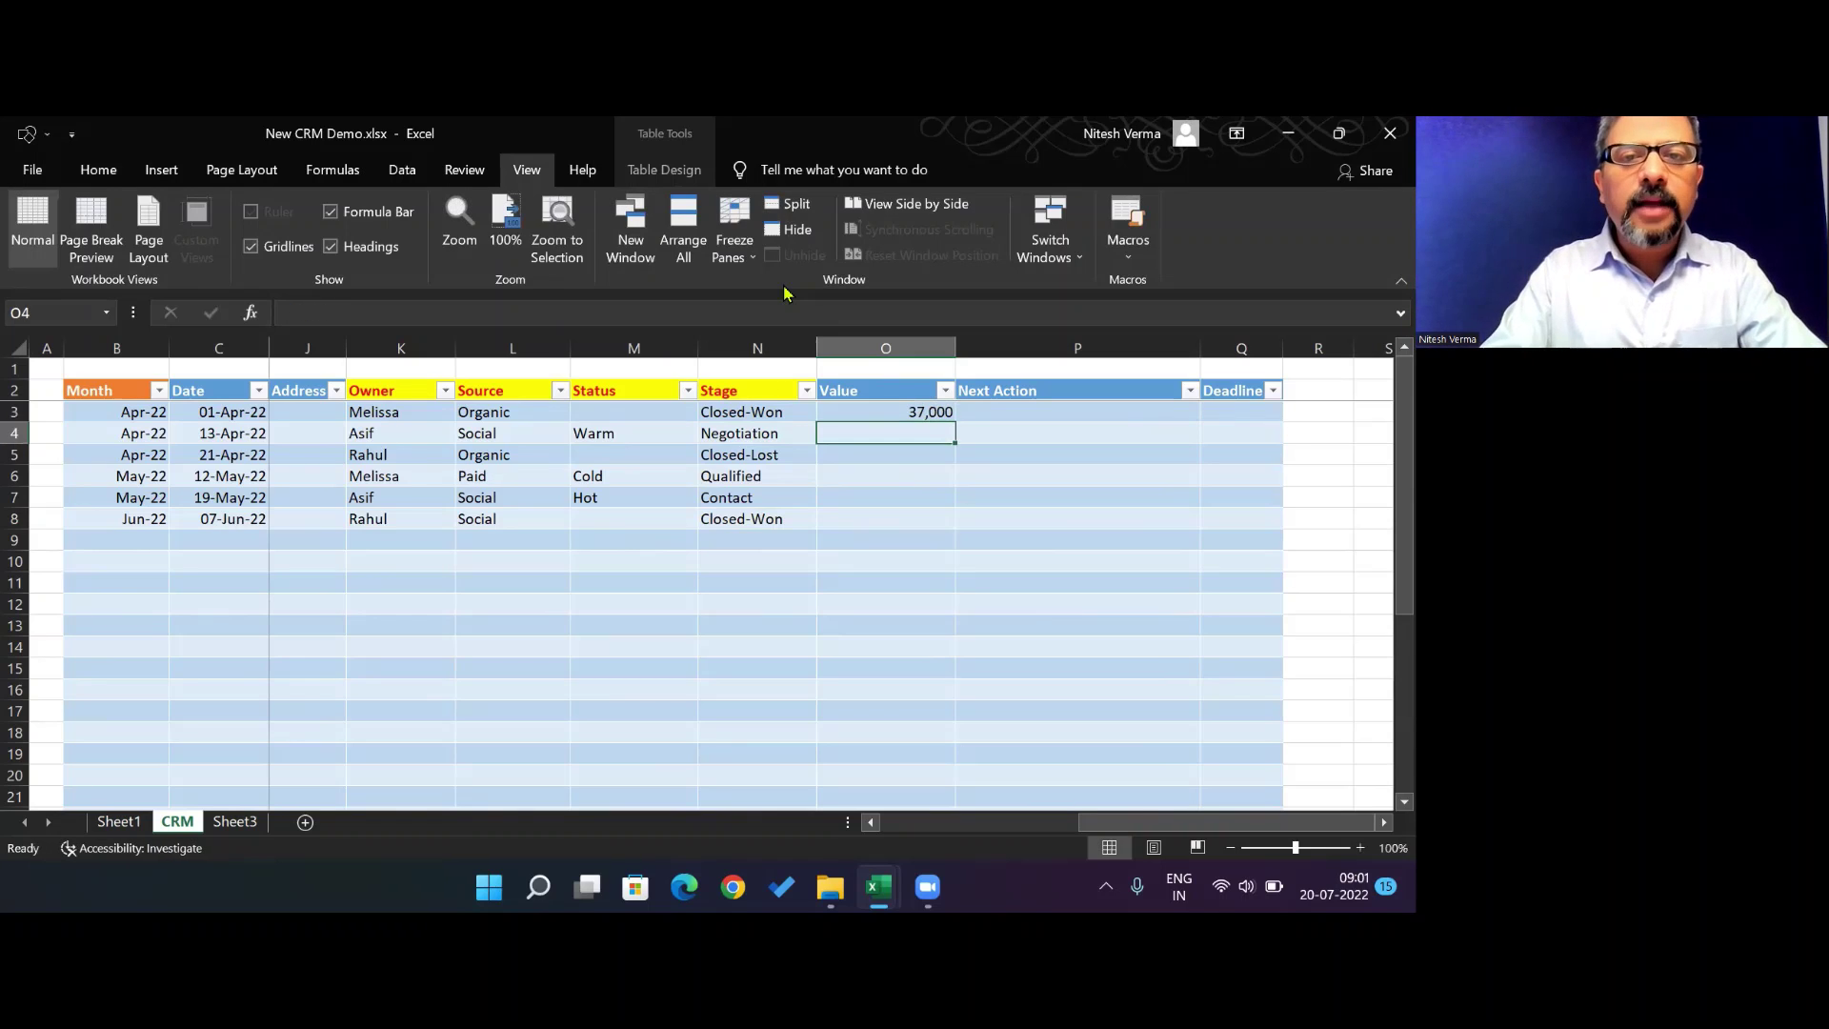
{"action": "type", "text": "56000"}
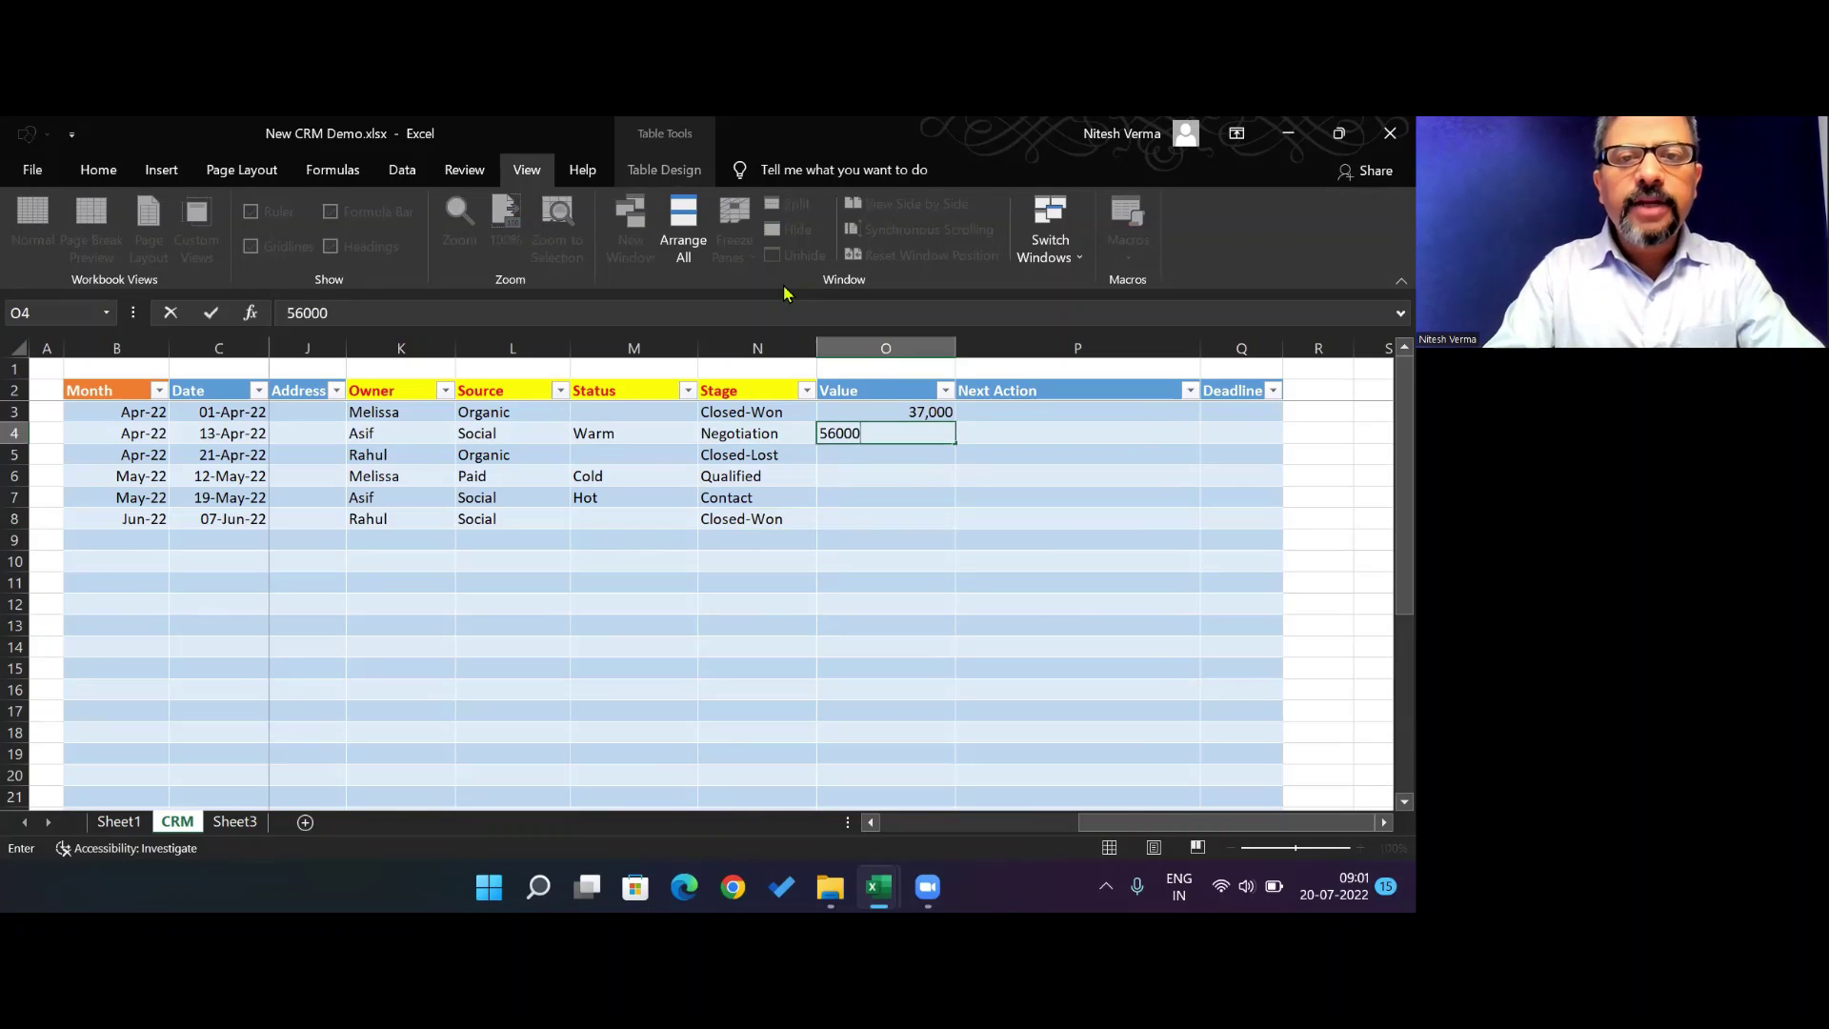
{"action": "key", "text": "Return"}
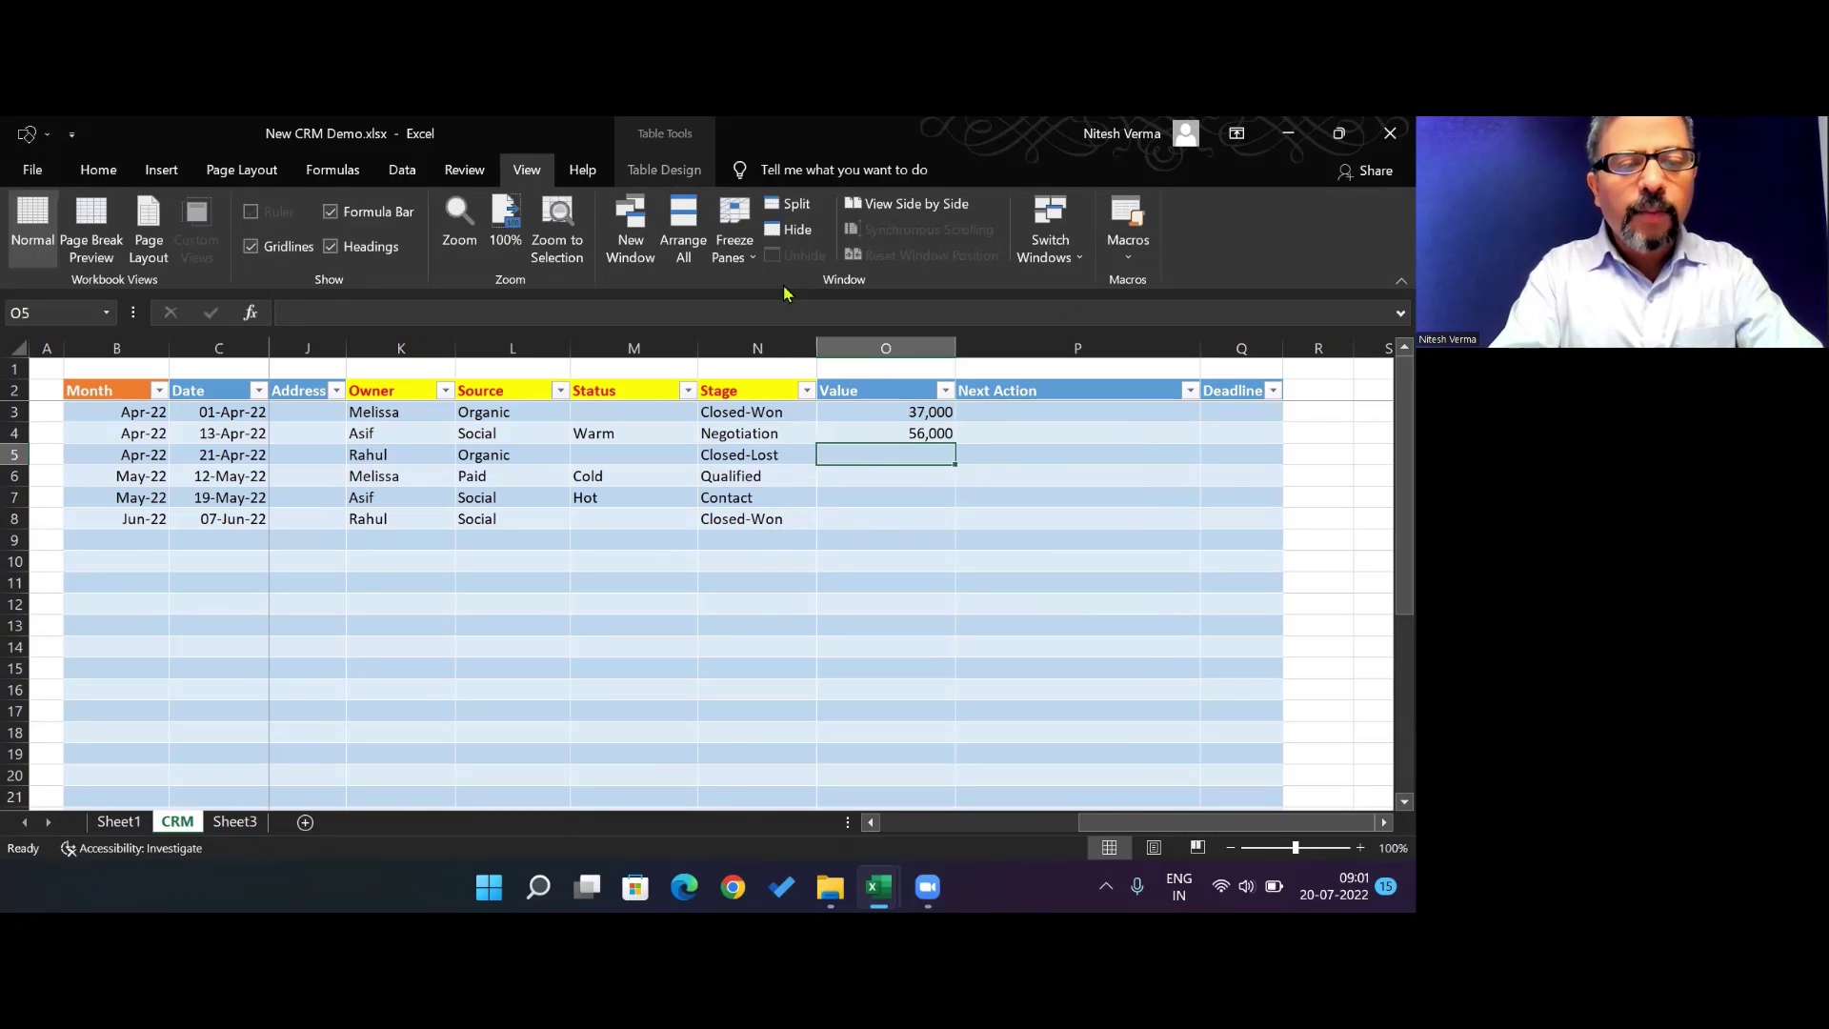
{"action": "type", "text": "32000"}
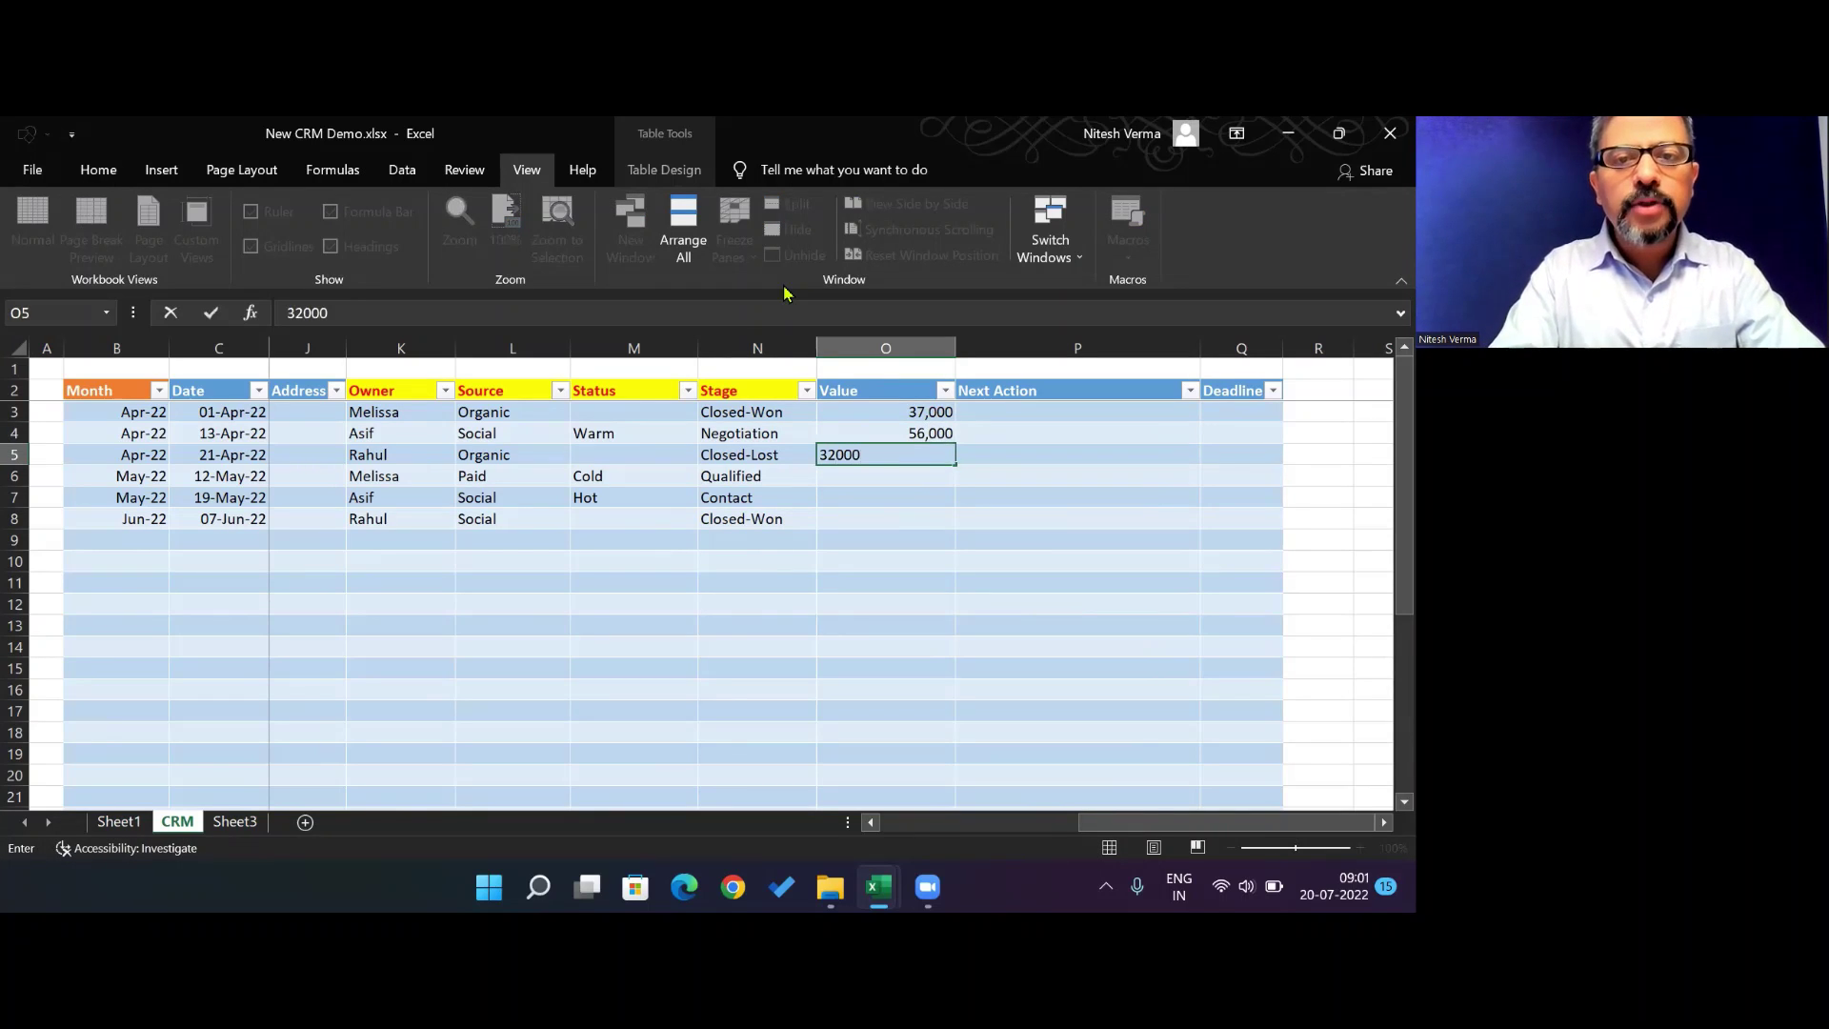
{"action": "key", "text": "Return"}
Enter Values of 1,05,000 in row 6 and 76,000 in row 8, leaving row 7 blank
{"action": "type", "text": "1,0"}
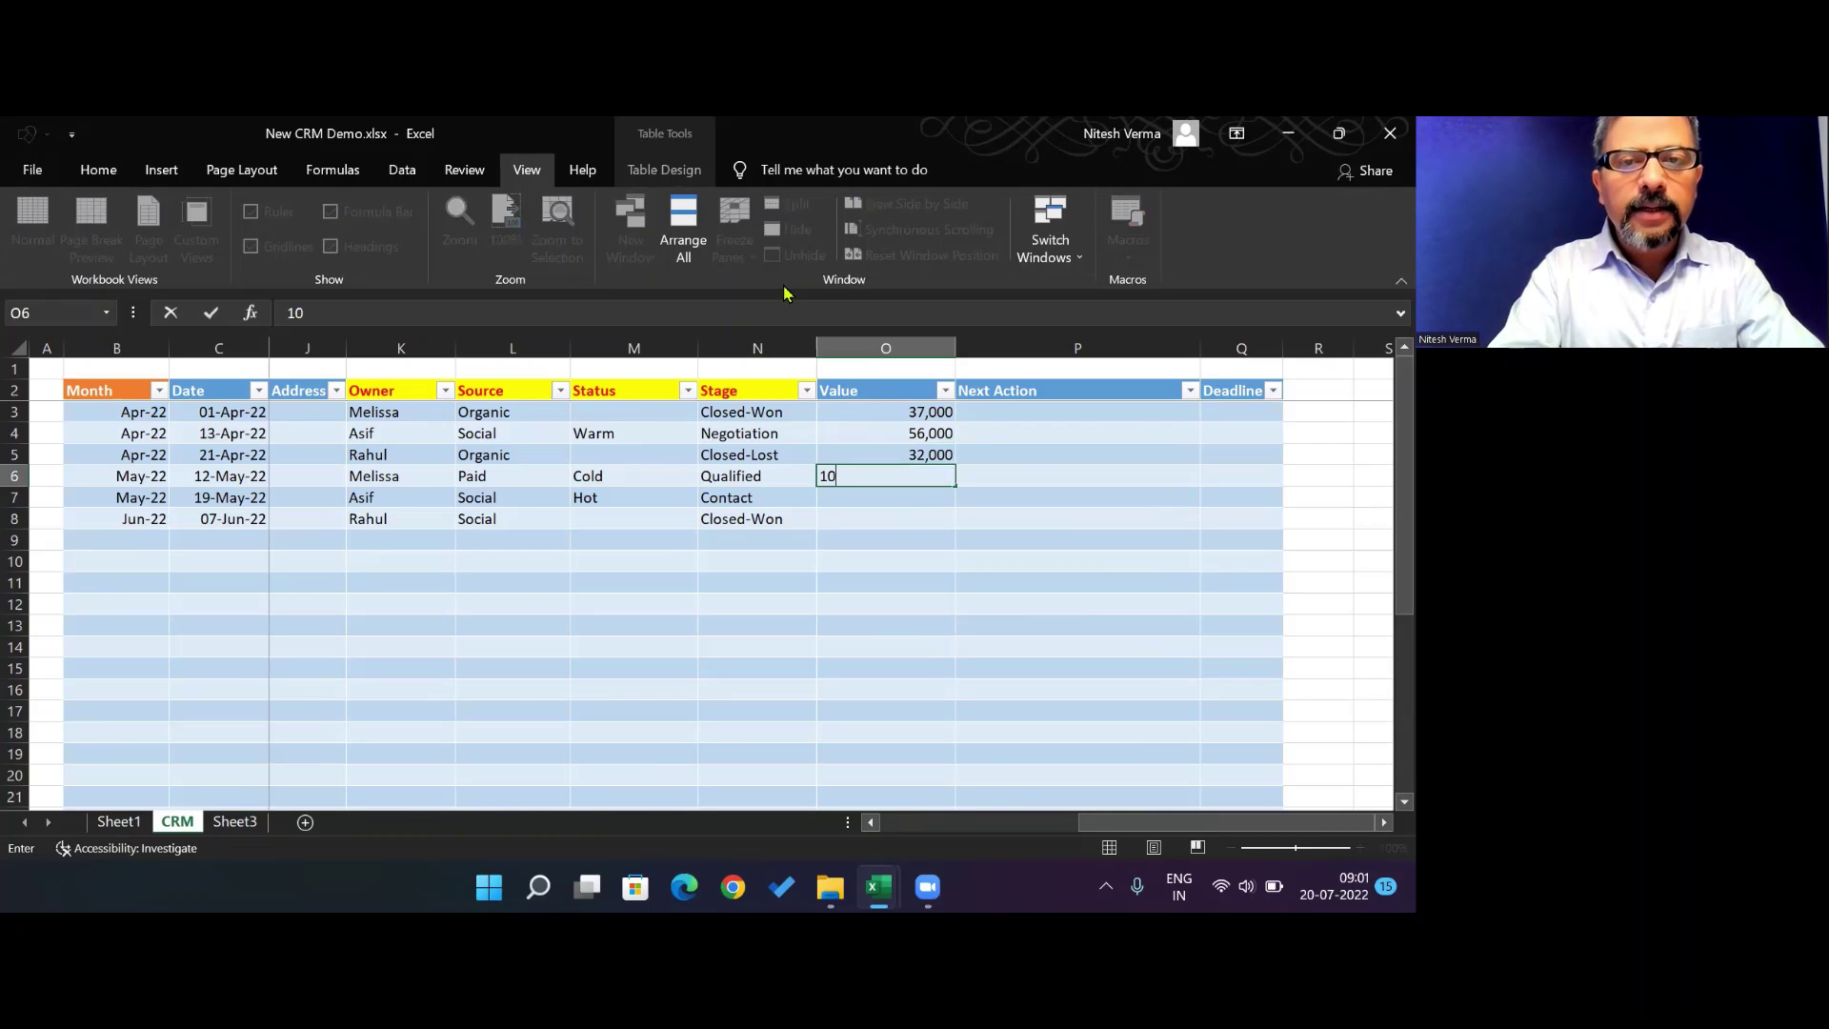
{"action": "type", "text": "5,000"}
{"action": "key", "text": "Return"}
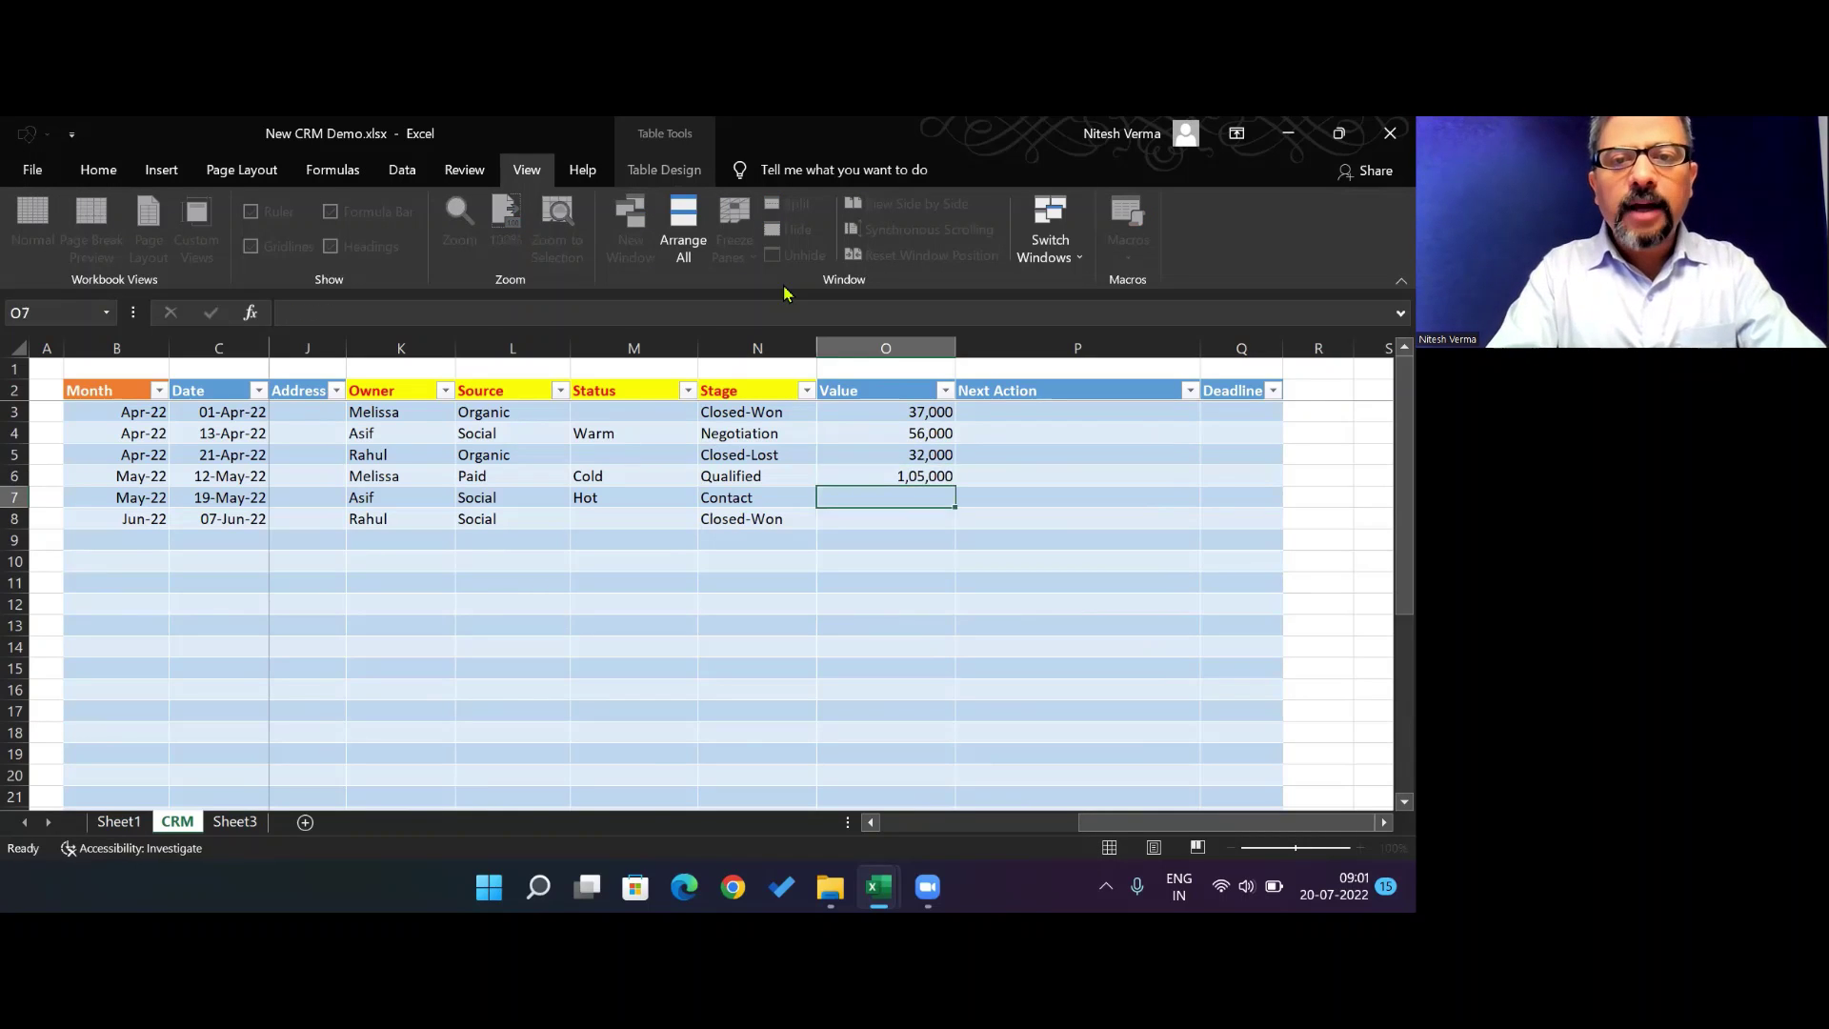
{"action": "key", "text": "Return"}
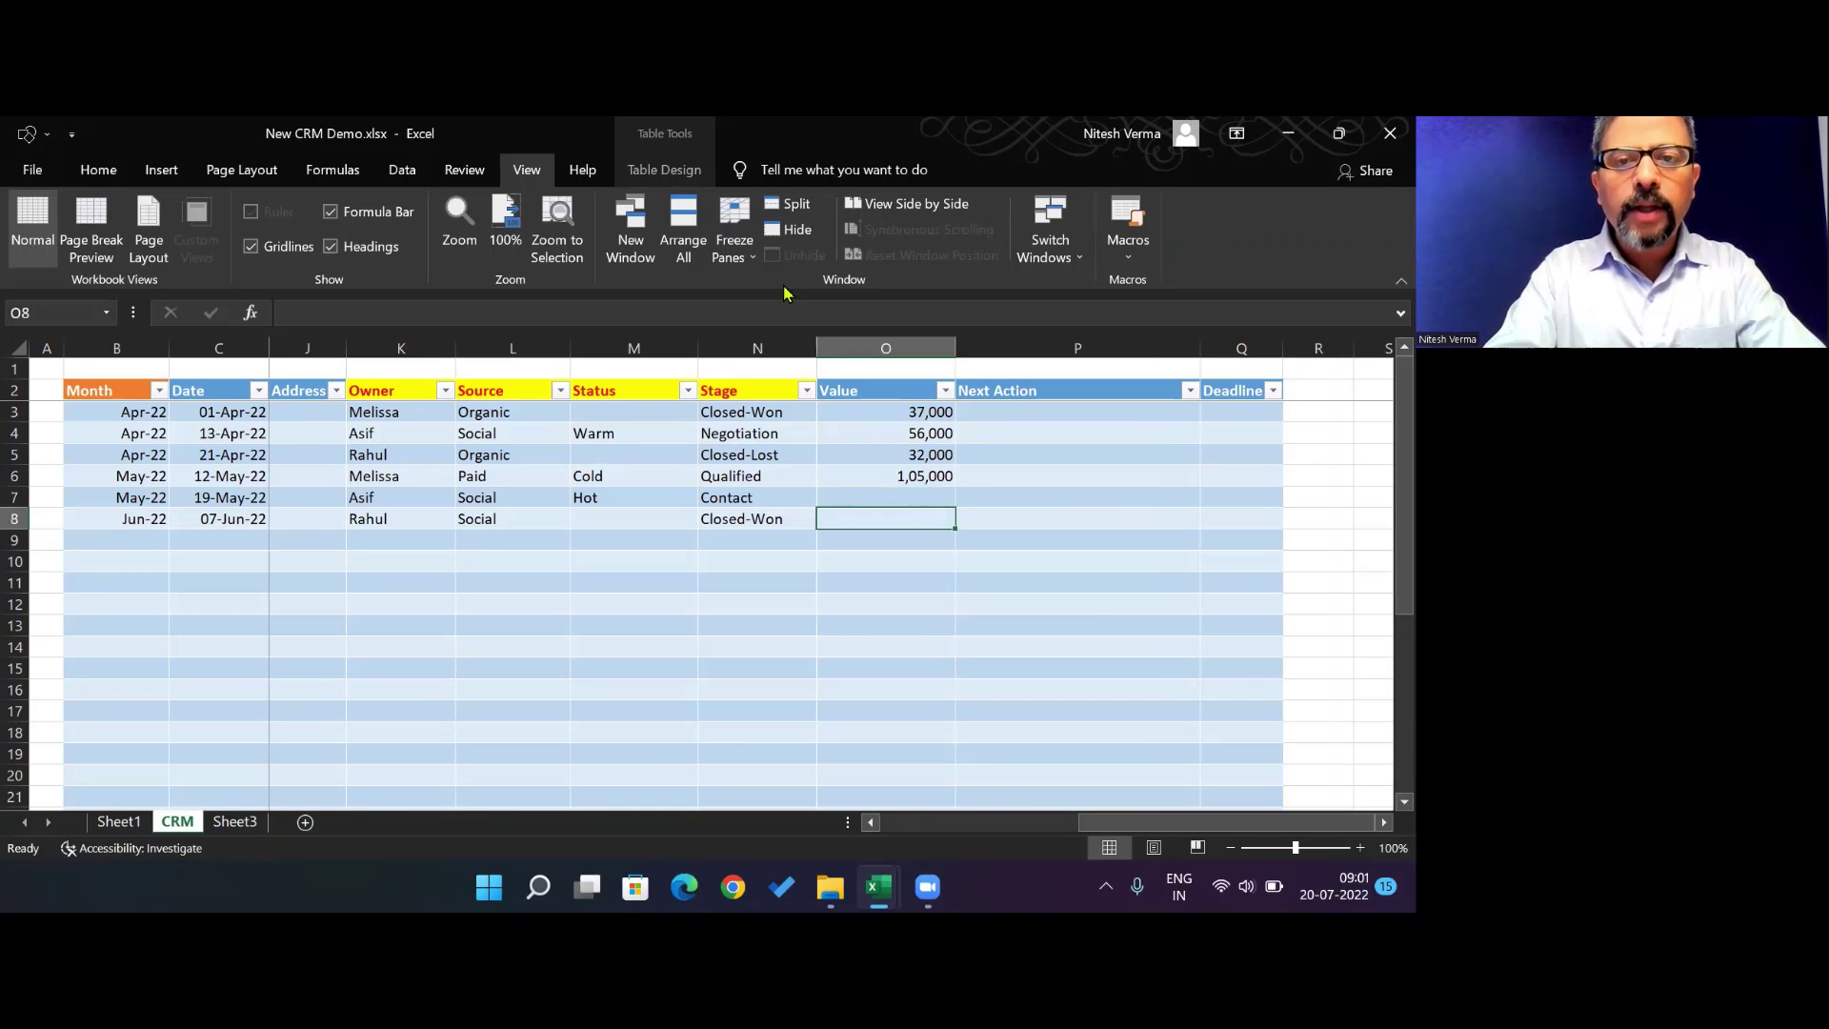
{"action": "type", "text": "76000"}
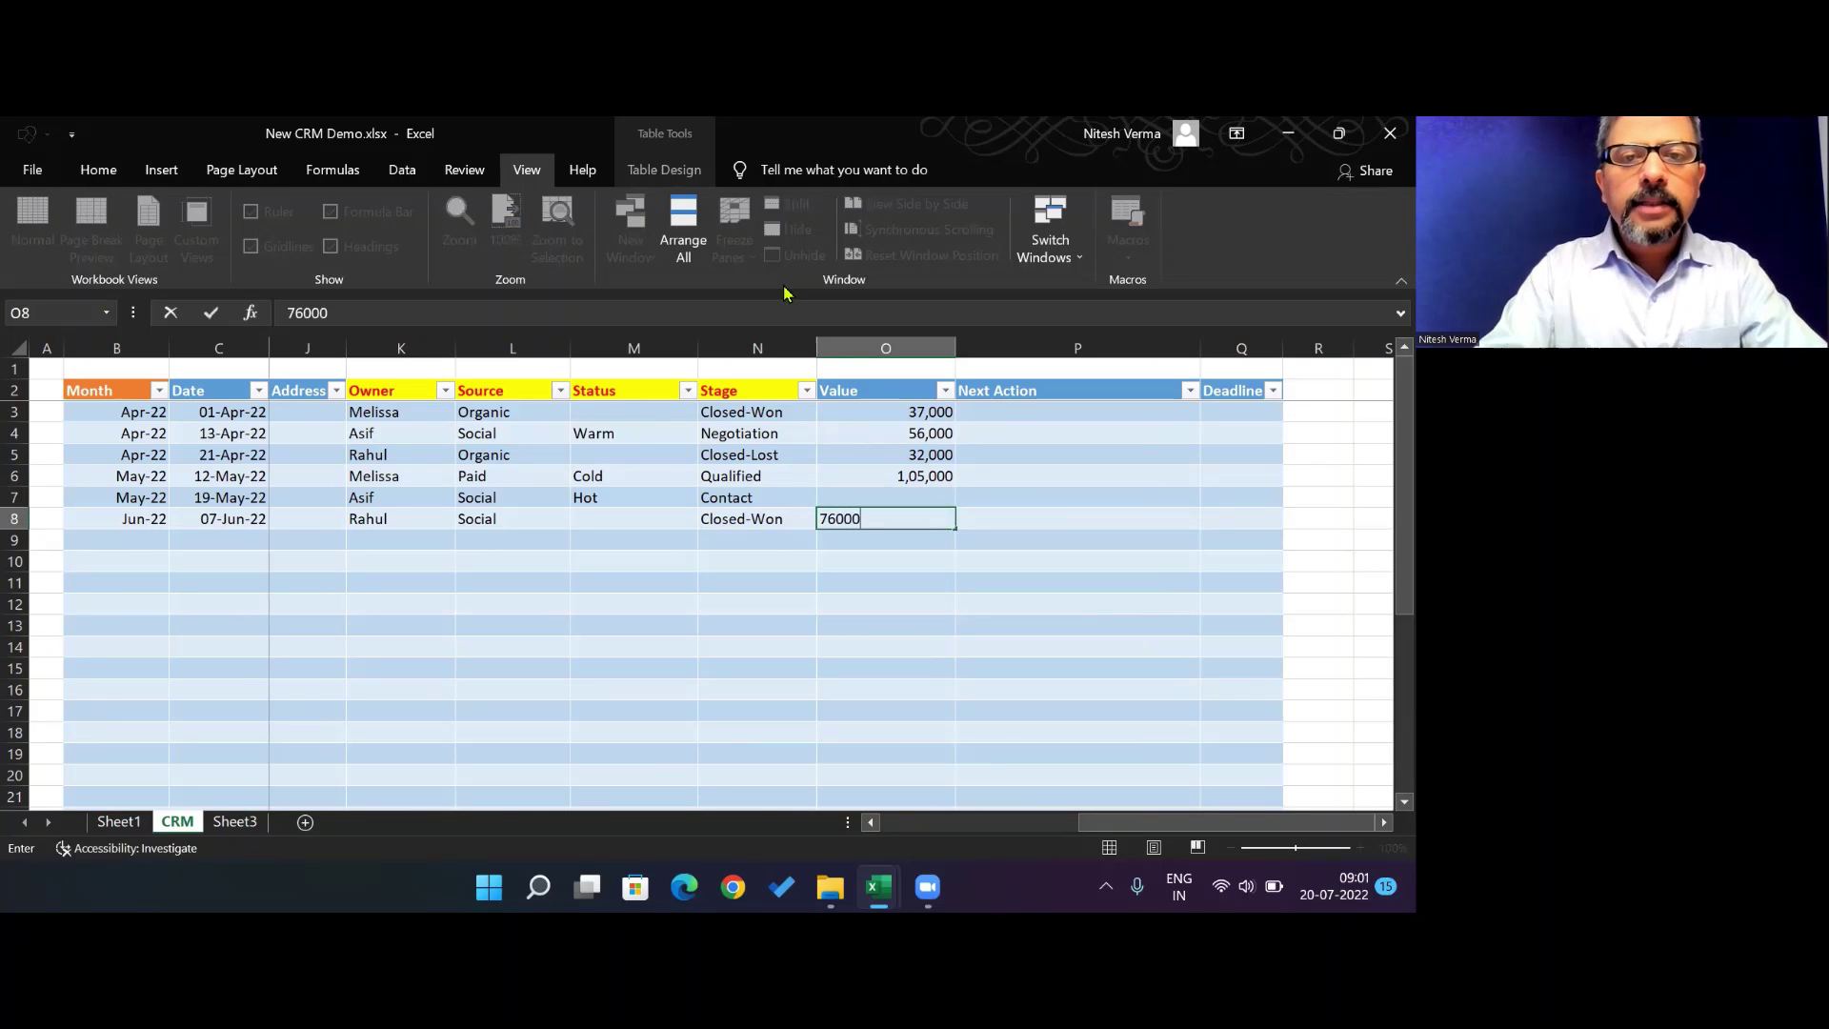
{"action": "key", "text": "Up"}
{"action": "key", "text": "Up"}
{"action": "key", "text": "Up"}
{"action": "key", "text": "Up"}
{"action": "key", "text": "Up"}
{"action": "key", "text": "Right"}
{"action": "key", "text": "Right"}
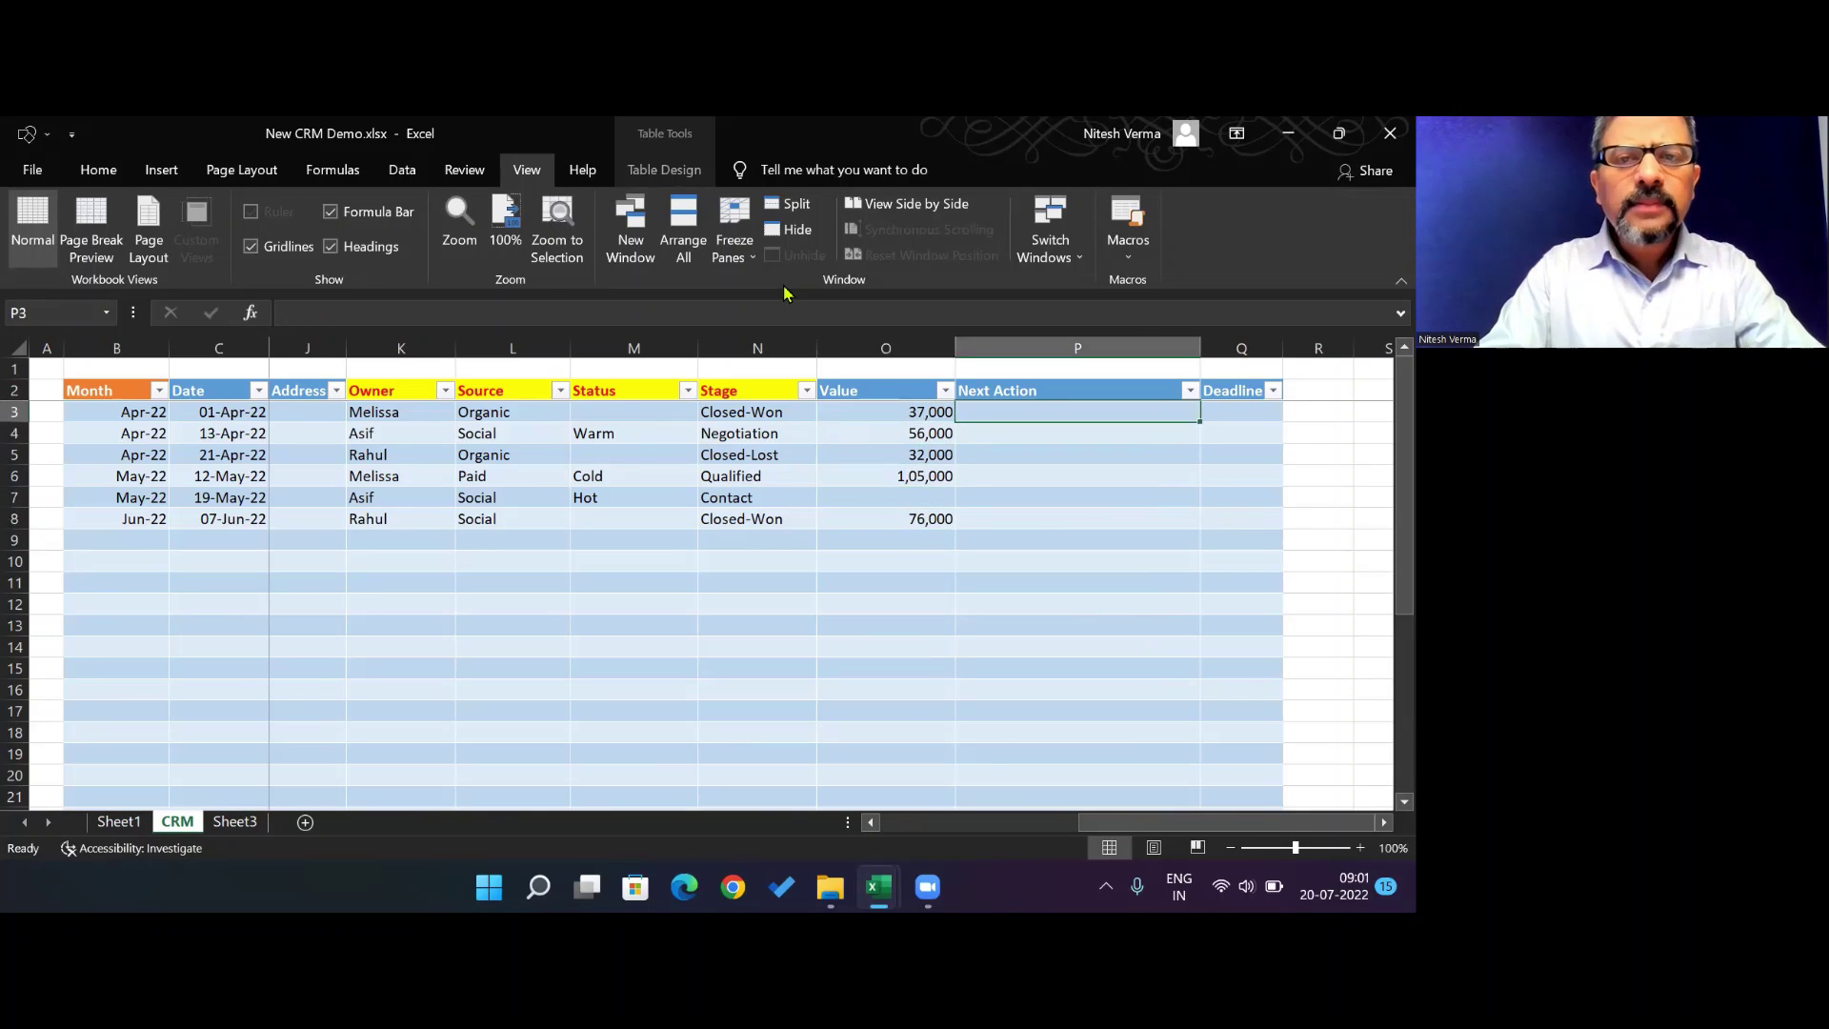
{"action": "key", "text": "Right"}
{"action": "key", "text": "Left"}
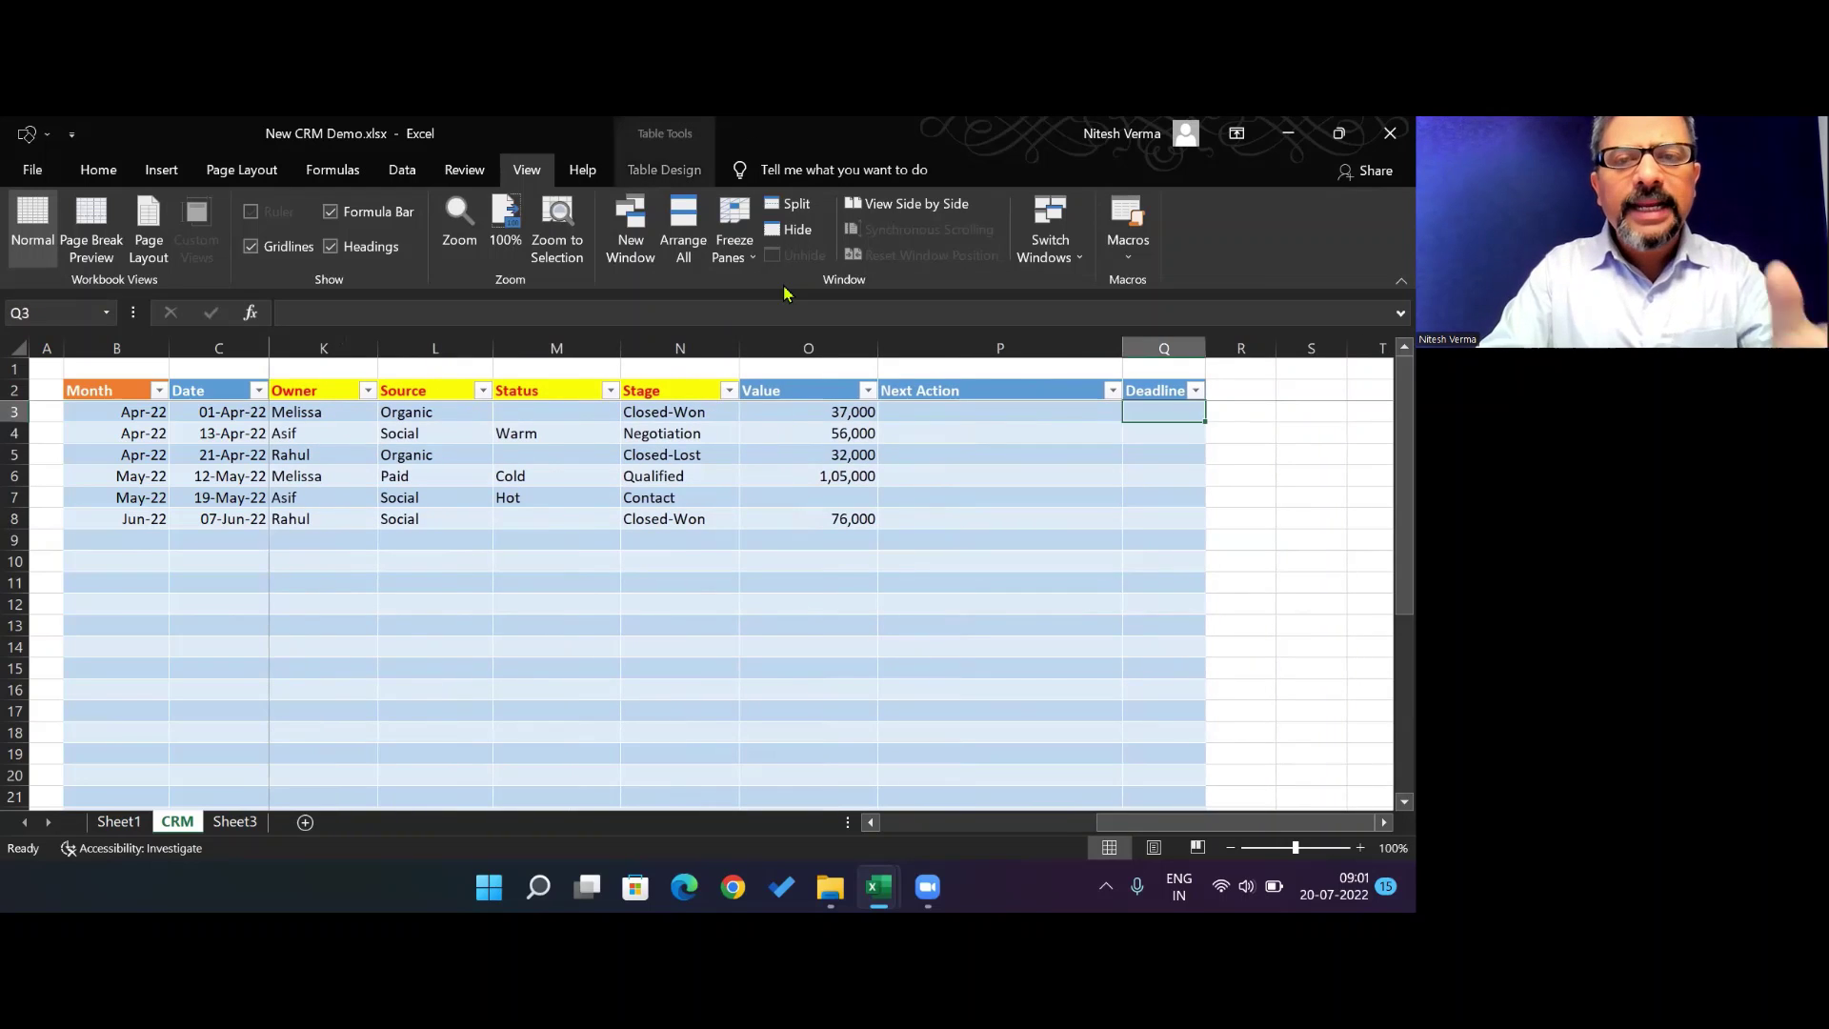
{"action": "key", "text": "Down"}
{"action": "left_click", "coordinate": [811, 410]}
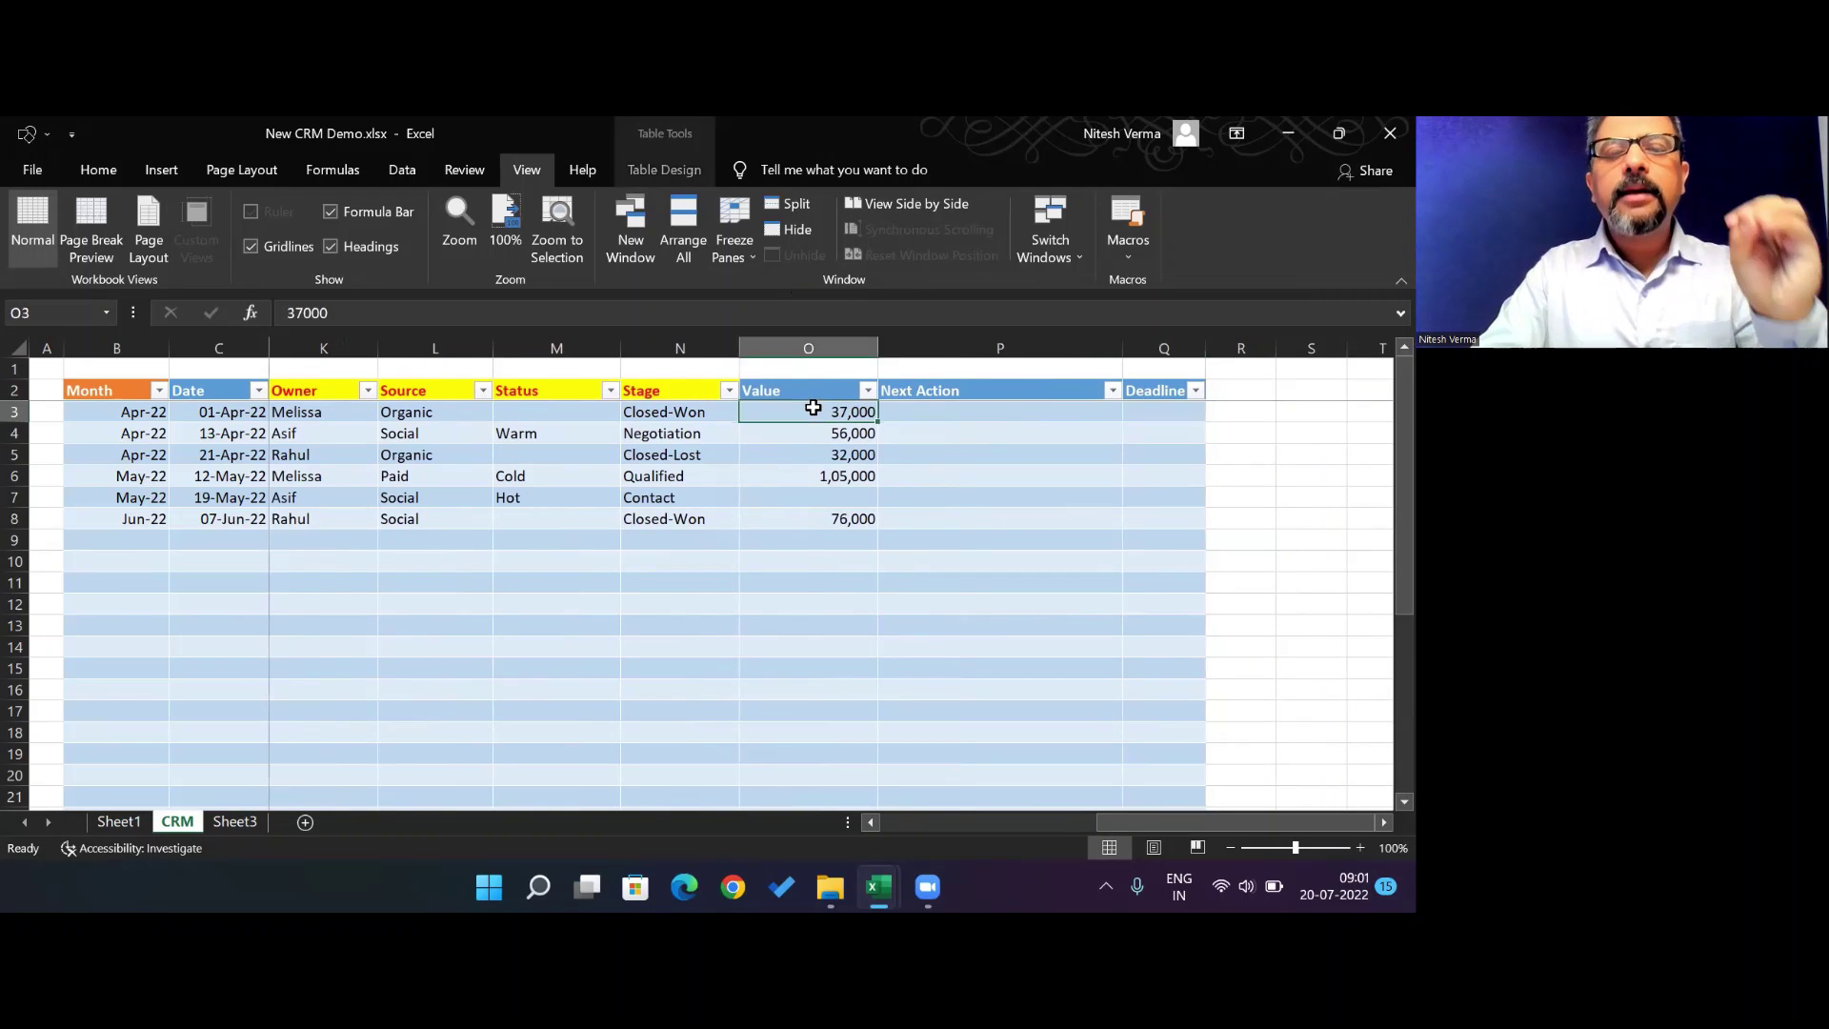
Enter the Next Action "Need to arrange a video meeting" with the Deadline 25-Jul-2022 for the record in row 4
{"action": "key", "text": "Down"}
{"action": "key", "text": "Left"}
{"action": "key", "text": "Right"}
{"action": "key", "text": "Right"}
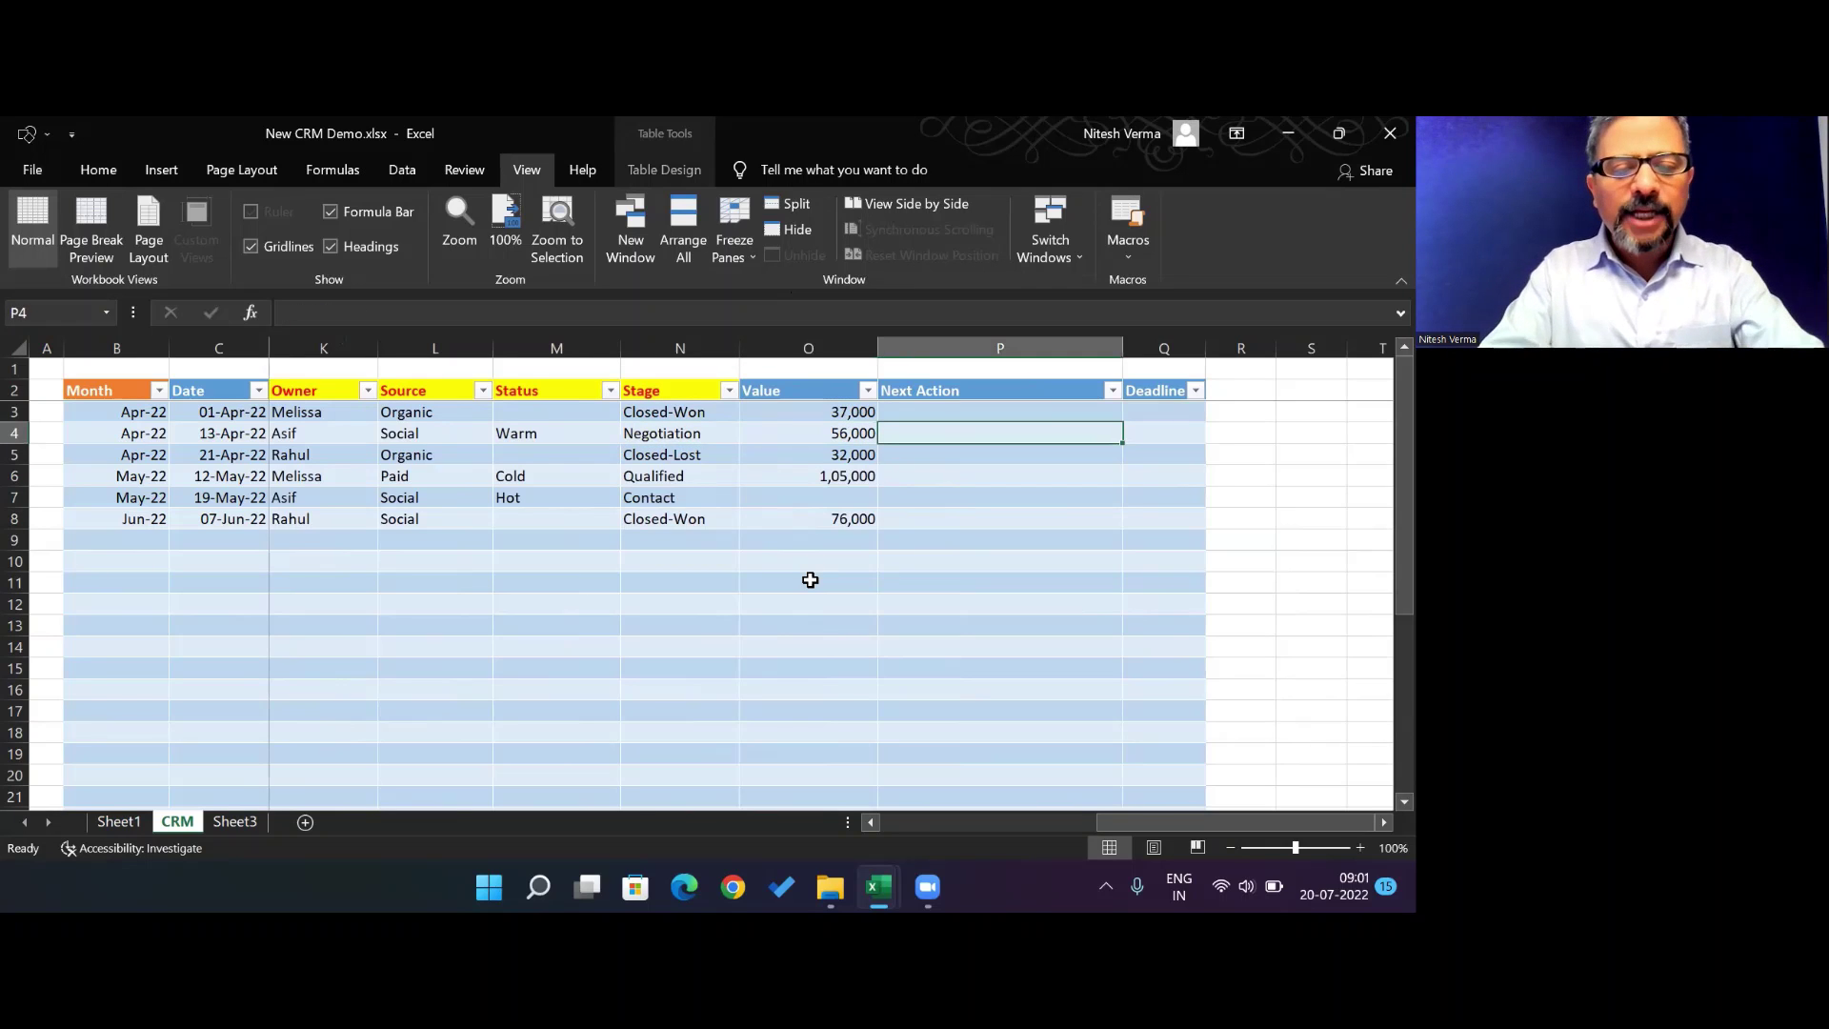
{"action": "type", "text": "Need to arrange a video mre"}
{"action": "key", "text": "BackSpace"}
{"action": "key", "text": "BackSpace"}
{"action": "type", "text": "eeting"}
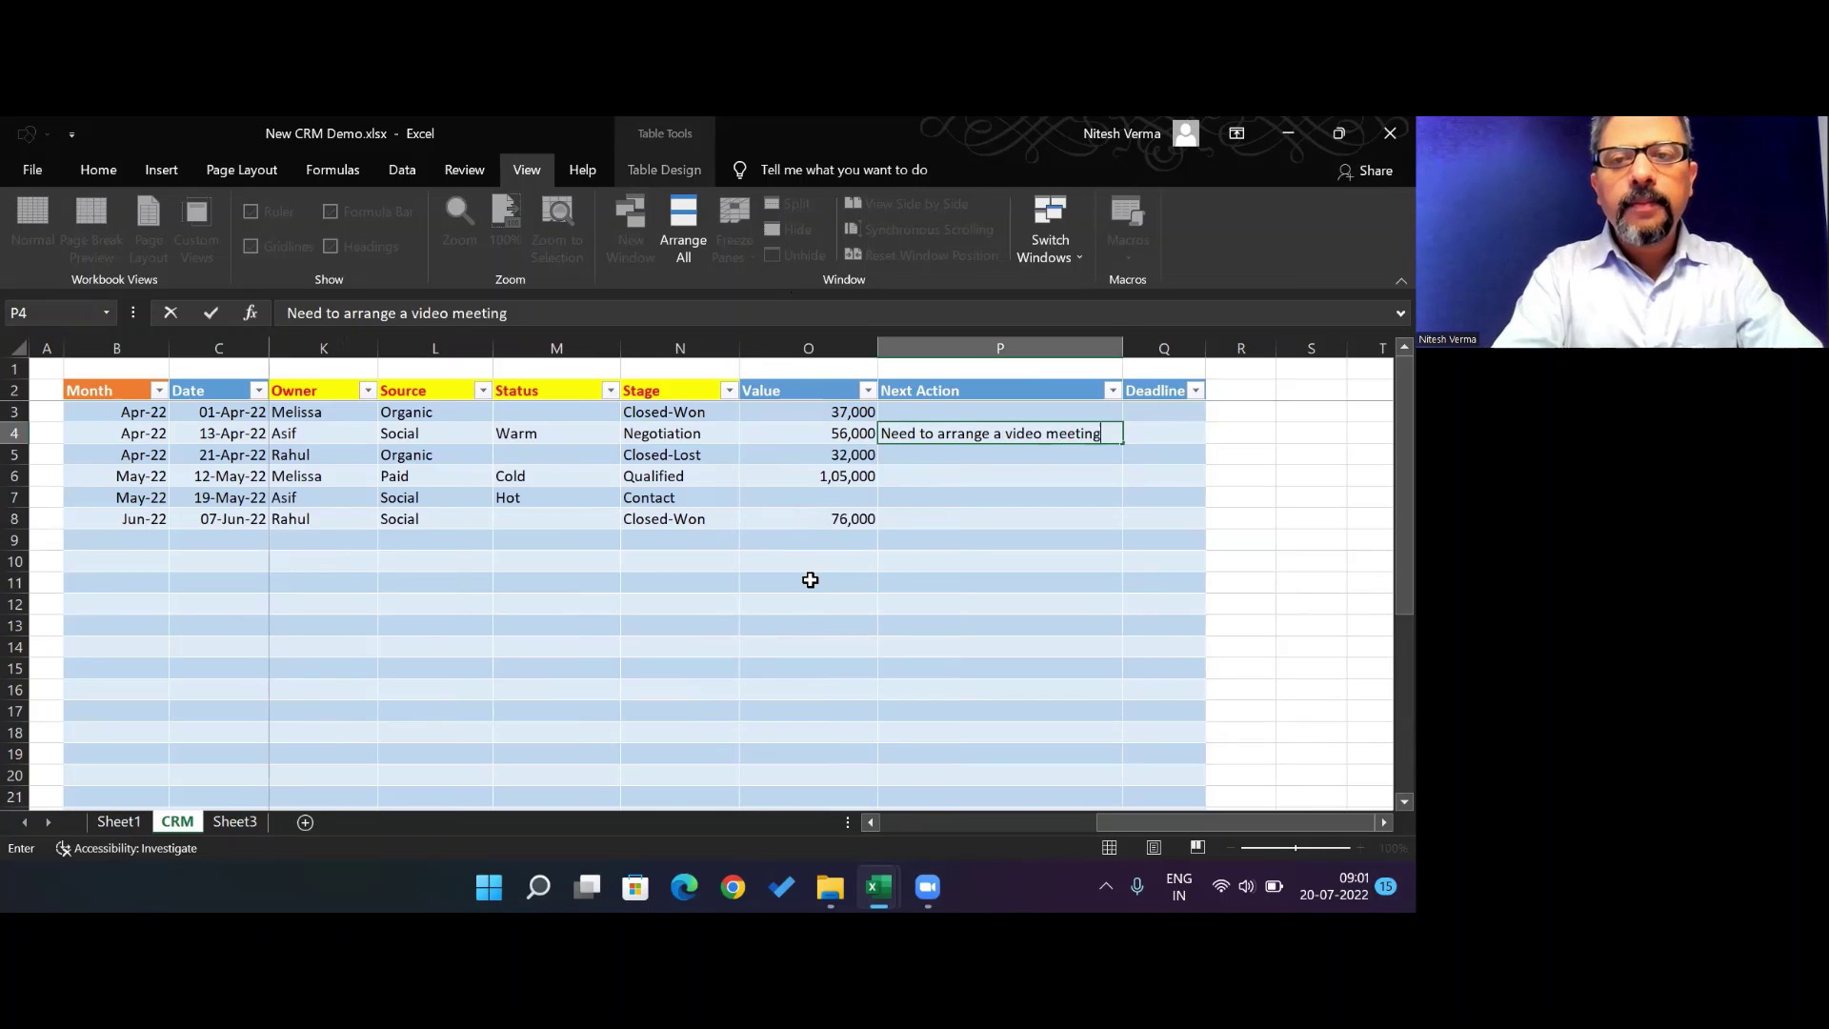
{"action": "key", "text": "Tab"}
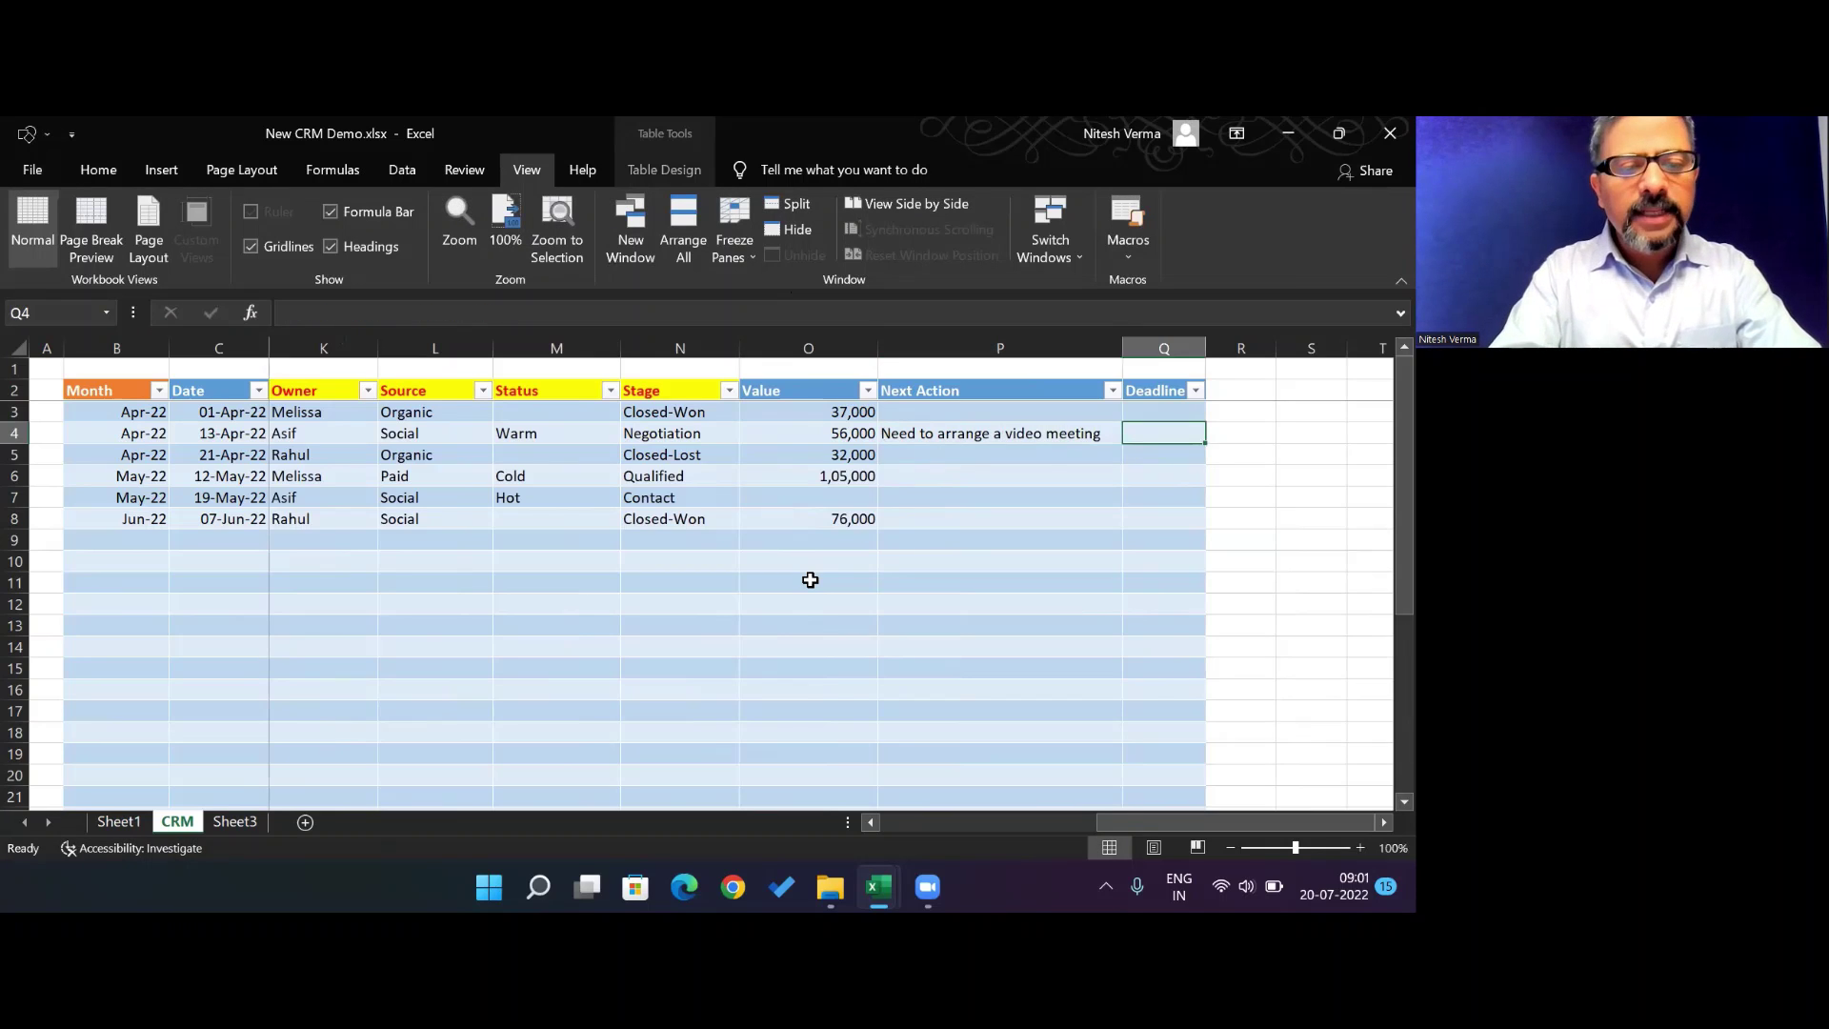
{"action": "type", "text": "25-Jul-2022"}
{"action": "key", "text": "Return"}
{"action": "key", "text": "Up"}
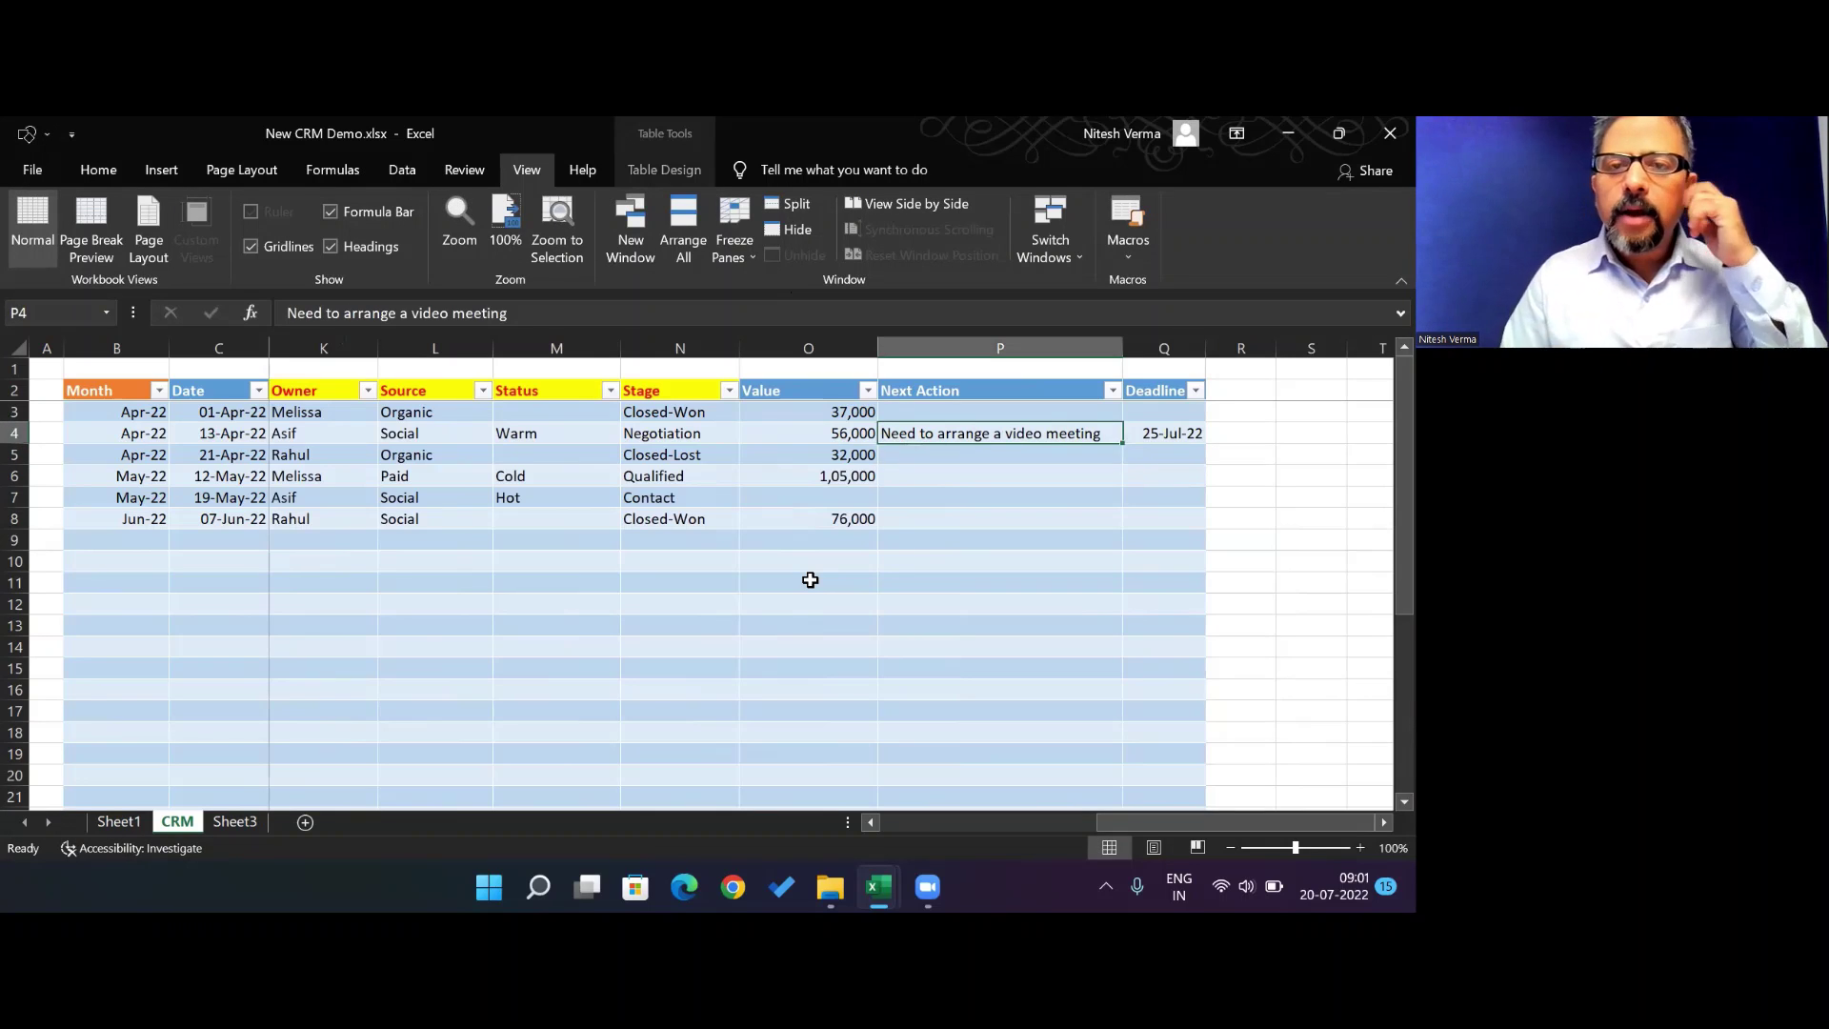
Review the Next Action and Deadline entries and go back across the row 4 record to its Country column
{"action": "key", "text": "Up"}
{"action": "key", "text": "Up"}
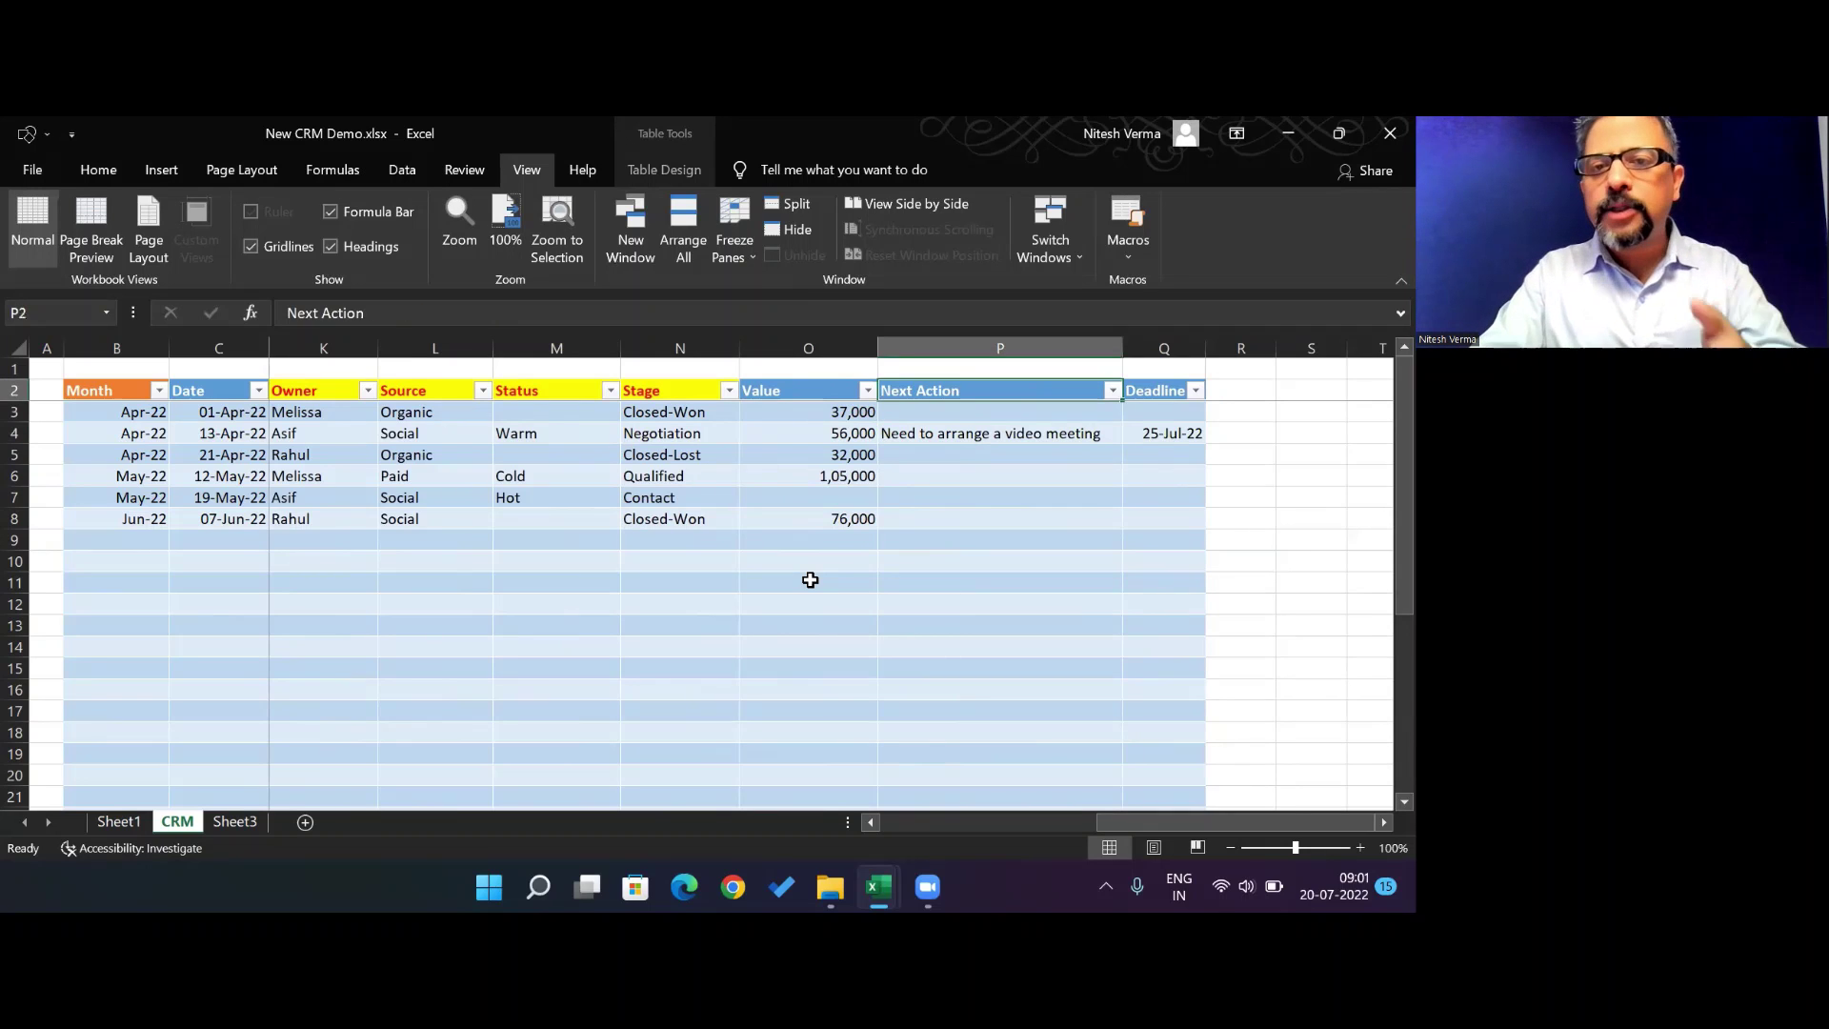
{"action": "key", "text": "Down"}
{"action": "key", "text": "Down"}
{"action": "key", "text": "Right"}
{"action": "key", "text": "Left"}
{"action": "key", "text": "Left"}
{"action": "key", "text": "Left"}
{"action": "key", "text": "Left"}
{"action": "key", "text": "Left"}
{"action": "key", "text": "Left"}
{"action": "key", "text": "Left"}
{"action": "key", "text": "Left"}
{"action": "key", "text": "Left"}
{"action": "key", "text": "Left"}
{"action": "key", "text": "Left"}
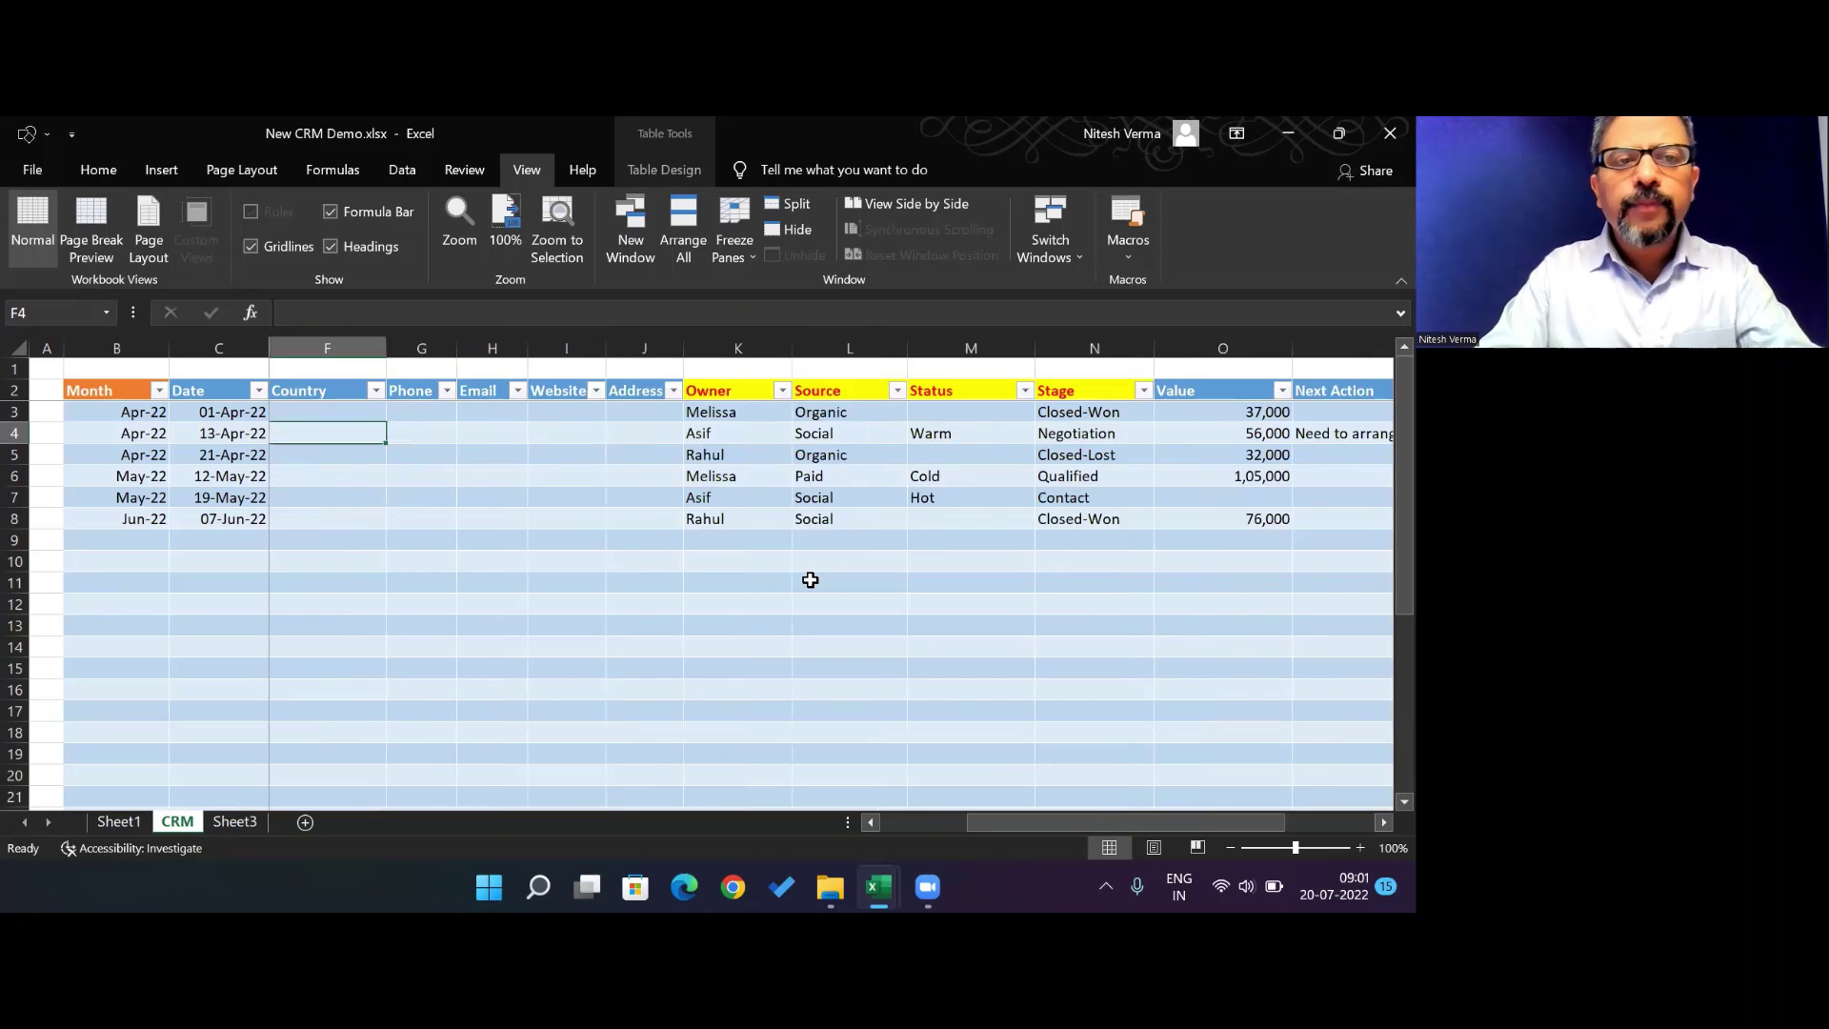
Review the record in row 4 across its columns, from the contact details through Value to Next Action and Deadline
{"action": "key", "text": "Left"}
{"action": "key", "text": "Left"}
{"action": "key", "text": "Left"}
{"action": "key", "text": "Left"}
{"action": "key", "text": "Left"}
{"action": "key", "text": "Right"}
{"action": "key", "text": "Right"}
{"action": "key", "text": "Right"}
{"action": "key", "text": "Right"}
{"action": "key", "text": "Right"}
{"action": "key", "text": "Right"}
{"action": "key", "text": "Right"}
{"action": "key", "text": "Right"}
{"action": "key", "text": "Right"}
{"action": "key", "text": "Right"}
{"action": "key", "text": "Right"}
{"action": "key", "text": "Right"}
{"action": "key", "text": "Right"}
{"action": "key", "text": "Right"}
{"action": "key", "text": "Right"}
{"action": "key", "text": "Right"}
{"action": "key", "text": "Right"}
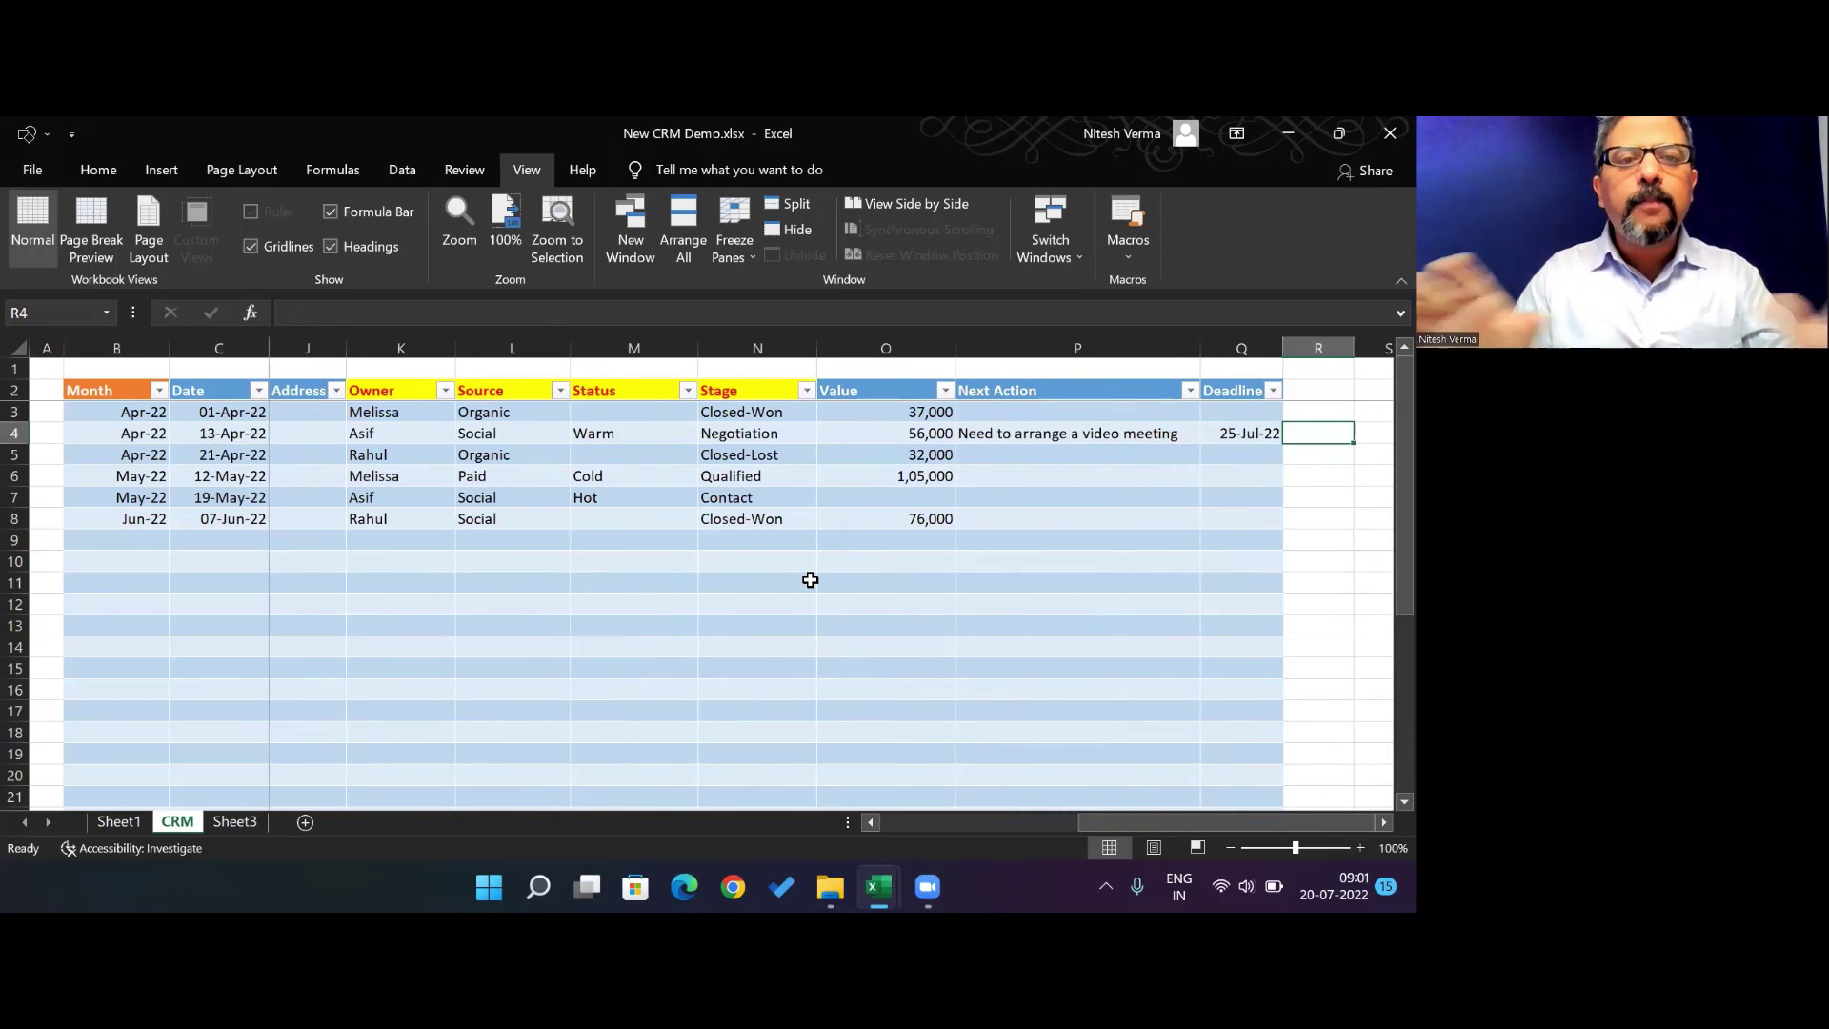
Conditionally format Stage column cells containing the text "Won" with Green Fill with Dark Green Text, covering all table rows
{"action": "key", "text": "Left"}
{"action": "key", "text": "Left"}
{"action": "key", "text": "Left"}
{"action": "key", "text": "Left"}
{"action": "key", "text": "Up"}
{"action": "key", "text": "ctrl+shift+Down"}
{"action": "key", "text": "ctrl+shift+Down"}
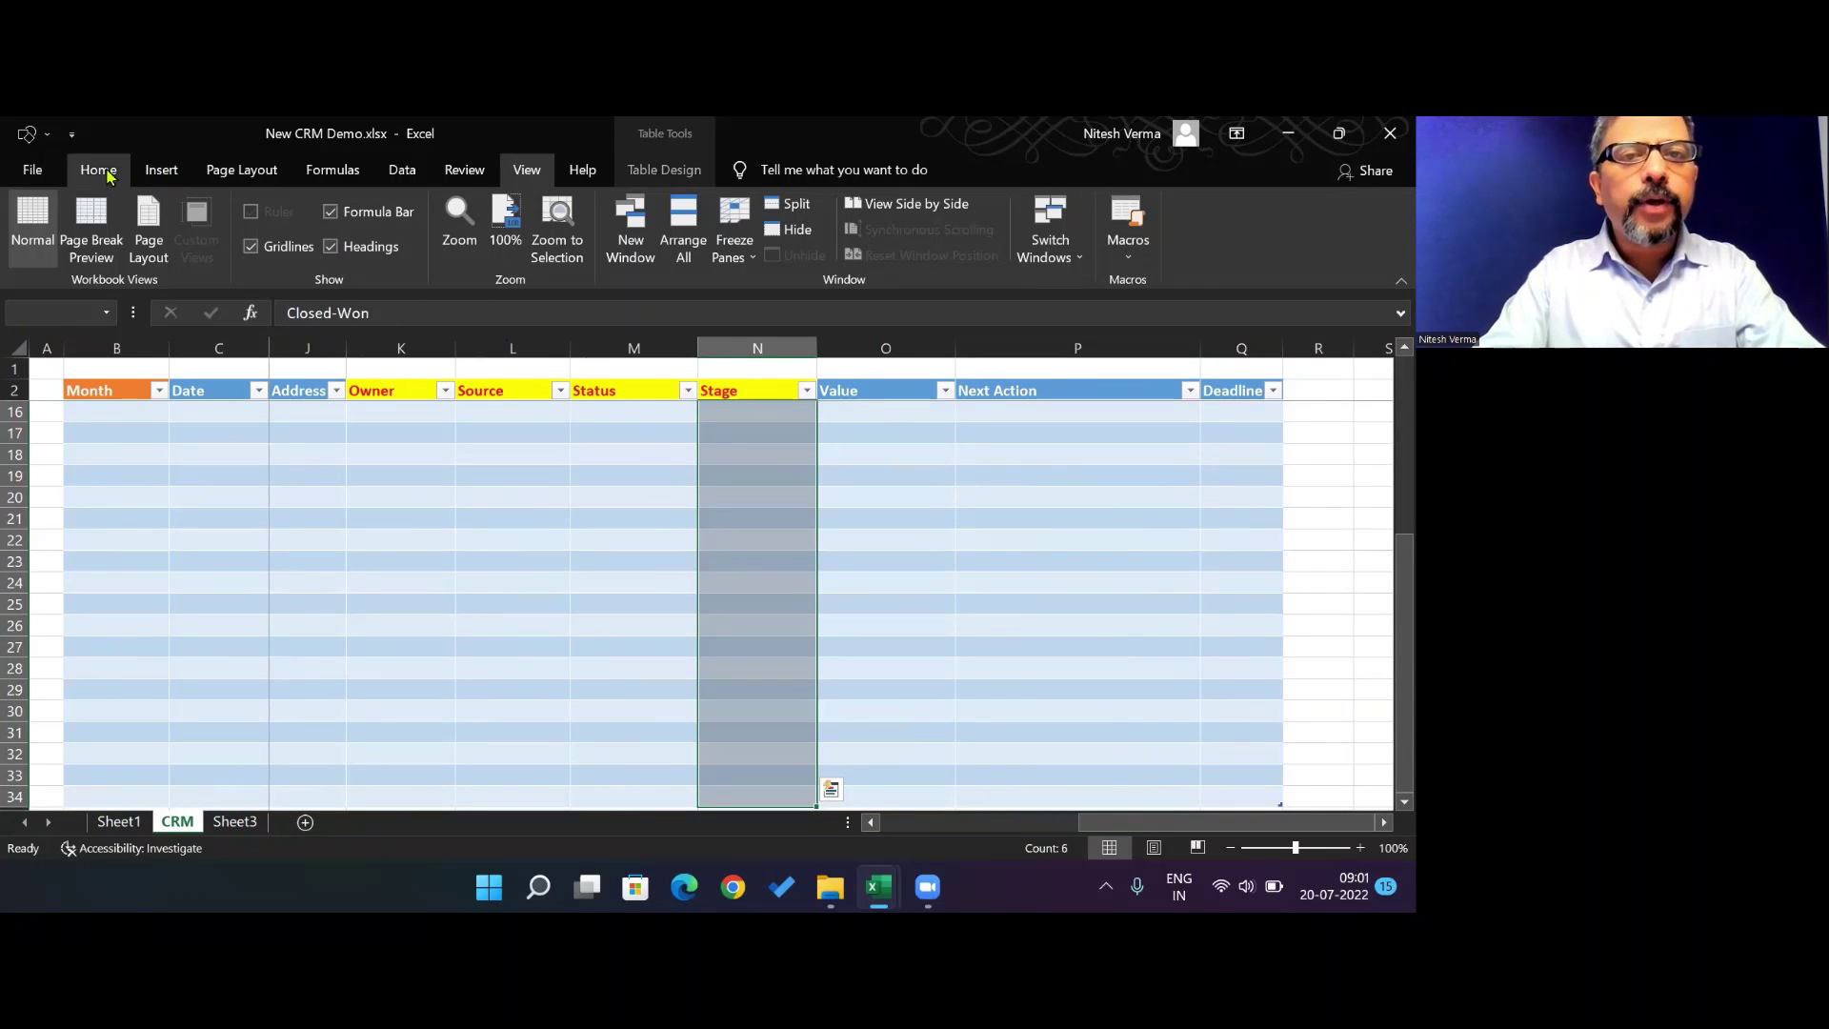
{"action": "left_click", "coordinate": [100, 170]}
{"action": "left_click", "coordinate": [874, 263]}
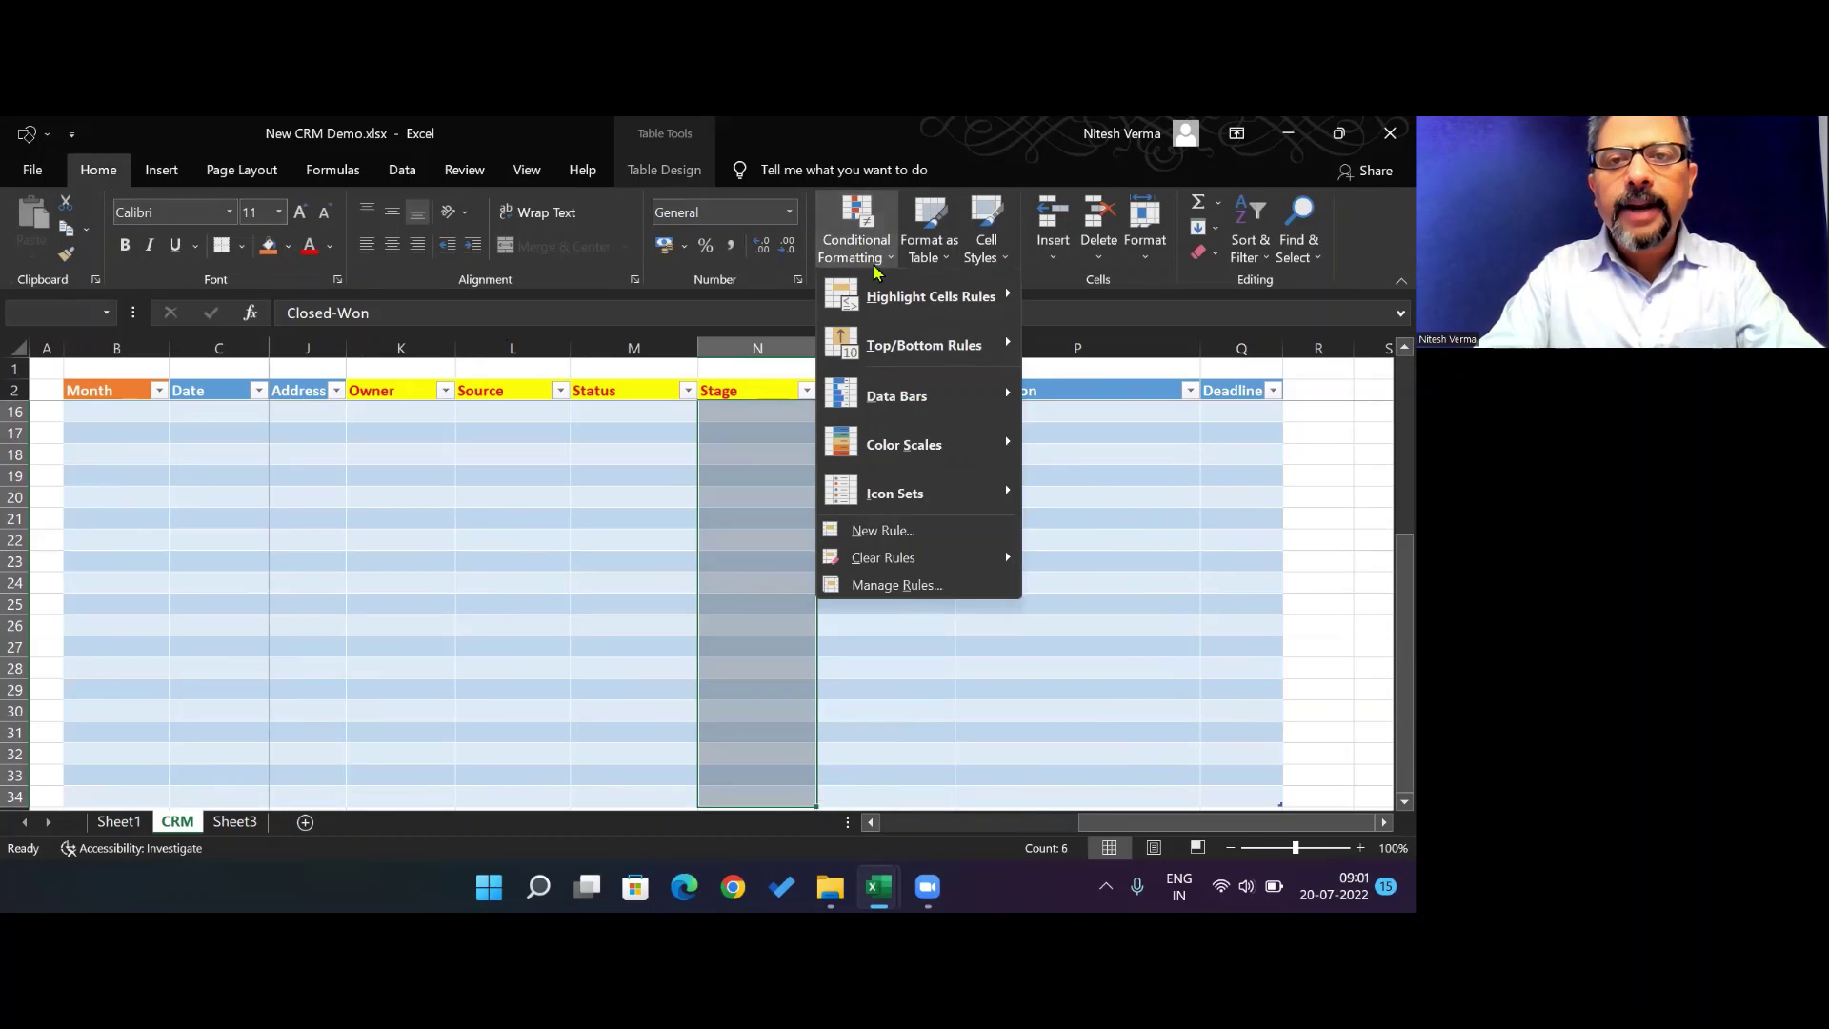
{"action": "mouse_move", "coordinate": [943, 297]}
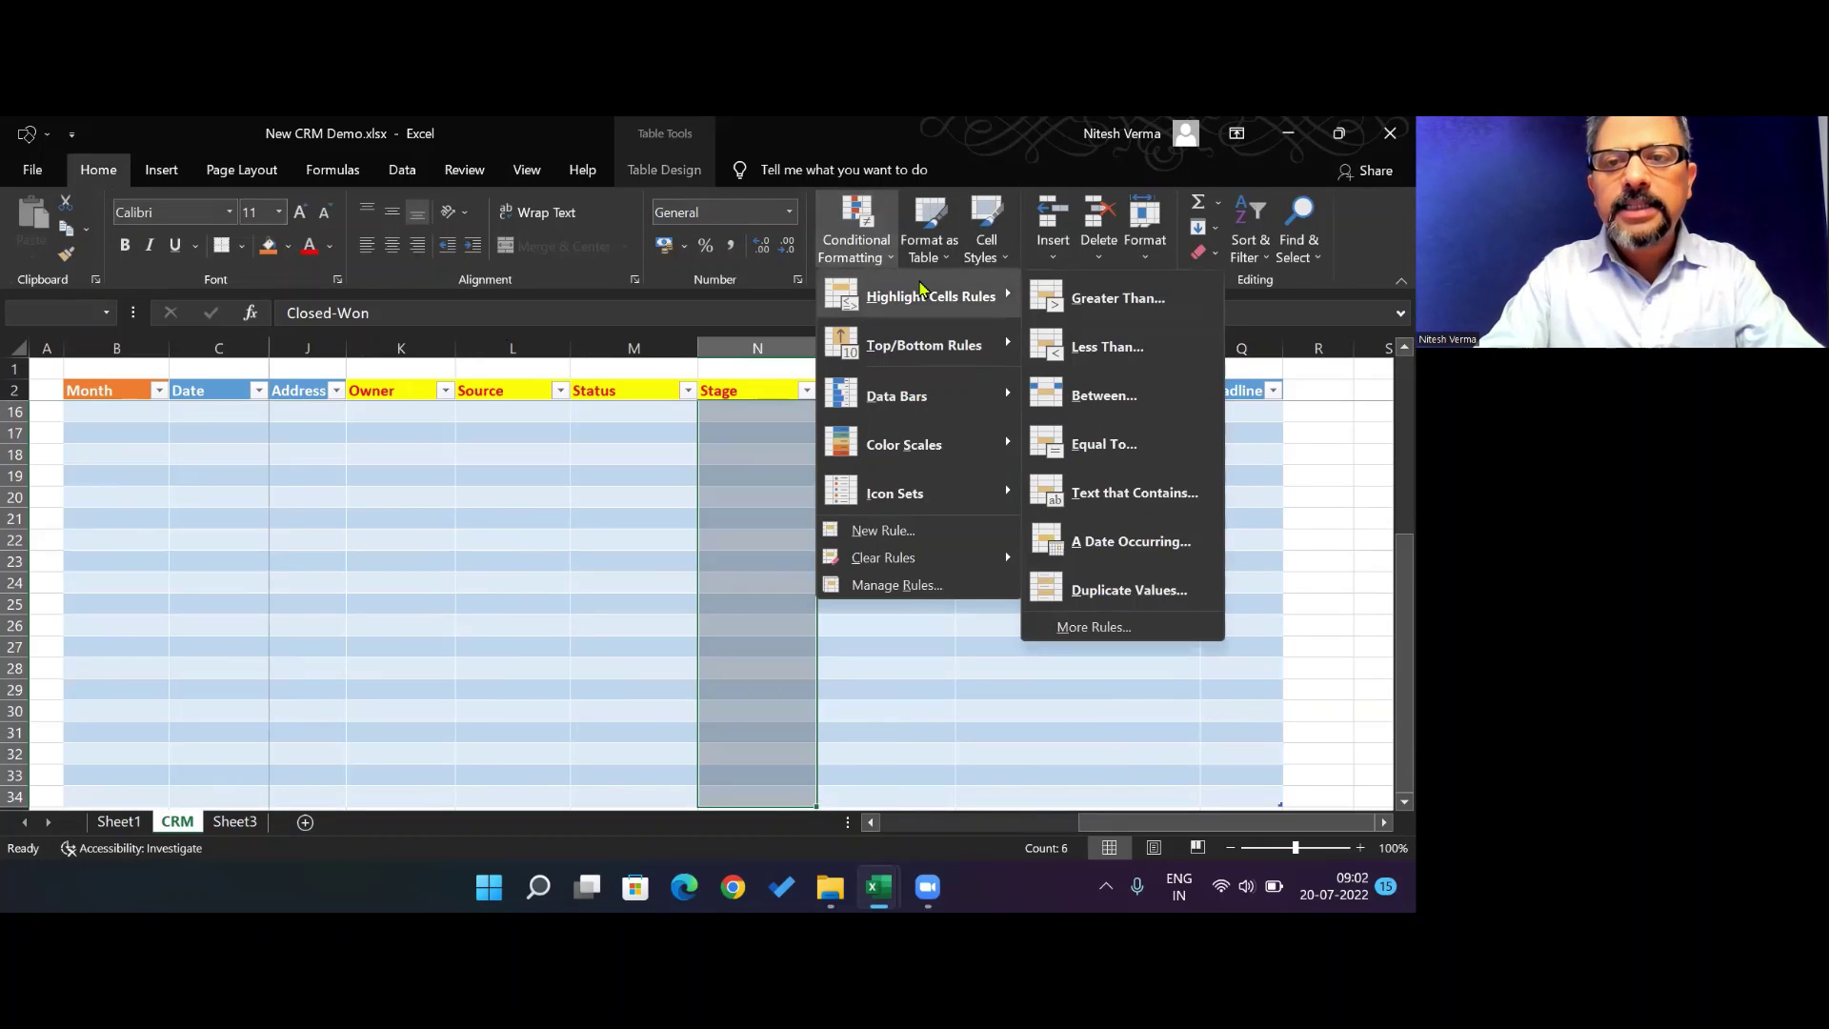
{"action": "left_click", "coordinate": [1127, 492]}
{"action": "type", "text": "Won"}
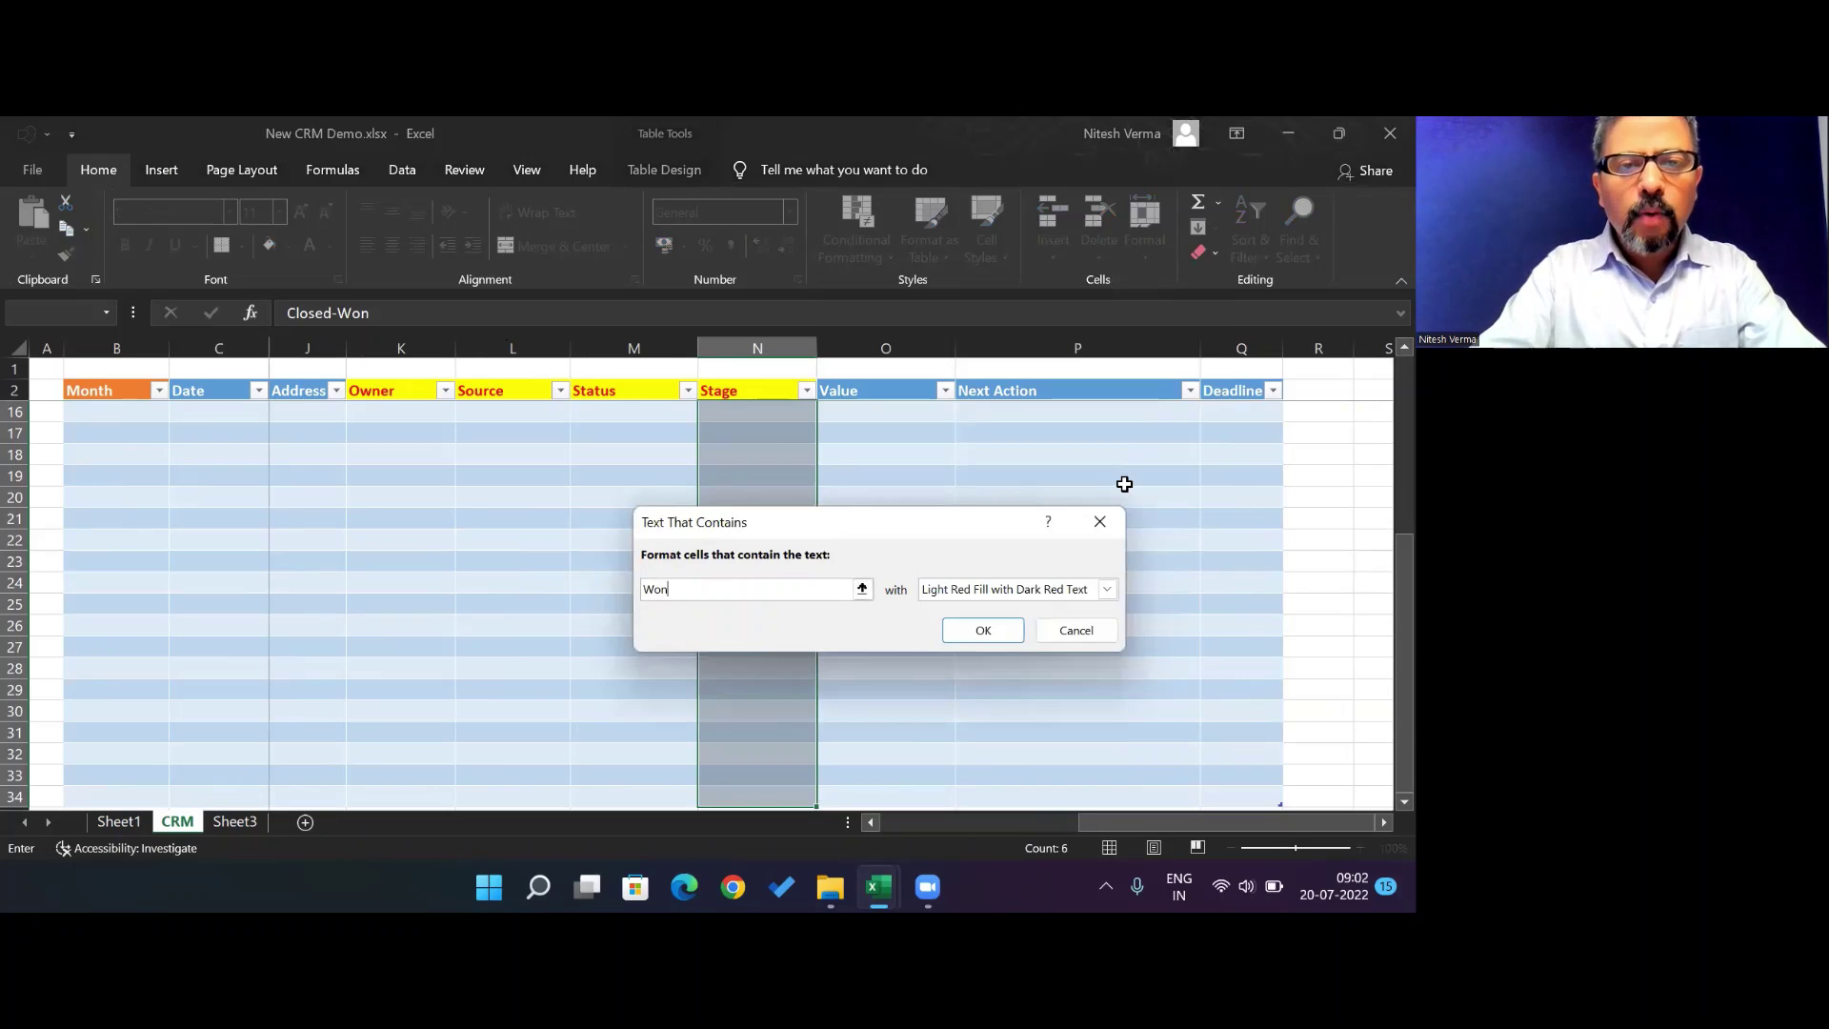
{"action": "left_click", "coordinate": [1106, 590]}
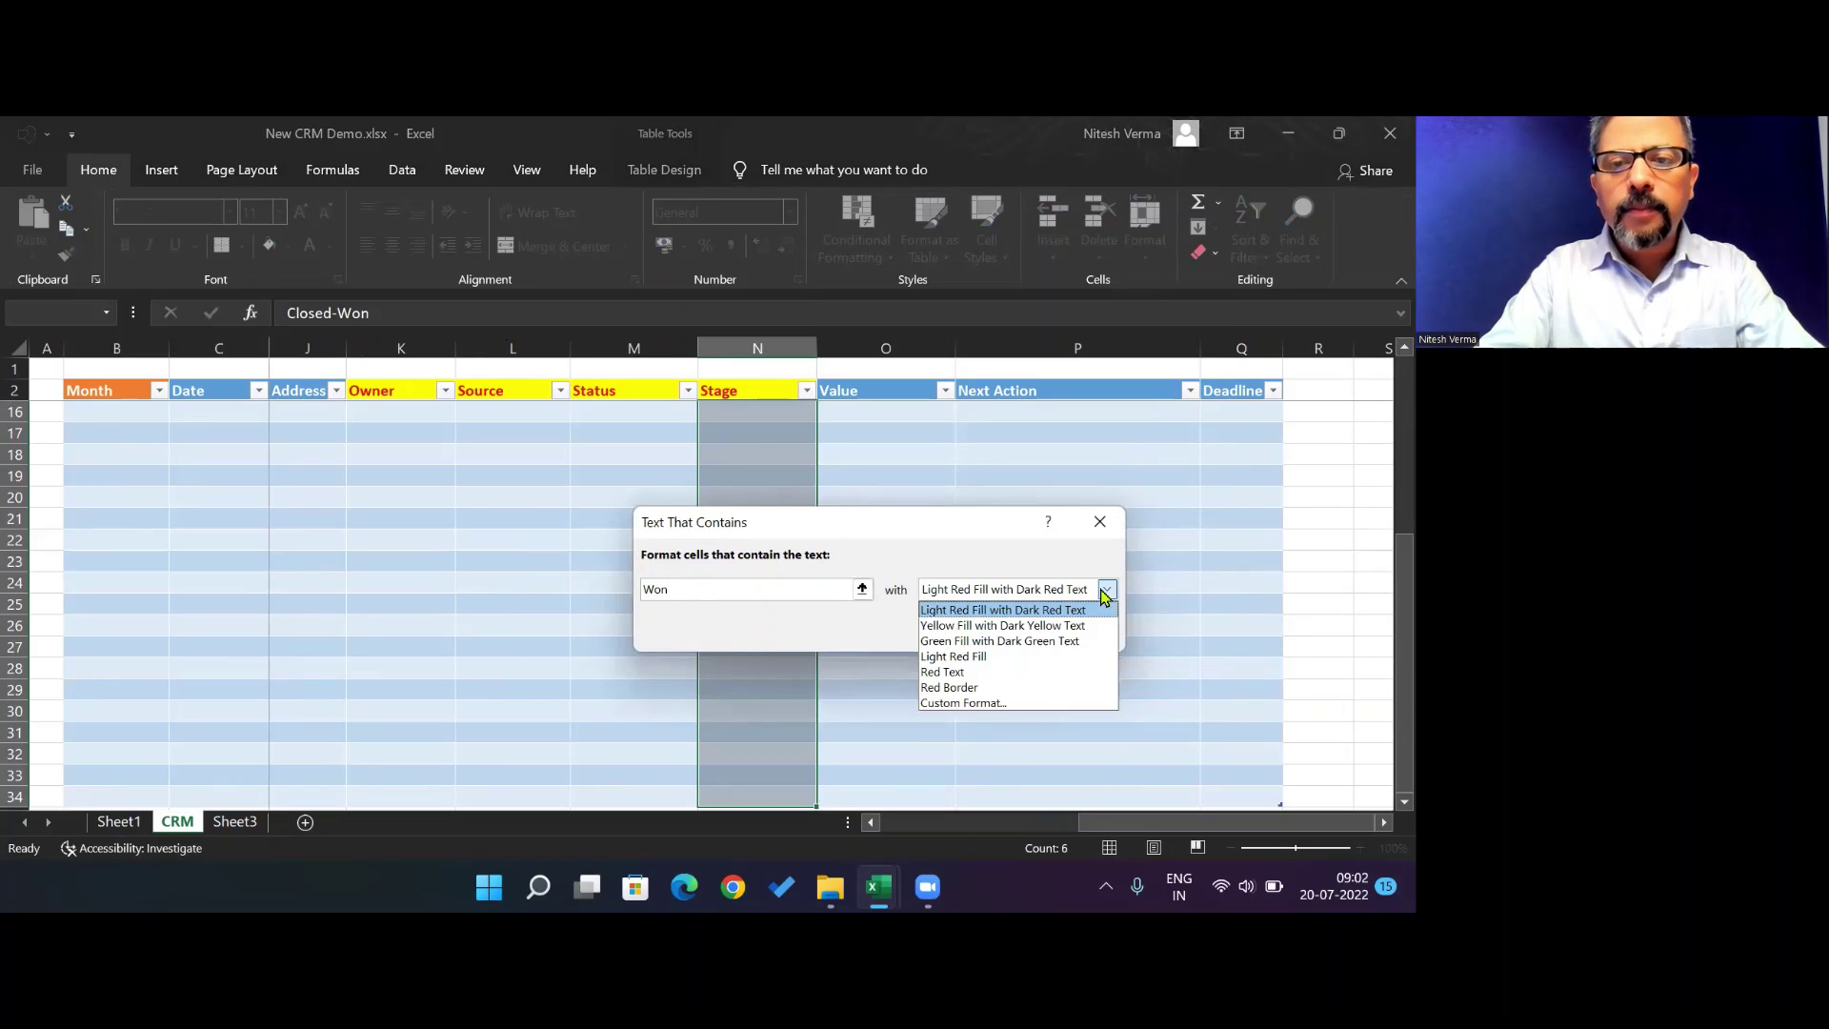
{"action": "left_click", "coordinate": [1057, 640]}
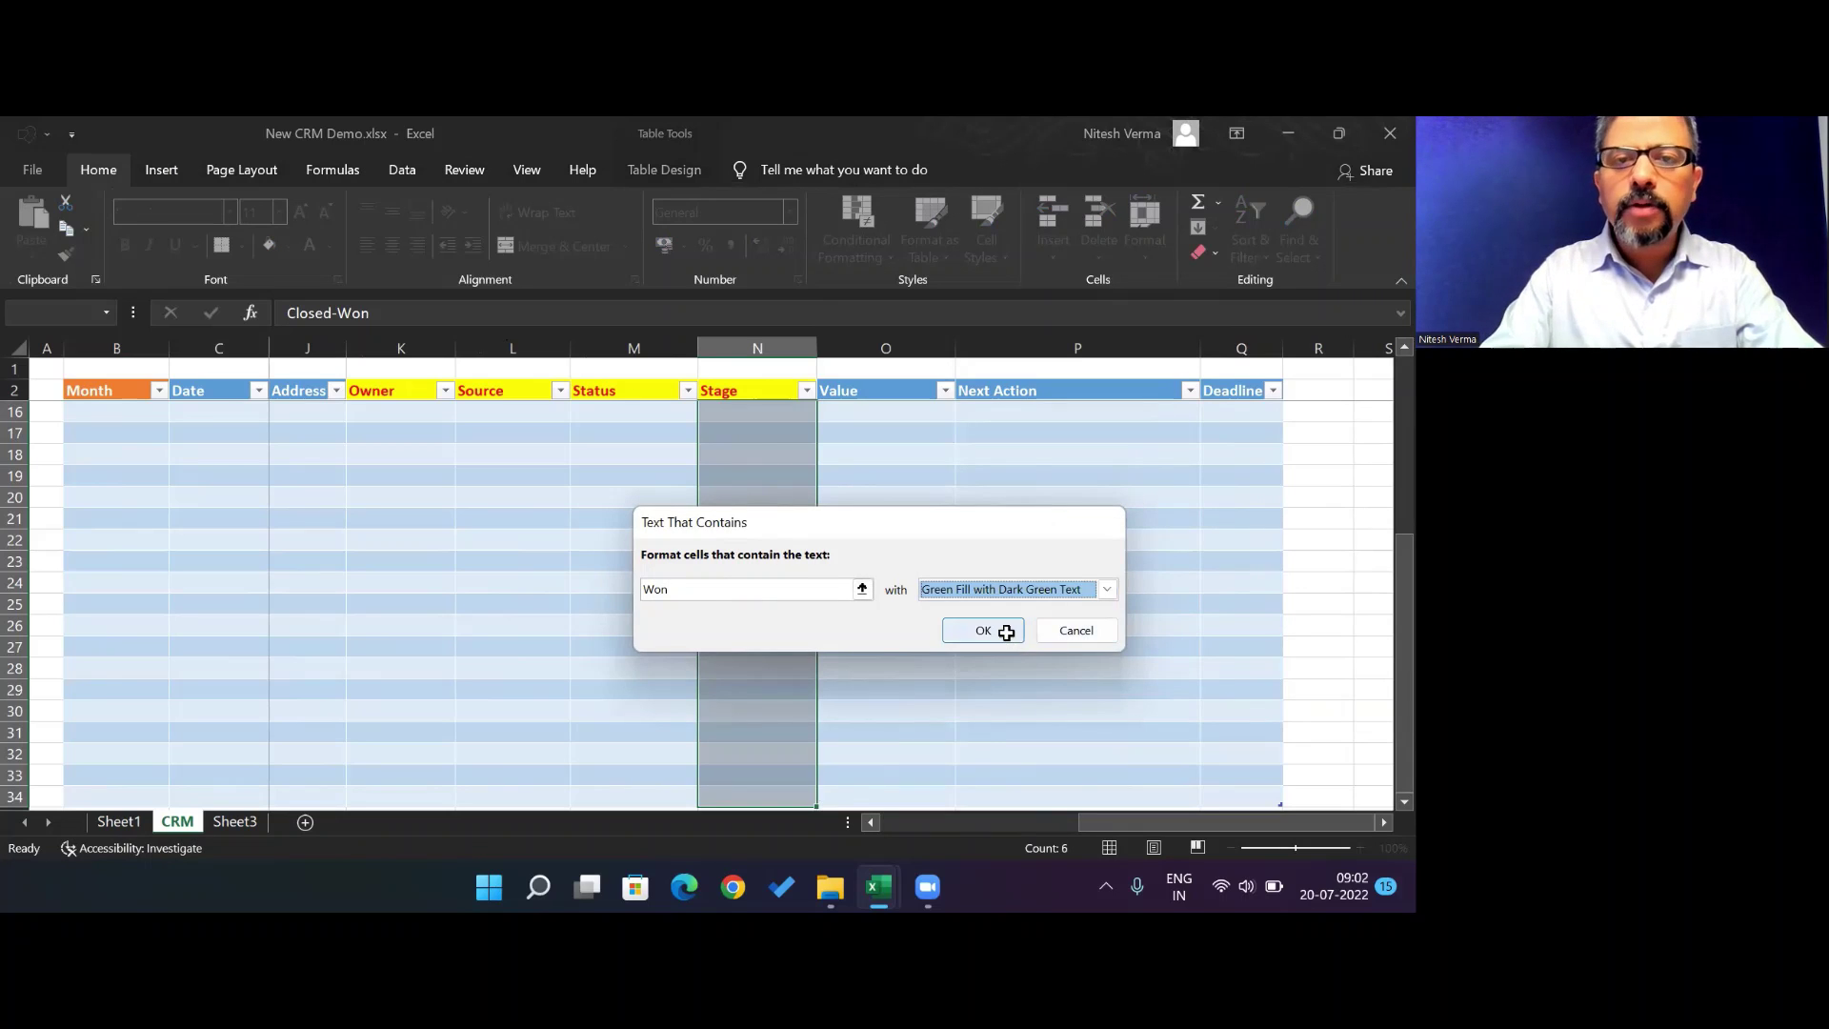
{"action": "left_click", "coordinate": [990, 632]}
{"action": "scroll", "coordinate": [1006, 630], "scroll_direction": "up", "scroll_amount": 5}
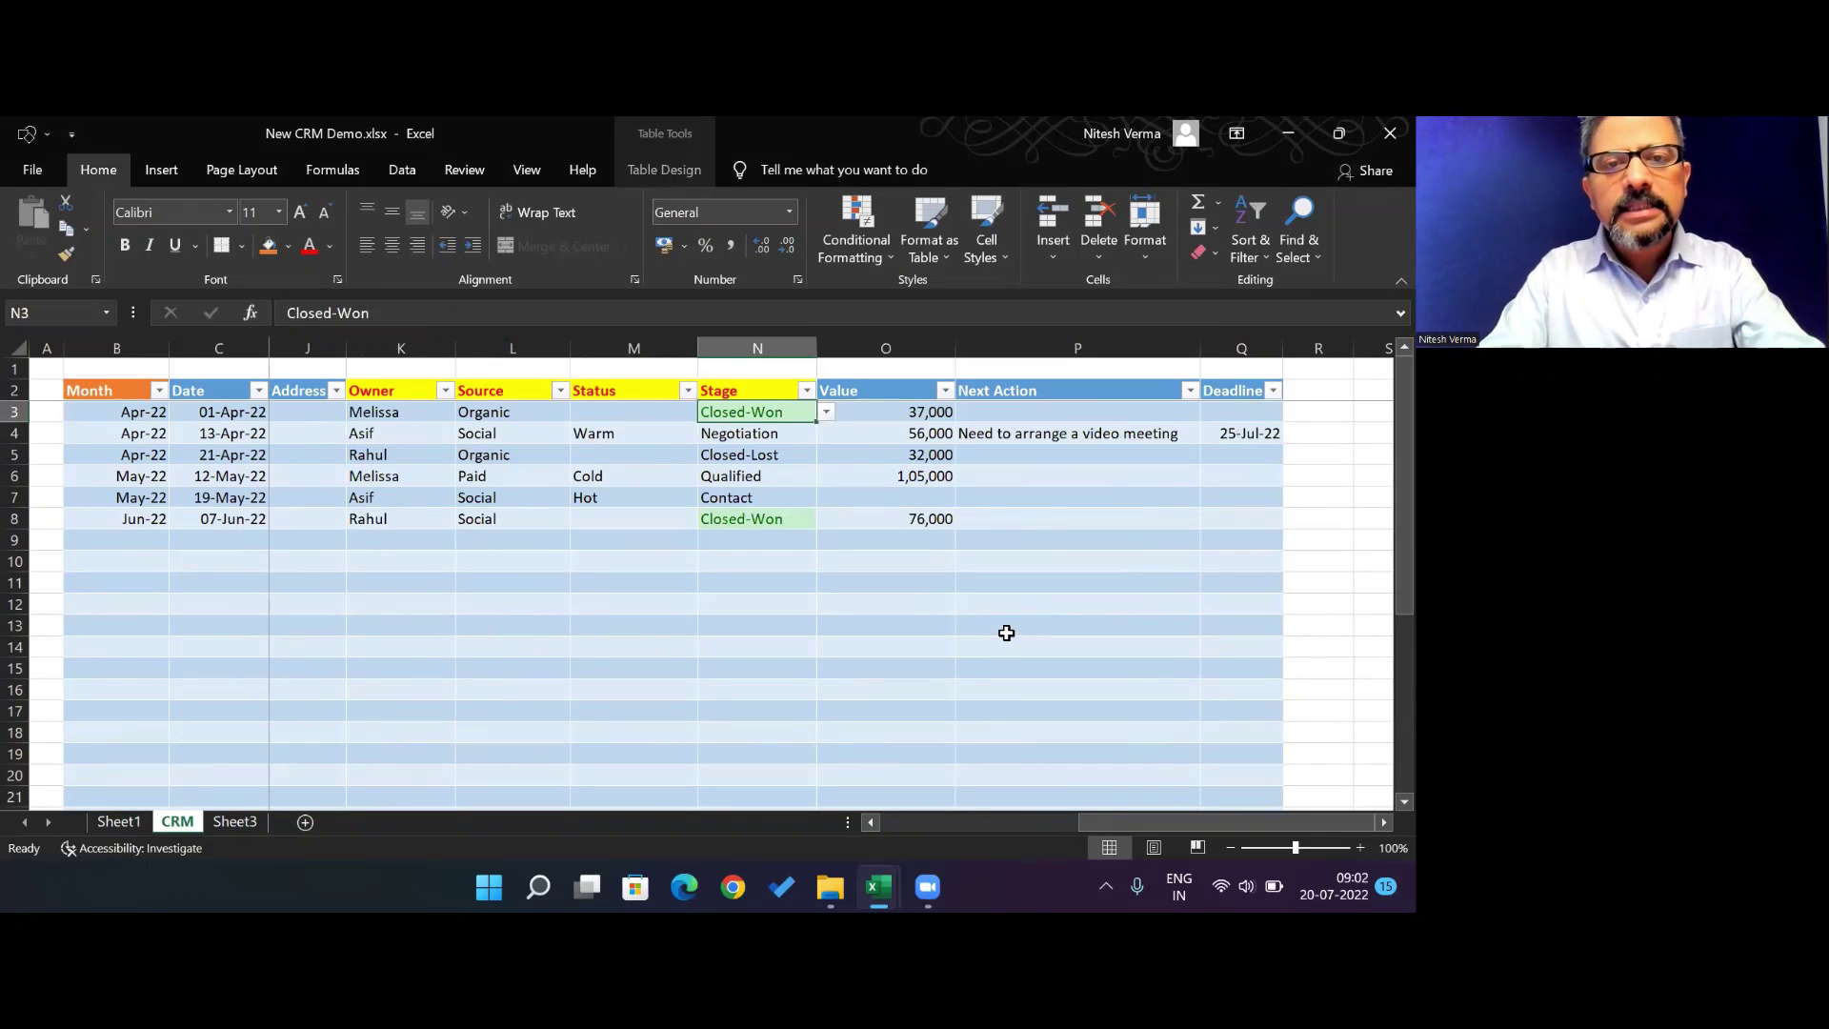
Conditionally format Stage column cells containing the text "Lost" with Light Red Fill with Dark Red Text
{"action": "key", "text": "ctrl+shift+Down"}
{"action": "key", "text": "ctrl+shift+Down"}
{"action": "left_click", "coordinate": [861, 257]}
{"action": "mouse_move", "coordinate": [952, 296]}
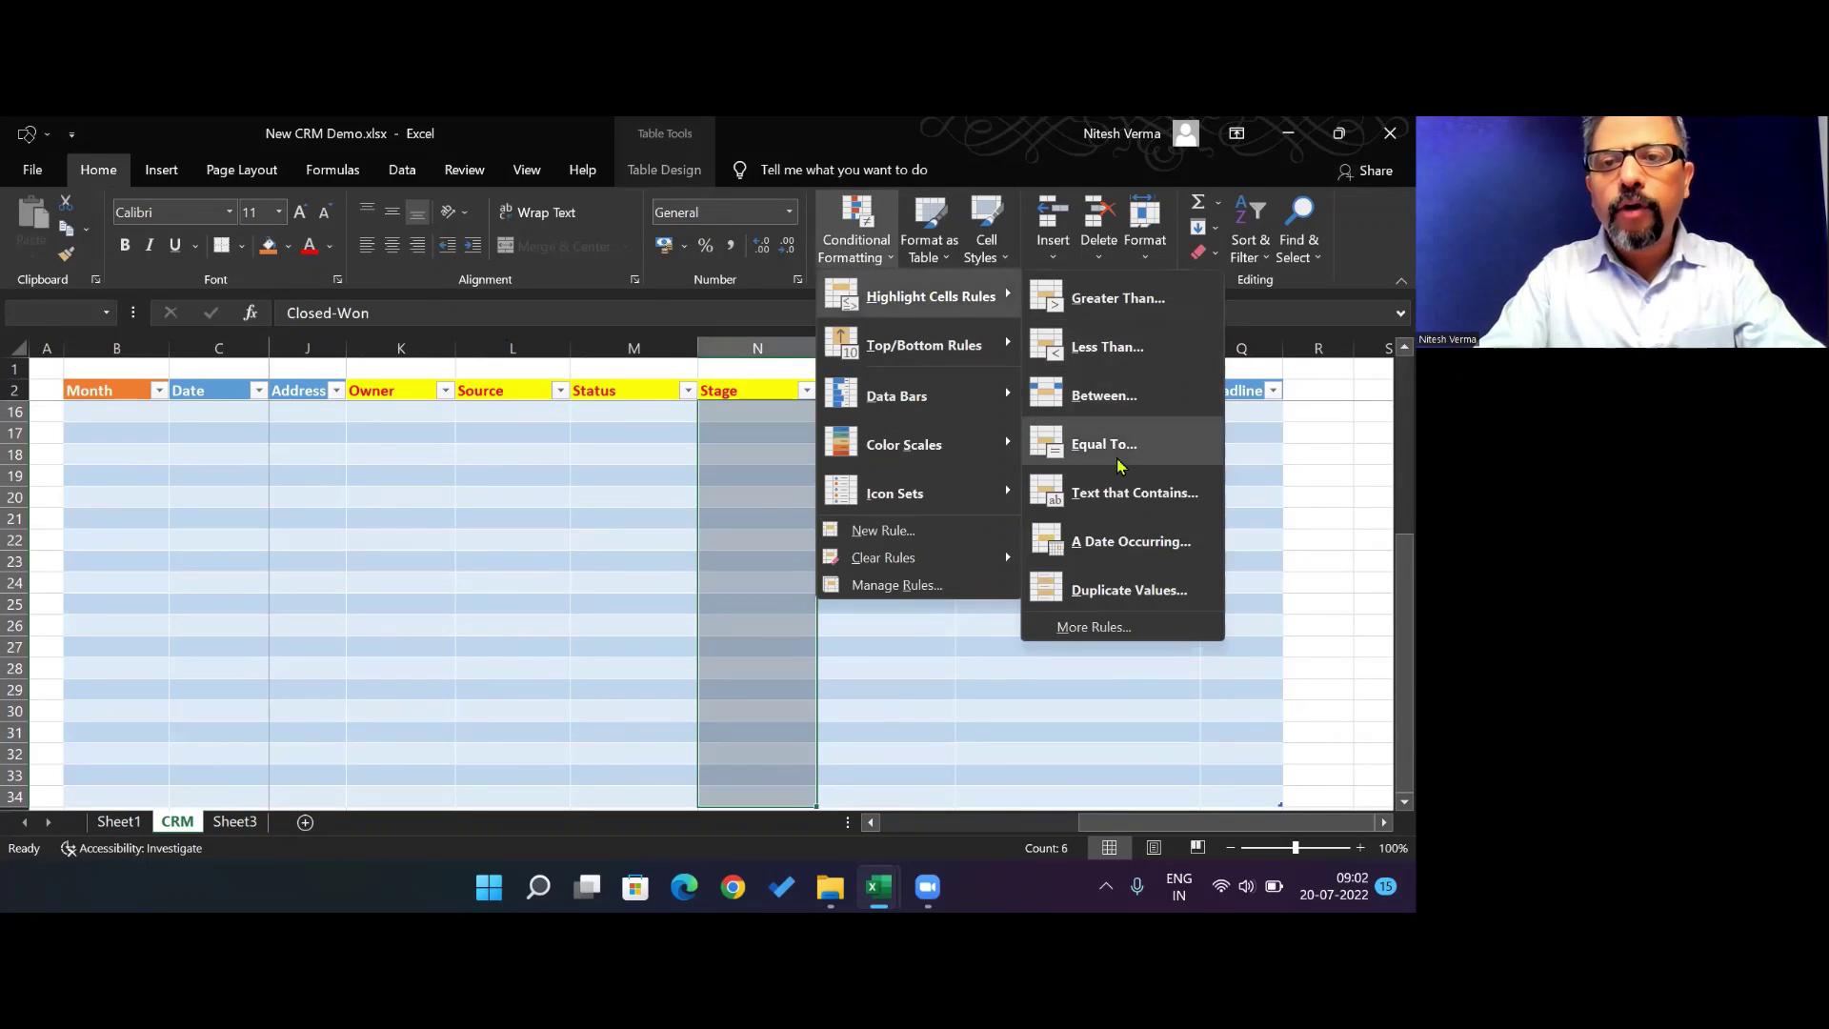
{"action": "left_click", "coordinate": [1118, 488]}
{"action": "type", "text": "Lost"}
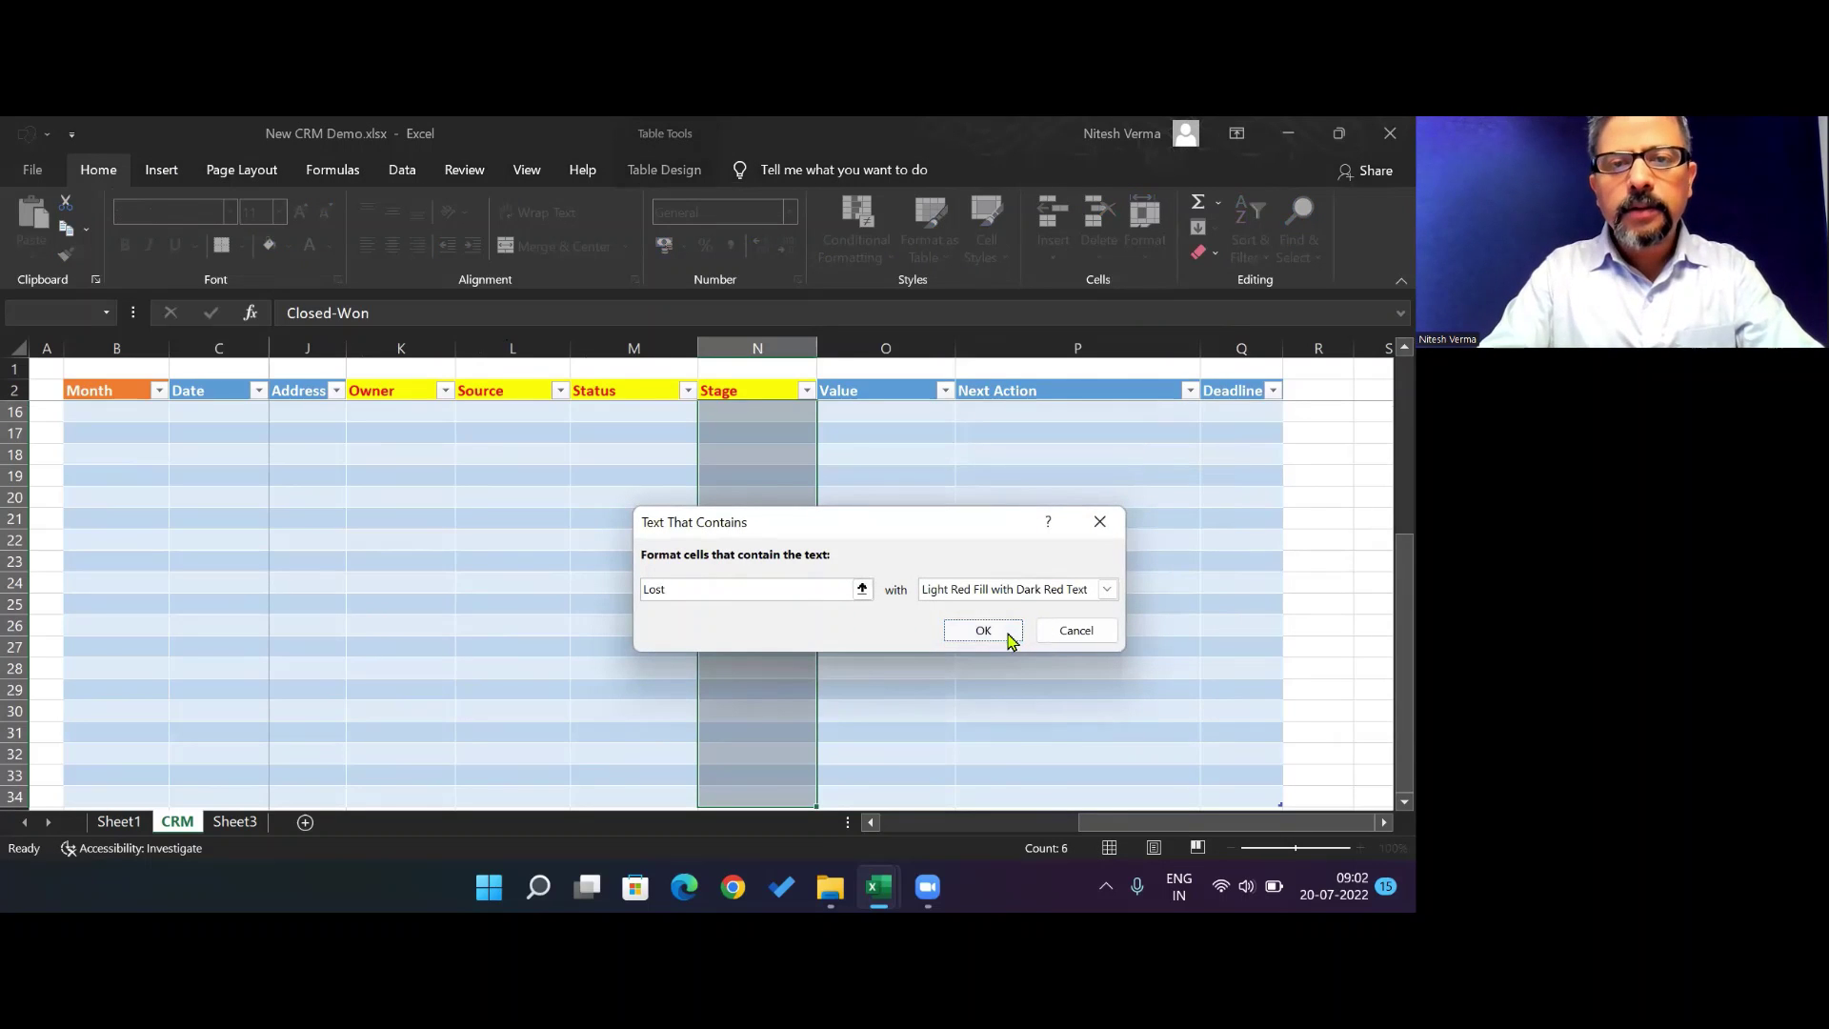
{"action": "left_click", "coordinate": [1008, 631]}
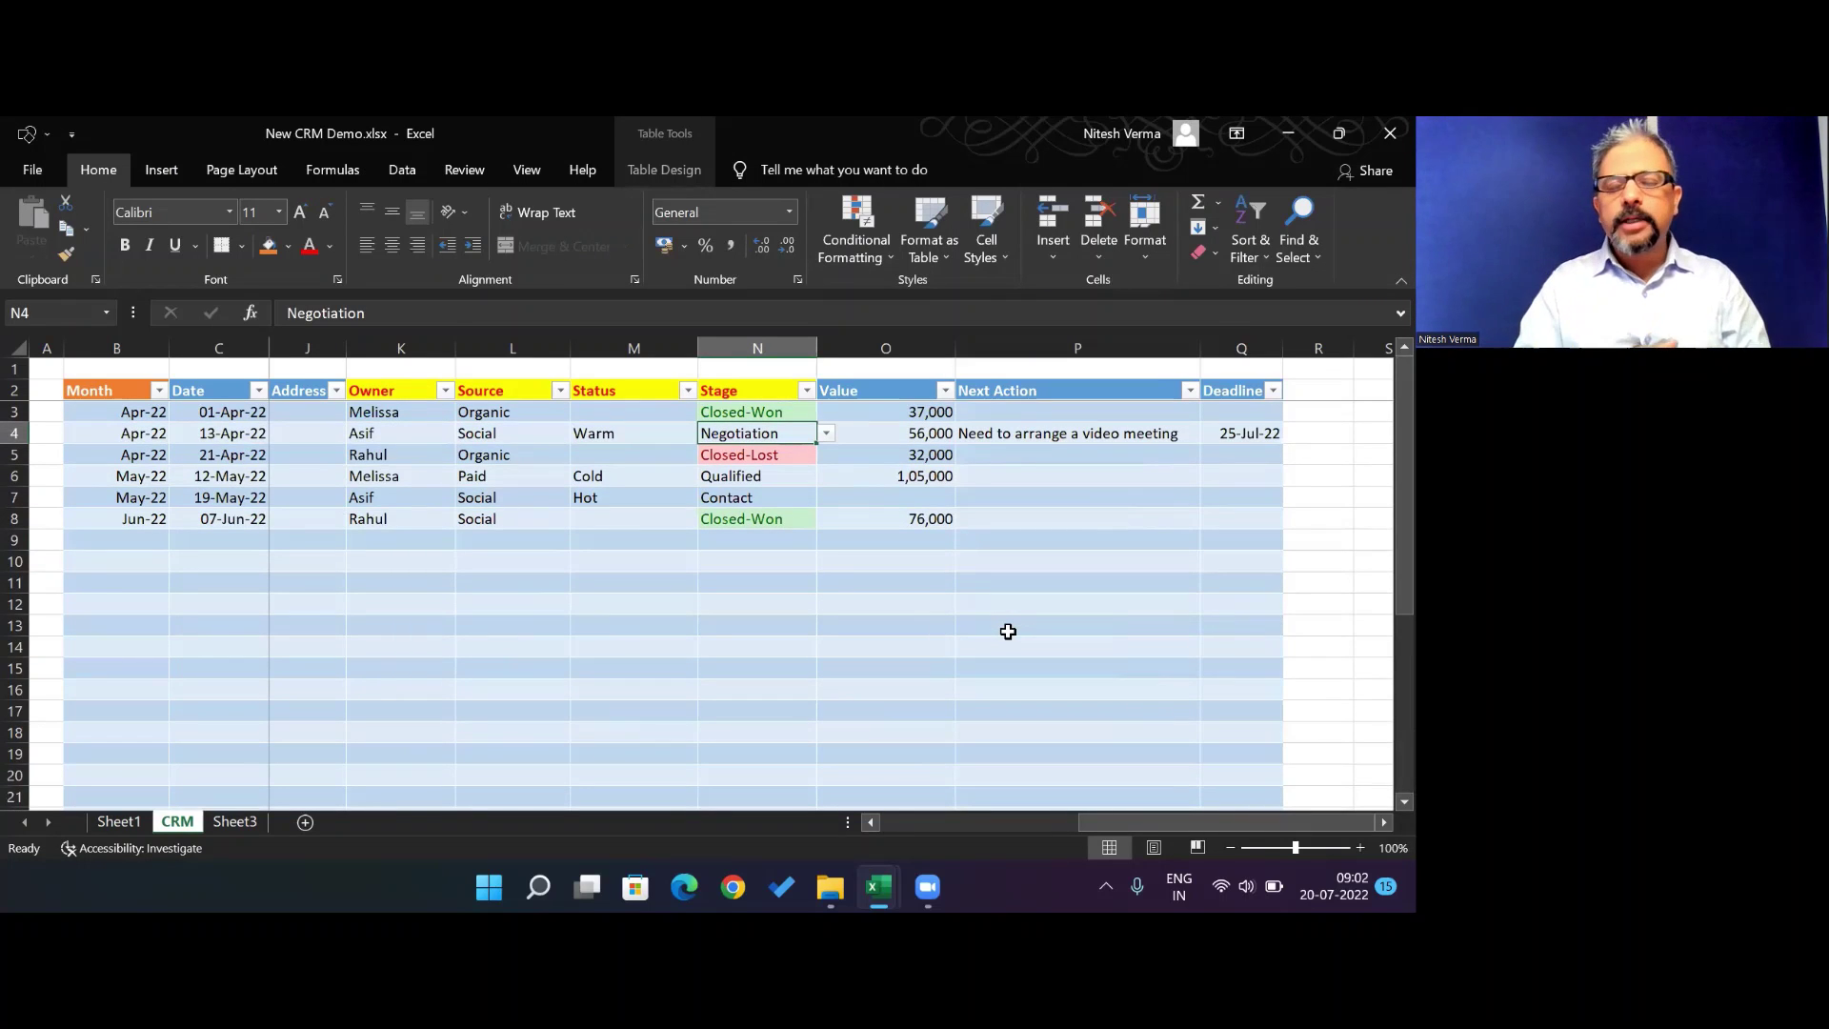
Filter the Stage column to show only Closed-Lost records
{"action": "key", "text": "Up"}
{"action": "key", "text": "Up"}
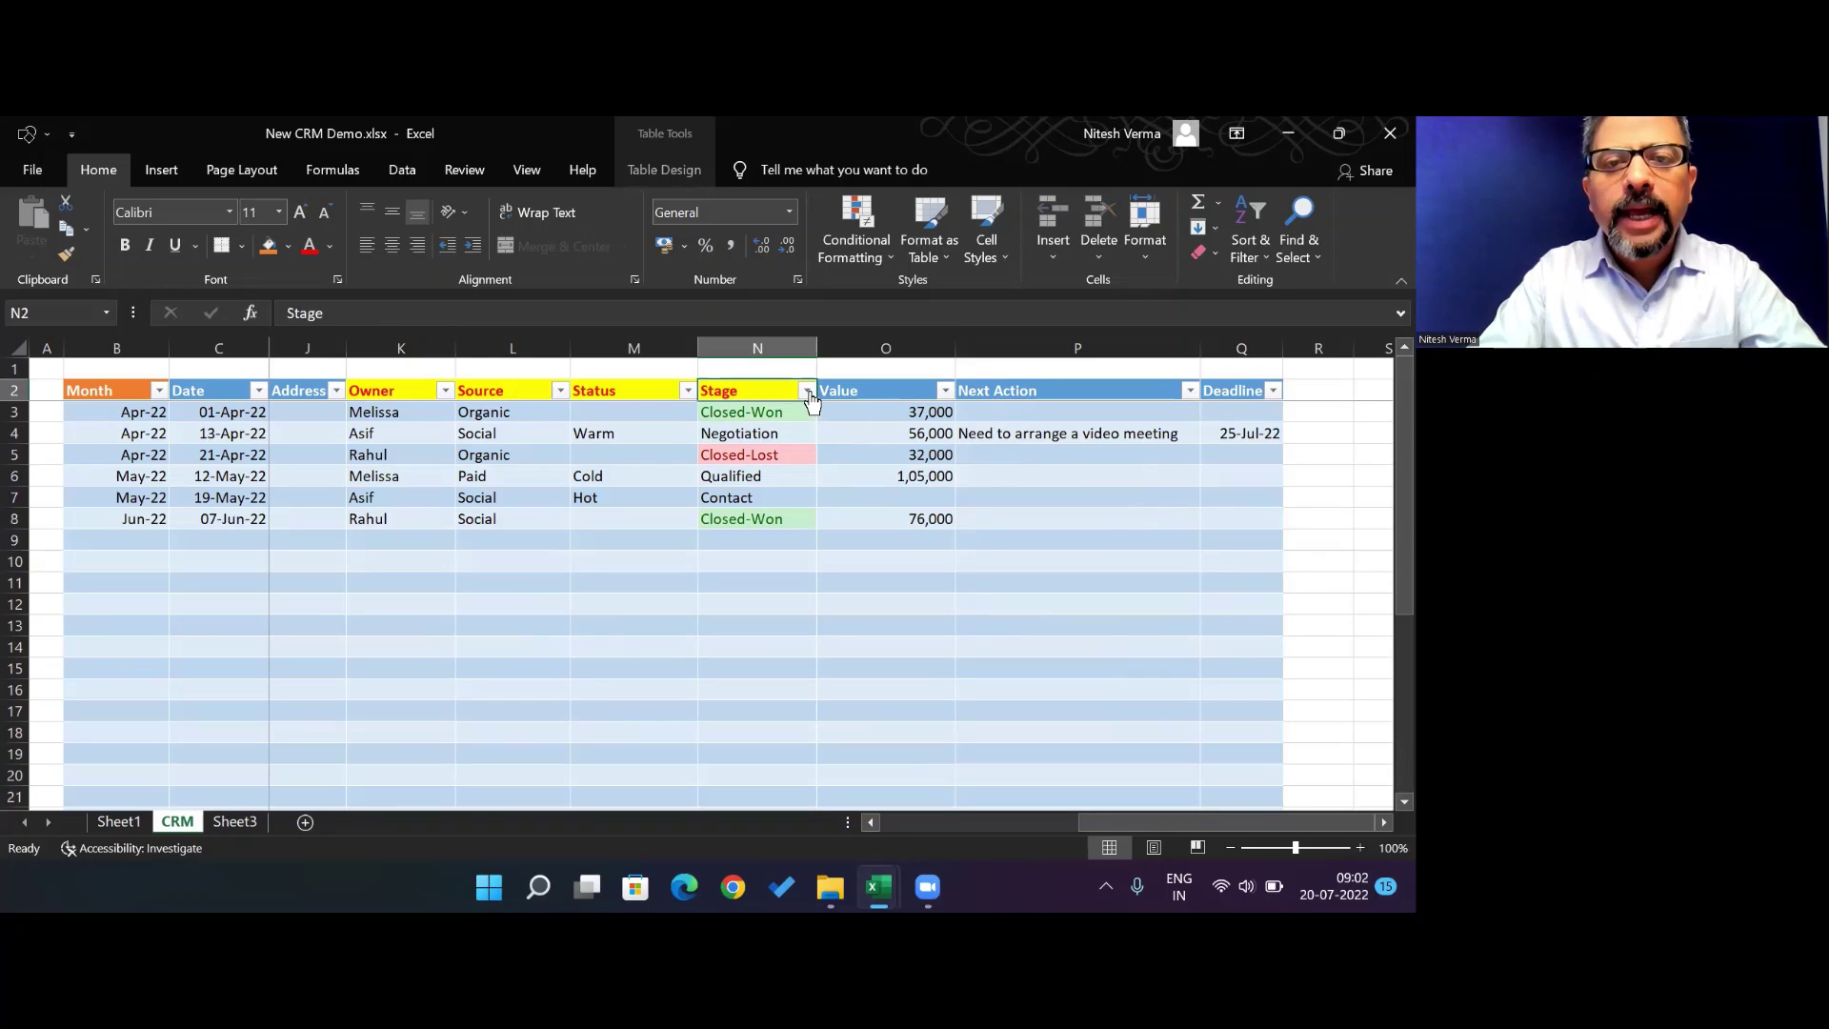
{"action": "left_click", "coordinate": [807, 390]}
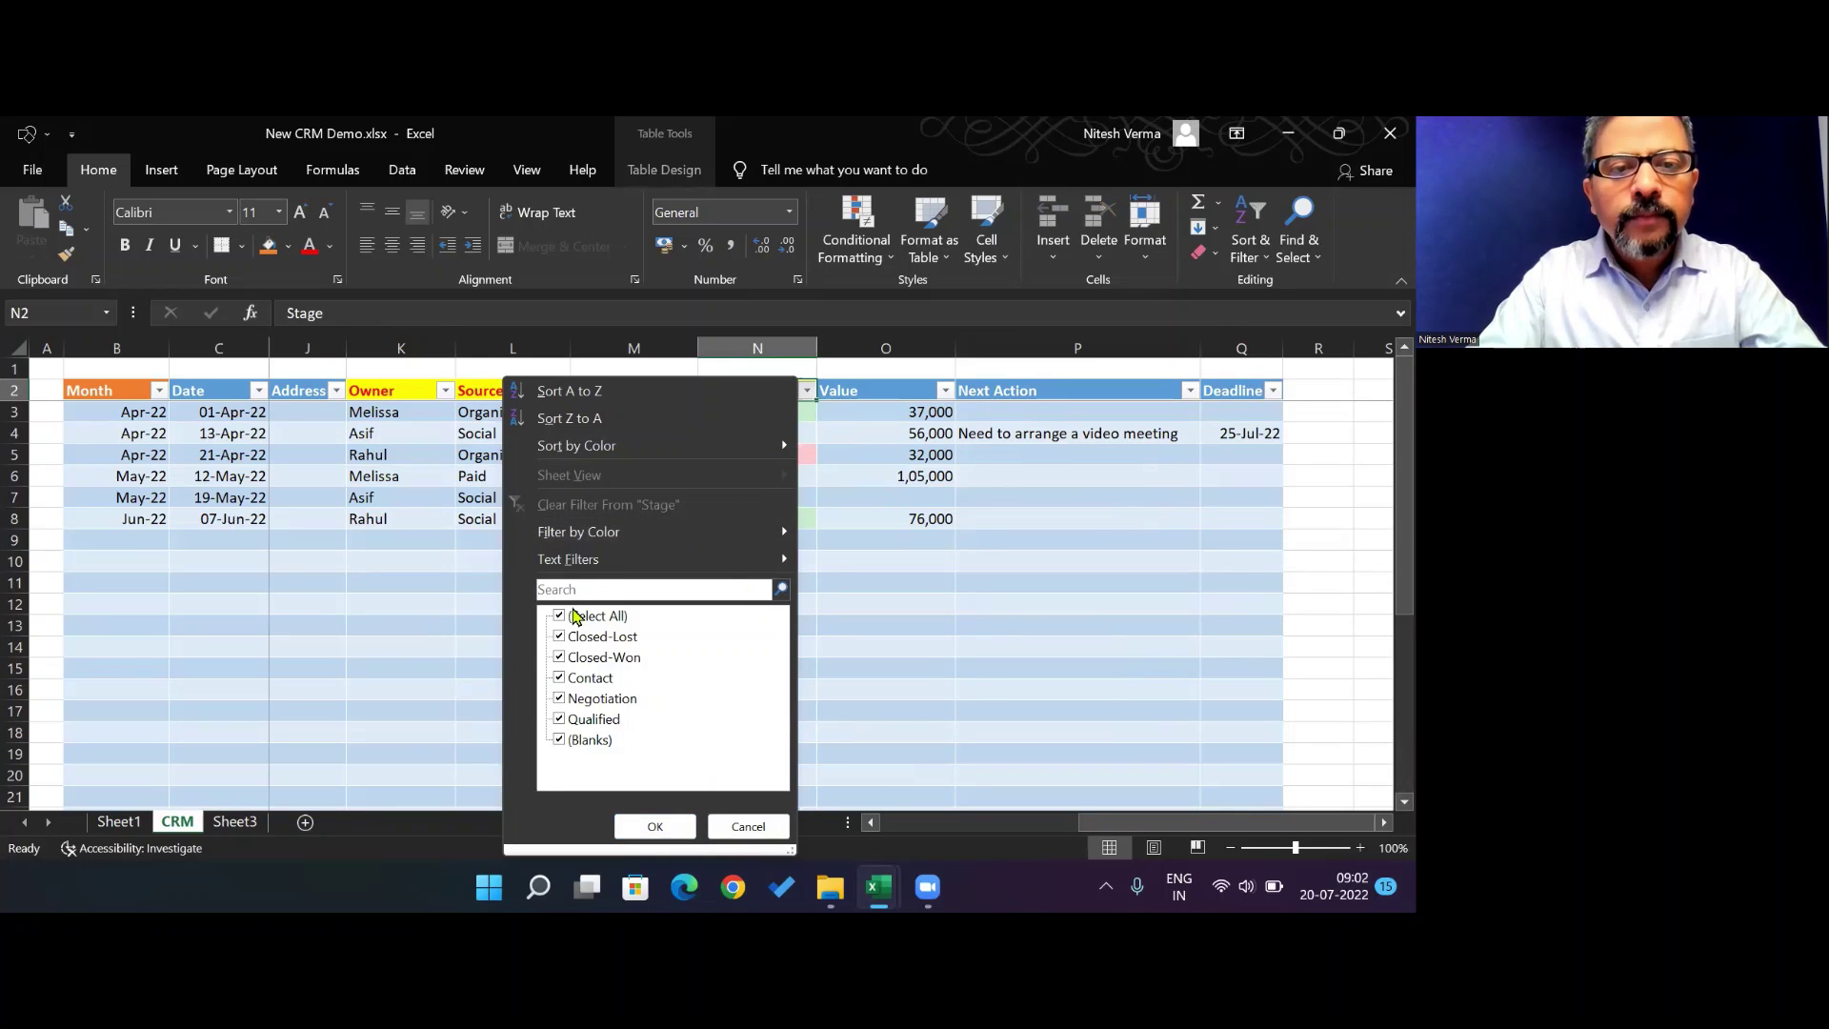
{"action": "left_click", "coordinate": [567, 616]}
{"action": "left_click", "coordinate": [576, 637]}
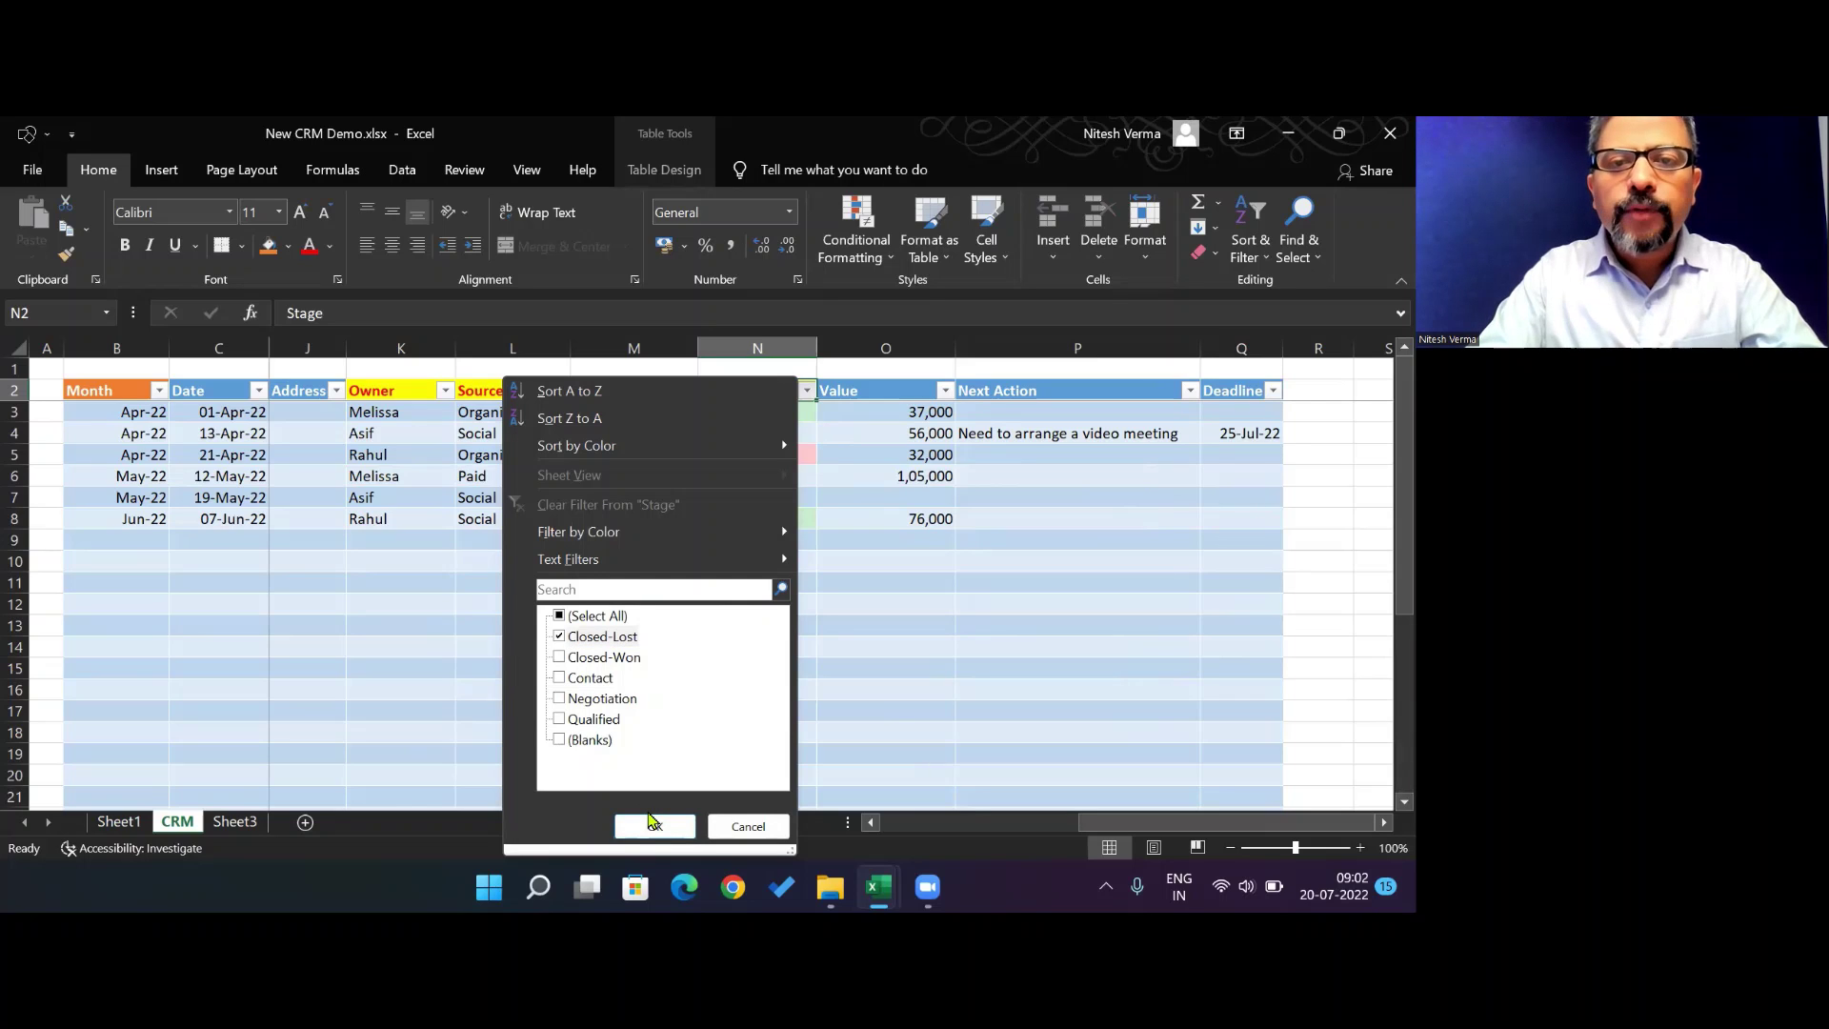
{"action": "left_click", "coordinate": [653, 824]}
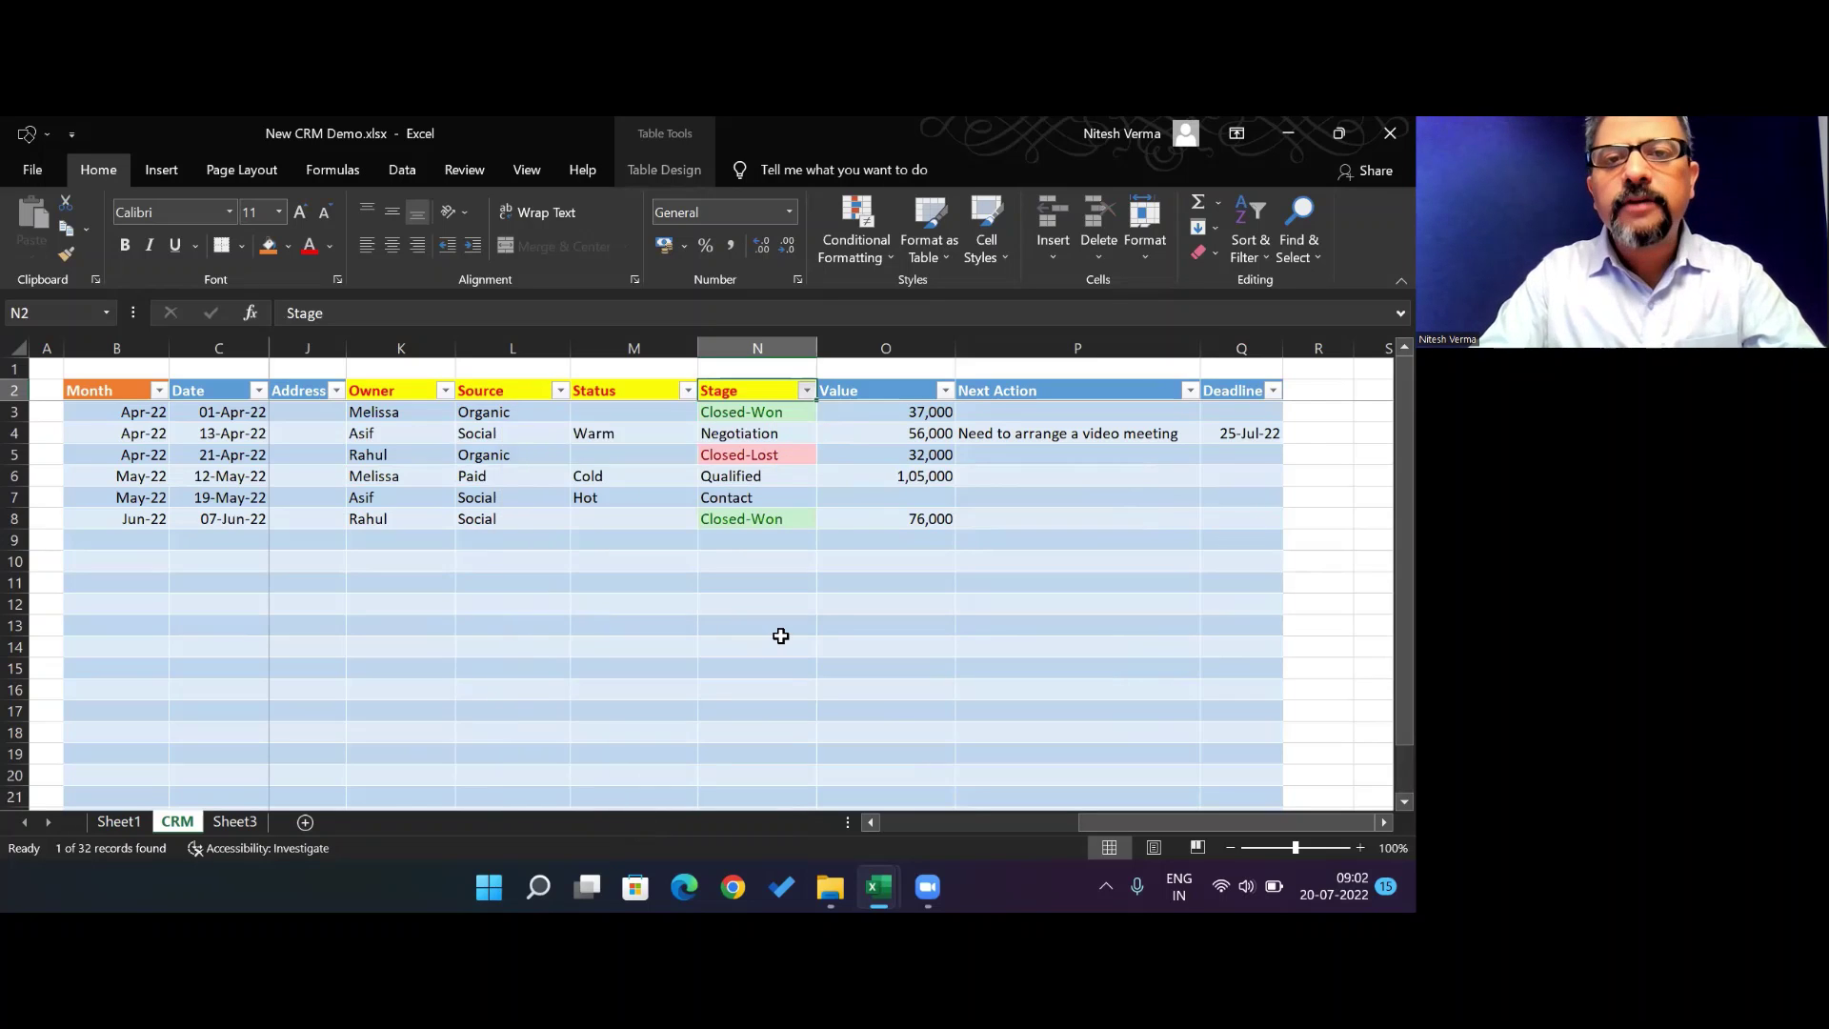
Examine the Owner, Source, Status and Stage of the filtered Closed-Lost record
{"action": "key", "text": "Down"}
{"action": "key", "text": "Left"}
{"action": "key", "text": "Left"}
{"action": "key", "text": "Left"}
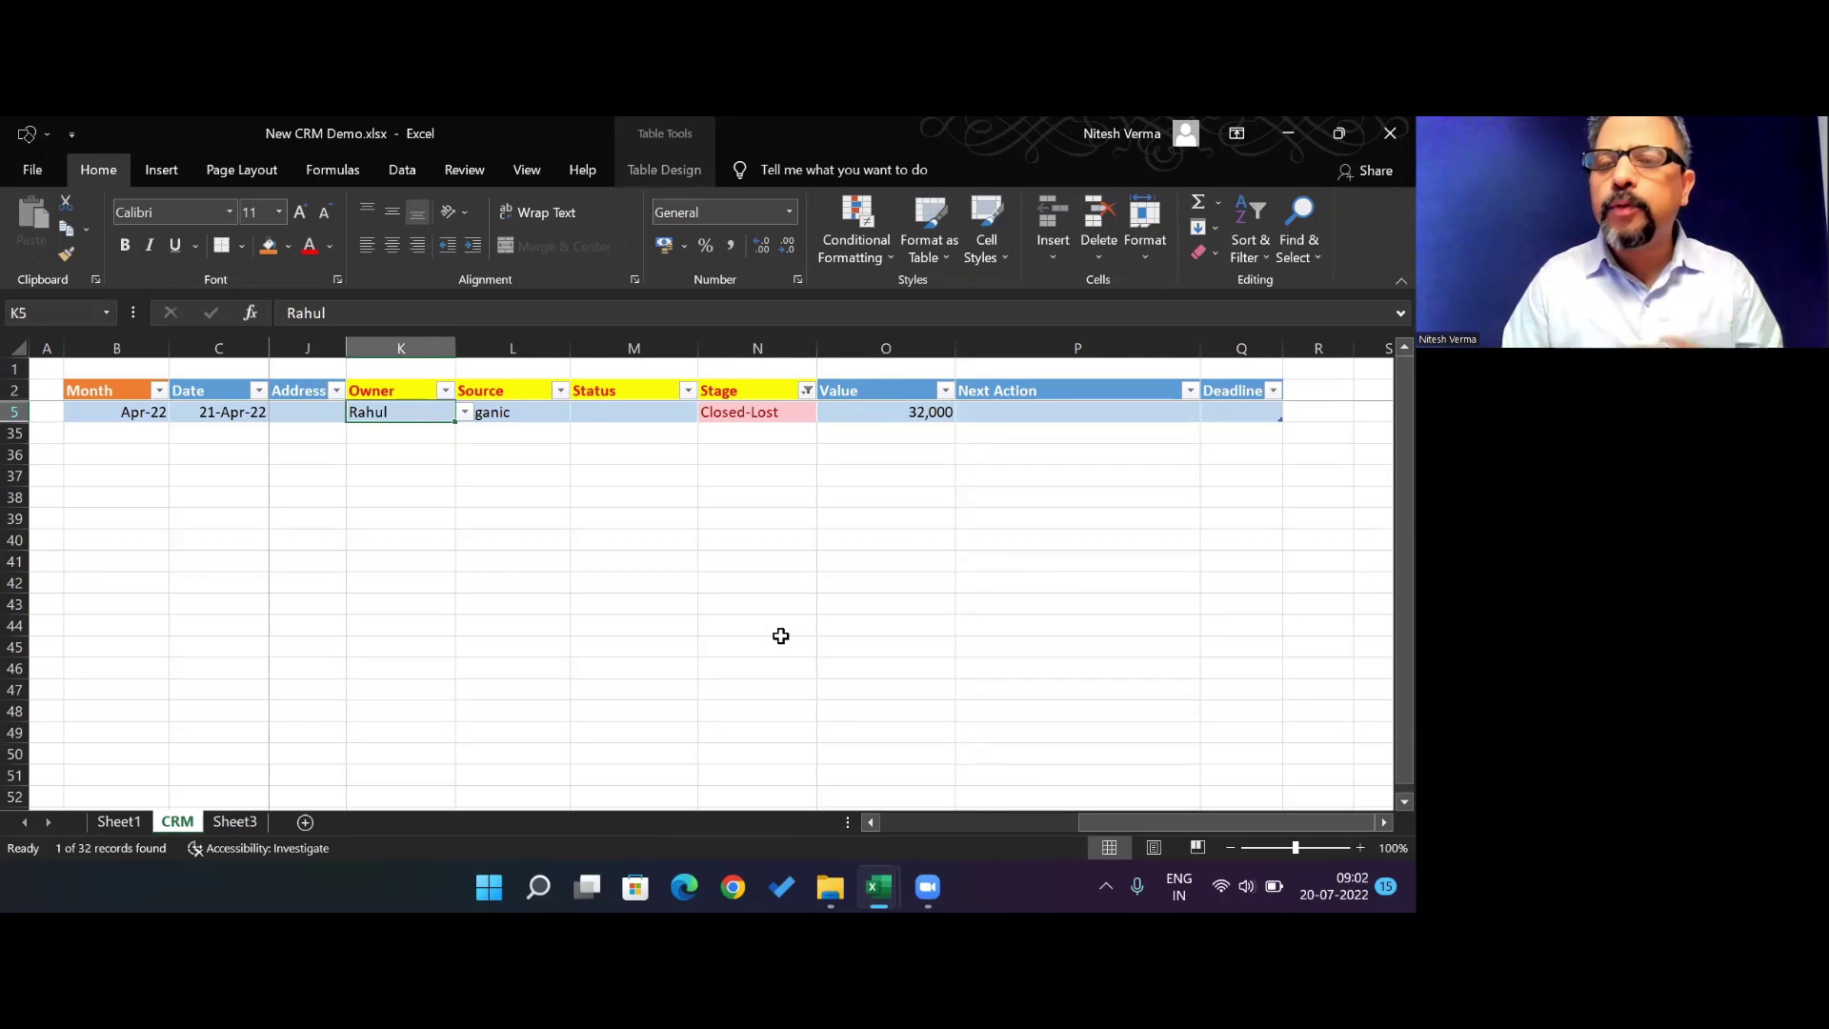
{"action": "key", "text": "Right"}
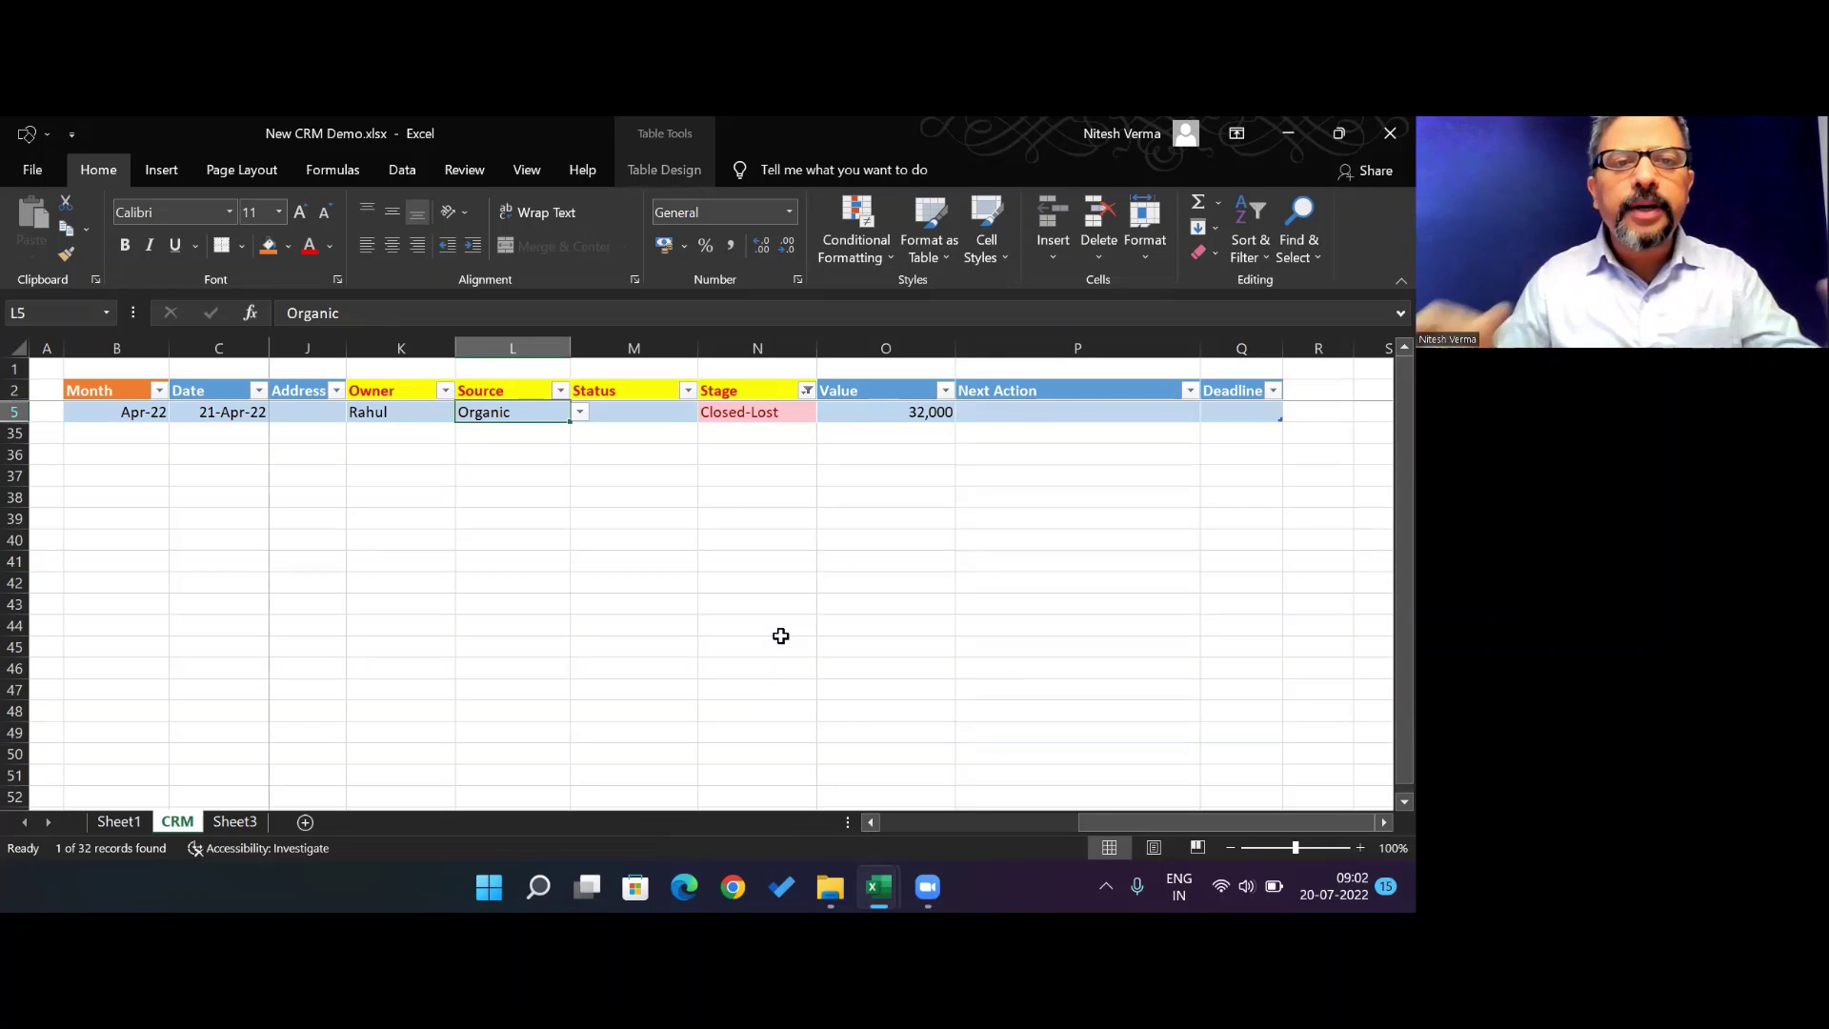
{"action": "key", "text": "Right"}
{"action": "key", "text": "Right"}
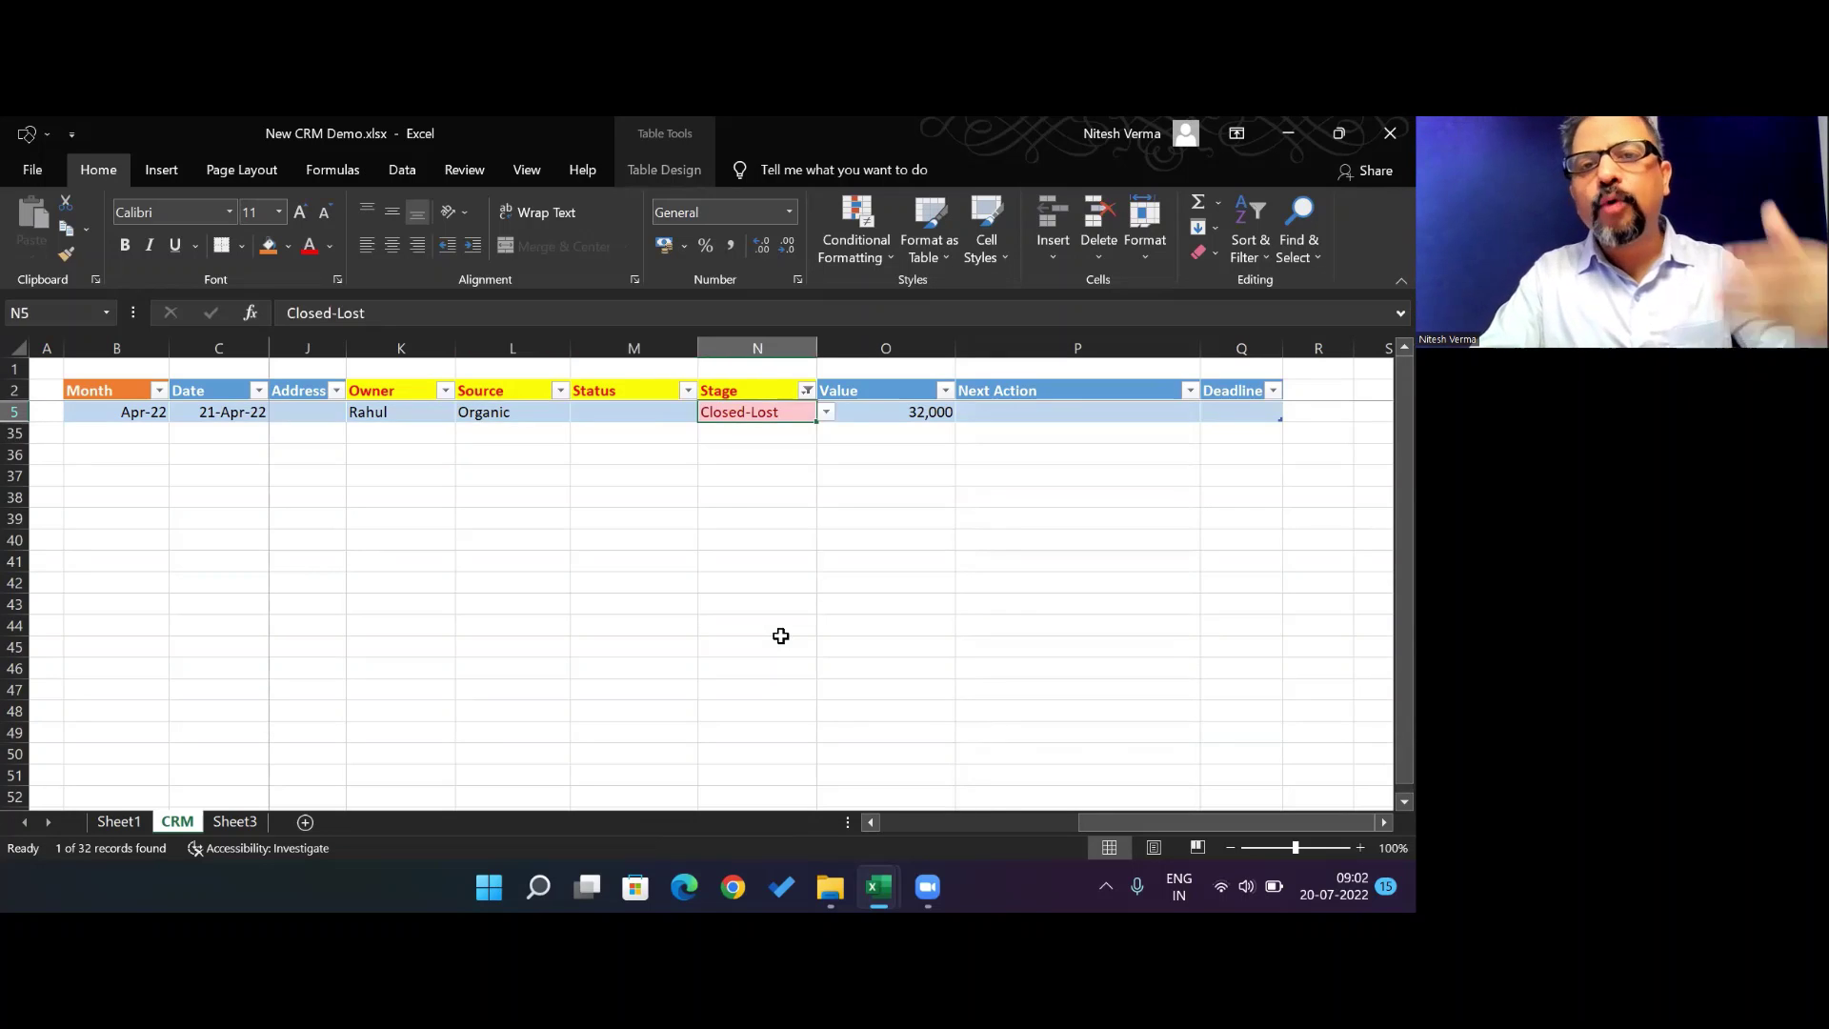
Remove the Stage filter by selecting all stages again
{"action": "key", "text": "Up"}
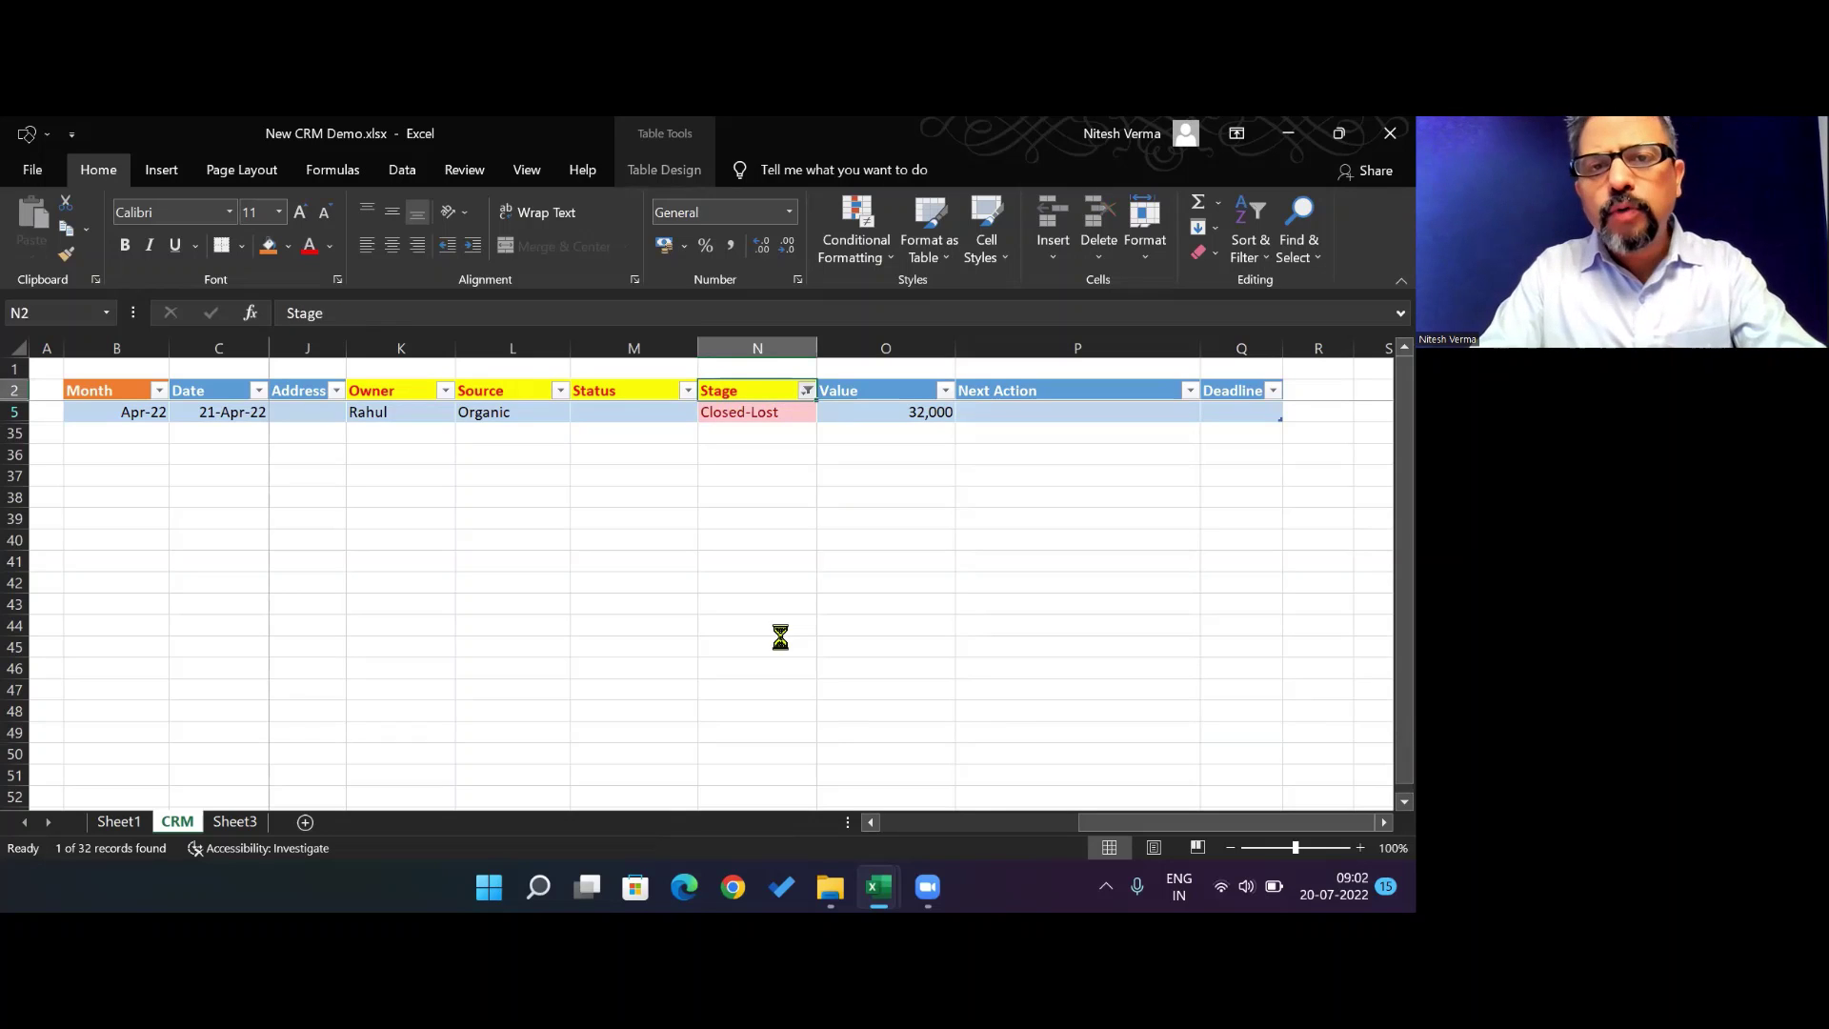
{"action": "key", "text": "alt+Down"}
{"action": "key", "text": "Down"}
{"action": "key", "text": "Down"}
{"action": "key", "text": "Down"}
{"action": "key", "text": "Down"}
{"action": "key", "text": "Down"}
{"action": "key", "text": "Down"}
{"action": "key", "text": "Down"}
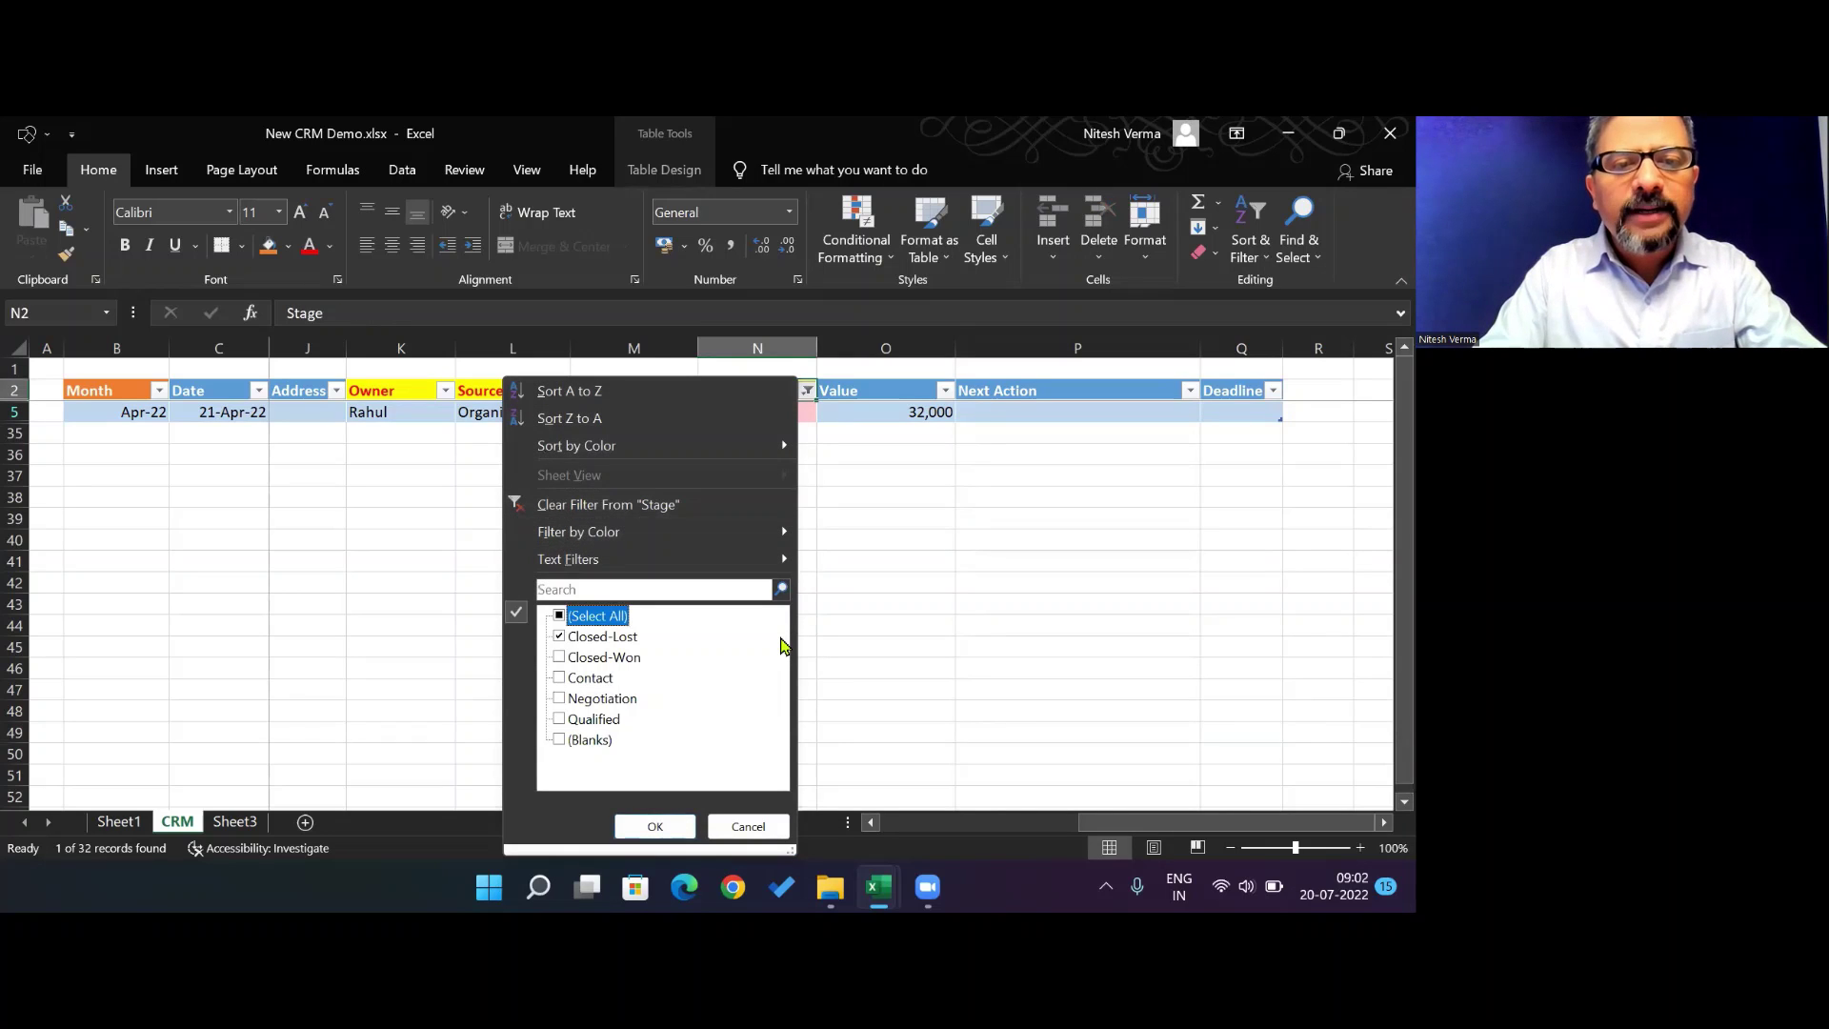
{"action": "key", "text": "Return"}
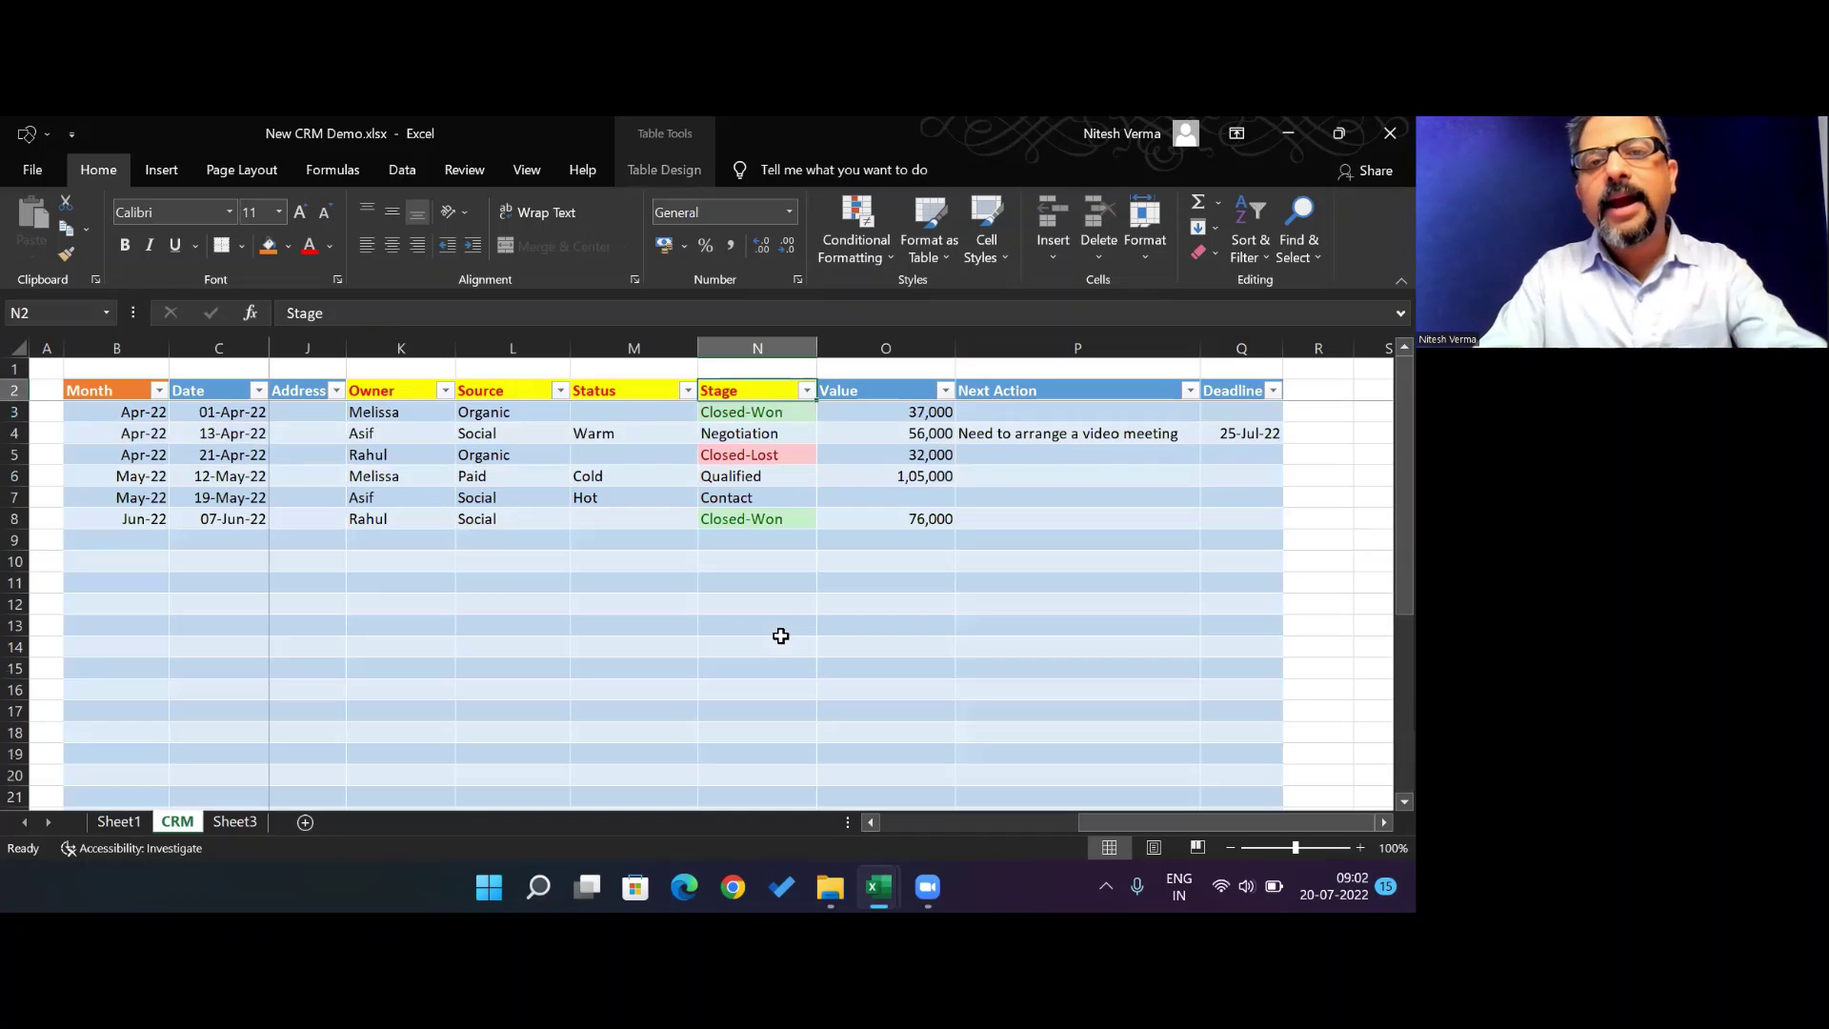
Apply orange solid-fill data bars to the table's whole Value column
{"action": "key", "text": "Down"}
{"action": "key", "text": "Right"}
{"action": "key", "text": "ctrl+shift+Down"}
{"action": "key", "text": "ctrl+shift+Down"}
{"action": "key", "text": "ctrl+shift+Down"}
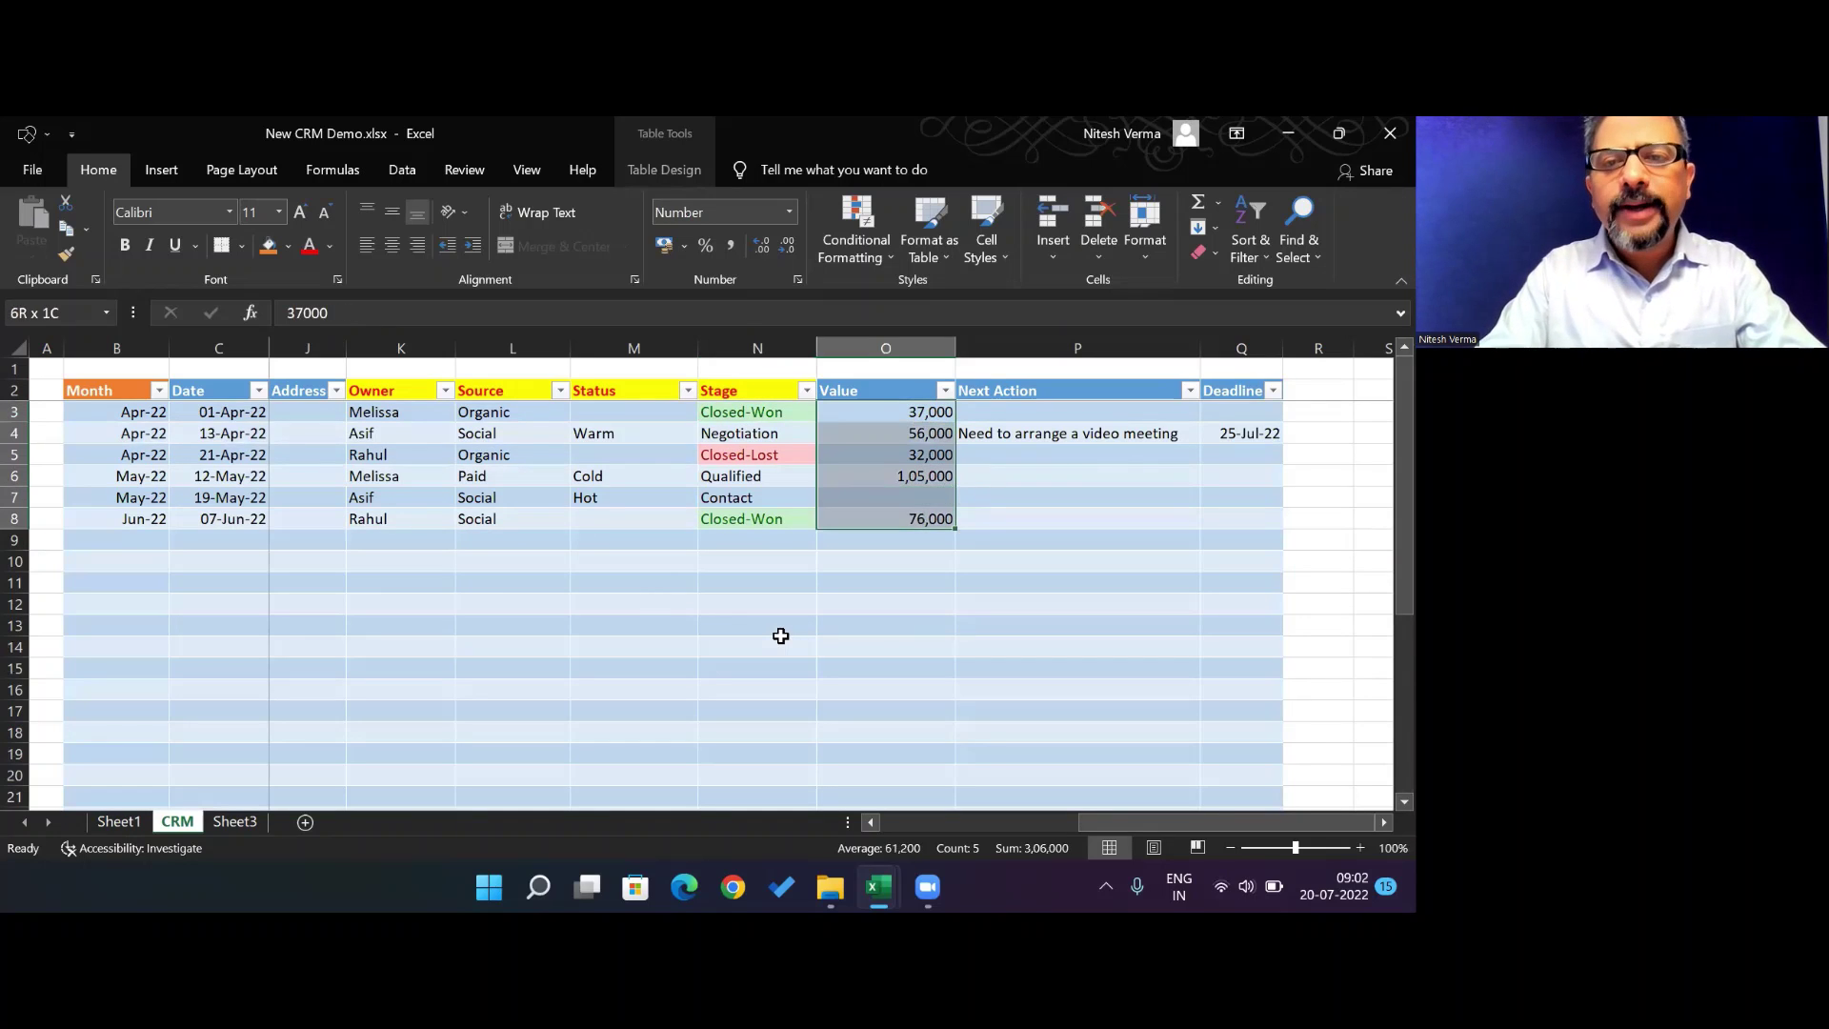
{"action": "left_click", "coordinate": [856, 238]}
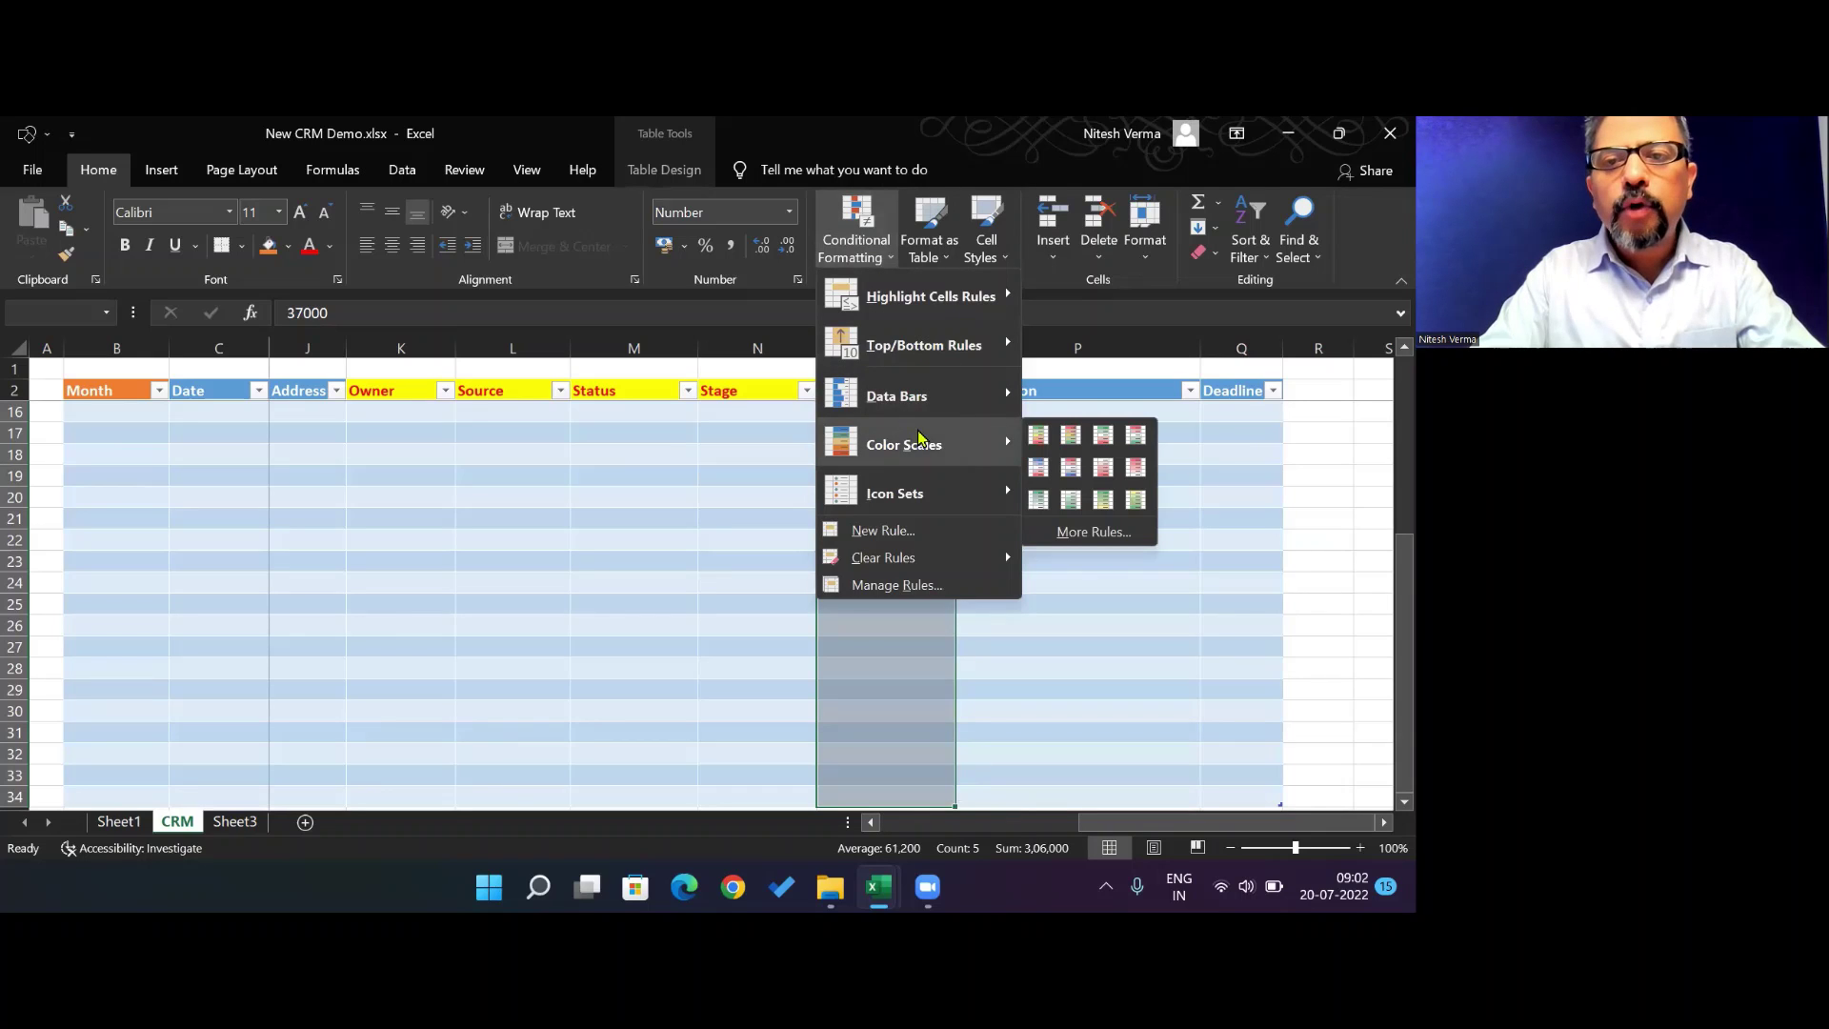
{"action": "mouse_move", "coordinate": [947, 488]}
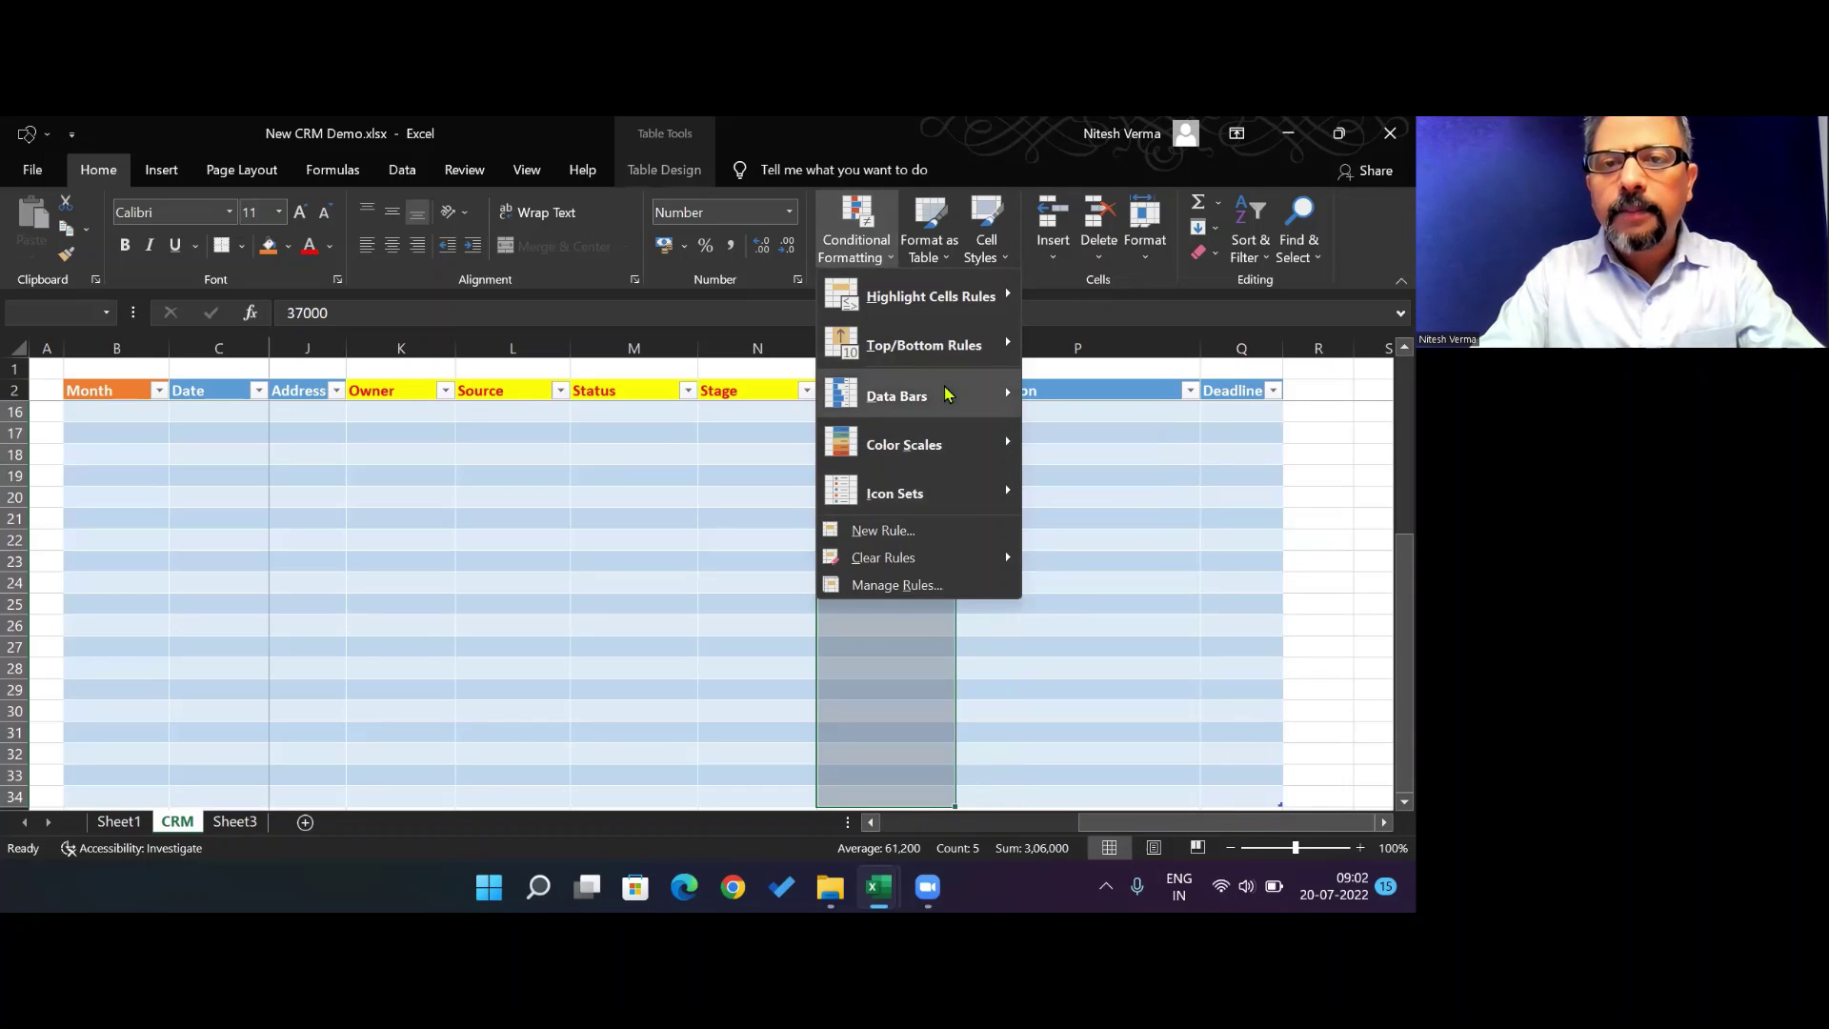
{"action": "mouse_move", "coordinate": [950, 395]}
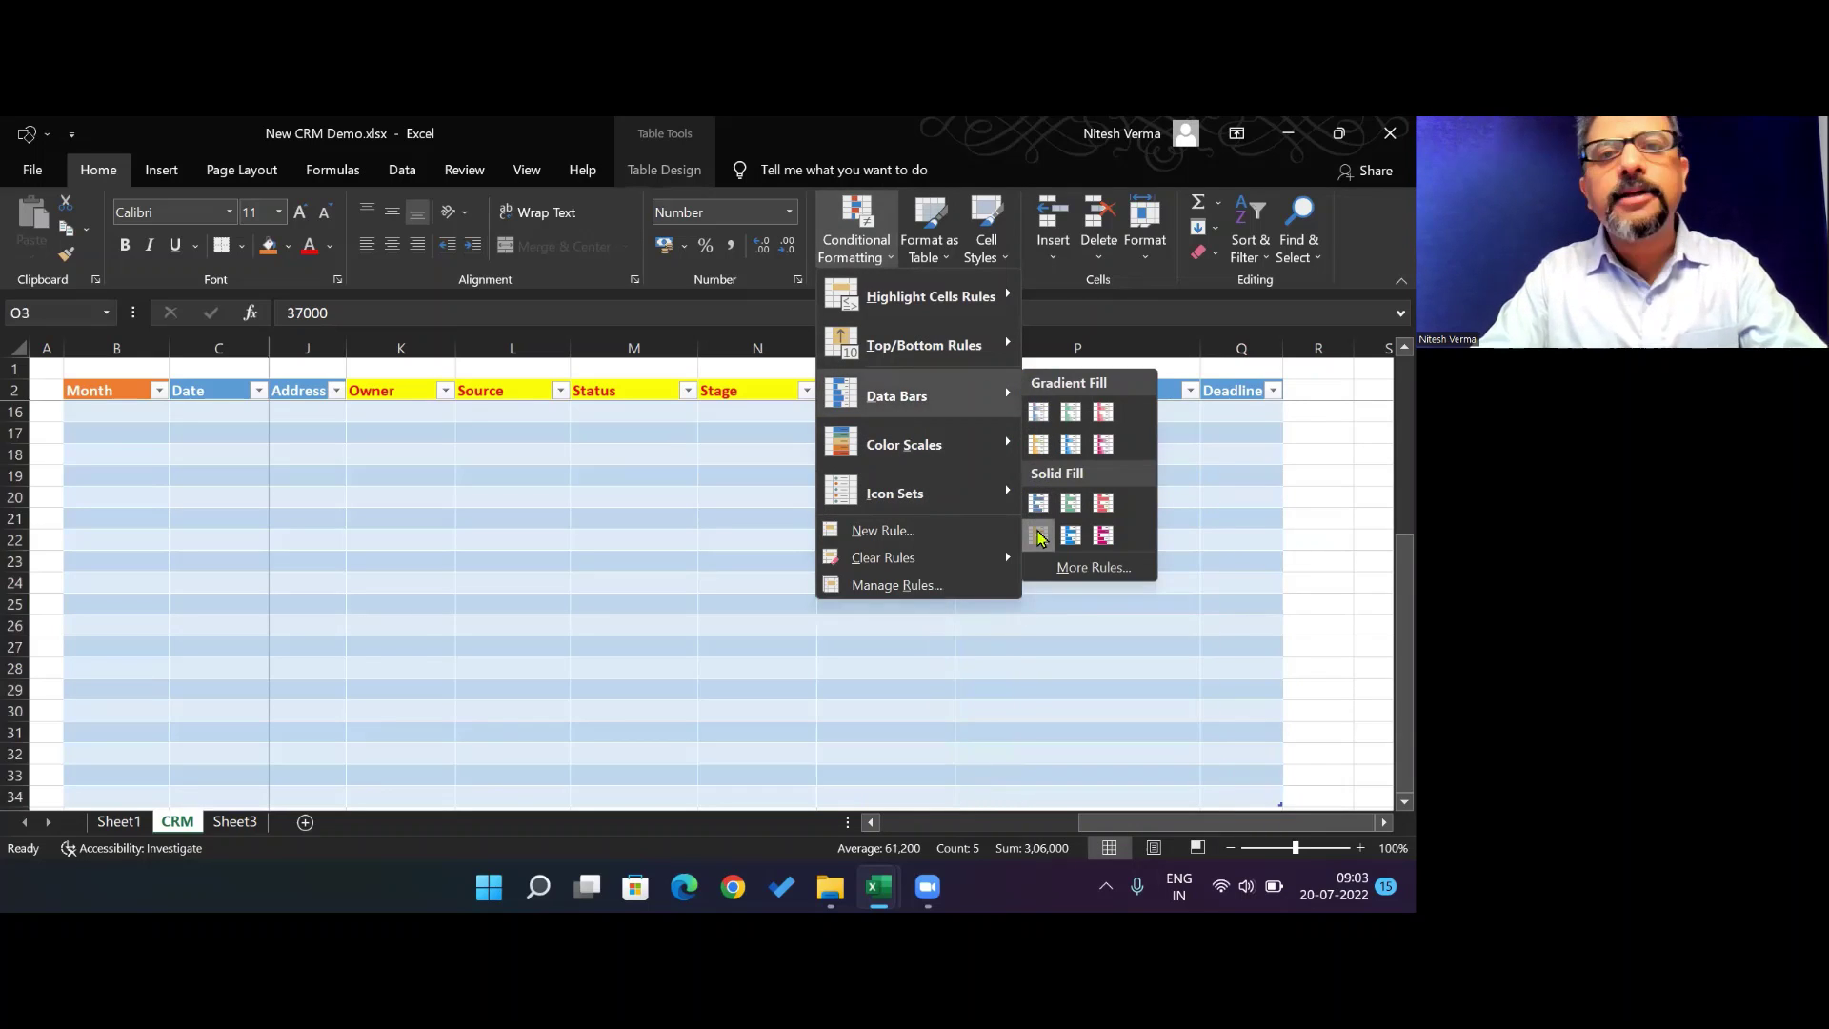
{"action": "left_click", "coordinate": [1038, 537]}
{"action": "scroll", "coordinate": [792, 531], "scroll_direction": "up", "scroll_amount": 4}
{"action": "scroll", "coordinate": [791, 532], "scroll_direction": "up", "scroll_amount": 1}
Review the data bars down the Value column and the Status entry of the record in row 7
{"action": "key", "text": "Down"}
{"action": "key", "text": "Down"}
{"action": "key", "text": "Down"}
{"action": "key", "text": "Down"}
{"action": "key", "text": "Down"}
{"action": "key", "text": "Down"}
{"action": "key", "text": "Down"}
{"action": "key", "text": "Down"}
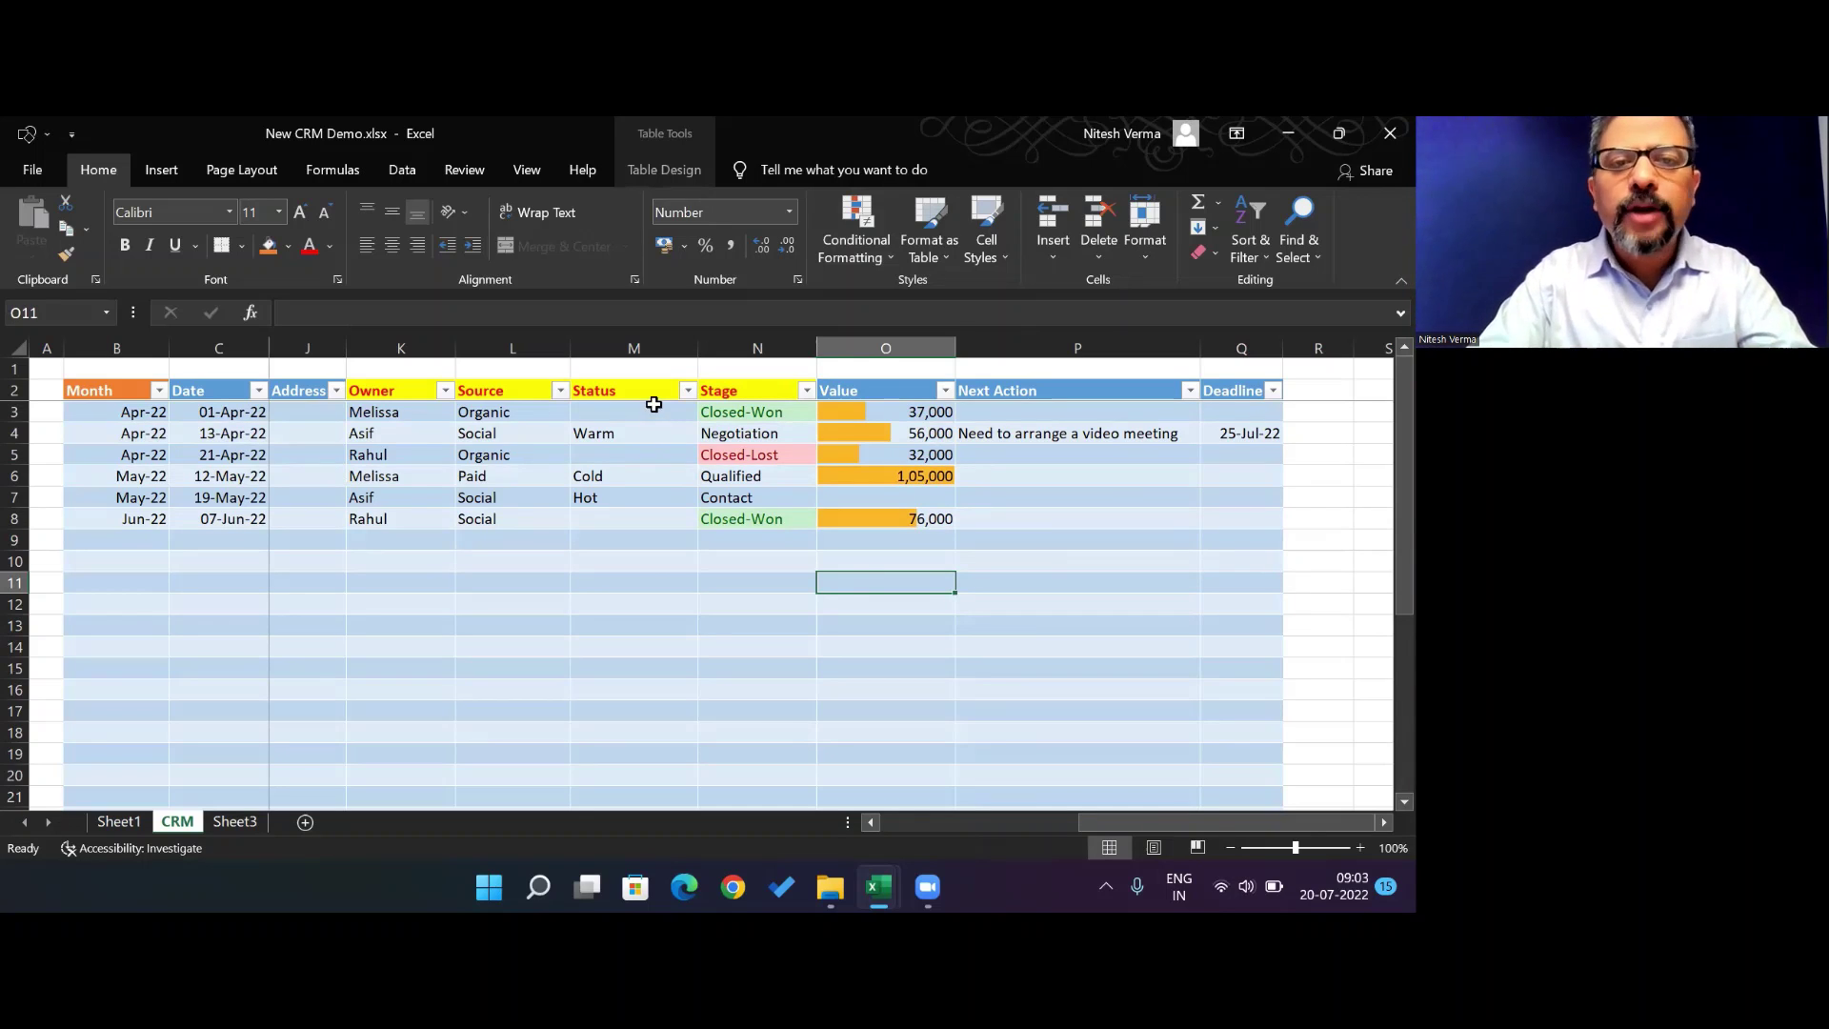
{"action": "left_click", "coordinate": [617, 507]}
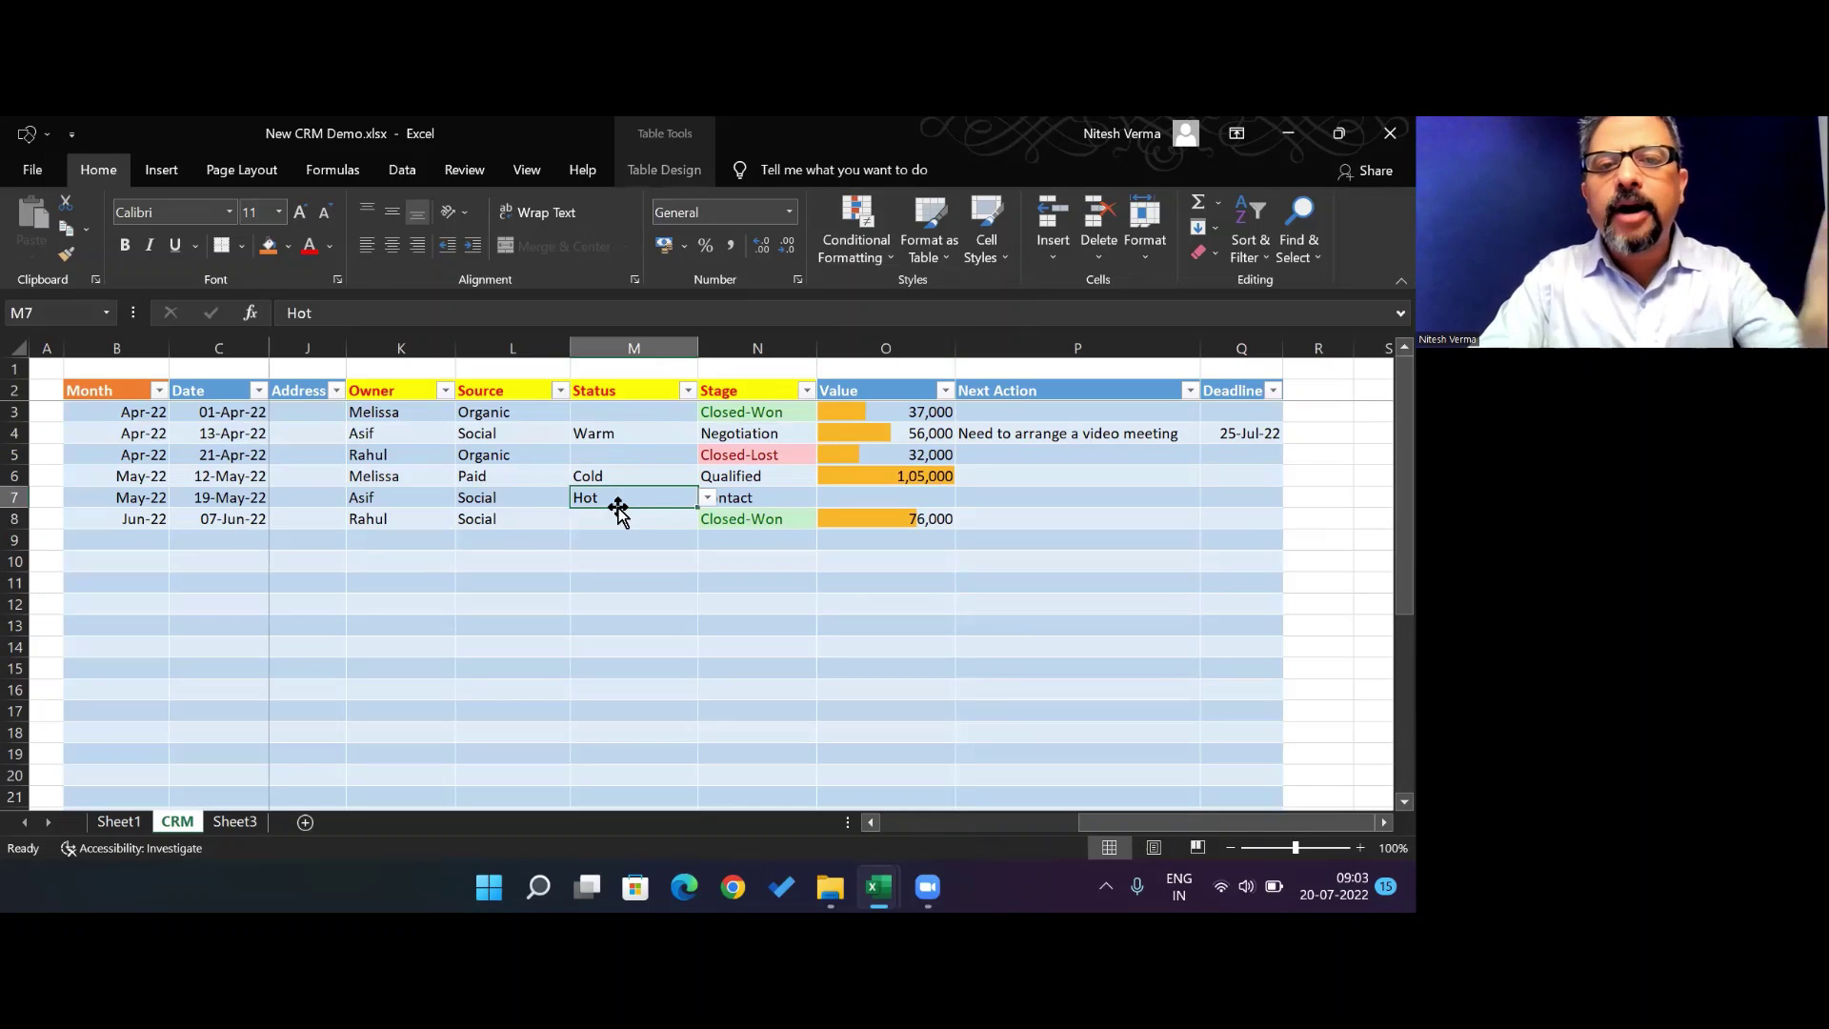
Start a SUMIF formula in cell O1, above the Value header, with the table's Stage column as its range
{"action": "key", "text": "Up"}
{"action": "key", "text": "Up"}
{"action": "key", "text": "Up"}
{"action": "key", "text": "Up"}
{"action": "key", "text": "Up"}
{"action": "key", "text": "Up"}
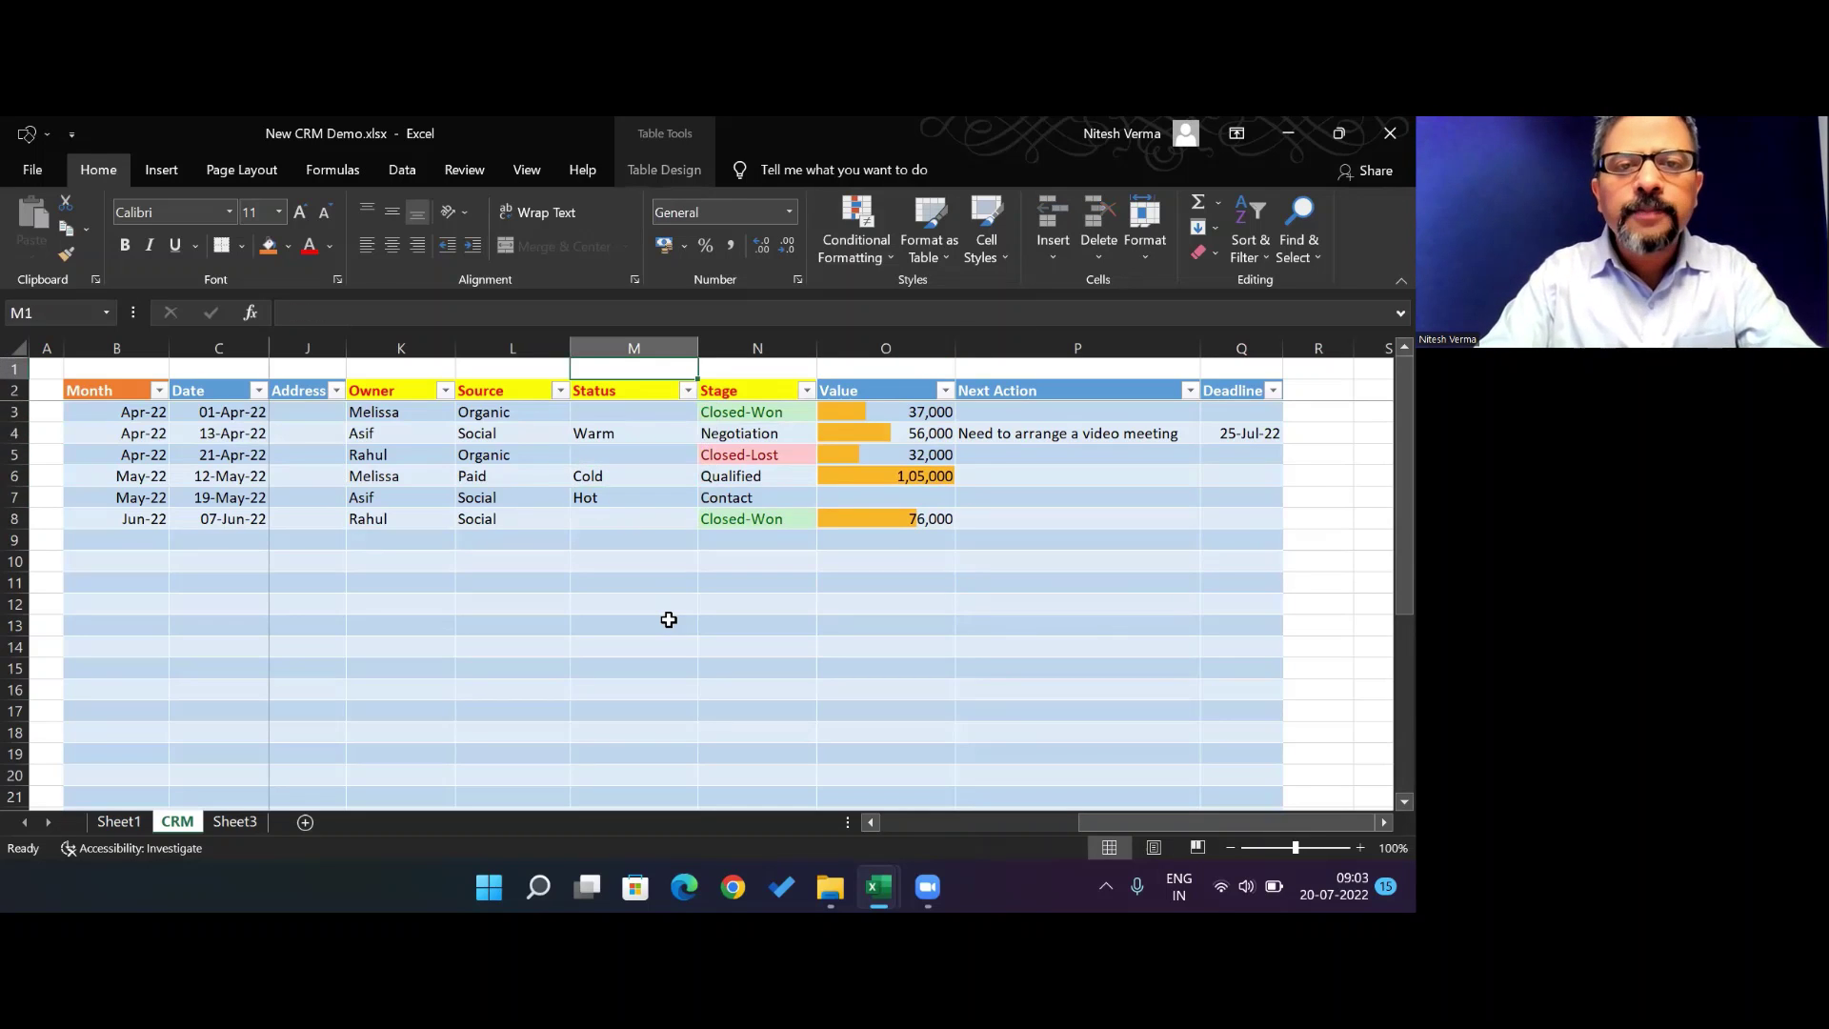
{"action": "key", "text": "Right"}
{"action": "key", "text": "Right"}
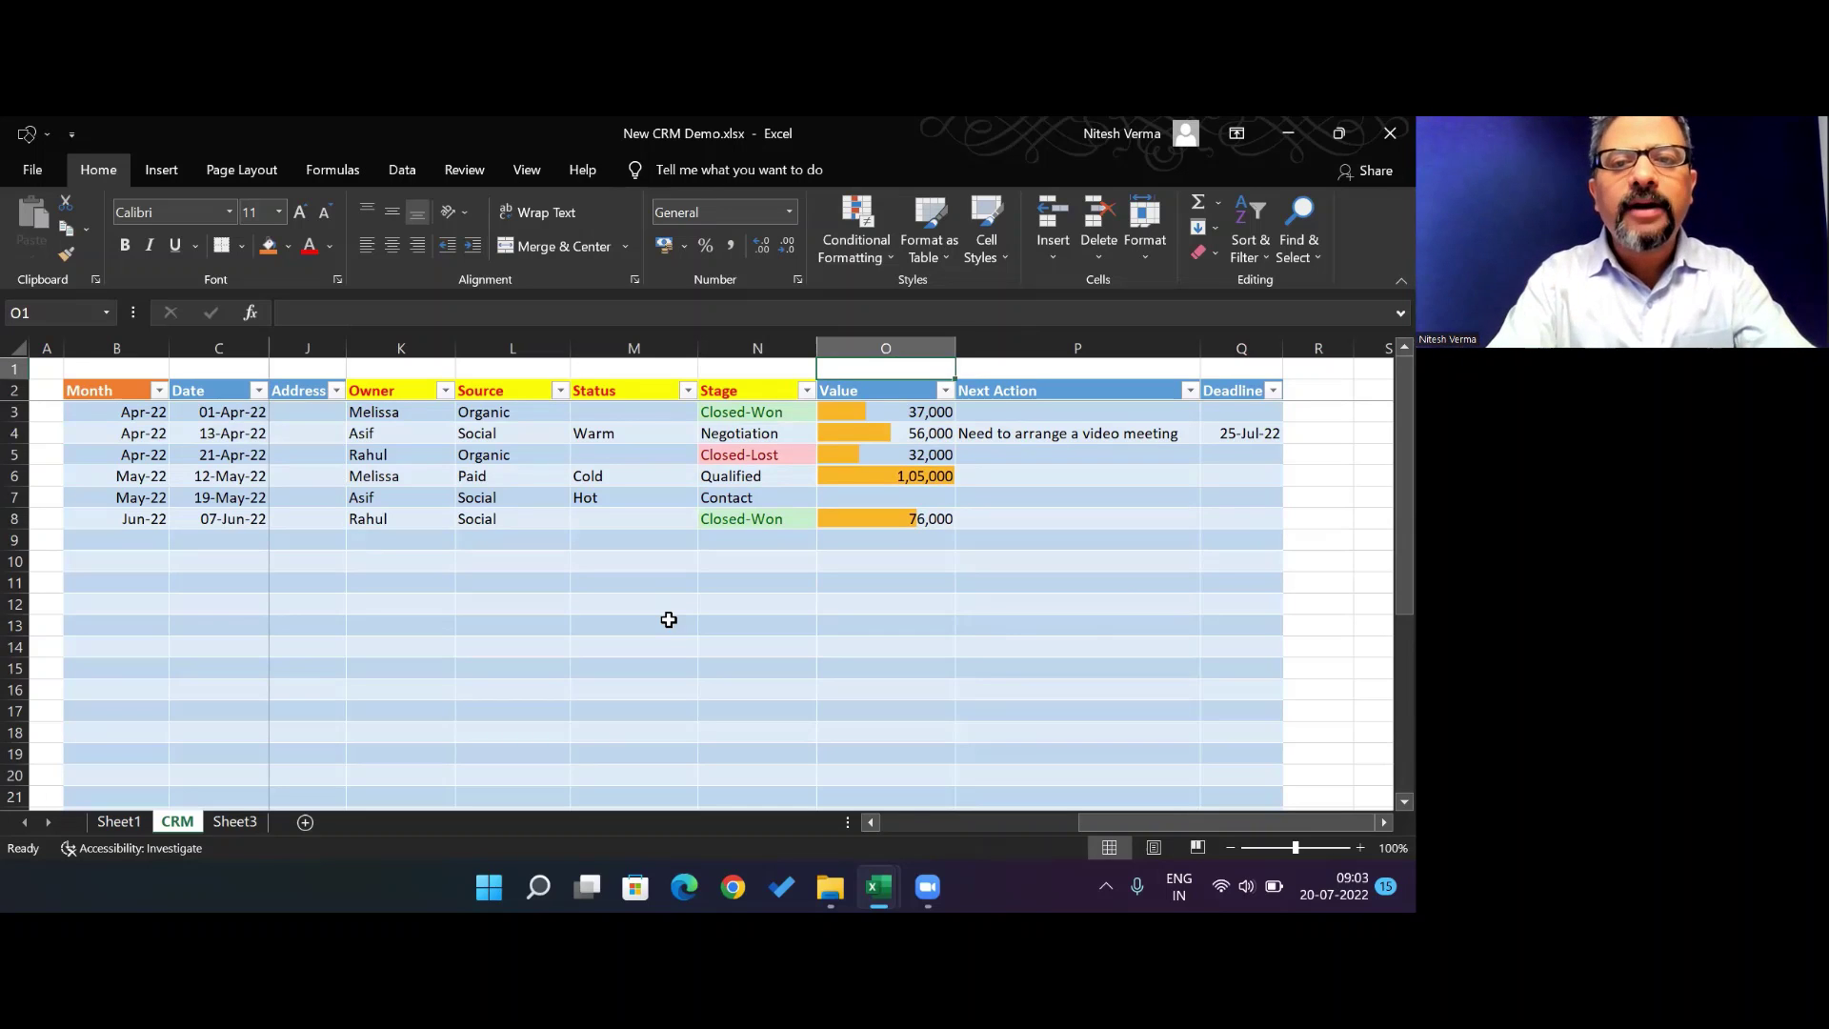
{"action": "type", "text": "=sumif("}
{"action": "key", "text": "Left"}
{"action": "key", "text": "Down"}
{"action": "key", "text": "Down"}
{"action": "key", "text": "ctrl+shift+Down"}
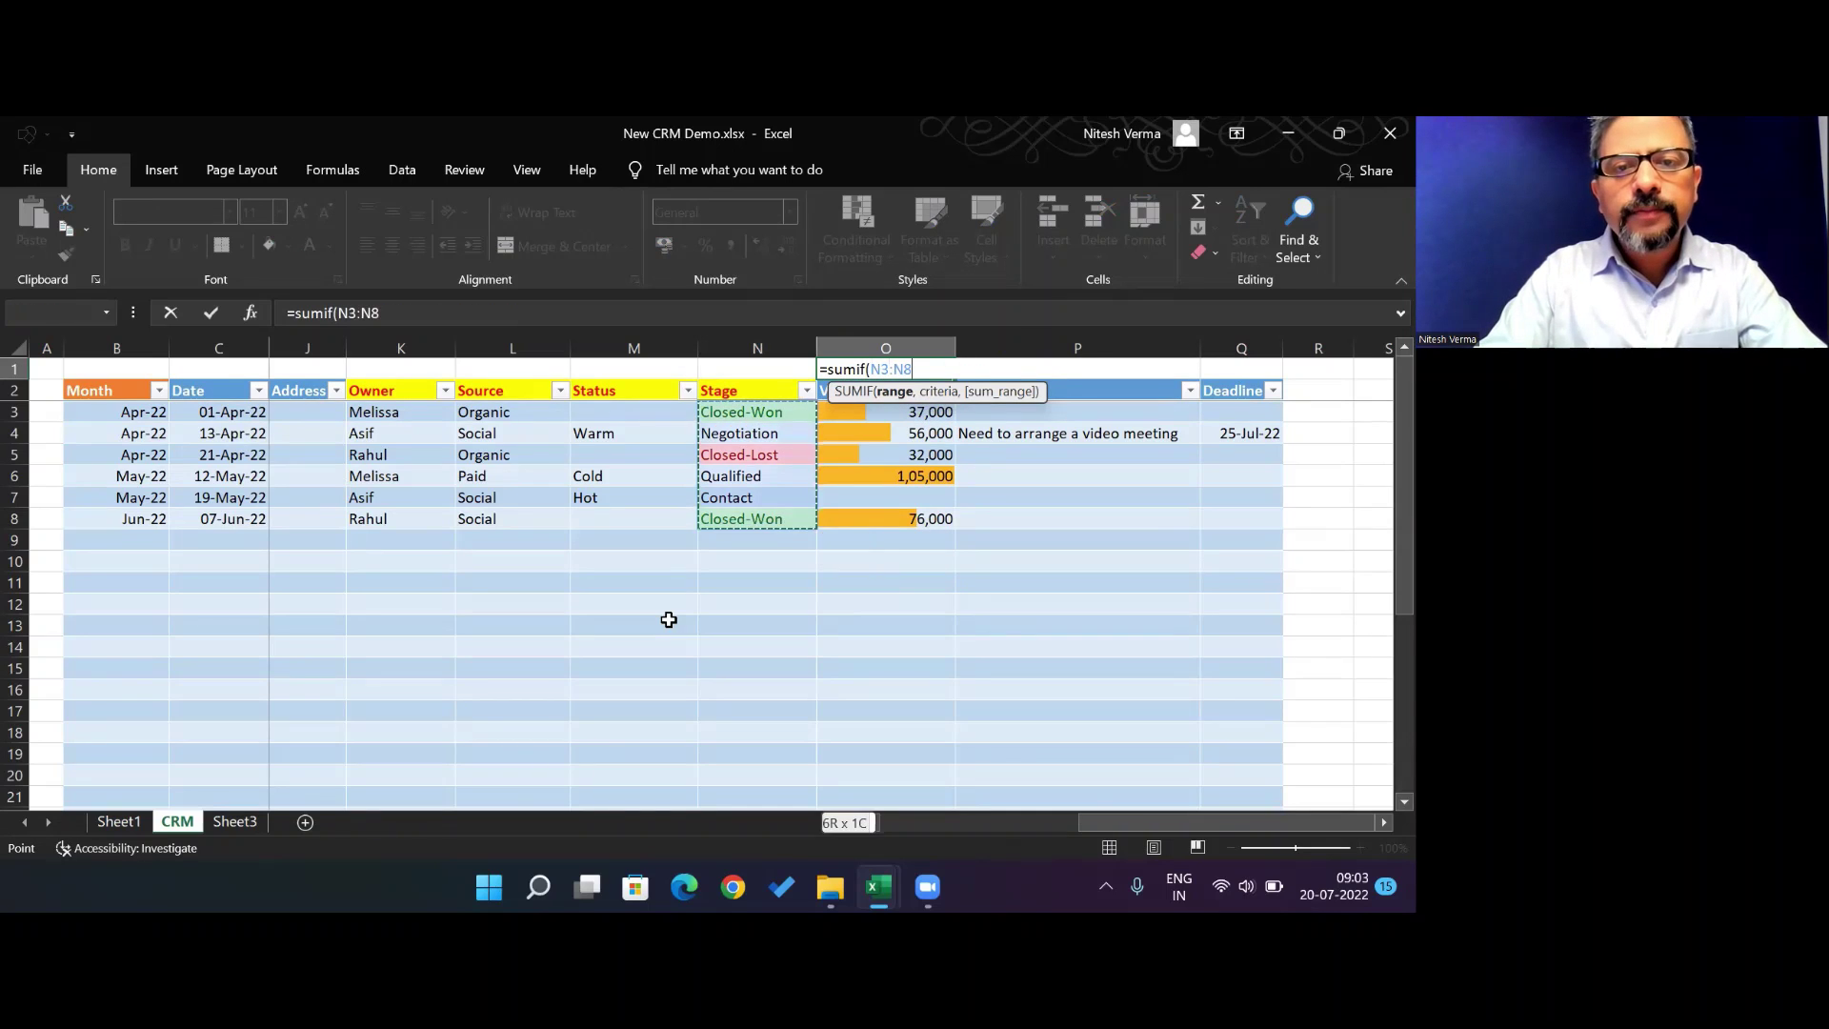
{"action": "key", "text": "ctrl+shift+Down"}
{"action": "type", "text": ","}
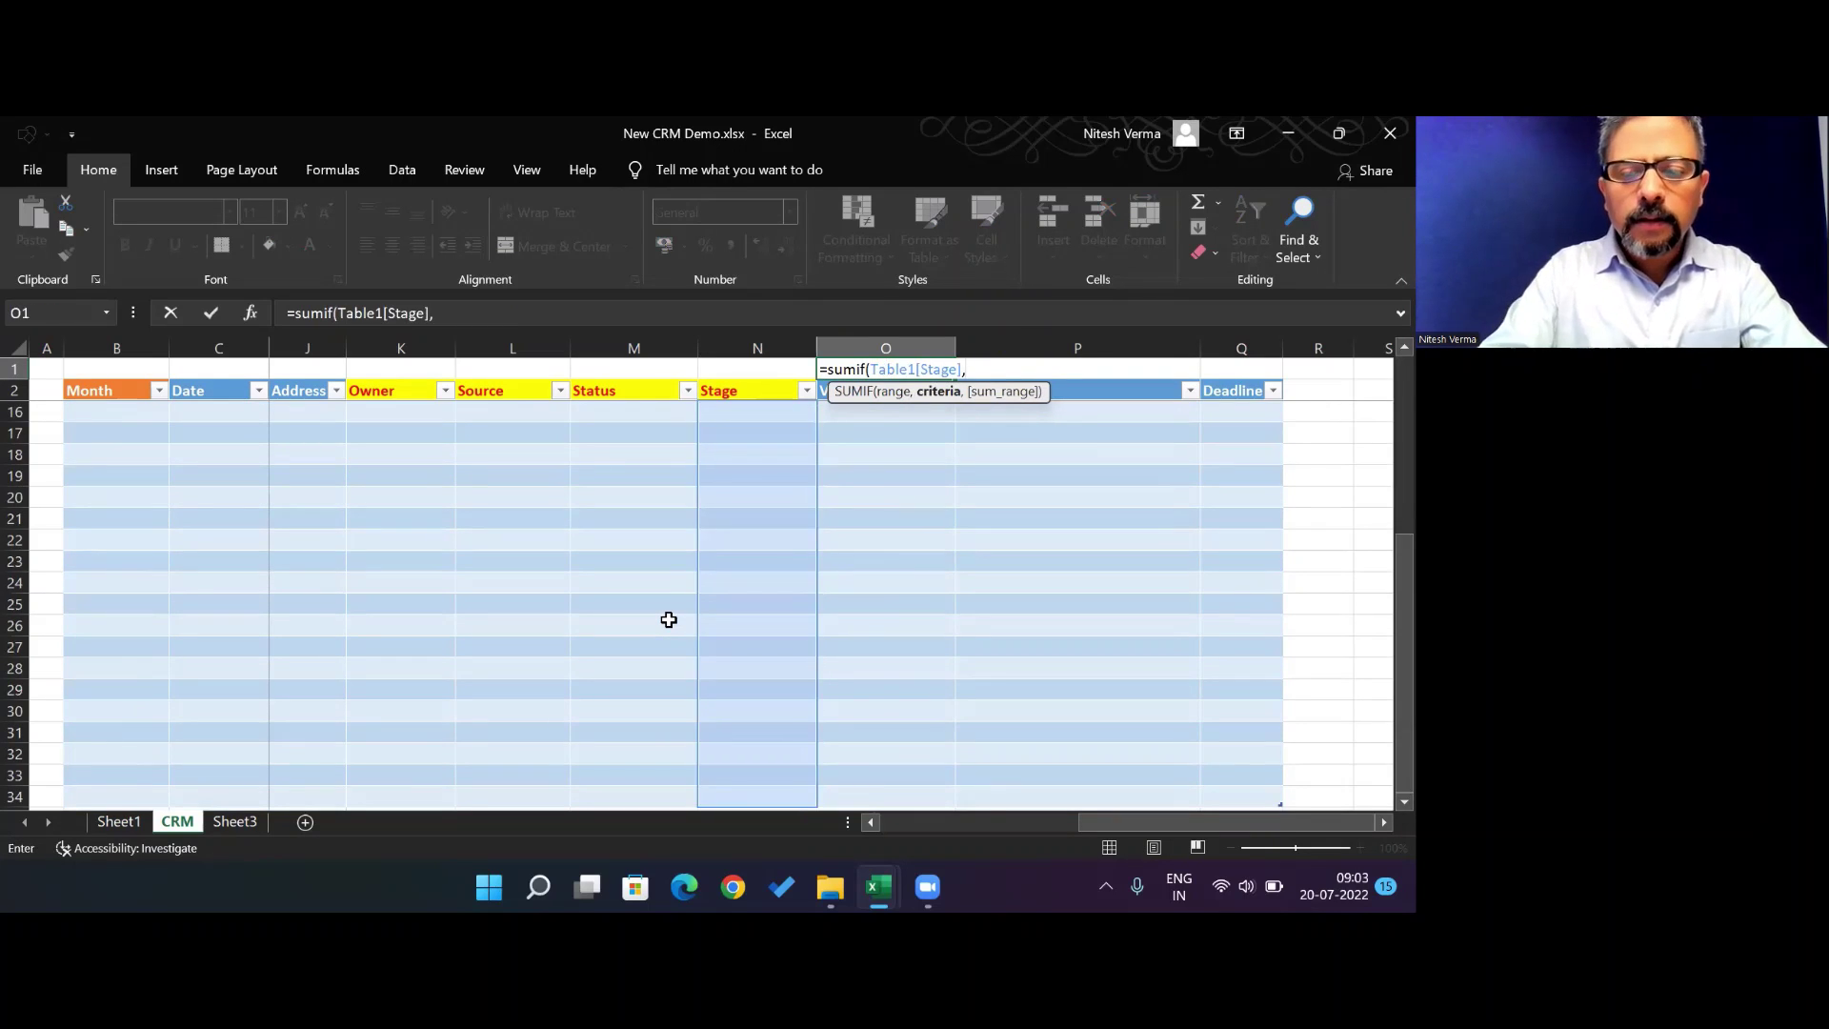
Complete the SUMIF formula in O1 with the criteria "Closed-Won" and the table's Value column as the sum range
{"action": "type", "text": "\"Close"}
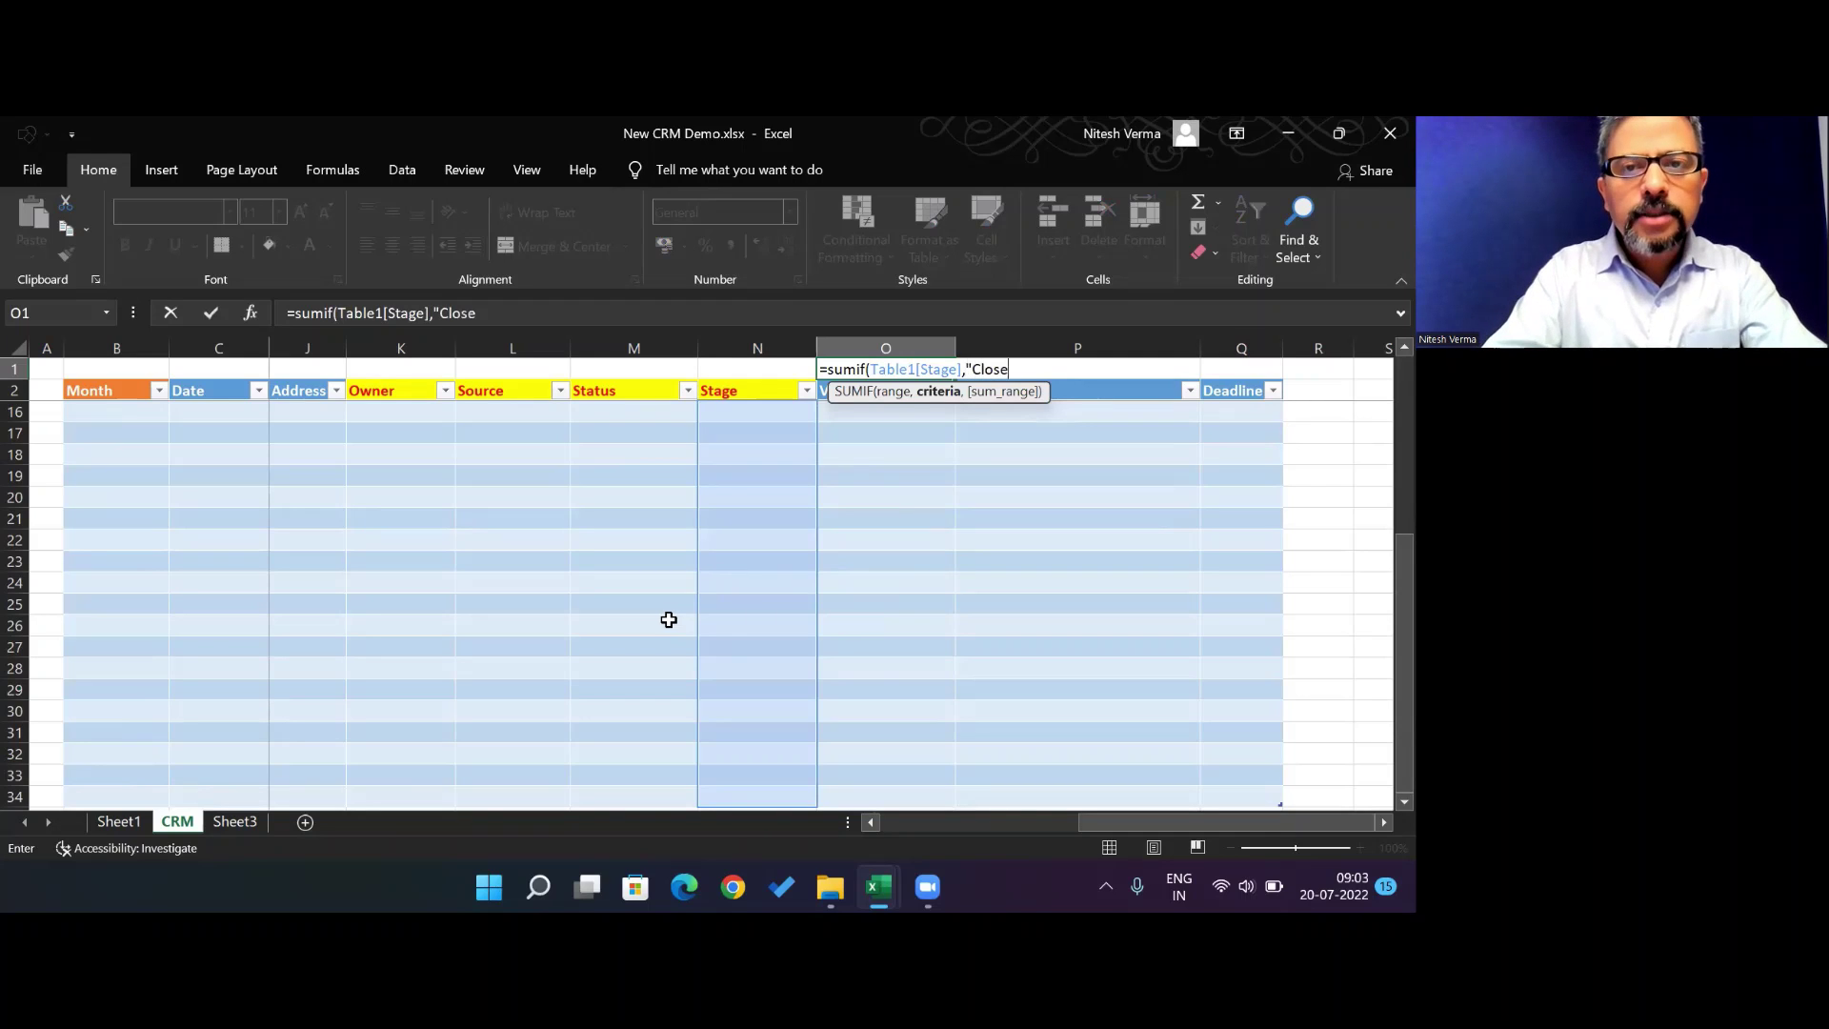
{"action": "type", "text": "d-Won\","}
{"action": "key", "text": "Down"}
{"action": "key", "text": "Right"}
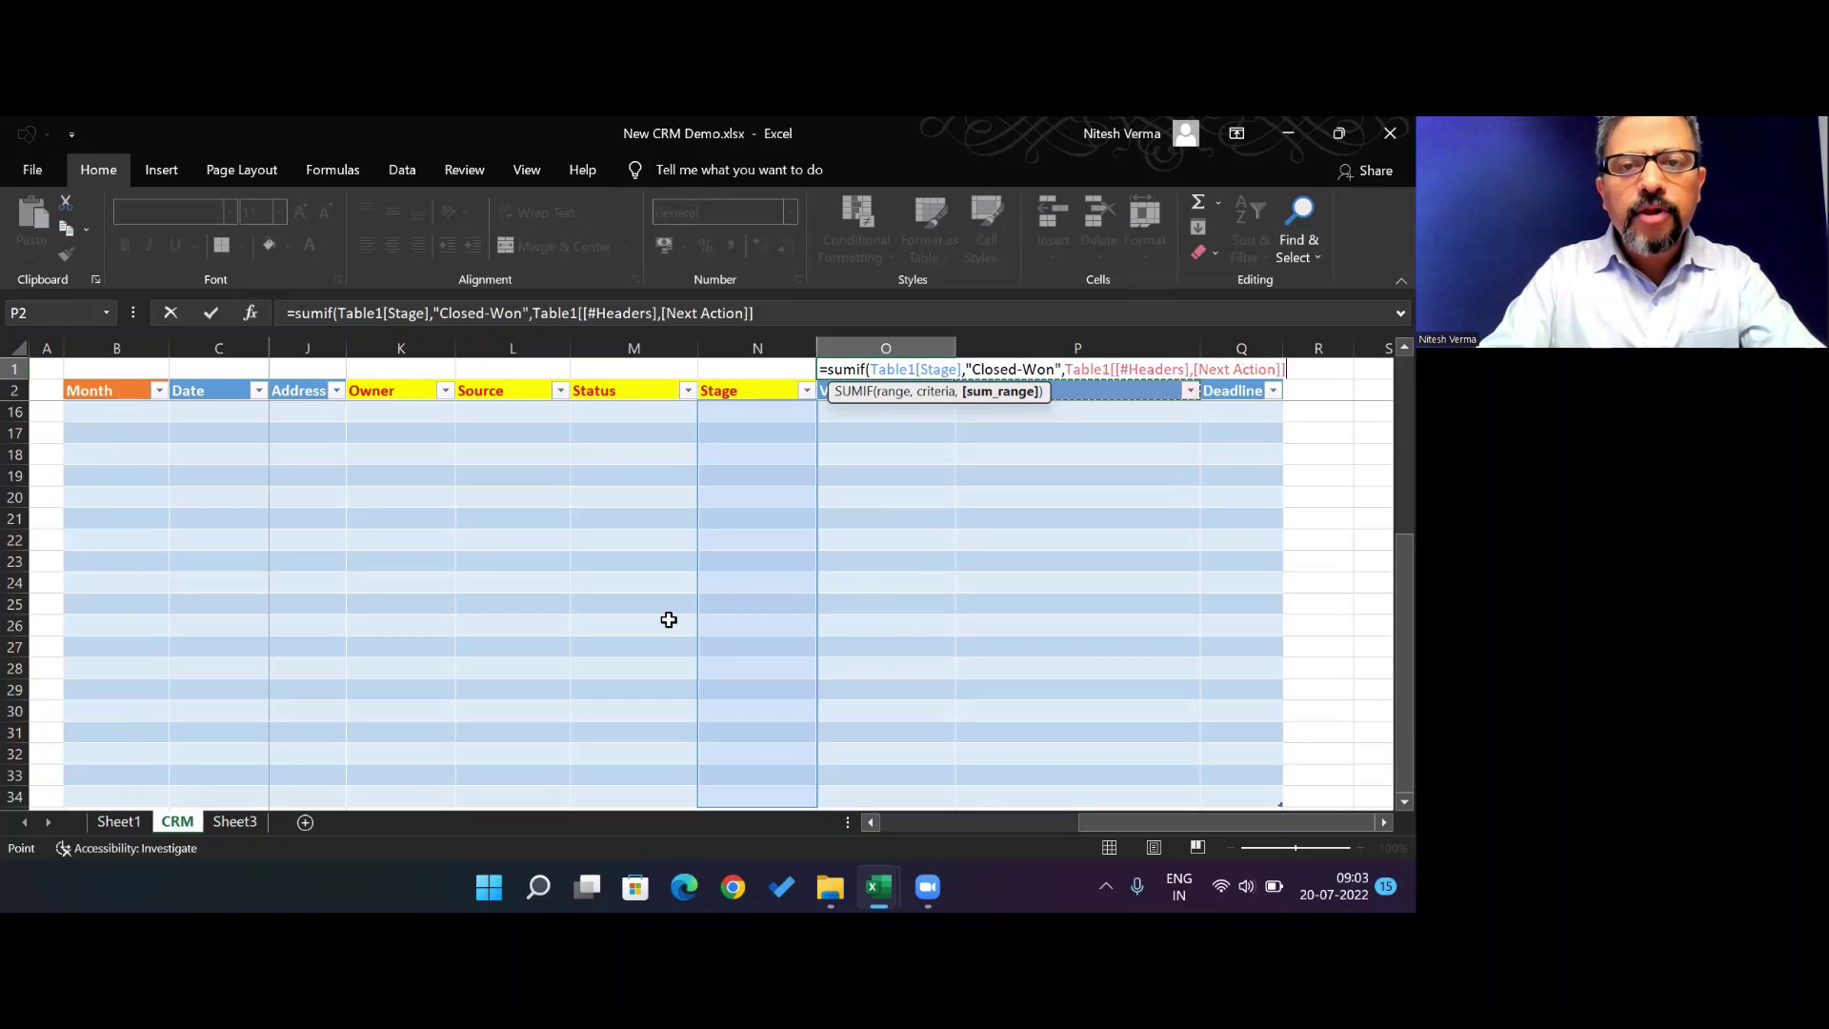
{"action": "key", "text": "Down"}
{"action": "key", "text": "Up"}
{"action": "key", "text": "Left"}
{"action": "key", "text": "Down"}
{"action": "key", "text": "shift+Down"}
{"action": "key", "text": "shift+Down"}
{"action": "key", "text": "shift+Down"}
{"action": "key", "text": "shift+Down"}
{"action": "key", "text": "shift+Down"}
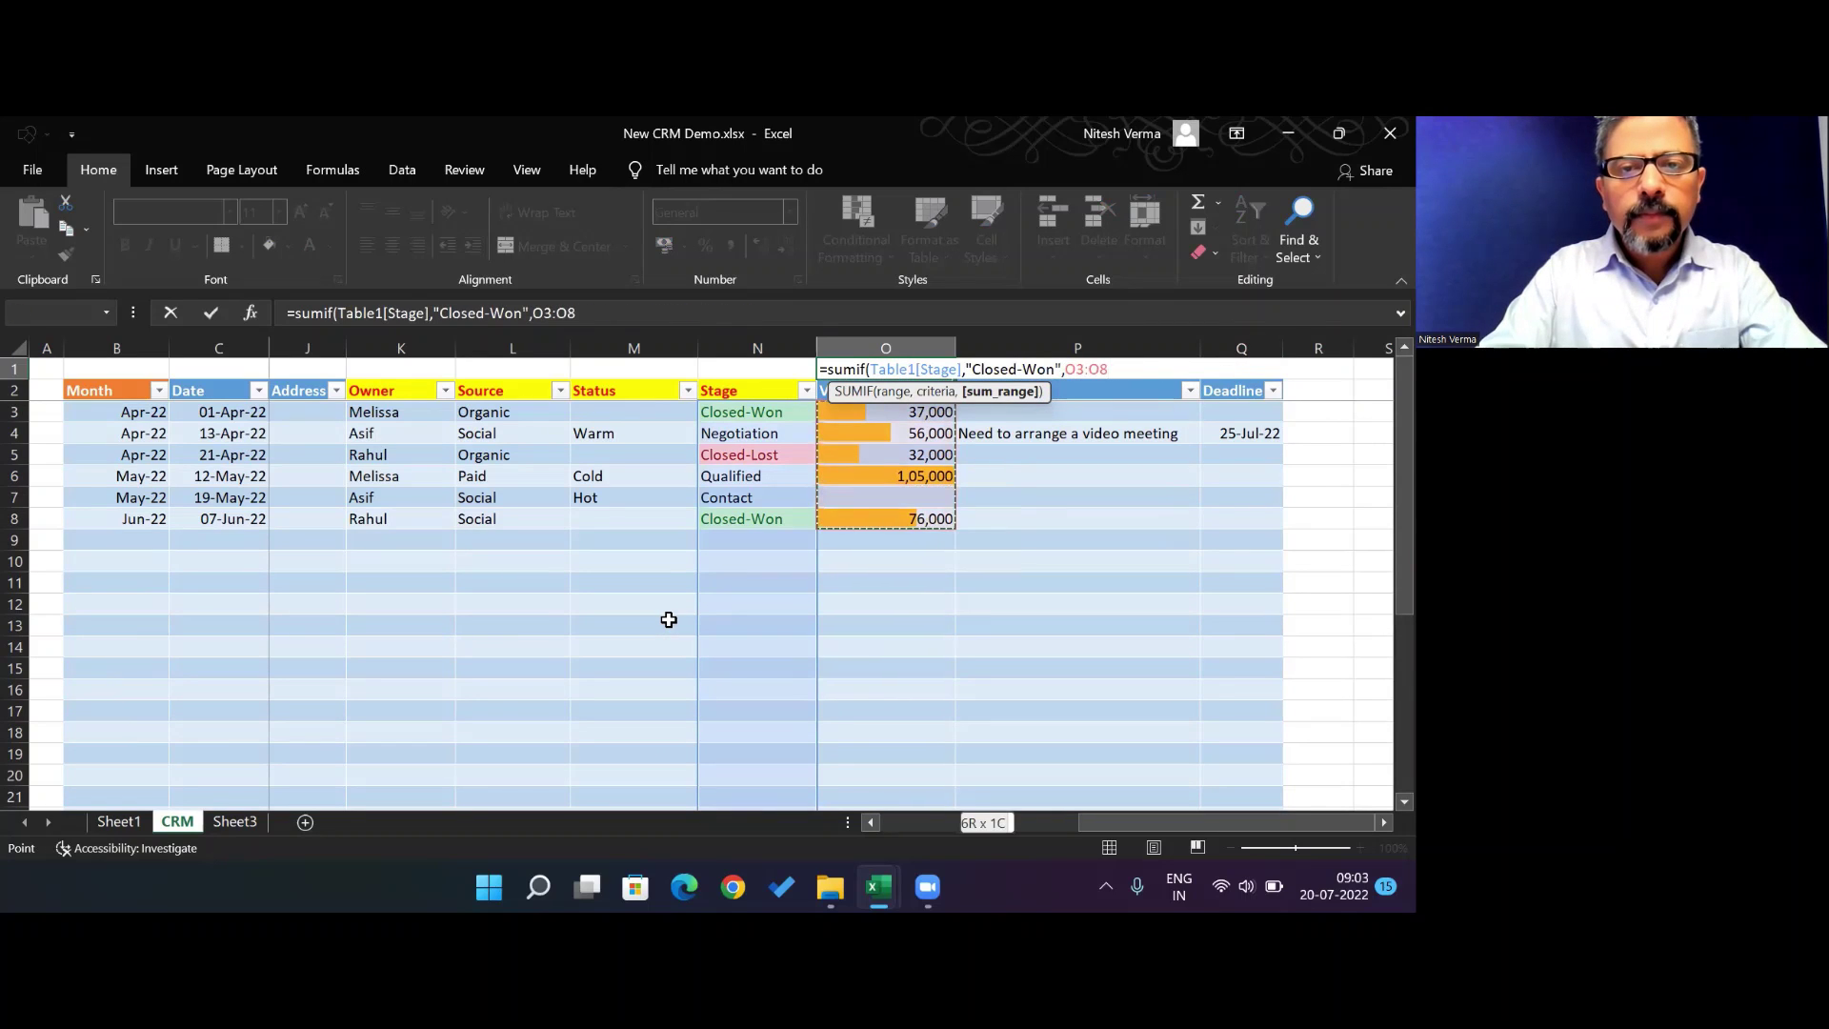
{"action": "key", "text": "ctrl+shift+Down"}
{"action": "key", "text": "Return"}
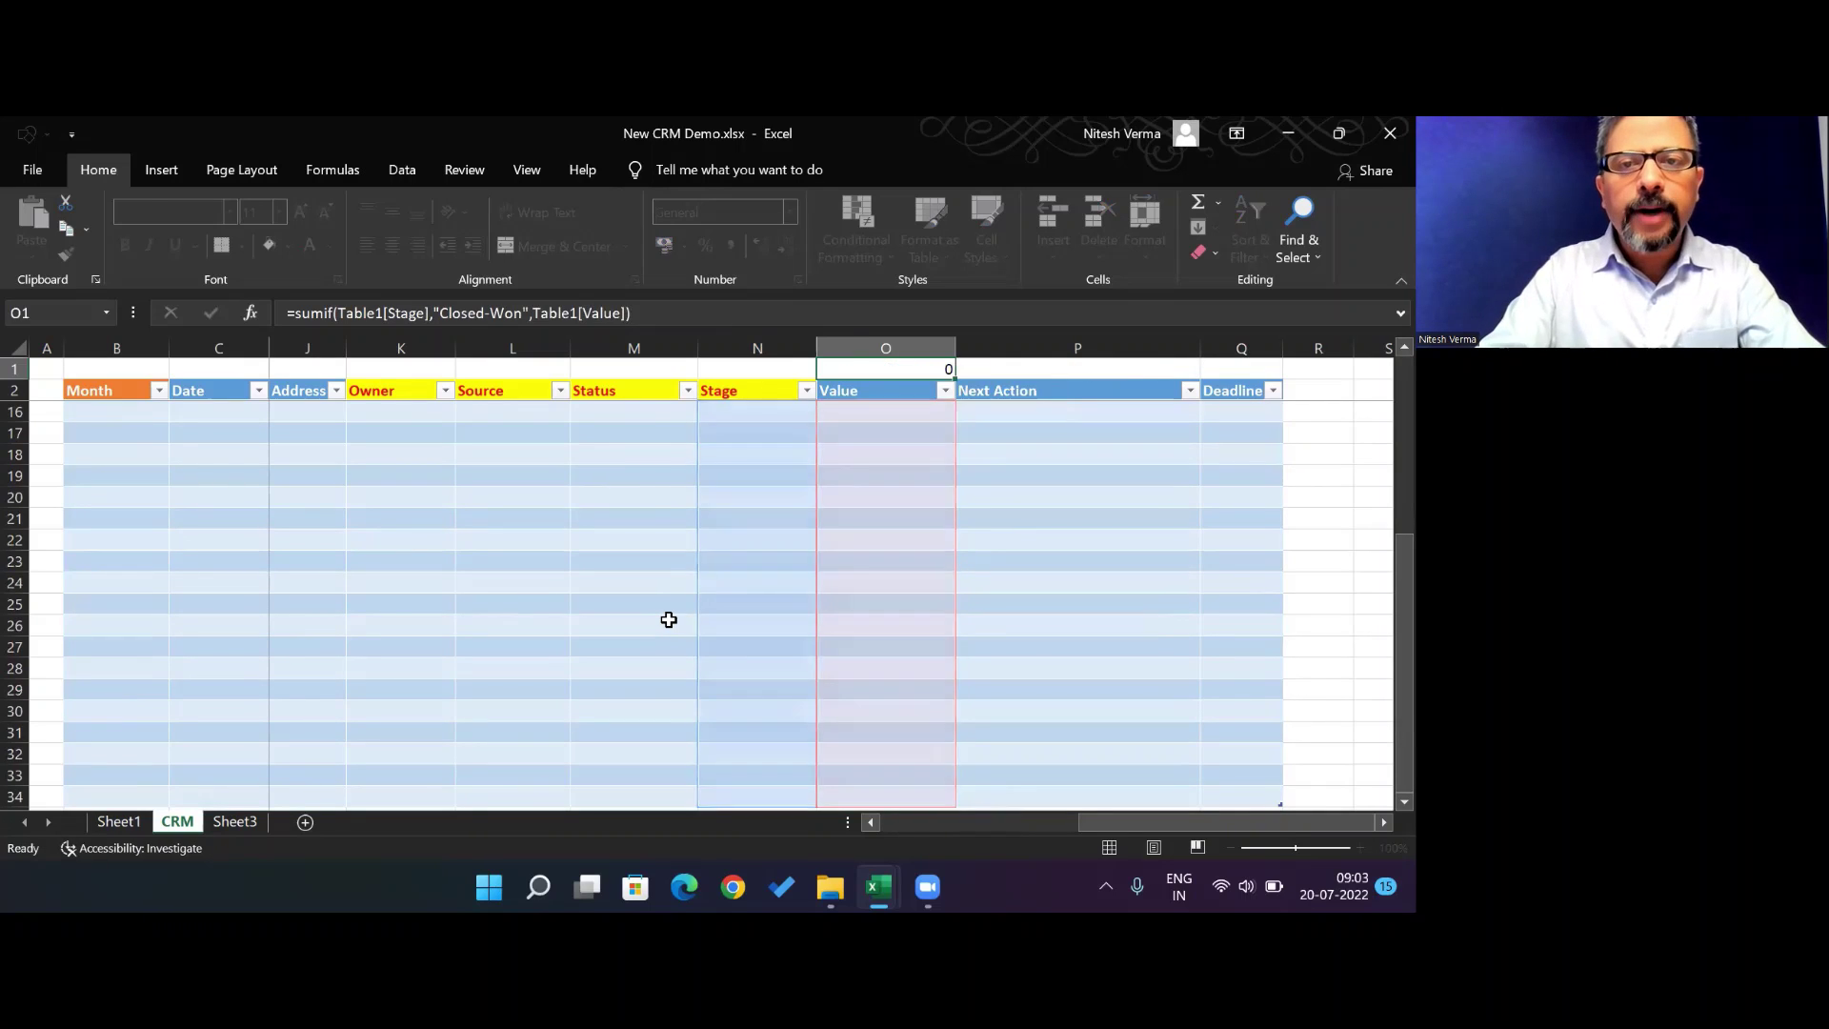
Make the total in O1 bold and format it as a number with thousands separator and no decimal places
{"action": "key", "text": "Up"}
{"action": "key", "text": "ctrl+b"}
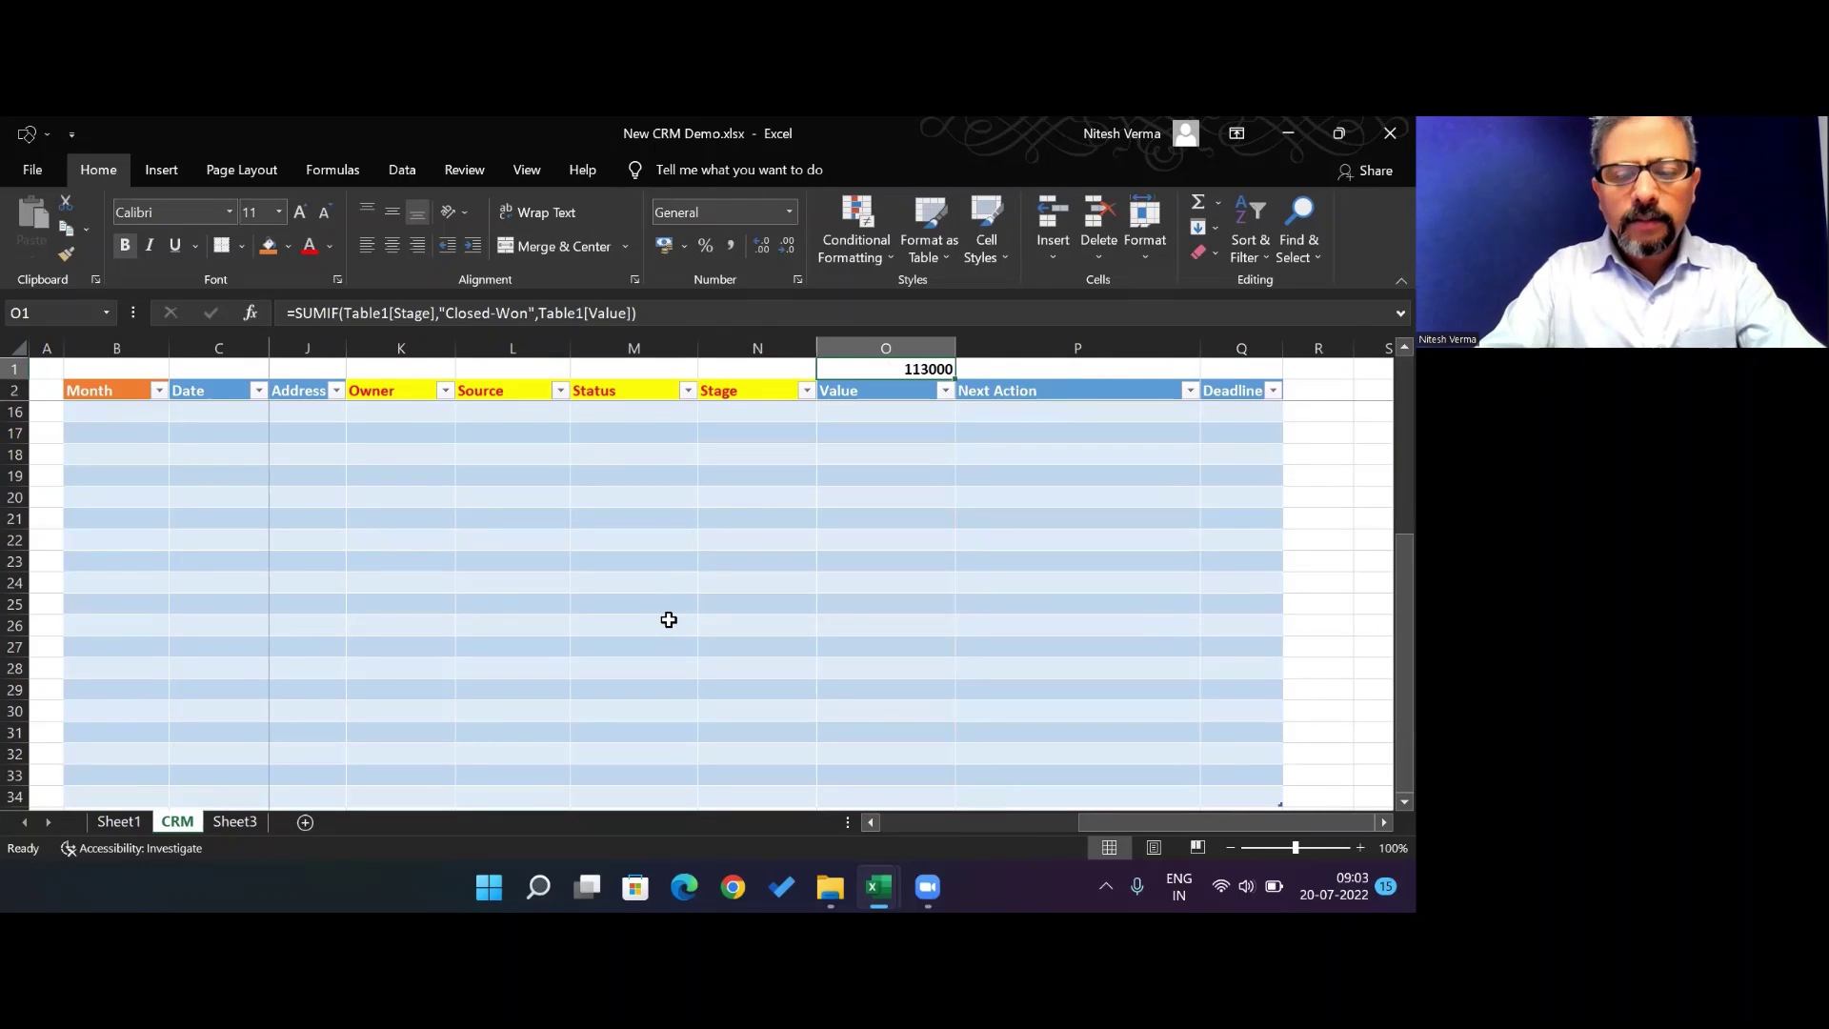
{"action": "key", "text": "shift+F10"}
{"action": "key", "text": "Up"}
{"action": "key", "text": "Up"}
{"action": "key", "text": "Up"}
{"action": "key", "text": "Return"}
{"action": "left_click", "coordinate": [425, 407]}
{"action": "left_click", "coordinate": [570, 473]}
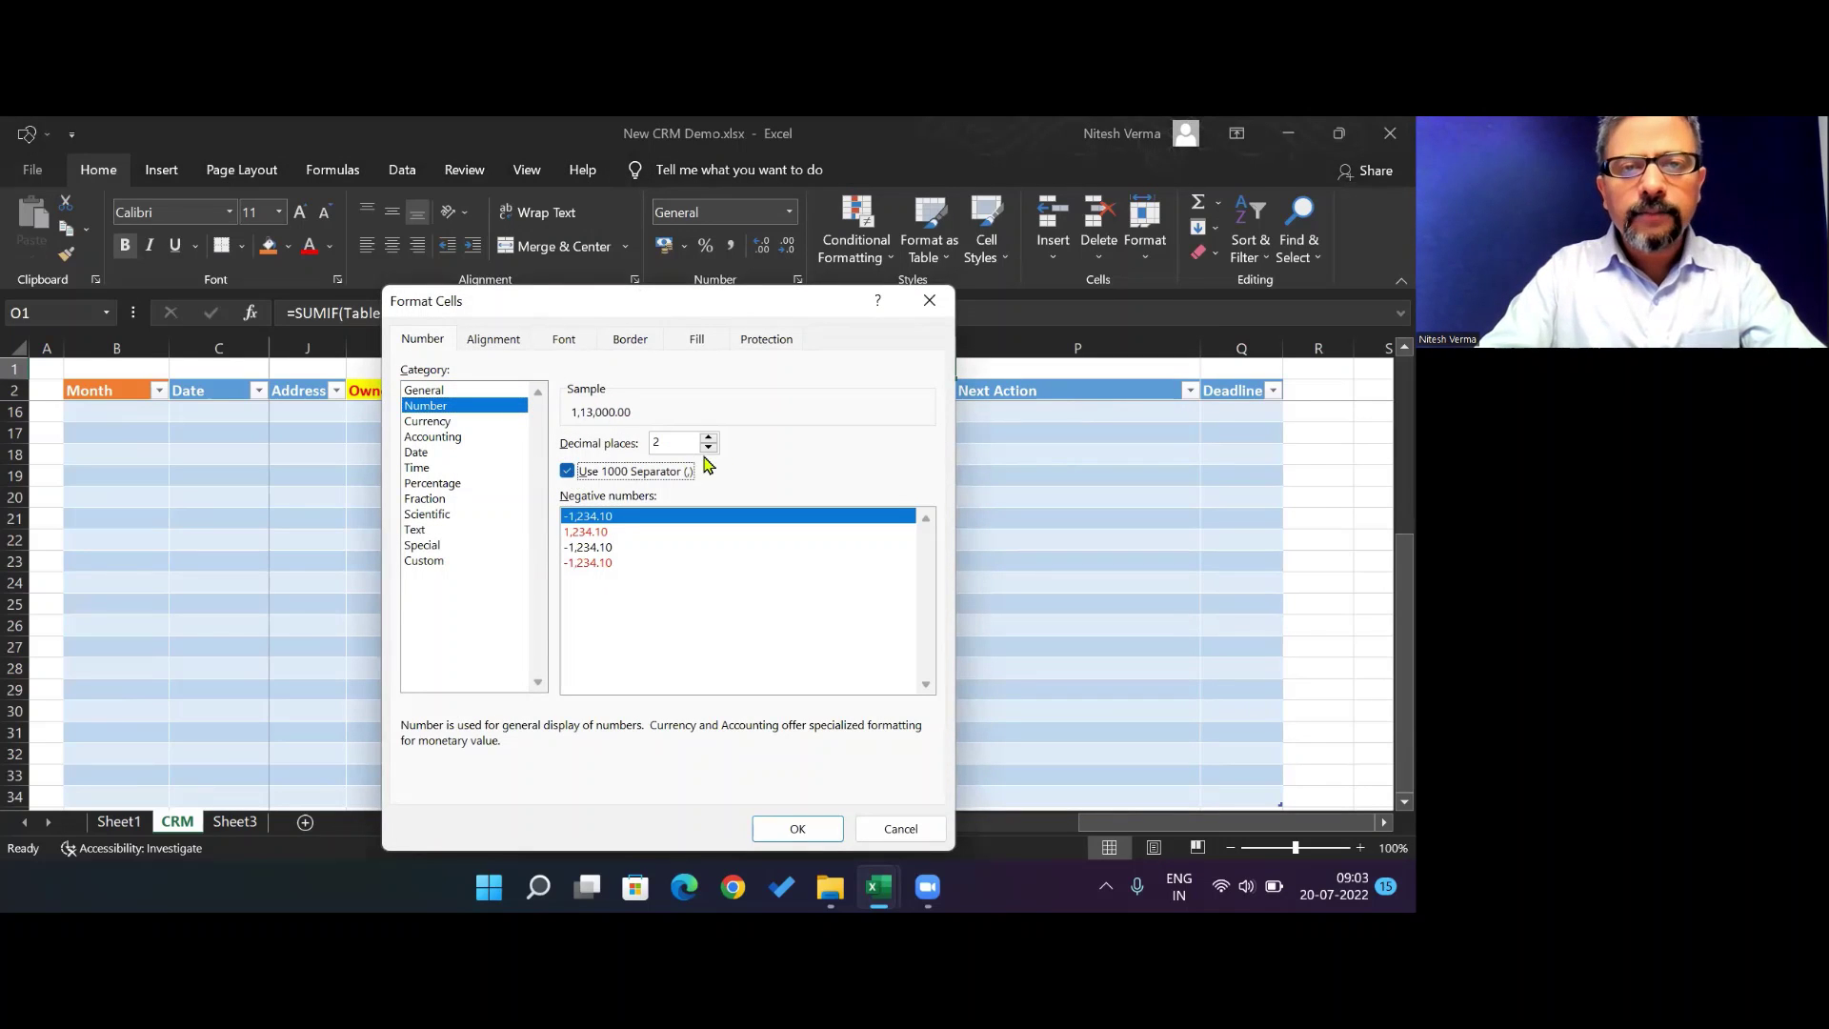
{"action": "left_click", "coordinate": [708, 448]}
{"action": "left_click", "coordinate": [708, 448]}
{"action": "left_click", "coordinate": [796, 828]}
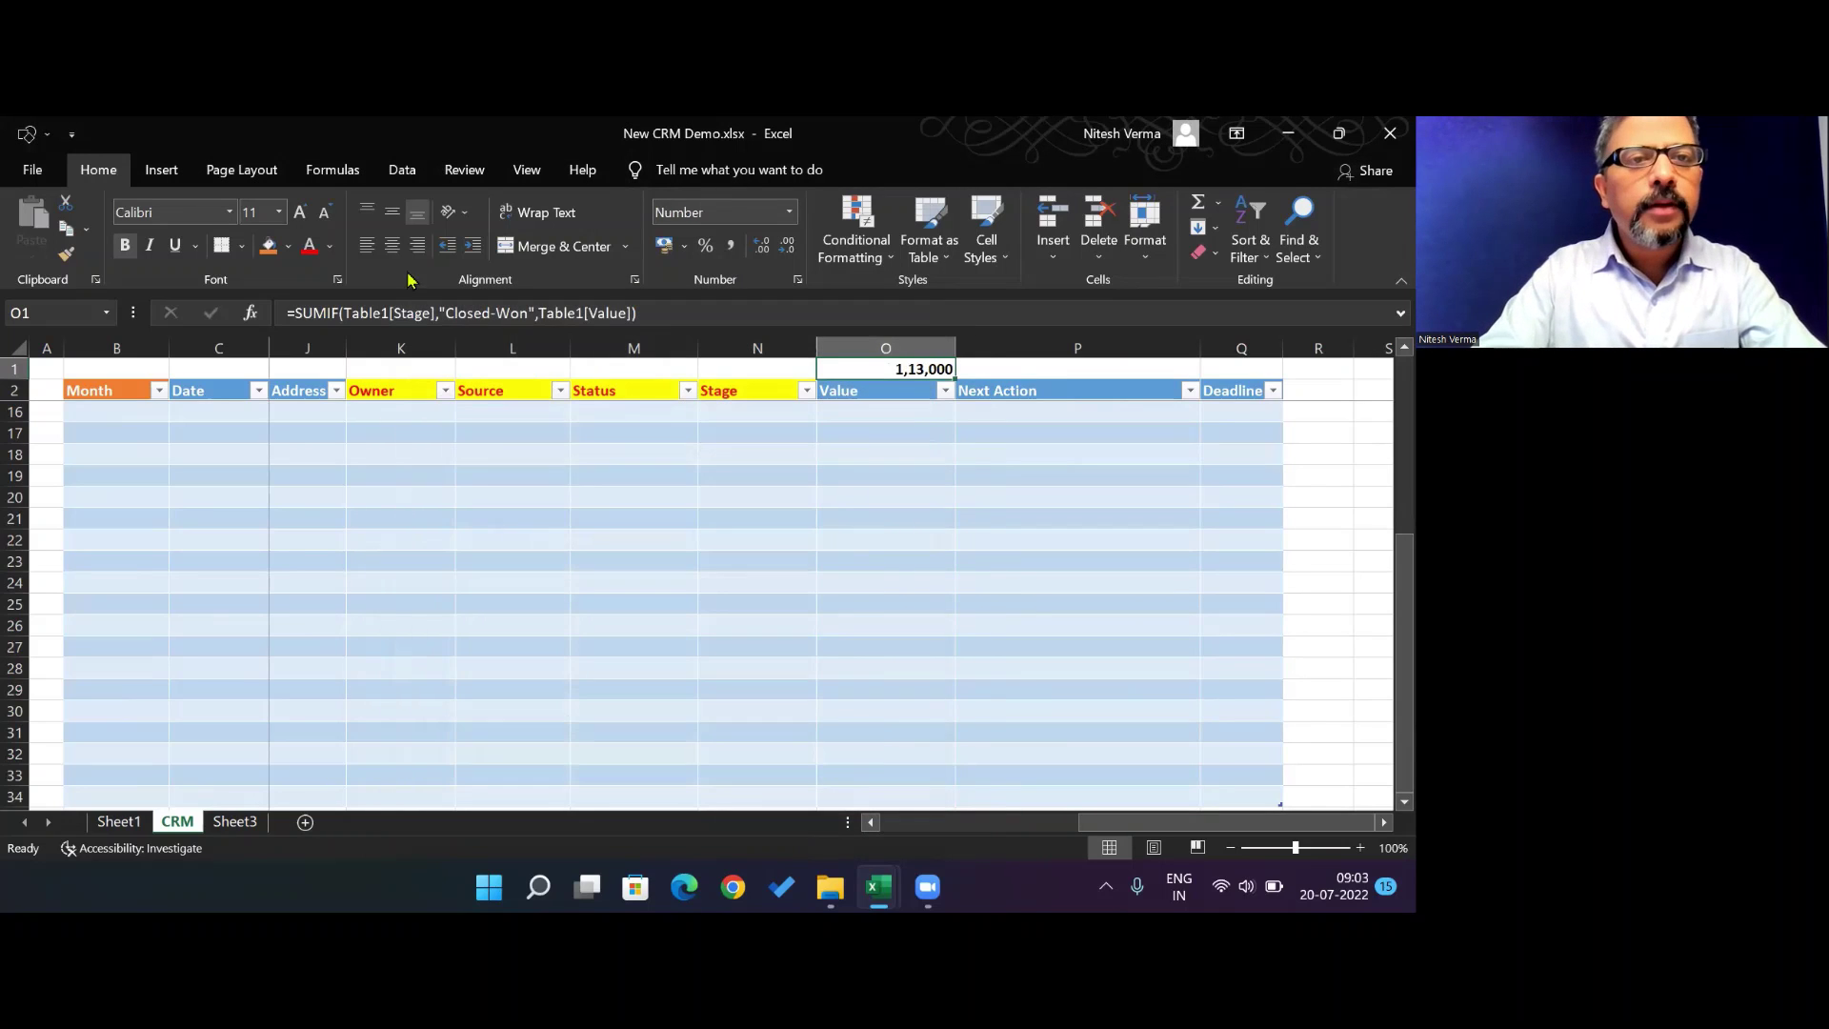
Centre the total in O1 and give the cell a green fill with white text
{"action": "left_click", "coordinate": [396, 253]}
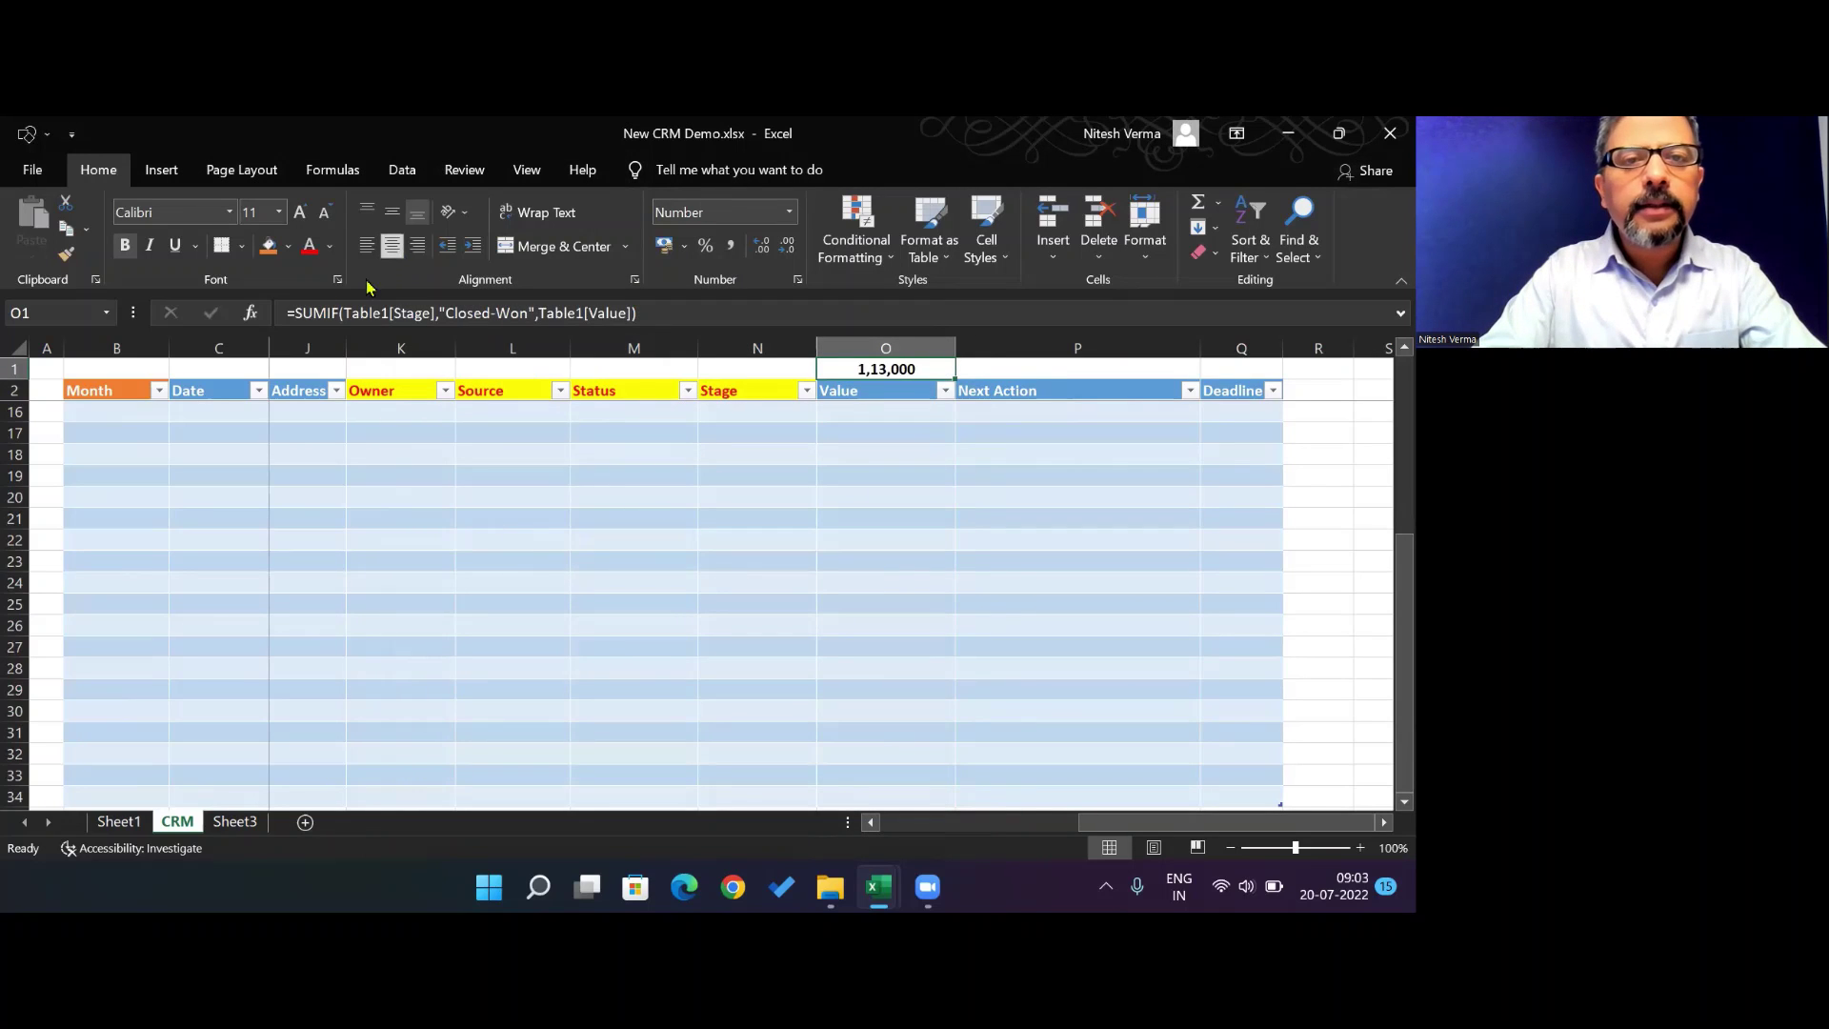
{"action": "left_click", "coordinate": [288, 247]}
{"action": "left_click", "coordinate": [437, 298]}
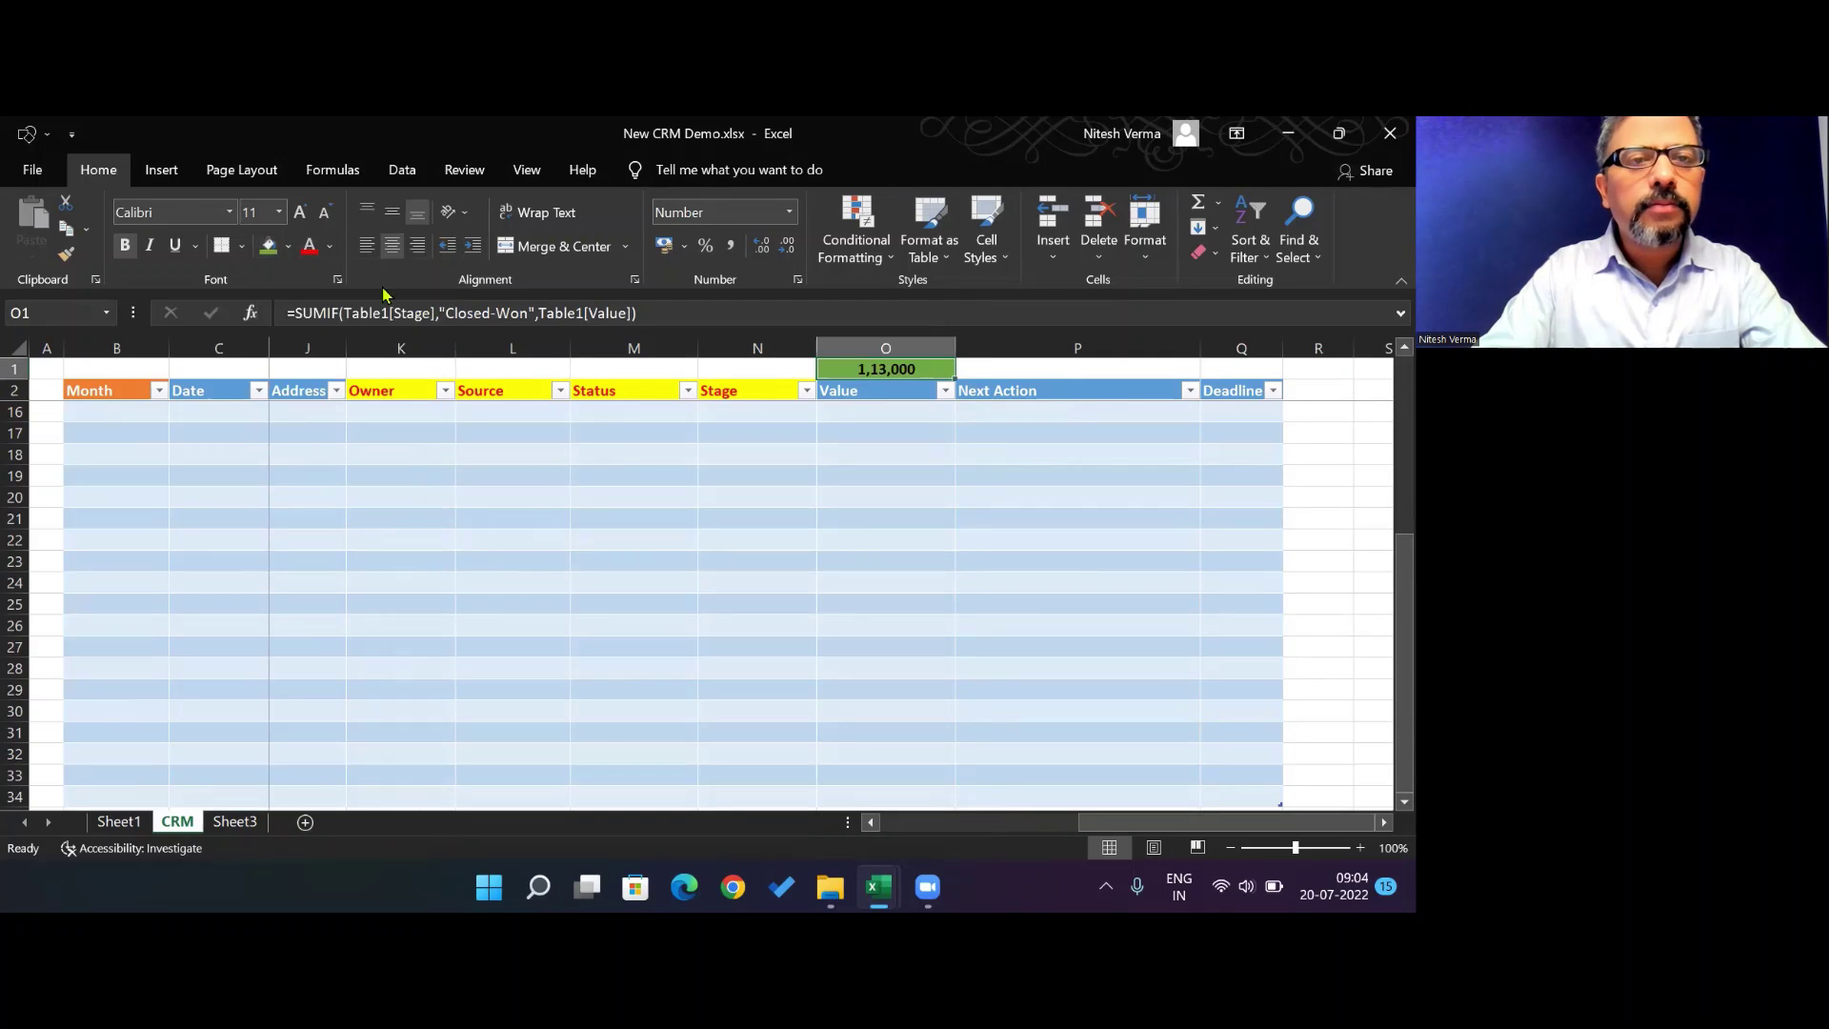
{"action": "left_click", "coordinate": [330, 250]}
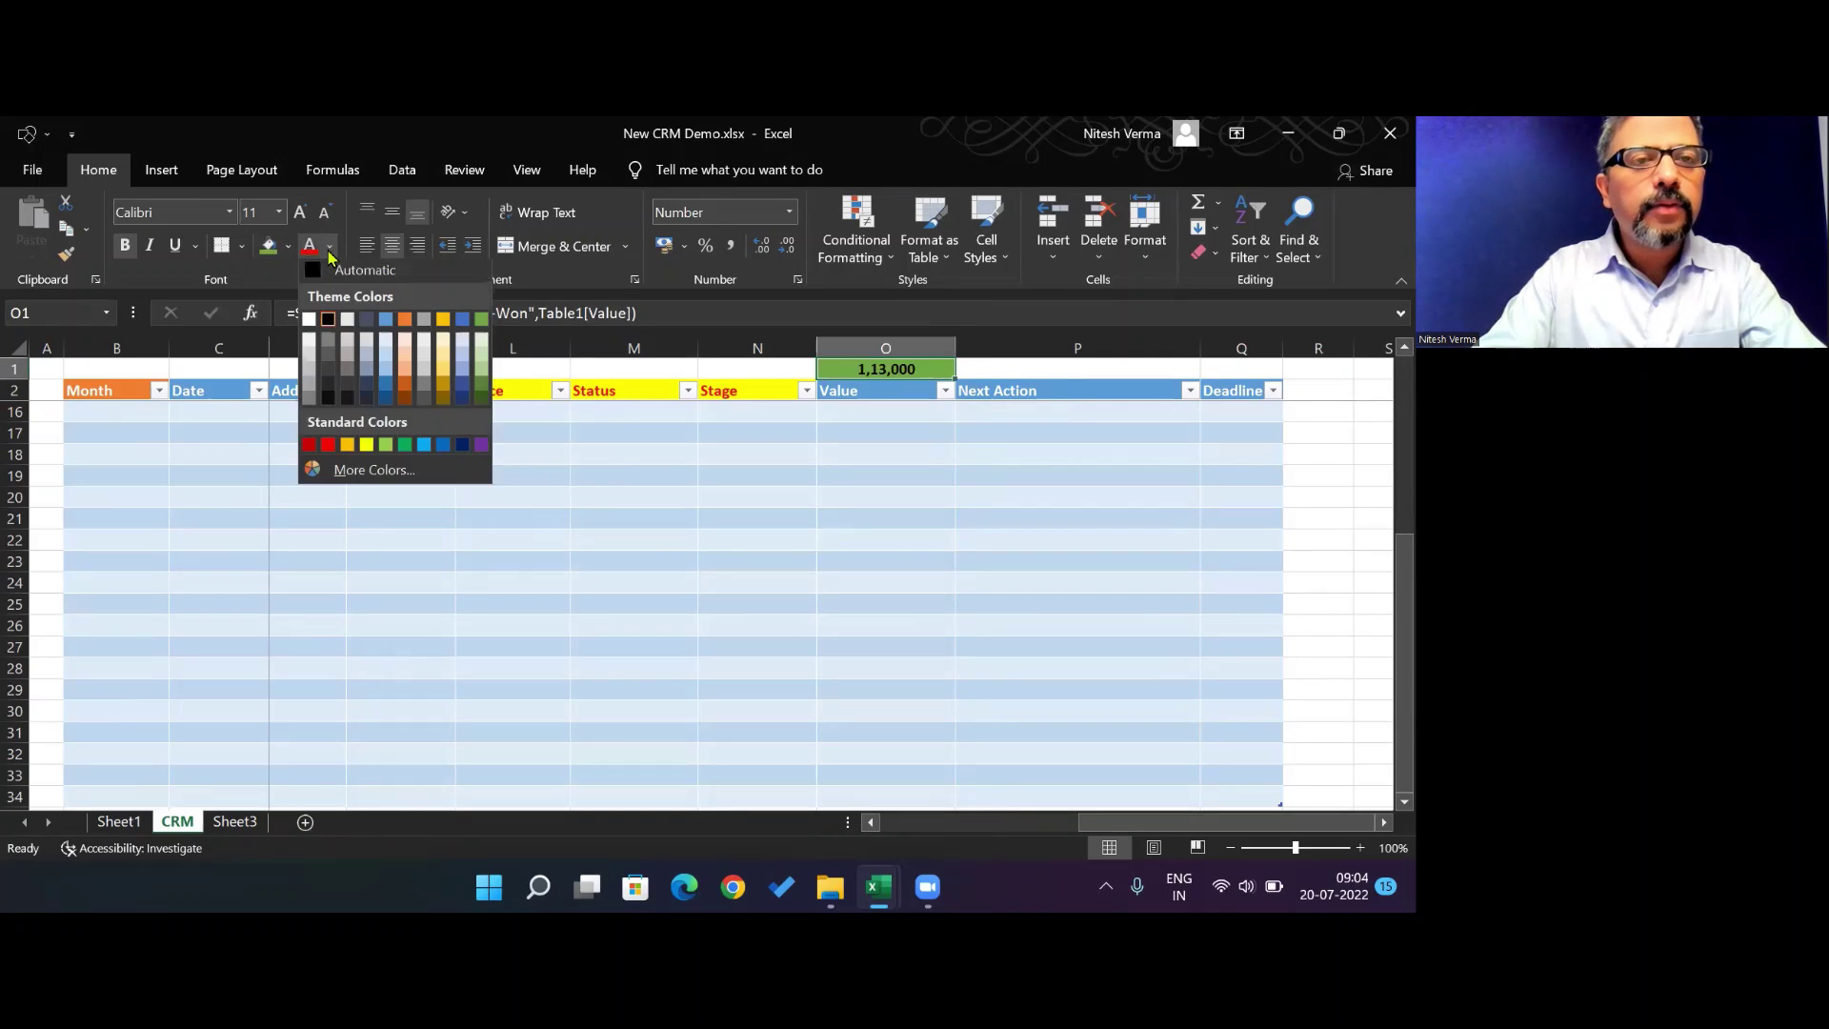
{"action": "left_click", "coordinate": [309, 324]}
Label the total by entering "Revenue" in bold in cell N1
{"action": "key", "text": "Left"}
{"action": "type", "text": "Revenue"}
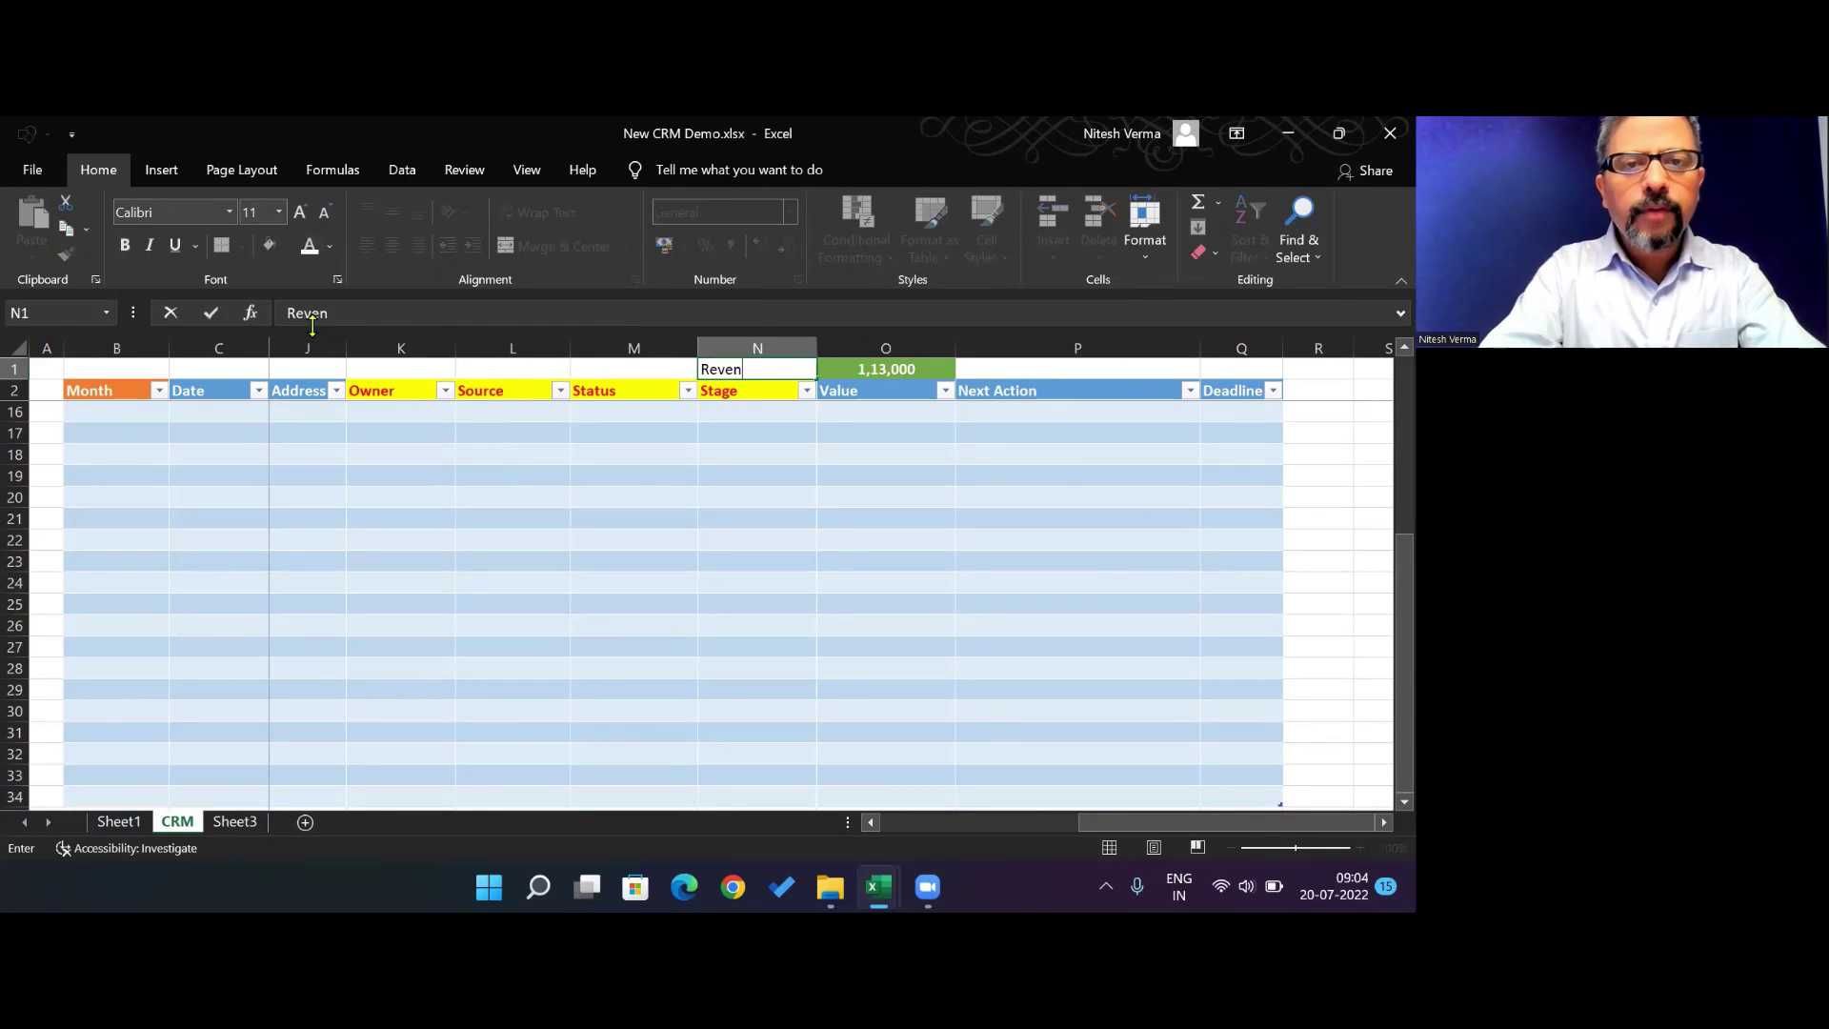
{"action": "key", "text": "Return"}
{"action": "key", "text": "ctrl+b"}
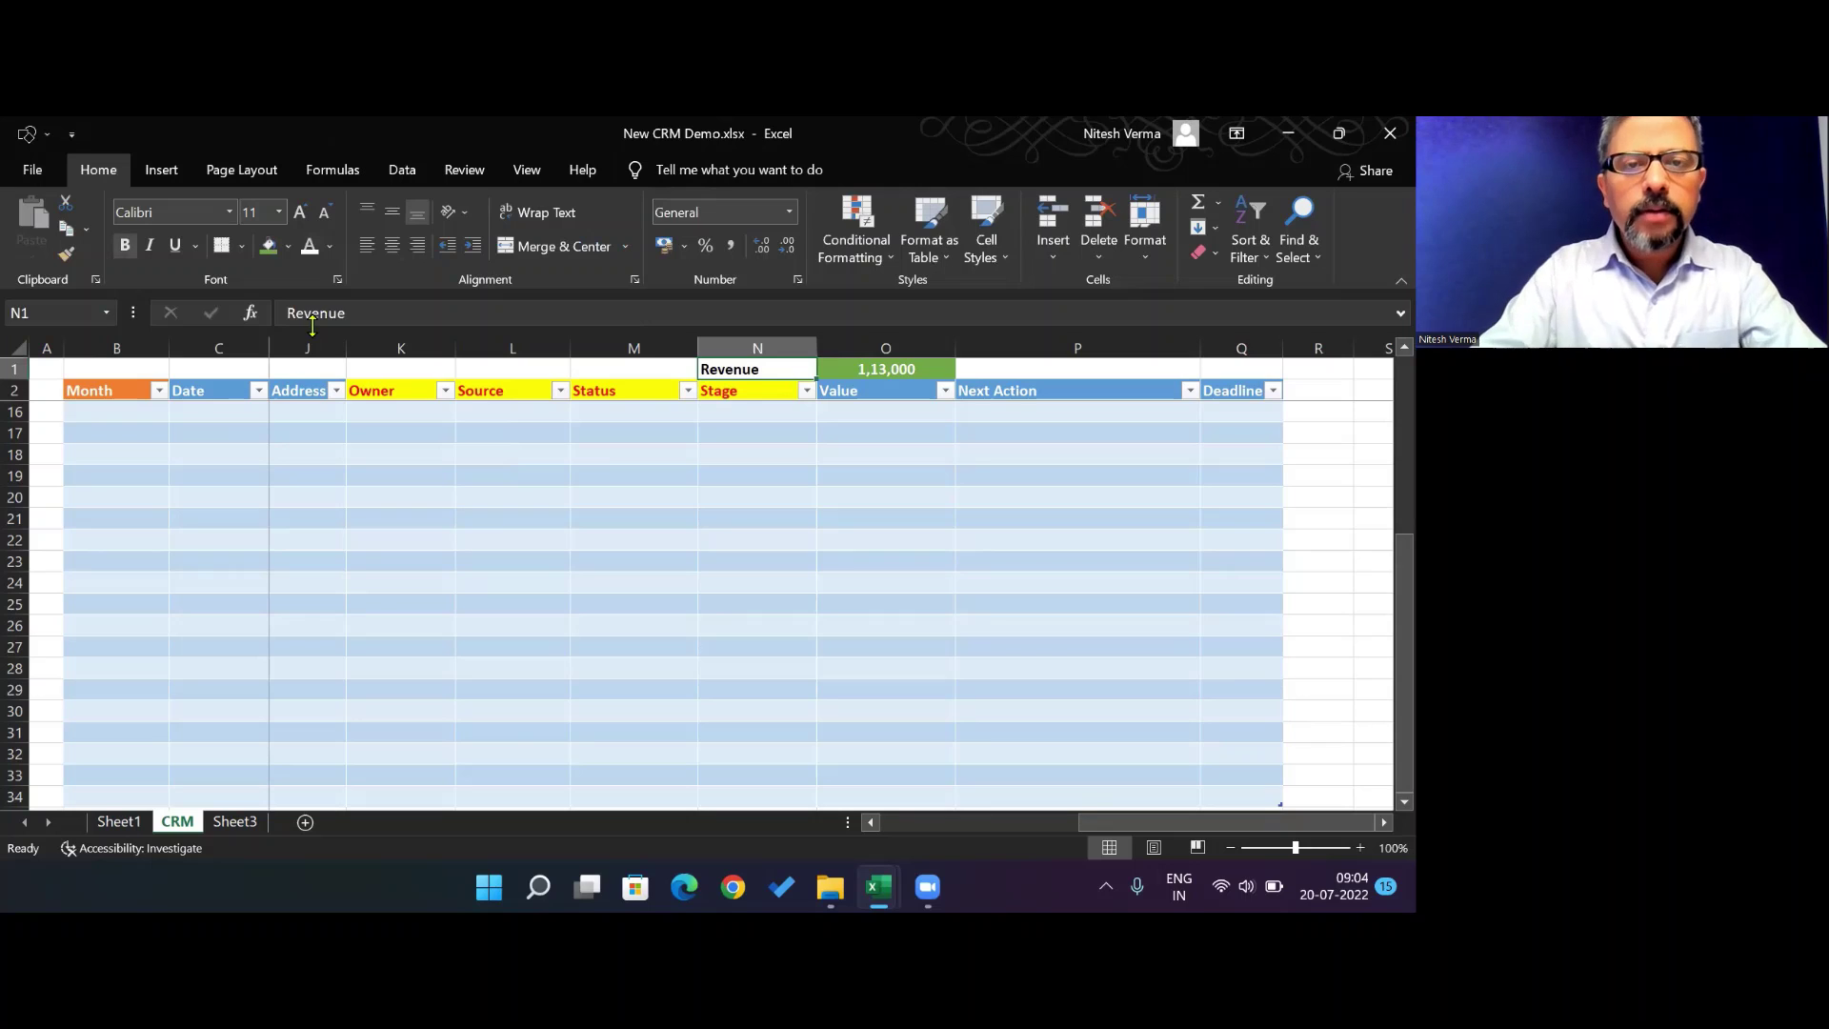
Set the Stage of the record in row 4 to Closed-Won and check the revenue total in O1
{"action": "key", "text": "Down"}
{"action": "key", "text": "Down"}
{"action": "key", "text": "Down"}
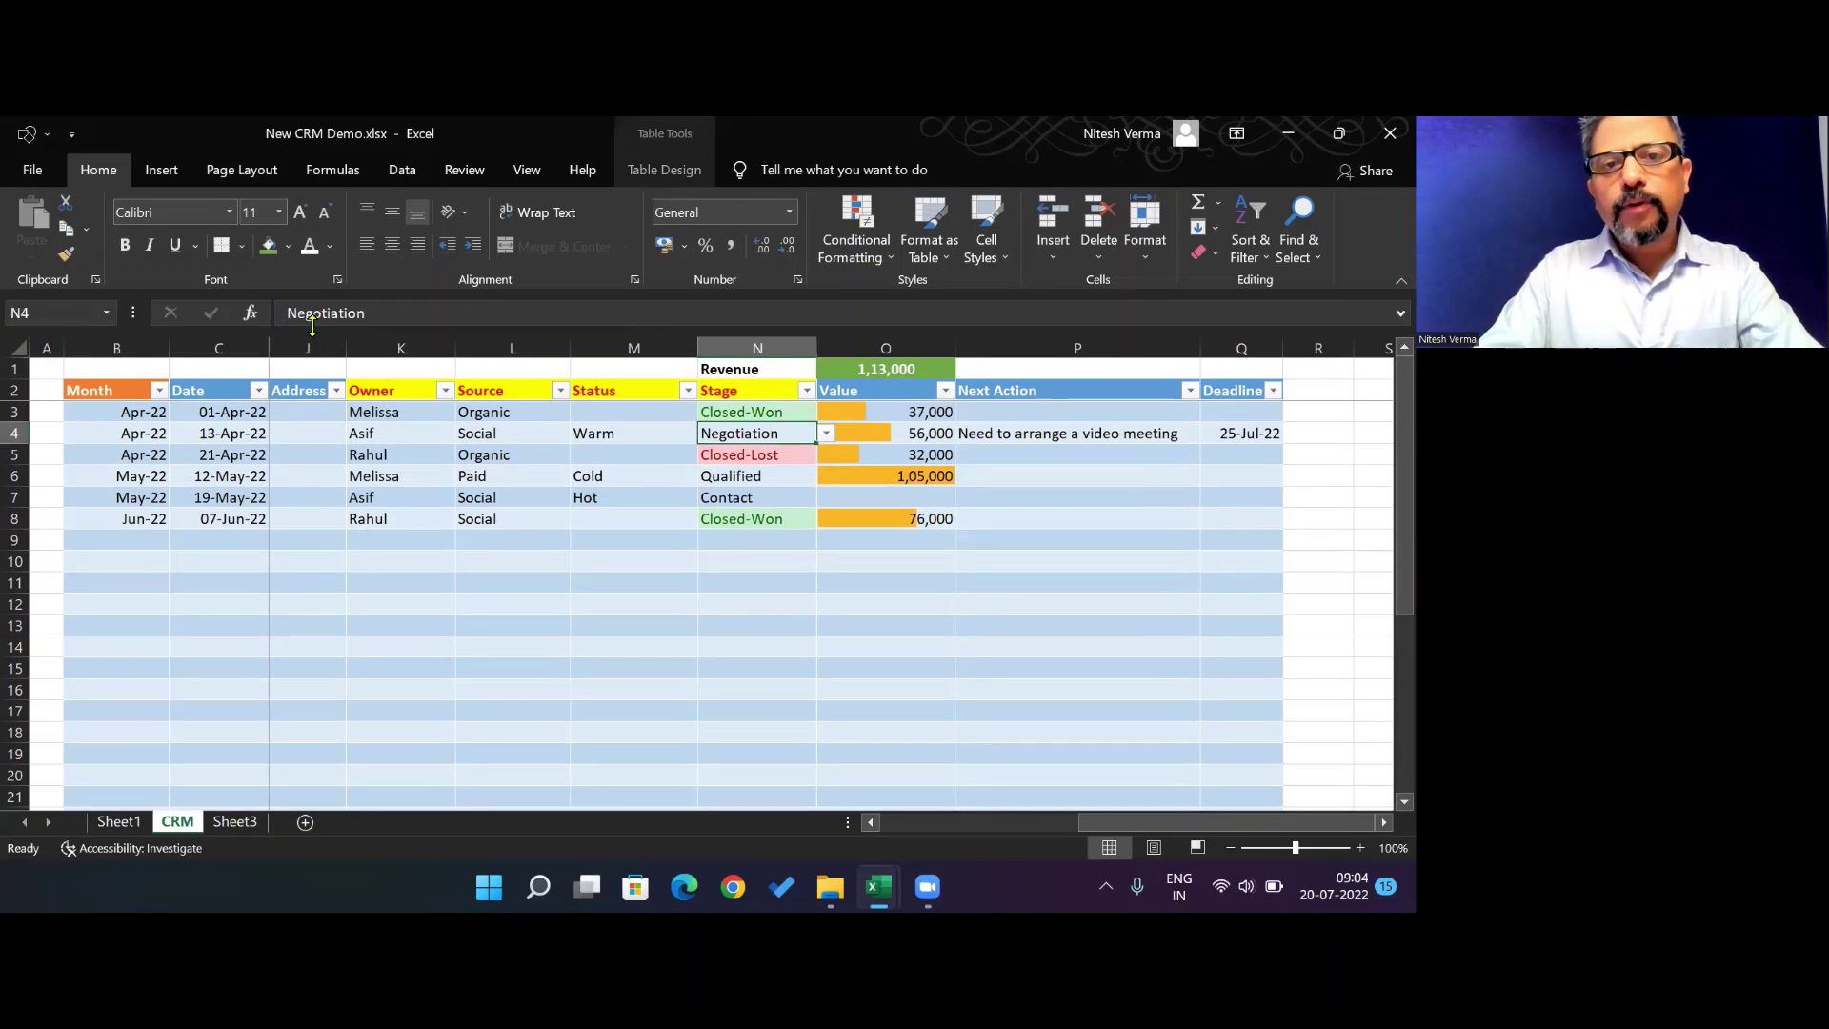
{"action": "key", "text": "alt+Down"}
{"action": "key", "text": "Down"}
{"action": "key", "text": "Return"}
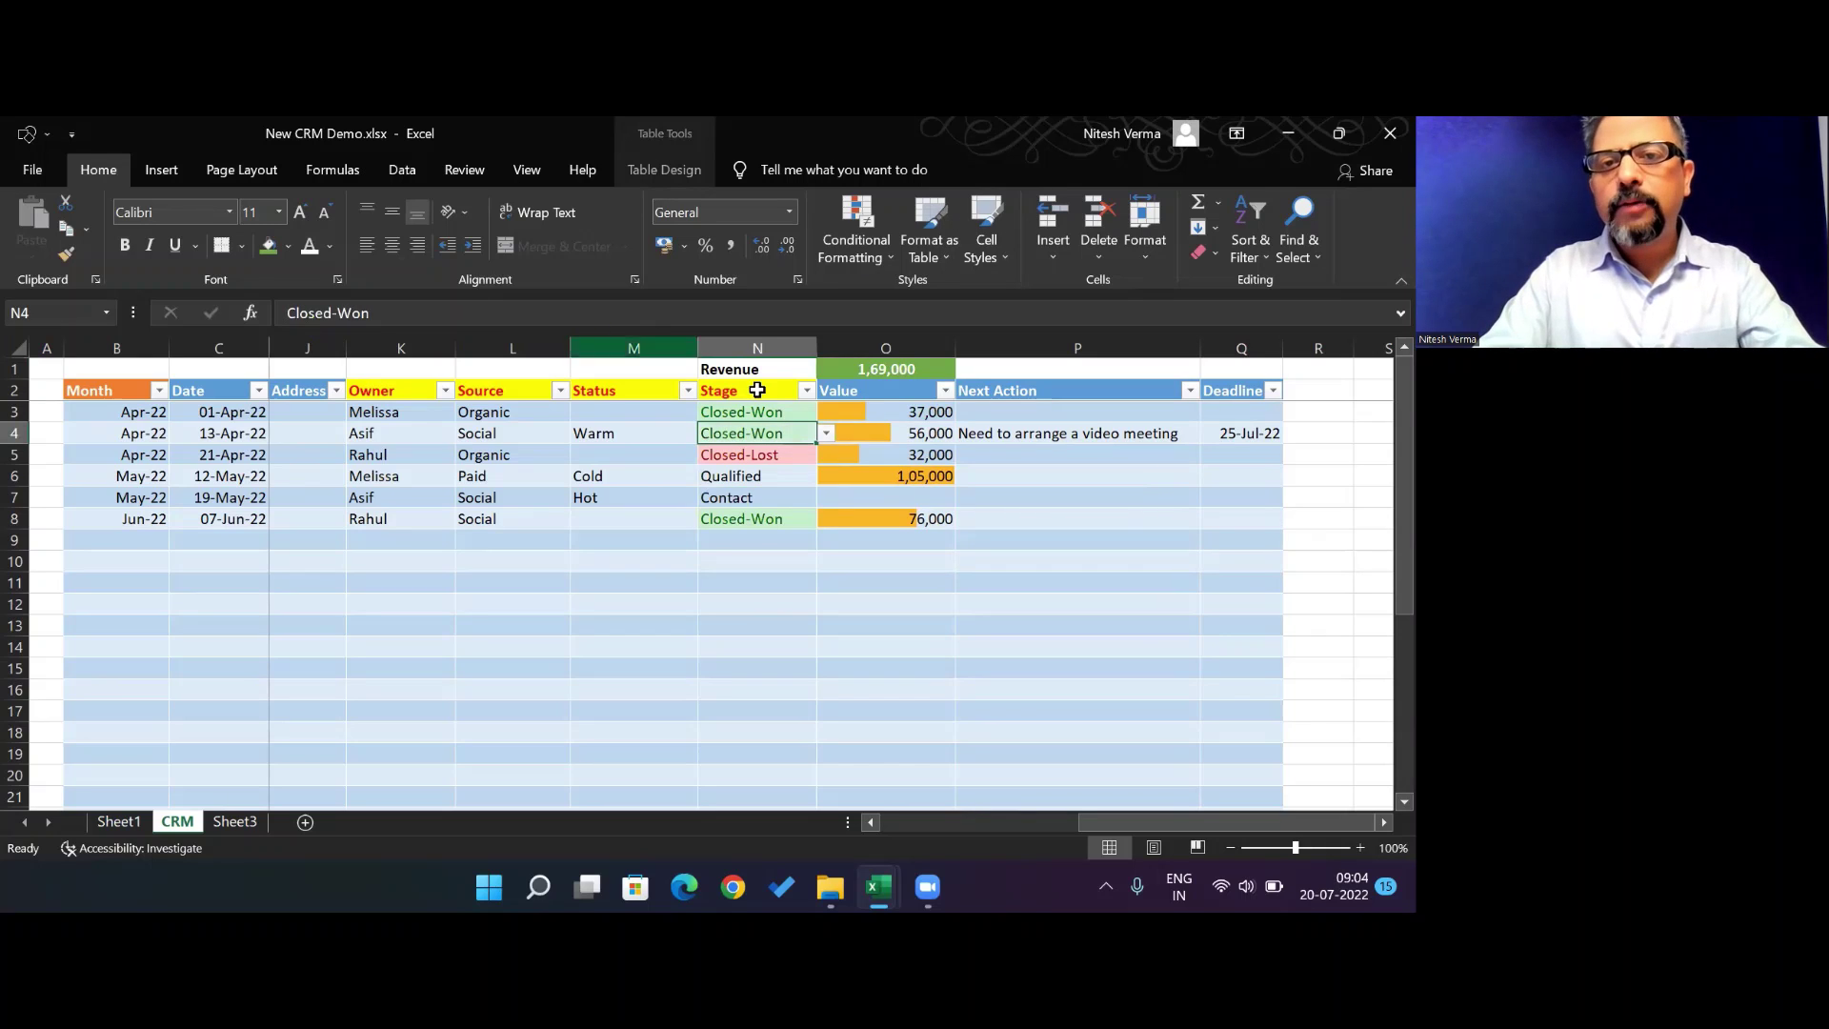
{"action": "left_click", "coordinate": [896, 370]}
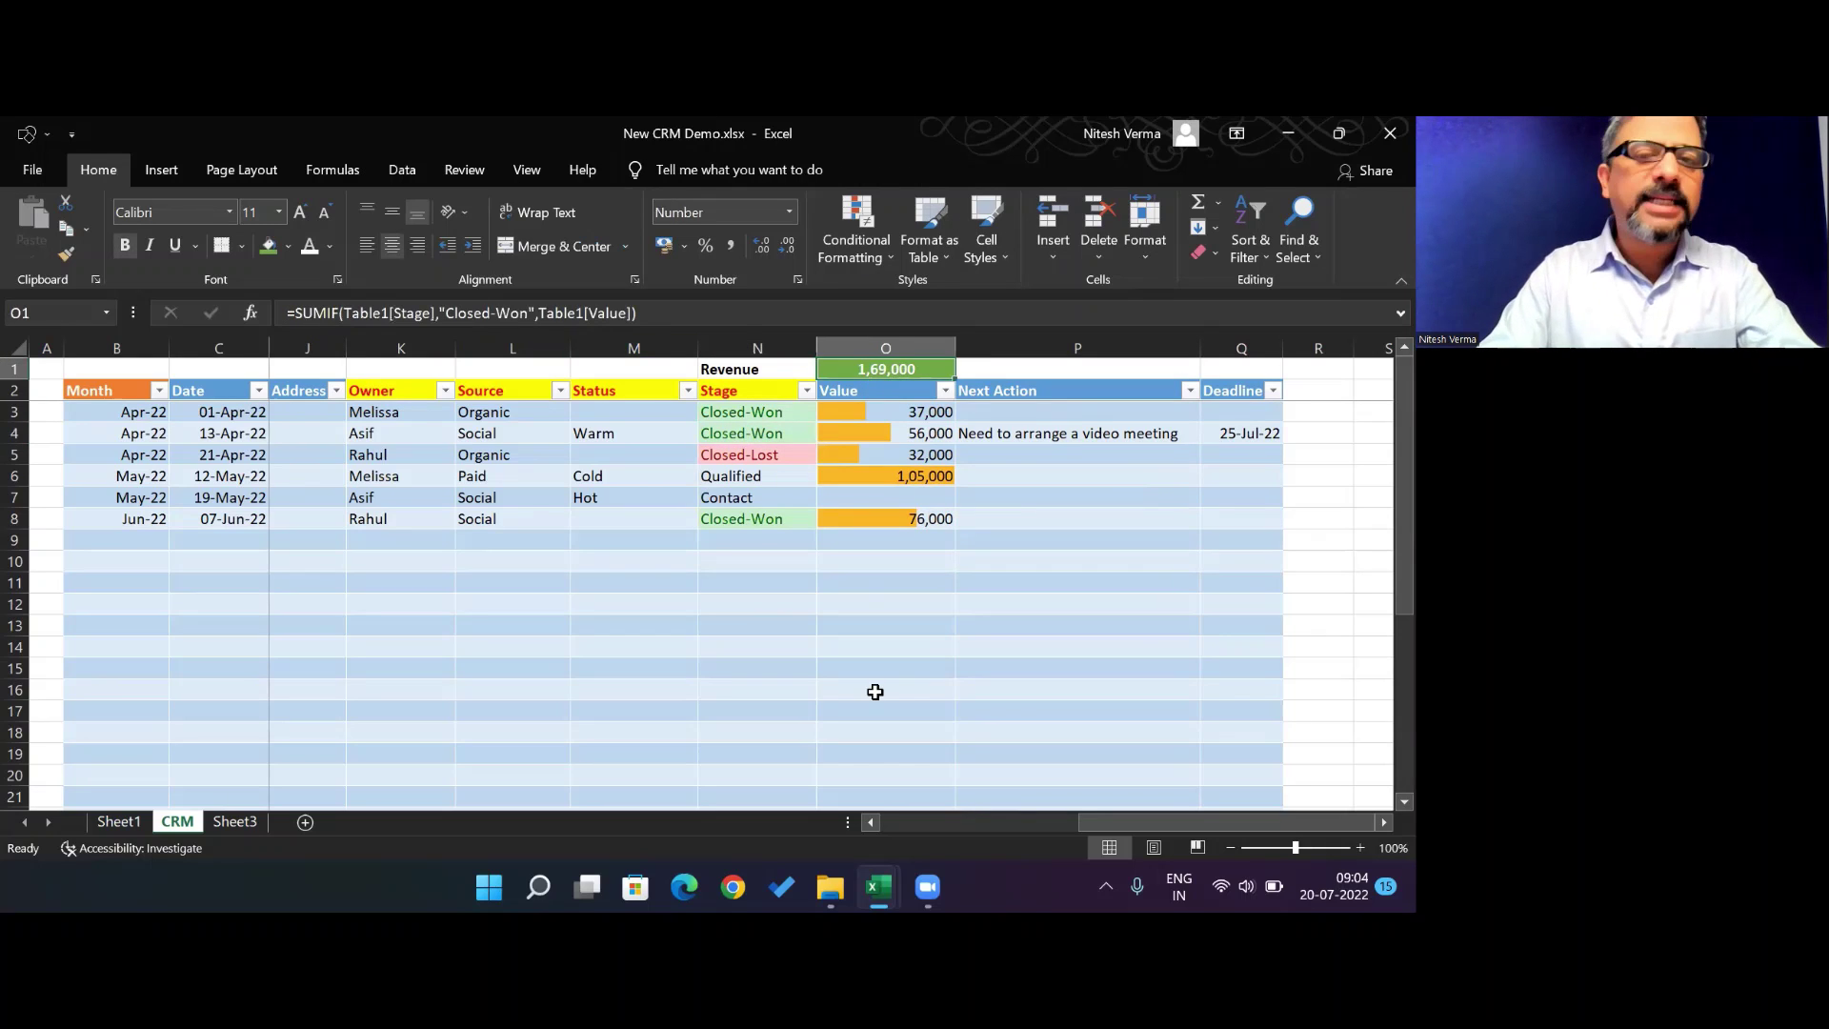
Enter 1500000 in cell P1, above the Next Action header
{"action": "key", "text": "Right"}
{"action": "key", "text": "Right"}
{"action": "key", "text": "Right"}
{"action": "key", "text": "Right"}
{"action": "key", "text": "Right"}
{"action": "key", "text": "Right"}
{"action": "key", "text": "Left"}
{"action": "key", "text": "Left"}
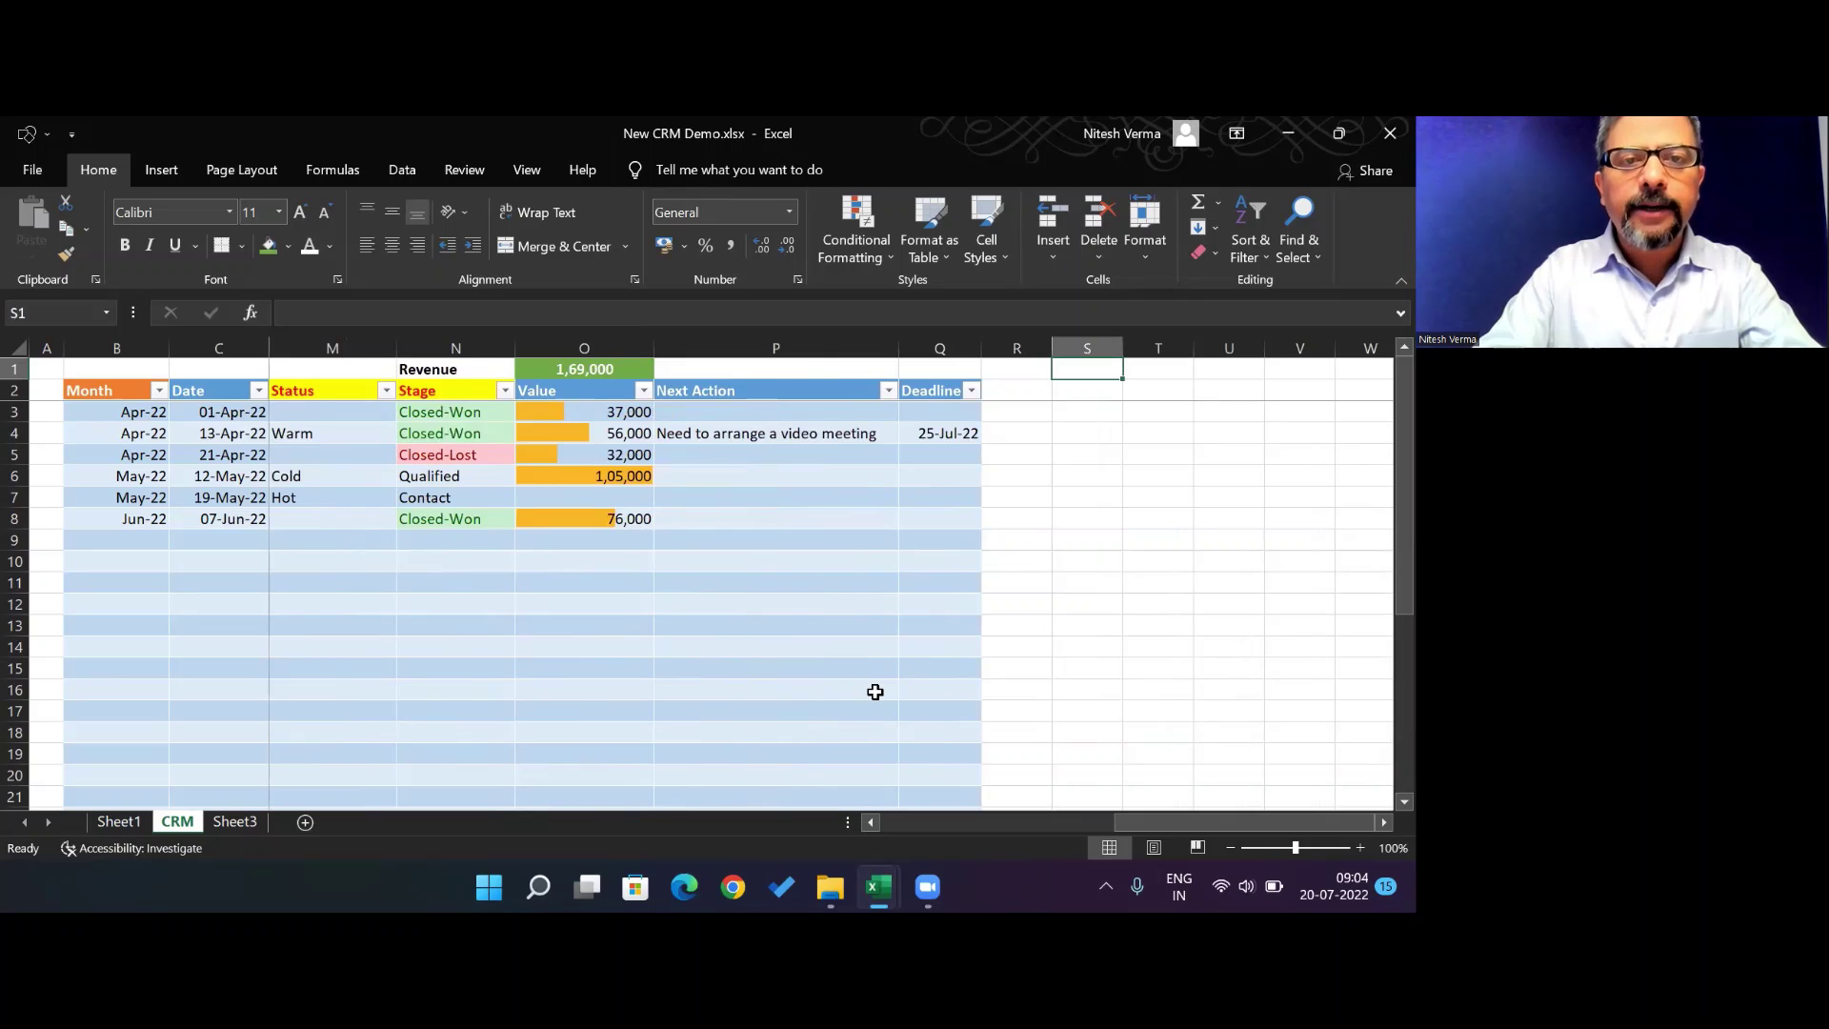
{"action": "left_click", "coordinate": [796, 381]}
{"action": "left_click", "coordinate": [779, 368]}
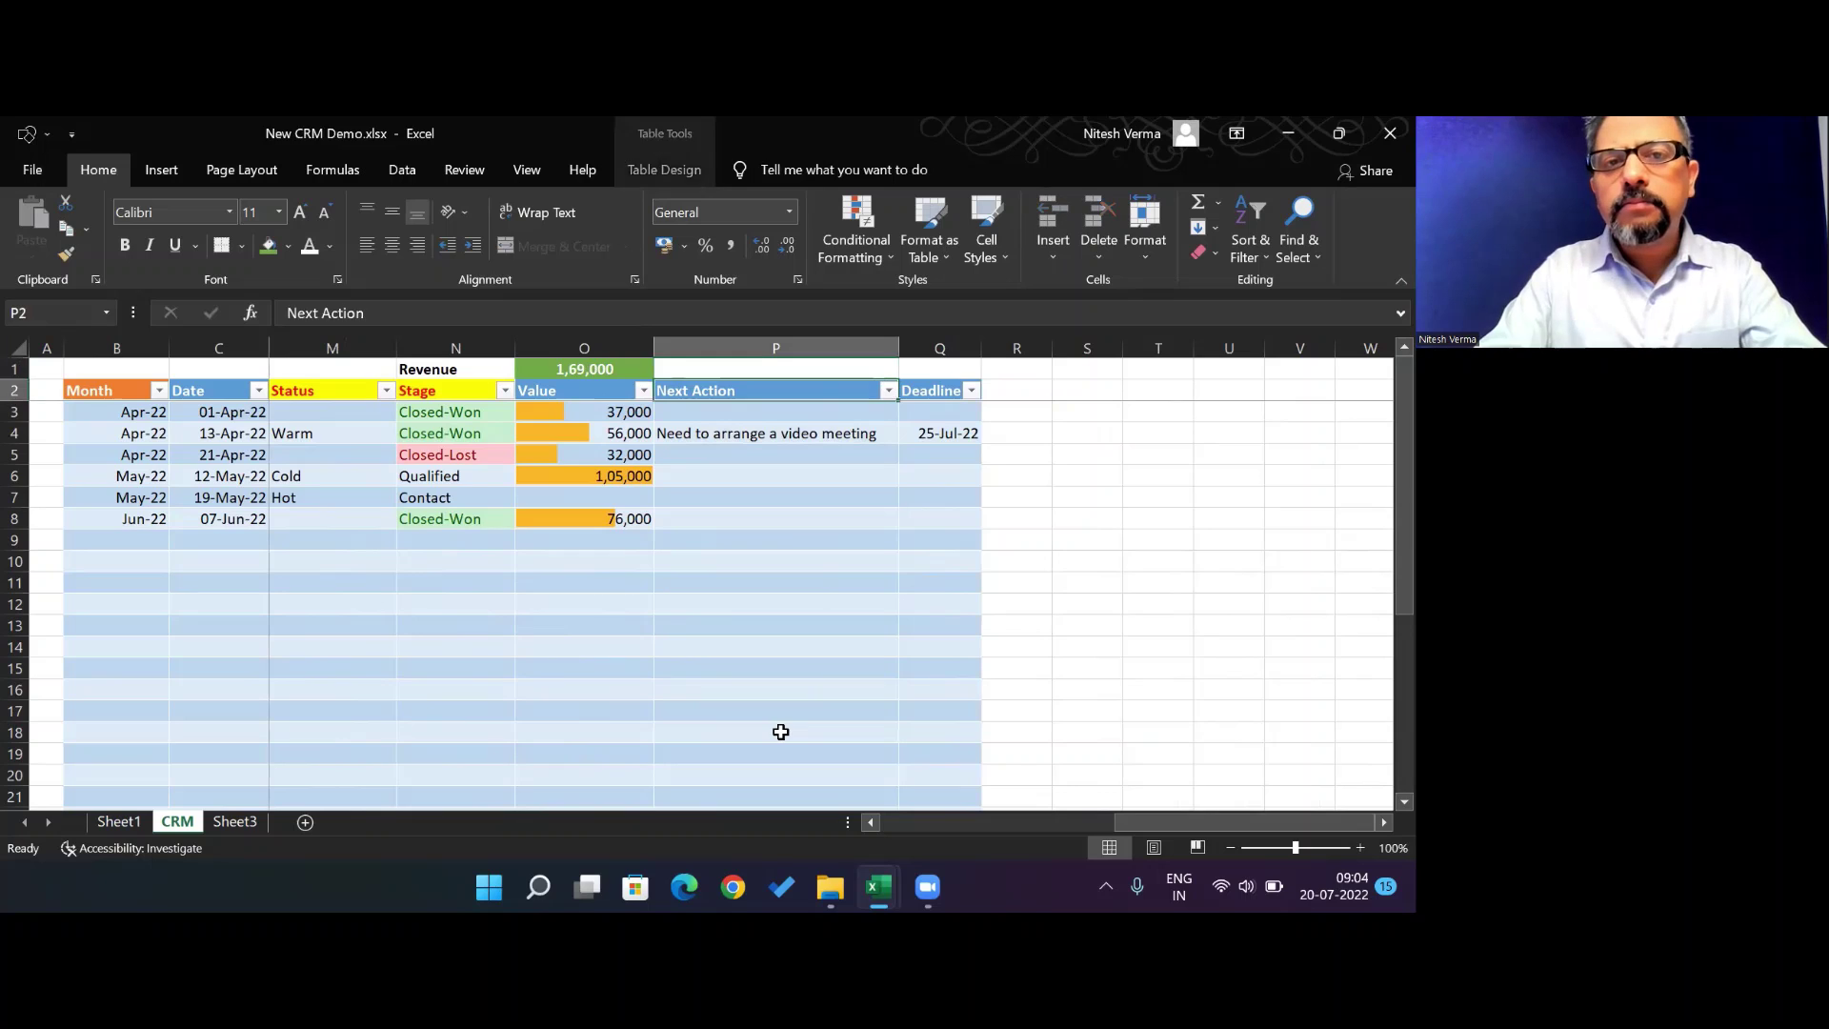
{"action": "type", "text": "1500000"}
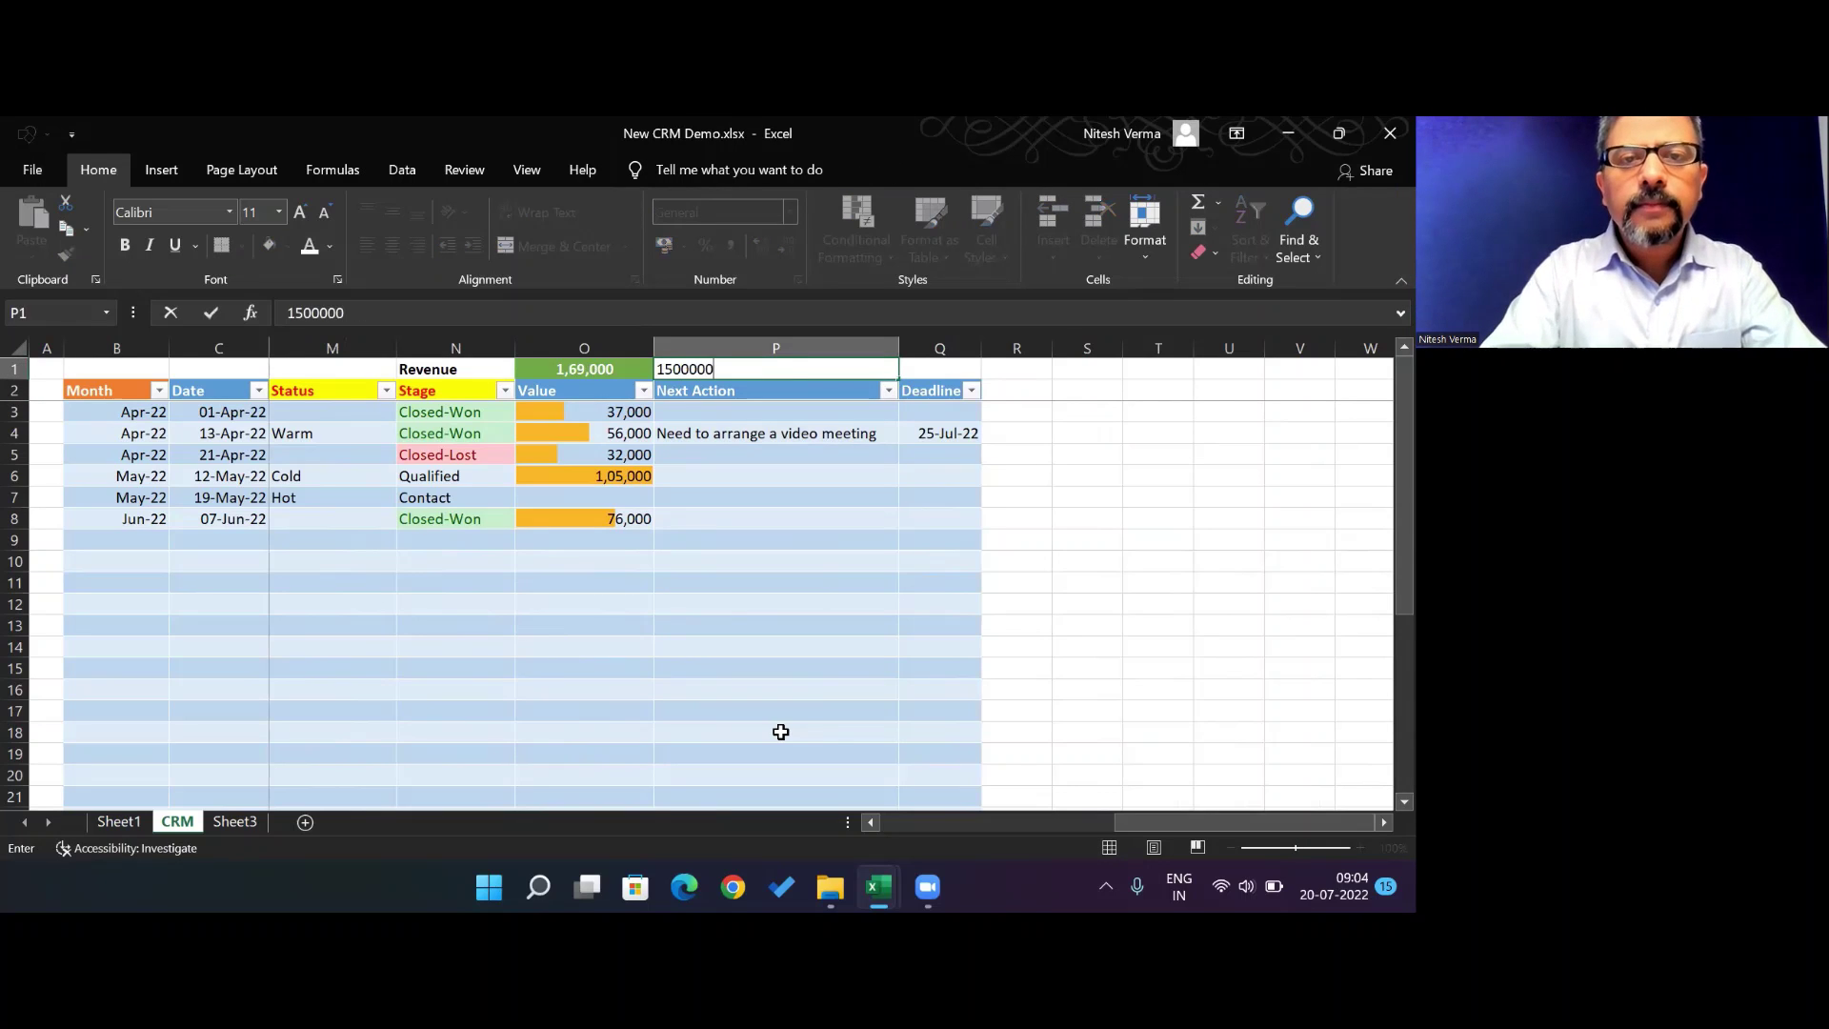
{"action": "key", "text": "Tab"}
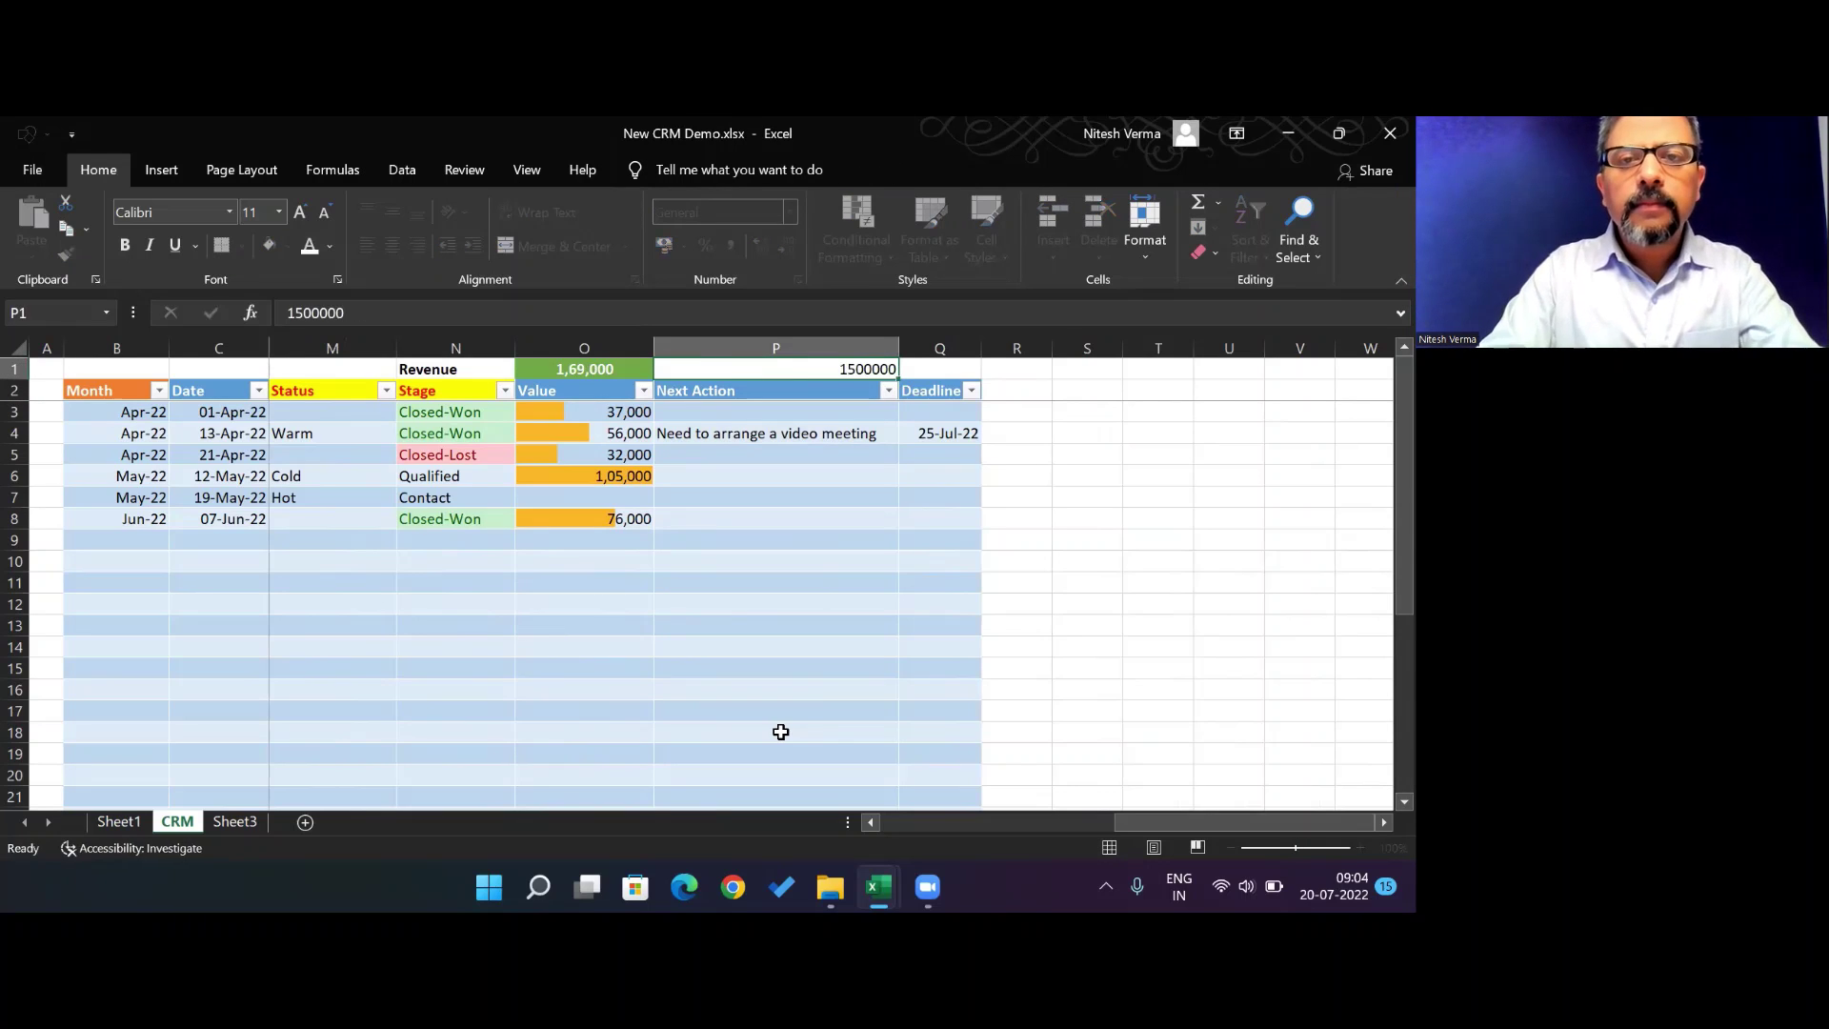
Enter the formula =O1/P1 in cell Q1 to divide the revenue total by the figure beside it
{"action": "type", "text": "="}
{"action": "key", "text": "Left"}
{"action": "key", "text": "Left"}
{"action": "type", "text": "/"}
{"action": "key", "text": "Left"}
{"action": "key", "text": "Return"}
{"action": "key", "text": "Up"}
Format Q1 as a bold, centred percentage and centre the figure in P1
{"action": "left_click", "coordinate": [706, 246]}
{"action": "key", "text": "ctrl+b"}
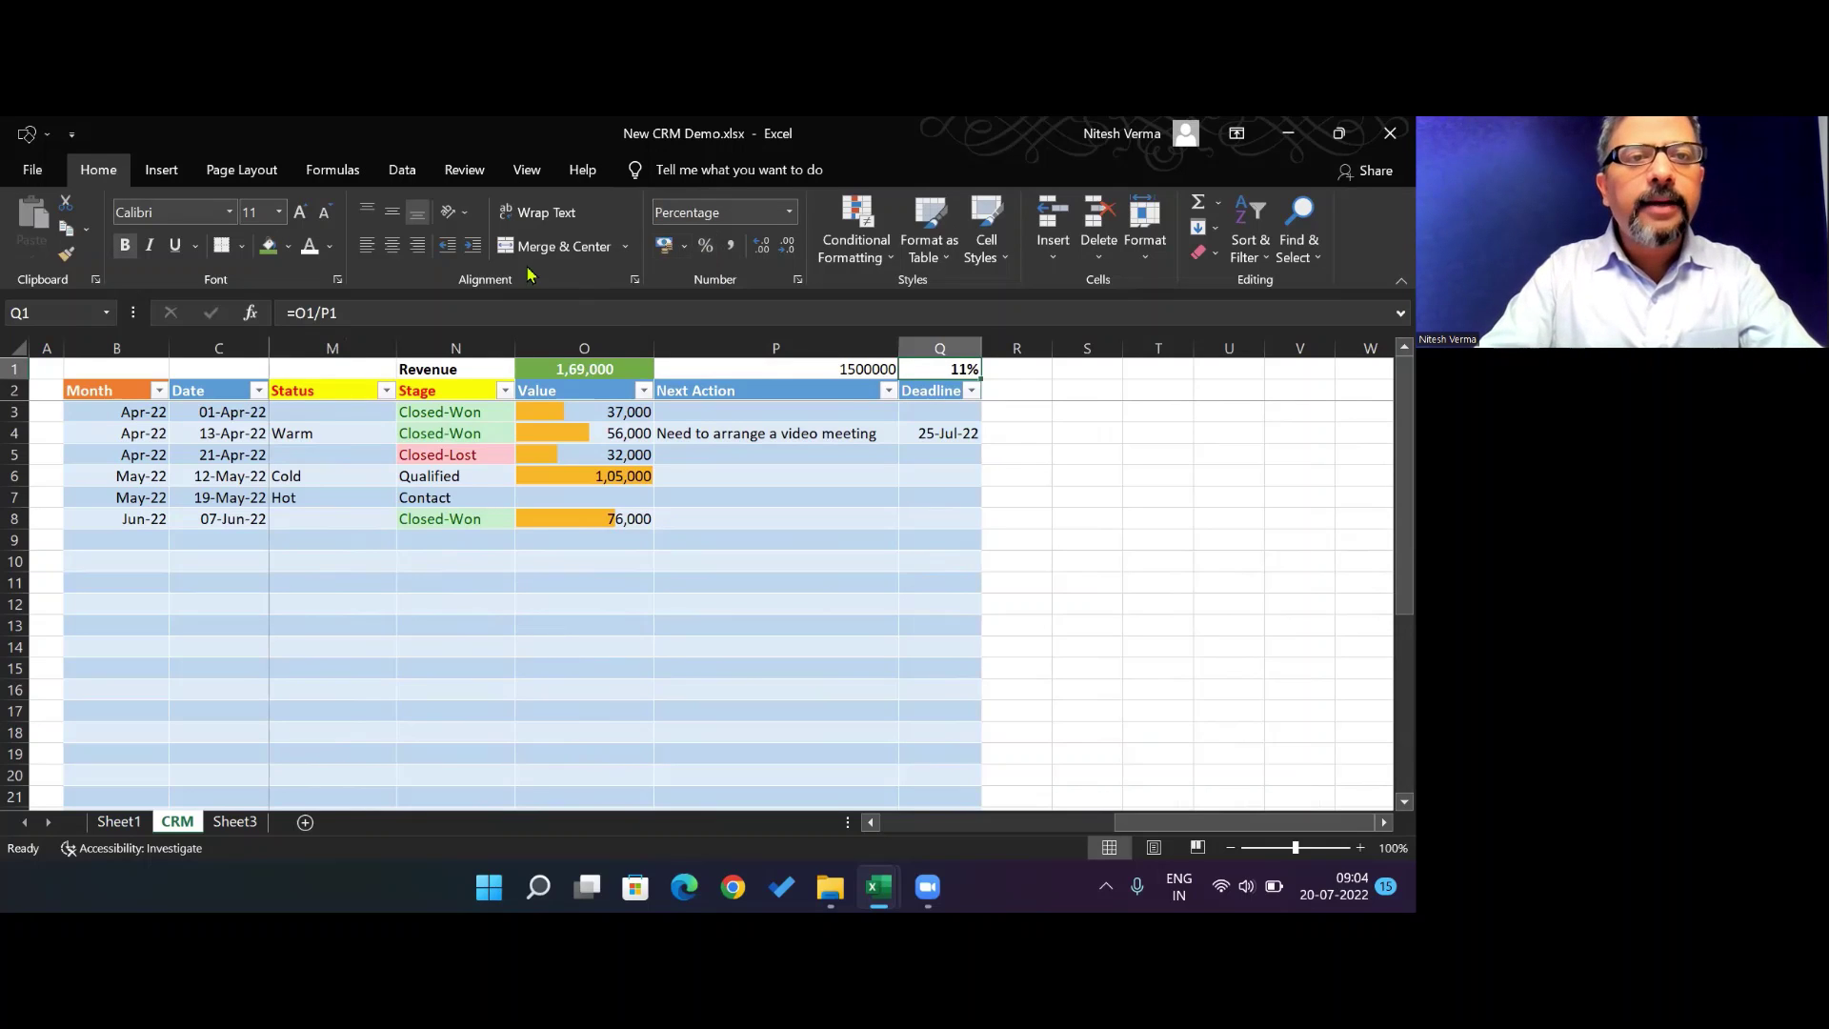
{"action": "left_click", "coordinate": [391, 246]}
{"action": "key", "text": "Left"}
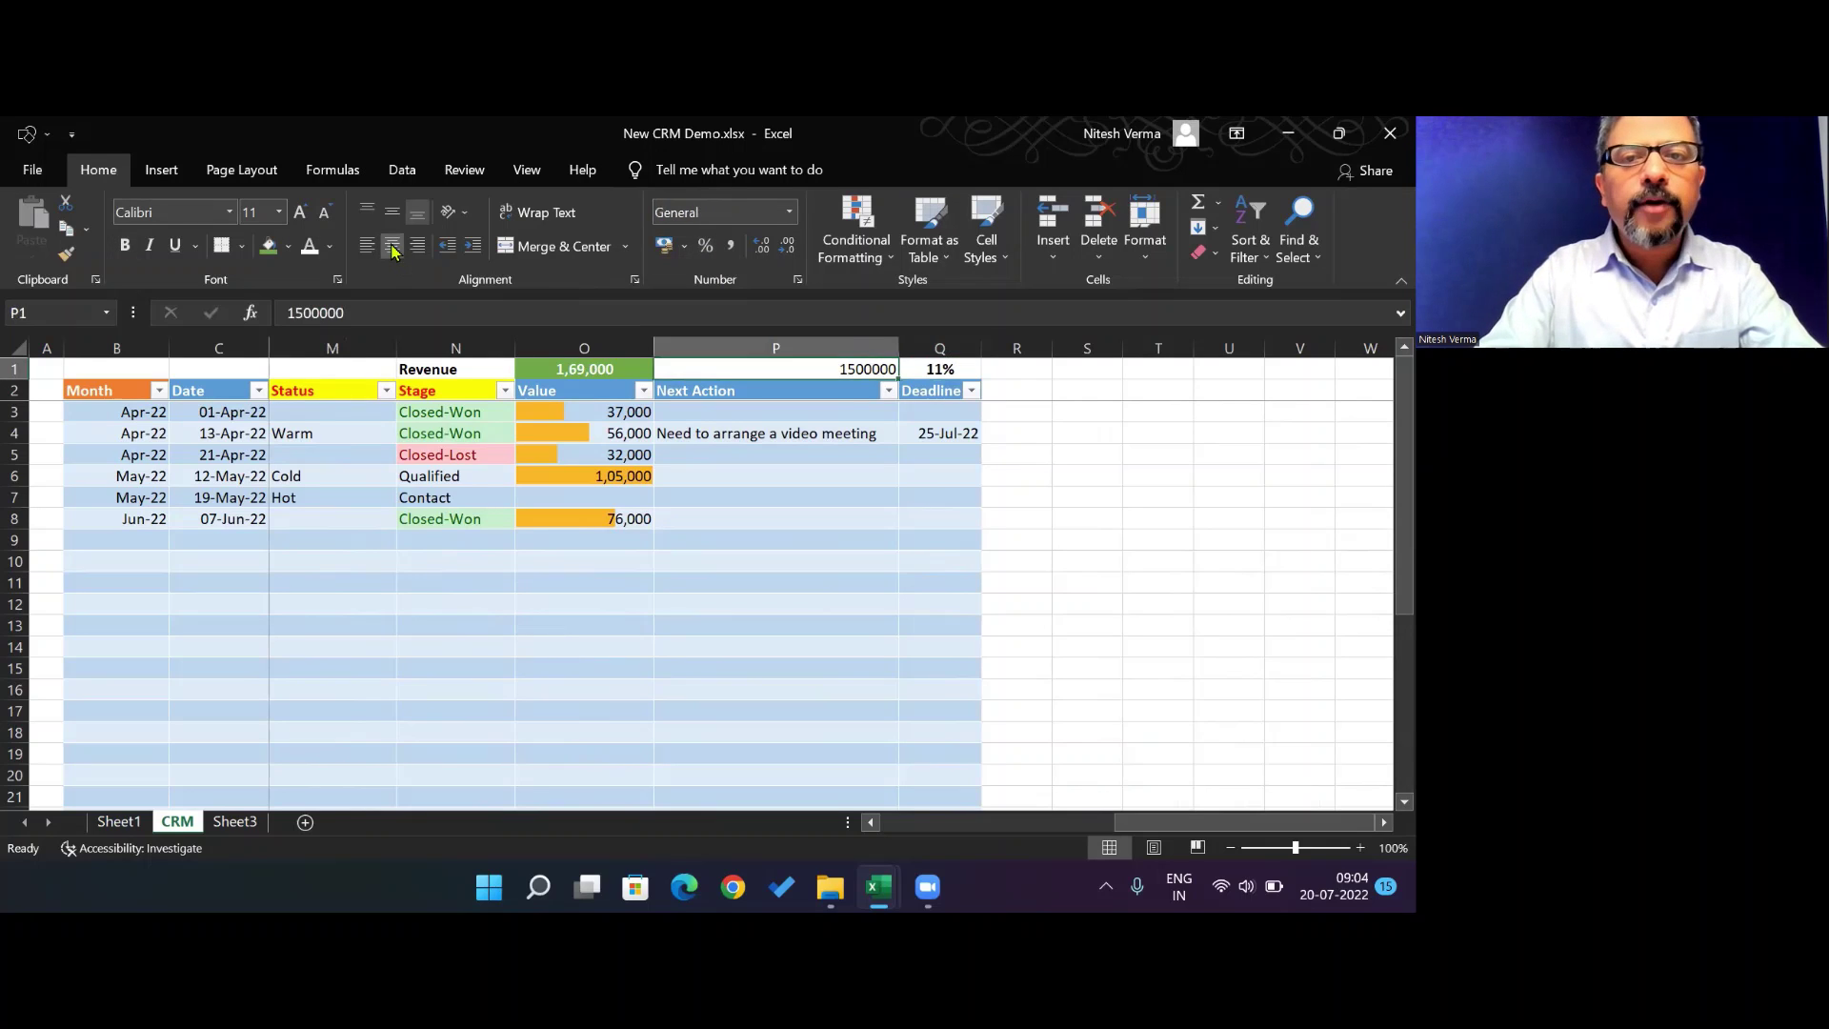
{"action": "left_click", "coordinate": [392, 246]}
{"action": "key", "text": "Right"}
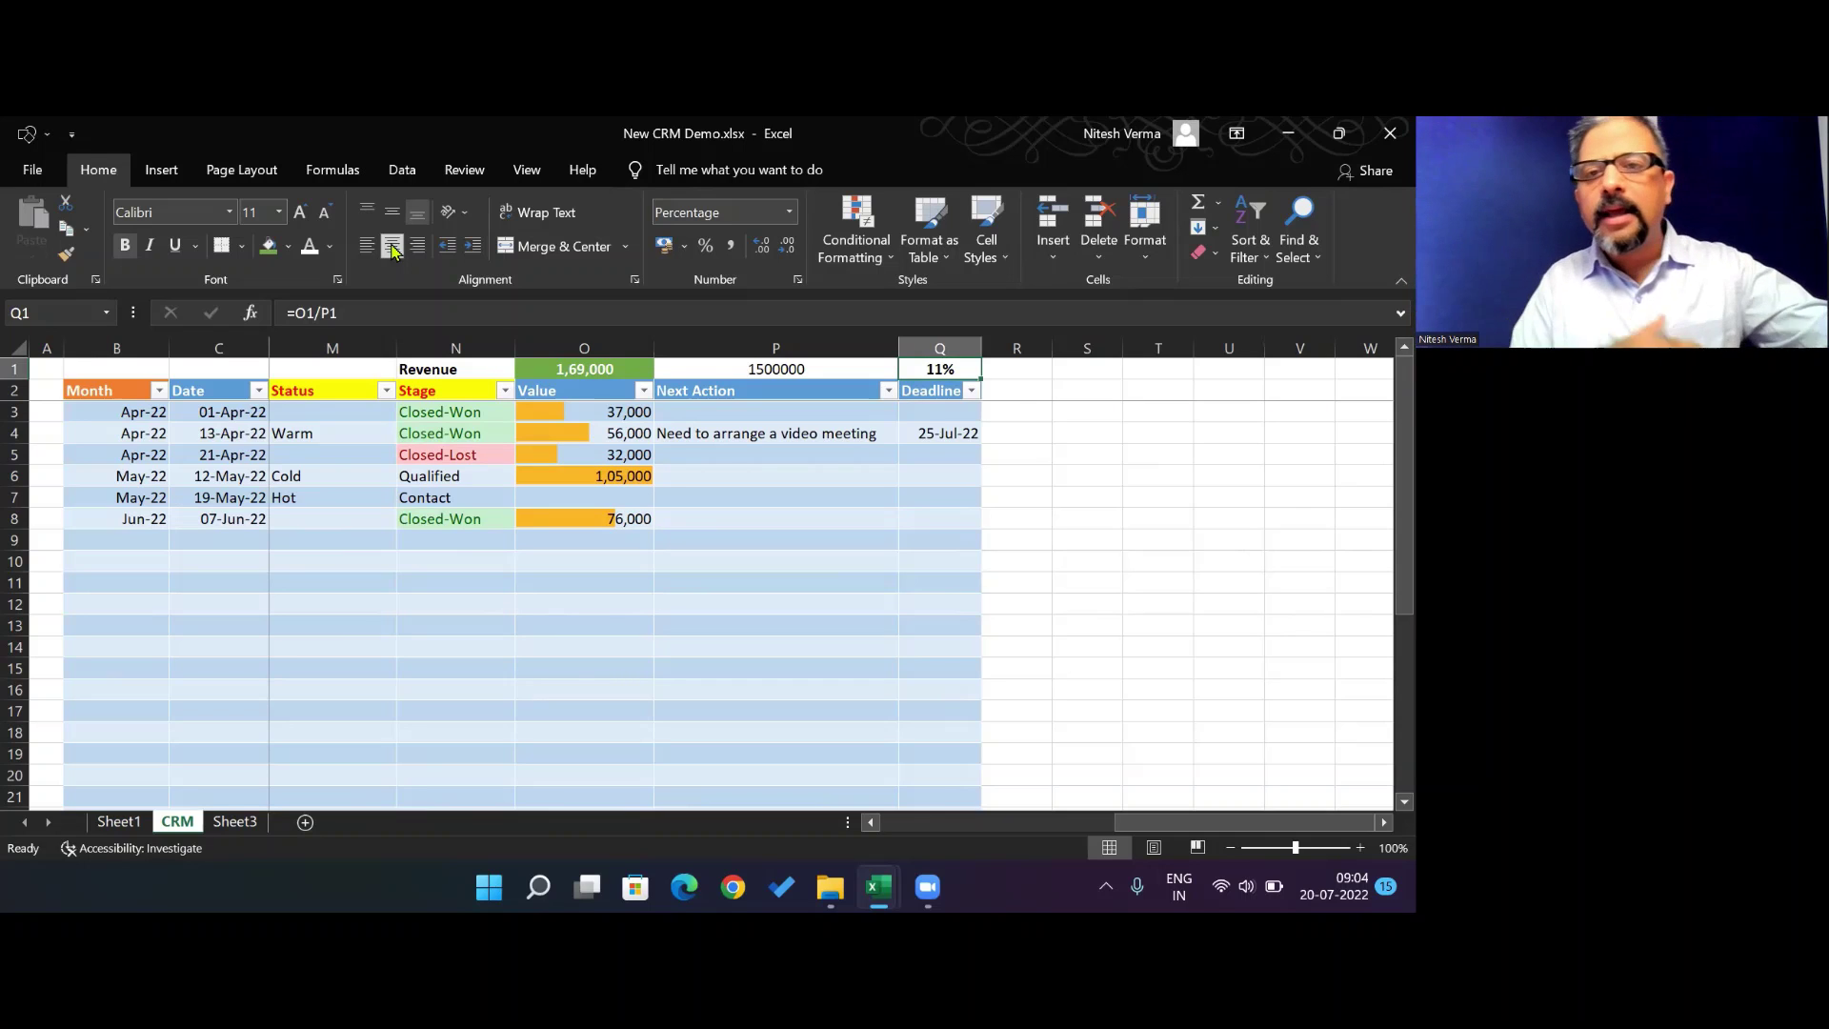
Look over the summary cells in row 1 and the first record's fields from Date through Deadline
{"action": "key", "text": "Left"}
{"action": "key", "text": "Left"}
{"action": "key", "text": "Left"}
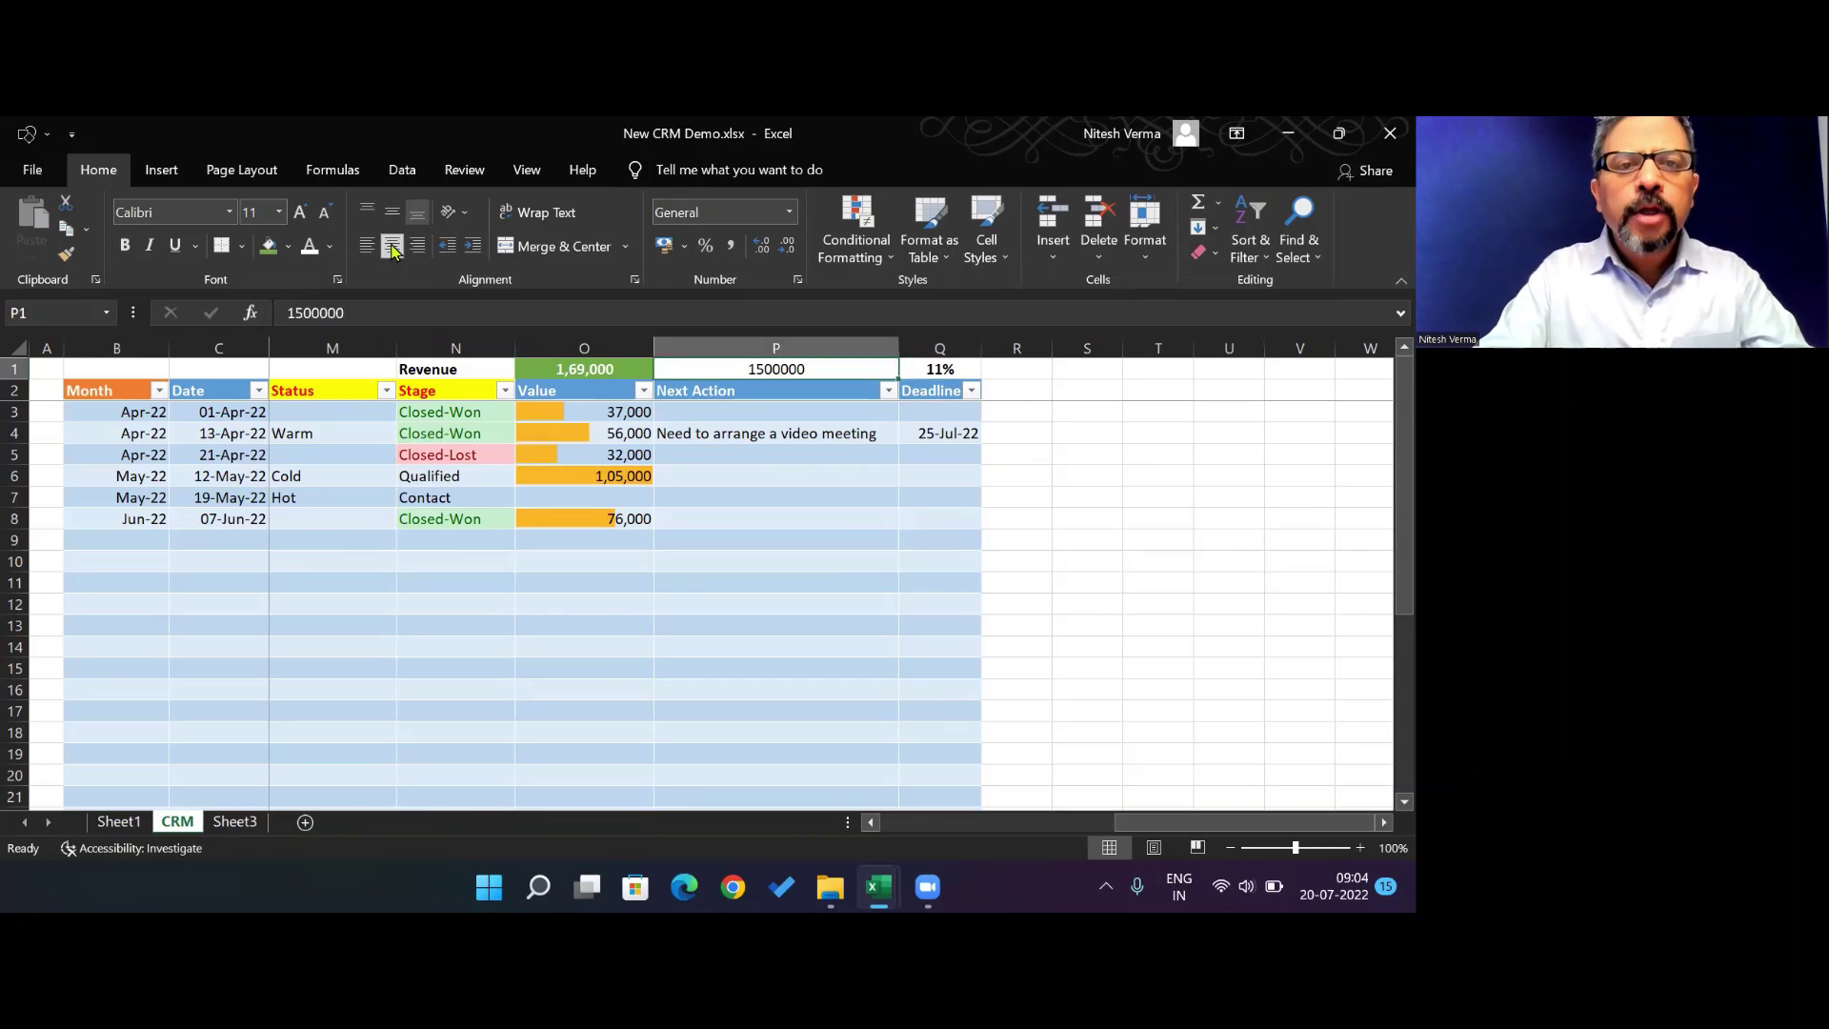
{"action": "key", "text": "Left"}
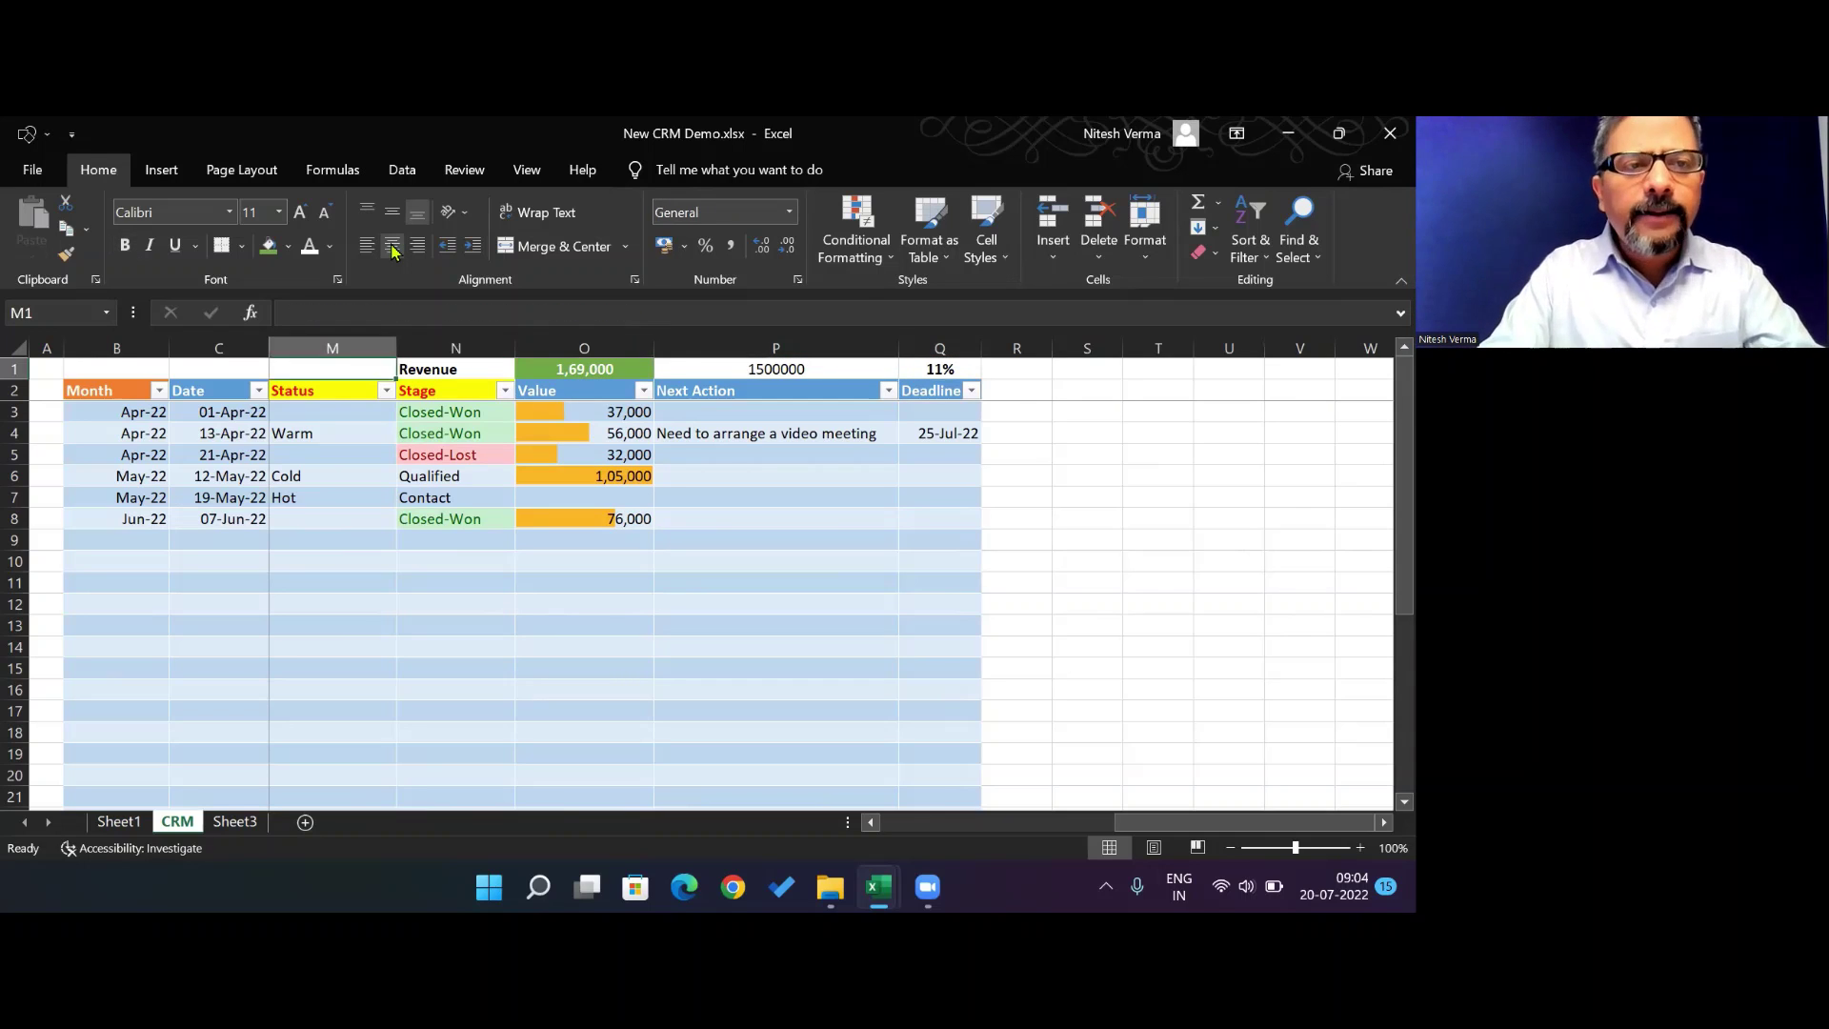
{"action": "key", "text": "ctrl+Left"}
{"action": "key", "text": "Down"}
{"action": "key", "text": "Down"}
{"action": "key", "text": "Right"}
{"action": "key", "text": "Right"}
{"action": "key", "text": "Right"}
{"action": "key", "text": "Right"}
{"action": "key", "text": "Right"}
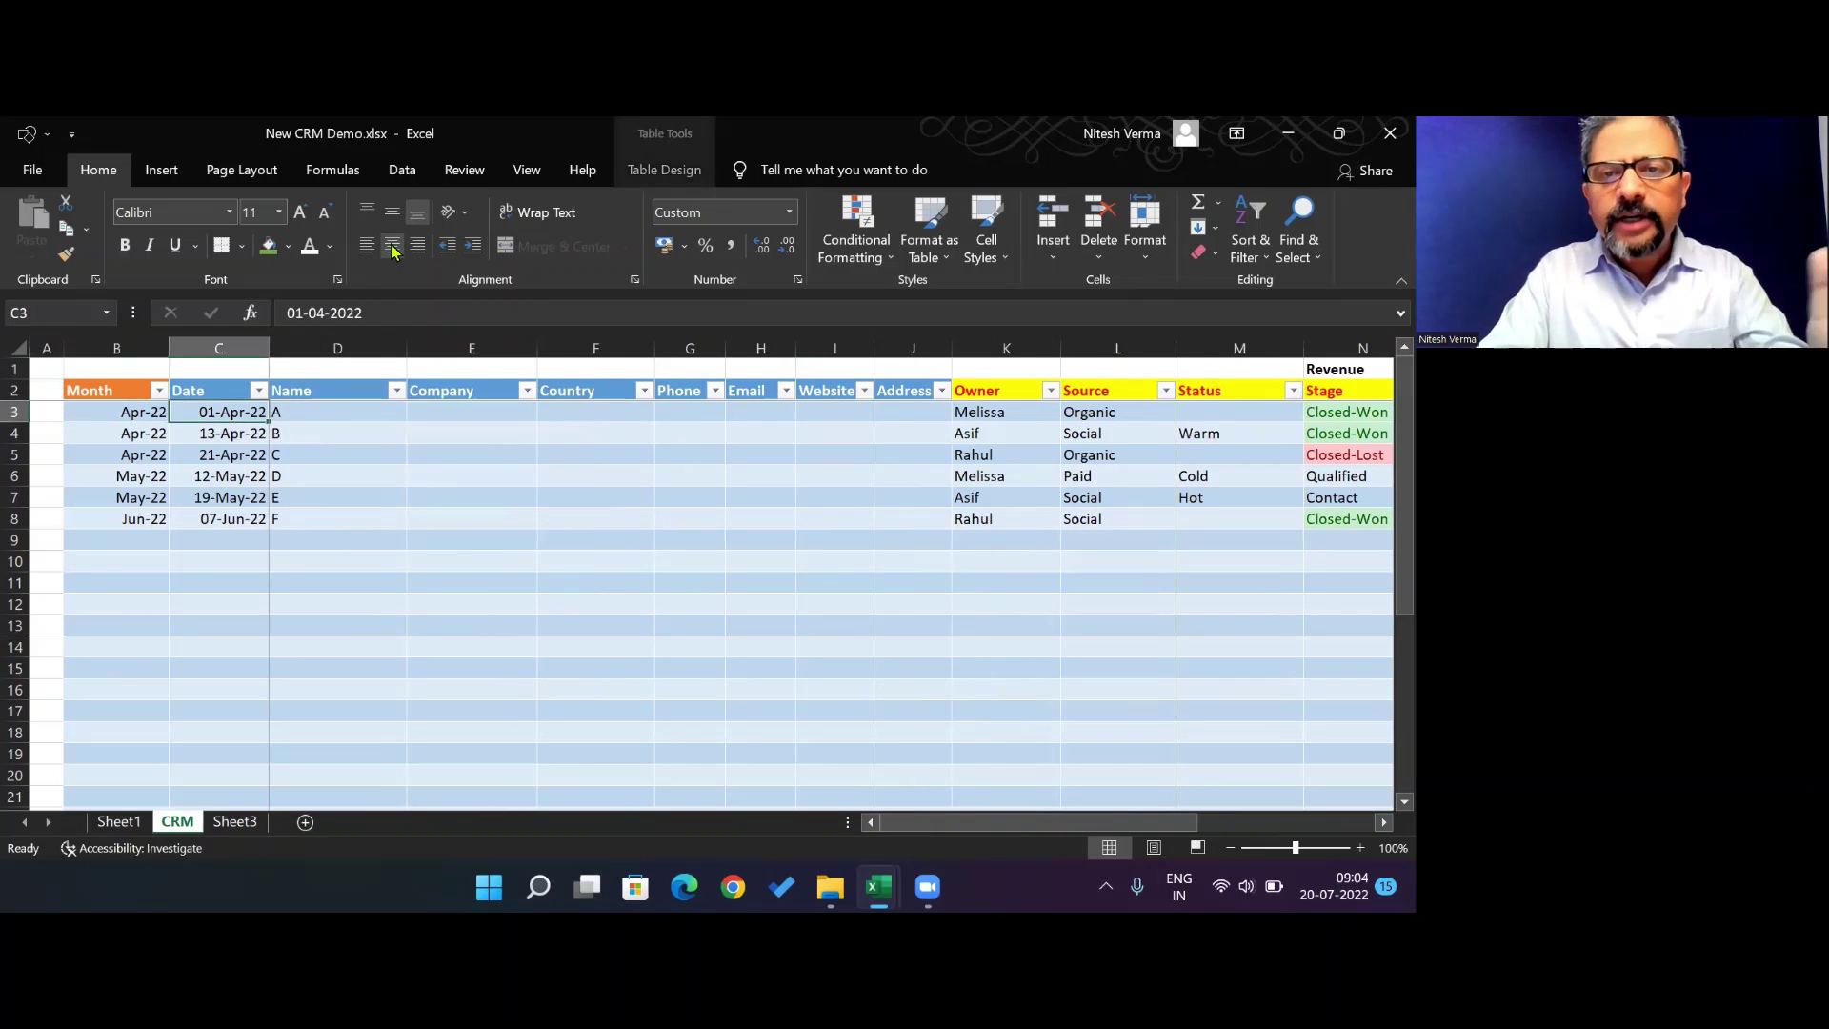
{"action": "key", "text": "Right"}
{"action": "key", "text": "Right"}
{"action": "key", "text": "Right"}
{"action": "key", "text": "Right"}
{"action": "key", "text": "Right"}
{"action": "key", "text": "Right"}
{"action": "key", "text": "Right"}
{"action": "key", "text": "Right"}
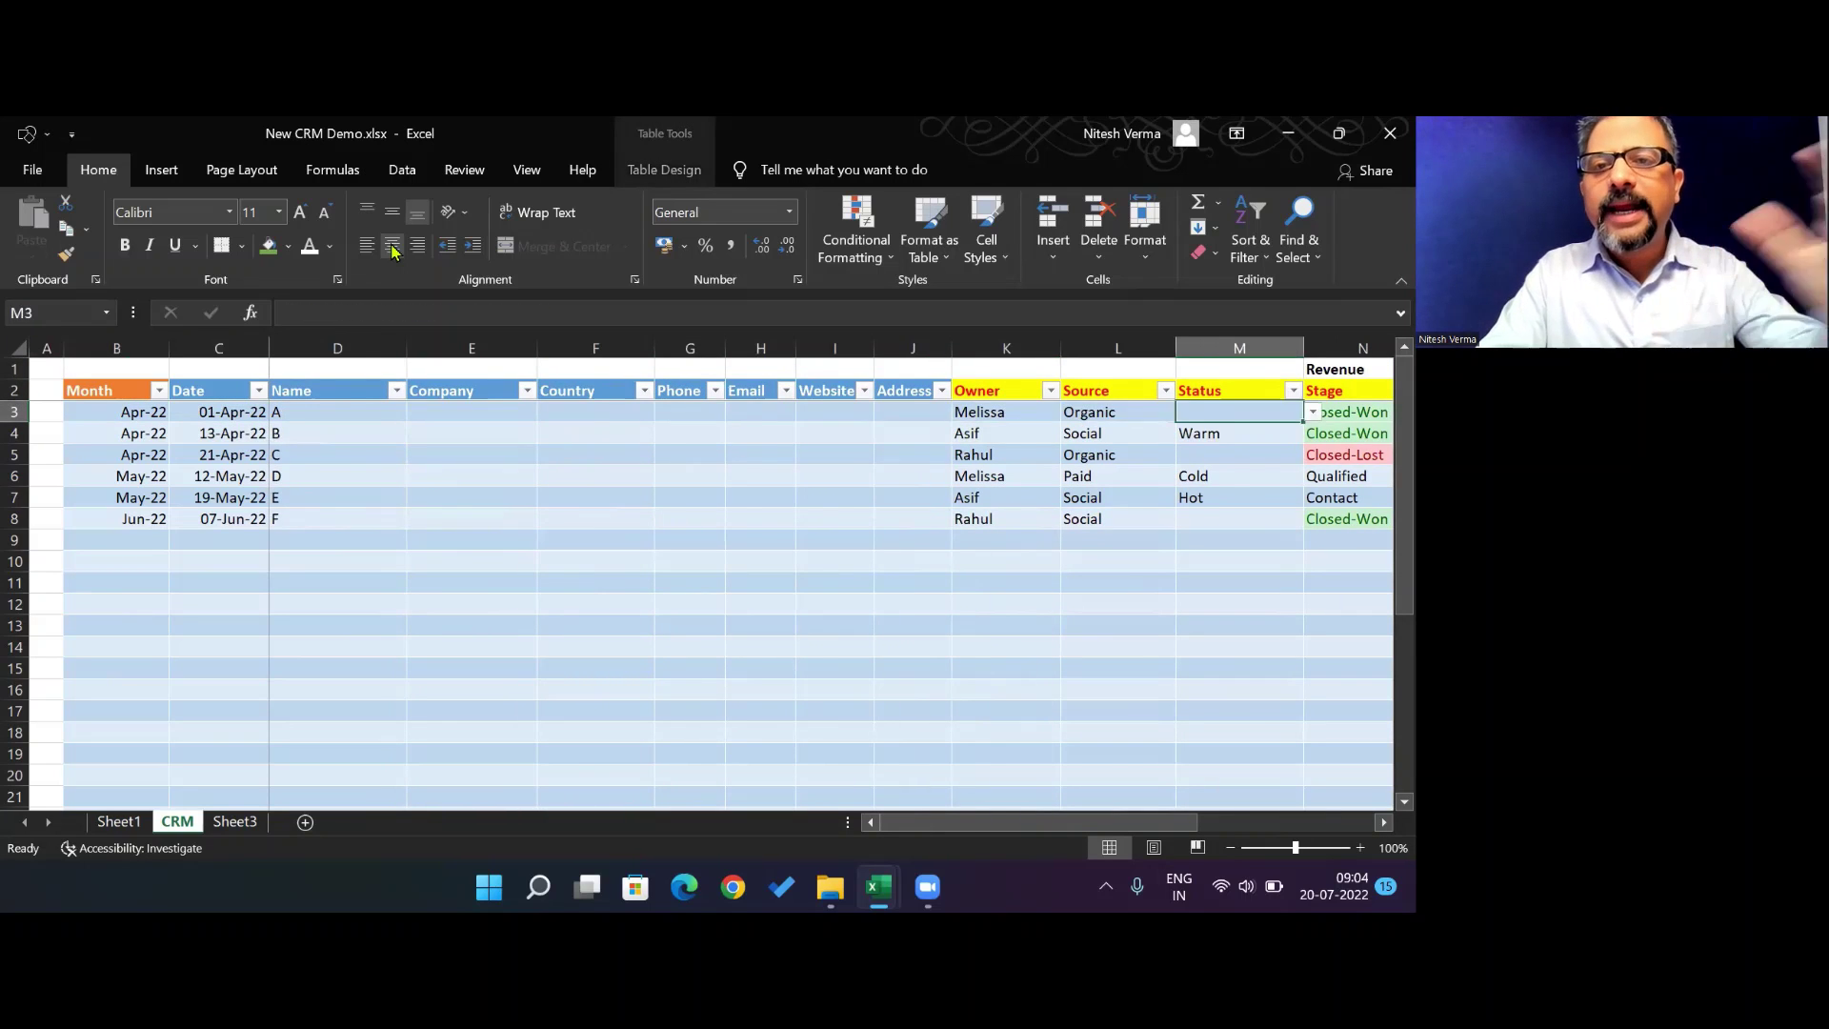
{"action": "key", "text": "Right"}
{"action": "key", "text": "Right"}
{"action": "key", "text": "Right"}
{"action": "key", "text": "Right"}
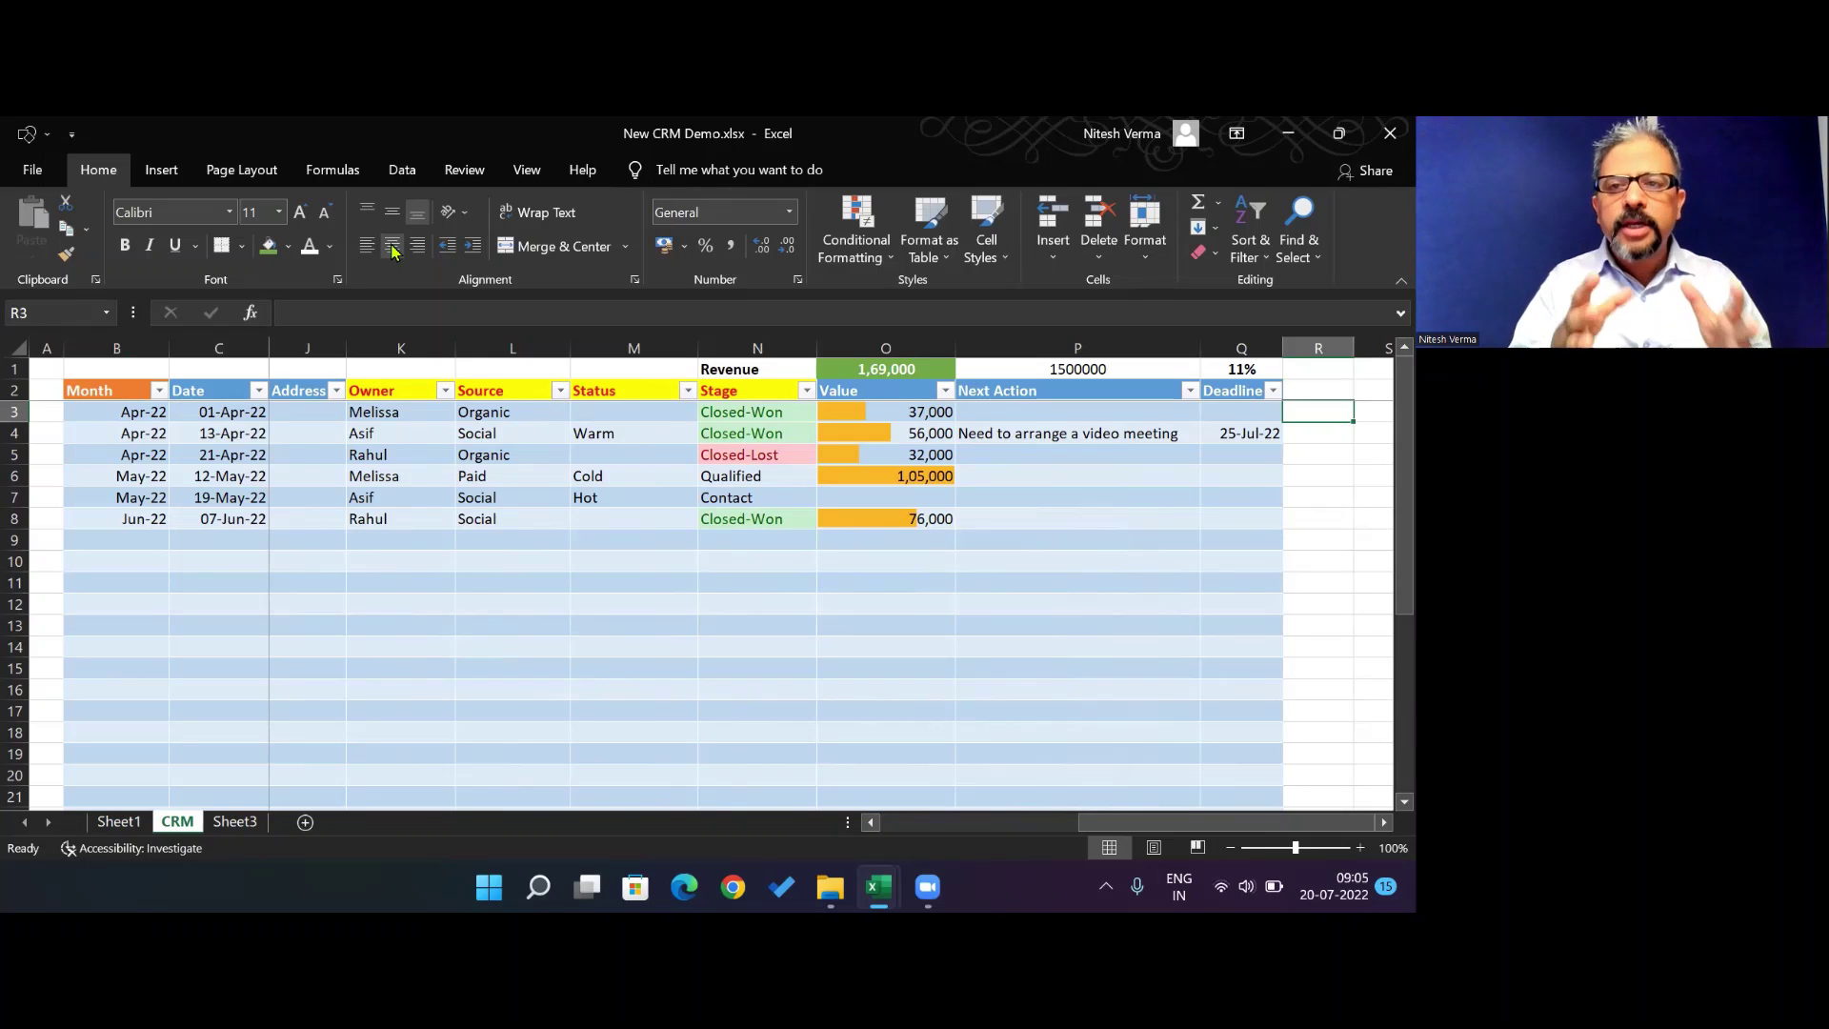
Filter the table's Month column to show only June 2022
{"action": "key", "text": "Down"}
{"action": "key", "text": "Down"}
{"action": "key", "text": "Down"}
{"action": "key", "text": "Down"}
{"action": "key", "text": "Right"}
{"action": "key", "text": "Left"}
{"action": "key", "text": "Left"}
{"action": "key", "text": "Left"}
{"action": "key", "text": "Left"}
{"action": "key", "text": "Left"}
{"action": "key", "text": "Left"}
{"action": "key", "text": "Left"}
{"action": "key", "text": "Left"}
{"action": "key", "text": "Left"}
{"action": "key", "text": "Left"}
{"action": "key", "text": "Left"}
{"action": "key", "text": "Left"}
{"action": "key", "text": "Left"}
{"action": "key", "text": "Left"}
{"action": "key", "text": "Left"}
{"action": "key", "text": "Left"}
{"action": "key", "text": "Left"}
{"action": "key", "text": "Left"}
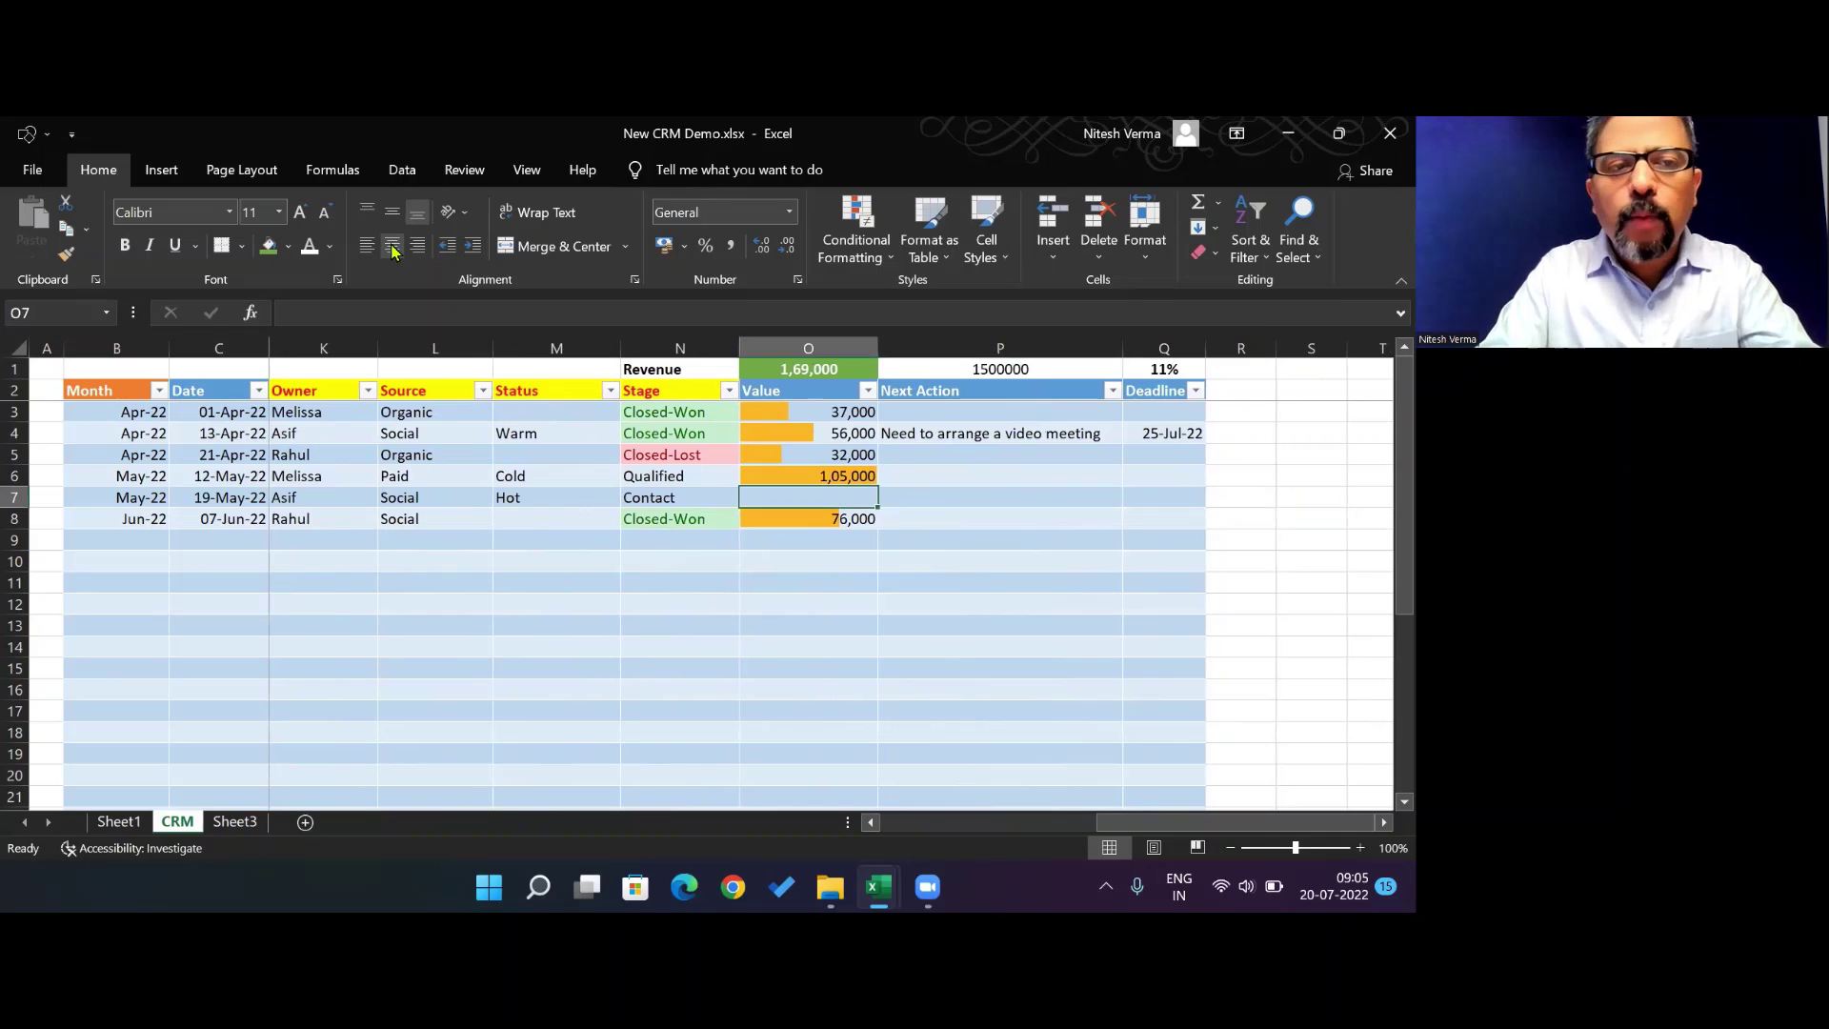
{"action": "key", "text": "Right"}
{"action": "key", "text": "Right"}
{"action": "key", "text": "Up"}
{"action": "key", "text": "Up"}
{"action": "key", "text": "Up"}
{"action": "key", "text": "Up"}
{"action": "key", "text": "Up"}
{"action": "key", "text": "Left"}
{"action": "key", "text": "alt+Down"}
{"action": "key", "text": "Down"}
{"action": "key", "text": "Down"}
{"action": "key", "text": "Down"}
{"action": "key", "text": "Down"}
{"action": "key", "text": "Down"}
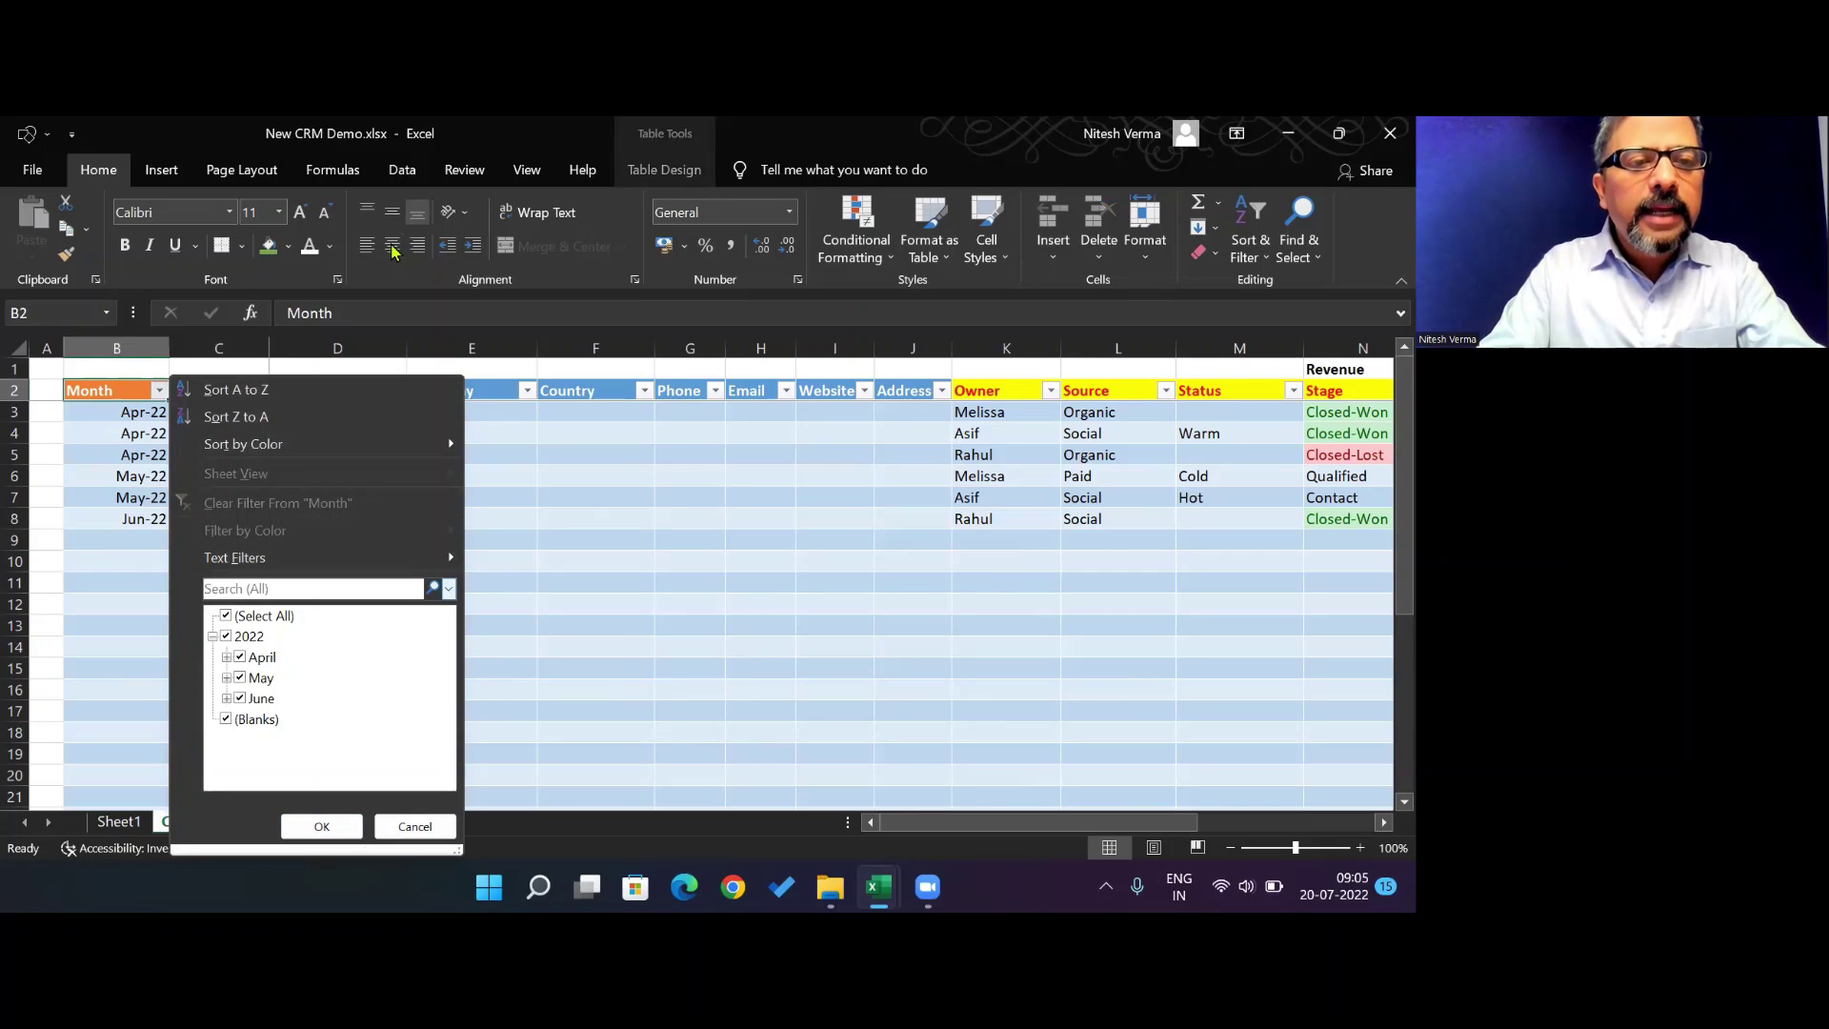
{"action": "key", "text": "alt+Down"}
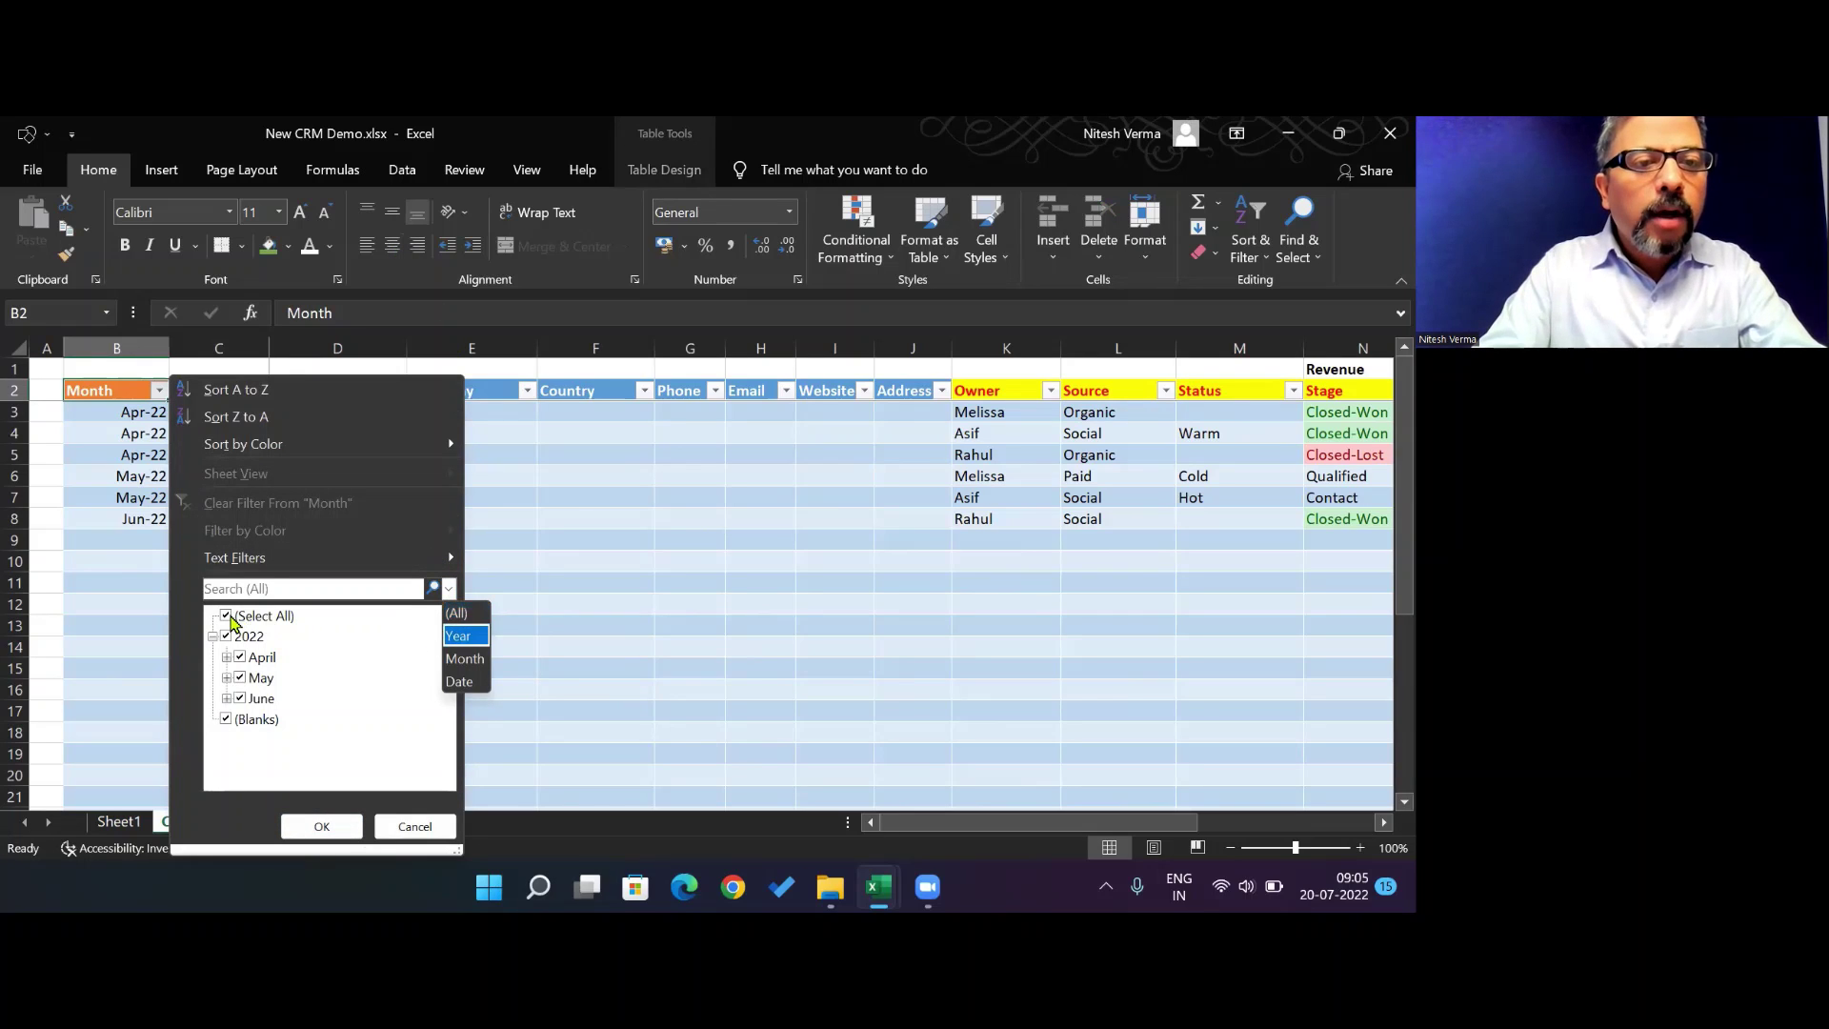
{"action": "key", "text": "Escape"}
{"action": "left_click", "coordinate": [229, 621]}
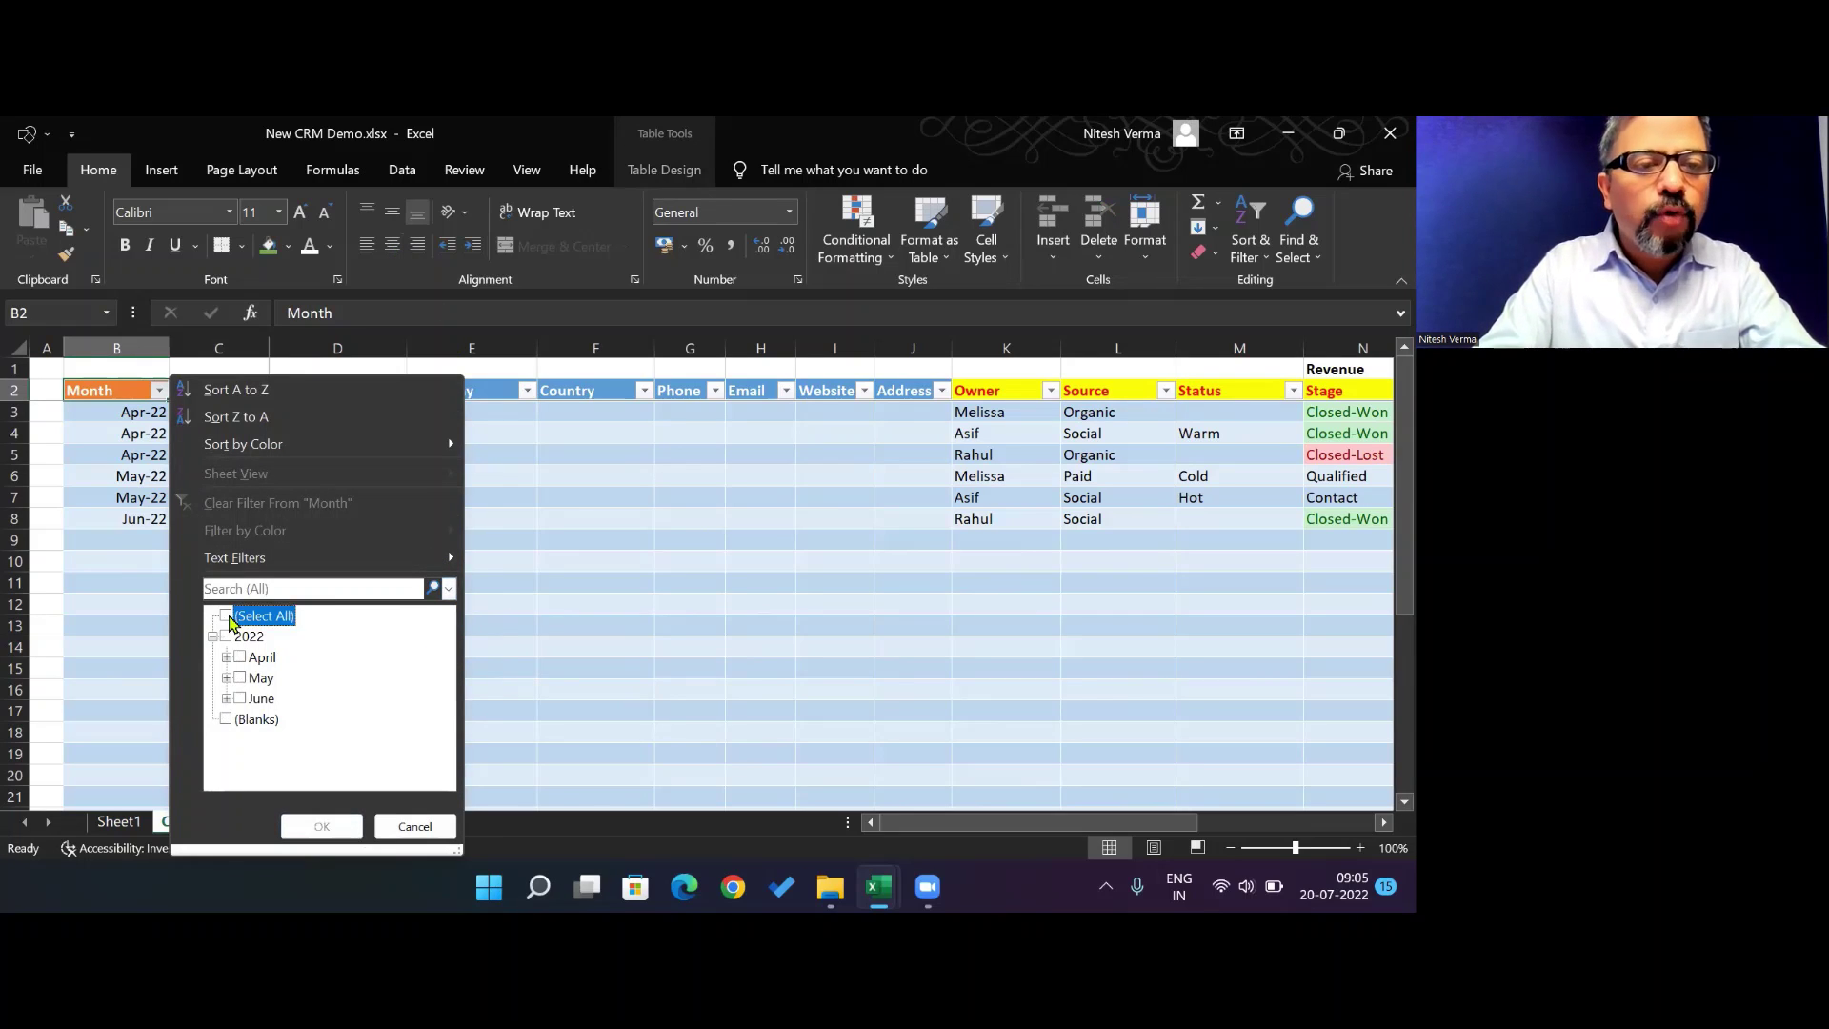
{"action": "left_click", "coordinate": [239, 700]}
{"action": "key", "text": "Return"}
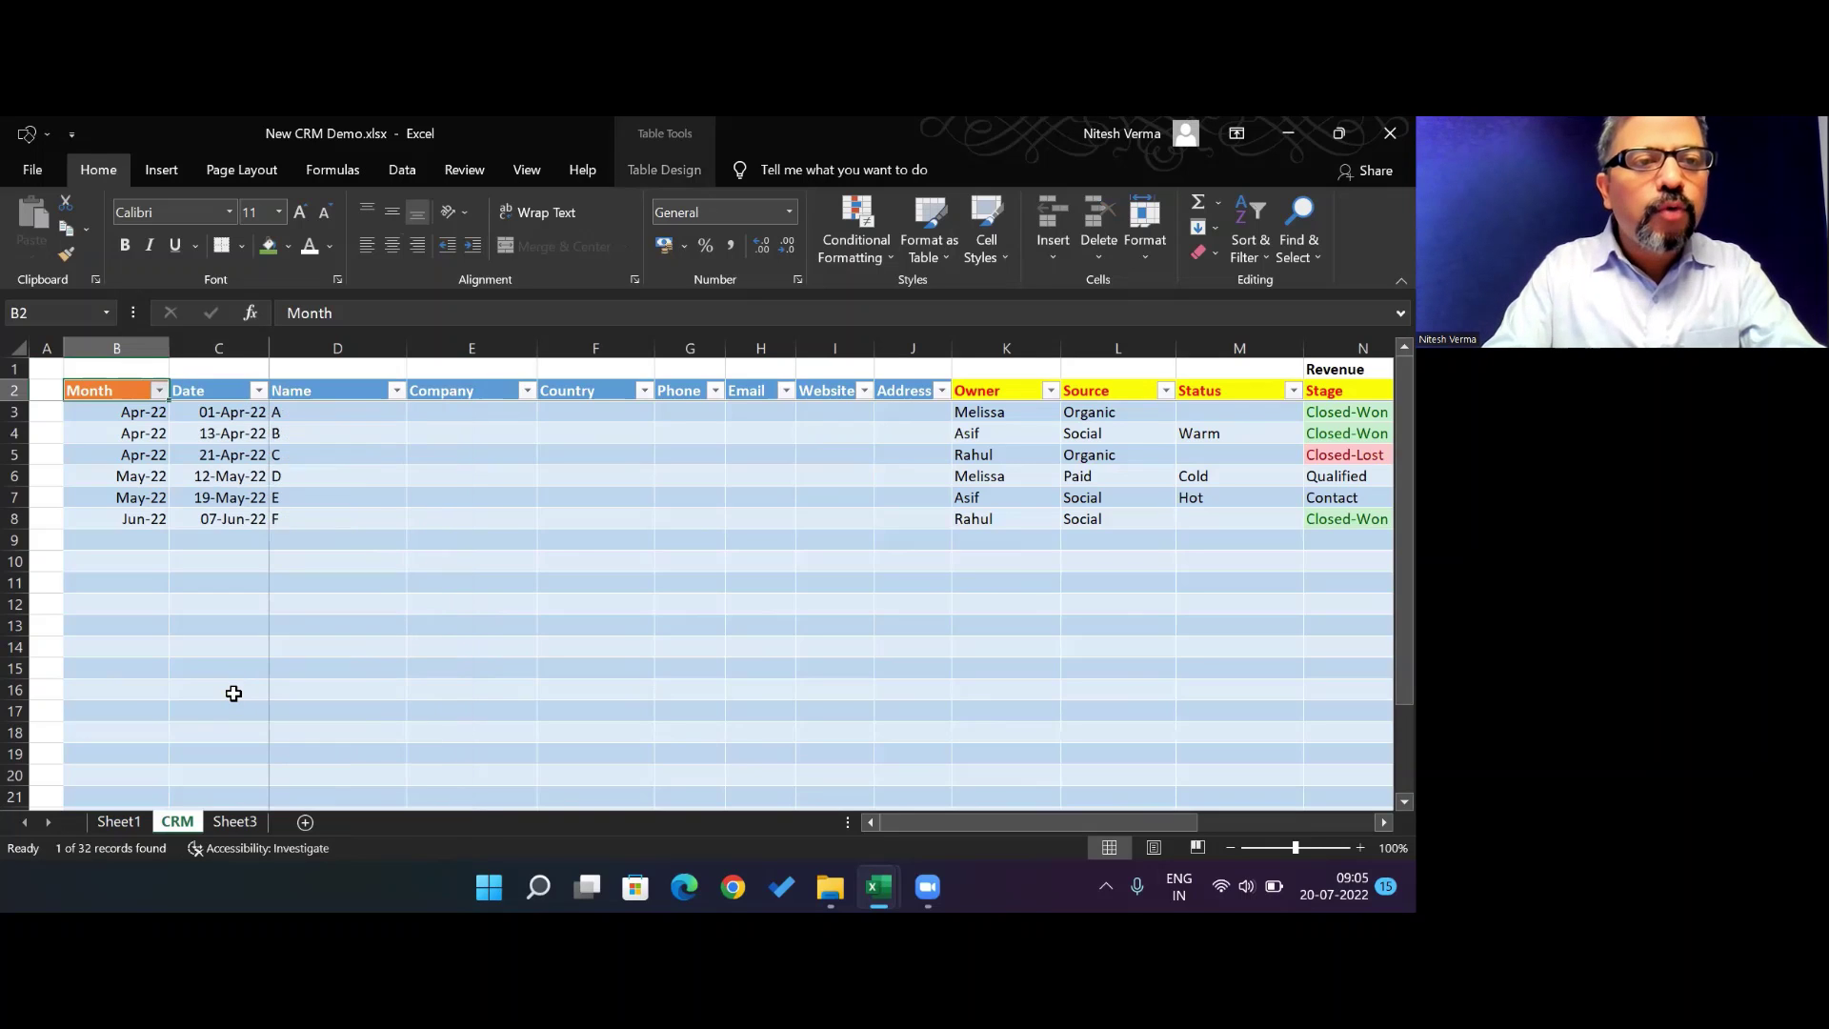
Examine the filtered June record across all its fields, along with the summary cells above the table
{"action": "key", "text": "Down"}
{"action": "key", "text": "Right"}
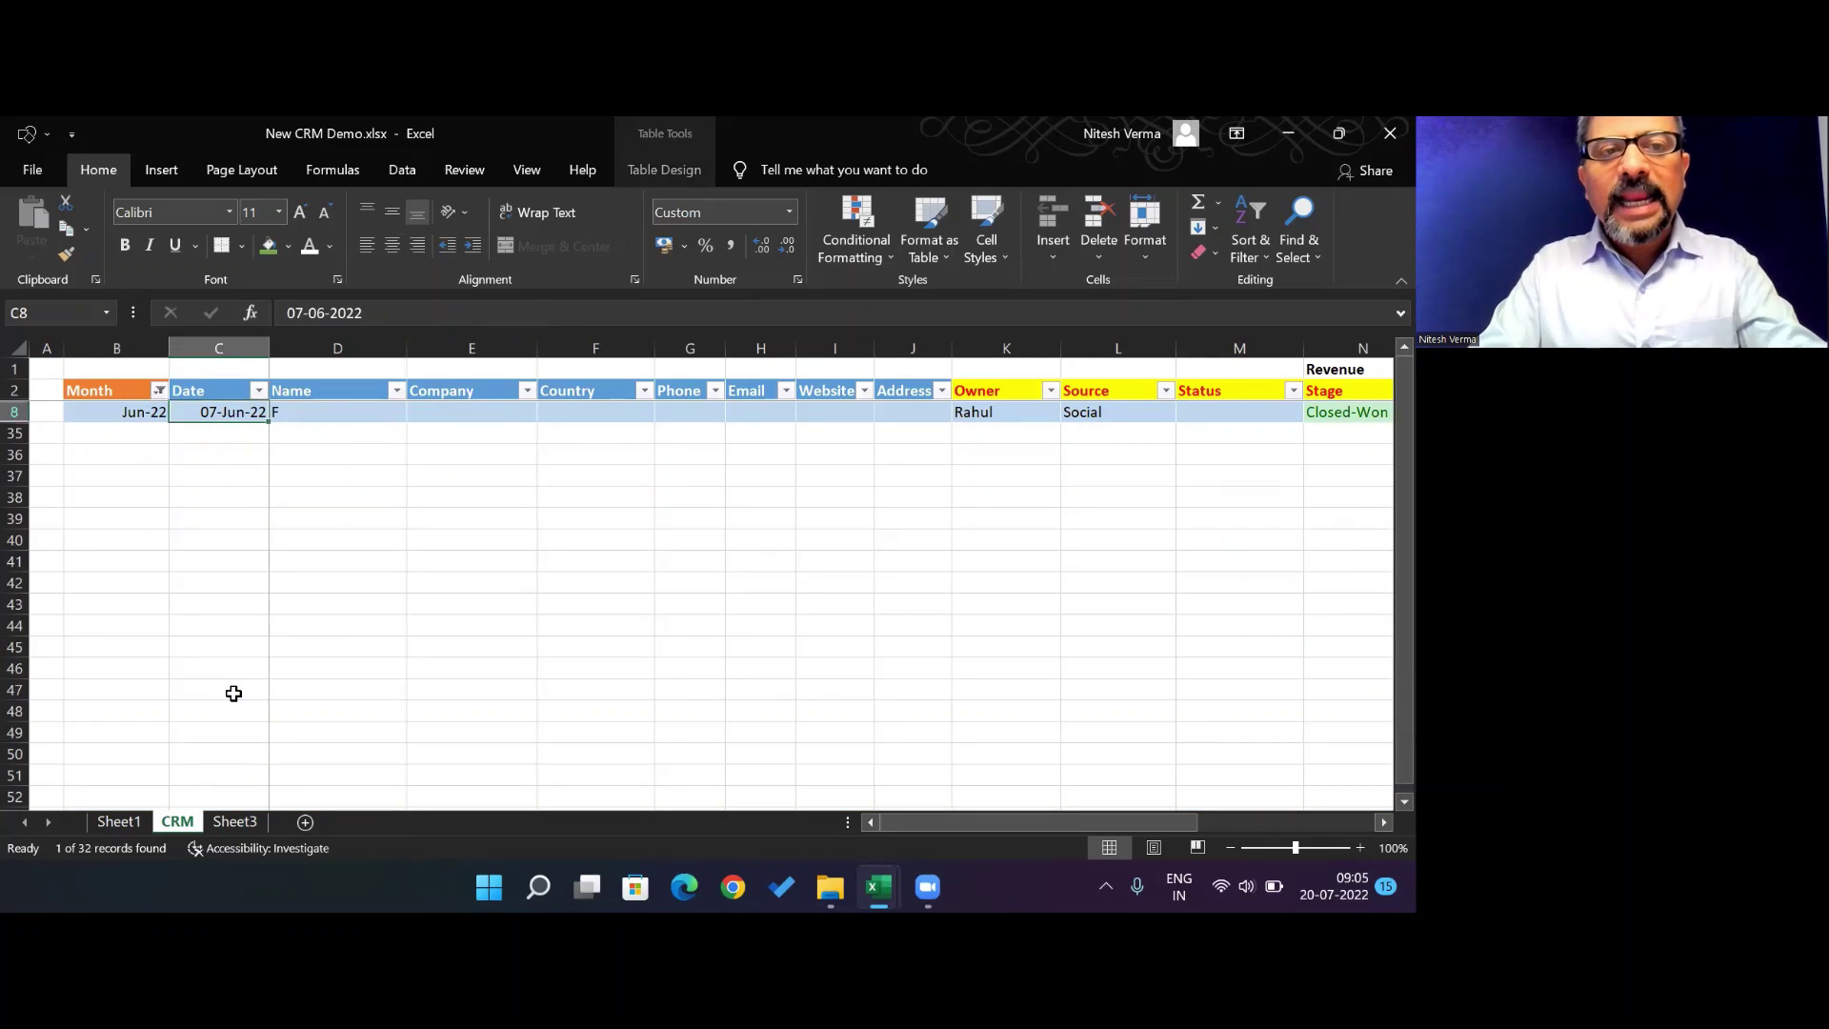
{"action": "key", "text": "Right"}
{"action": "key", "text": "Right"}
{"action": "key", "text": "Right"}
{"action": "key", "text": "Right"}
{"action": "key", "text": "Right"}
{"action": "key", "text": "Right"}
{"action": "key", "text": "Right"}
{"action": "key", "text": "Right"}
{"action": "key", "text": "Right"}
{"action": "key", "text": "Right"}
{"action": "key", "text": "Right"}
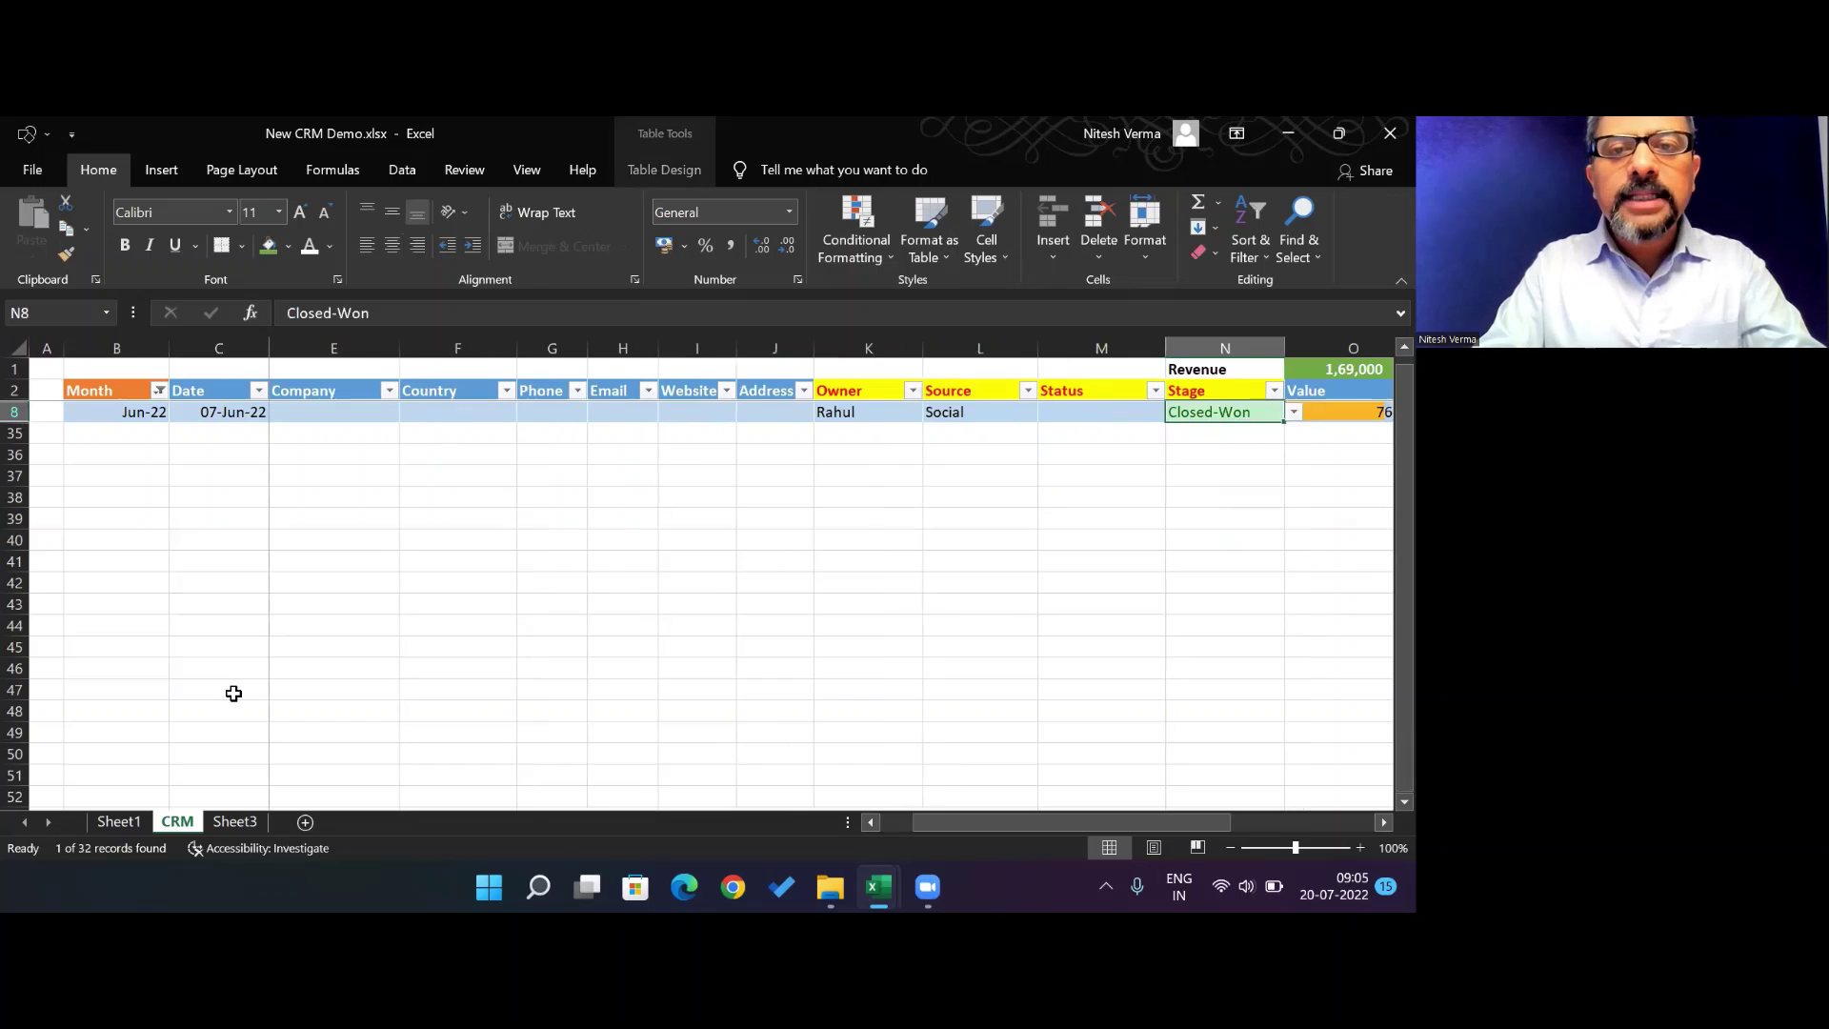
{"action": "key", "text": "Right"}
{"action": "key", "text": "Right"}
{"action": "key", "text": "Right"}
{"action": "key", "text": "Right"}
{"action": "key", "text": "Left"}
{"action": "key", "text": "Left"}
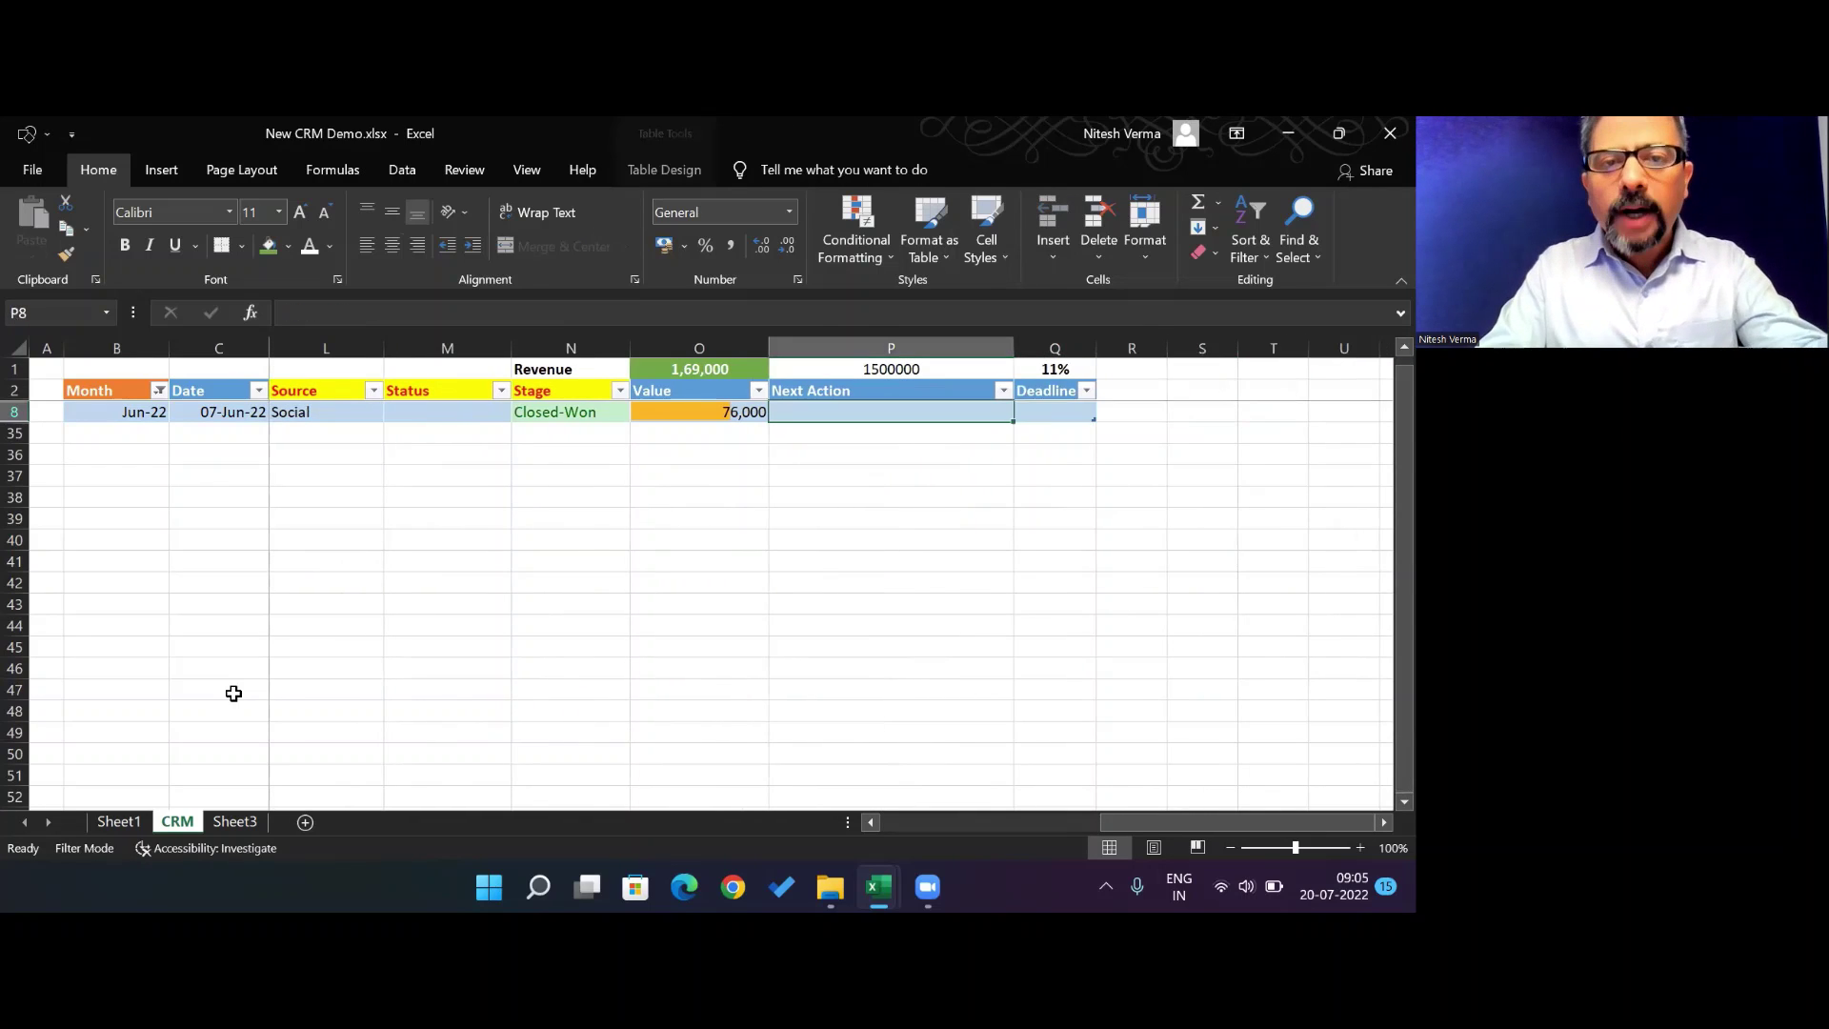
Remove the Month filter by selecting all months and blanks again
{"action": "left_click", "coordinate": [158, 390]}
{"action": "left_click", "coordinate": [229, 616]}
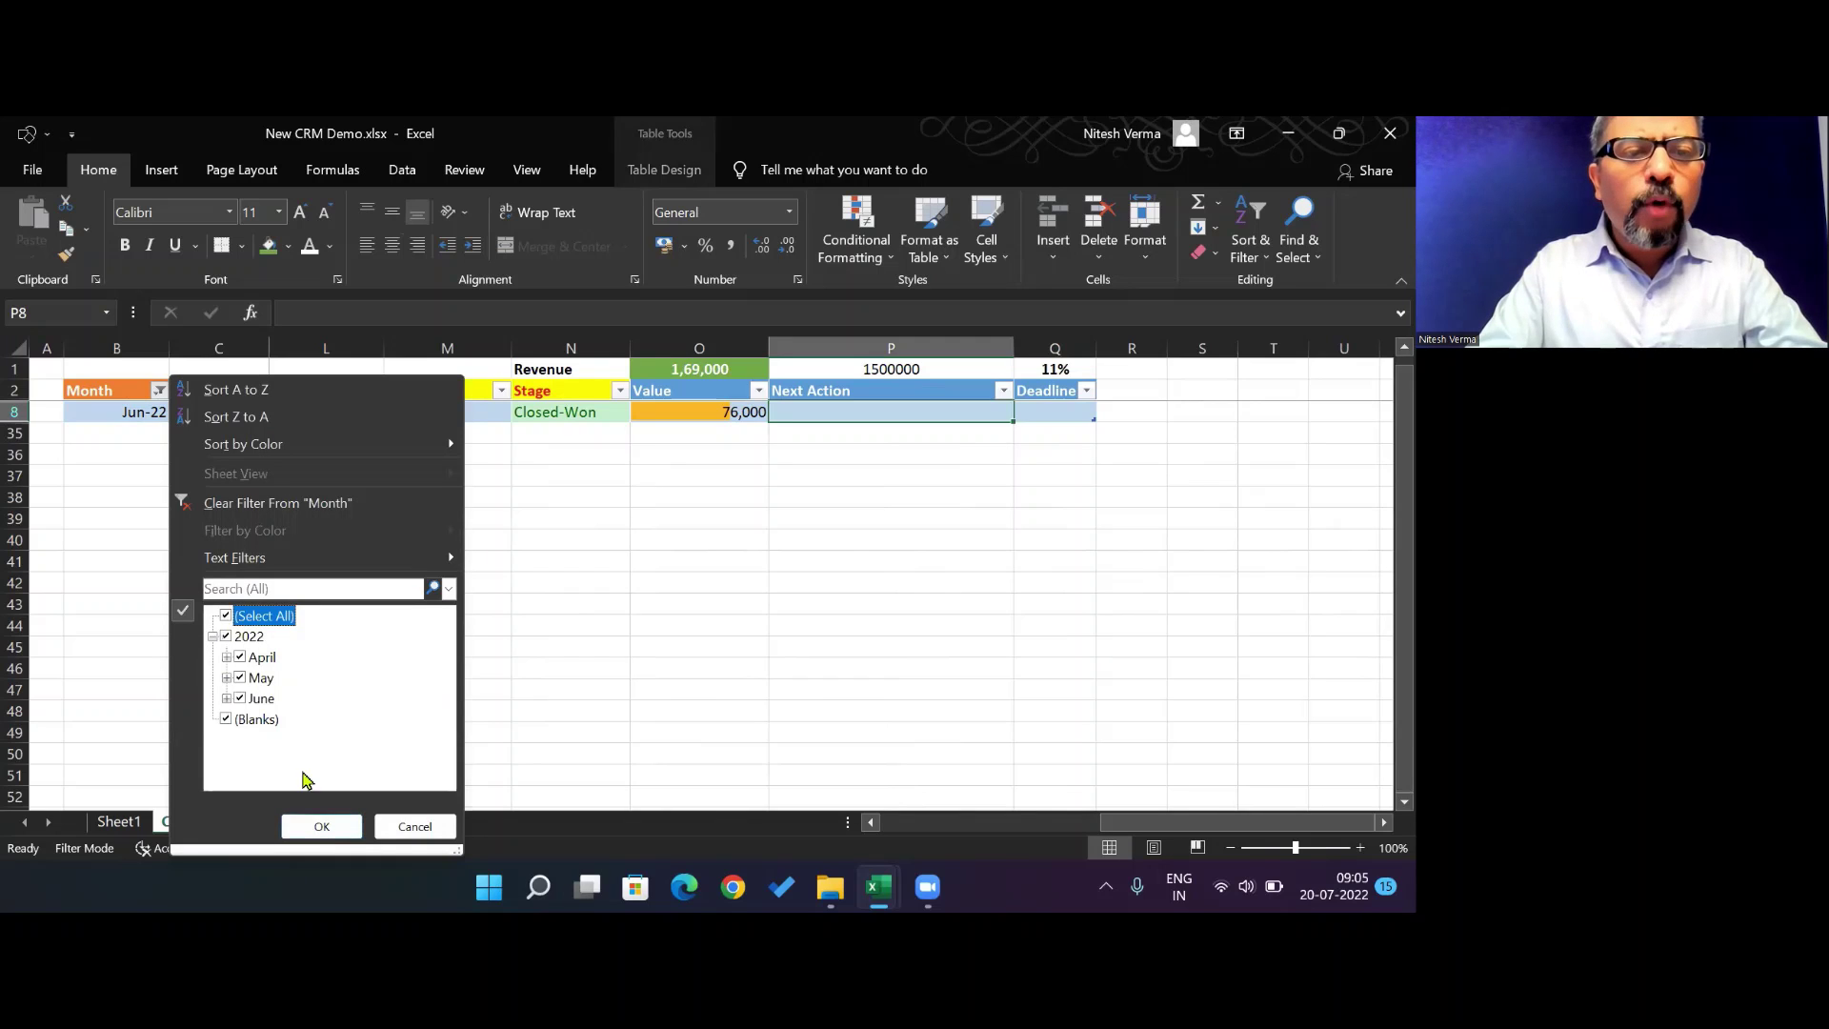
{"action": "left_click", "coordinate": [322, 827]}
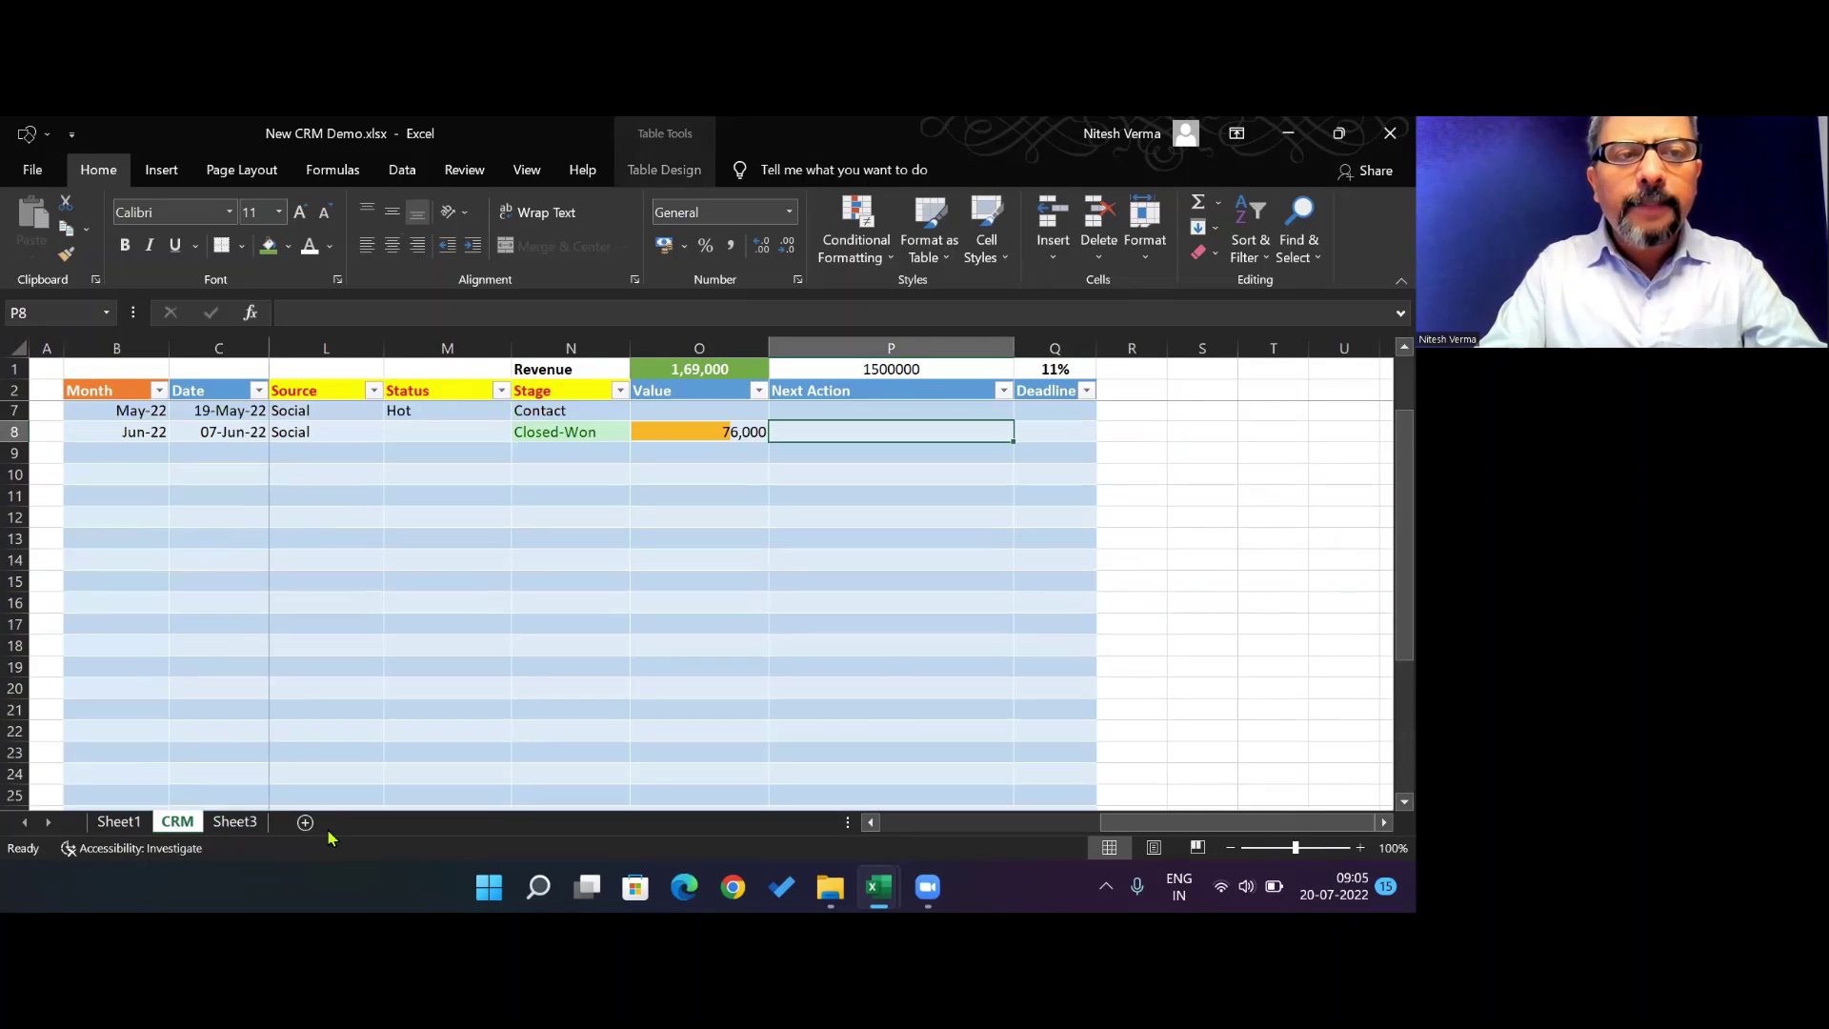
Look over the unfiltered records from the Value column back toward the Owner column
{"action": "key", "text": "Left"}
{"action": "key", "text": "Up"}
{"action": "key", "text": "Up"}
{"action": "key", "text": "Up"}
{"action": "key", "text": "Up"}
{"action": "key", "text": "Up"}
{"action": "key", "text": "Up"}
{"action": "key", "text": "Up"}
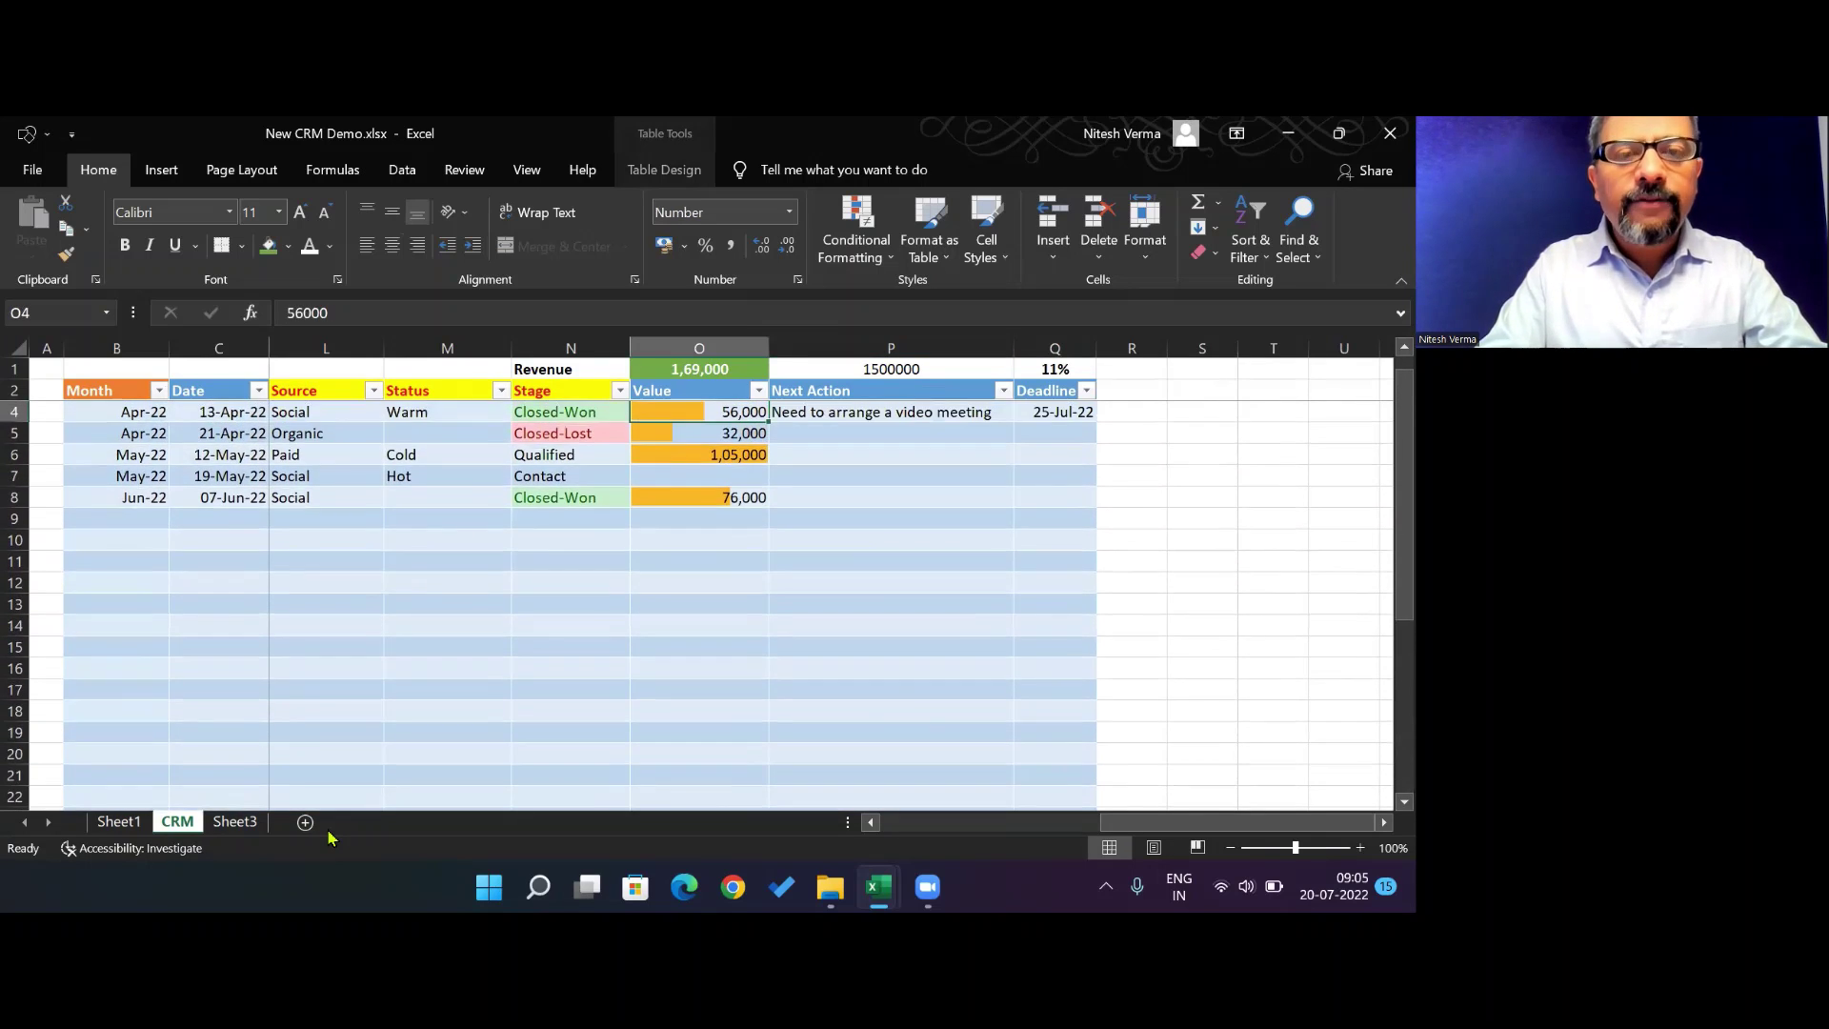
{"action": "key", "text": "Down"}
{"action": "key", "text": "Left"}
{"action": "key", "text": "Left"}
{"action": "key", "text": "Left"}
{"action": "key", "text": "Left"}
{"action": "key", "text": "Left"}
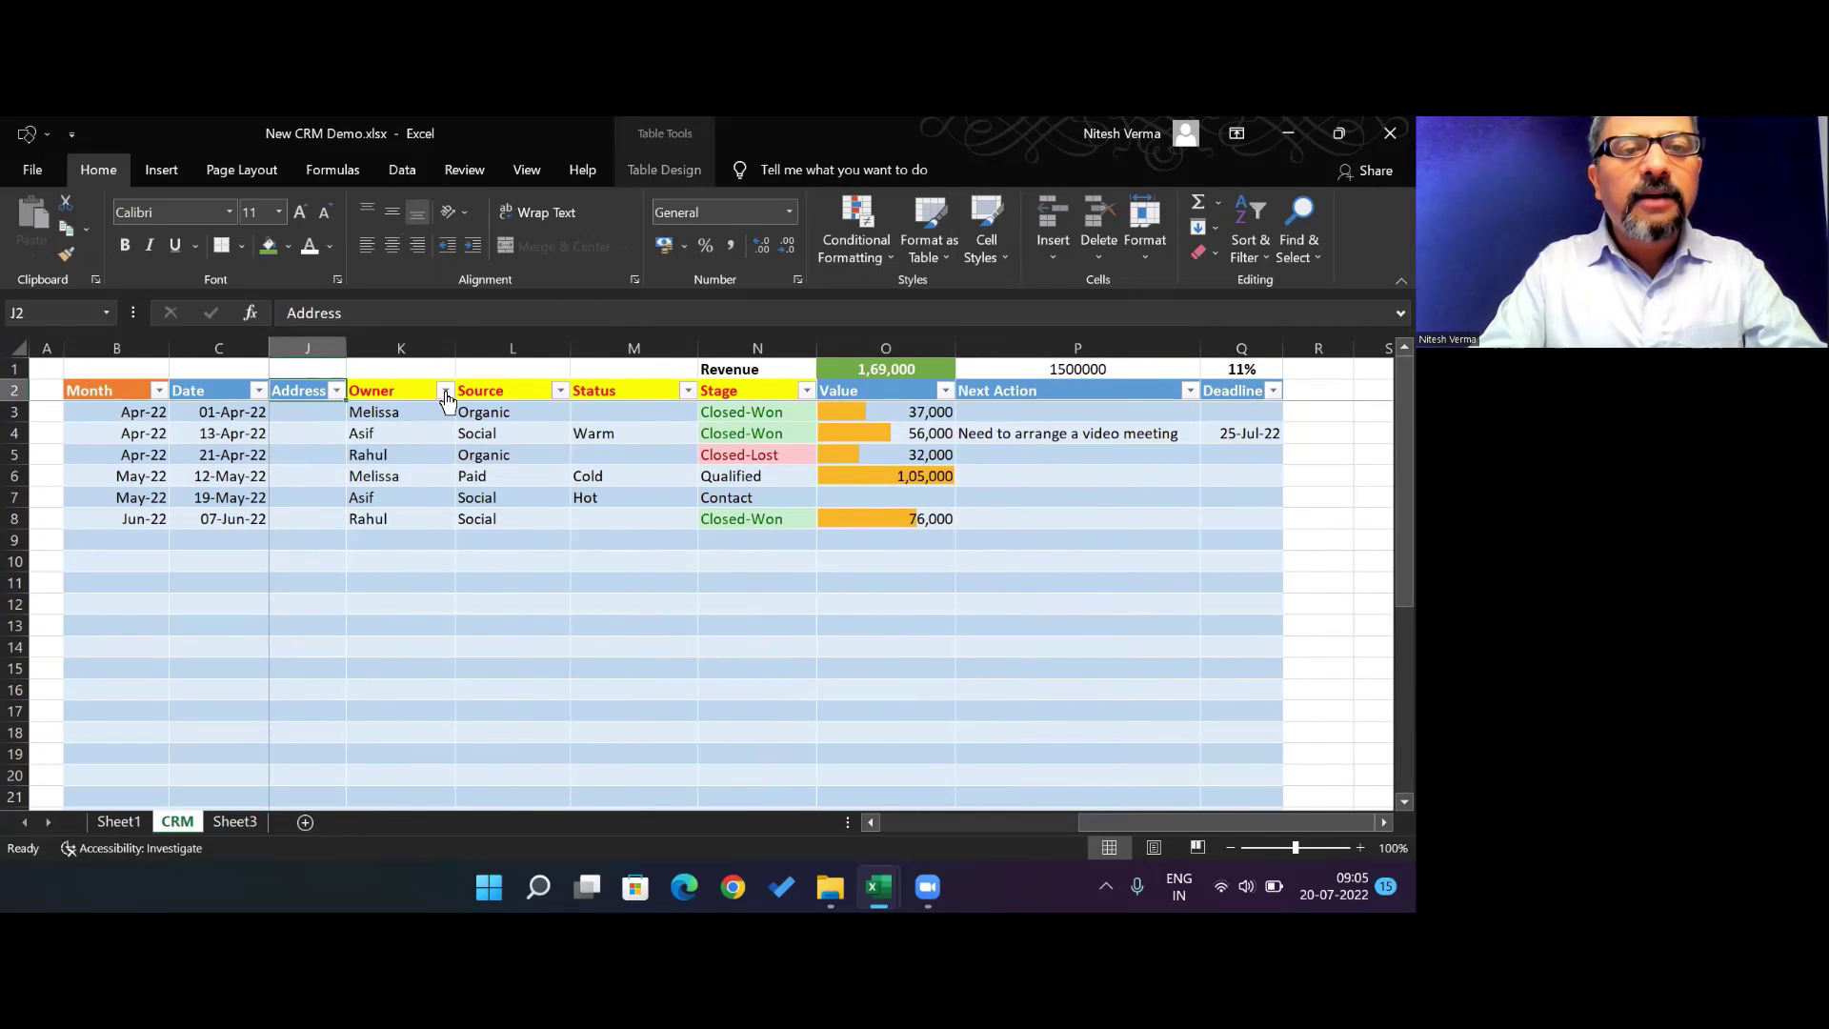
Filter the Owner column to show only the owner assigned to the 01-Apr-22 record
{"action": "left_click", "coordinate": [445, 393]}
{"action": "left_click", "coordinate": [211, 616]}
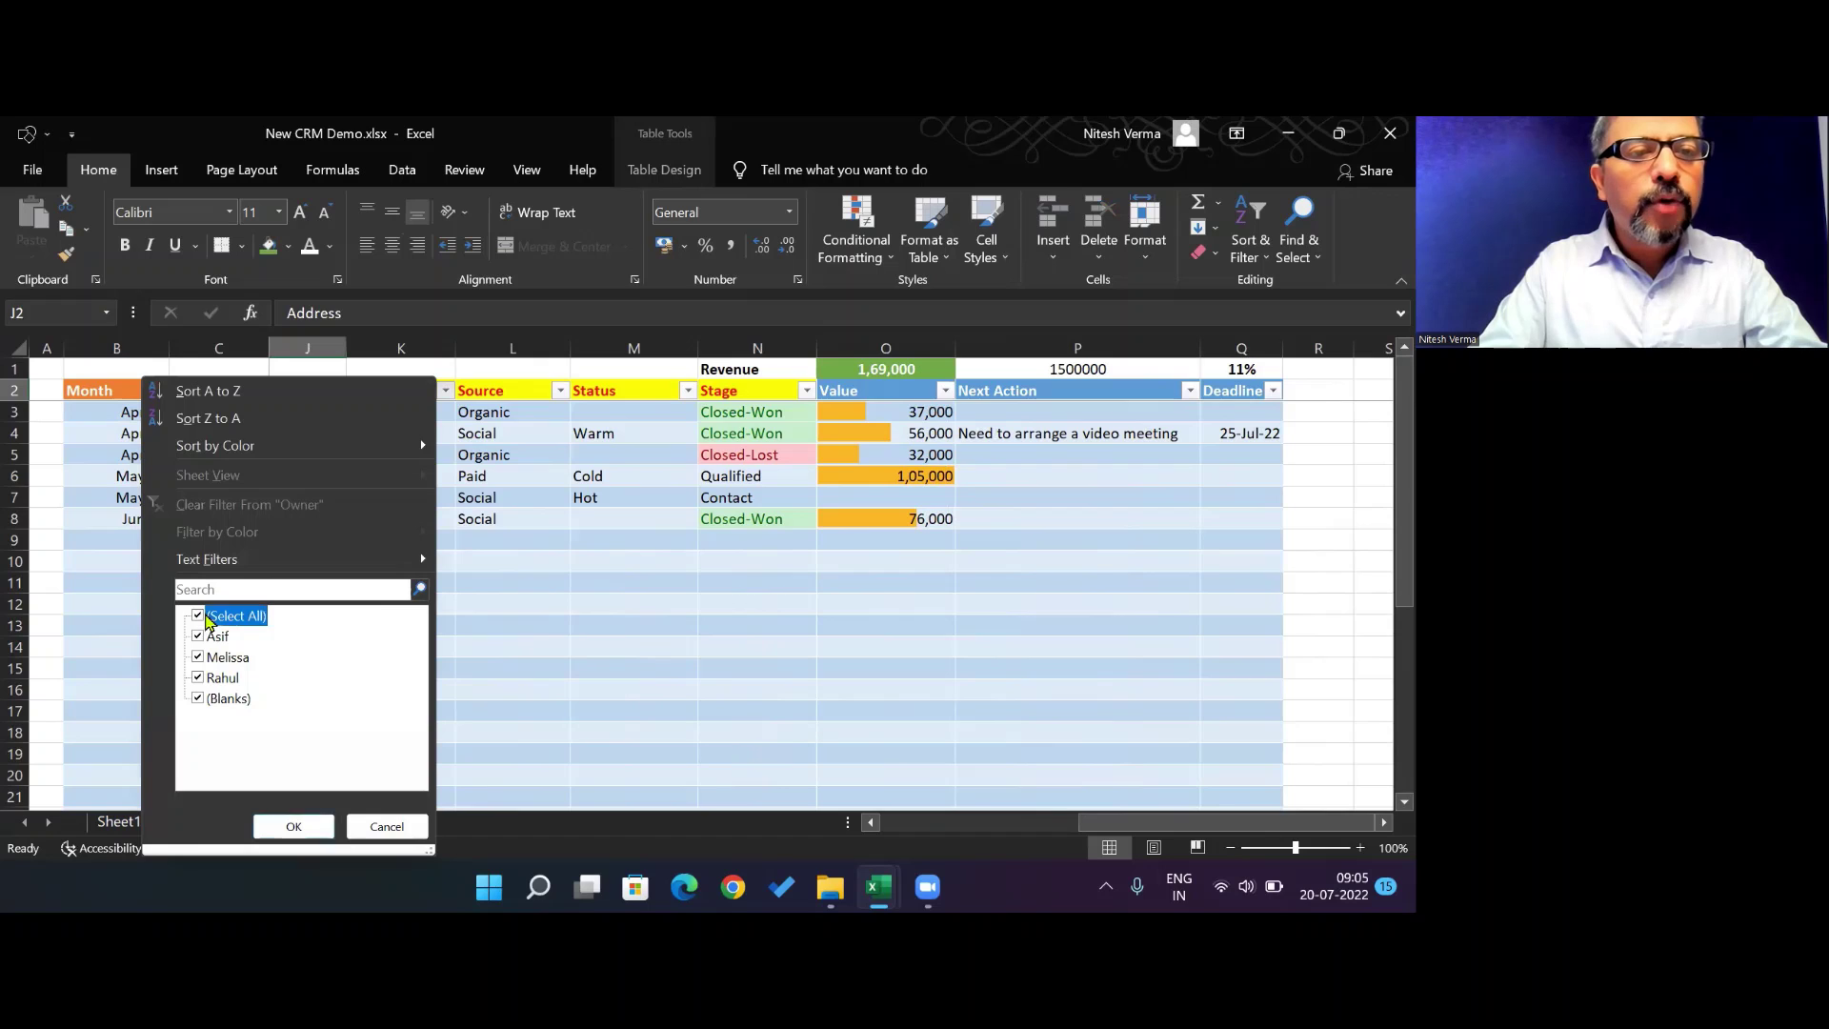
{"action": "left_click", "coordinate": [214, 656]}
{"action": "key", "text": "Return"}
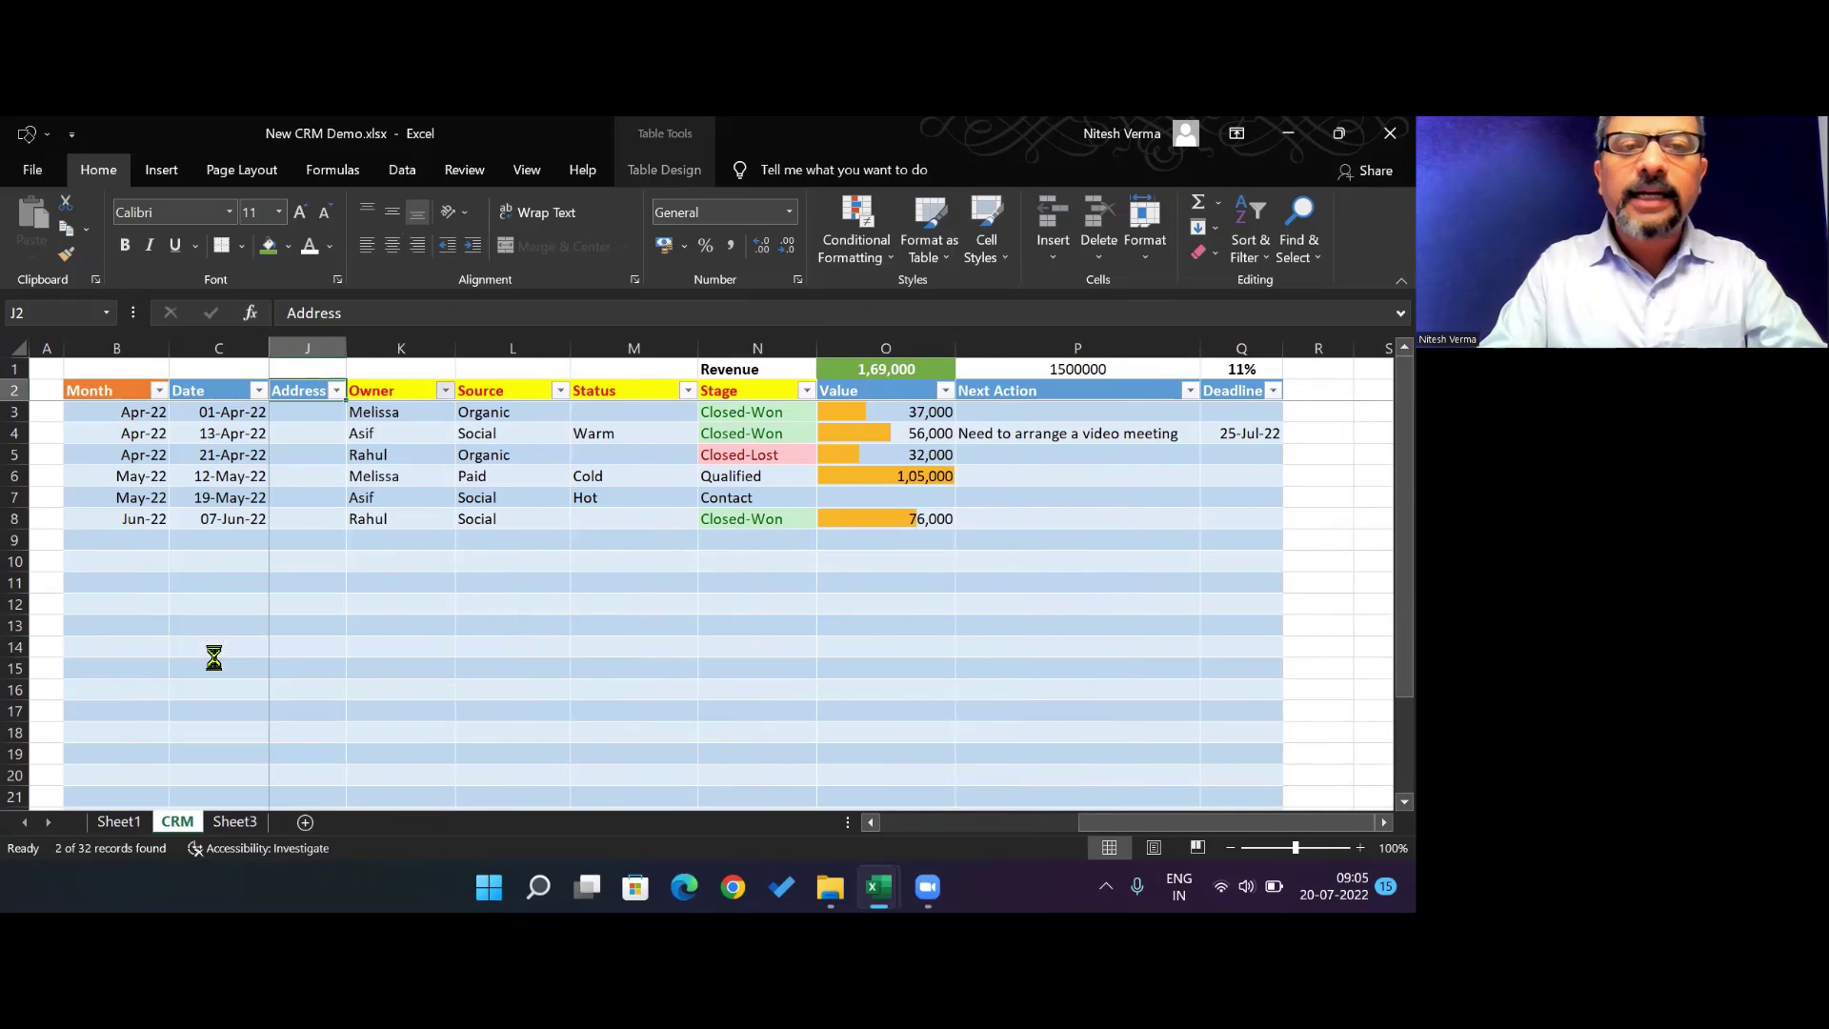
Examine the filtered owner's records from the Source column through Deadline
{"action": "key", "text": "Down"}
{"action": "key", "text": "Right"}
{"action": "key", "text": "Down"}
{"action": "key", "text": "Right"}
{"action": "key", "text": "Right"}
{"action": "key", "text": "Right"}
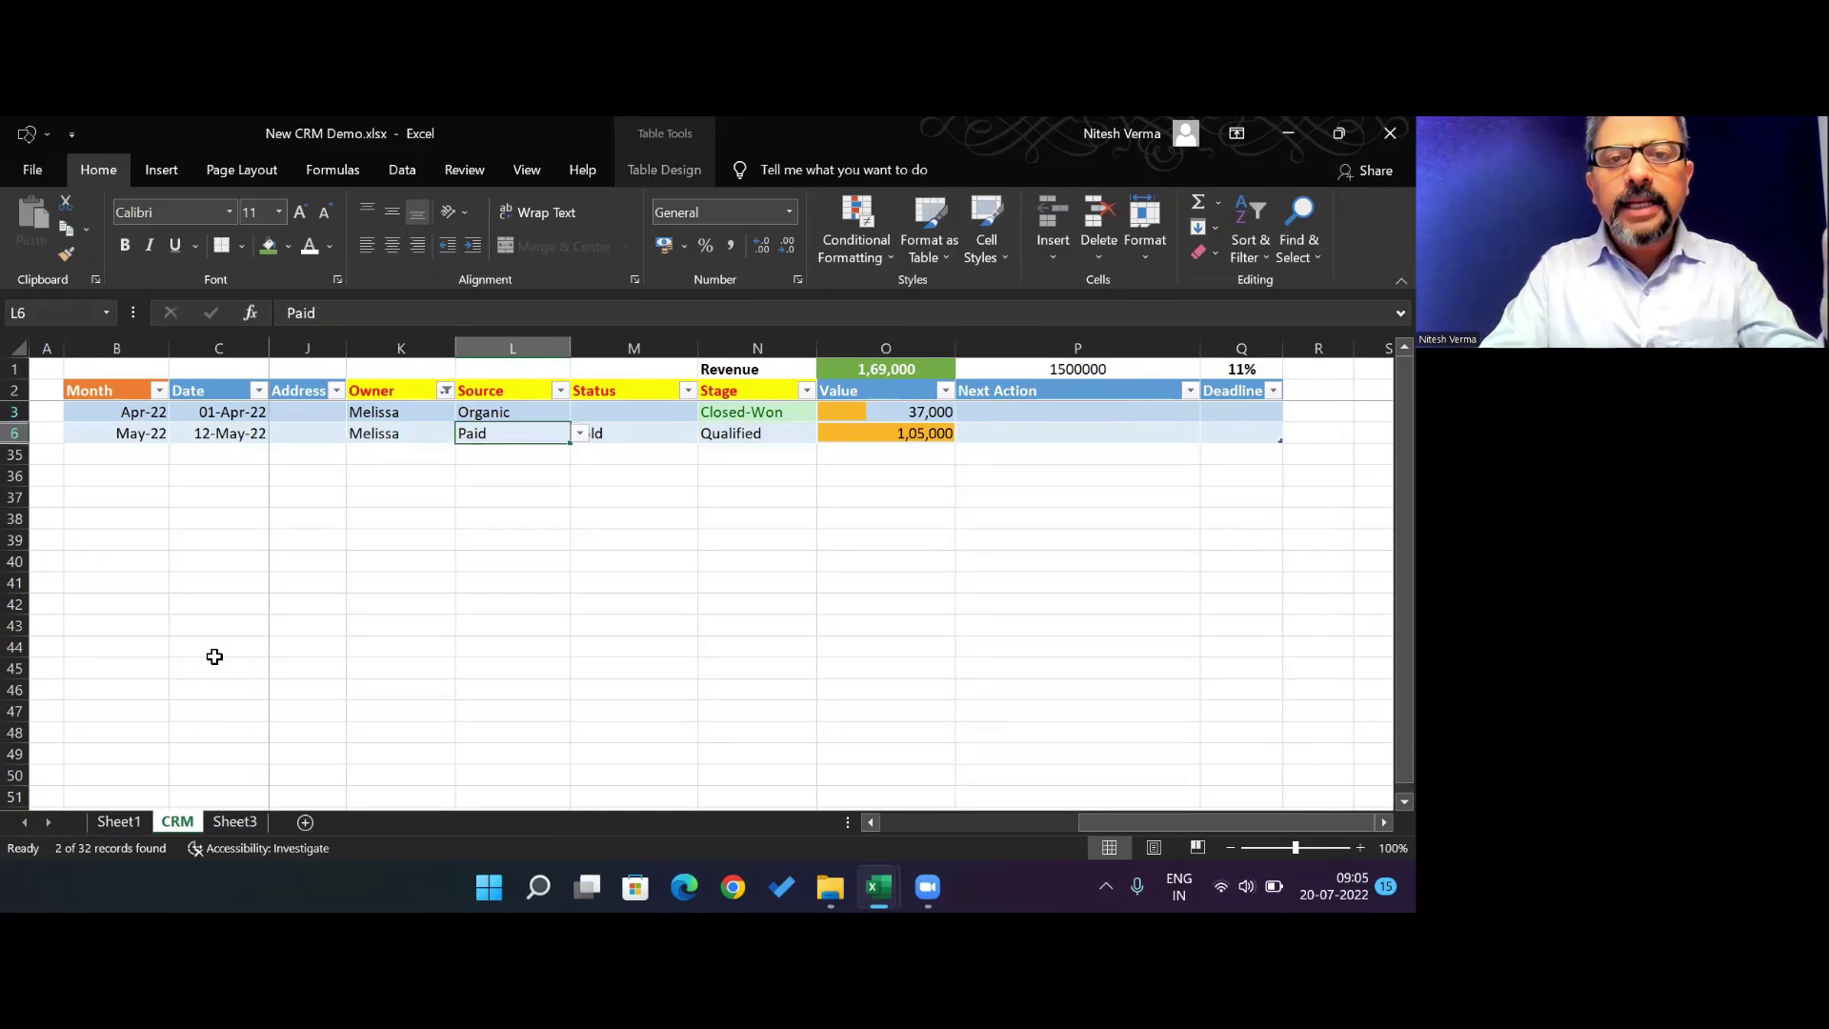
{"action": "key", "text": "Up"}
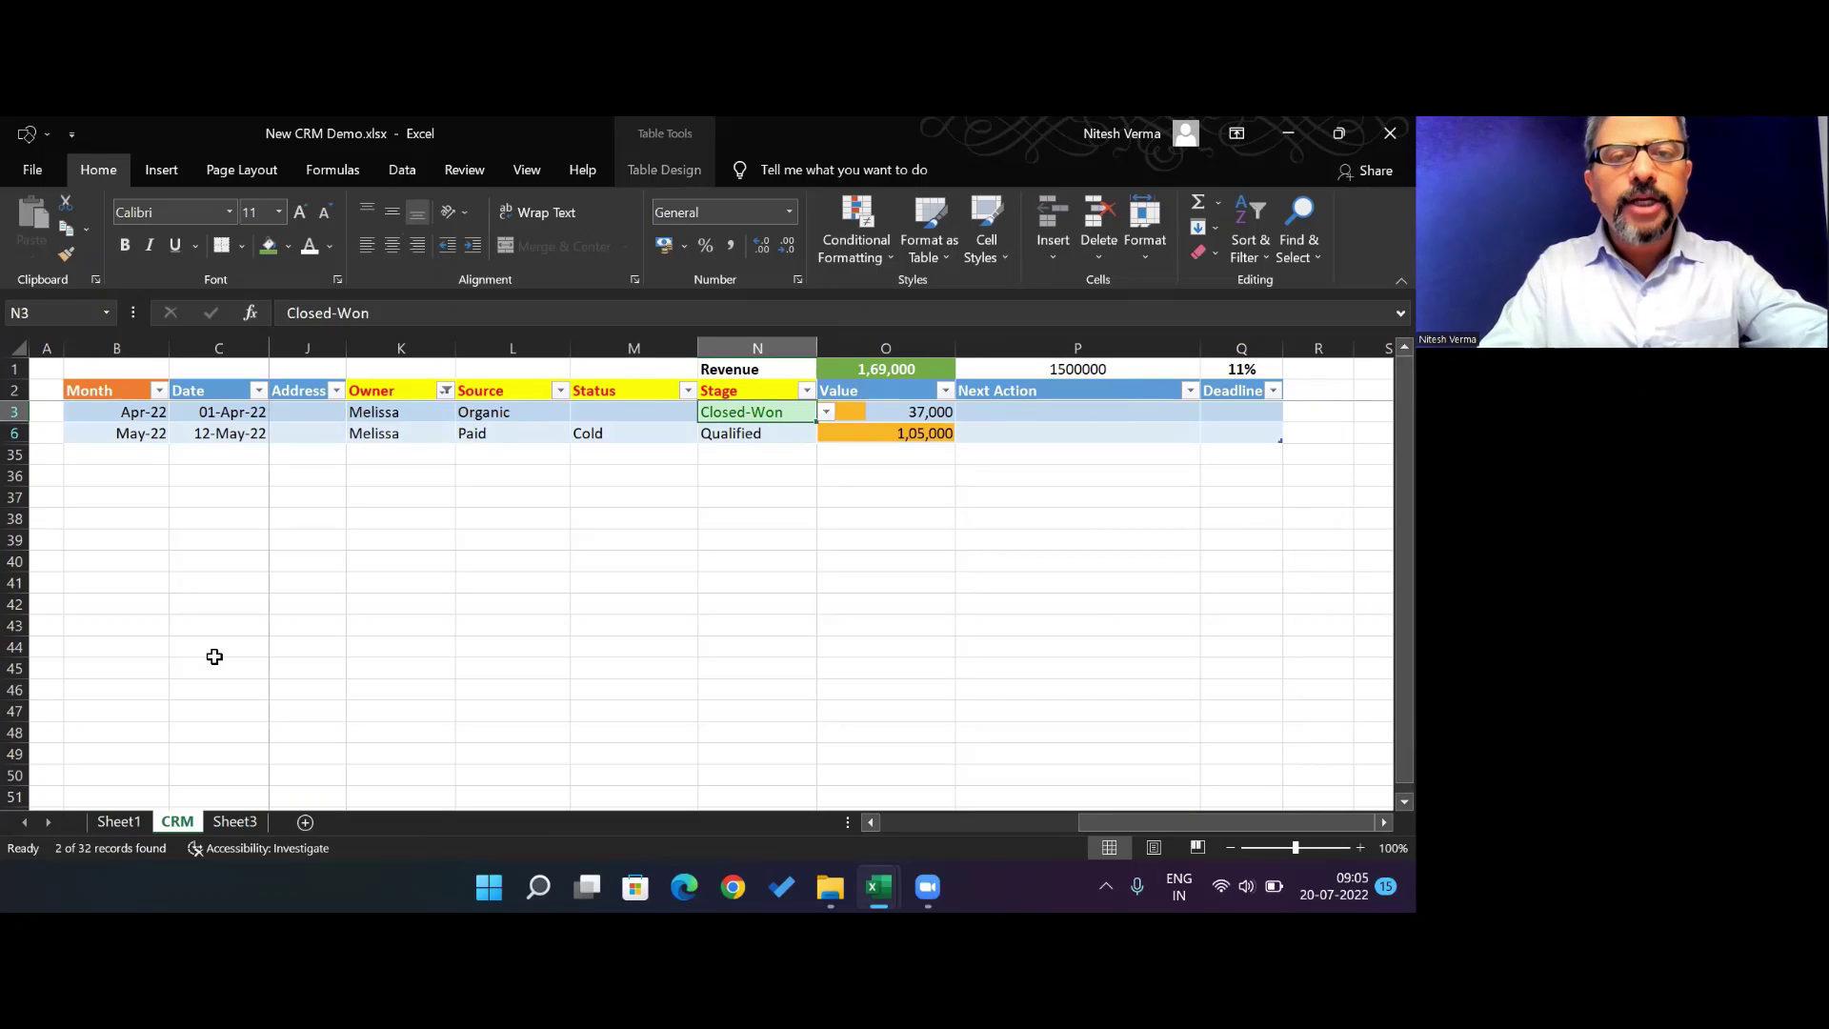
{"action": "key", "text": "Down"}
{"action": "key", "text": "Right"}
{"action": "key", "text": "Right"}
{"action": "key", "text": "Right"}
{"action": "key", "text": "Right"}
{"action": "key", "text": "Left"}
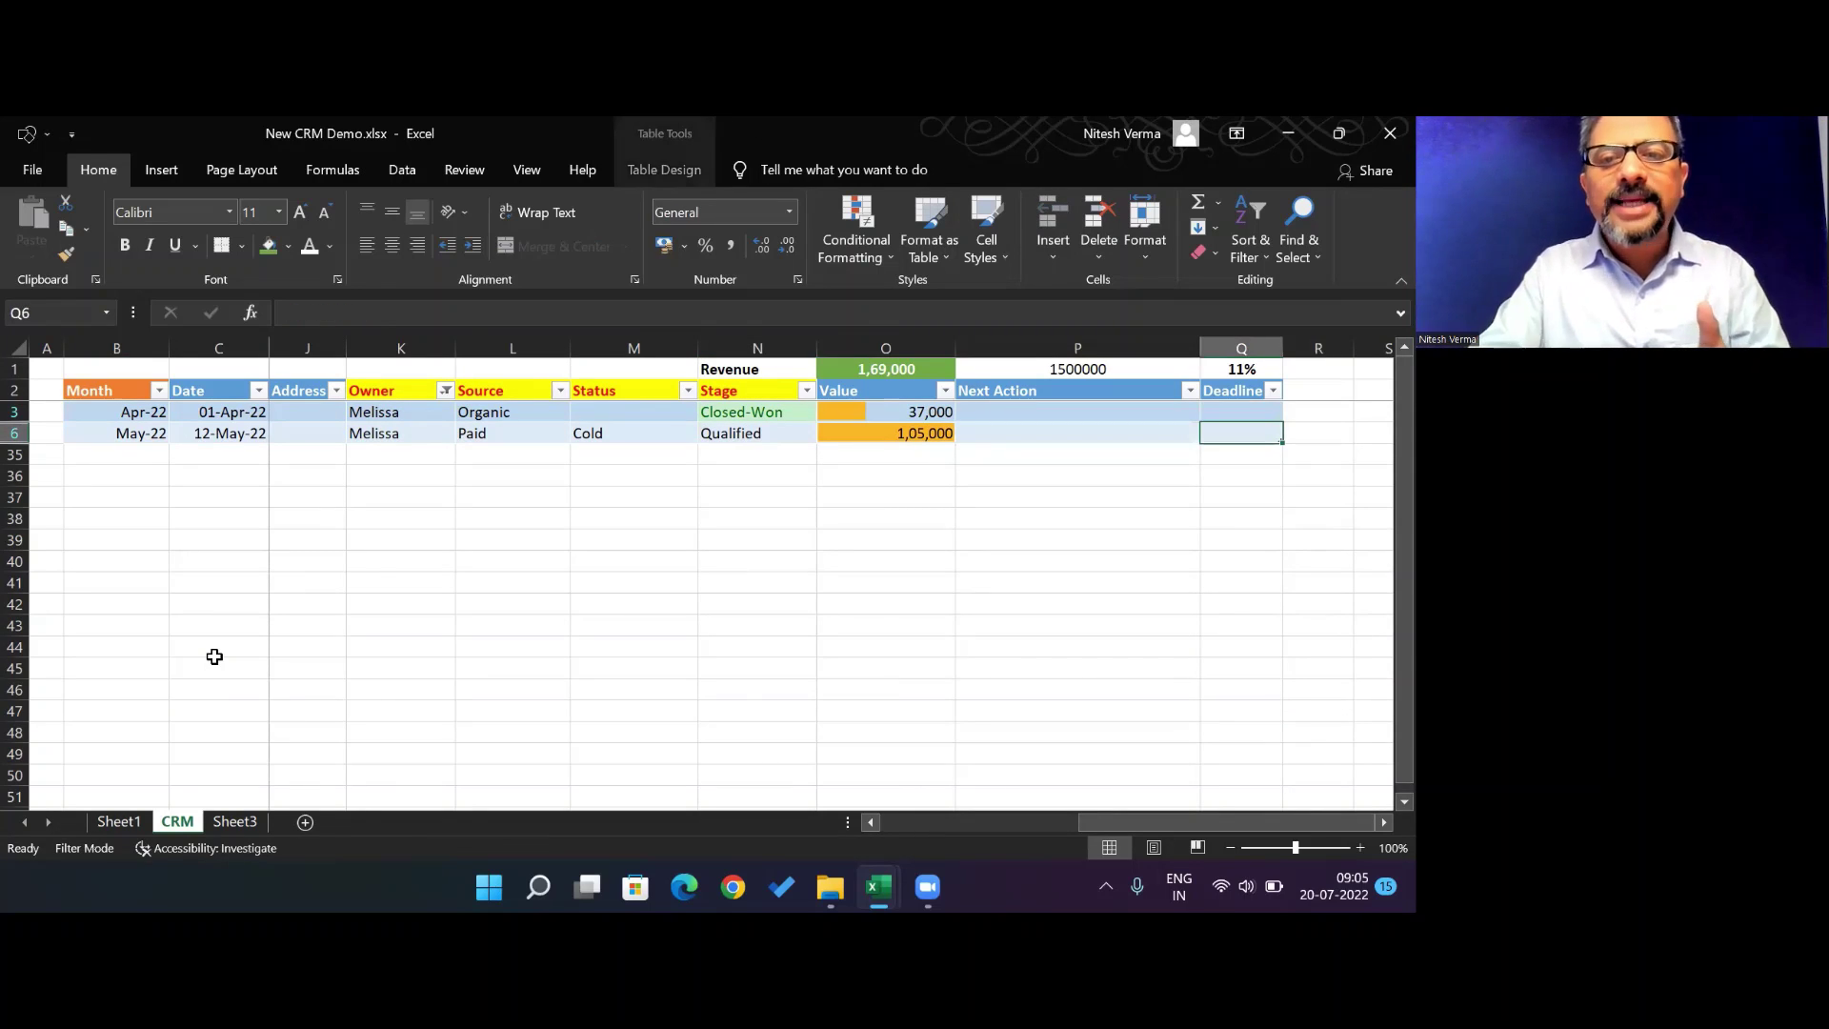
{"action": "key", "text": "Left"}
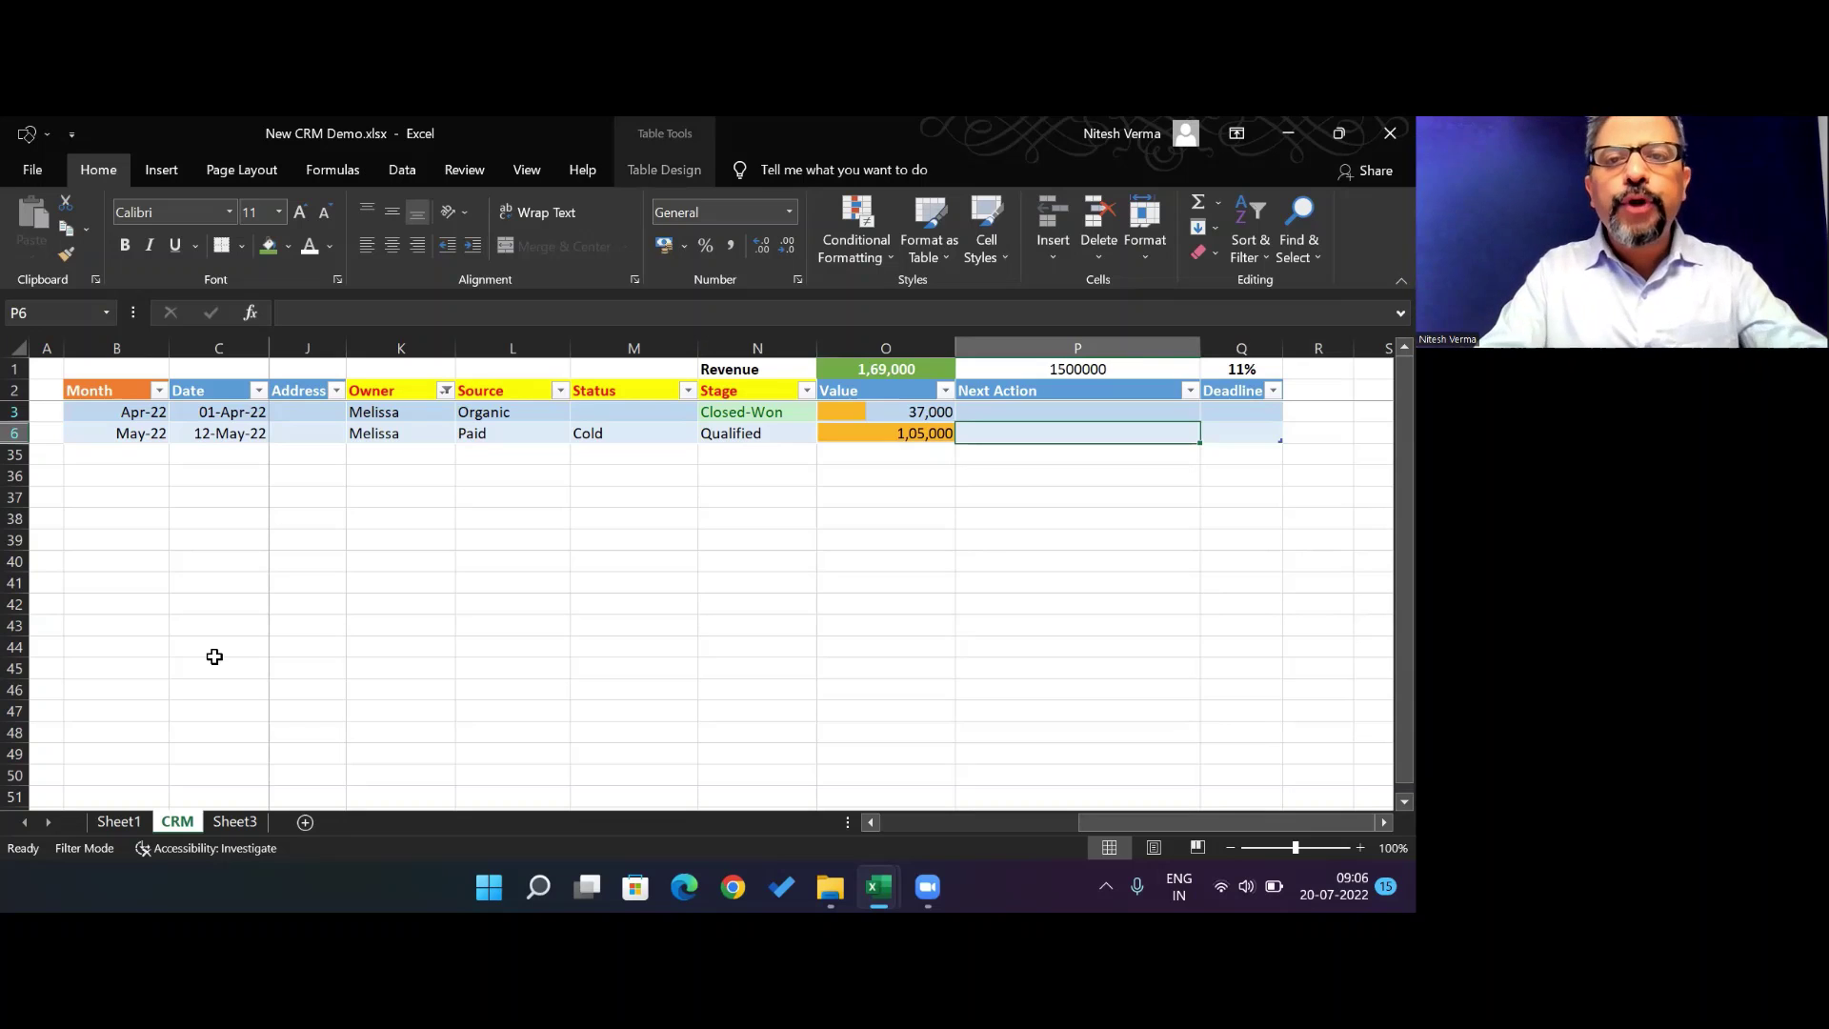
Look over the filtered owner's records back through the contact fields to the Name column
{"action": "key", "text": "Left"}
{"action": "key", "text": "Left"}
{"action": "key", "text": "Left"}
{"action": "key", "text": "Left"}
{"action": "key", "text": "Left"}
{"action": "key", "text": "Left"}
{"action": "key", "text": "Left"}
{"action": "key", "text": "Up"}
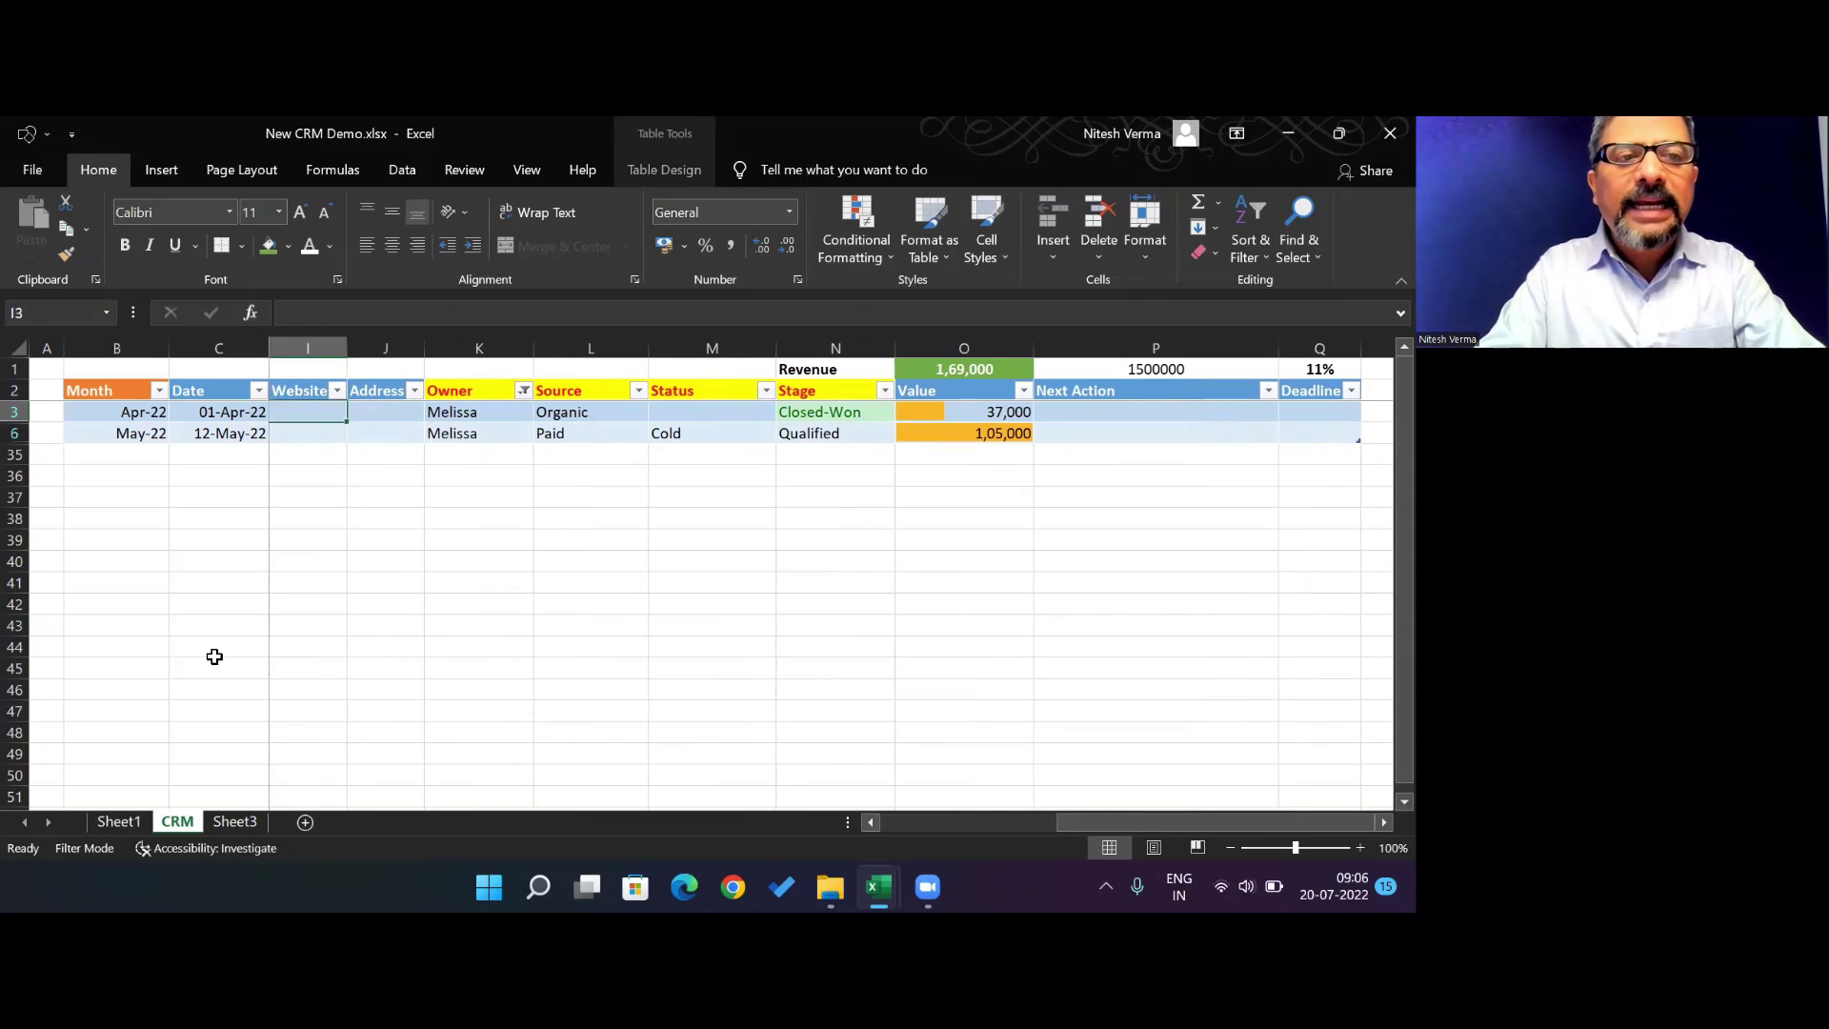
{"action": "key", "text": "Up"}
{"action": "key", "text": "Left"}
{"action": "key", "text": "Left"}
{"action": "key", "text": "Left"}
{"action": "key", "text": "Left"}
{"action": "key", "text": "Left"}
{"action": "key", "text": "Left"}
{"action": "key", "text": "Left"}
Clear the filter from the Owner column
{"action": "key", "text": "Right"}
{"action": "key", "text": "Right"}
{"action": "key", "text": "Right"}
{"action": "key", "text": "Right"}
{"action": "key", "text": "Right"}
{"action": "key", "text": "Right"}
{"action": "key", "text": "Right"}
{"action": "key", "text": "Right"}
{"action": "key", "text": "Right"}
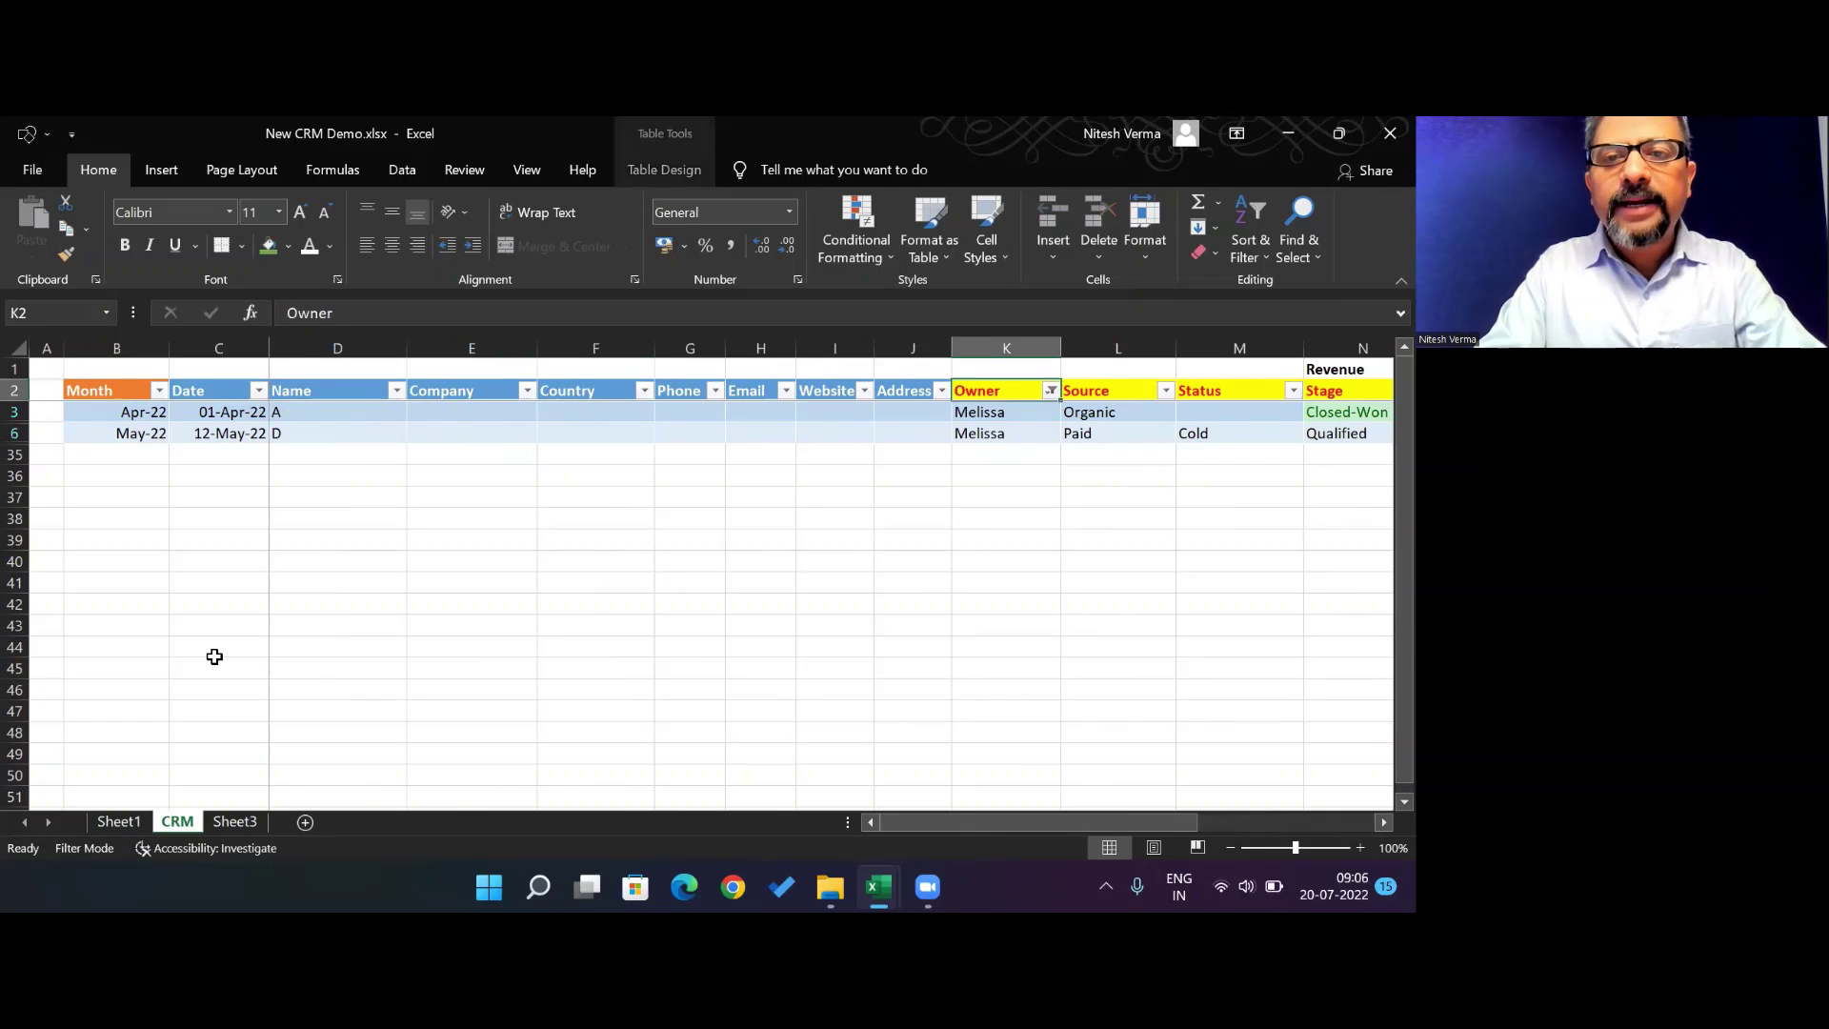
{"action": "key", "text": "alt+Down"}
{"action": "key", "text": "Down"}
{"action": "key", "text": "Down"}
{"action": "key", "text": "Down"}
{"action": "key", "text": "Down"}
{"action": "key", "text": "Down"}
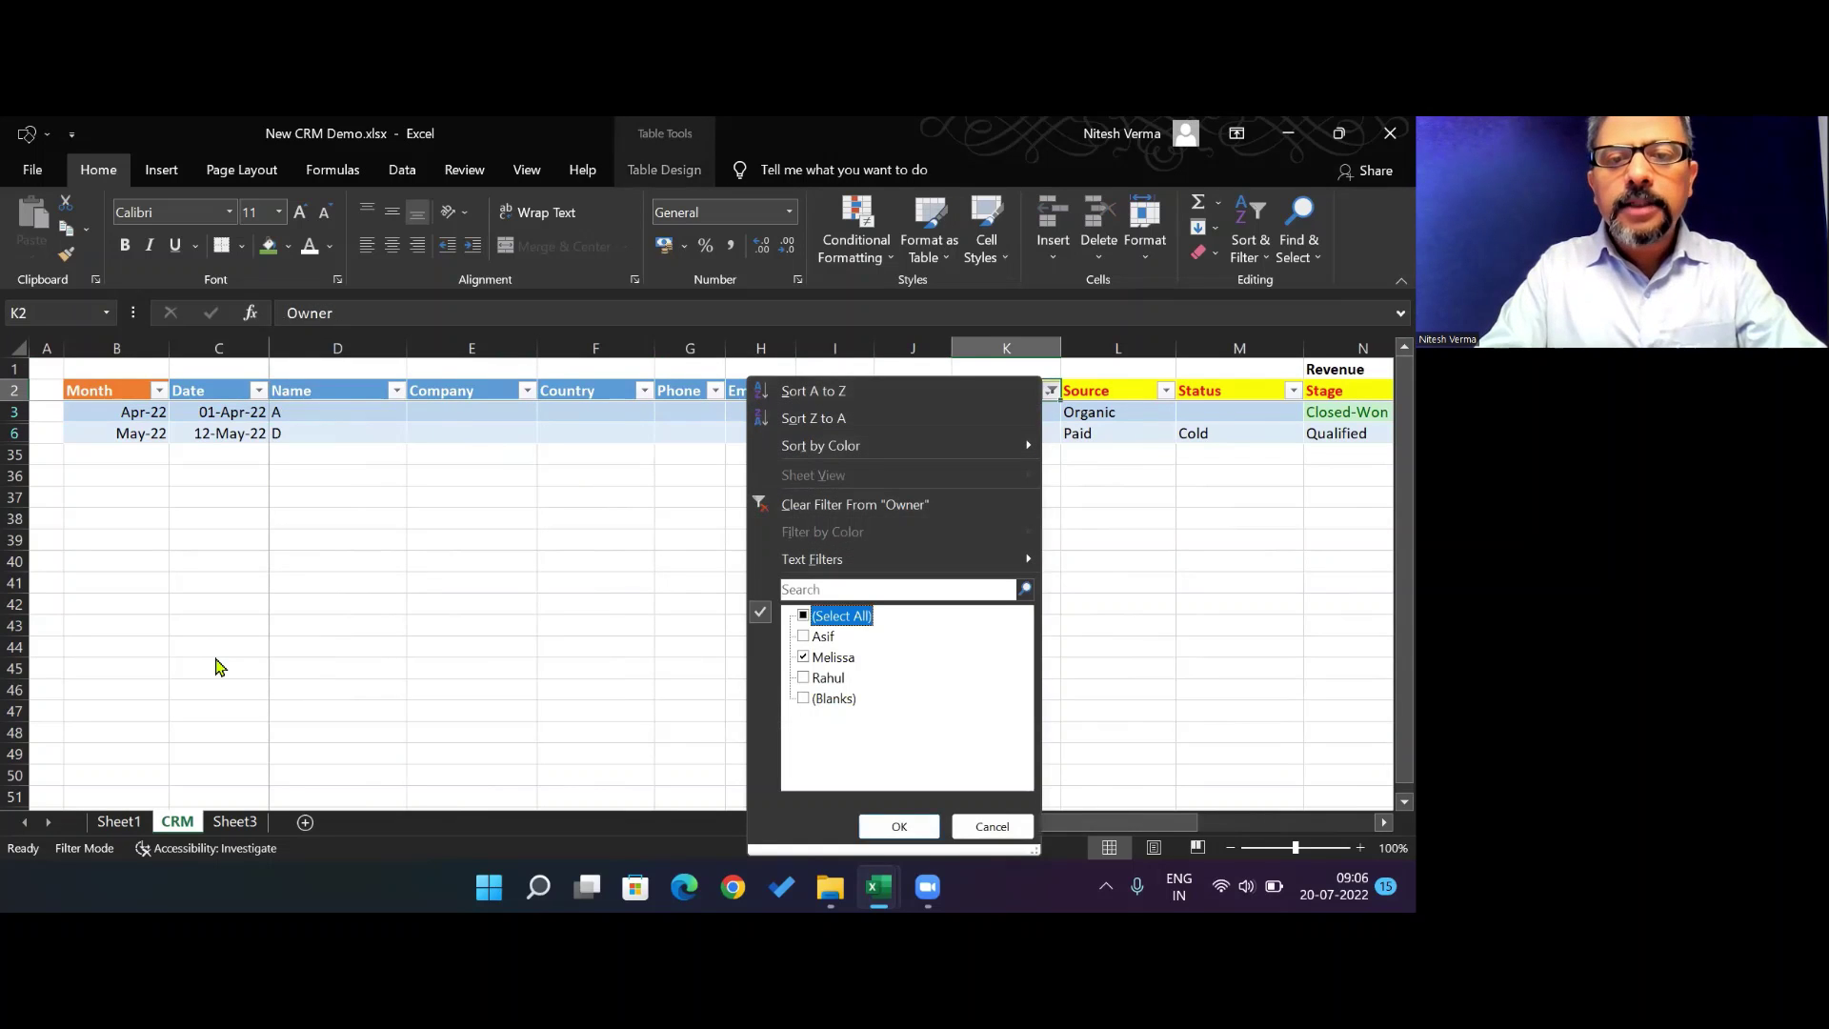
{"action": "key", "text": "Return"}
Review the unfiltered records from Status through Deadline and back to the Owner column
{"action": "key", "text": "Down"}
{"action": "key", "text": "Down"}
{"action": "key", "text": "Right"}
{"action": "key", "text": "Right"}
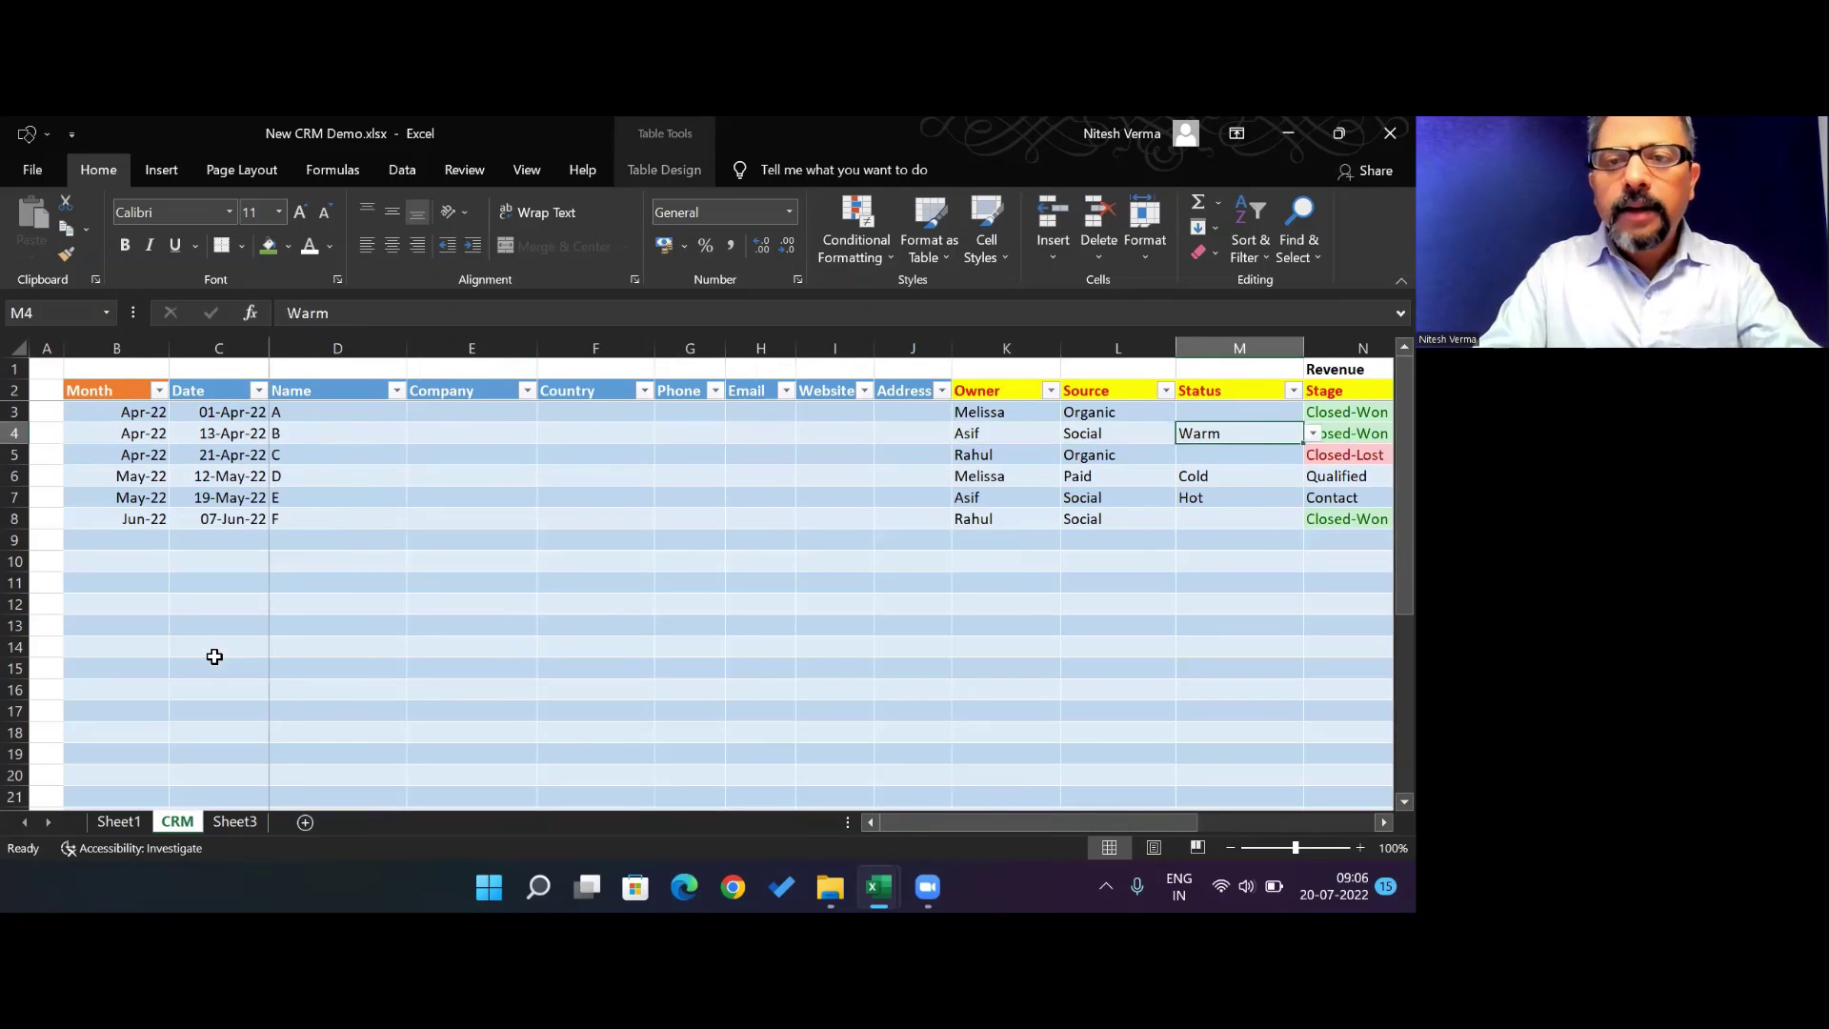
{"action": "key", "text": "Right"}
{"action": "key", "text": "Right"}
{"action": "key", "text": "Right"}
{"action": "key", "text": "Right"}
{"action": "key", "text": "Right"}
{"action": "key", "text": "Right"}
{"action": "key", "text": "Left"}
{"action": "key", "text": "Left"}
{"action": "key", "text": "Left"}
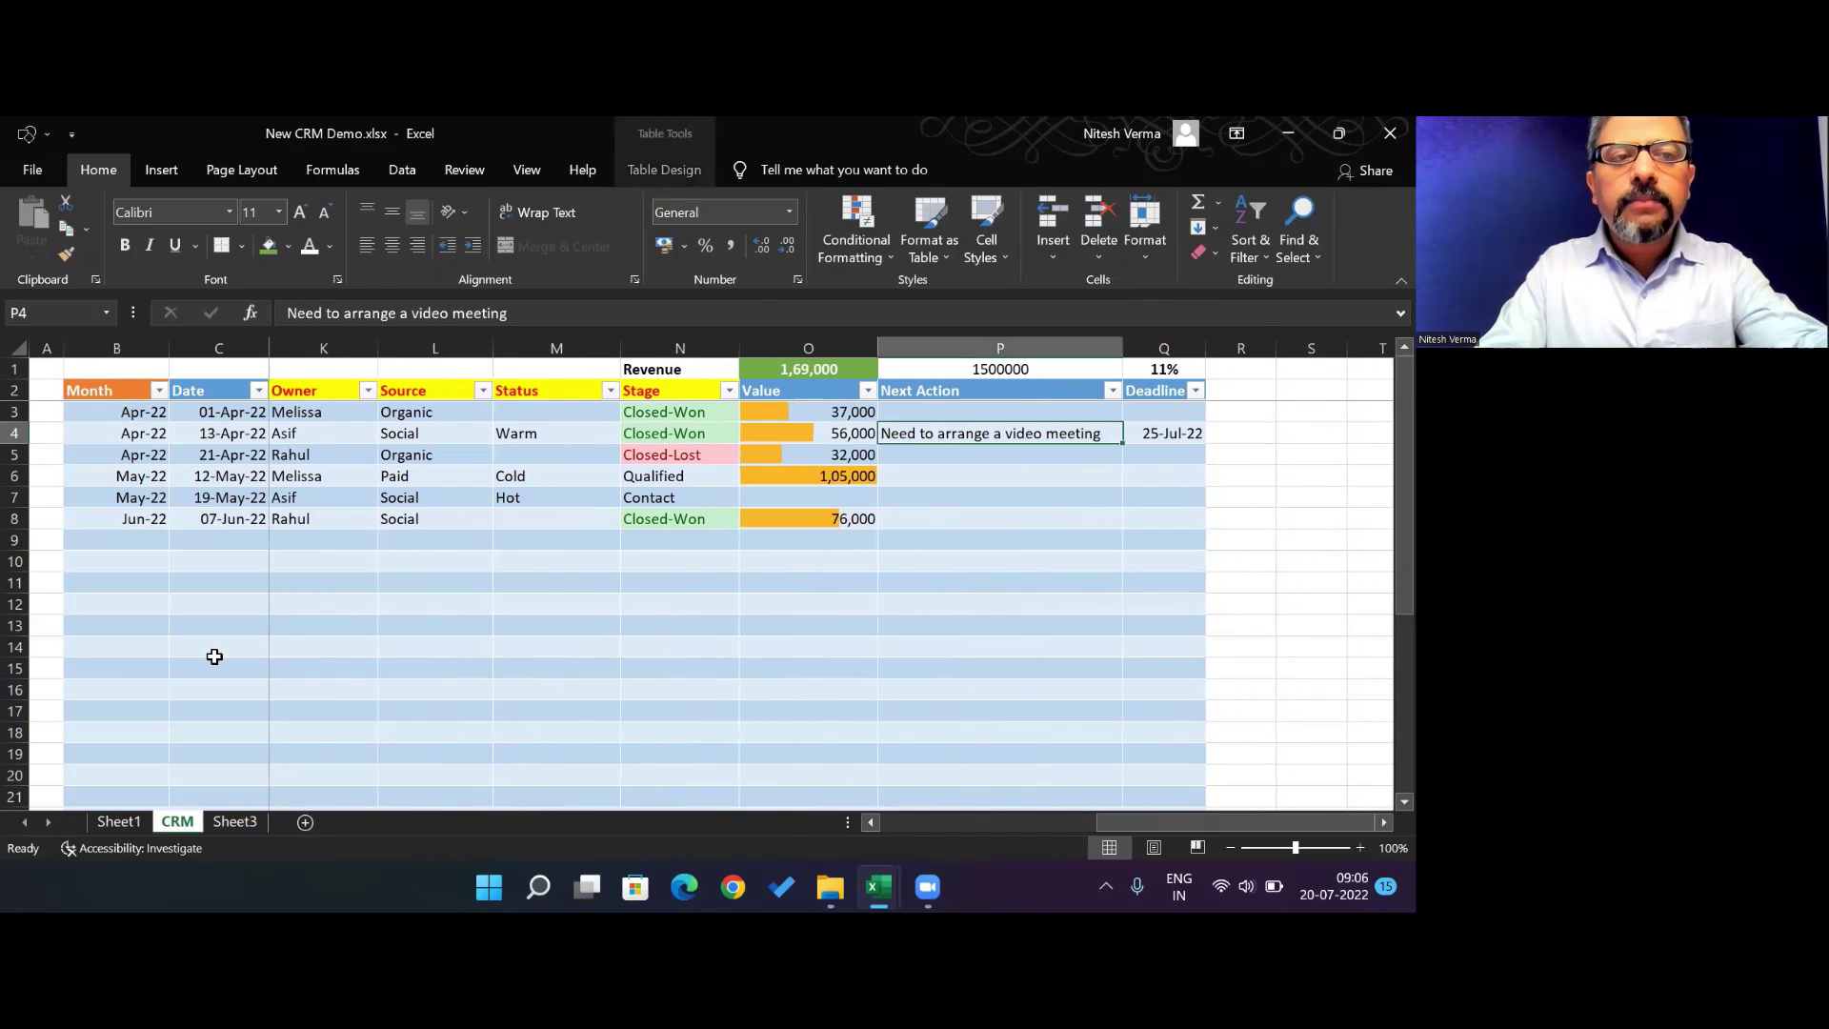
{"action": "key", "text": "Left"}
{"action": "key", "text": "Left"}
{"action": "key", "text": "Left"}
{"action": "key", "text": "Left"}
{"action": "key", "text": "Left"}
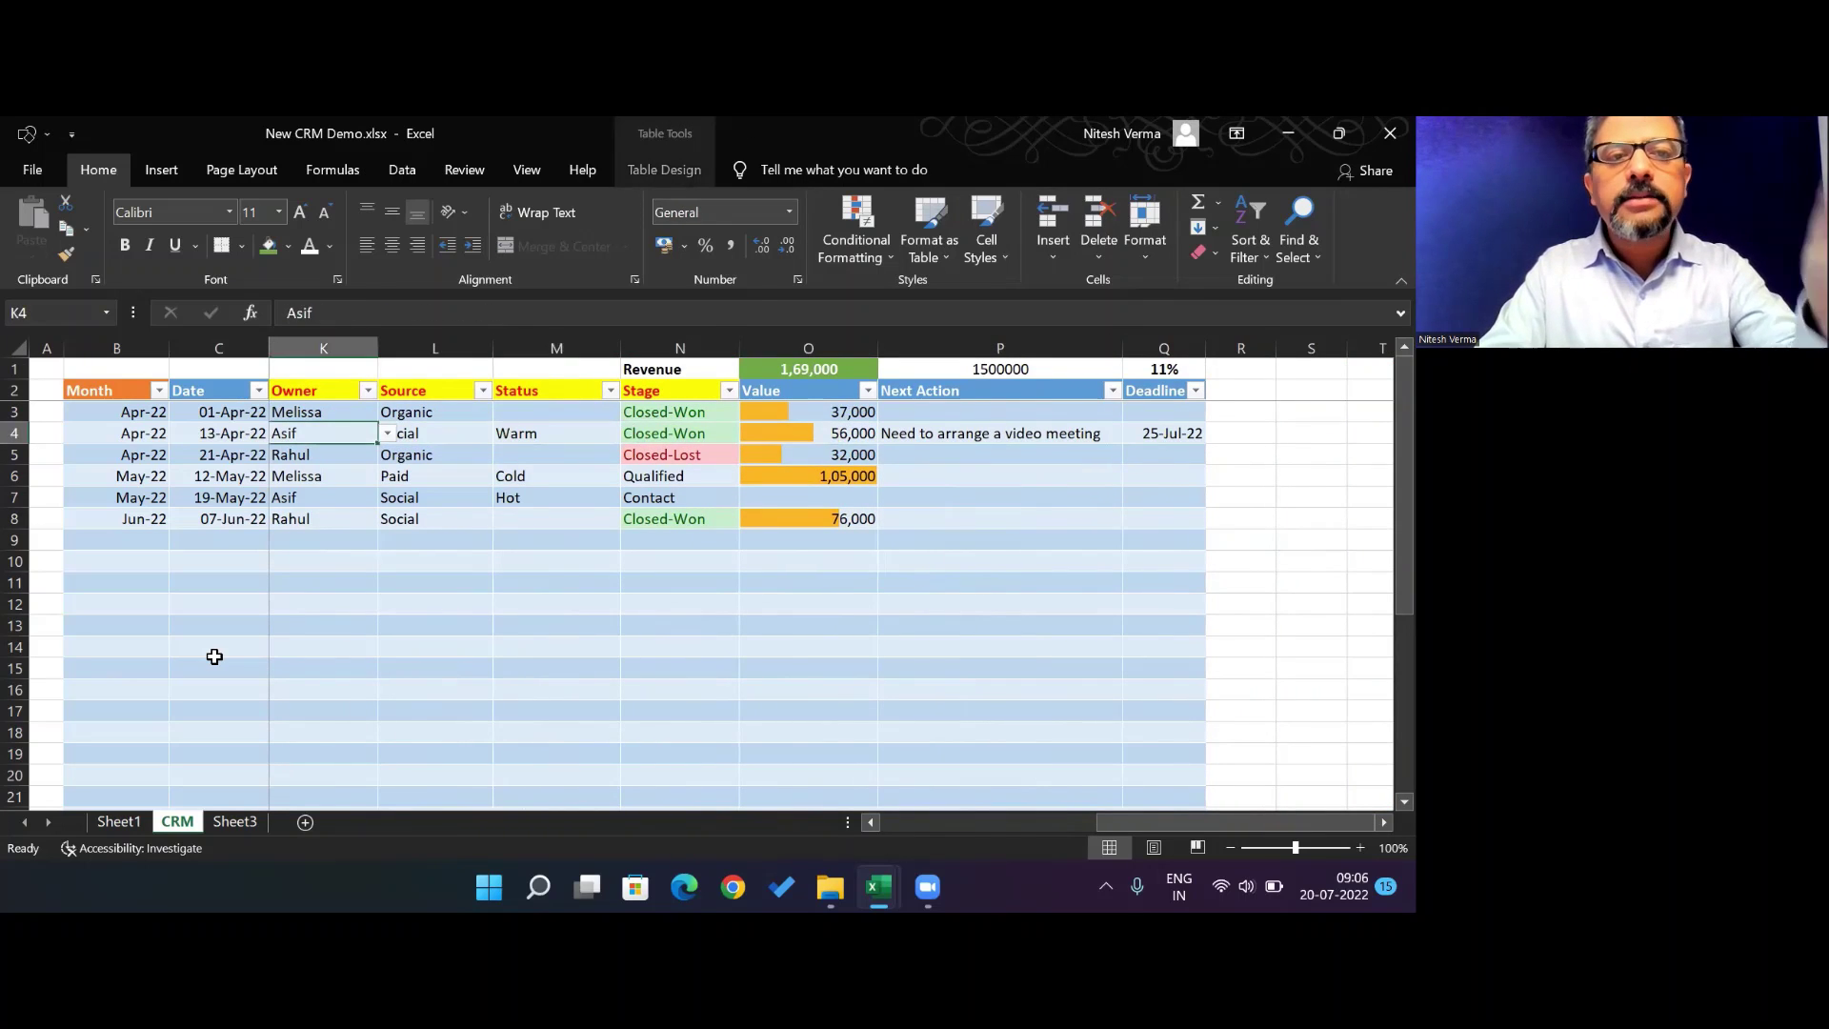
Filter the Source column to show only Paid leads and check the matching record's Status and Stage
{"action": "key", "text": "Right"}
{"action": "key", "text": "Up"}
{"action": "key", "text": "Up"}
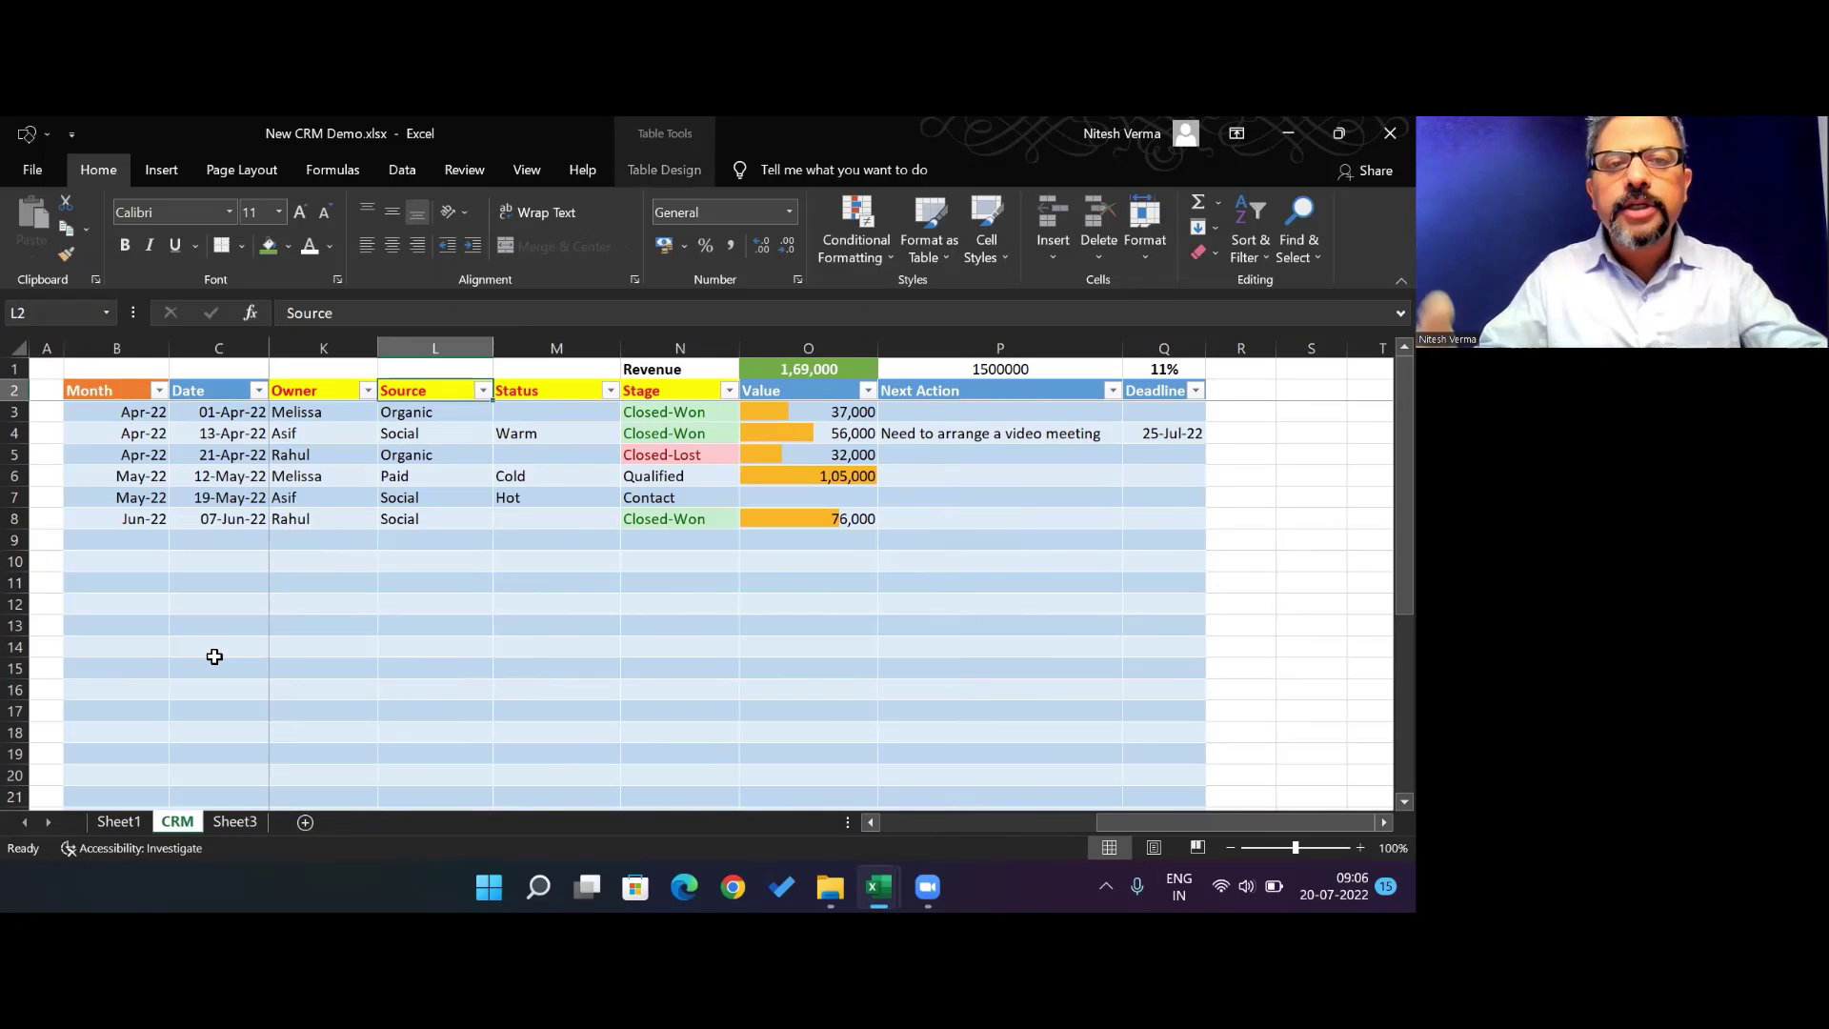
{"action": "key", "text": "alt+Down"}
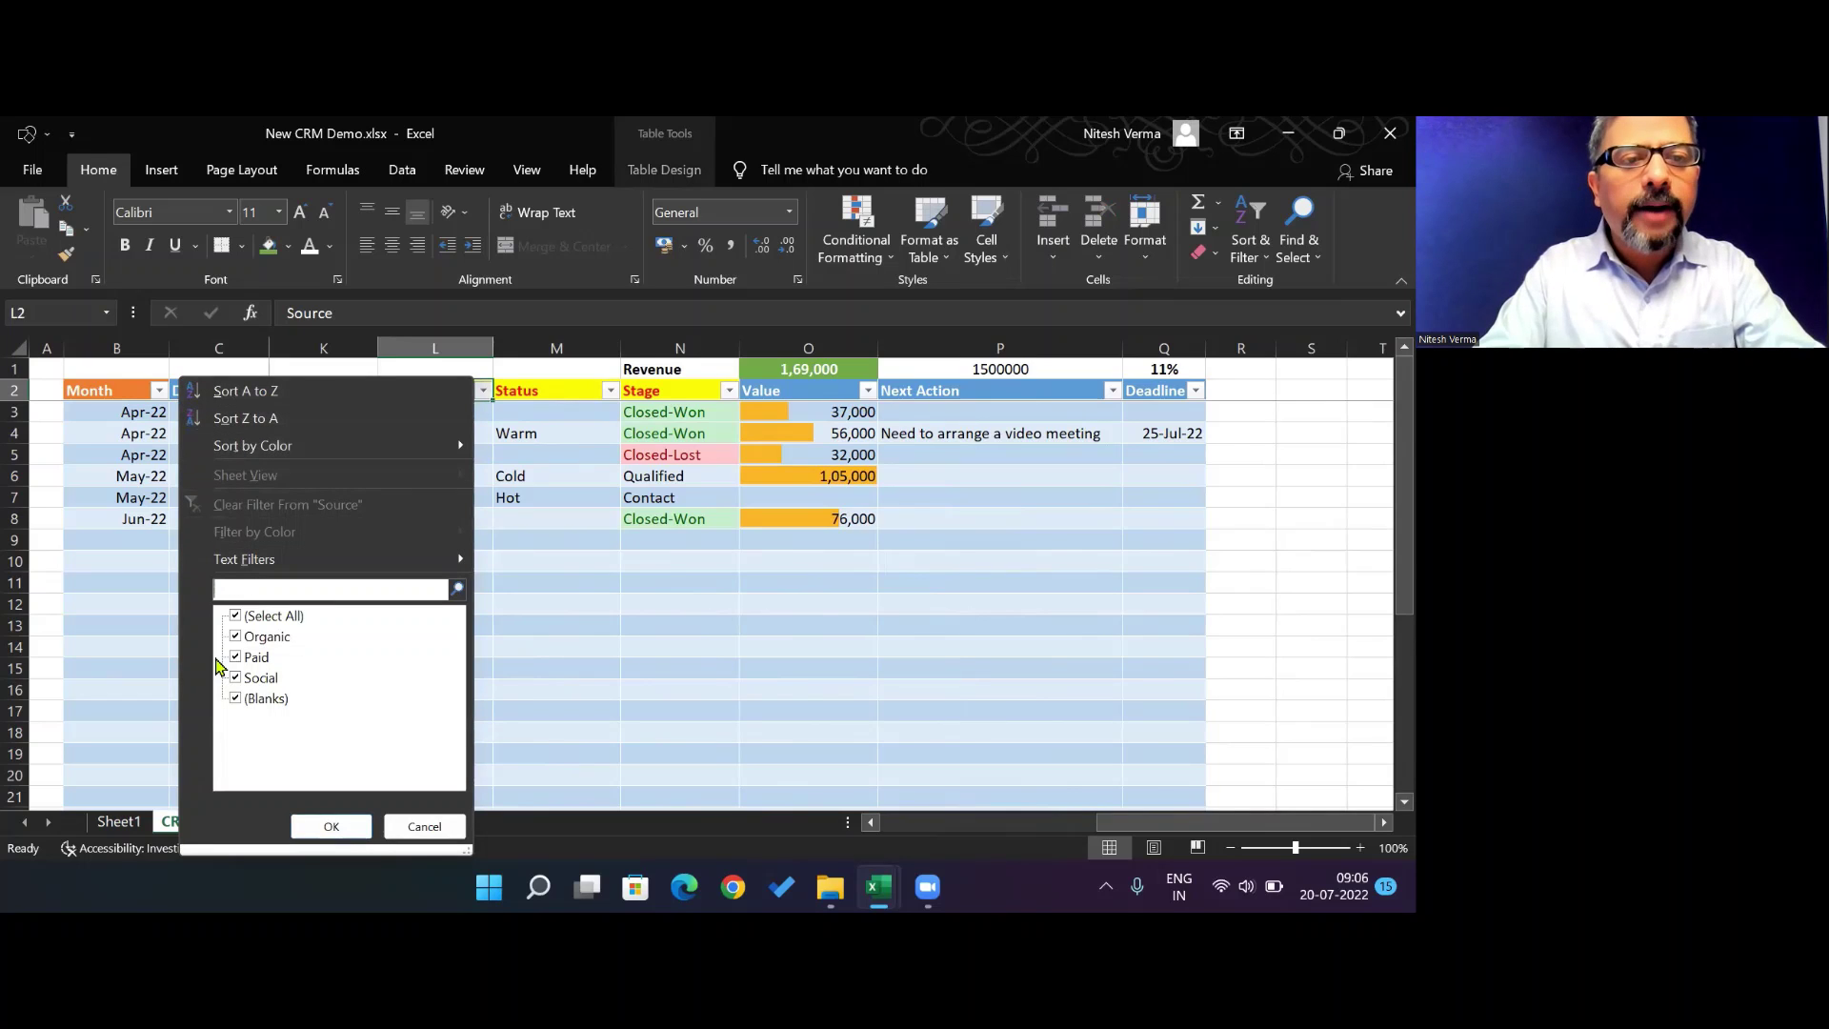
{"action": "key", "text": "Tab"}
{"action": "key", "text": "space"}
{"action": "key", "text": "Down"}
{"action": "key", "text": "Down"}
{"action": "key", "text": "space"}
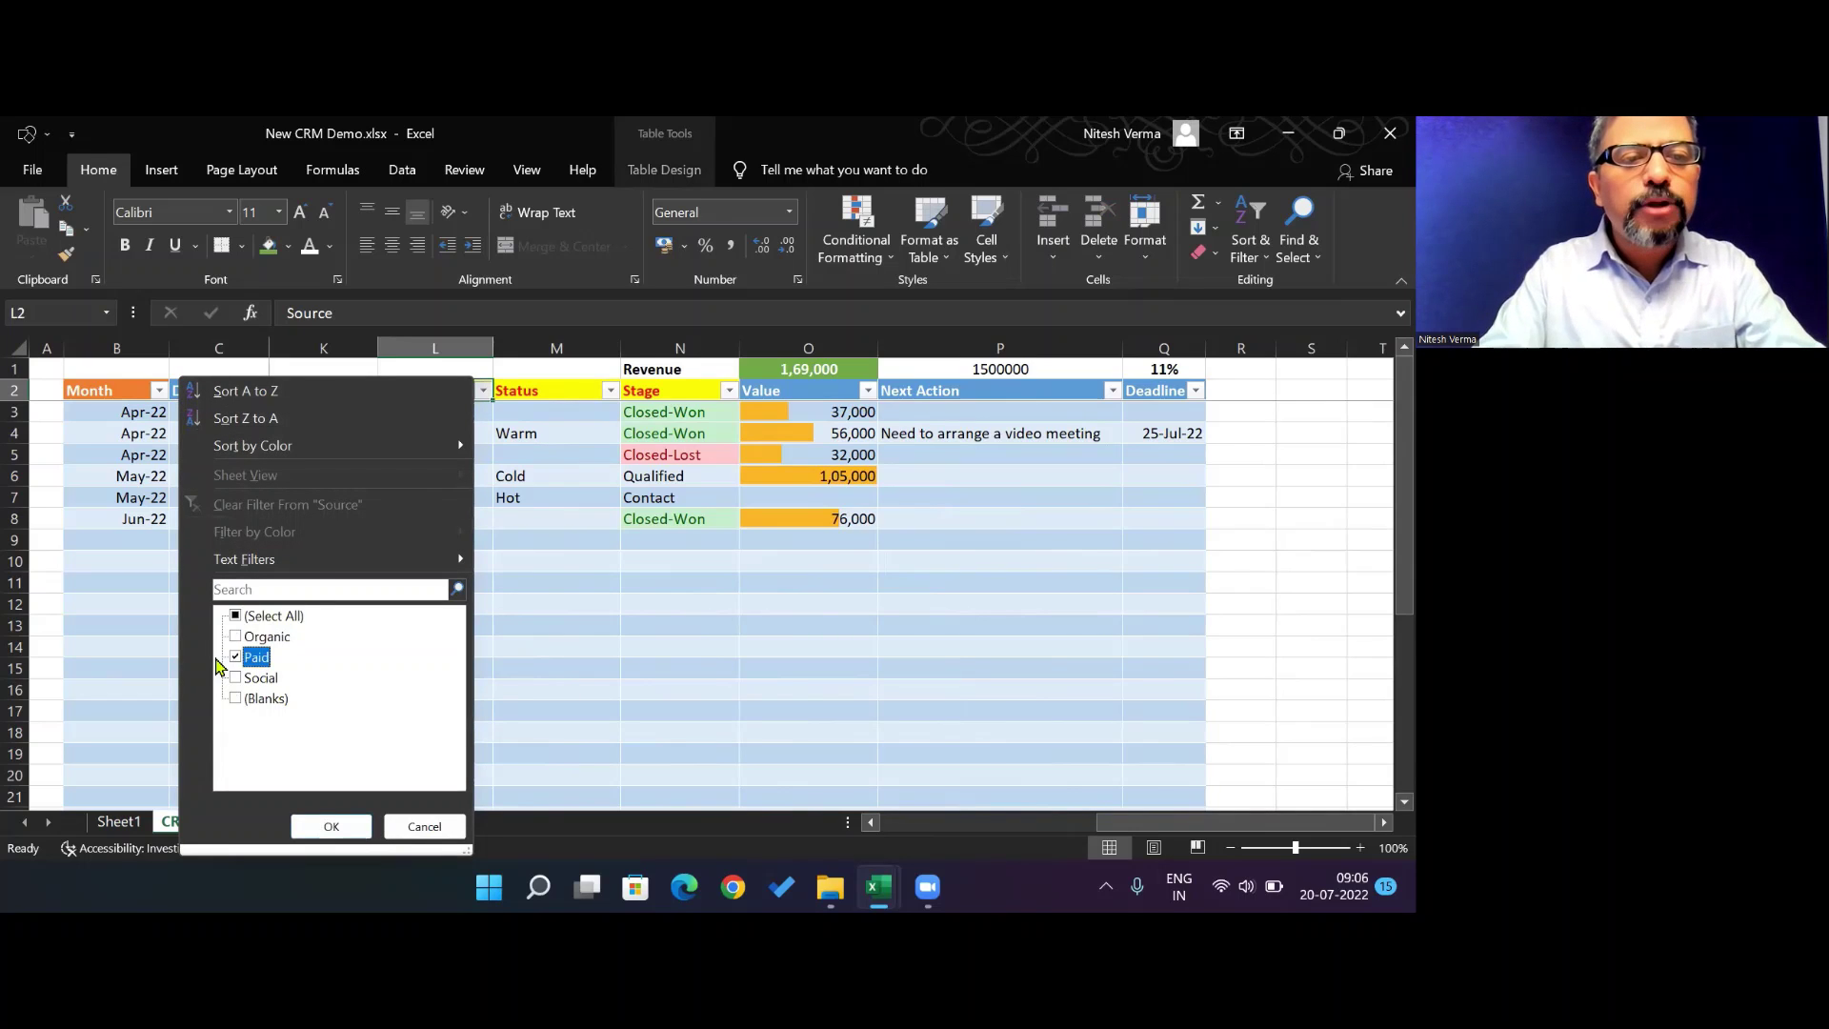
{"action": "key", "text": "Return"}
{"action": "key", "text": "Down"}
{"action": "key", "text": "Right"}
{"action": "key", "text": "Right"}
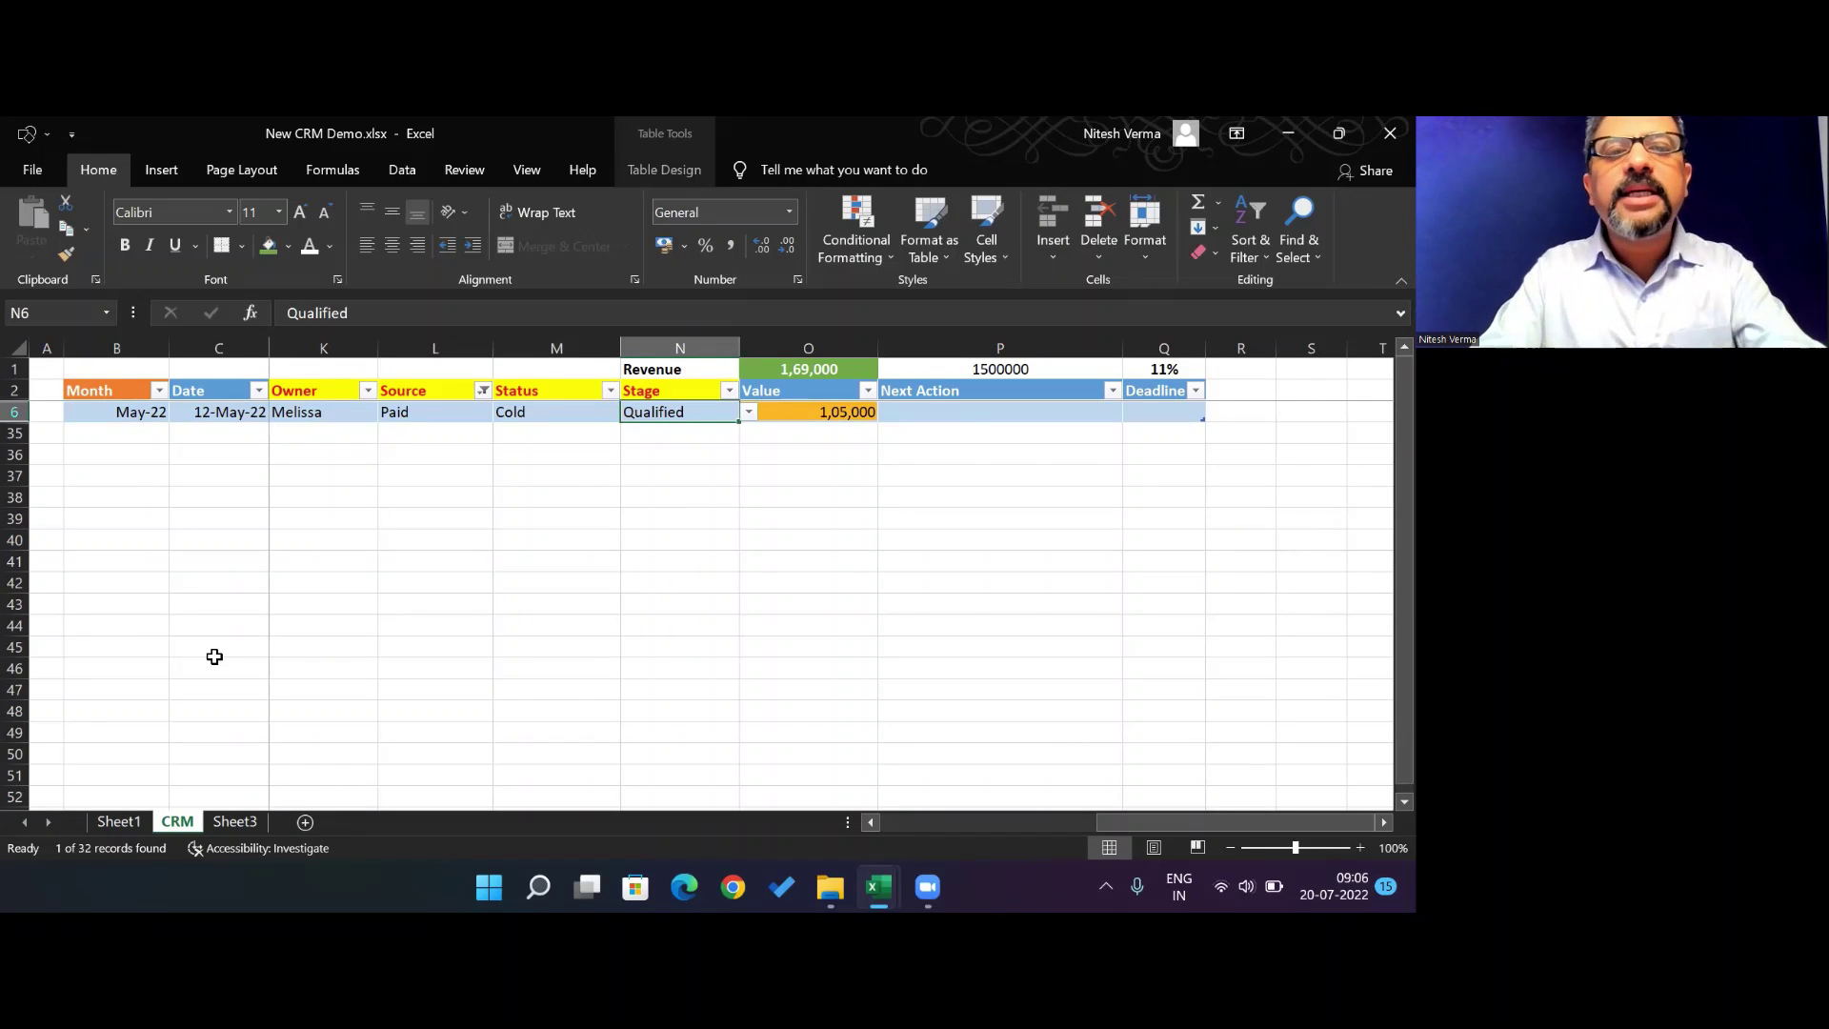
Remove the Source filter so that leads from all sources are shown
{"action": "key", "text": "Left"}
{"action": "key", "text": "Left"}
{"action": "key", "text": "Up"}
{"action": "key", "text": "alt+Down"}
{"action": "key", "text": "Down"}
{"action": "key", "text": "Down"}
{"action": "key", "text": "Down"}
{"action": "key", "text": "Down"}
{"action": "key", "text": "Down"}
{"action": "key", "text": "Down"}
{"action": "key", "text": "Down"}
{"action": "key", "text": "space"}
{"action": "key", "text": "Return"}
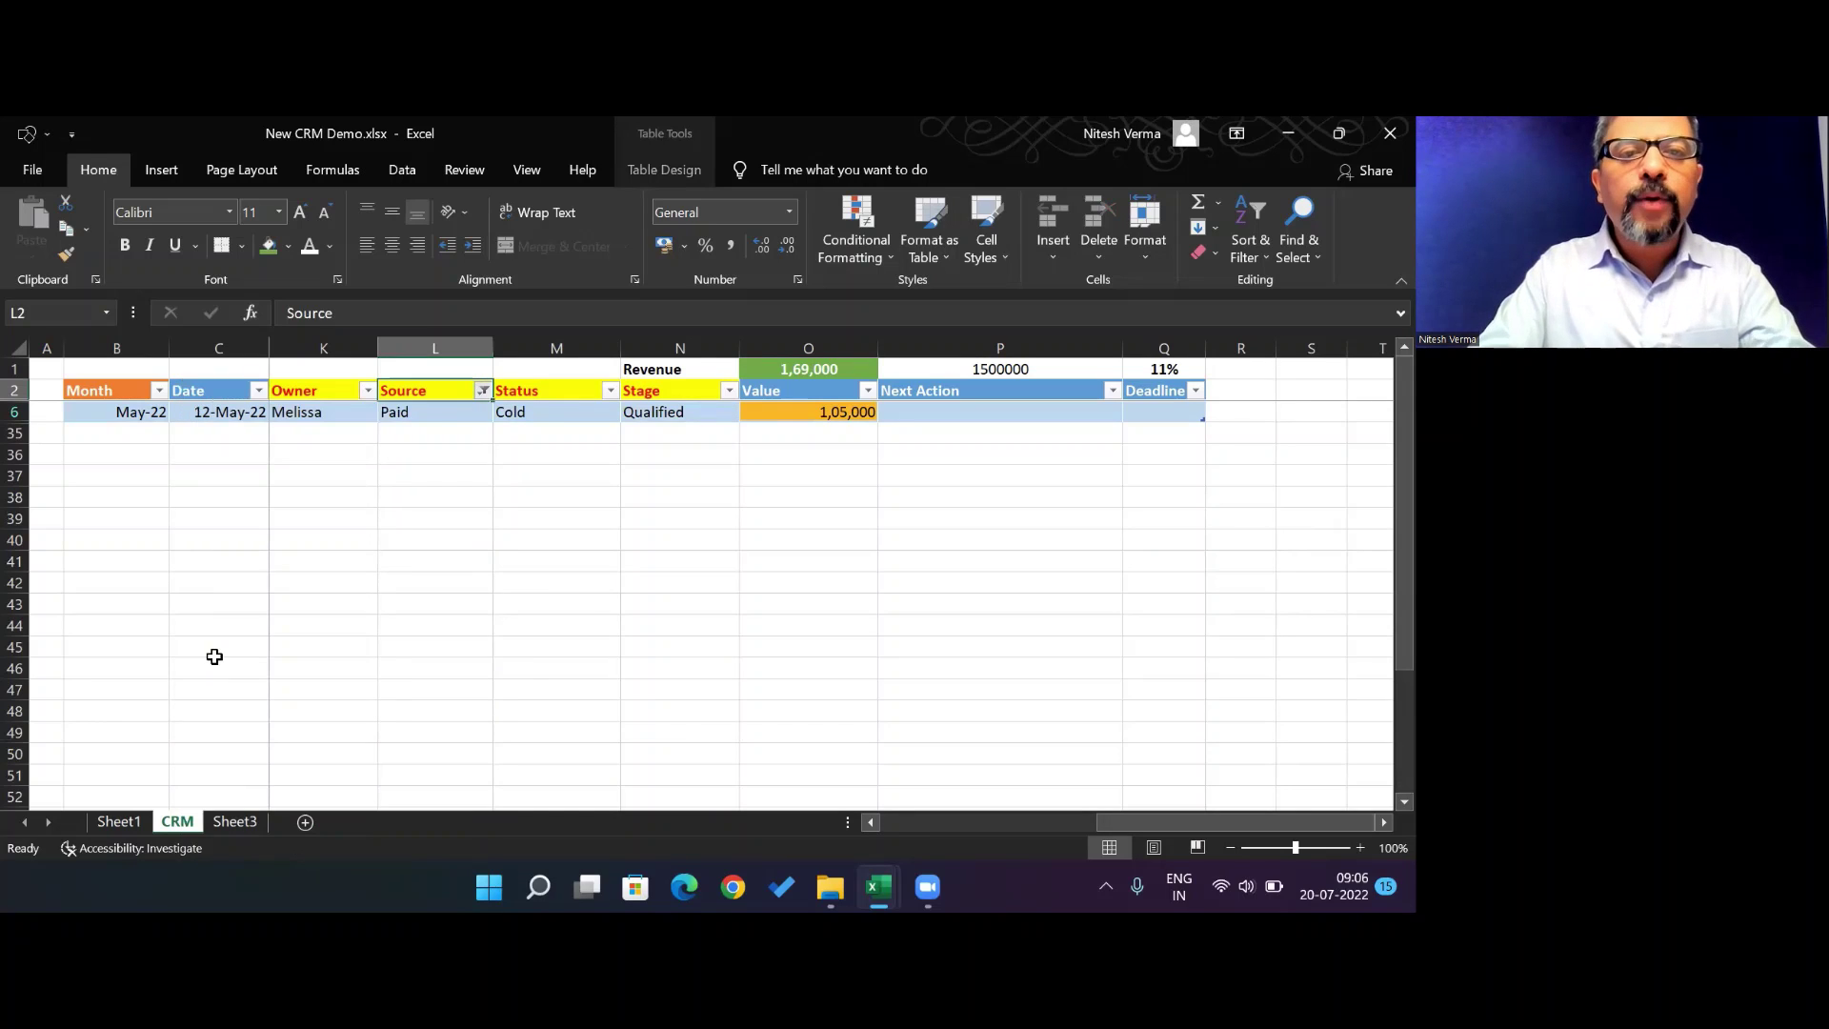
Switch to the Lead Management Sheet_Pro_Demo workbook and examine its Dashboard's monthly, lead stage and lead source reports
{"action": "mouse_move", "coordinate": [878, 887]}
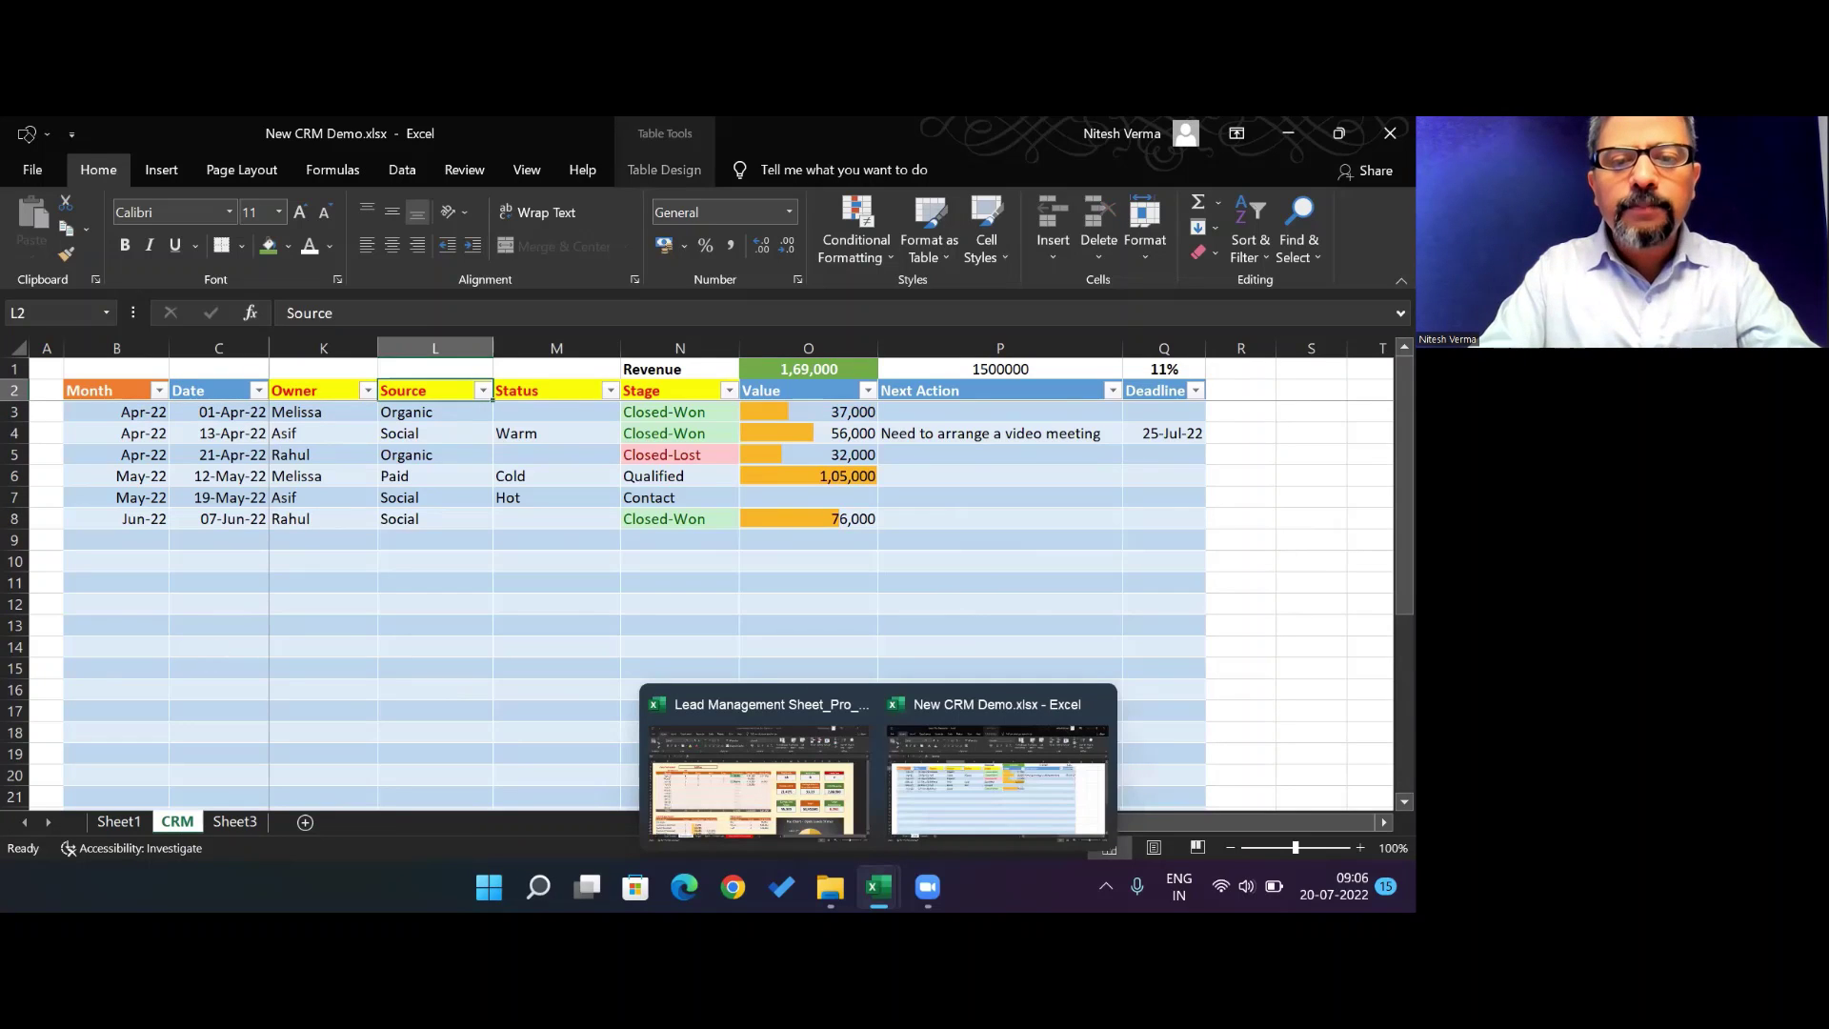
{"action": "left_click", "coordinate": [787, 784]}
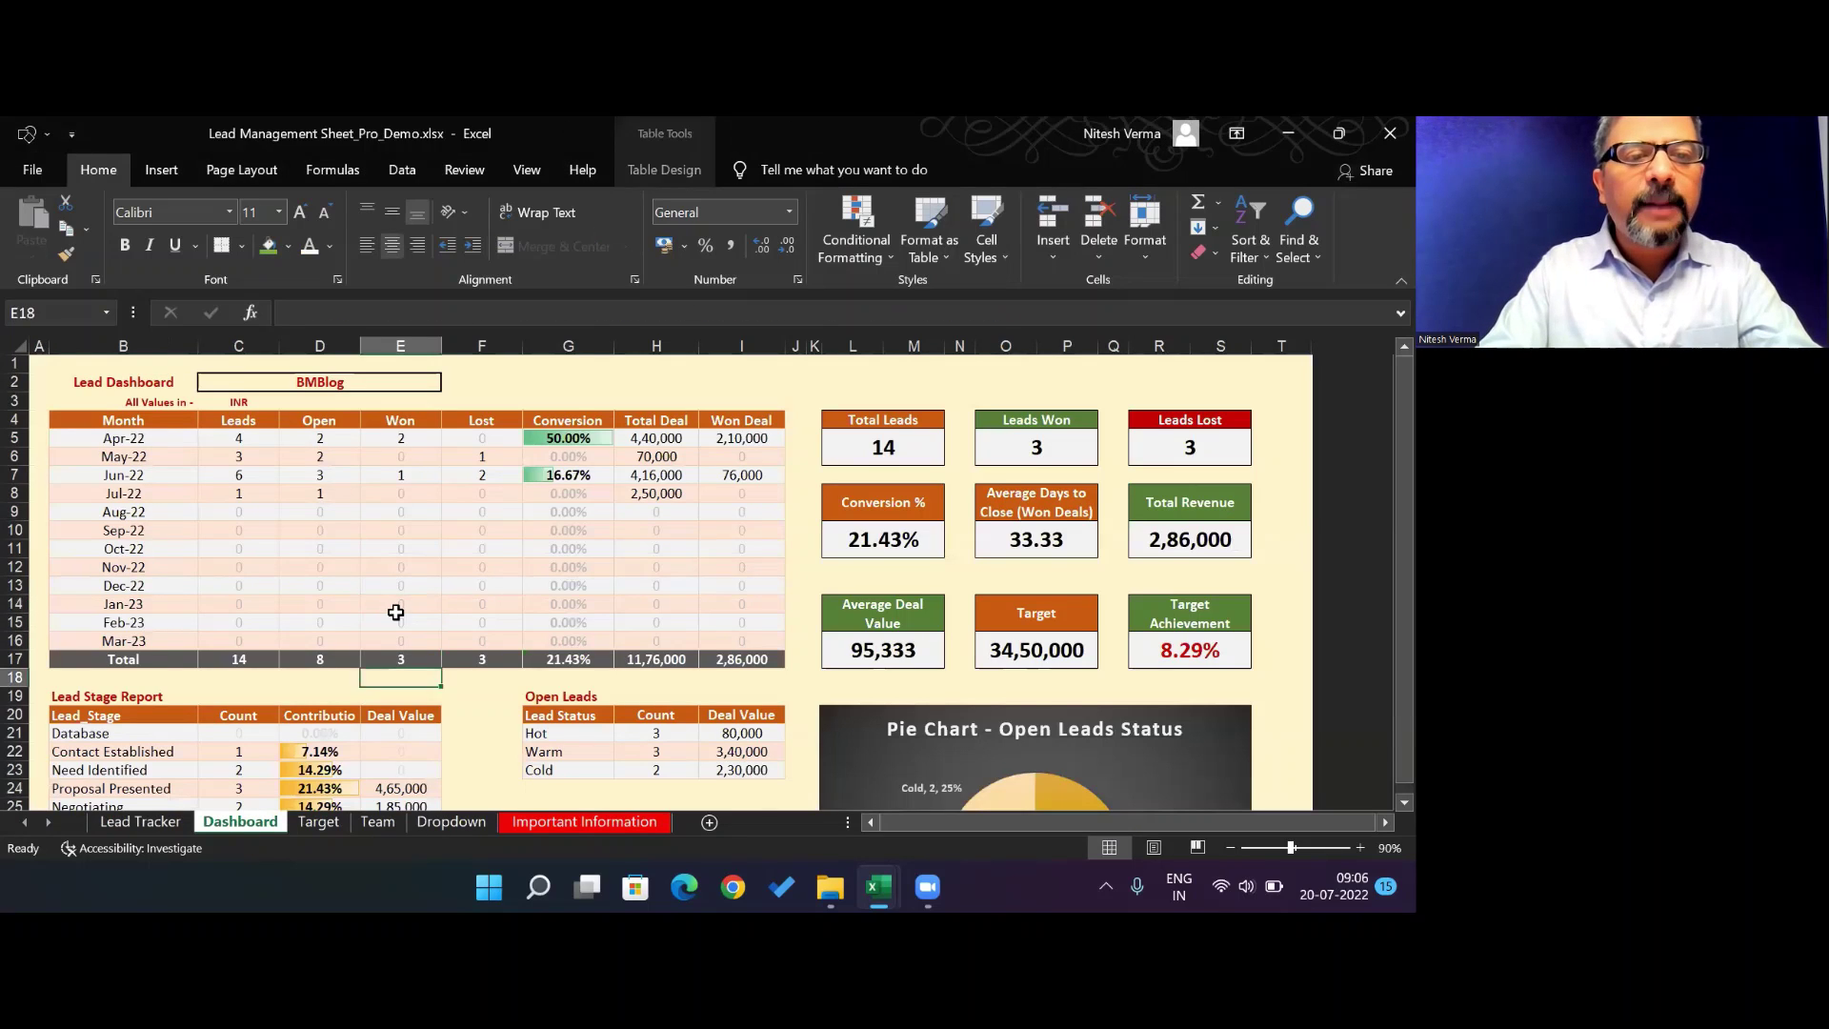
{"action": "key", "text": "Down"}
{"action": "key", "text": "Down"}
{"action": "key", "text": "Down"}
{"action": "key", "text": "Down"}
{"action": "key", "text": "Down"}
{"action": "key", "text": "Down"}
{"action": "key", "text": "Down"}
{"action": "key", "text": "Down"}
{"action": "key", "text": "Down"}
{"action": "key", "text": "Down"}
{"action": "key", "text": "Down"}
{"action": "key", "text": "Down"}
{"action": "key", "text": "Down"}
{"action": "key", "text": "Down"}
{"action": "key", "text": "Down"}
{"action": "key", "text": "Up"}
{"action": "key", "text": "Up"}
{"action": "key", "text": "Up"}
{"action": "key", "text": "Up"}
{"action": "key", "text": "Up"}
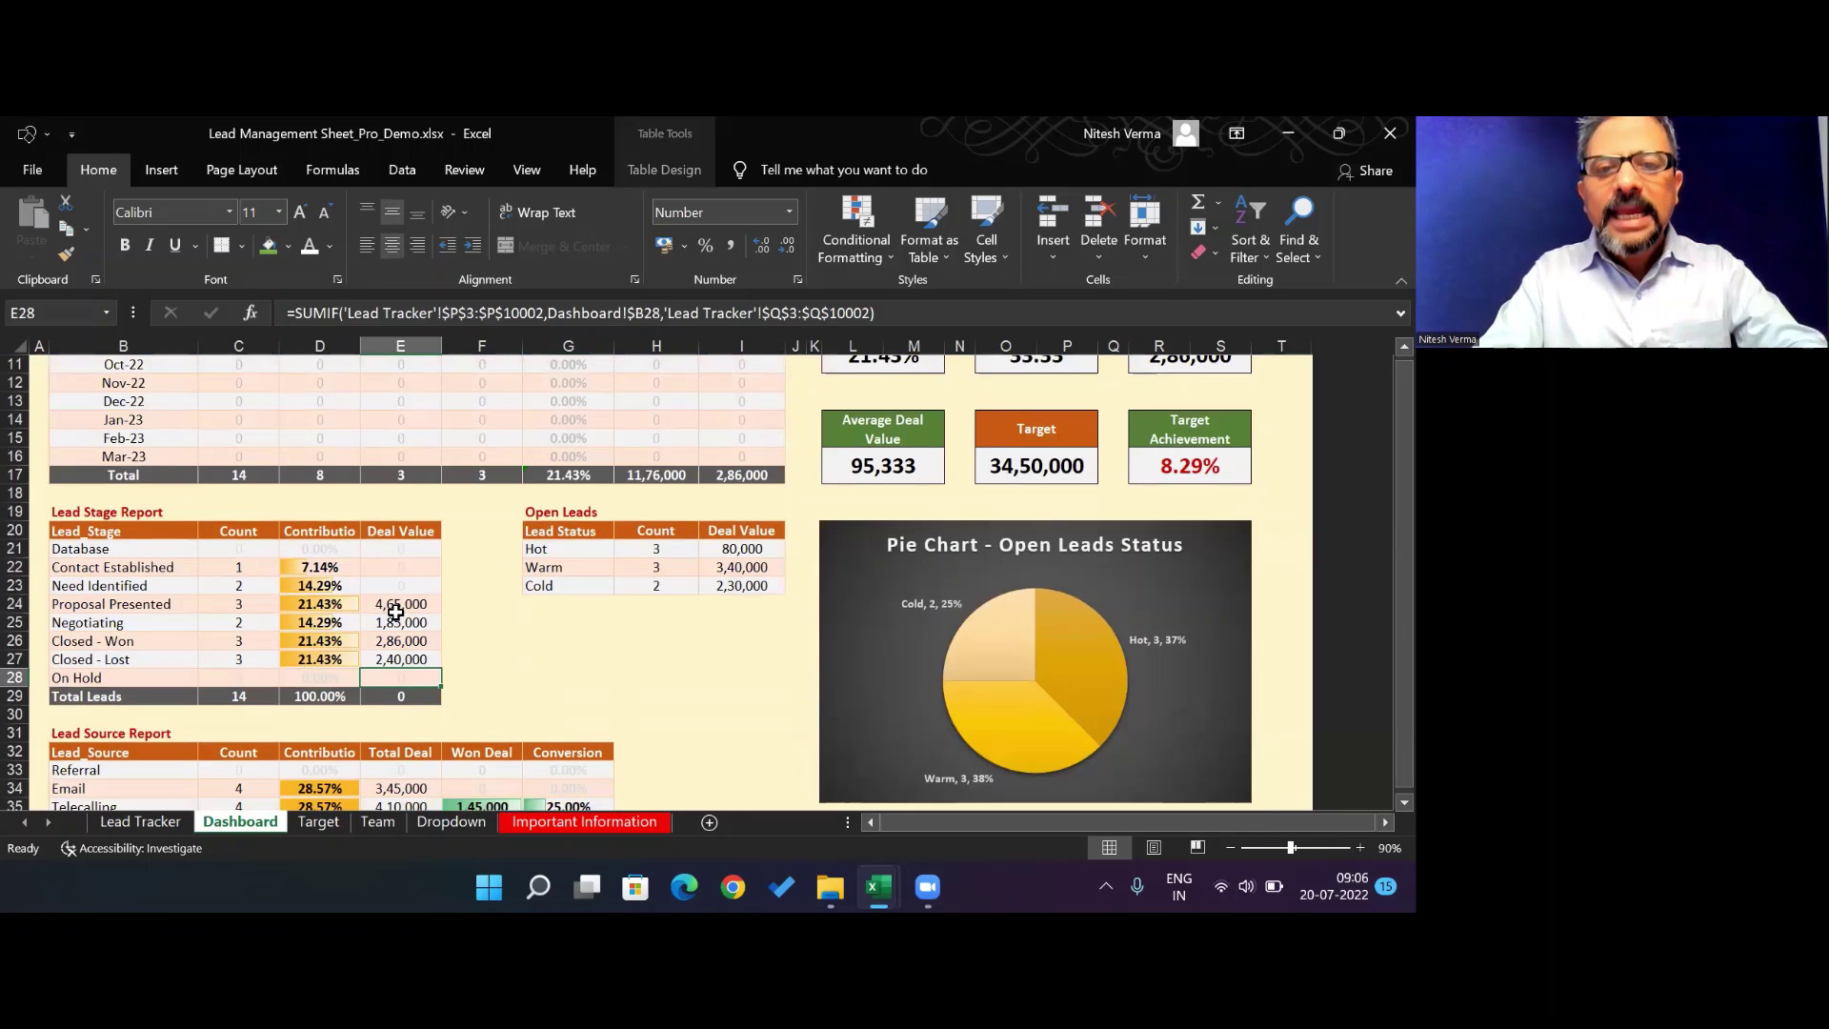
Return to the New CRM Demo workbook and select the empty Stage cell N10
{"action": "mouse_move", "coordinate": [878, 887]}
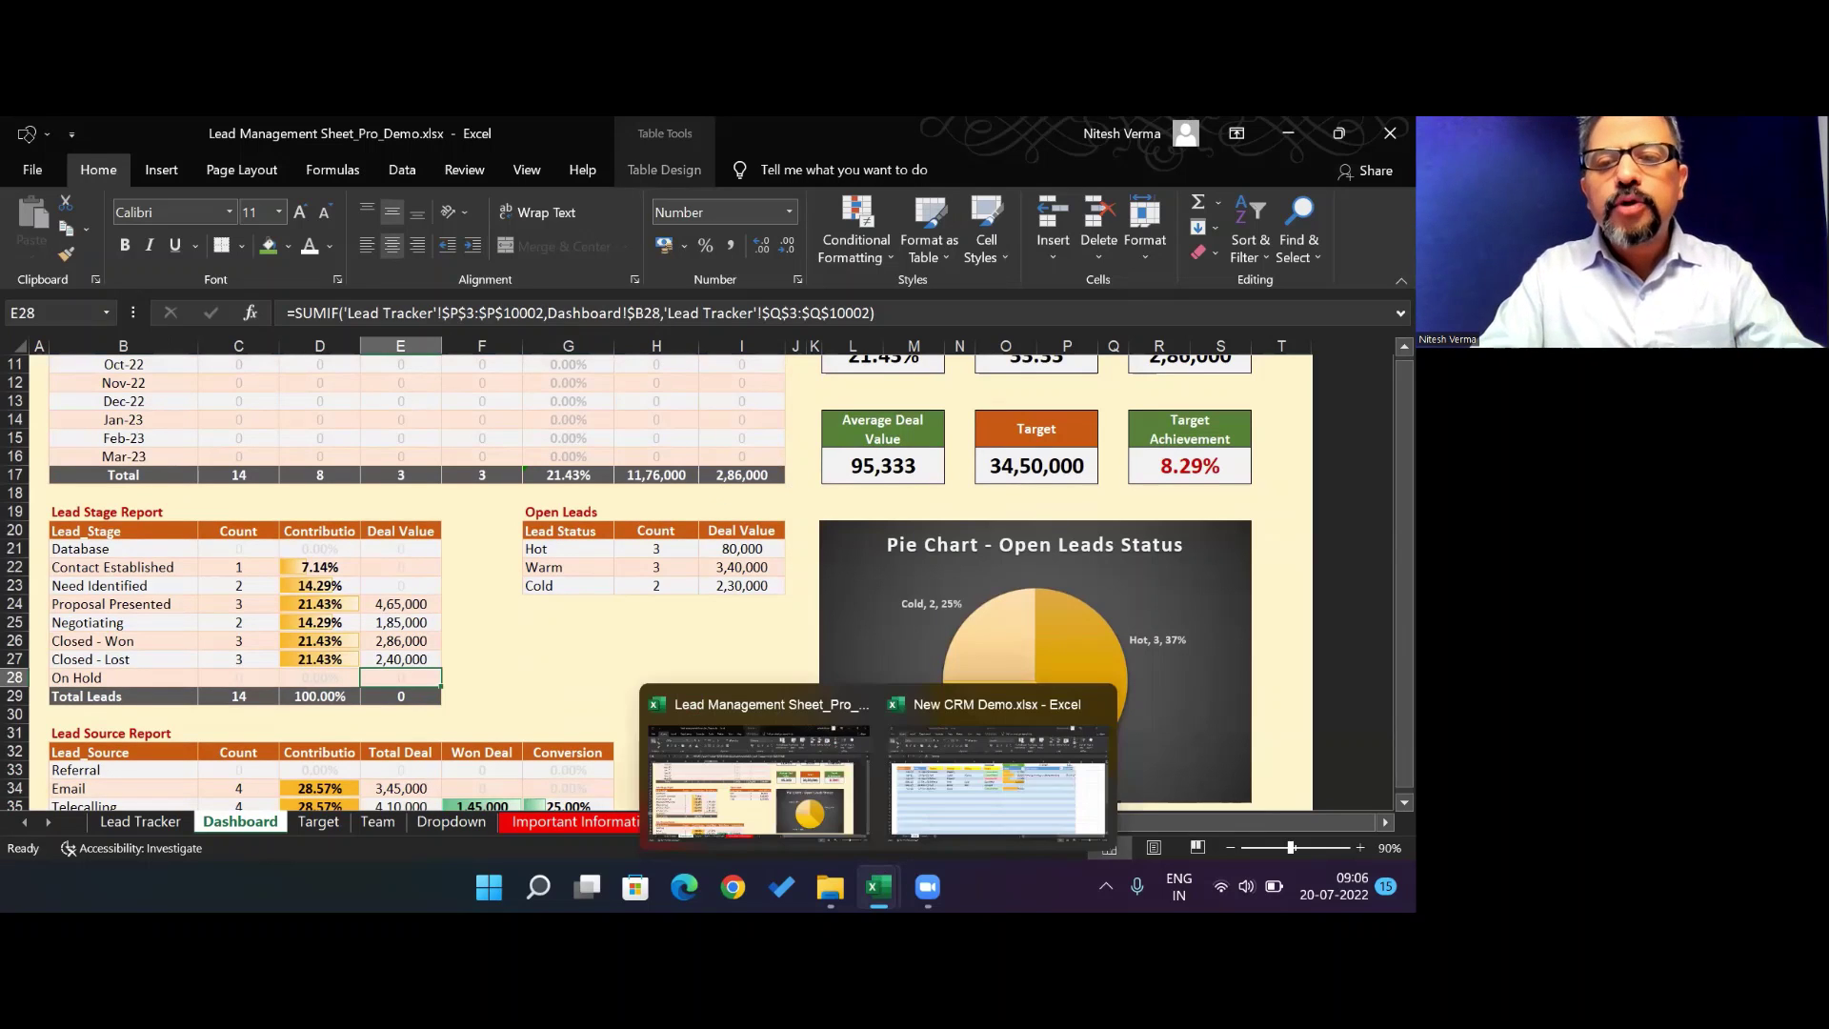
{"action": "left_click", "coordinate": [970, 779]}
{"action": "left_click", "coordinate": [683, 568]}
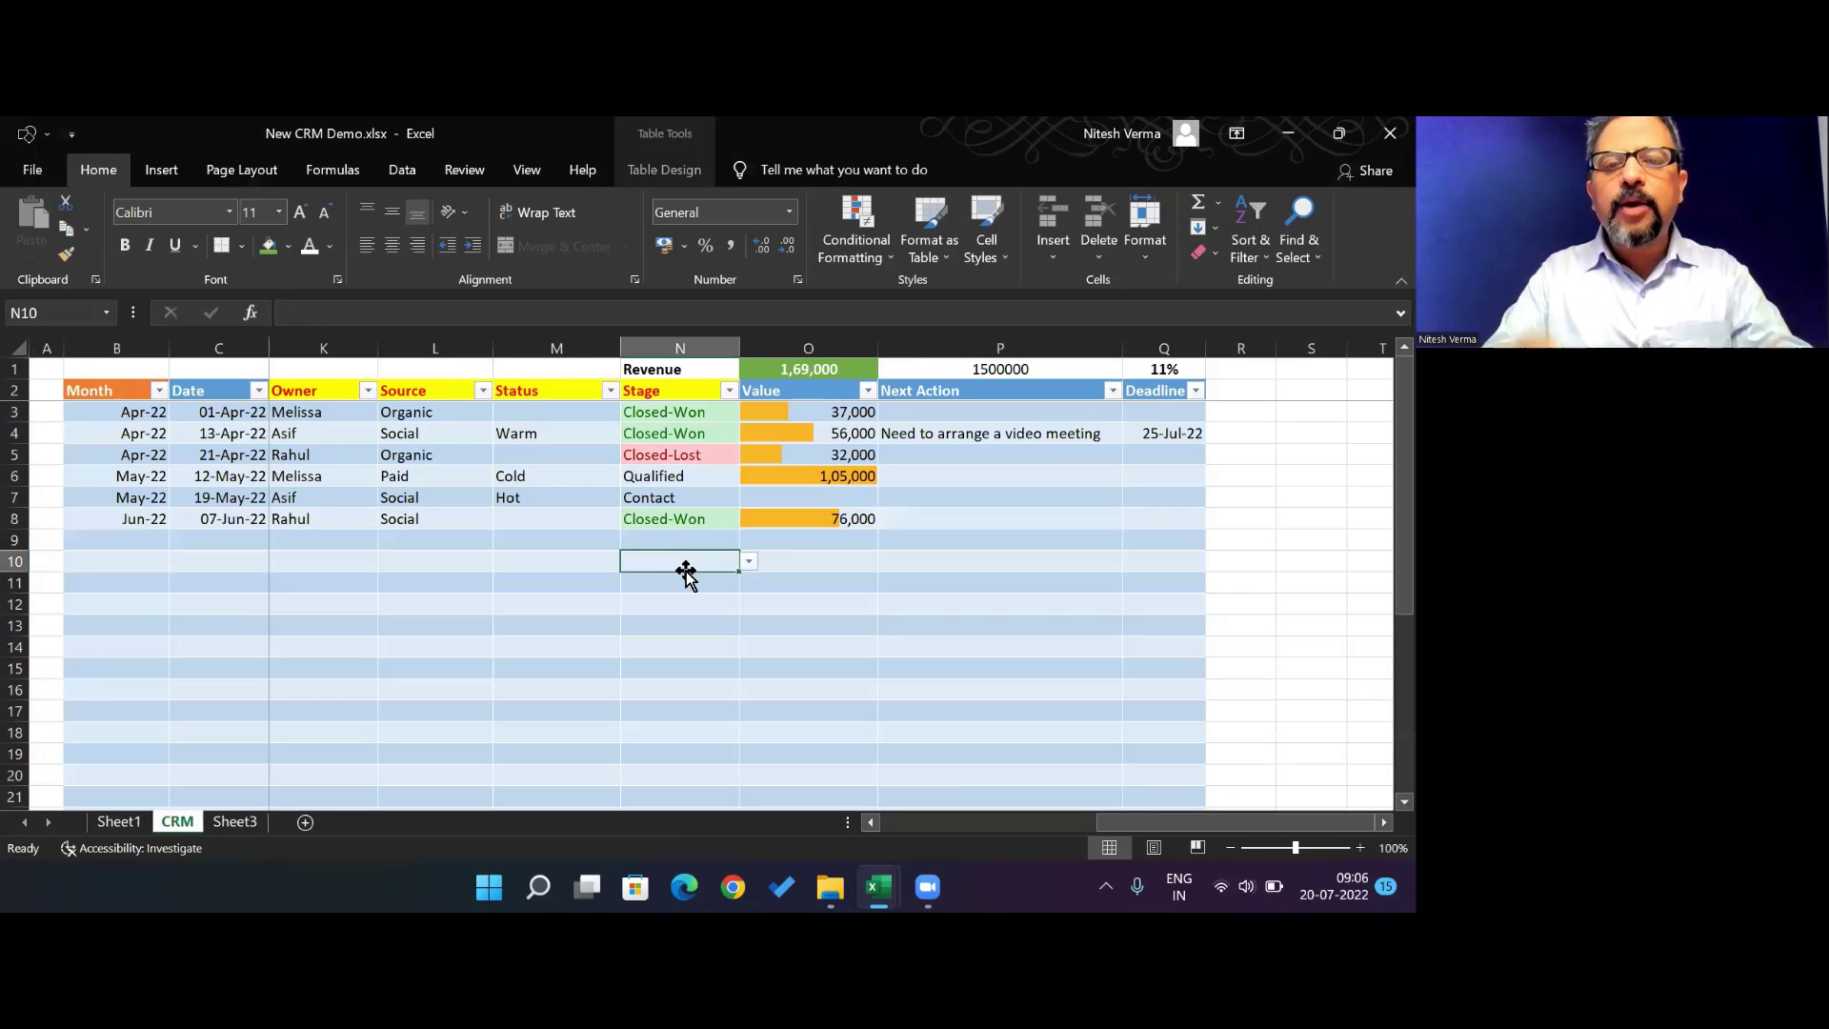